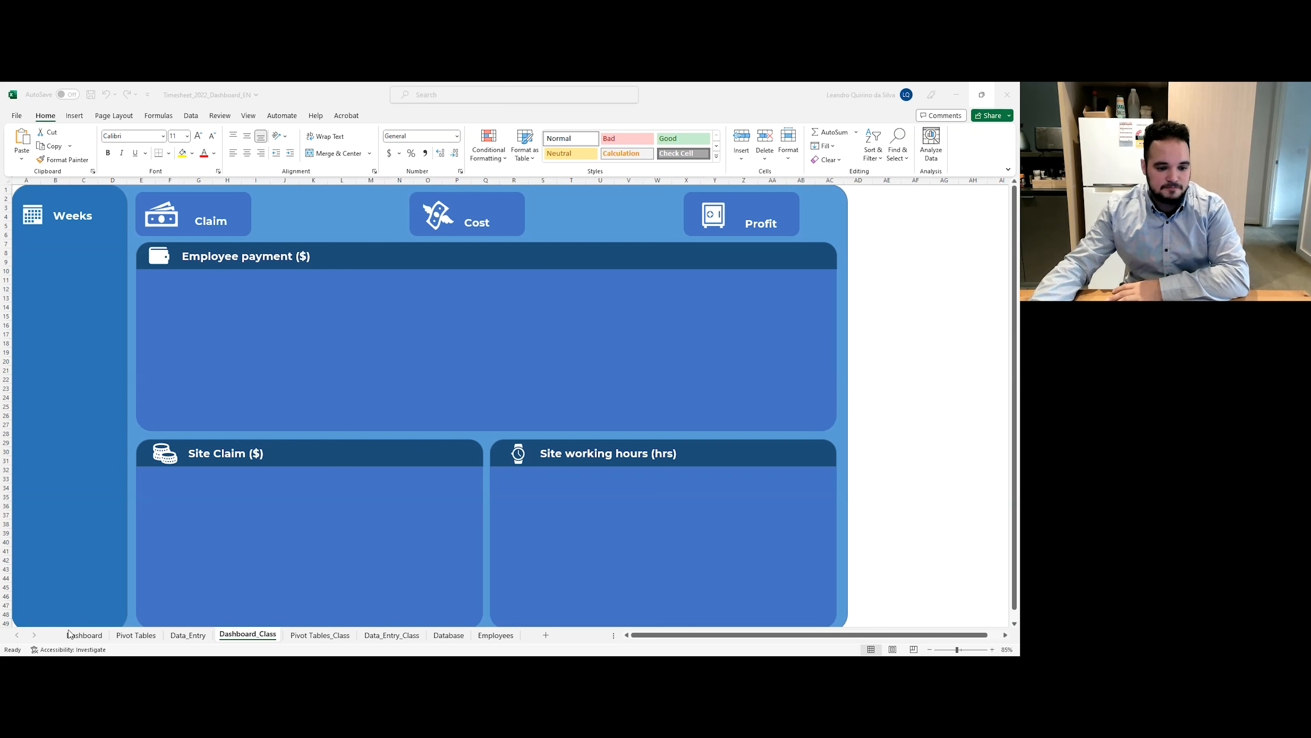
# Examine the finished Dashboard sheet, including its charts and the Claim, Cost and Profit cards.
pyautogui.click(83, 635)
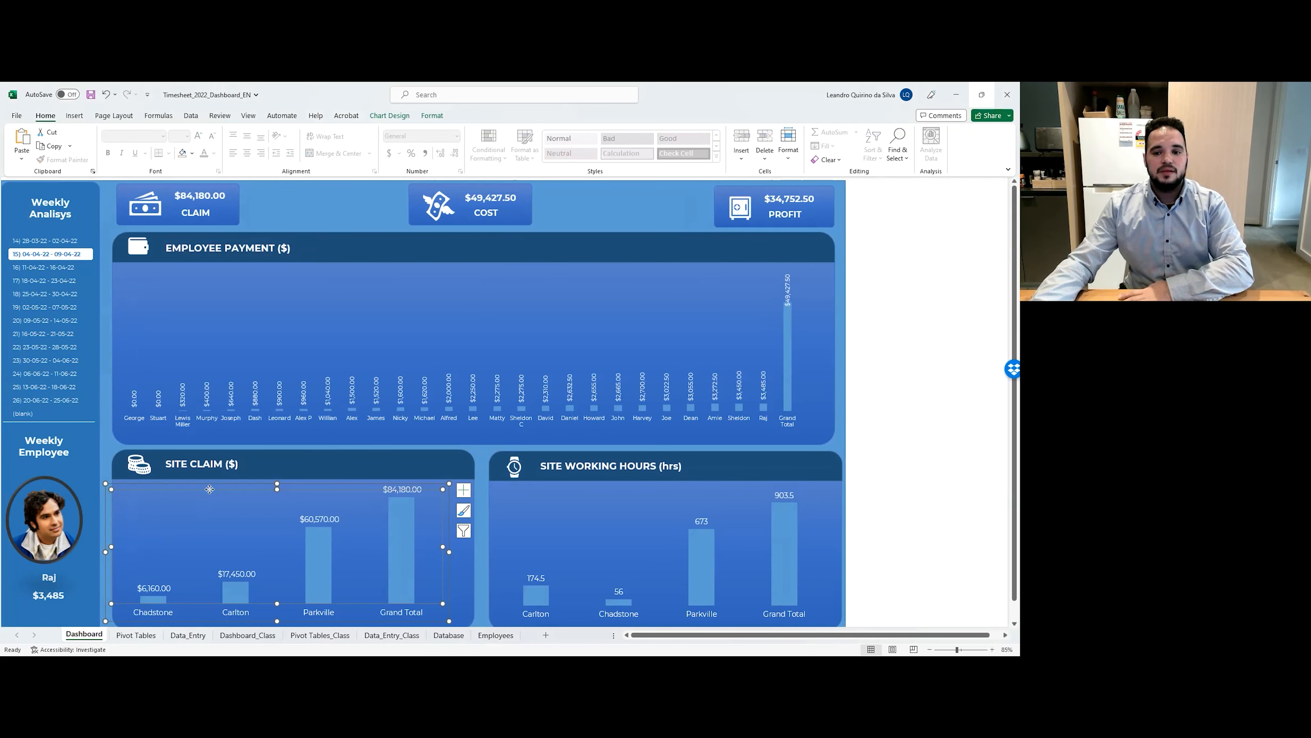
pyautogui.scroll(-1, 205, 304)
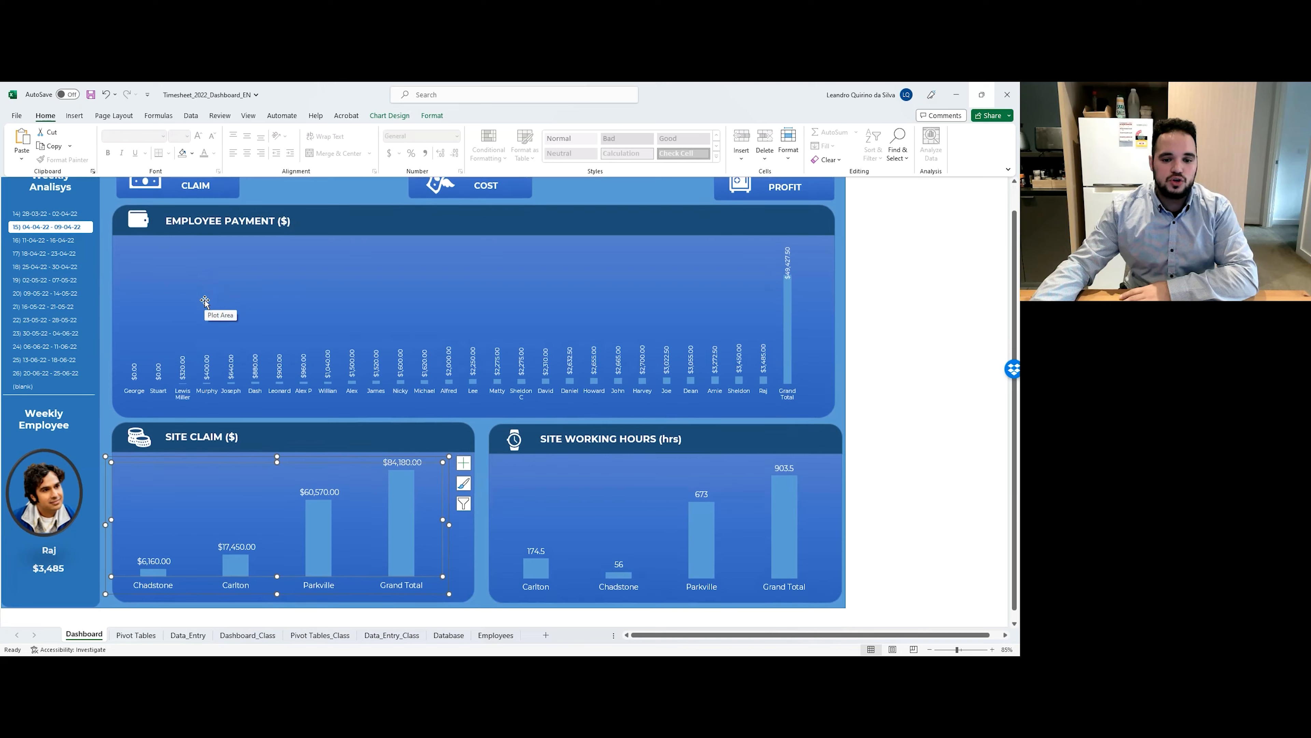
pyautogui.scroll(1, 383, 352)
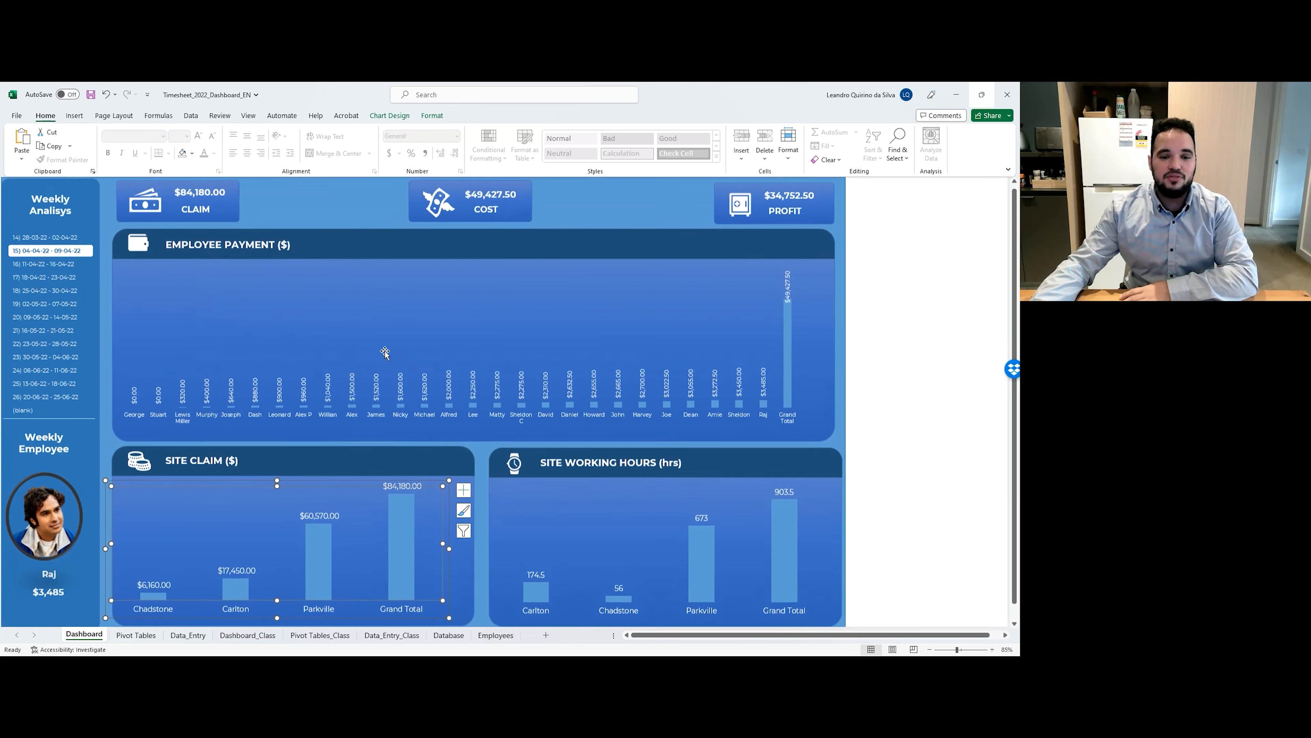
pyautogui.click(233, 210)
pyautogui.click(488, 200)
pyautogui.click(780, 203)
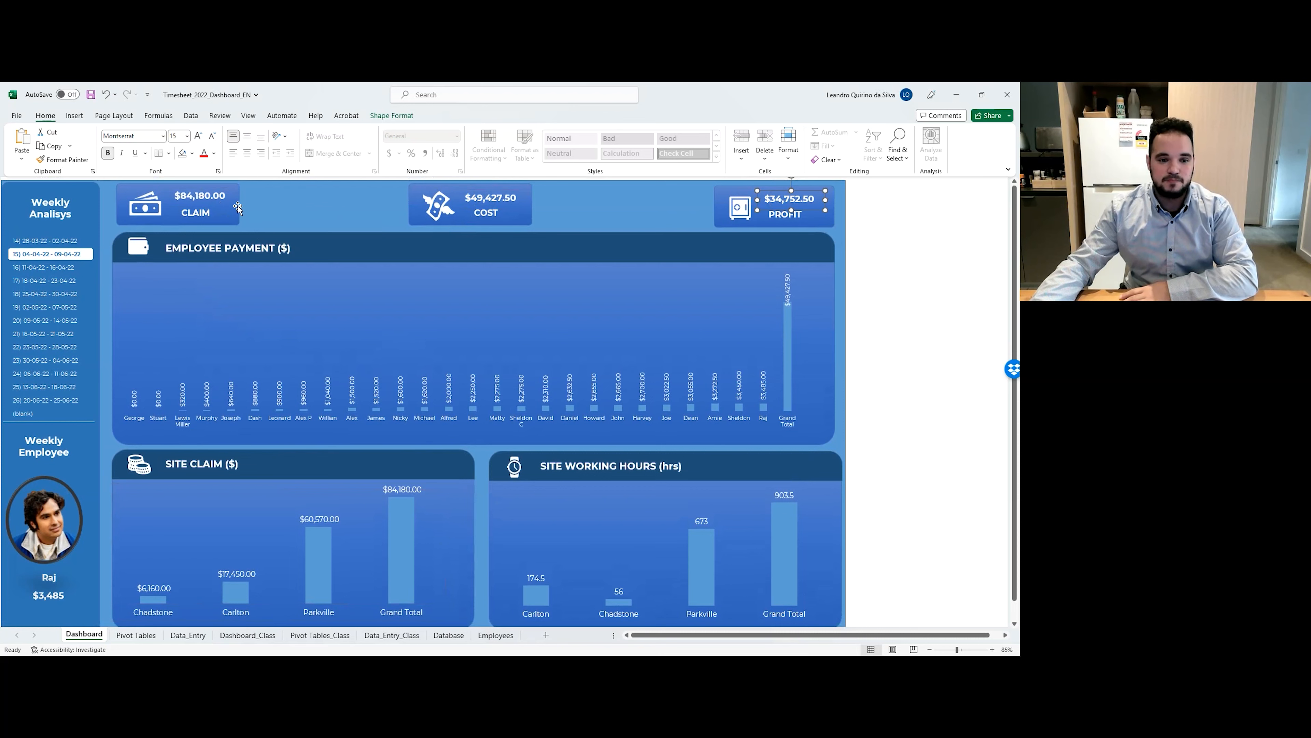
# Filter the Dashboard by several weeks between 14 and 25 to compare the charts, ending on week 15 (04-04-22 - 09-04-22).
pyautogui.click(62, 268)
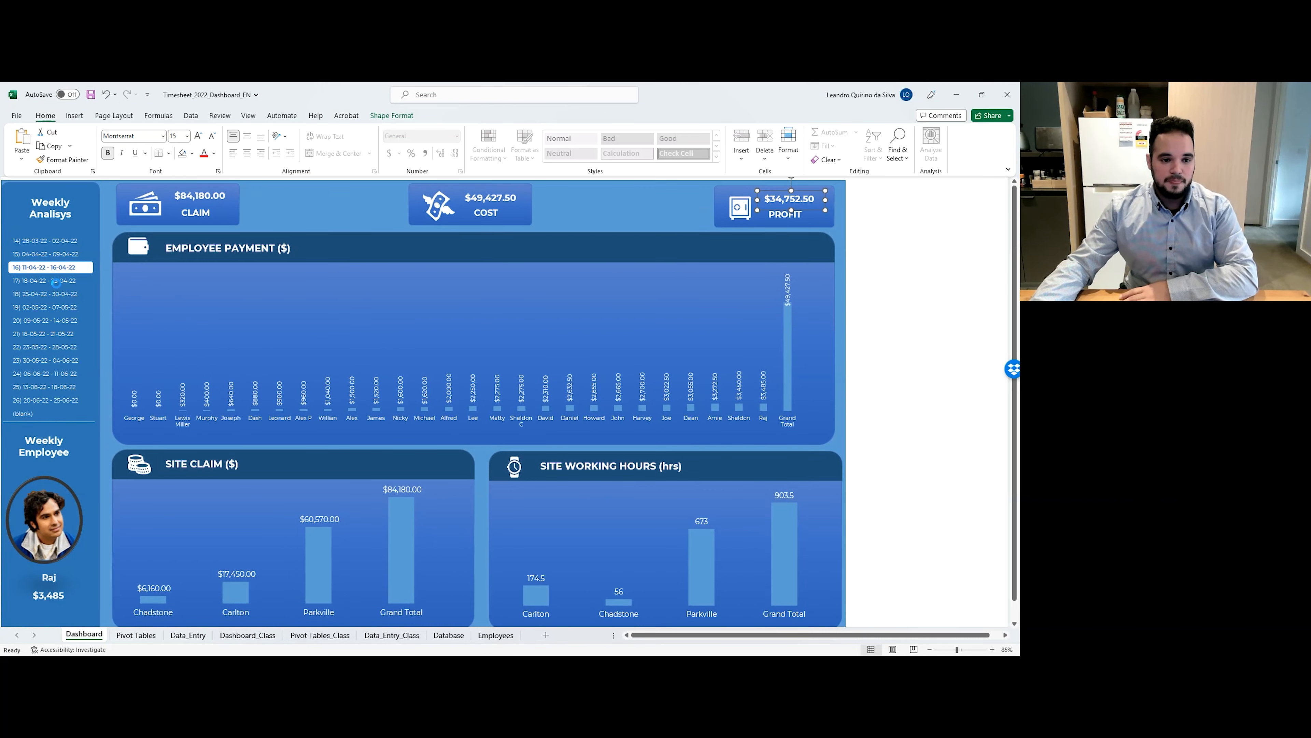
pyautogui.click(41, 283)
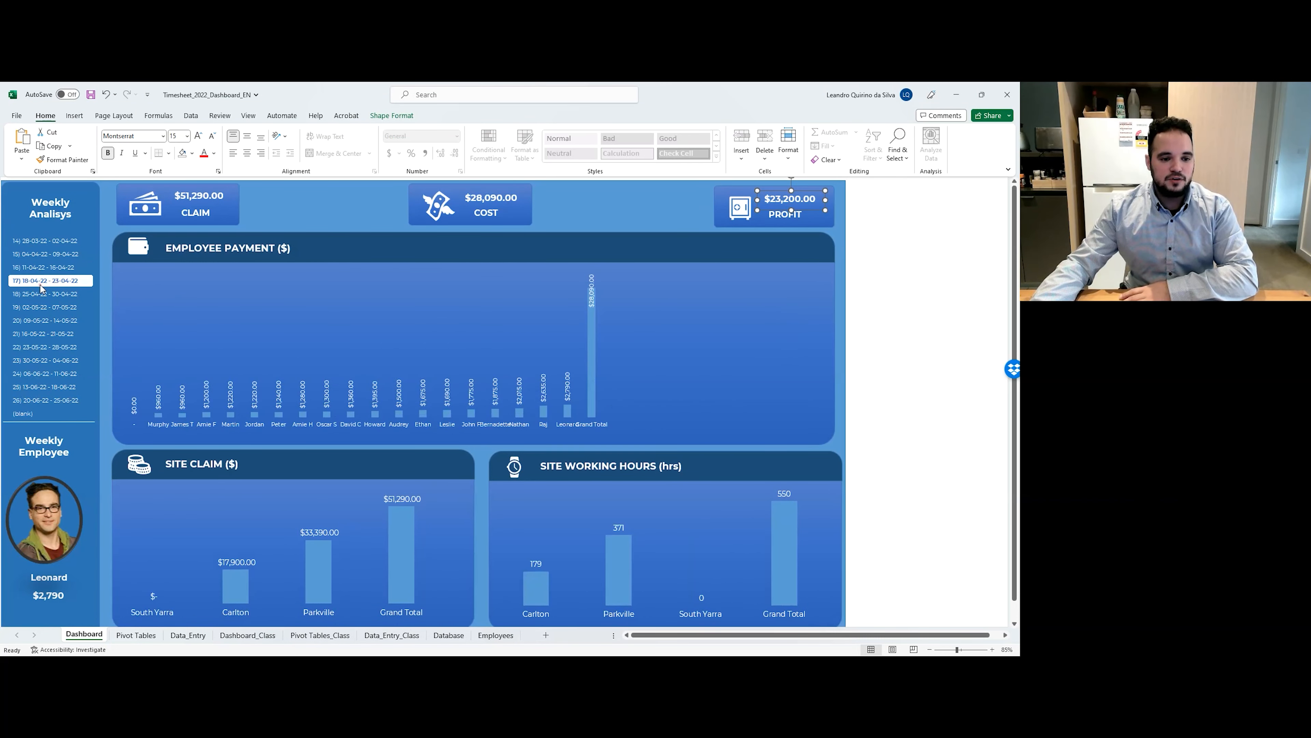
pyautogui.click(45, 294)
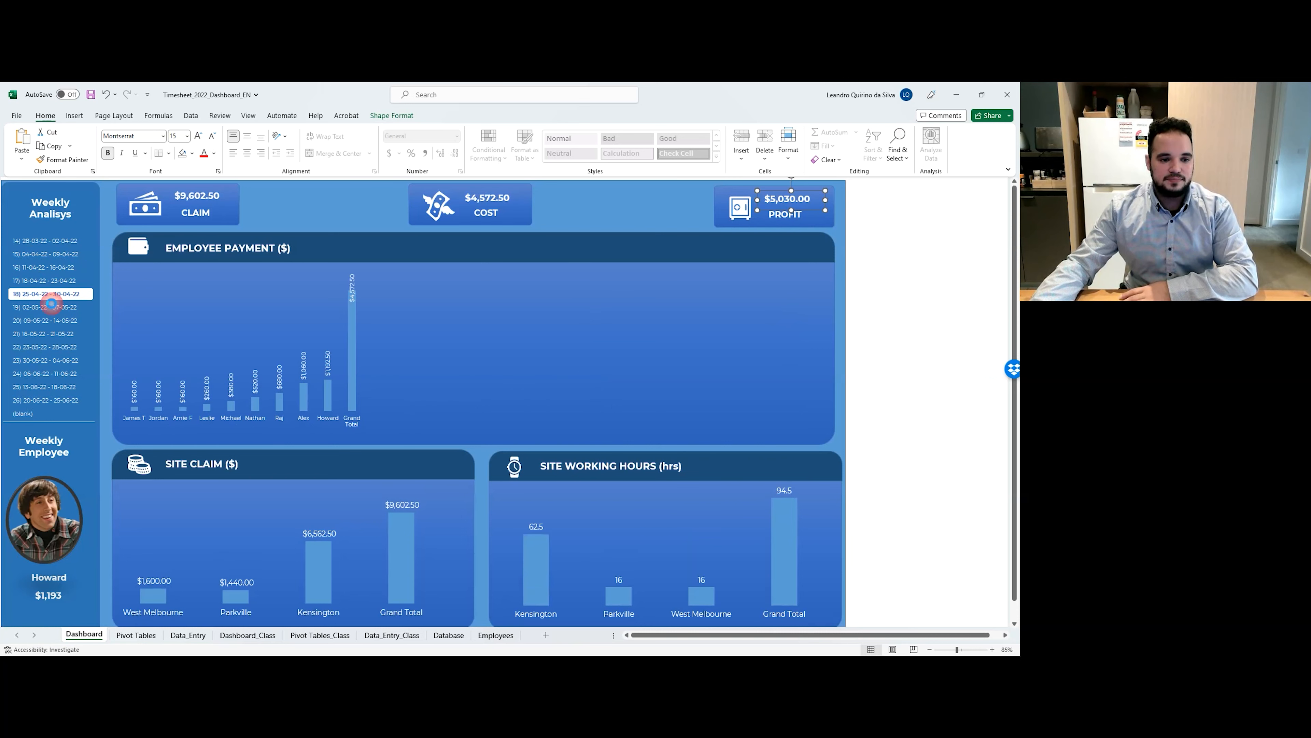
pyautogui.click(57, 323)
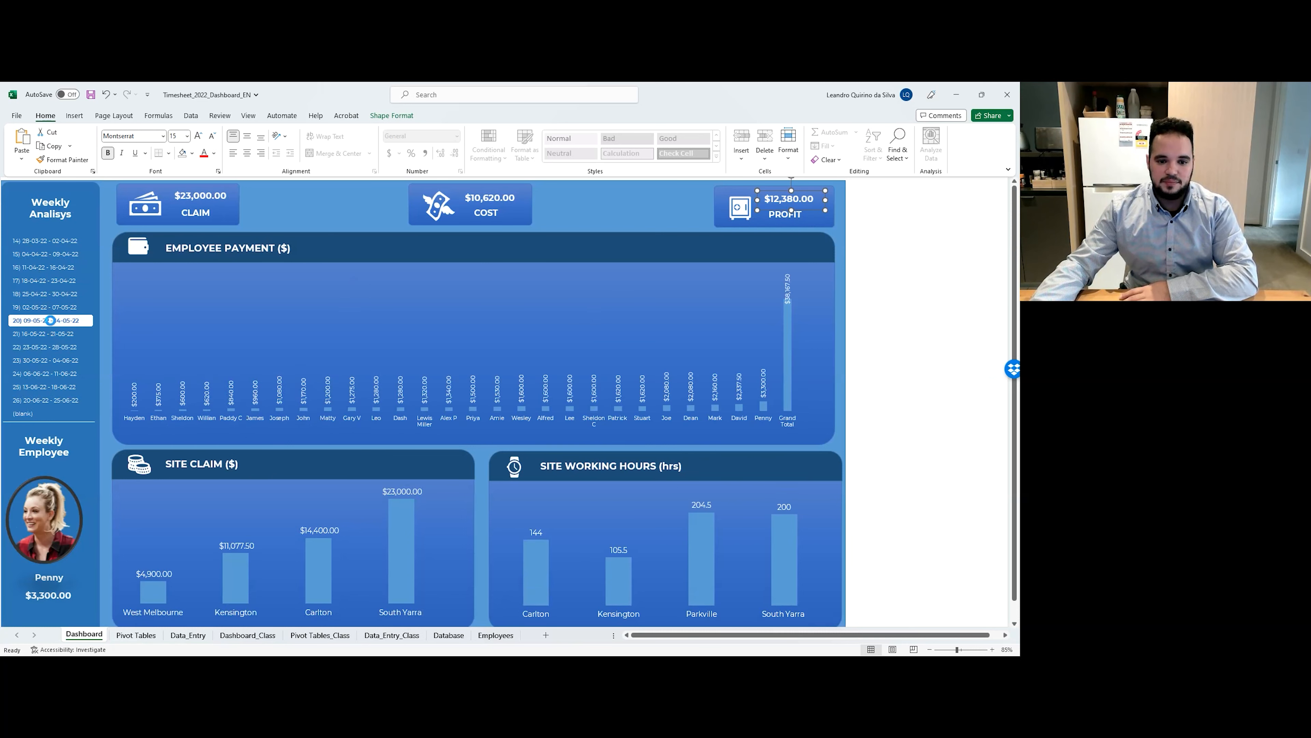
pyautogui.click(51, 347)
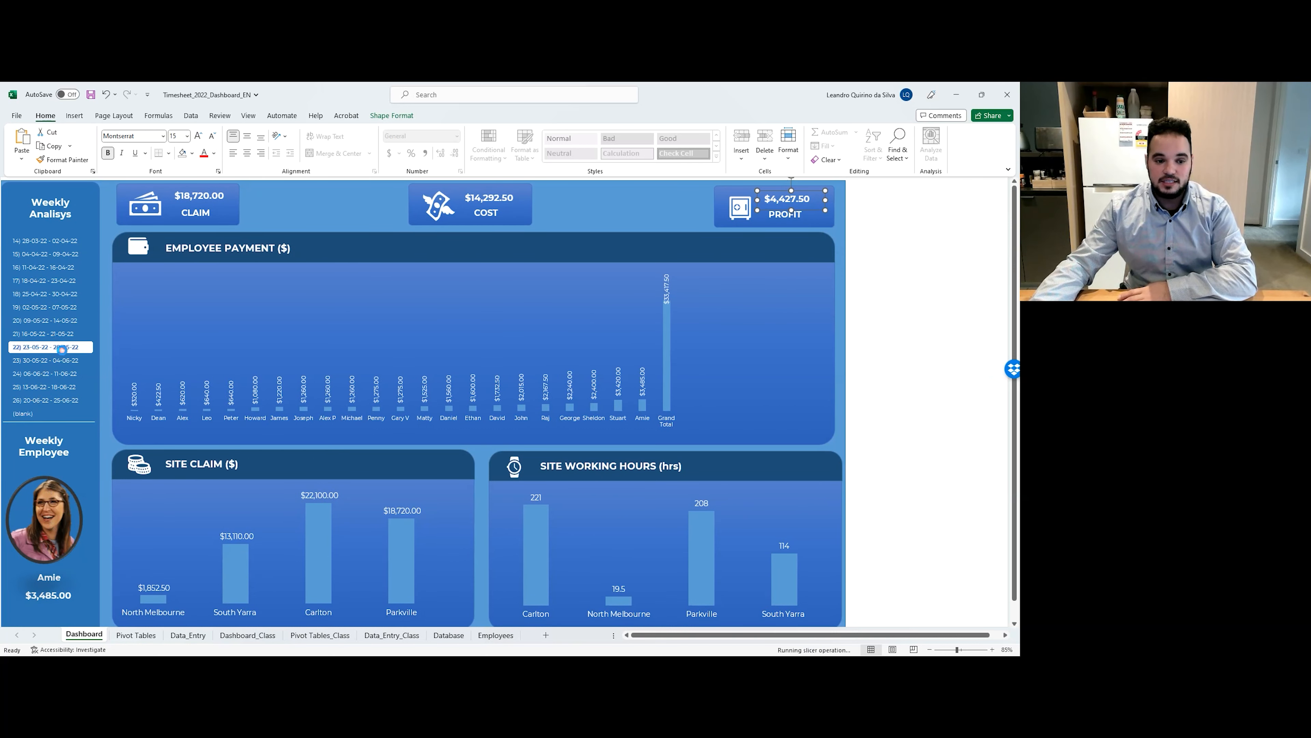
pyautogui.click(43, 388)
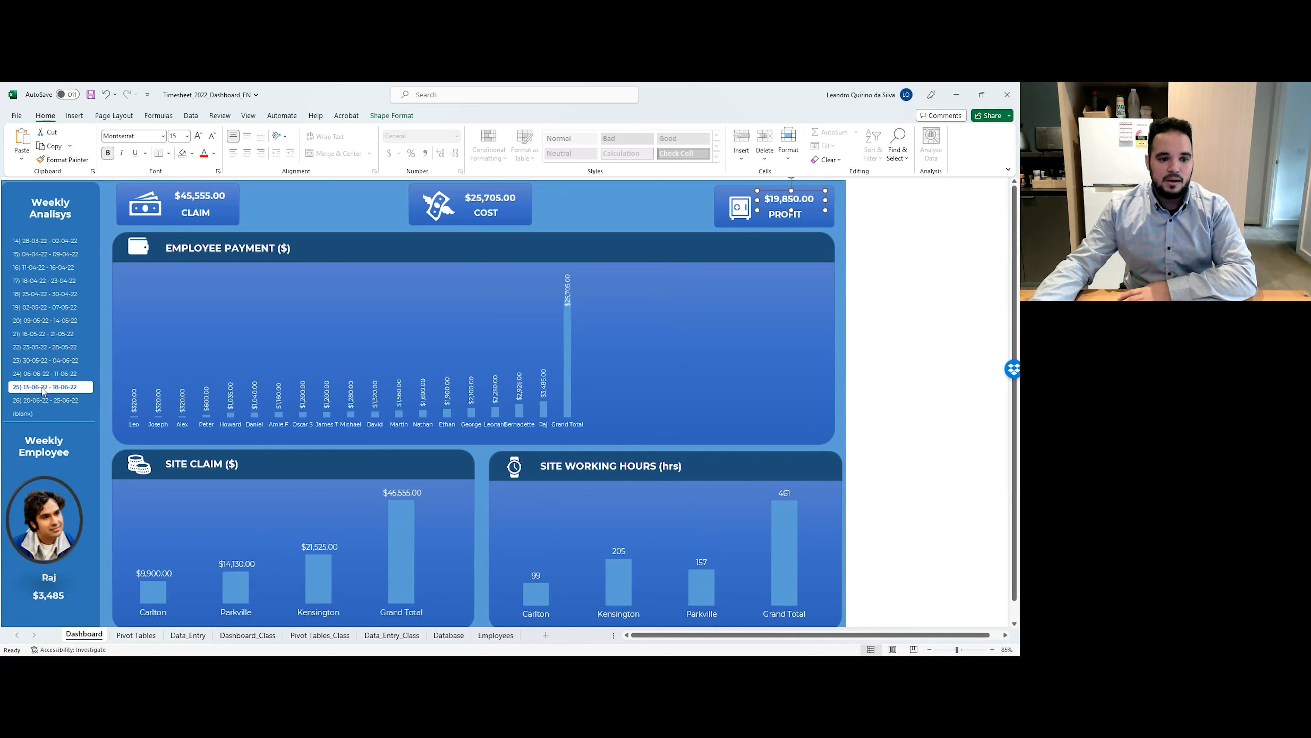
pyautogui.click(47, 241)
pyautogui.click(61, 254)
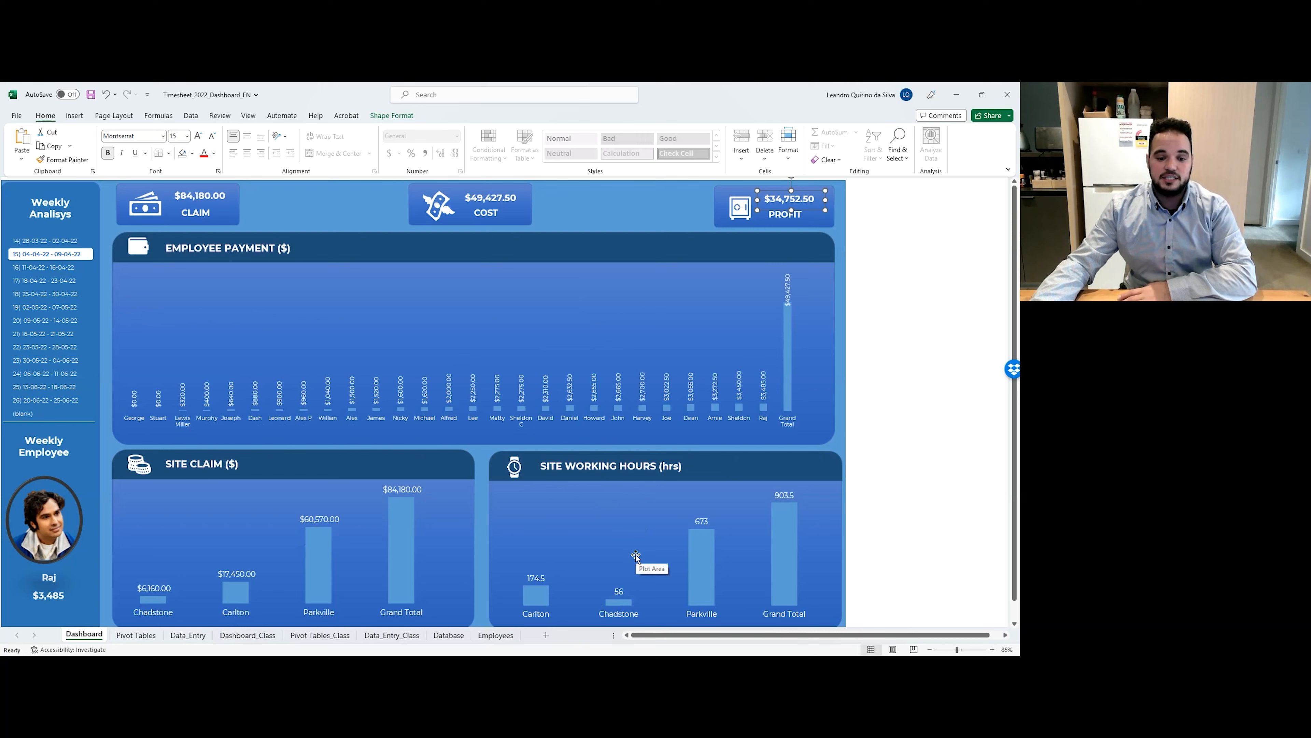
# Insert a 2-D clustered column chart on the Dashboard_Class sheet and size it to fill the Employee payment ($) panel.
pyautogui.click(264, 640)
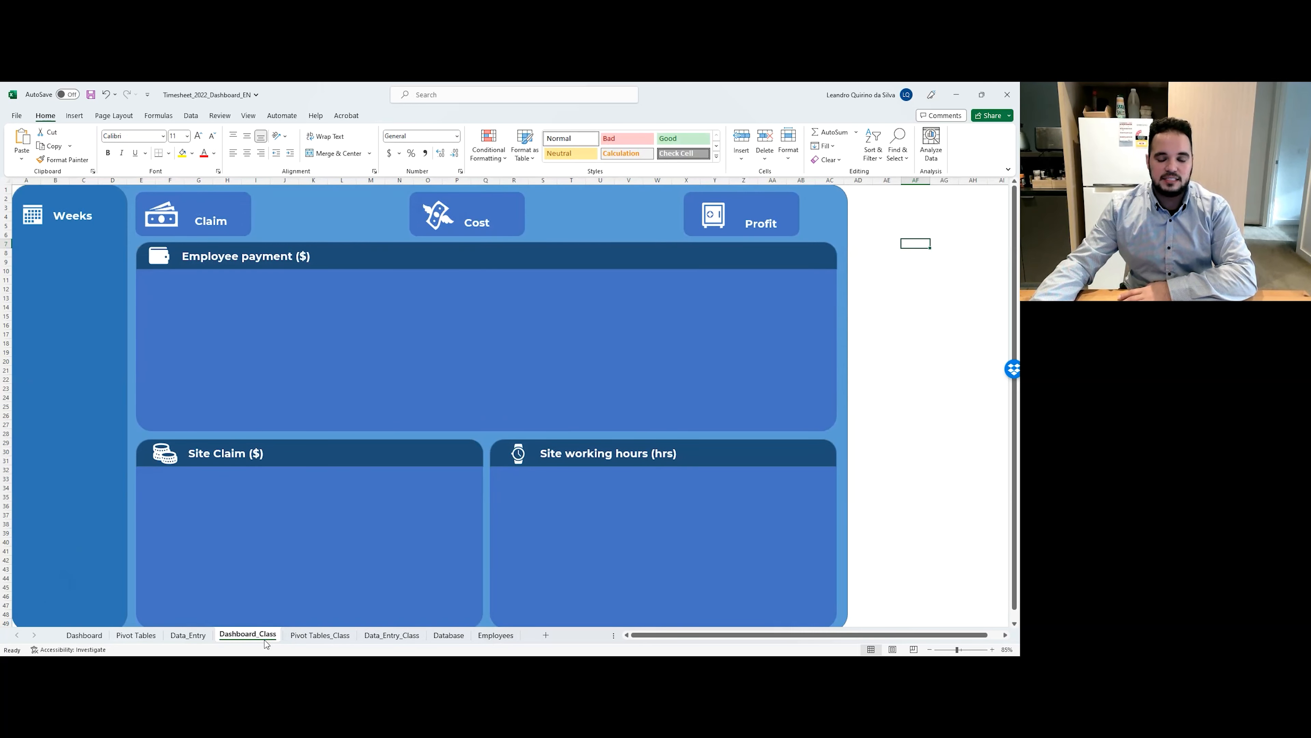
pyautogui.click(76, 116)
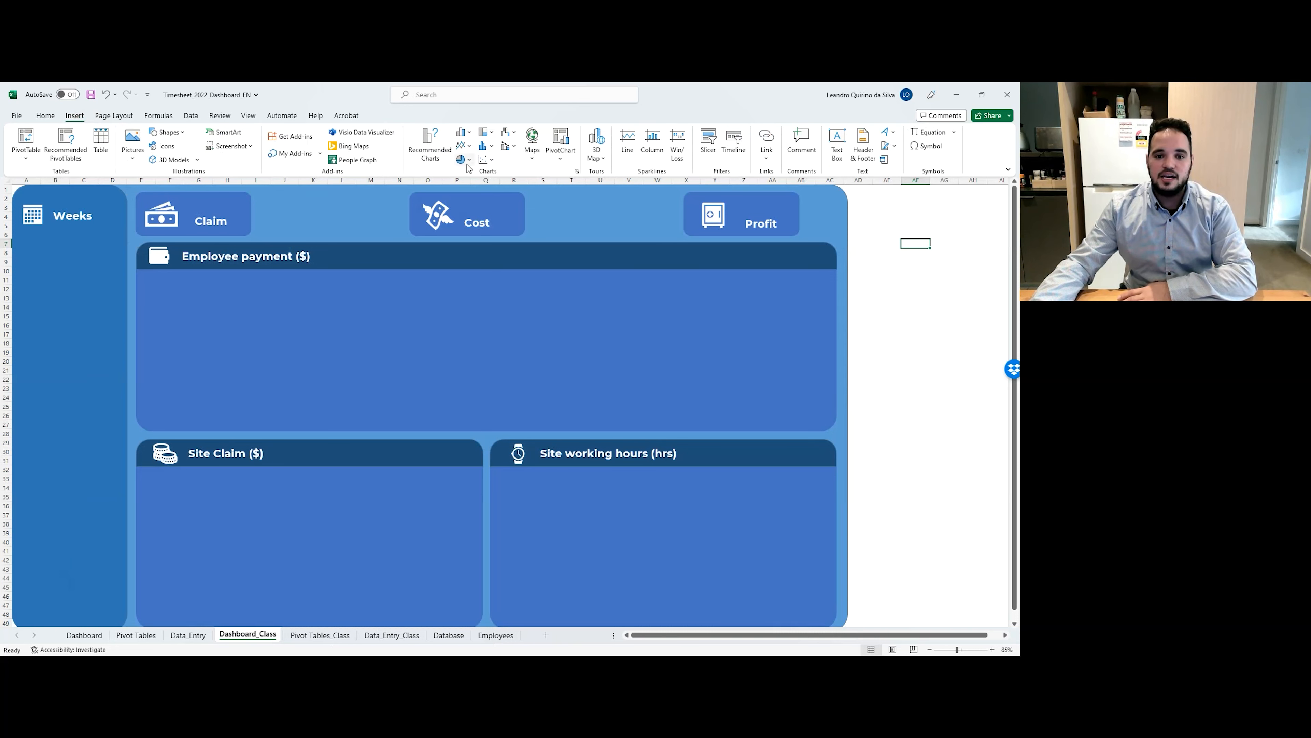
pyautogui.click(469, 133)
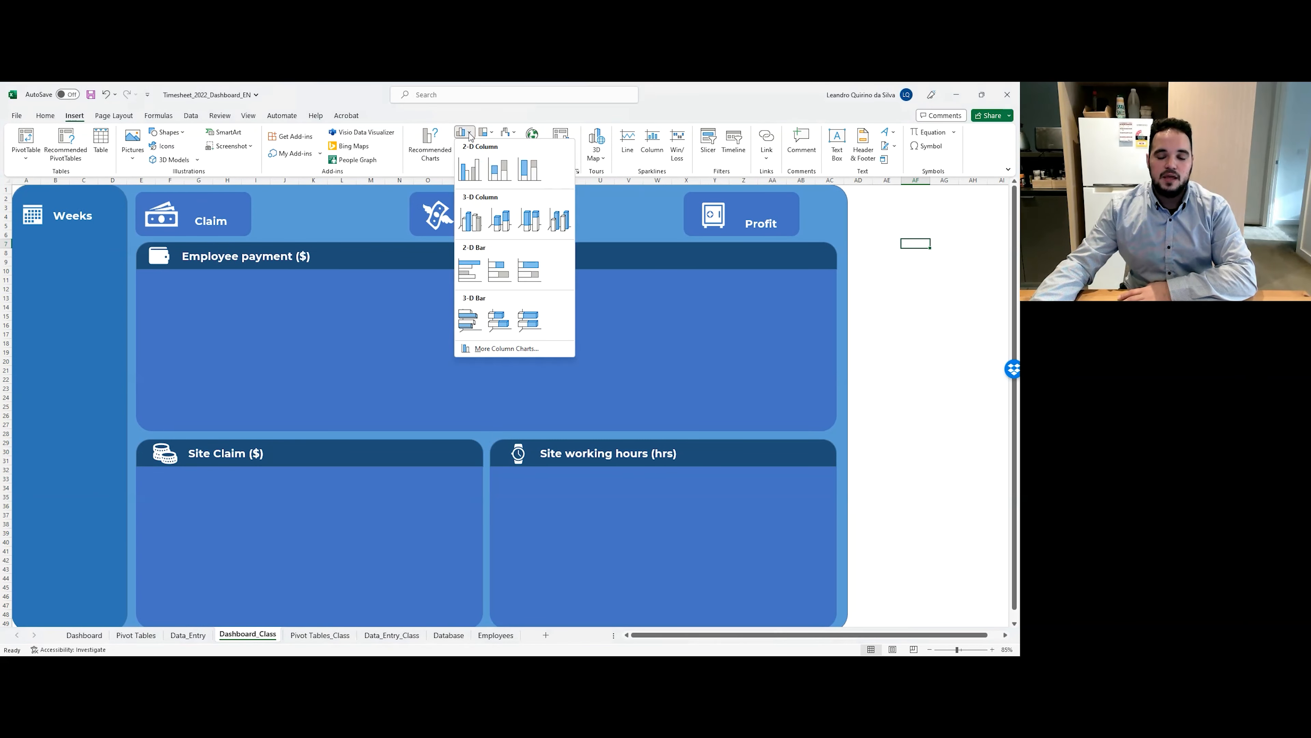
pyautogui.click(471, 173)
pyautogui.moveTo(507, 384); pyautogui.dragTo(245, 325)
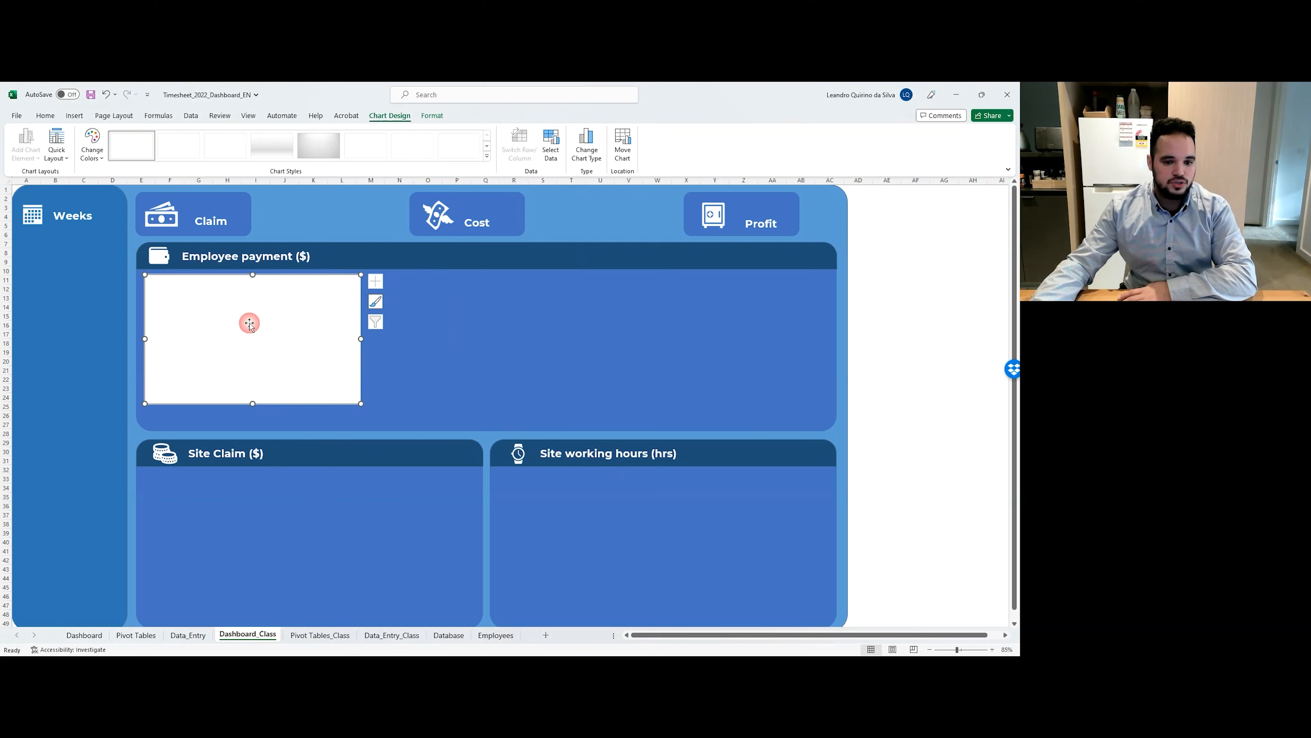
pyautogui.moveTo(360, 405); pyautogui.dragTo(825, 420)
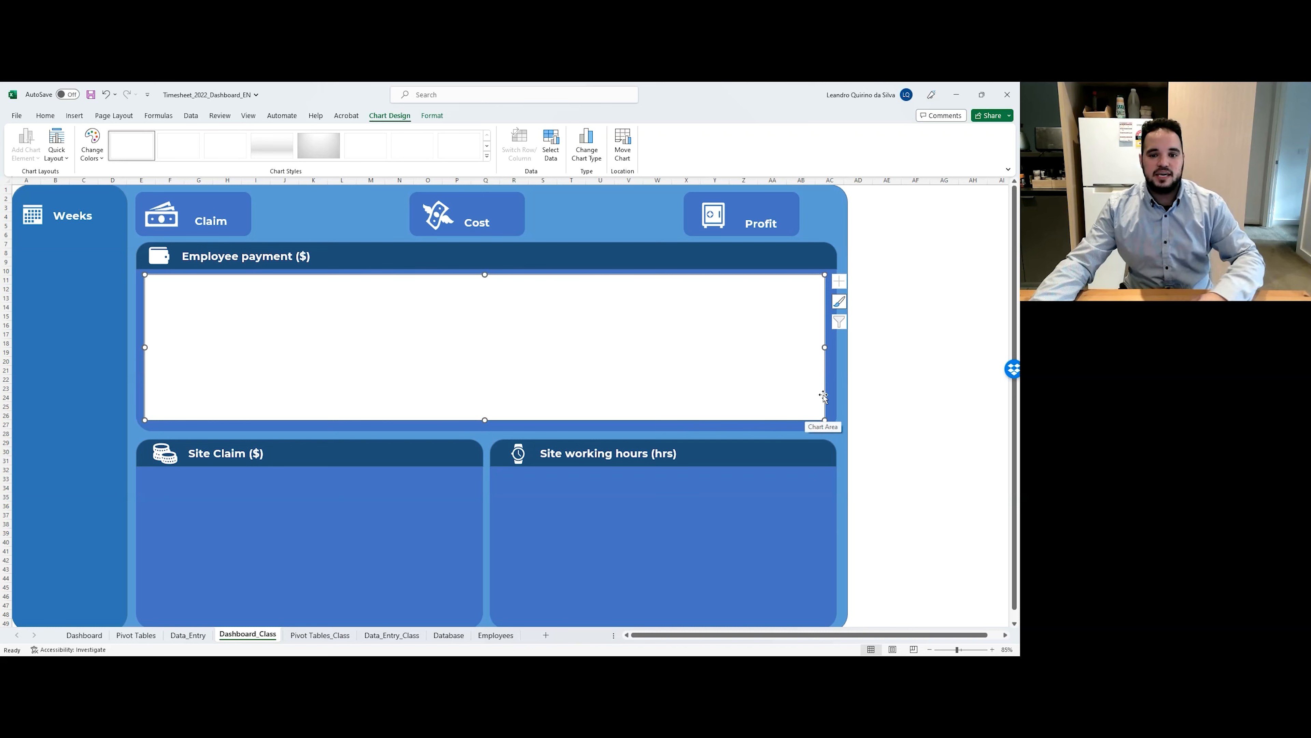
pyautogui.click(927, 361)
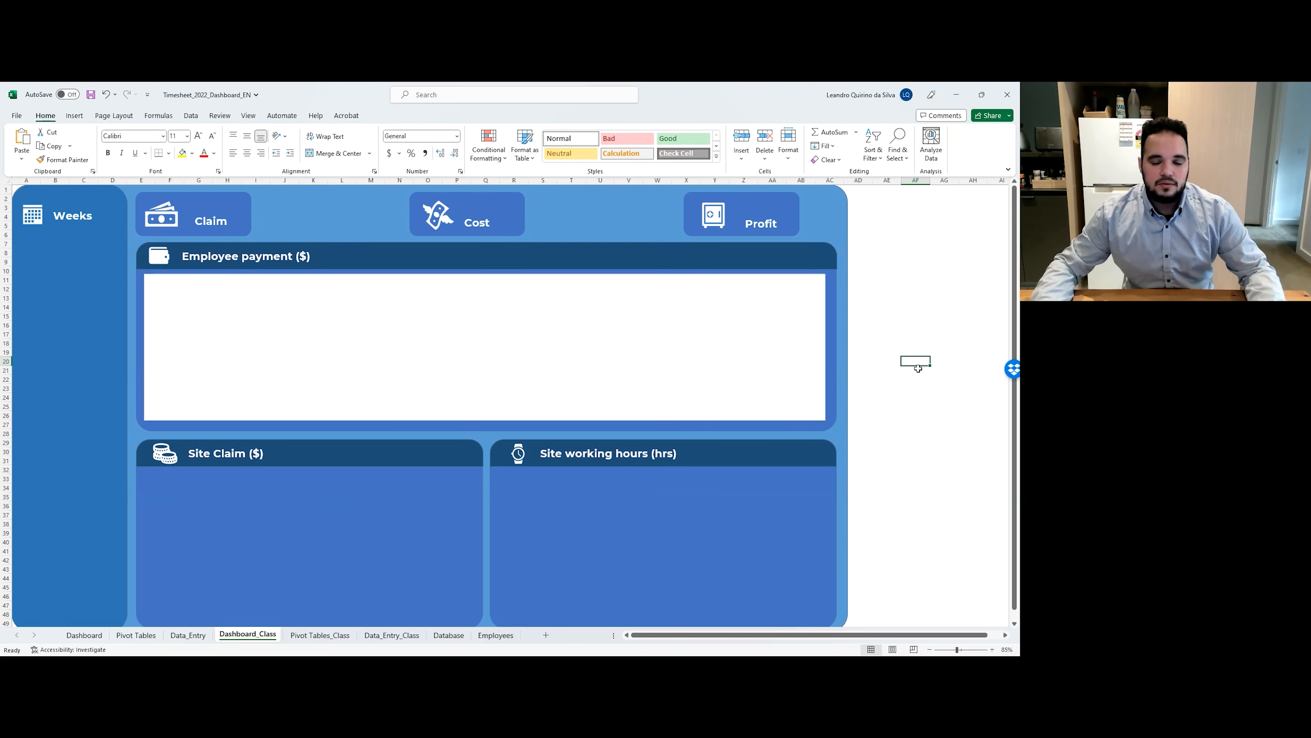
# Remove the fill and the outline from the empty chart in the Employee payment ($) panel.
pyautogui.click(532, 375)
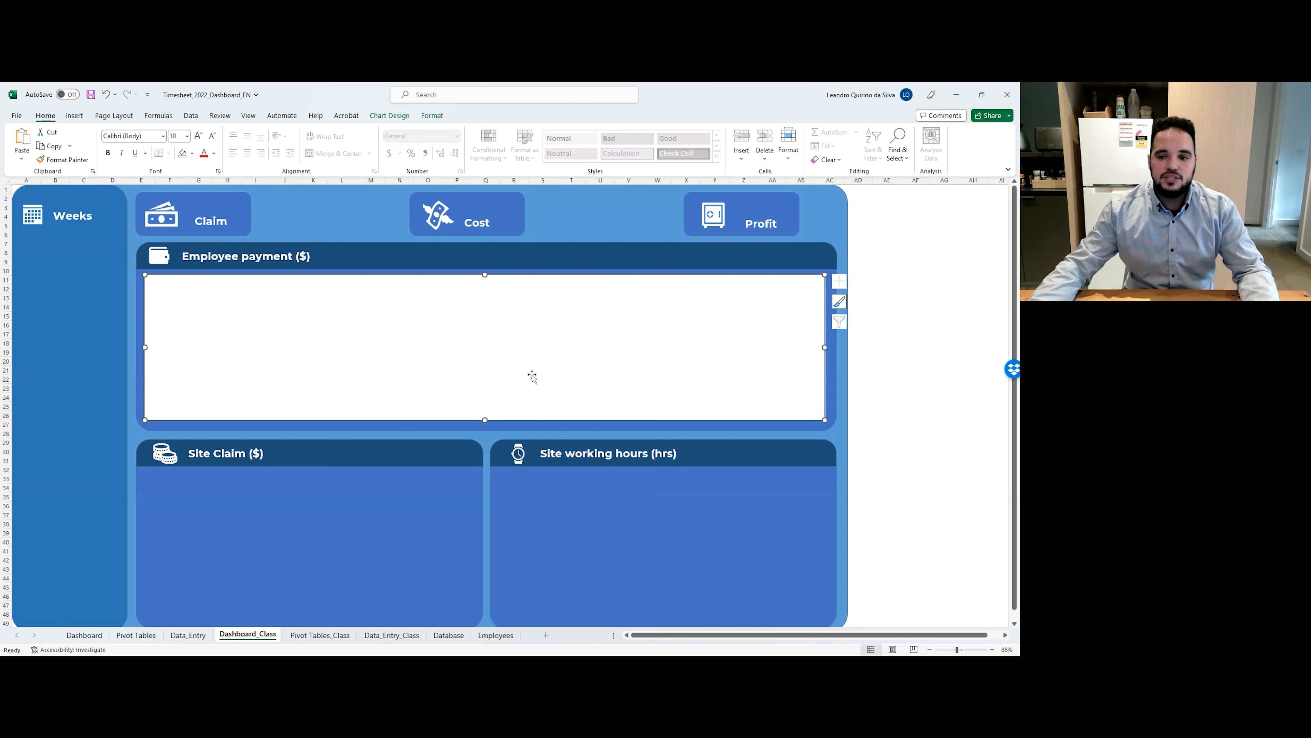
pyautogui.click(402, 117)
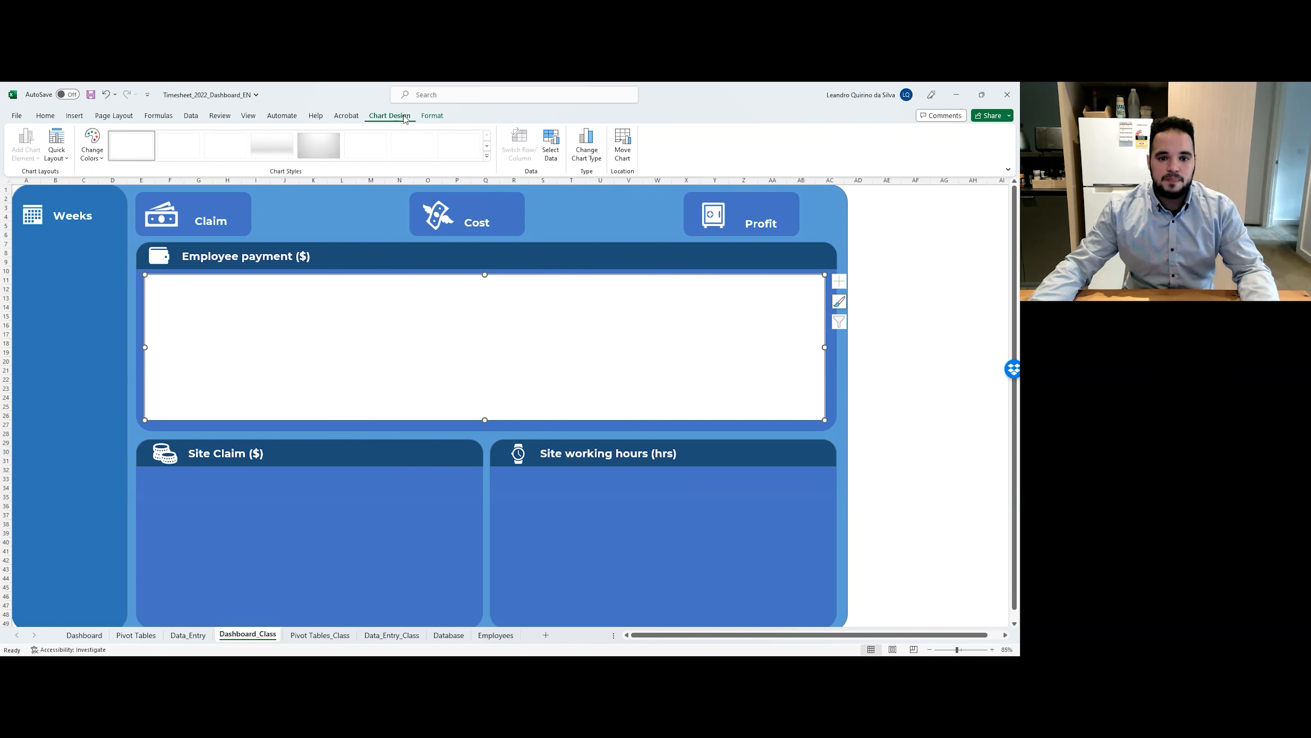
pyautogui.click(431, 115)
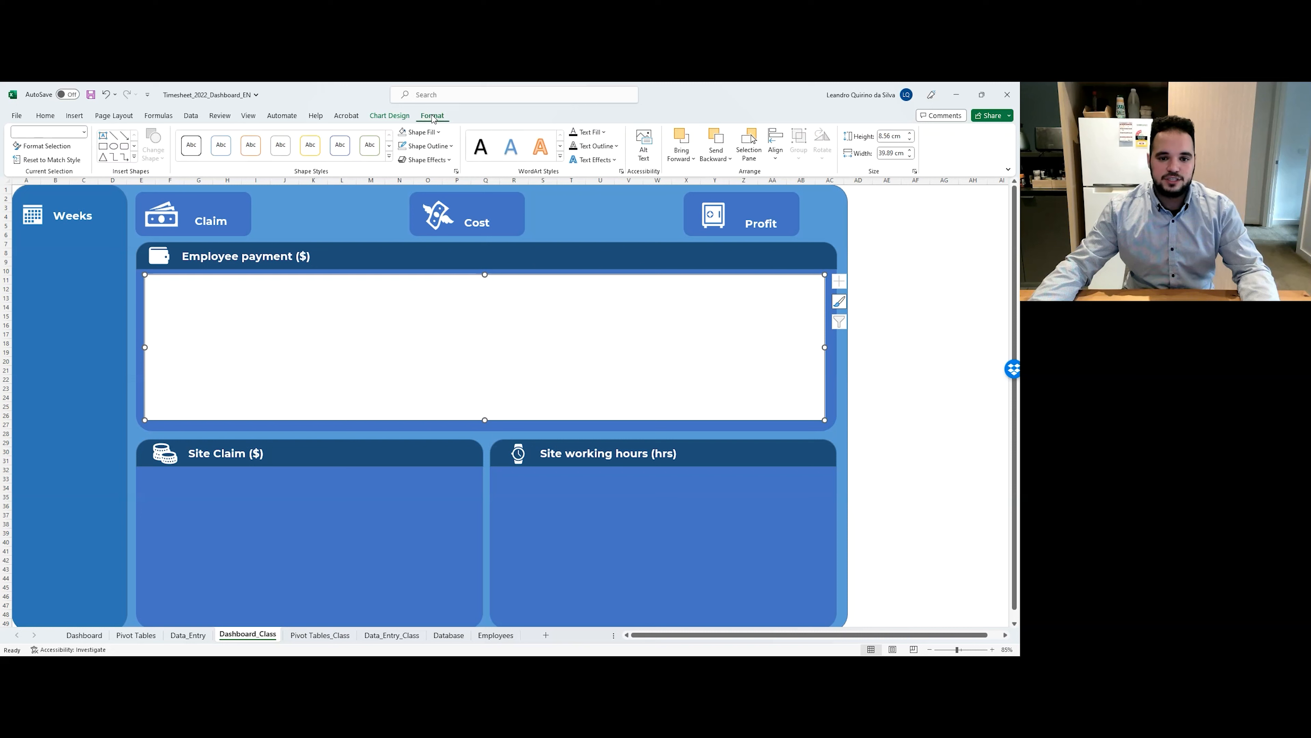
pyautogui.click(437, 133)
pyautogui.click(441, 294)
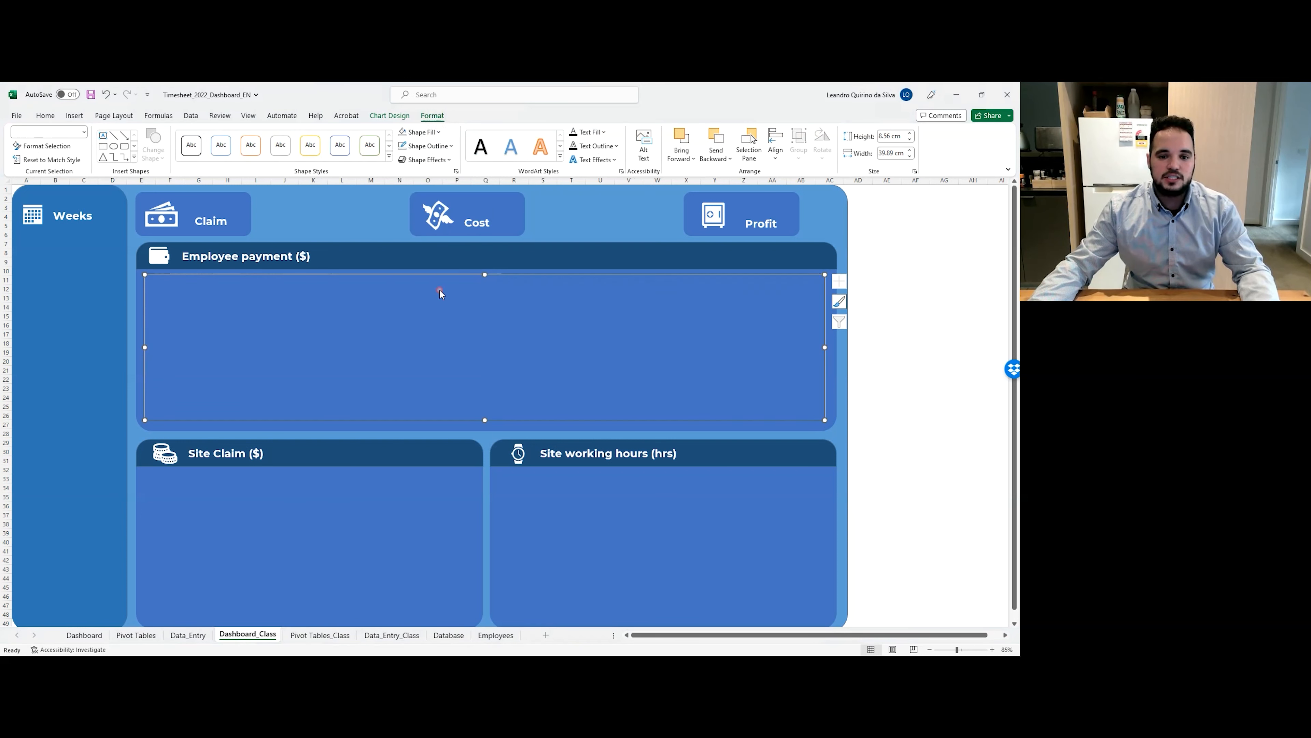
pyautogui.click(436, 146)
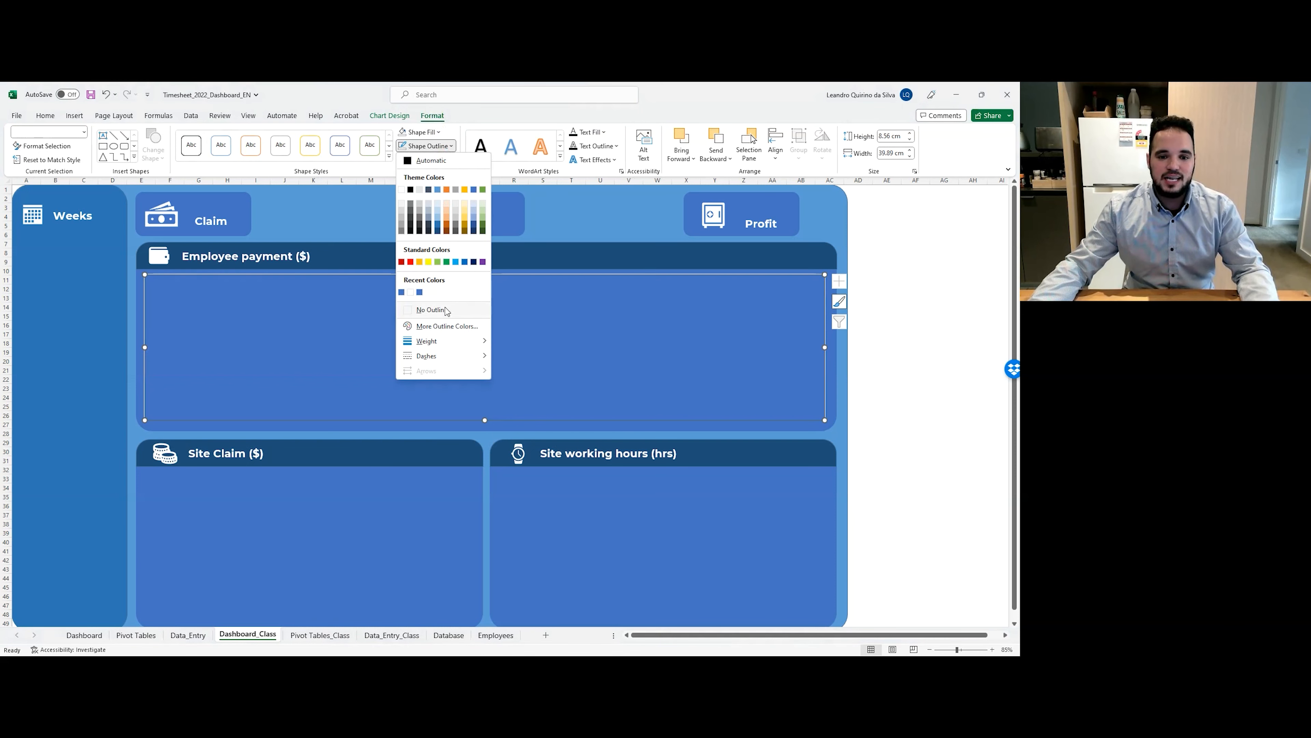
pyautogui.click(431, 309)
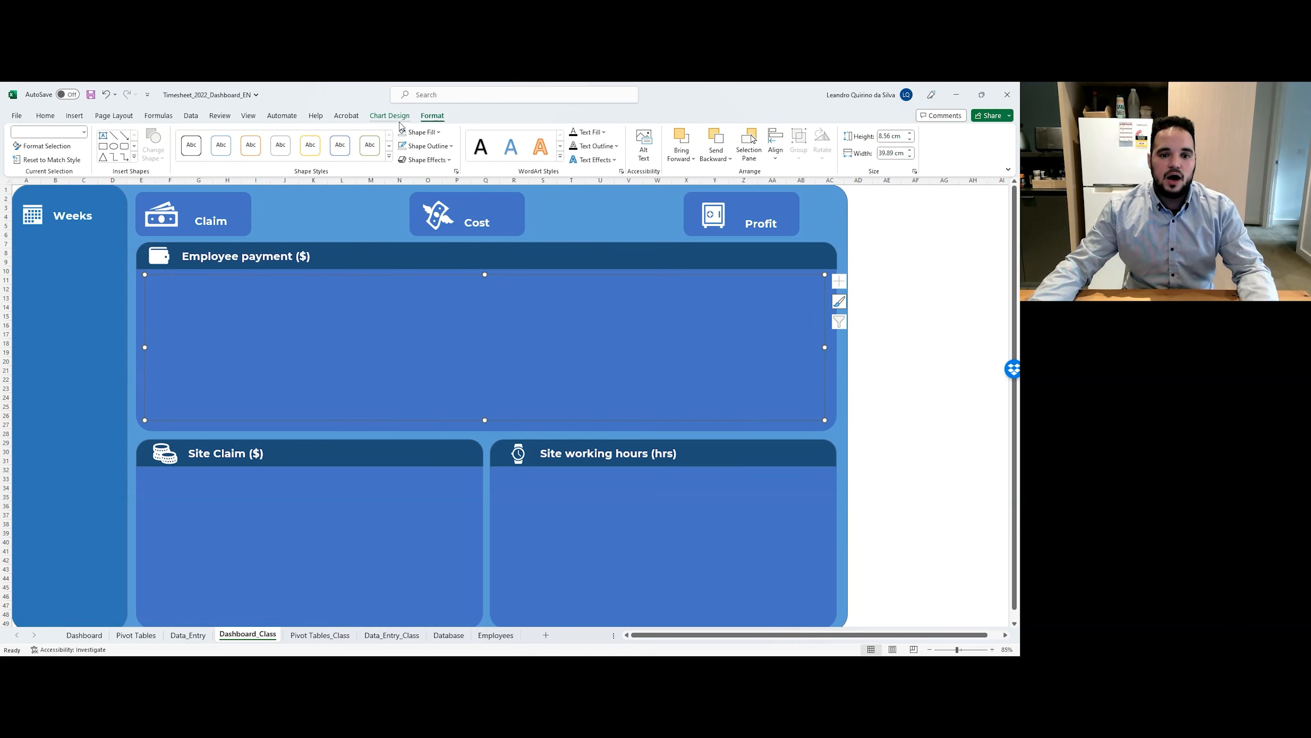
# Add a data series named "Employee payment" to the chart's data source.
pyautogui.click(390, 116)
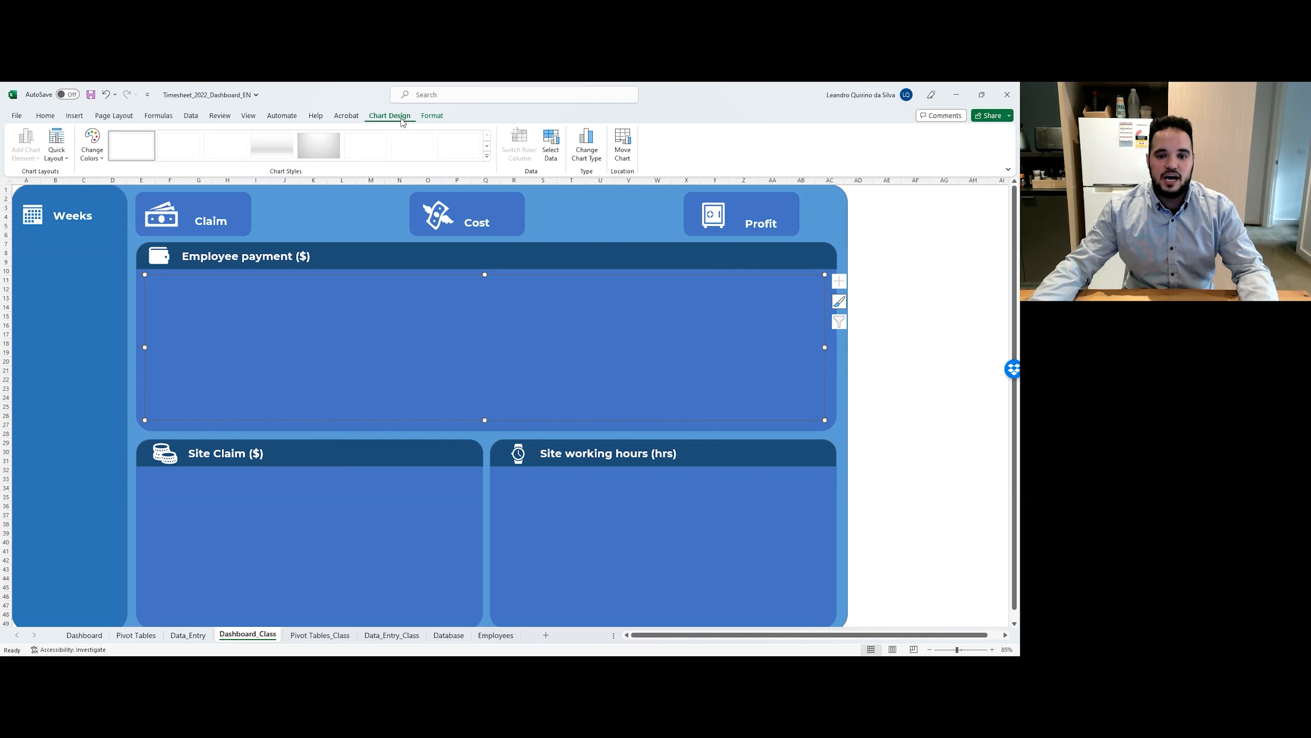
pyautogui.click(551, 145)
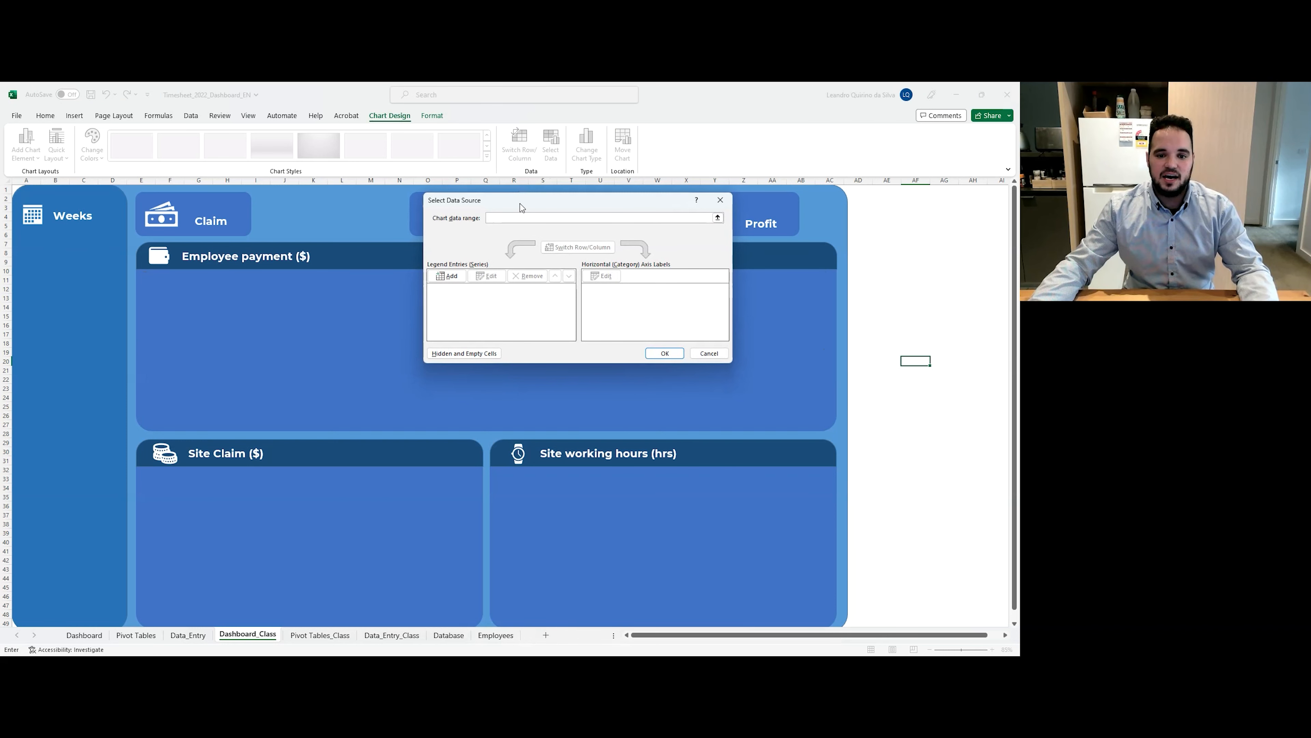
pyautogui.moveTo(519, 203); pyautogui.dragTo(508, 195)
pyautogui.click(434, 267)
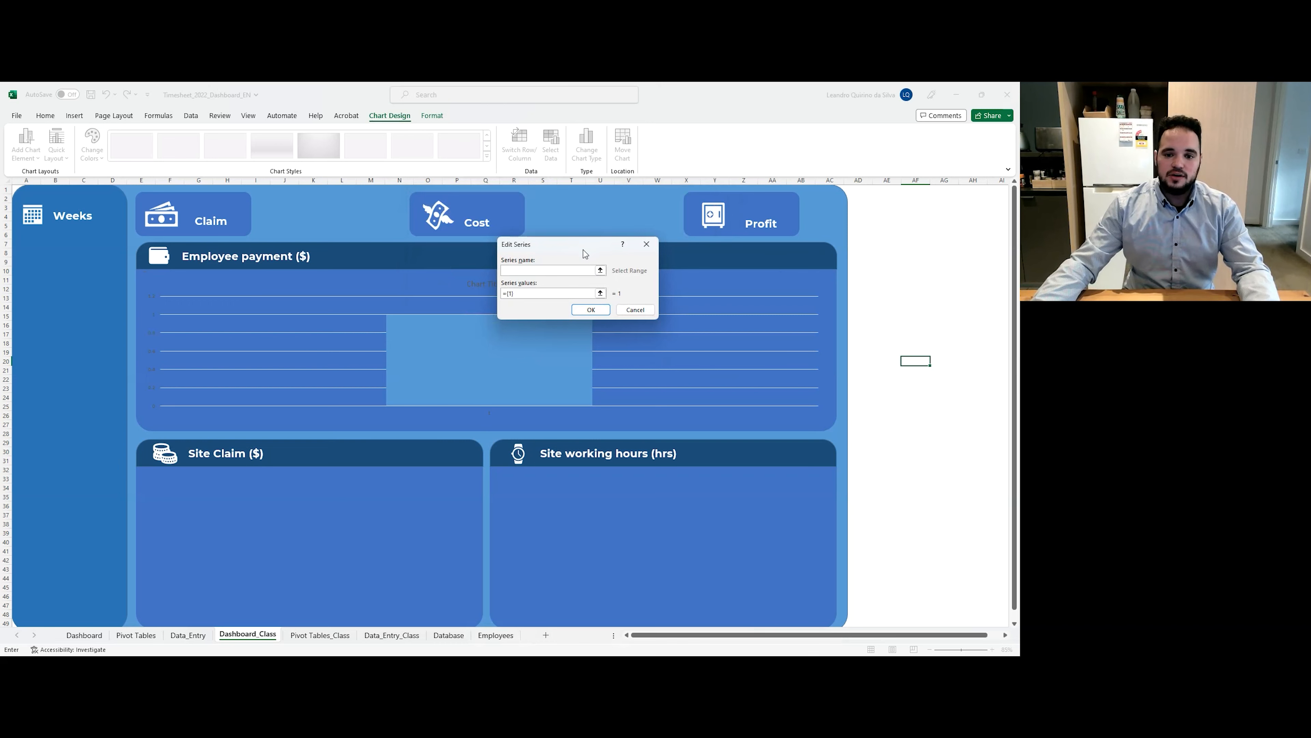
pyautogui.moveTo(583, 250); pyautogui.dragTo(763, 252)
pyautogui.write('Employee payment')
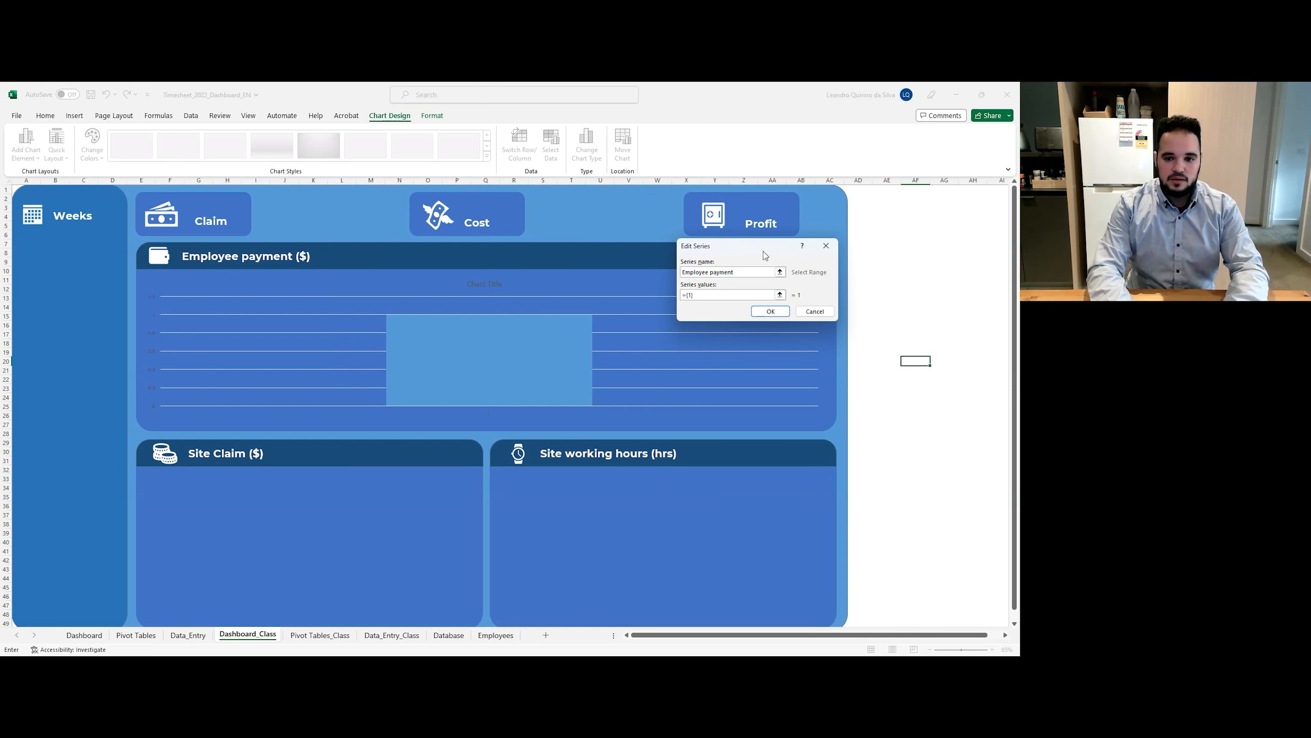
# Set the series values to the Payment ($) cells H4:H31 on the Pivot Tables_Class sheet.
pyautogui.click(766, 297)
pyautogui.press('BackSpace')
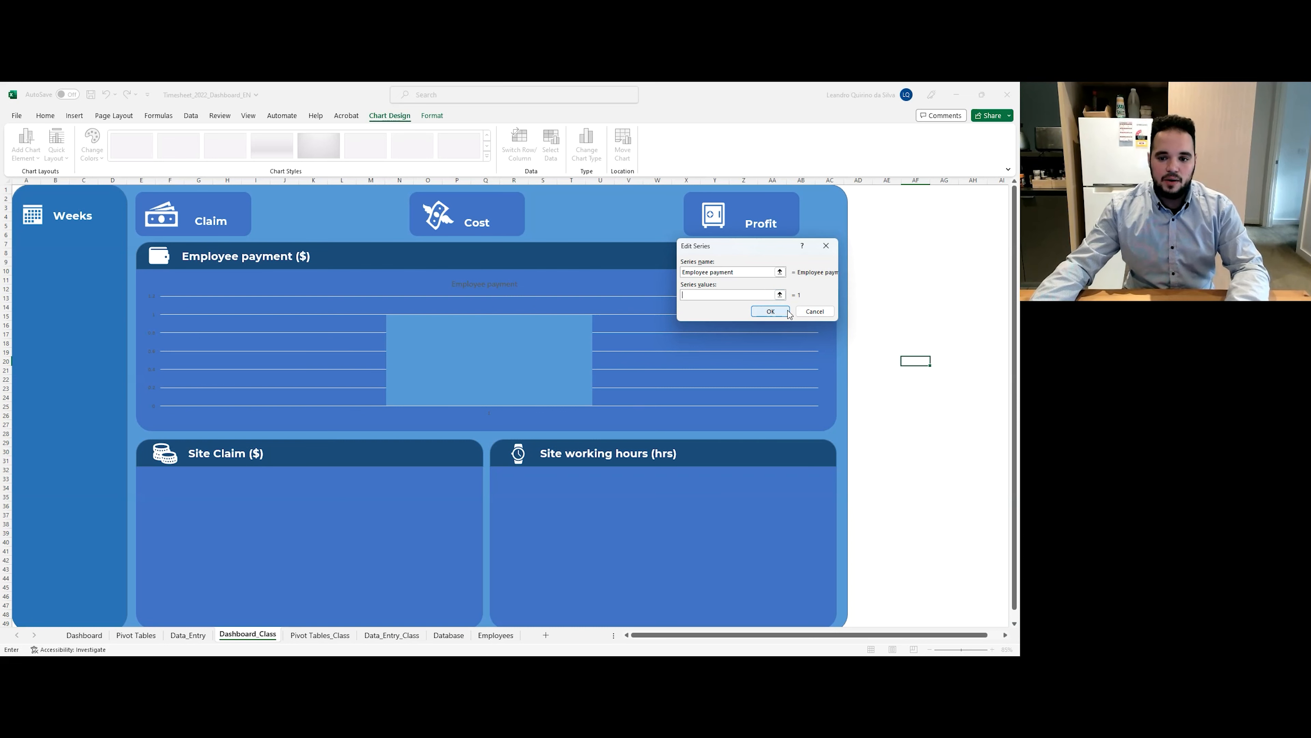
pyautogui.click(336, 641)
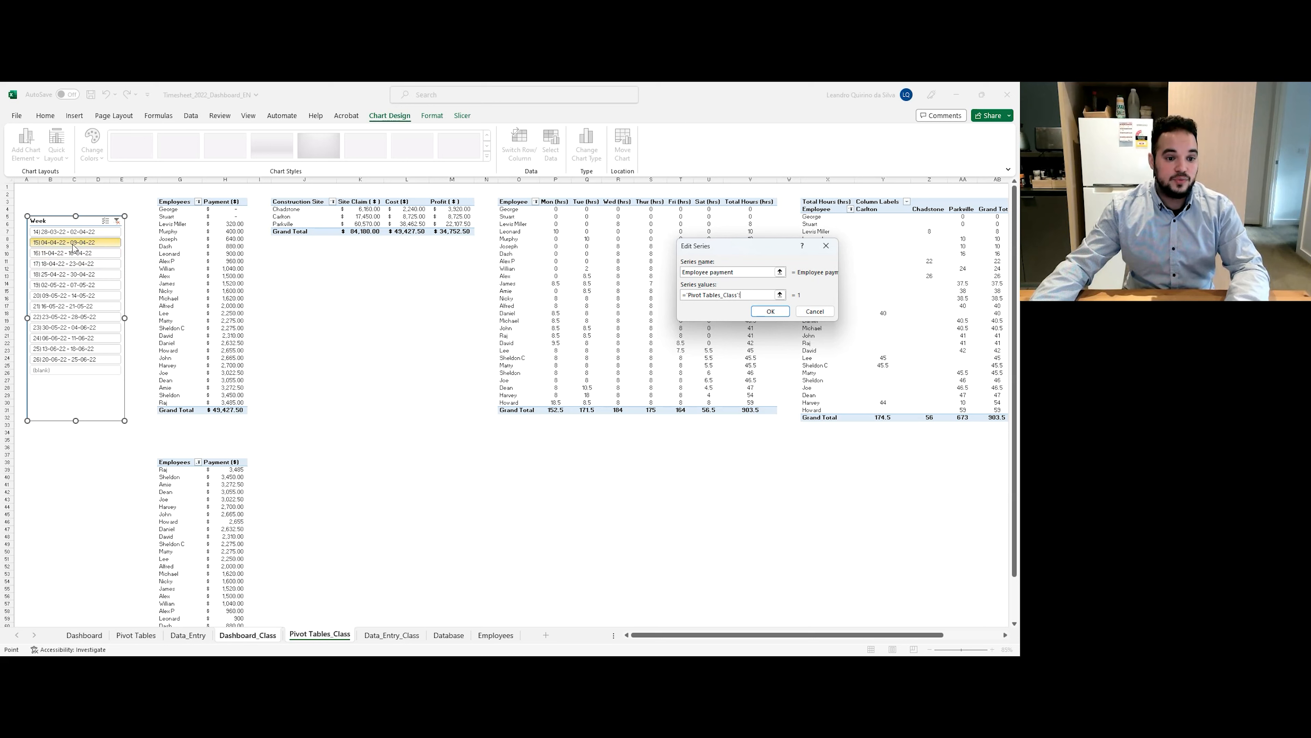
pyautogui.moveTo(222, 210); pyautogui.dragTo(230, 411)
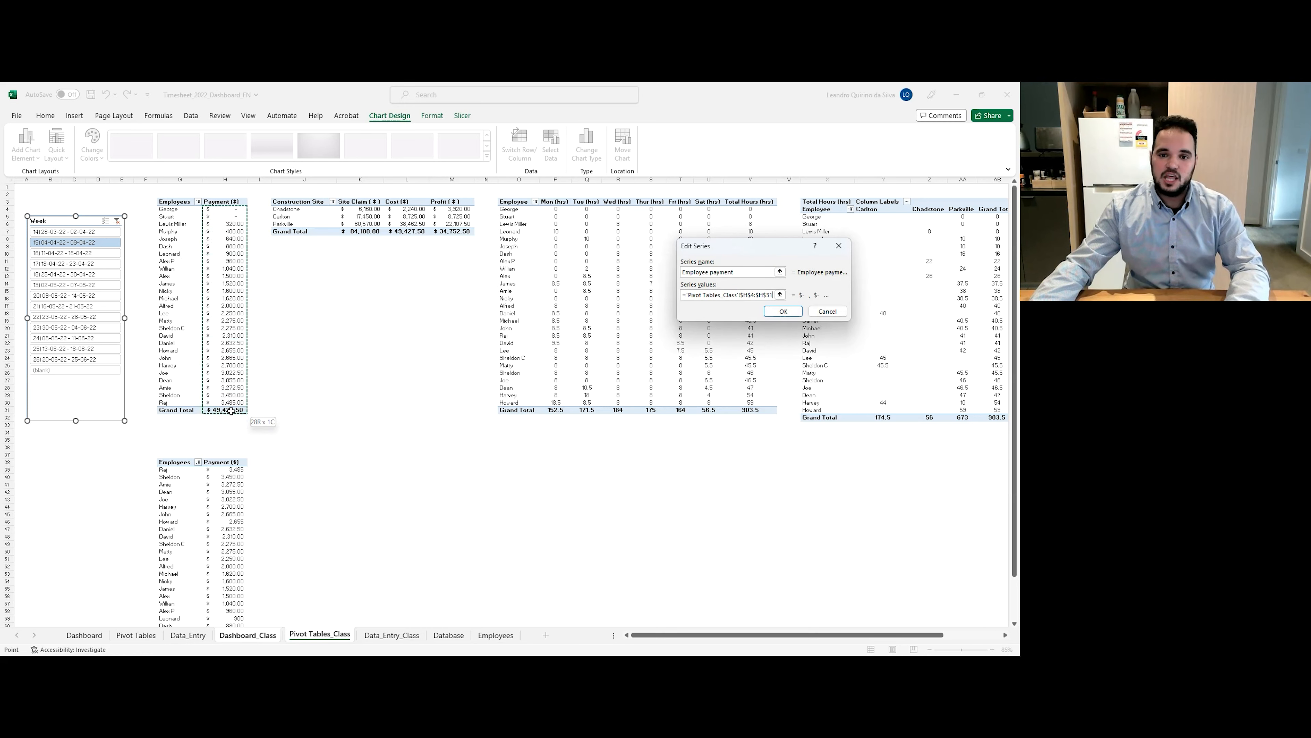
pyautogui.click(775, 312)
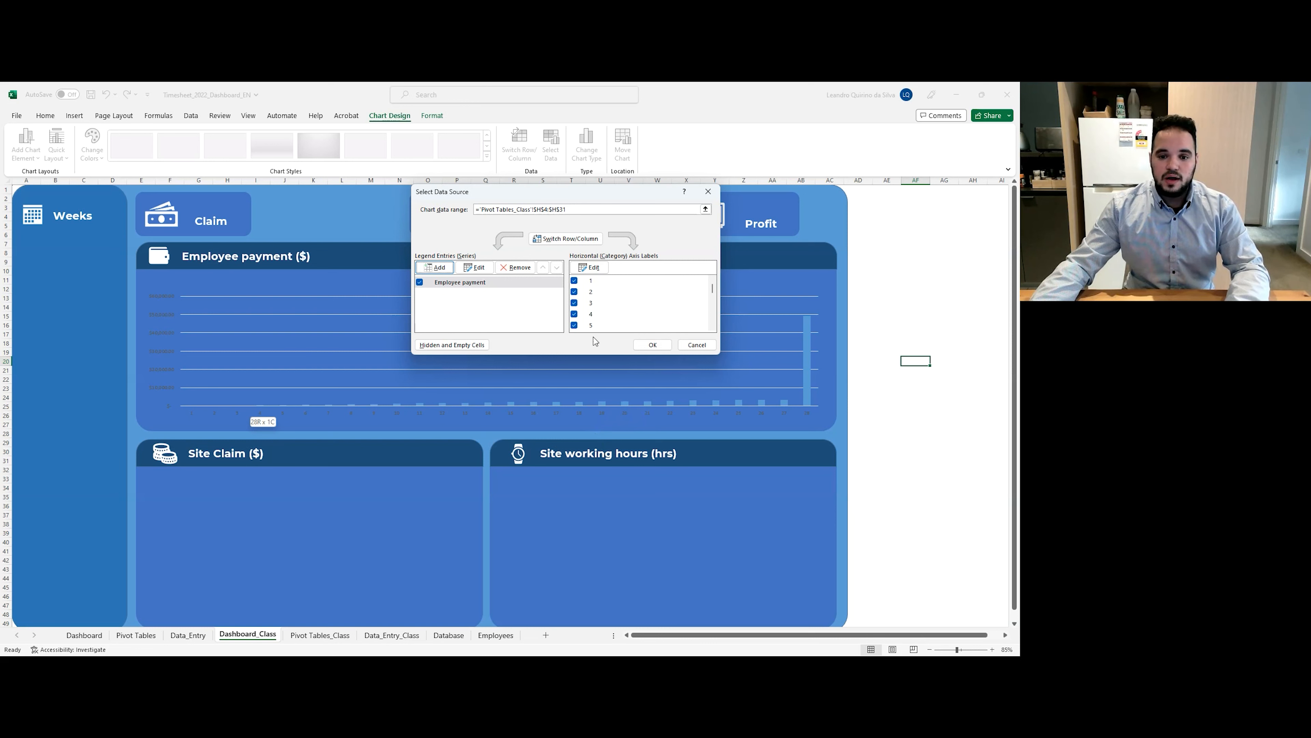
# Set the chart's horizontal axis labels to the employee names in G4:G31 on the Pivot Tables_Class sheet and apply the data source.
pyautogui.click(600, 272)
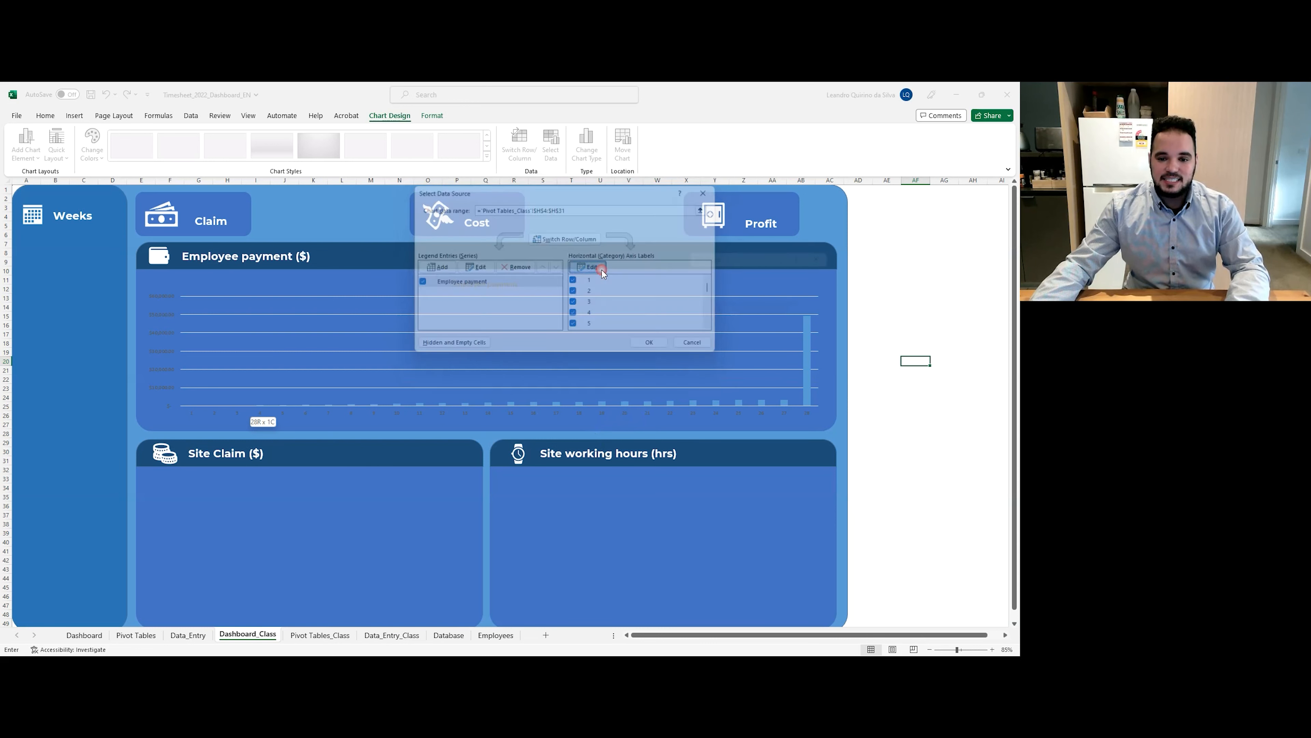
pyautogui.moveTo(775, 258); pyautogui.dragTo(702, 251)
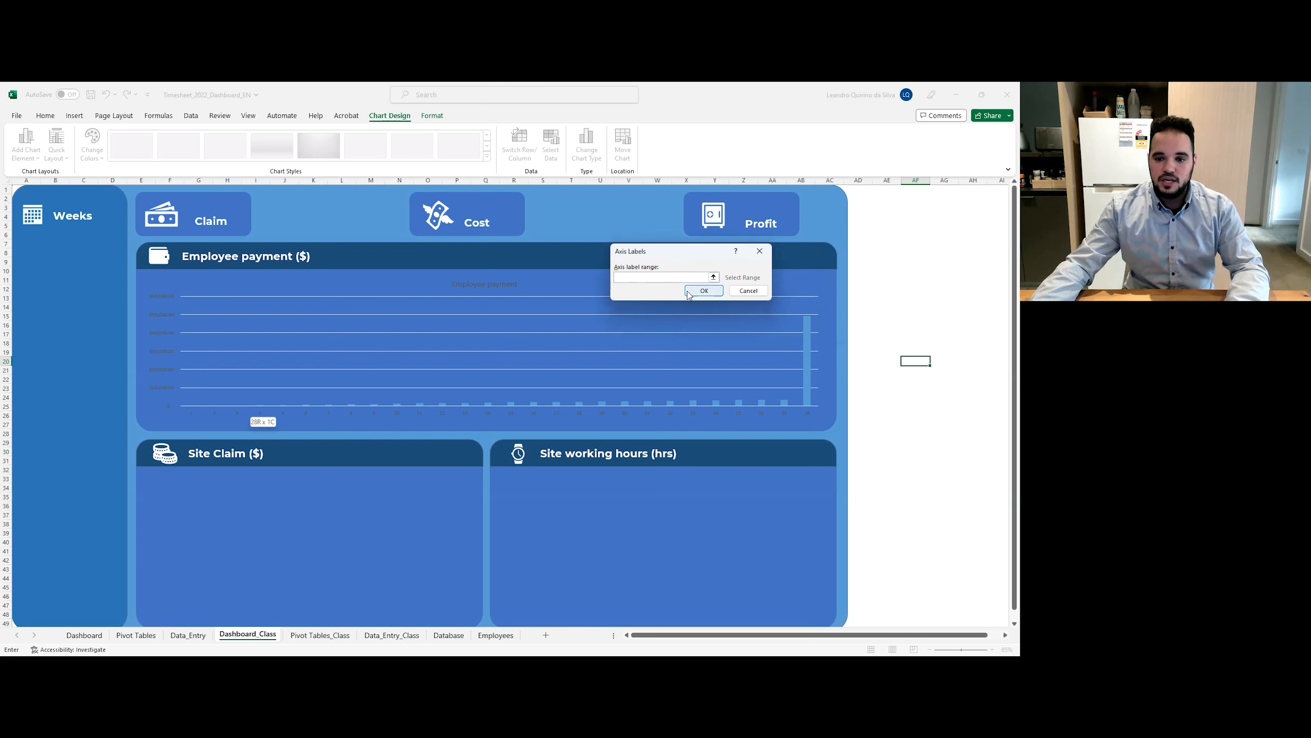
pyautogui.click(316, 635)
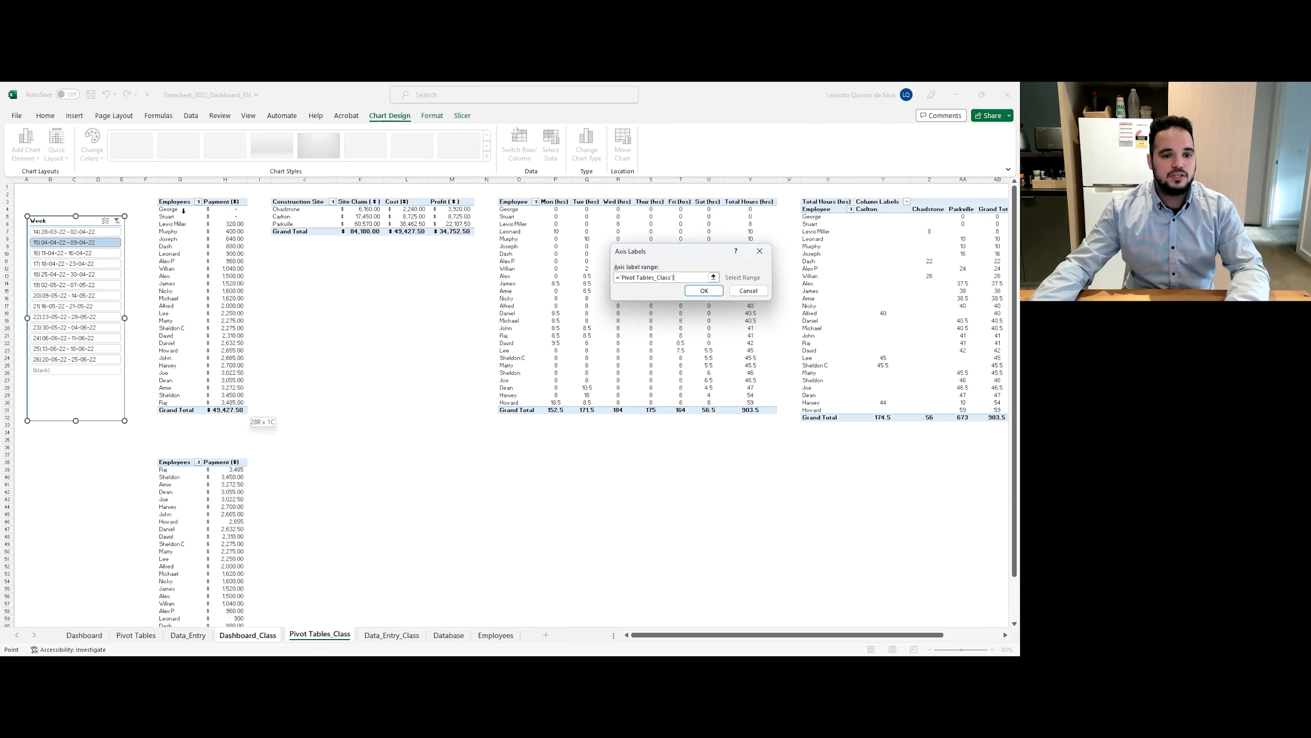
pyautogui.moveTo(184, 212); pyautogui.dragTo(191, 409)
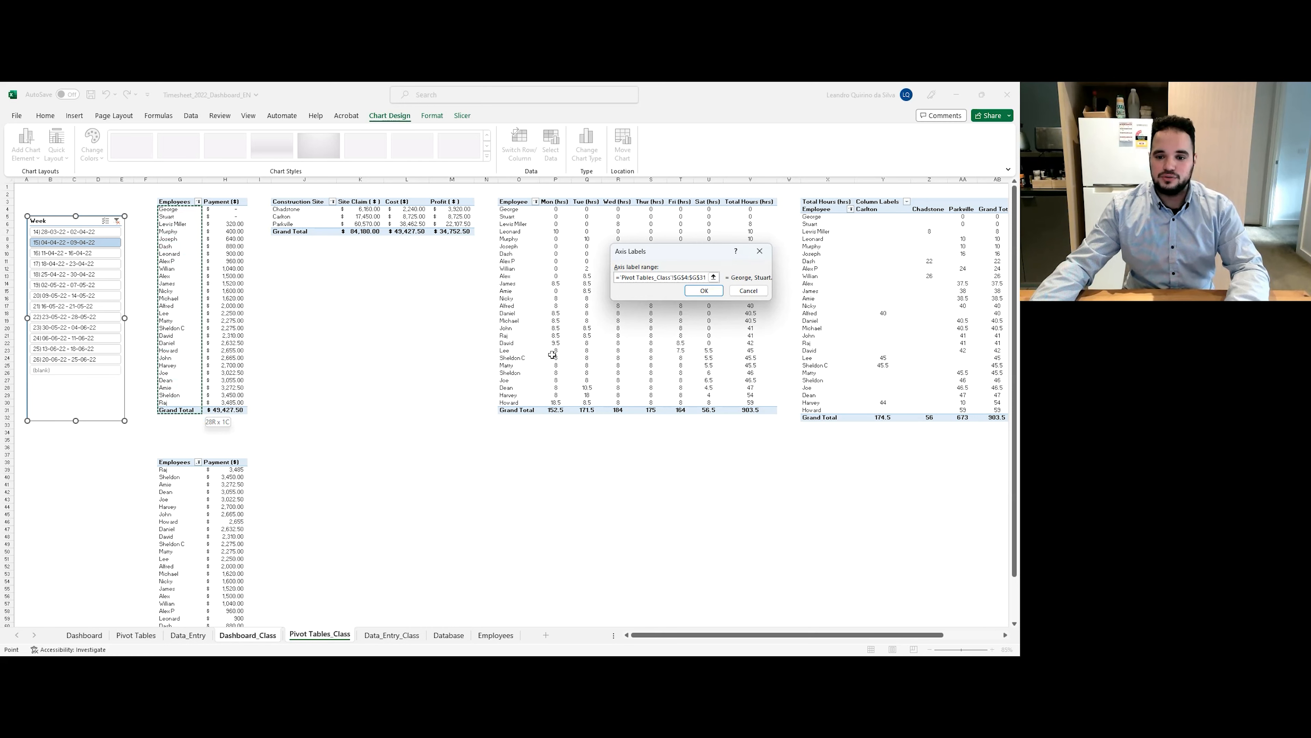
pyautogui.click(700, 290)
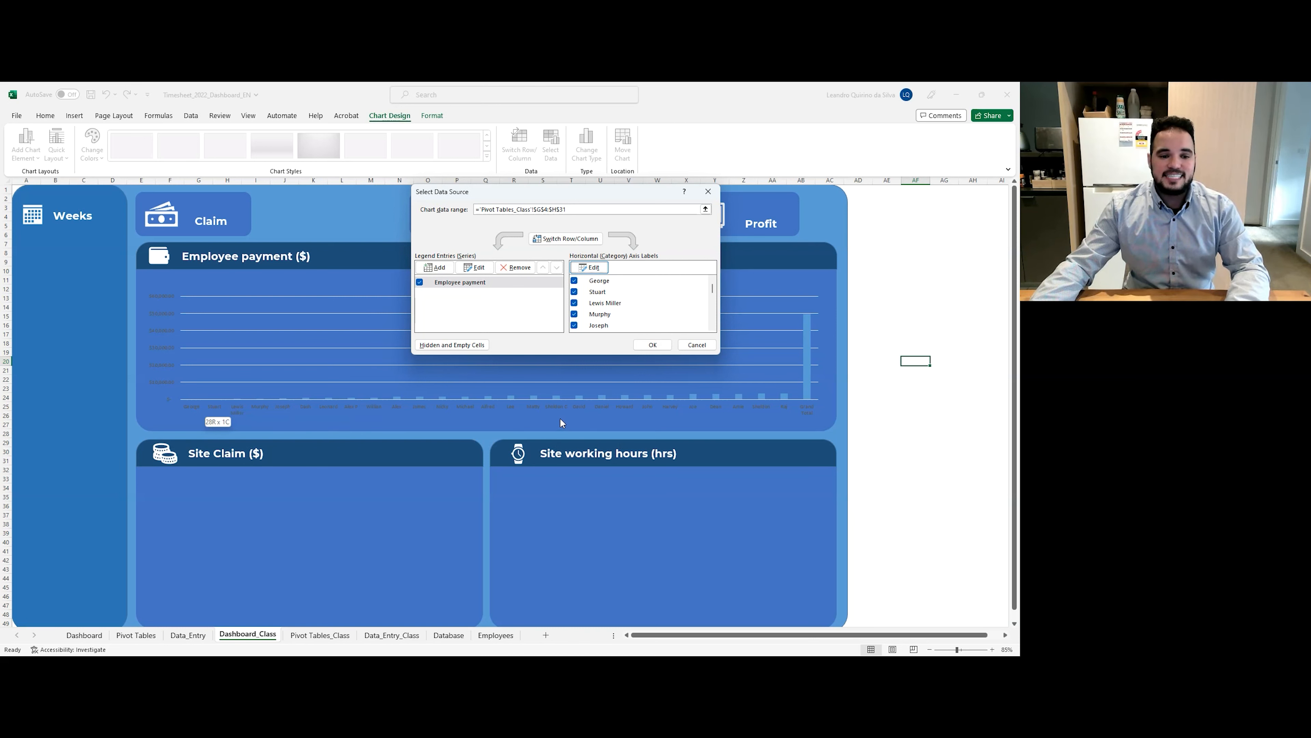
pyautogui.click(652, 345)
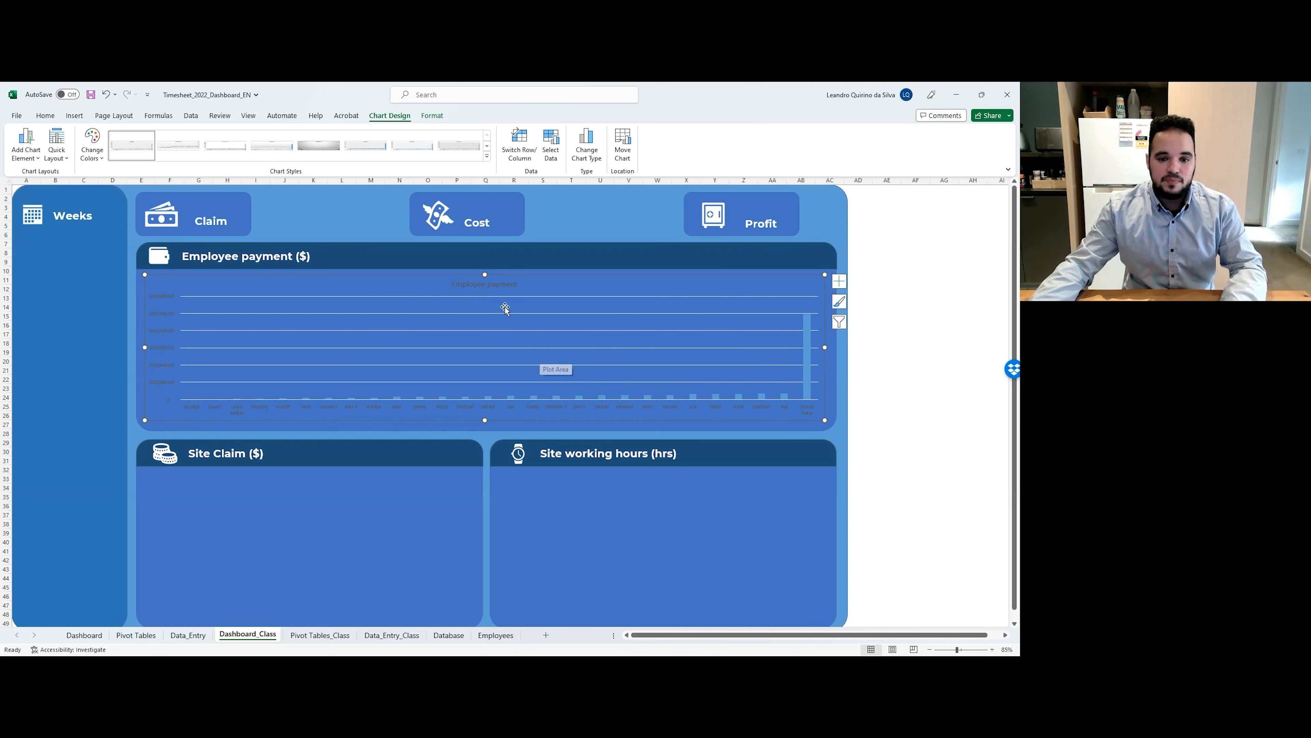
# Delete the title from the employee payment chart.
pyautogui.click(510, 284)
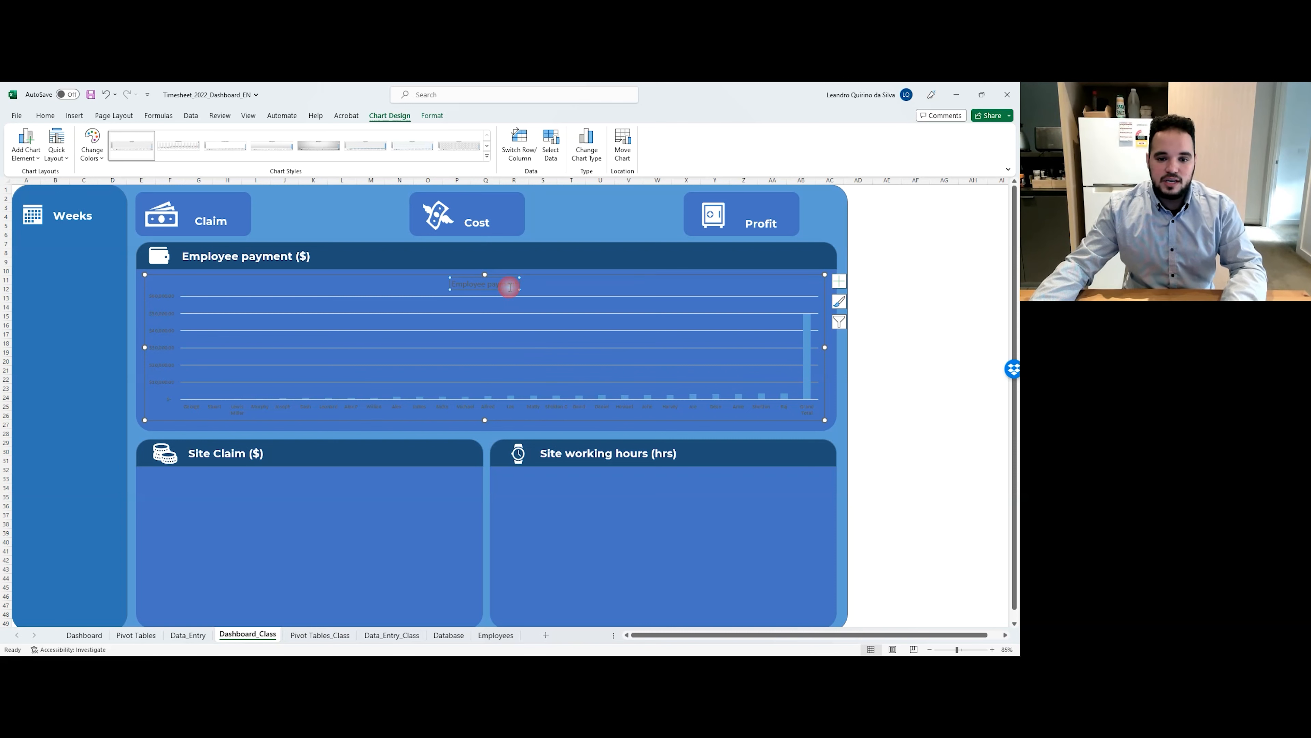
pyautogui.click(904, 315)
pyautogui.click(516, 285)
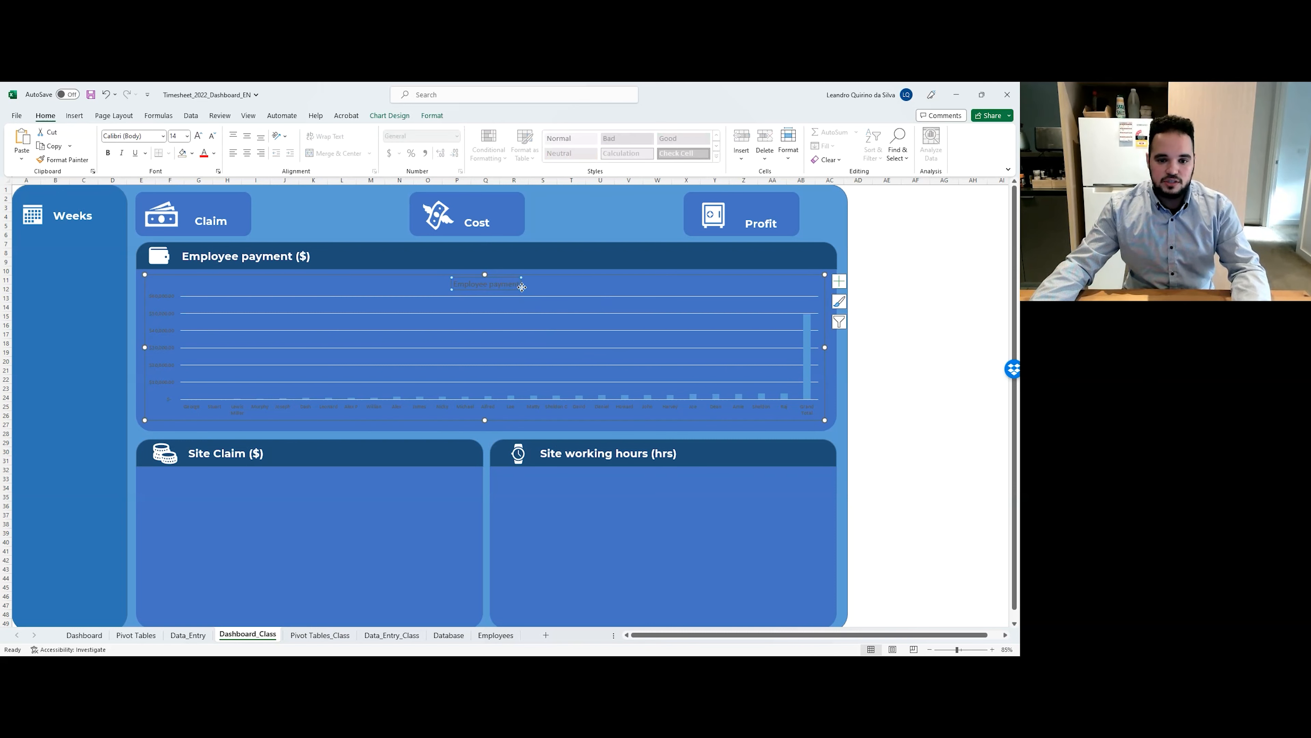
pyautogui.press('Delete')
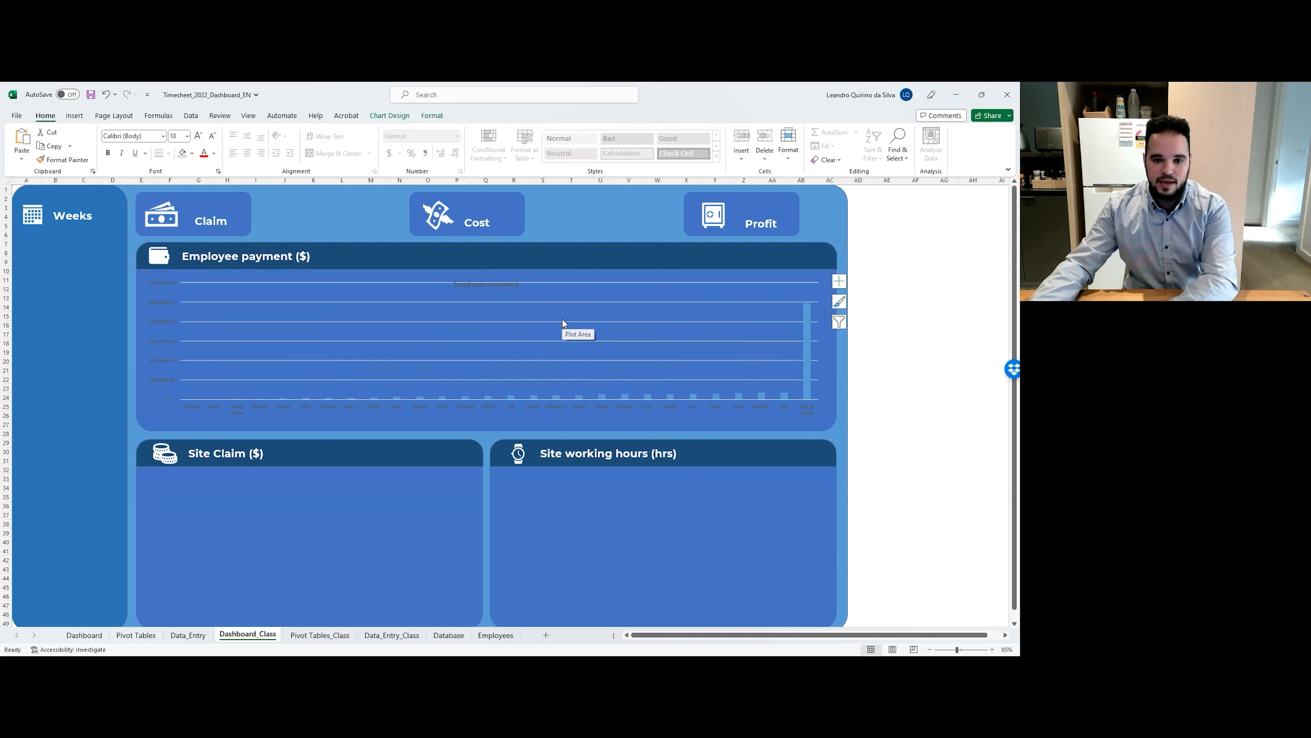
# Remove the horizontal gridlines and the vertical value axis from the employee payment chart.
pyautogui.click(550, 299)
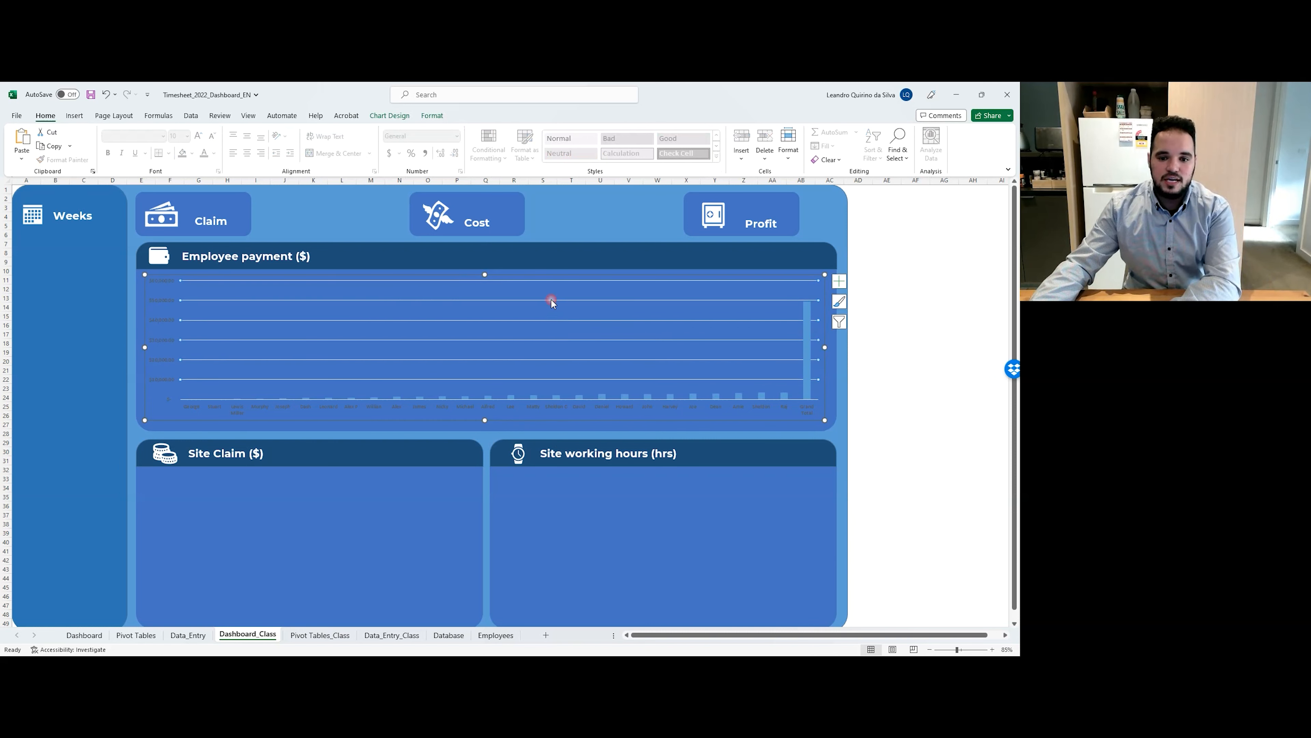
pyautogui.press('Delete')
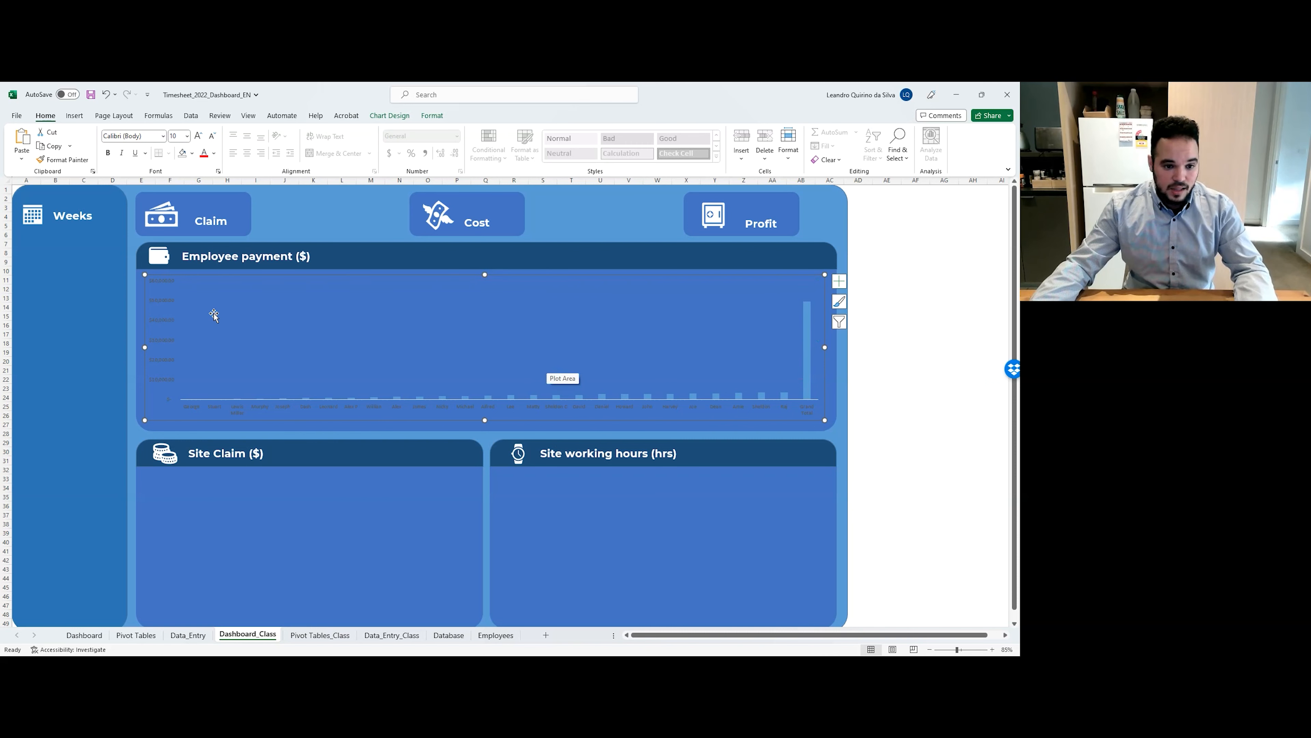
pyautogui.click(168, 302)
pyautogui.press('Delete')
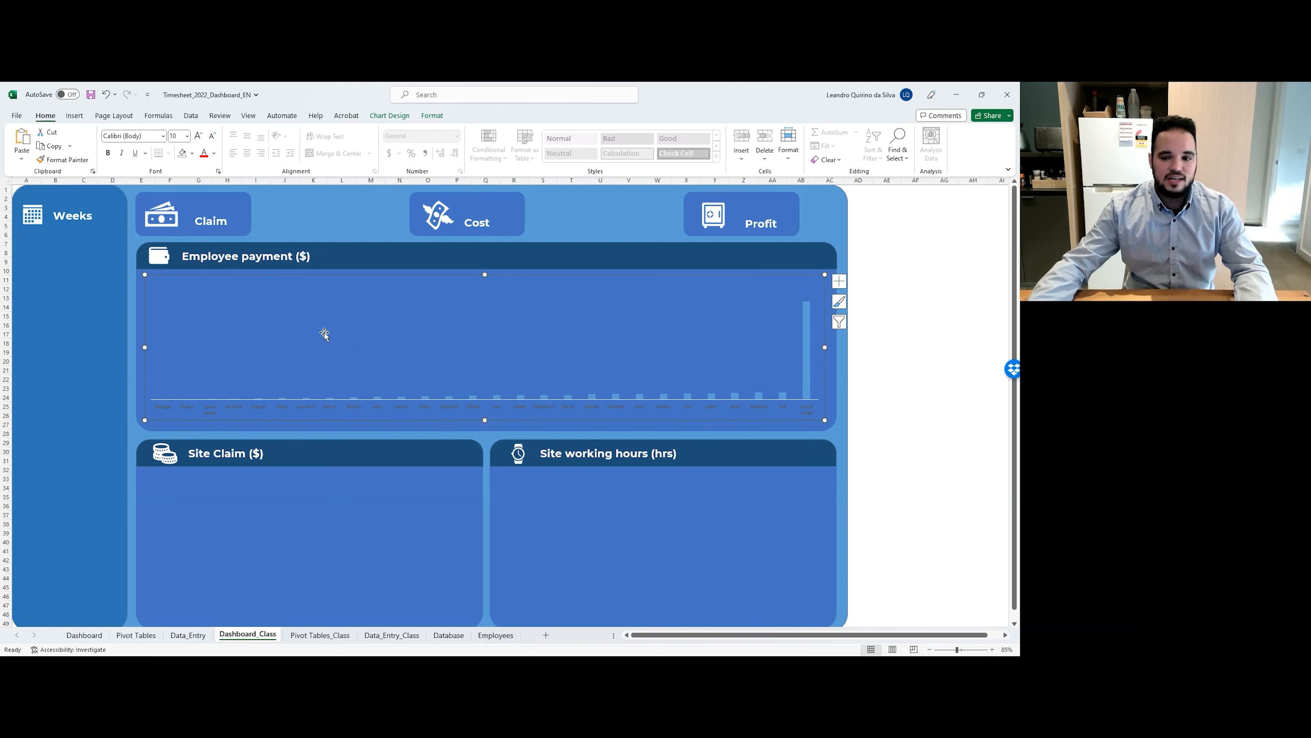
# Add data labels to the employee payment columns and open the plot area's formatting options.
pyautogui.click(838, 284)
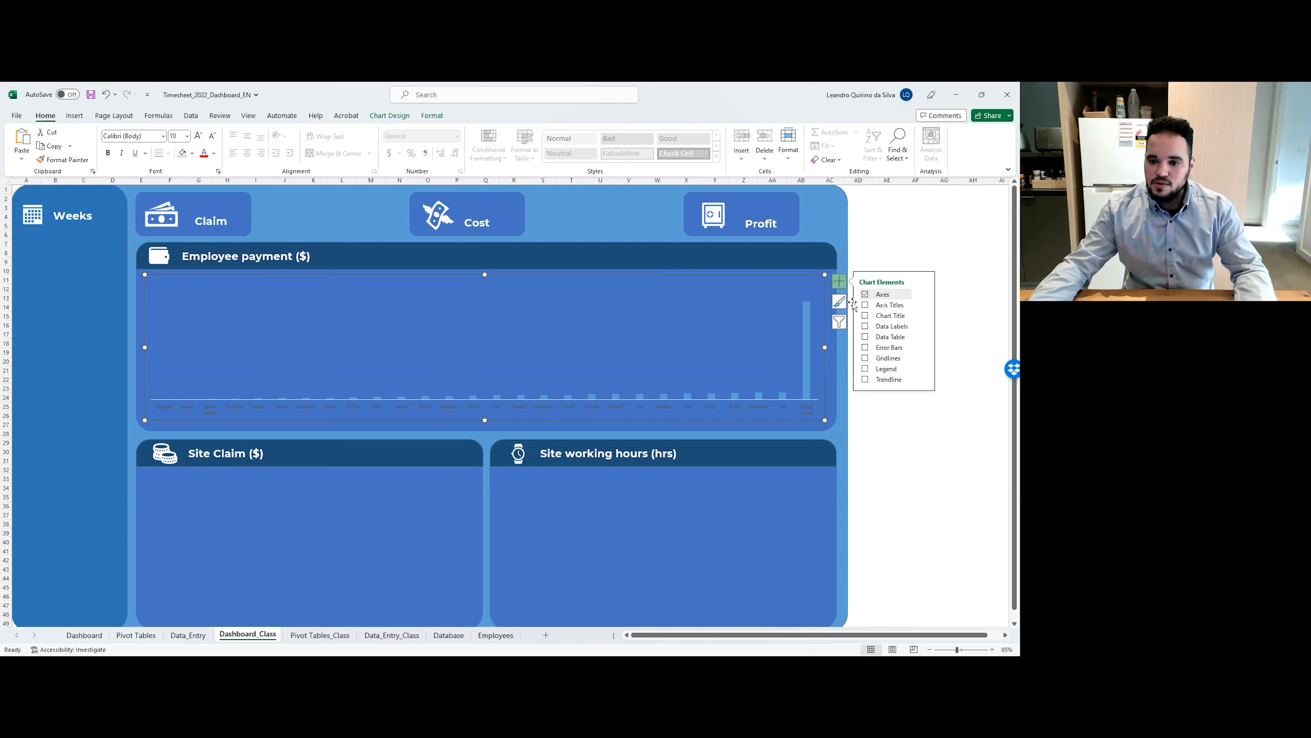
pyautogui.click(865, 327)
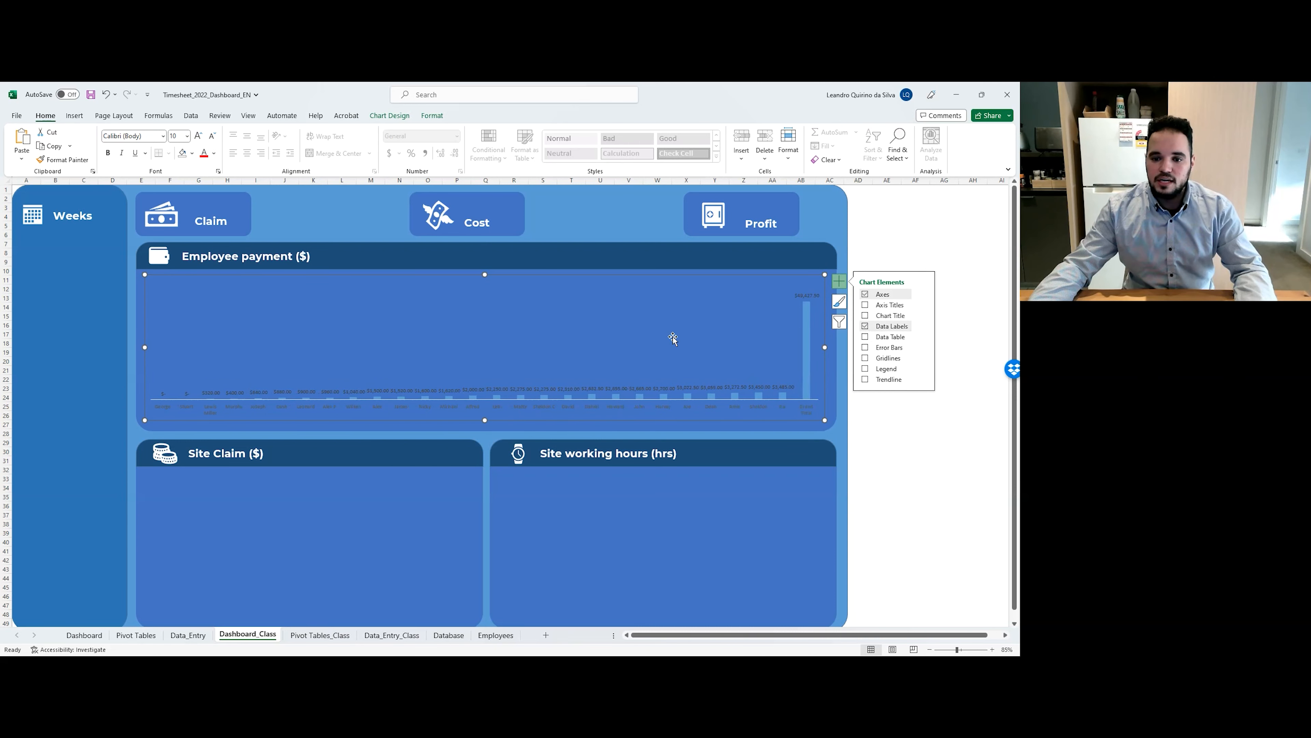
pyautogui.doubleClick(656, 321)
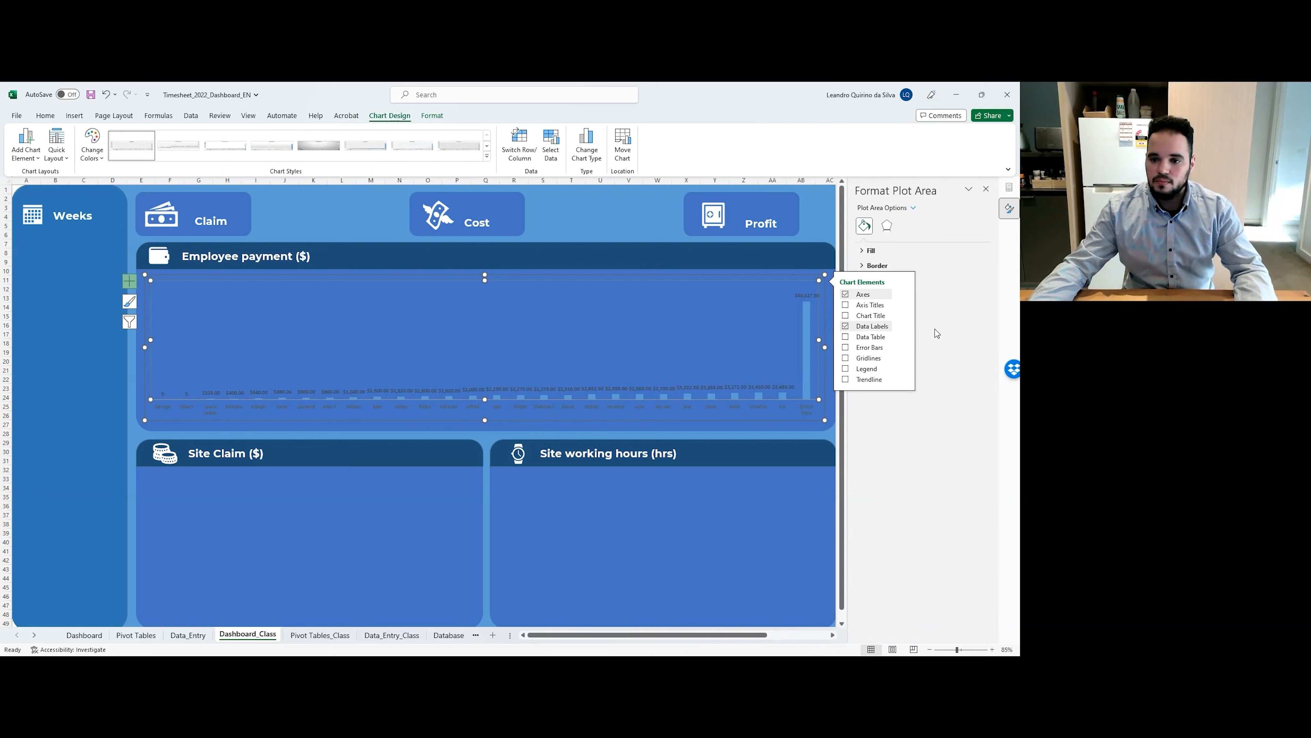
pyautogui.click(887, 225)
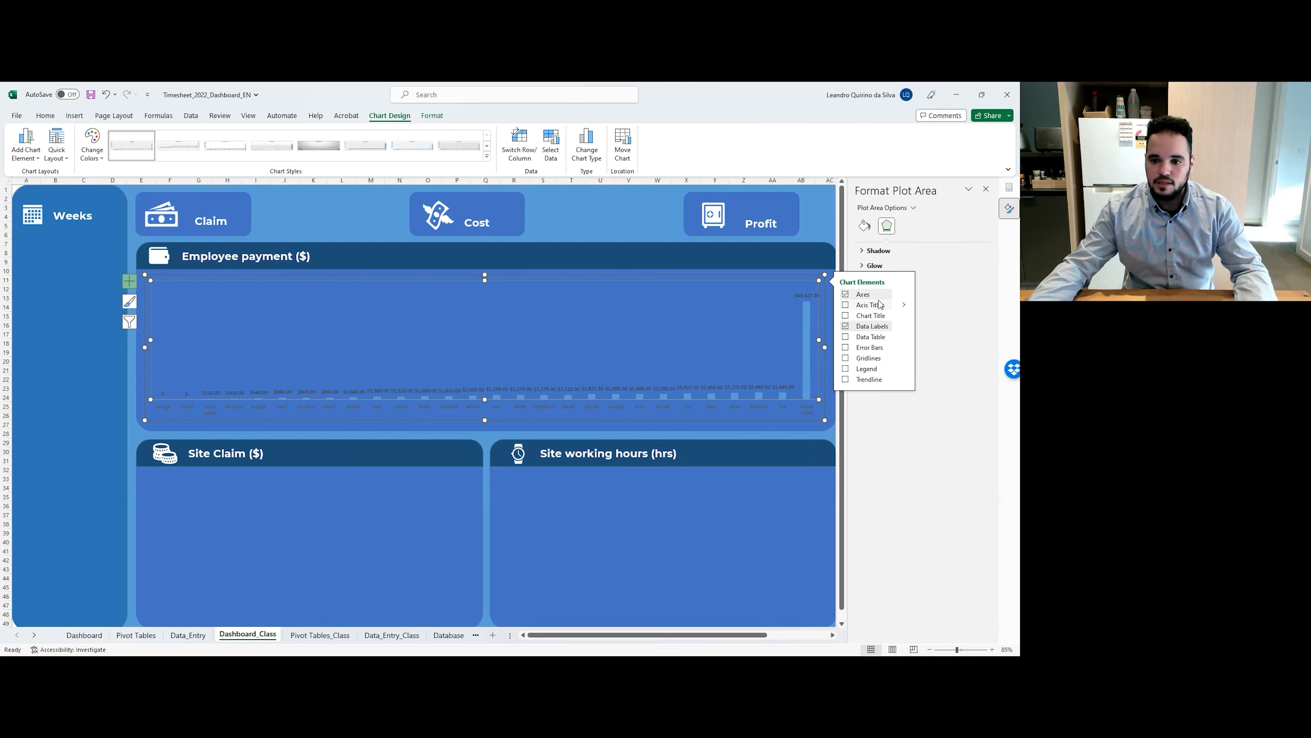
pyautogui.click(803, 261)
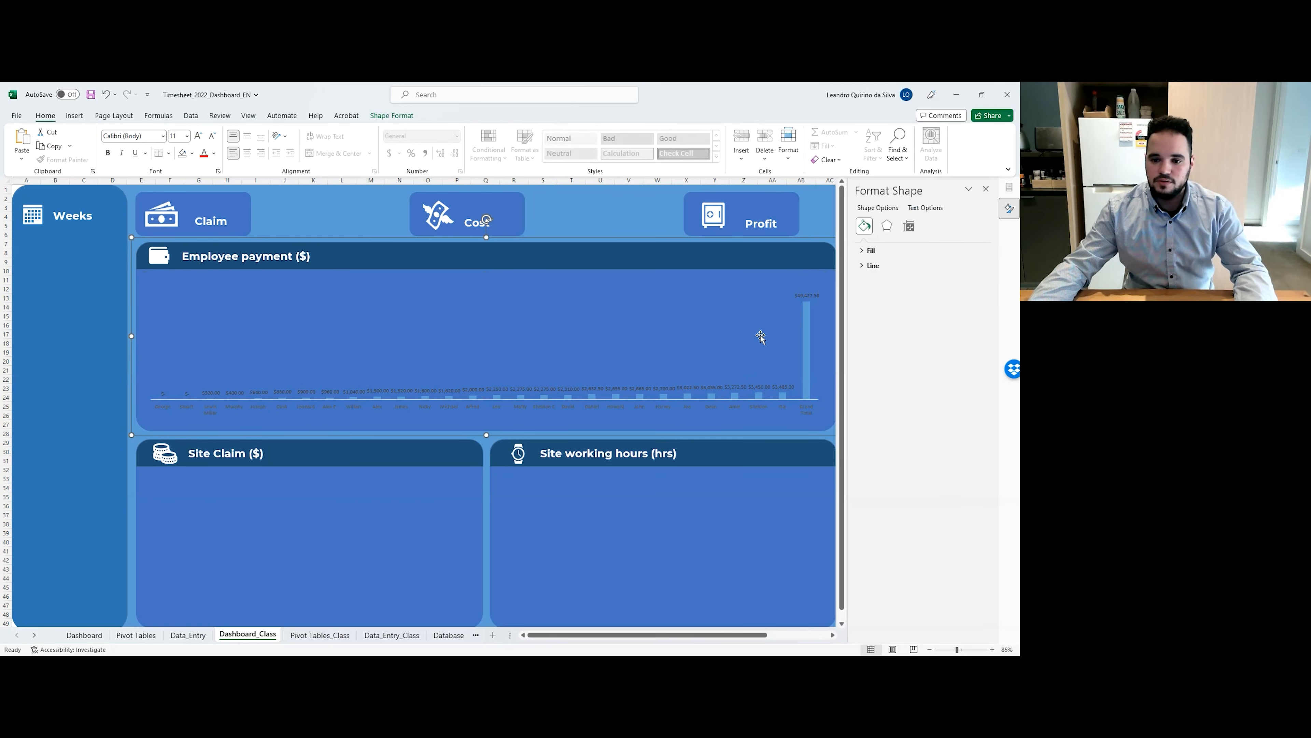
pyautogui.click(704, 350)
pyautogui.click(887, 226)
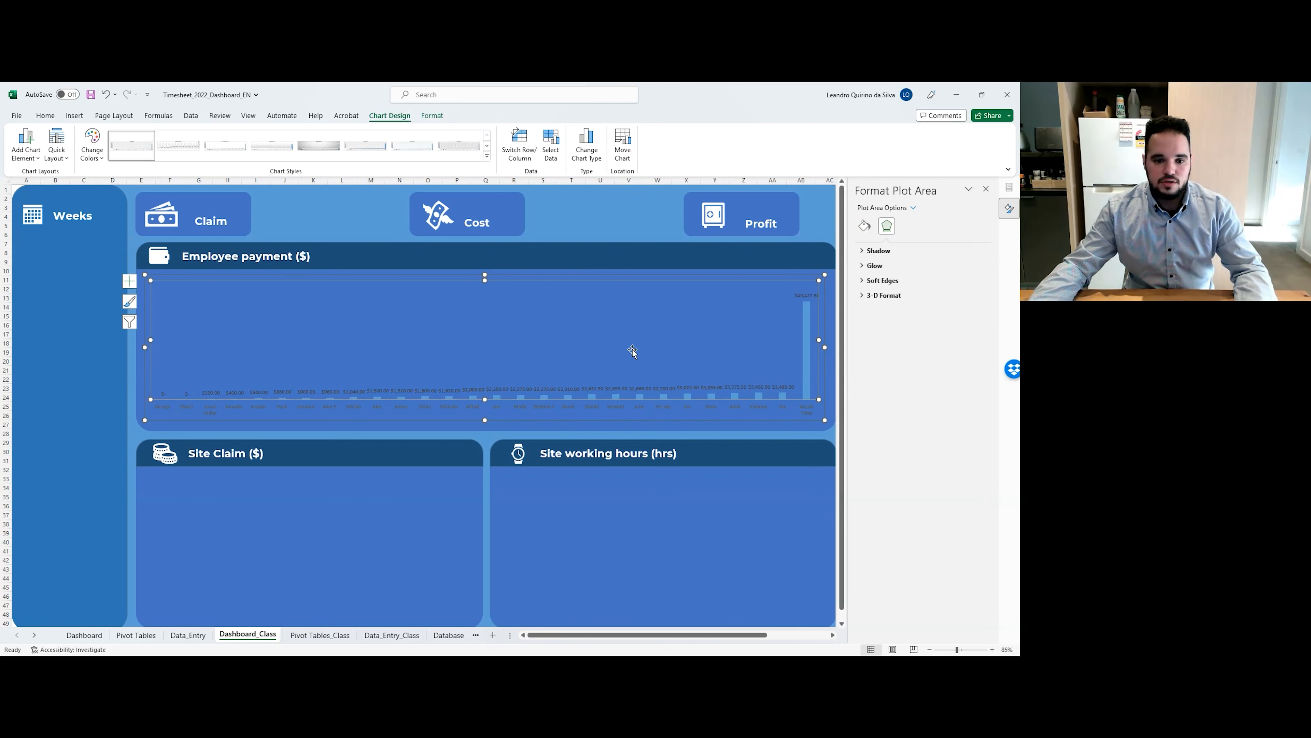
# Examine the data labels' content, position, number, size and alignment options.
pyautogui.click(627, 387)
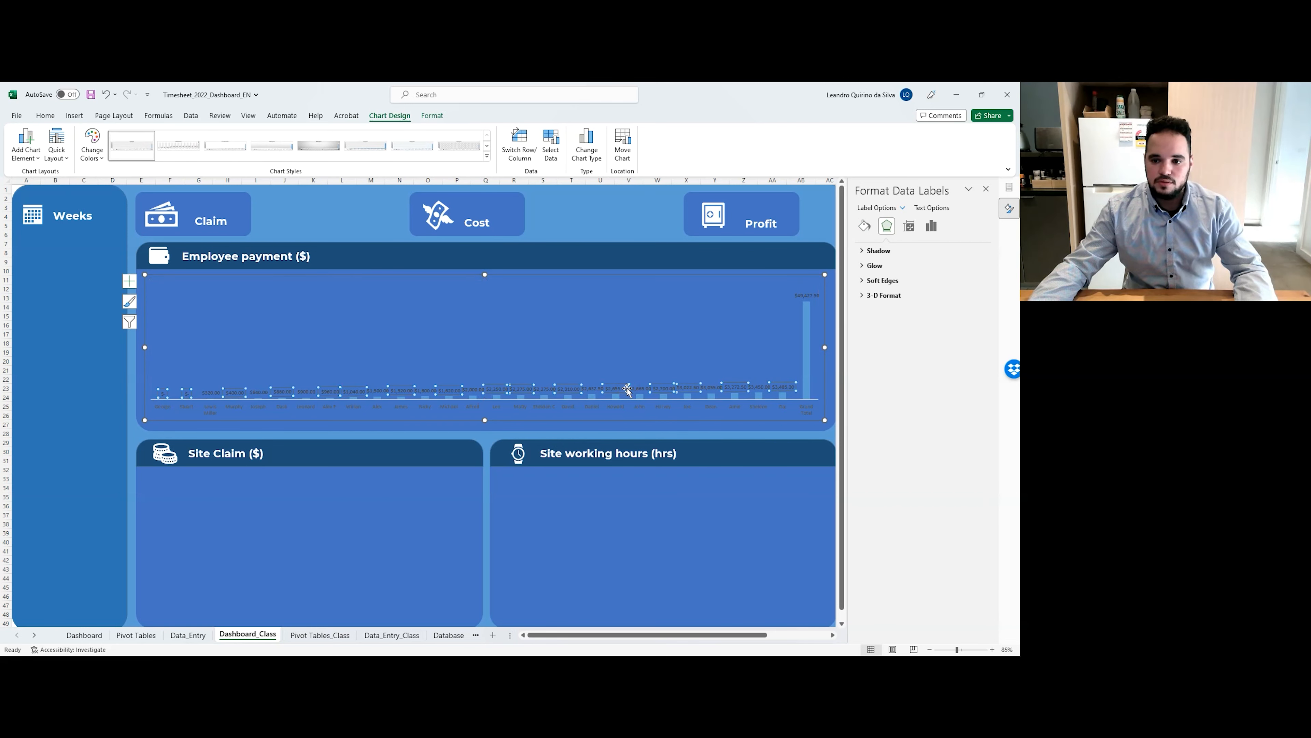
pyautogui.click(613, 394)
pyautogui.click(624, 390)
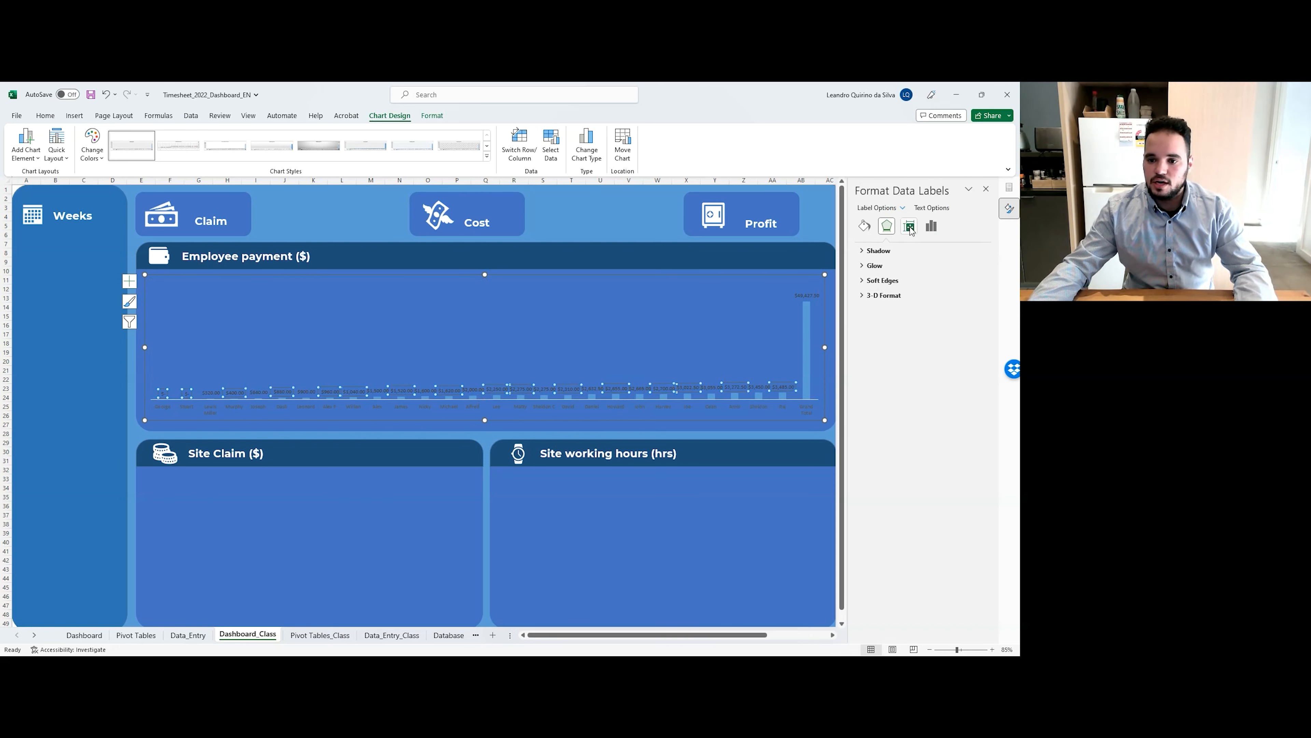
pyautogui.click(933, 226)
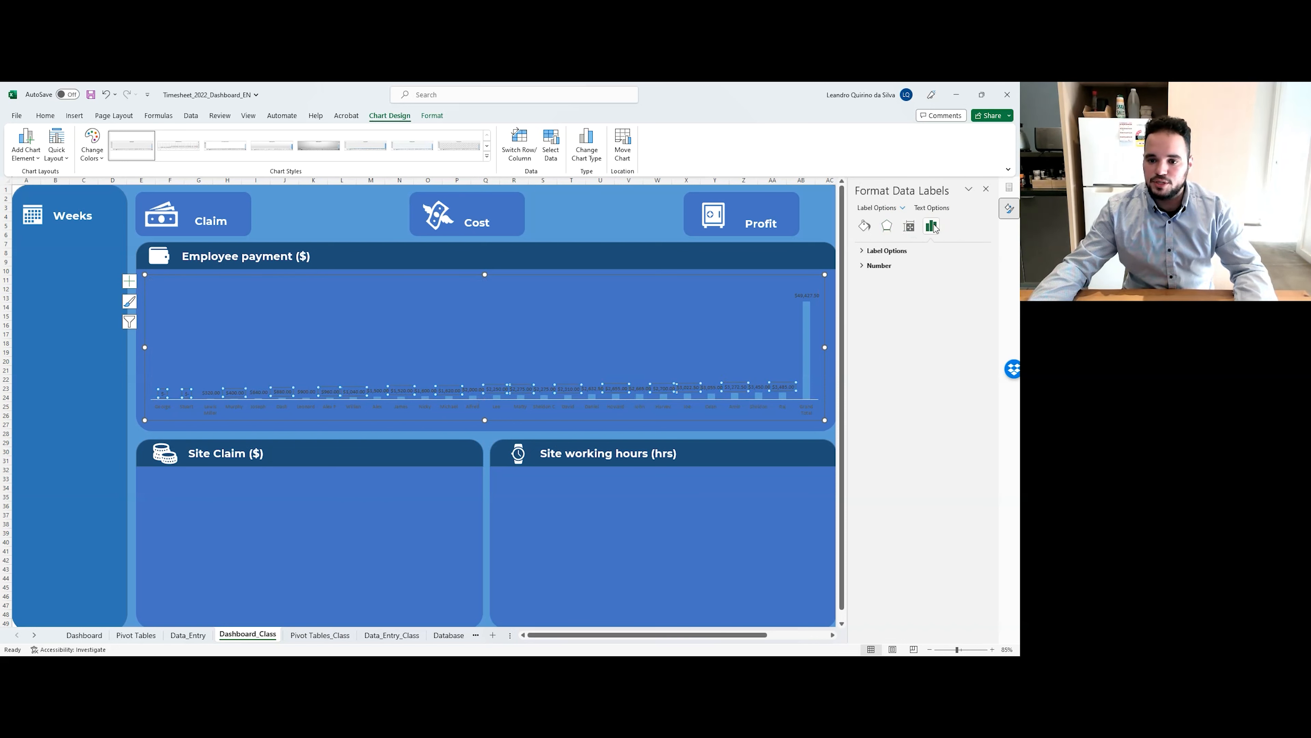
pyautogui.click(862, 252)
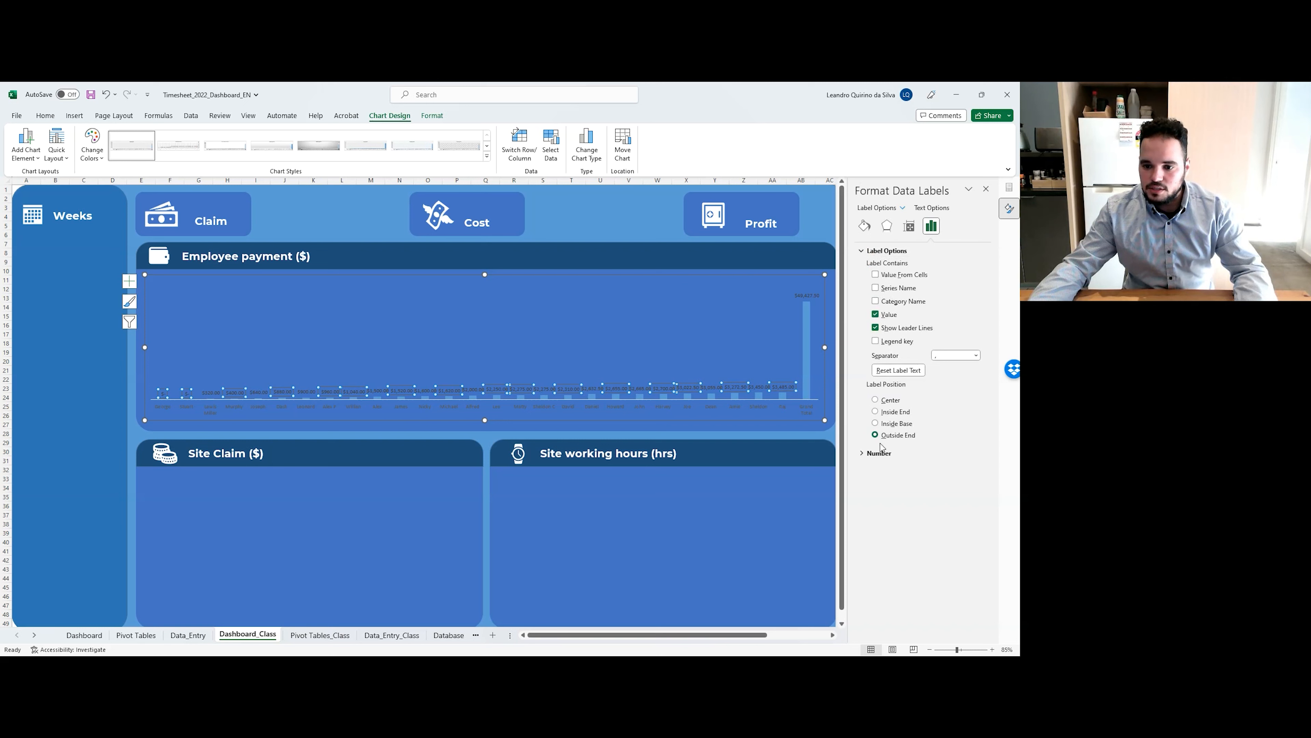
pyautogui.click(861, 453)
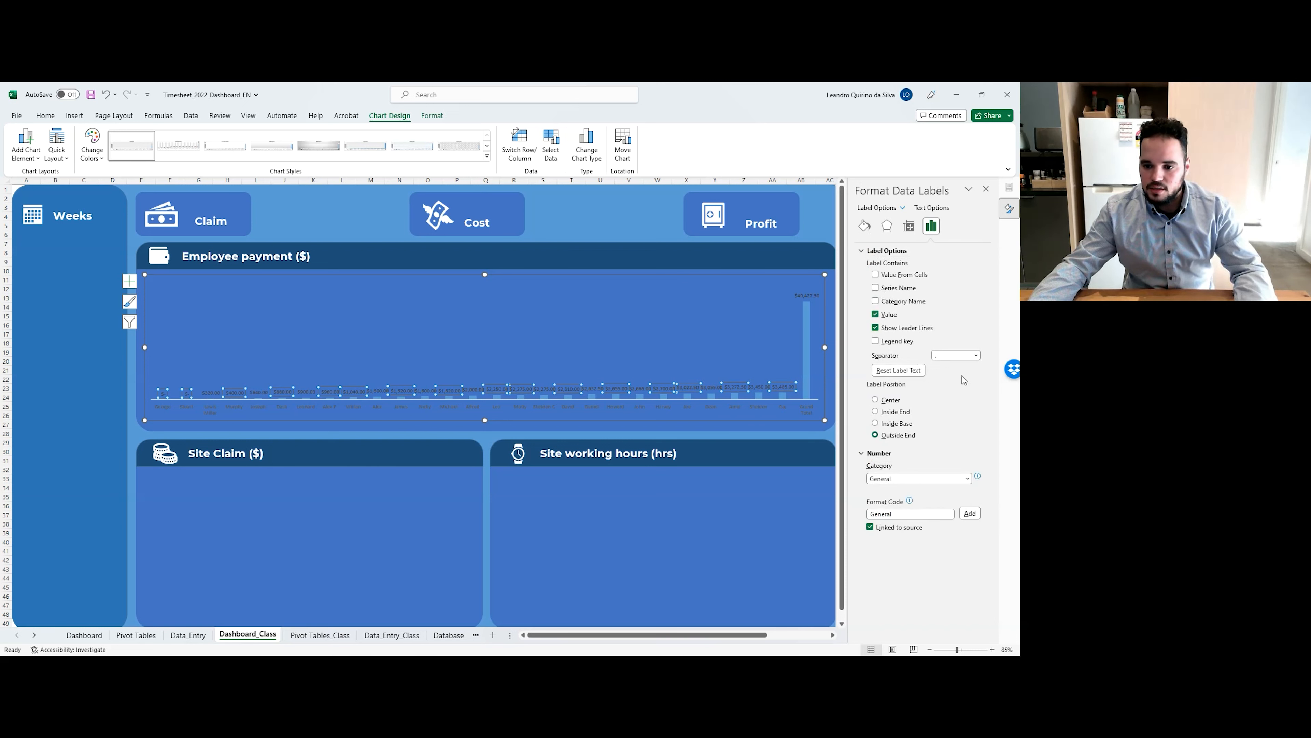
pyautogui.moveTo(953, 541); pyautogui.dragTo(975, 500)
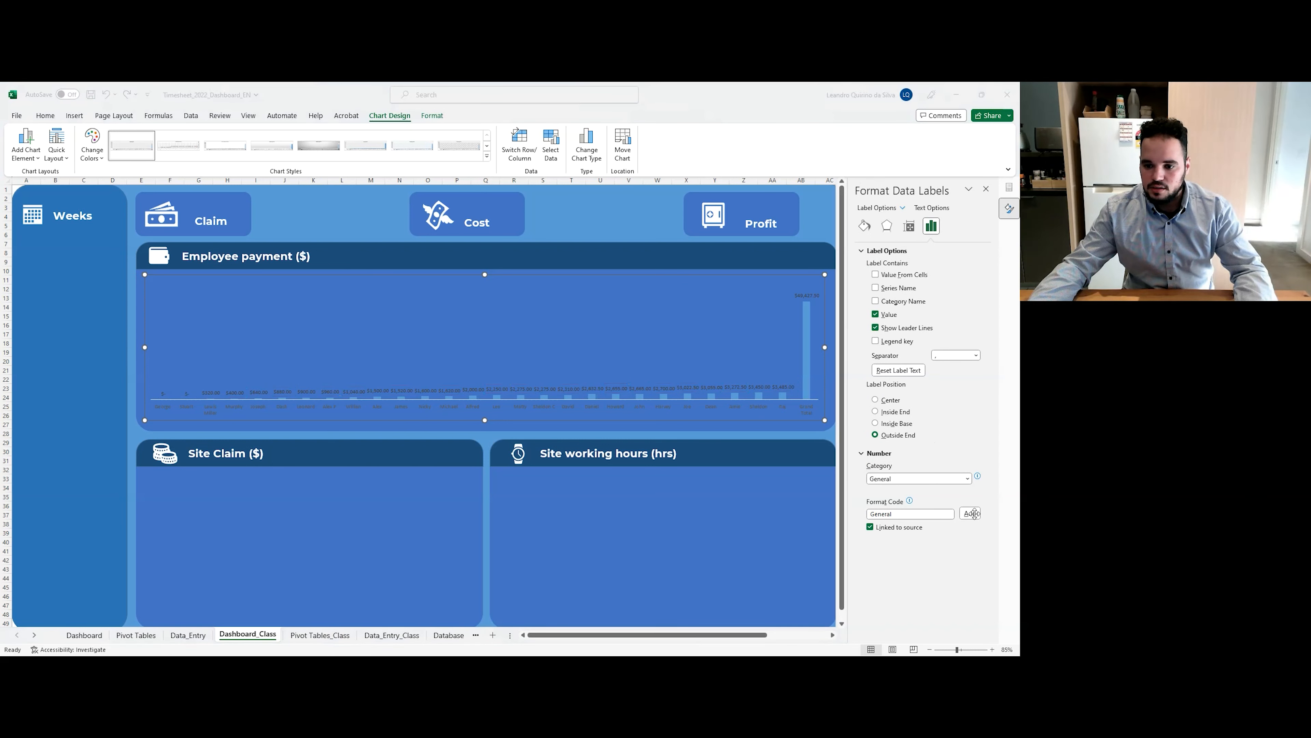
pyautogui.click(909, 226)
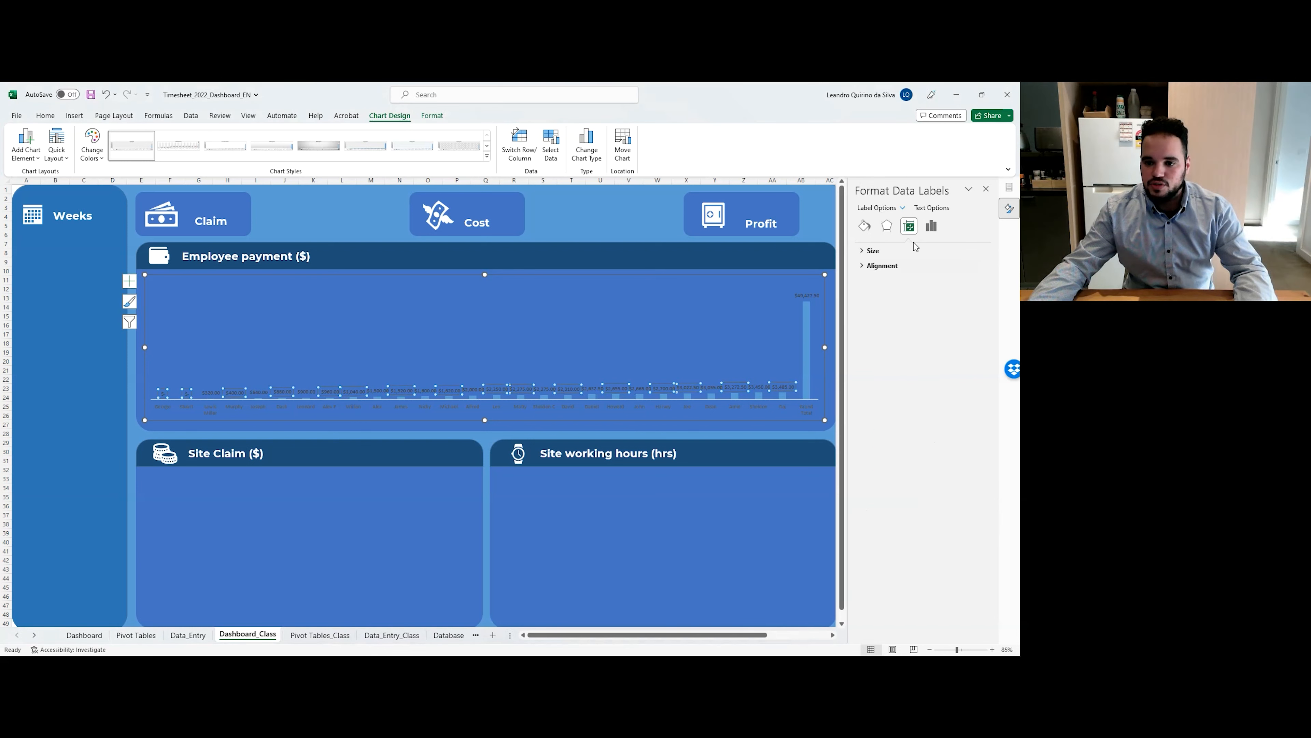
pyautogui.click(861, 251)
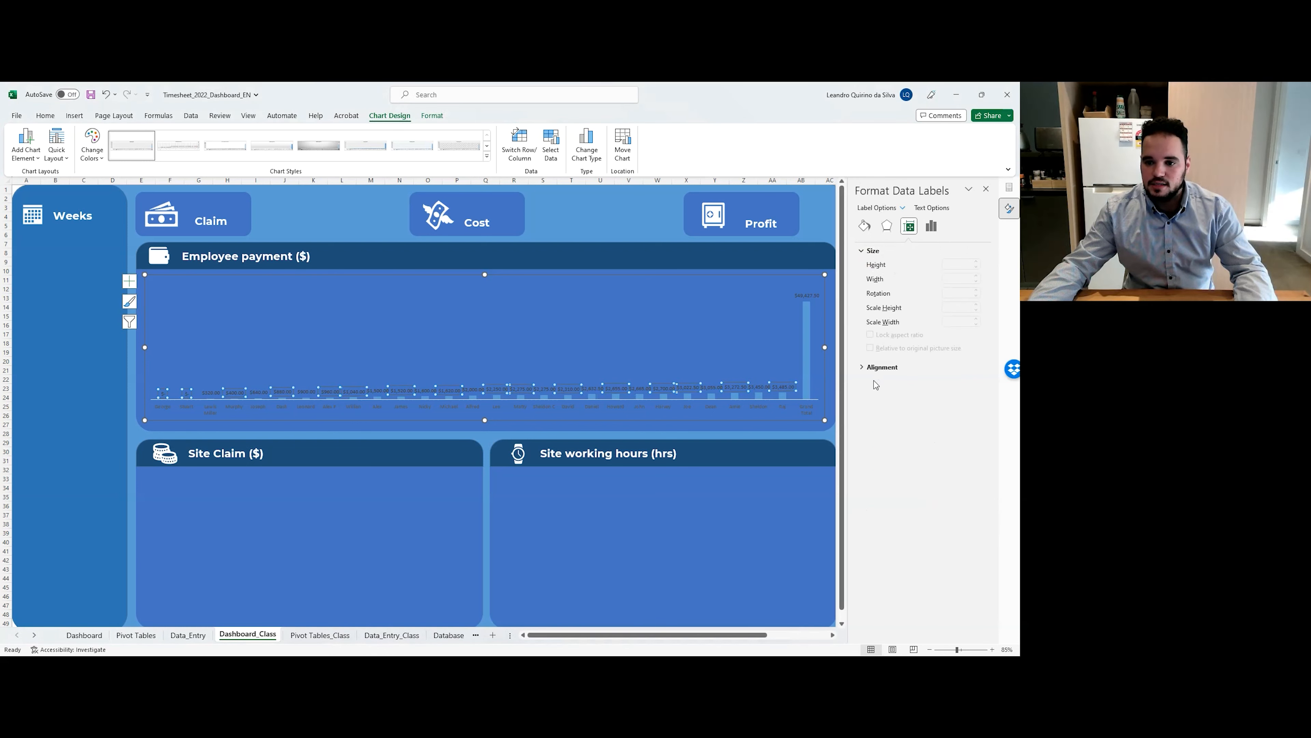
pyautogui.click(870, 366)
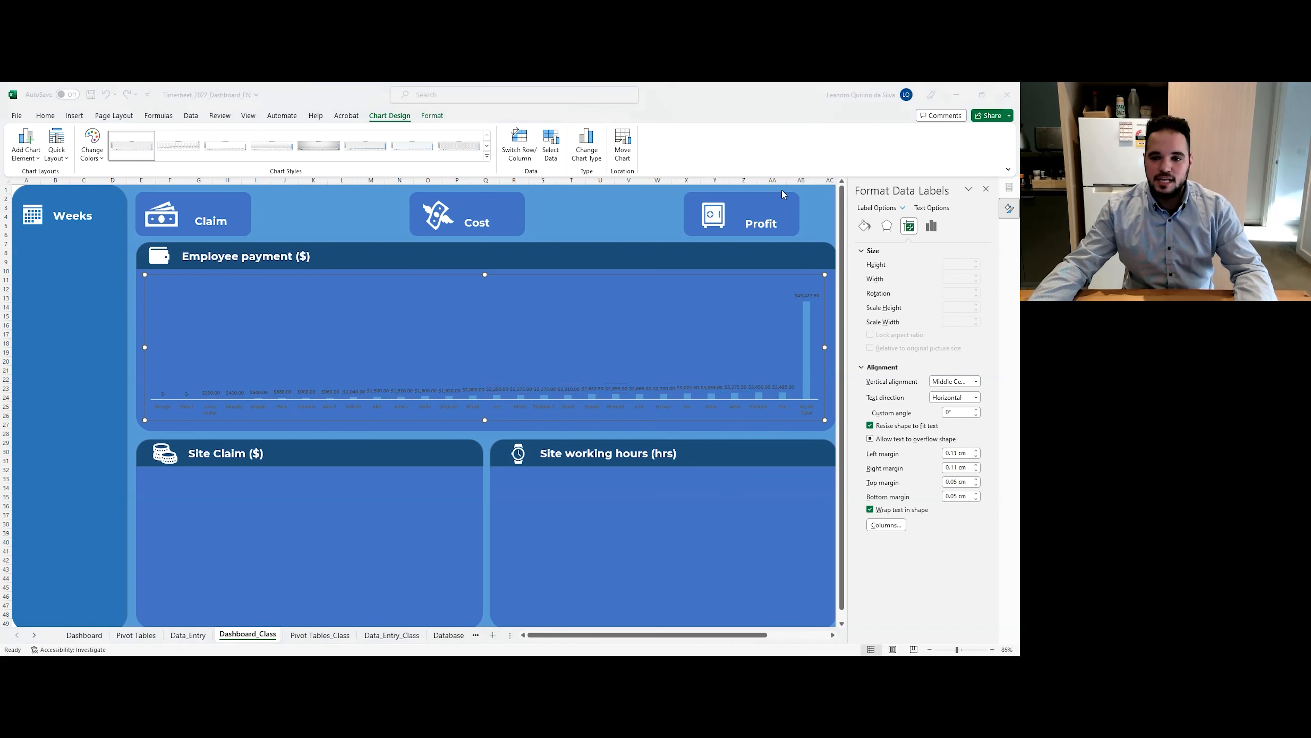
# Set the text direction of the chart's data labels to Rotate all text 270°.
pyautogui.click(638, 351)
pyautogui.hotkey('ctrl', 'z')
pyautogui.click(639, 389)
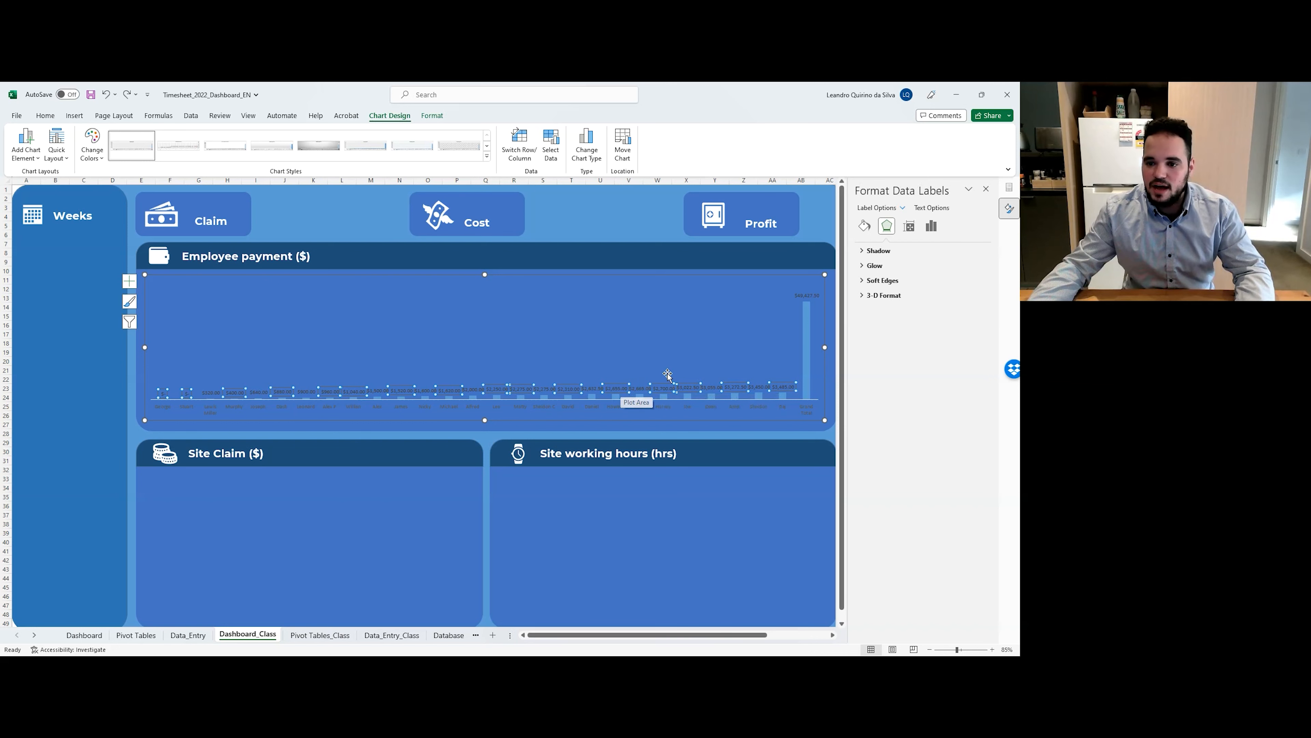
pyautogui.click(910, 226)
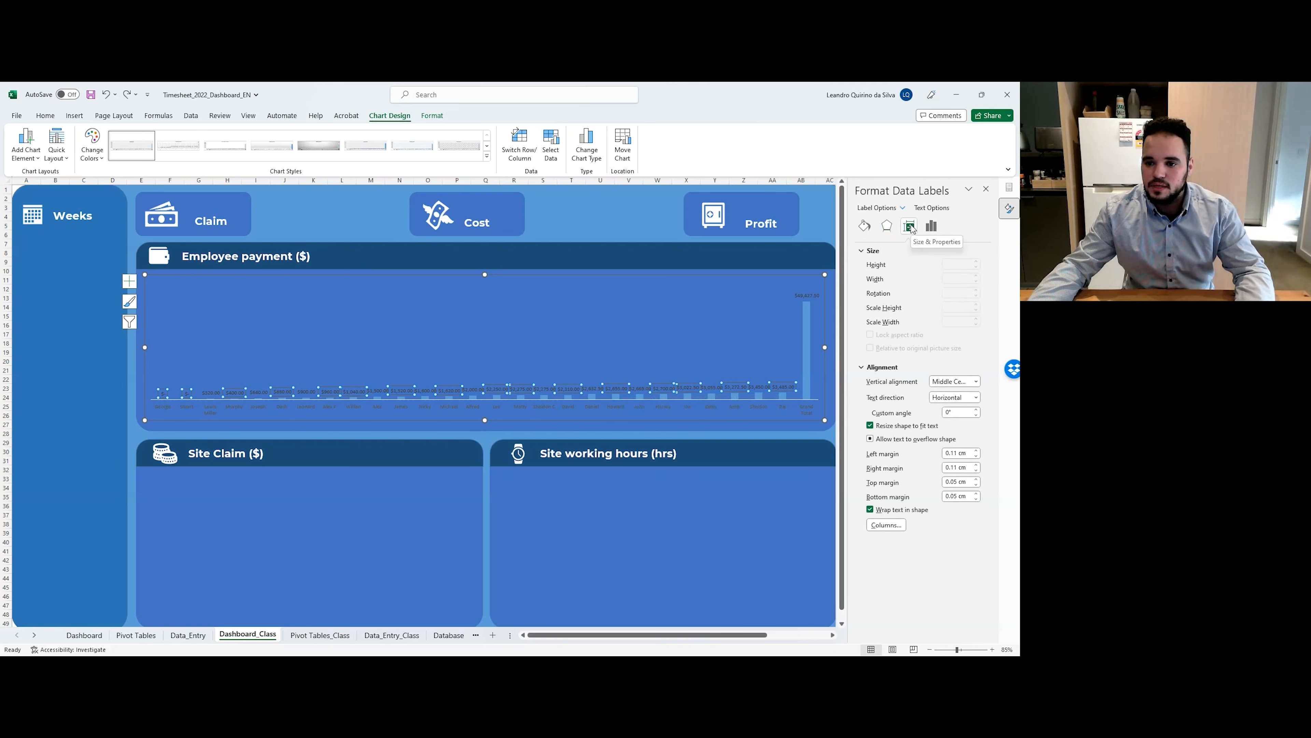
pyautogui.click(975, 396)
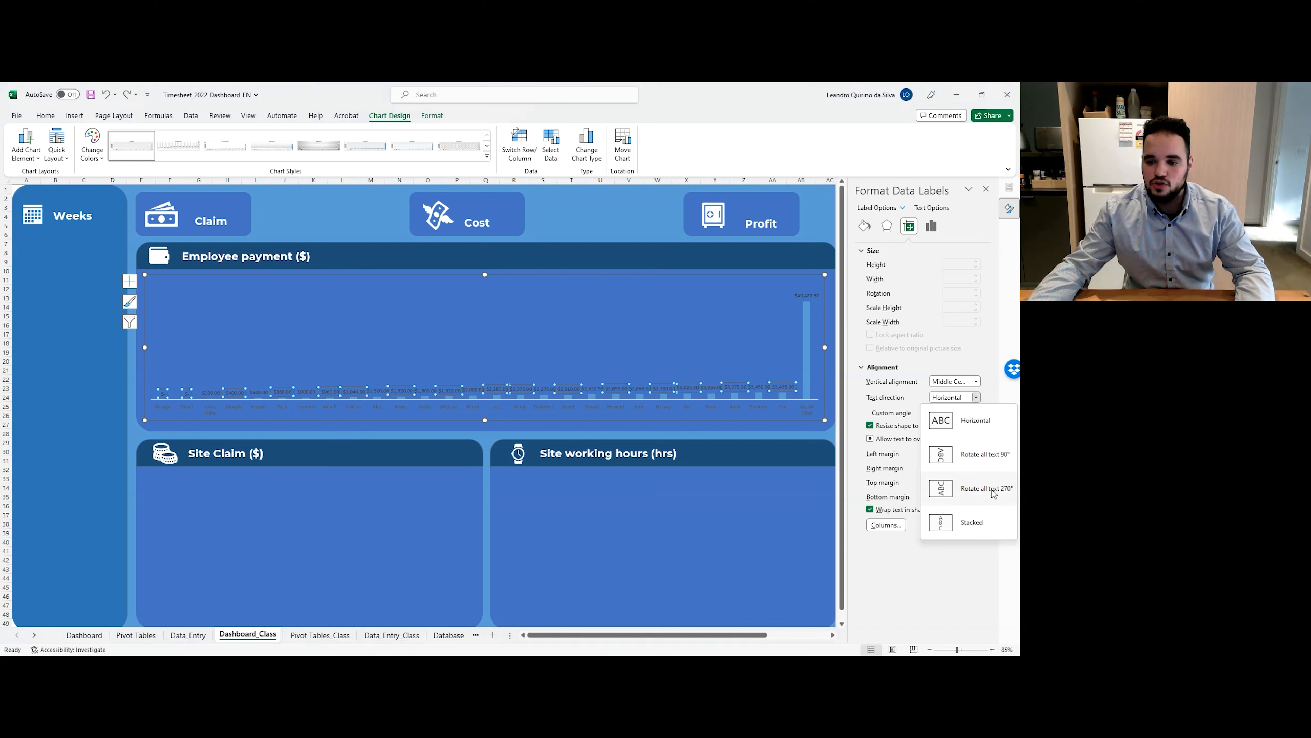
pyautogui.click(962, 495)
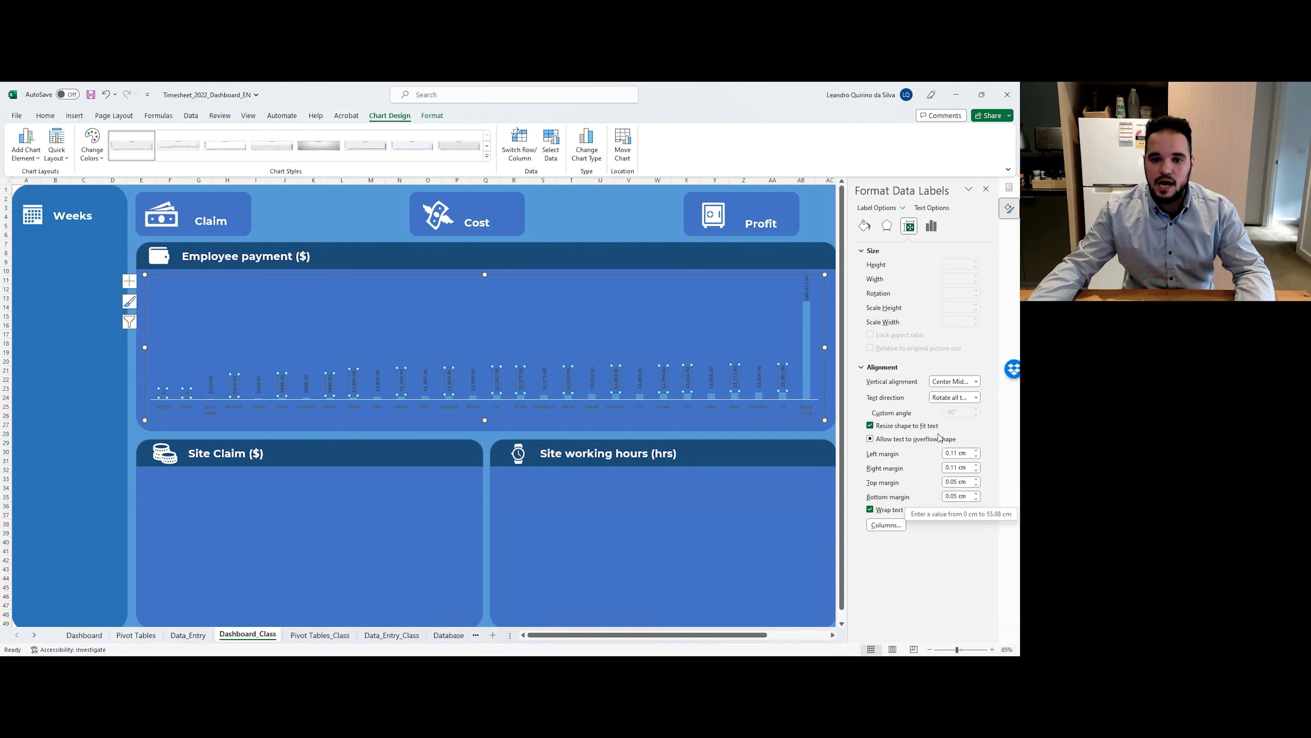
# Change the font colour of the employee payment data labels to white.
pyautogui.click(864, 225)
pyautogui.click(862, 251)
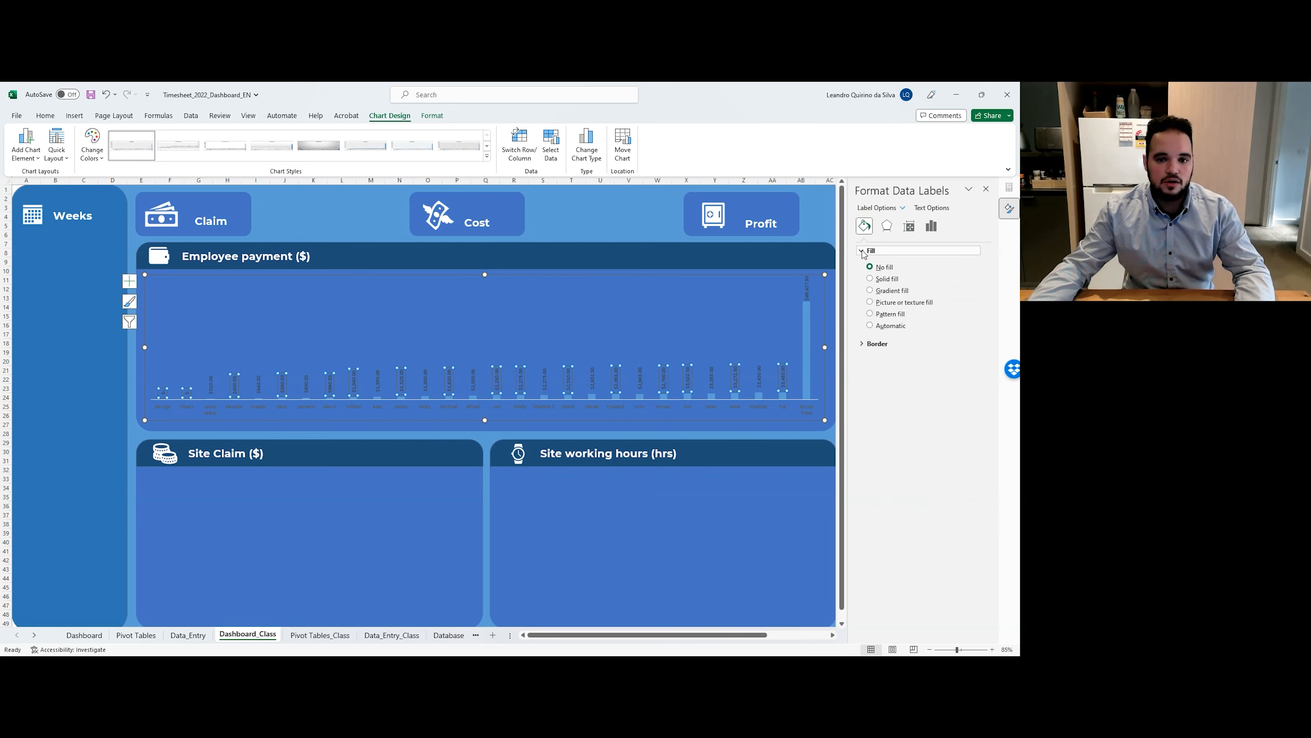
pyautogui.click(49, 116)
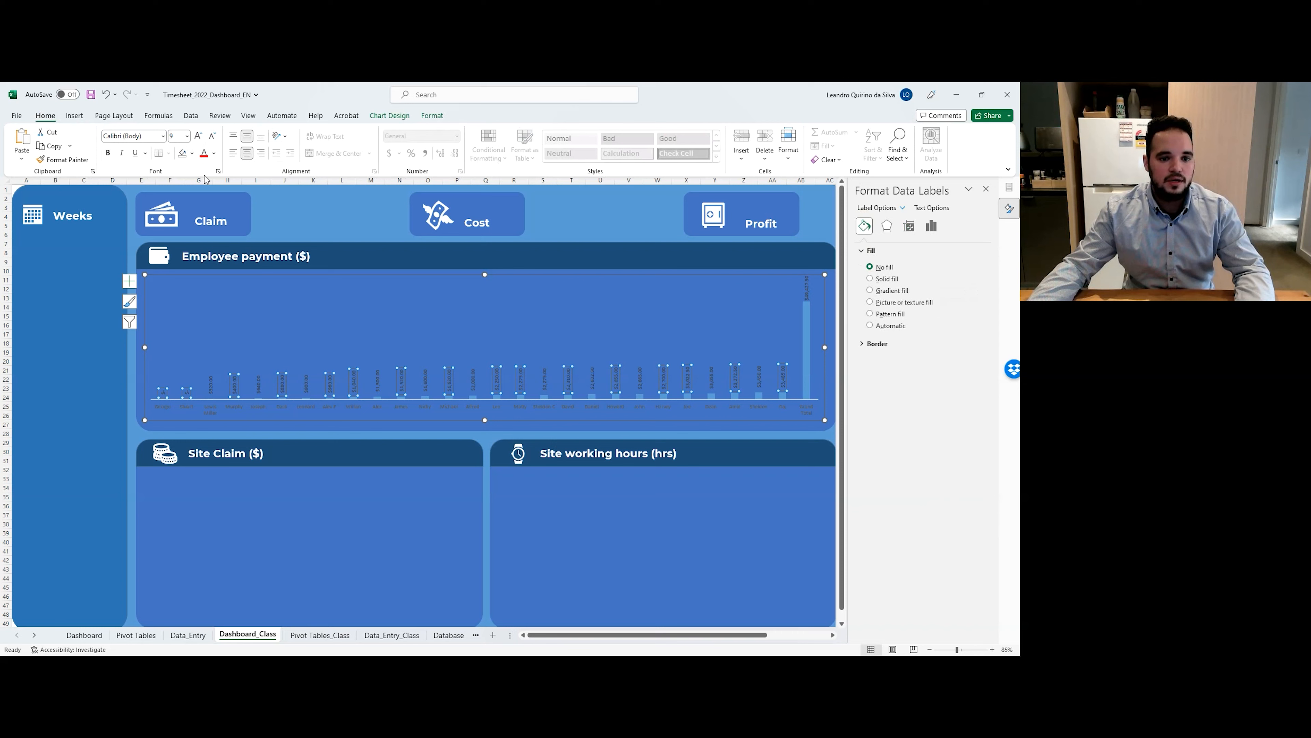
pyautogui.click(214, 153)
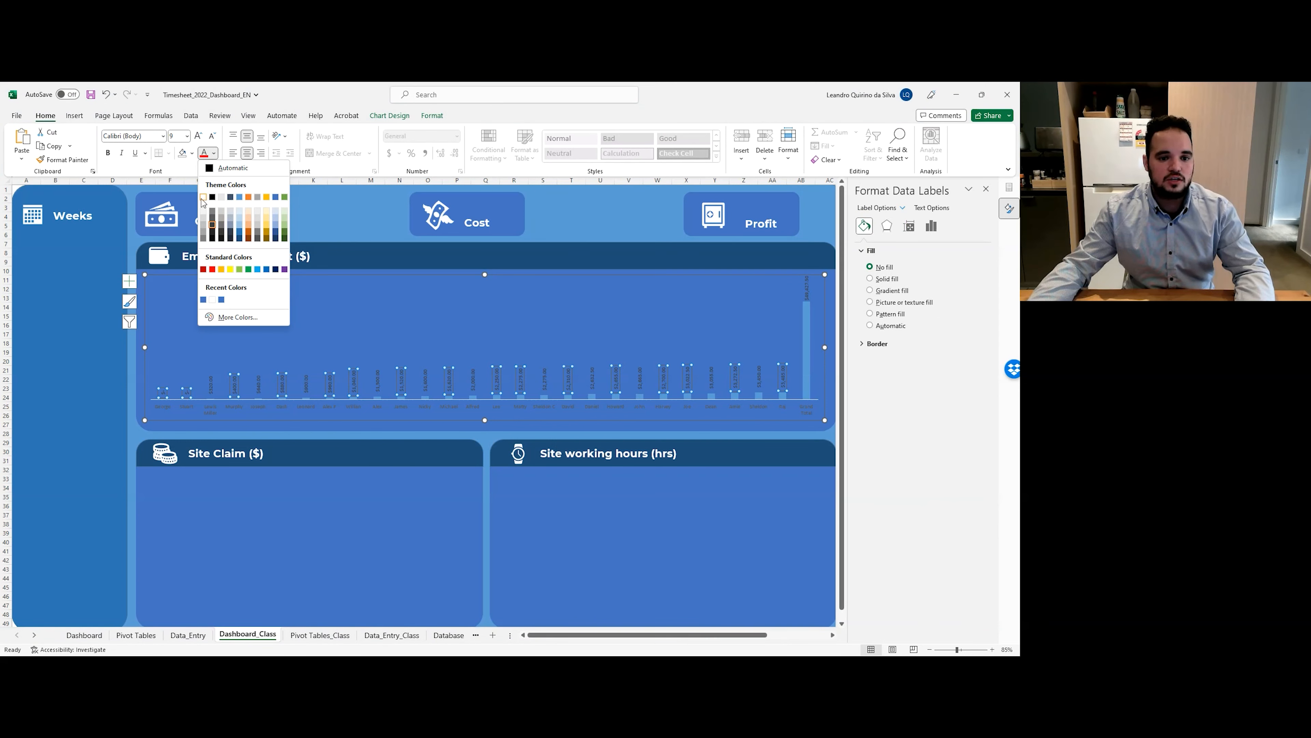
pyautogui.click(202, 197)
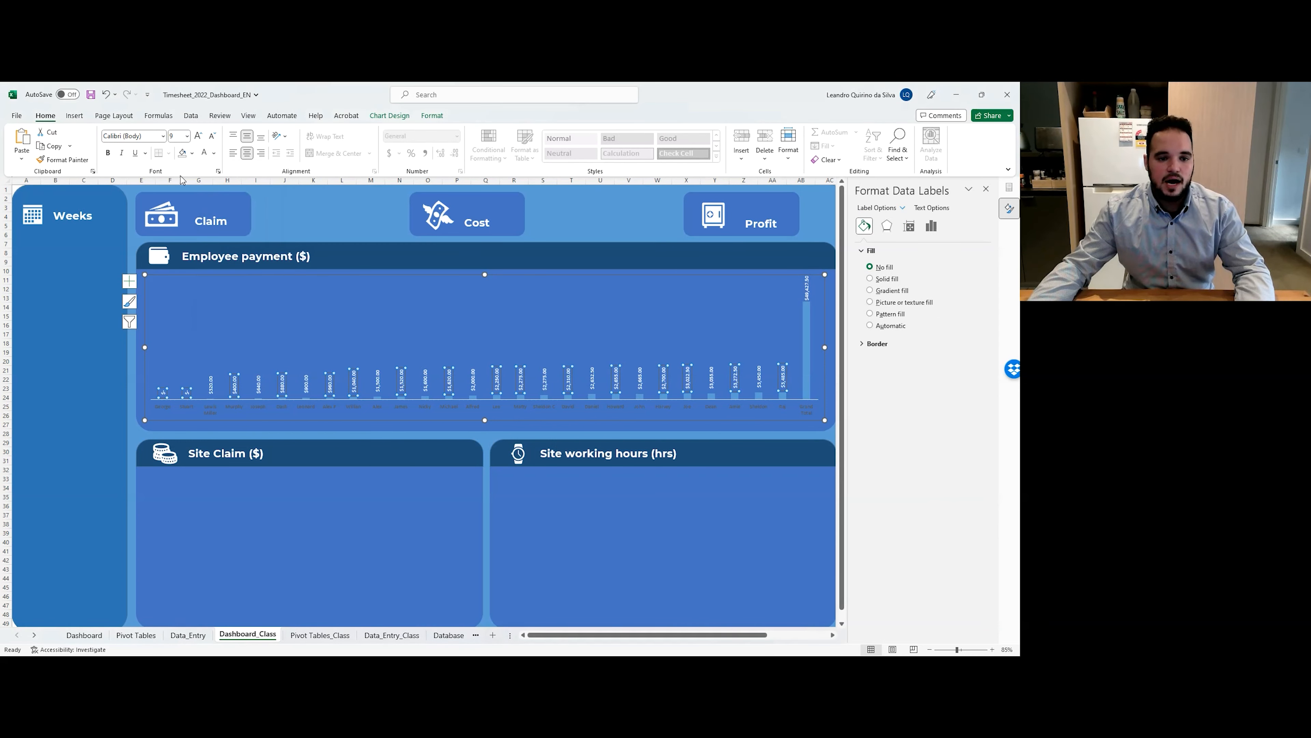
# Set the font of the employee payment chart's data labels to Montserrat, size 10.
pyautogui.click(146, 135)
pyautogui.write('Mon')
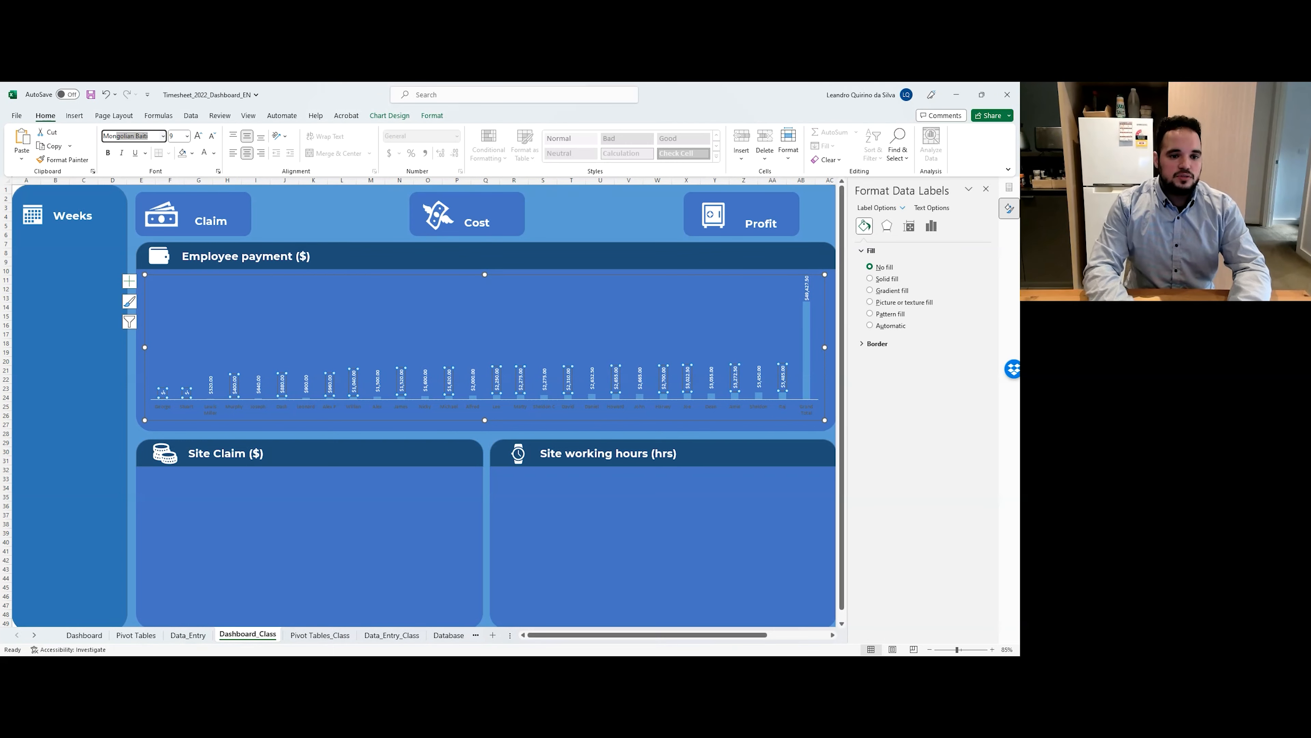
pyautogui.write('tserrat')
pyautogui.press('Tab')
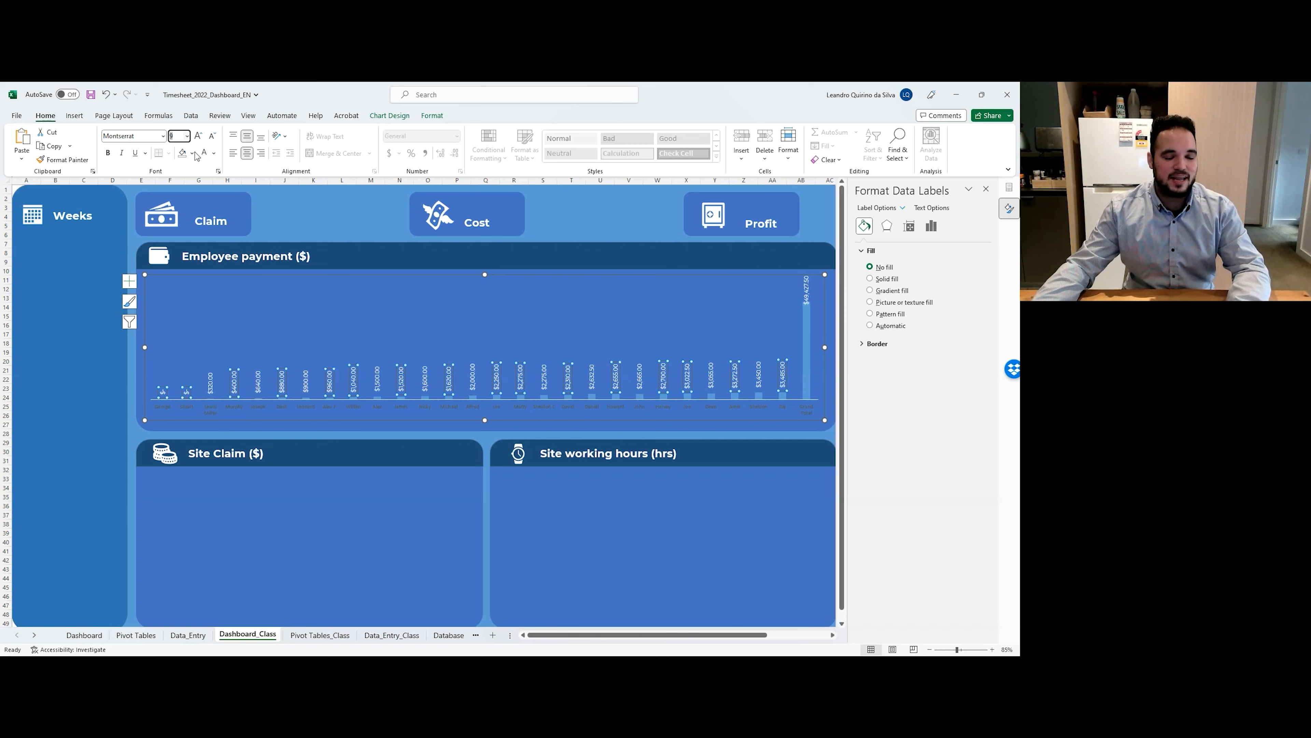
pyautogui.click(149, 141)
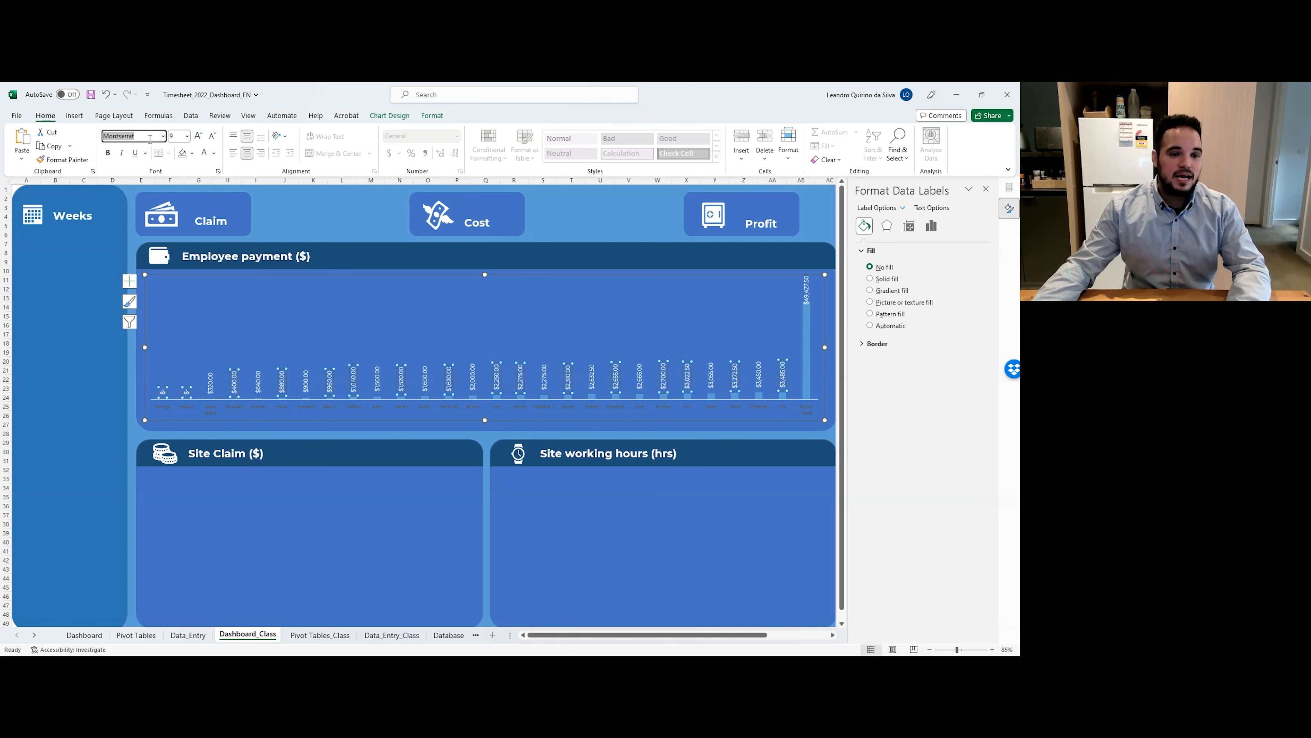
pyautogui.click(187, 136)
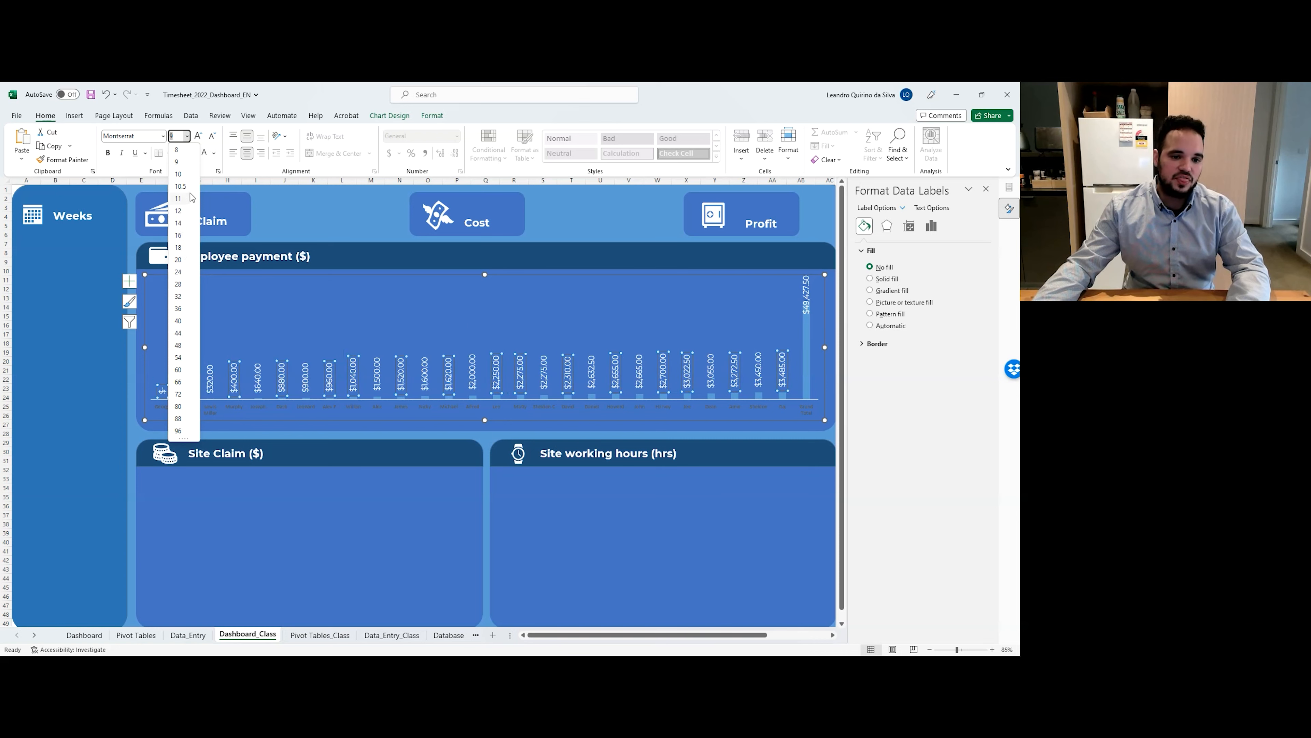
pyautogui.click(188, 175)
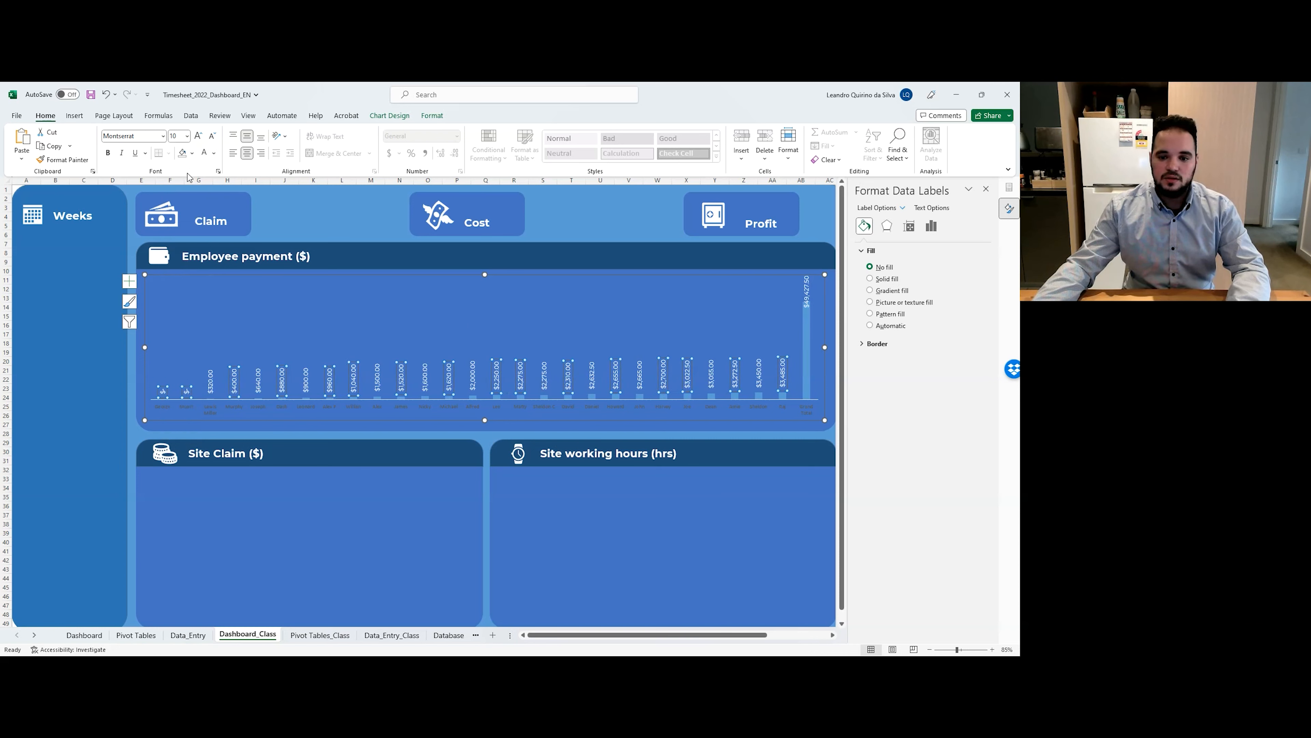
# Try to remove the line of the employee payment chart's horizontal axis, and undo the attempt.
pyautogui.click(786, 406)
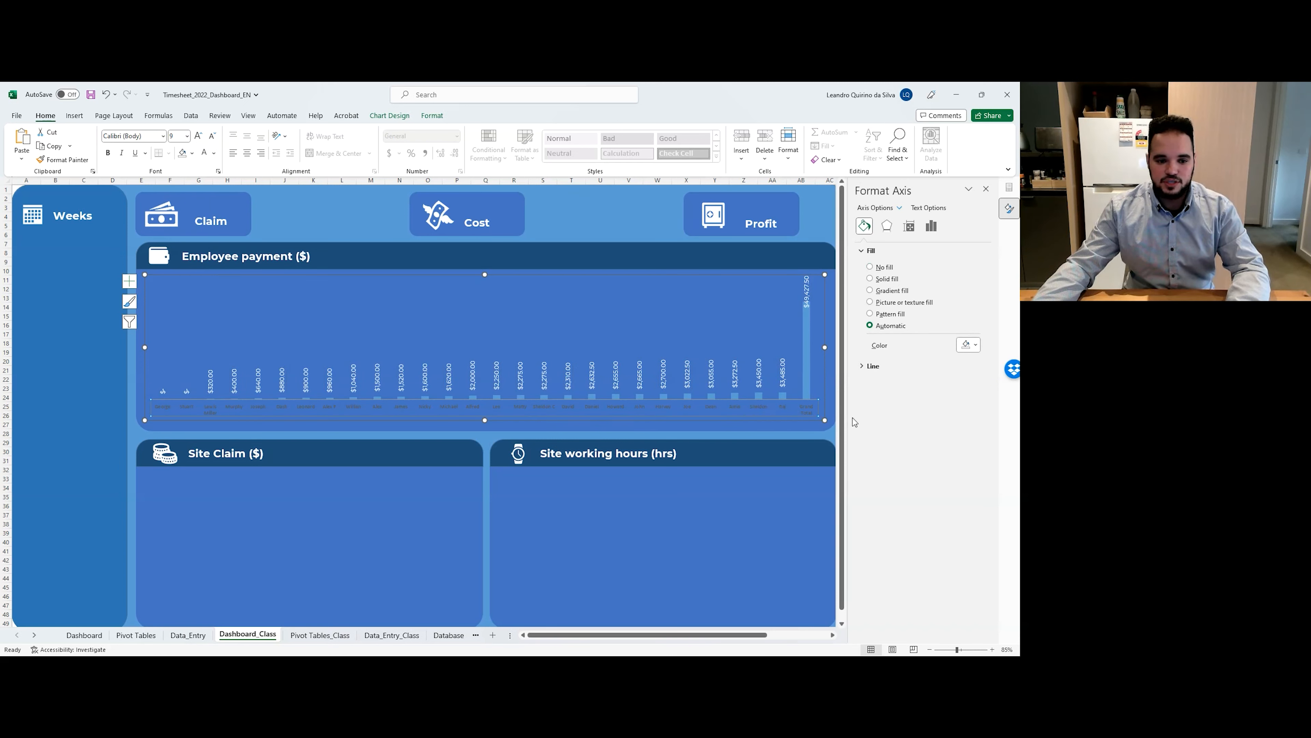
pyautogui.click(533, 314)
pyautogui.click(686, 386)
pyautogui.click(603, 221)
pyautogui.click(463, 409)
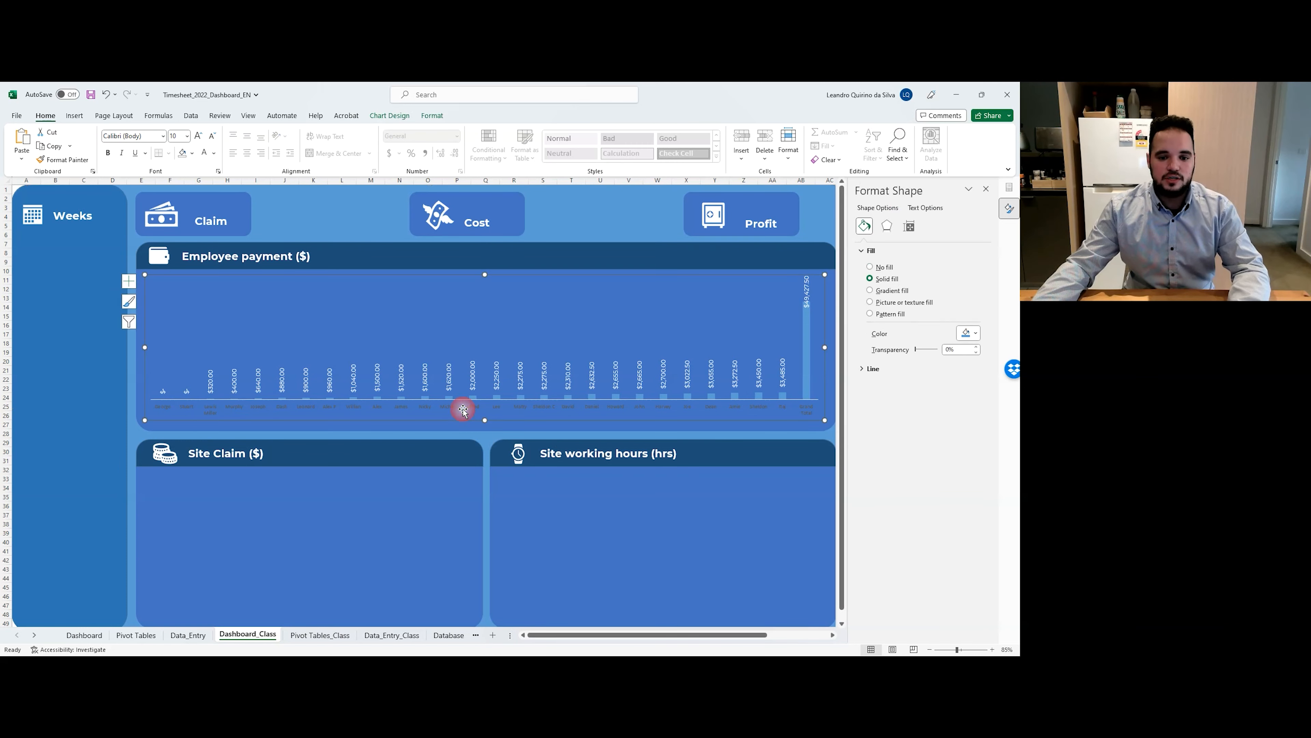
pyautogui.click(451, 404)
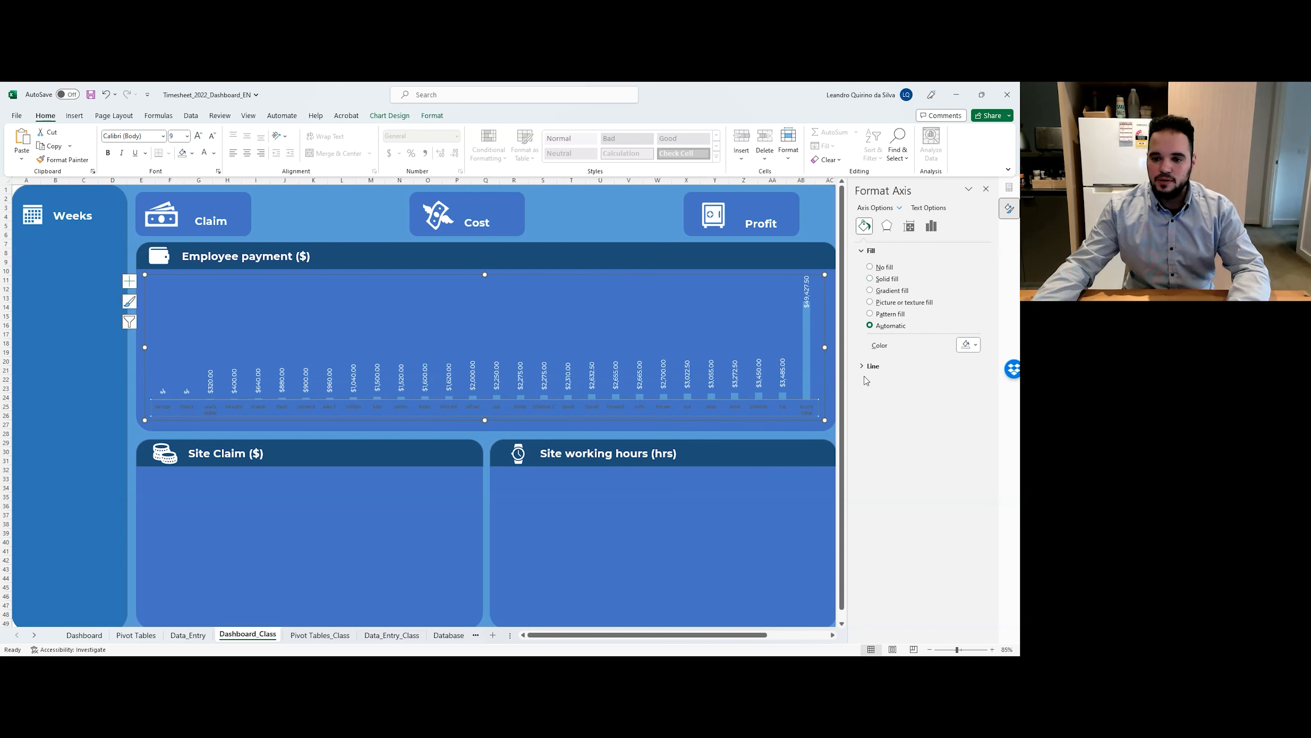
pyautogui.click(871, 365)
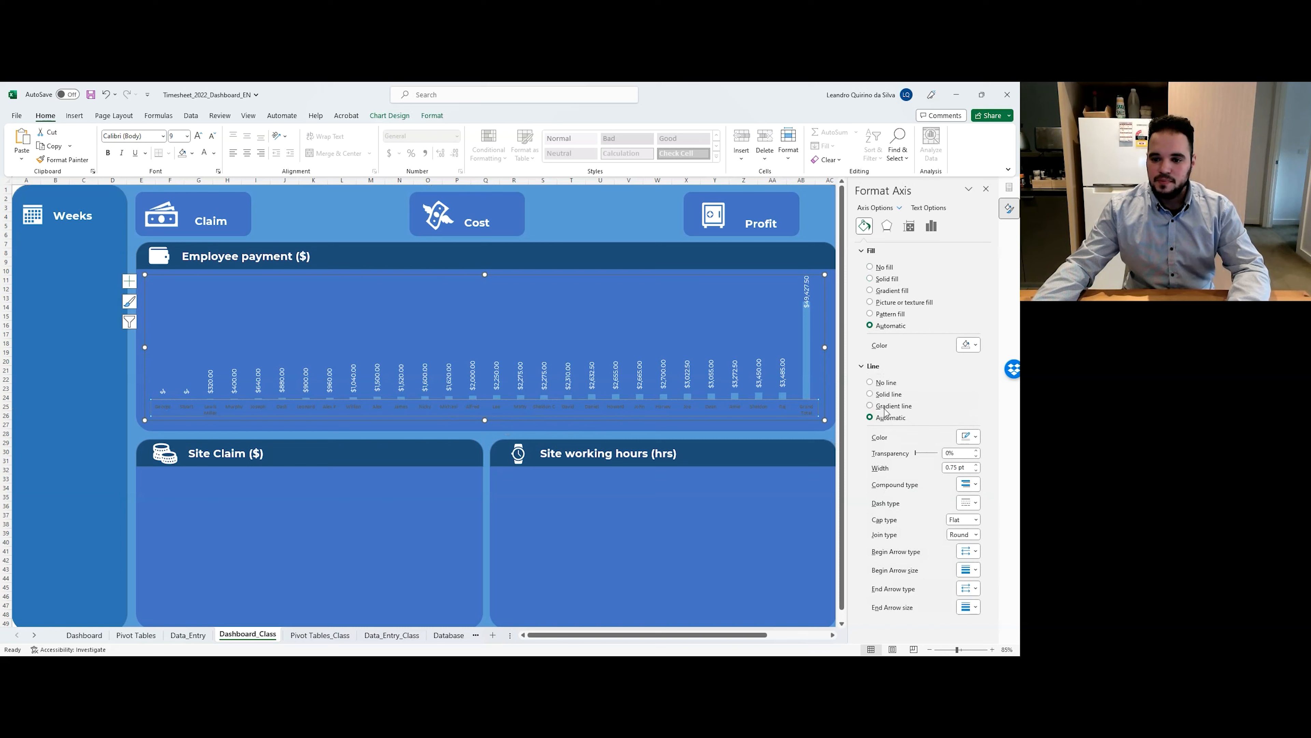
pyautogui.click(870, 383)
pyautogui.click(713, 312)
pyautogui.click(387, 517)
pyautogui.click(467, 408)
pyautogui.click(463, 298)
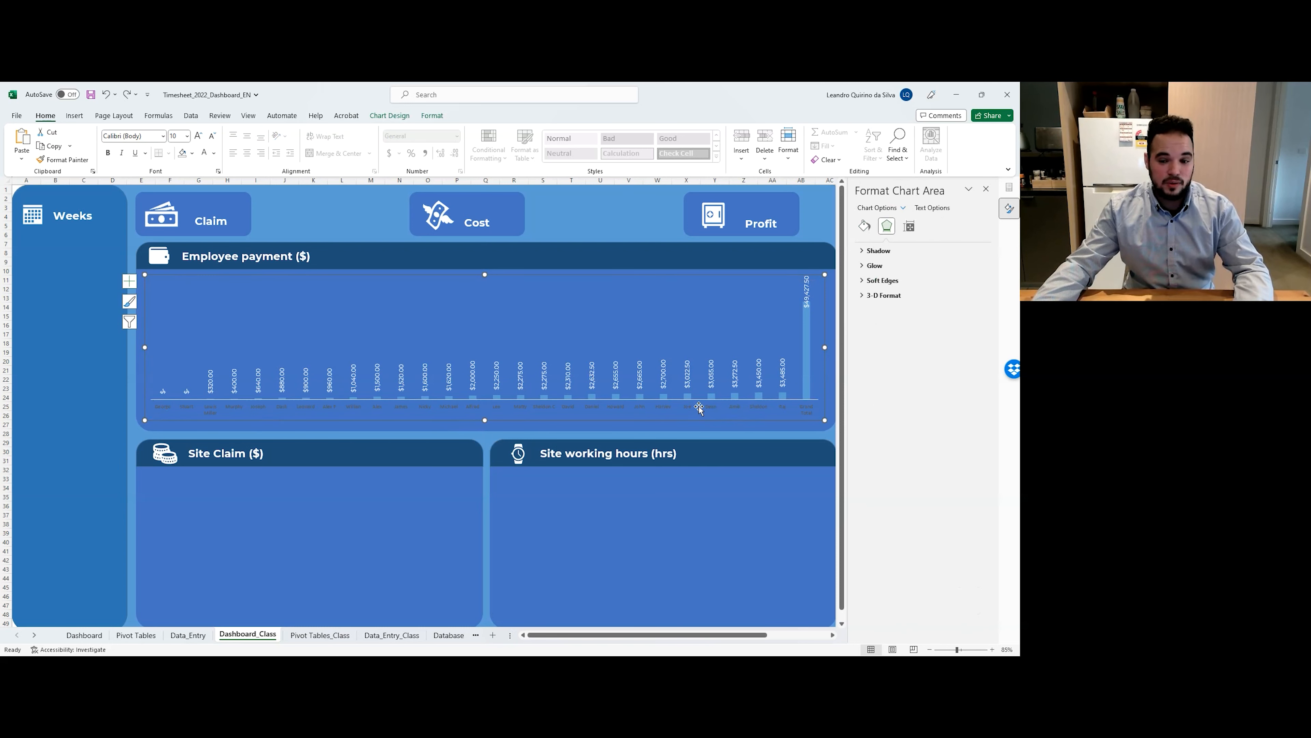
# Set the line of the employee payment chart's horizontal axis to No line.
pyautogui.click(688, 408)
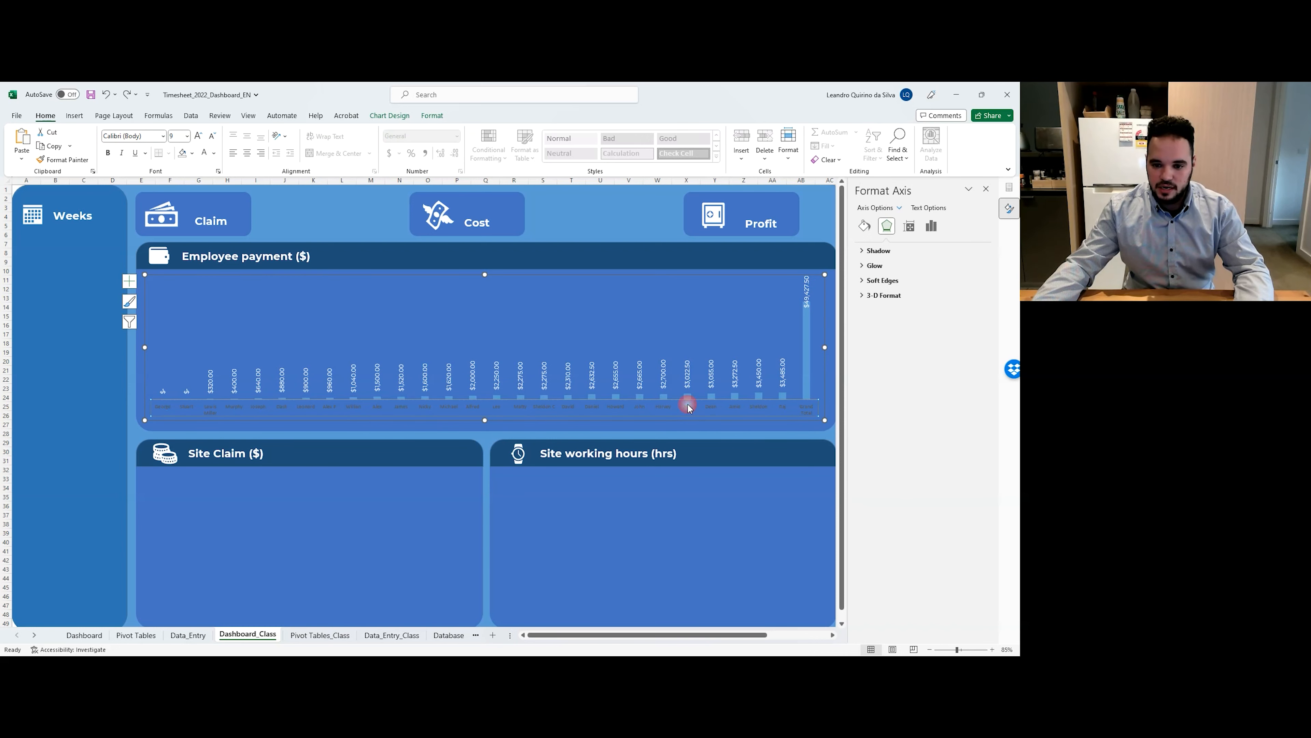
pyautogui.click(865, 227)
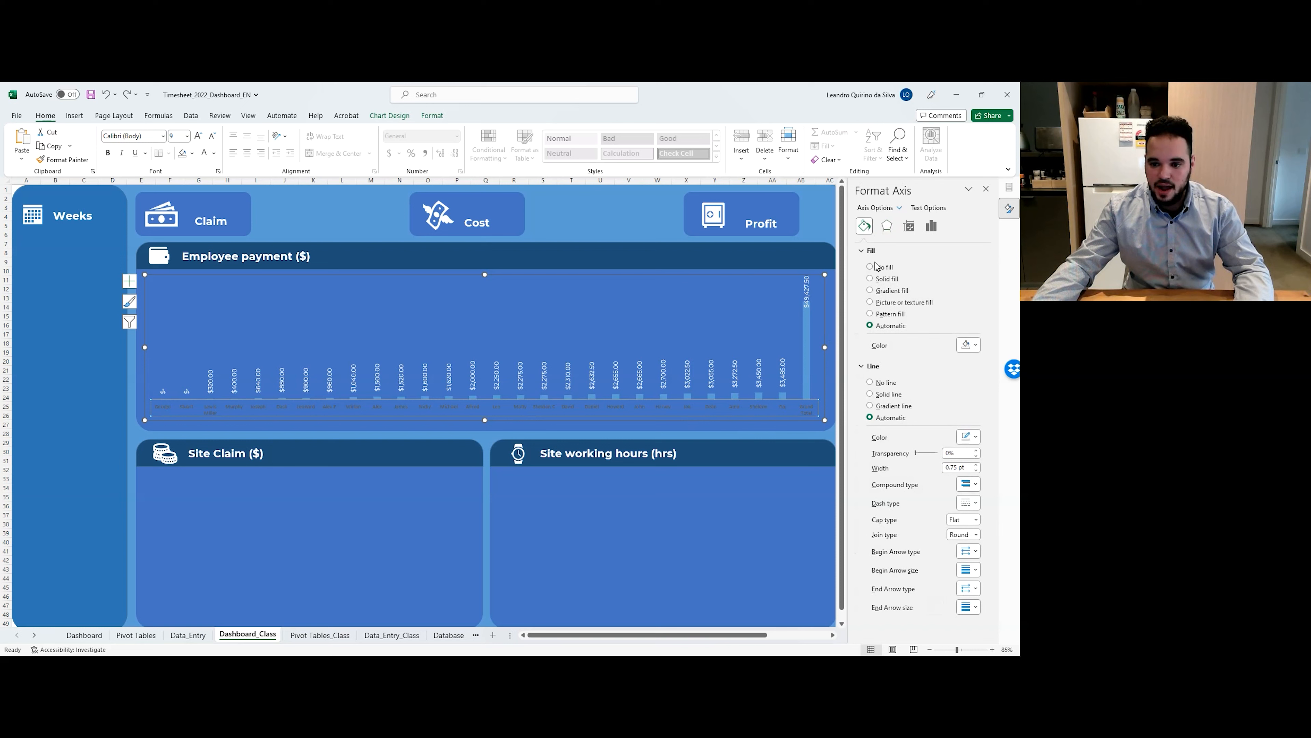
pyautogui.click(869, 383)
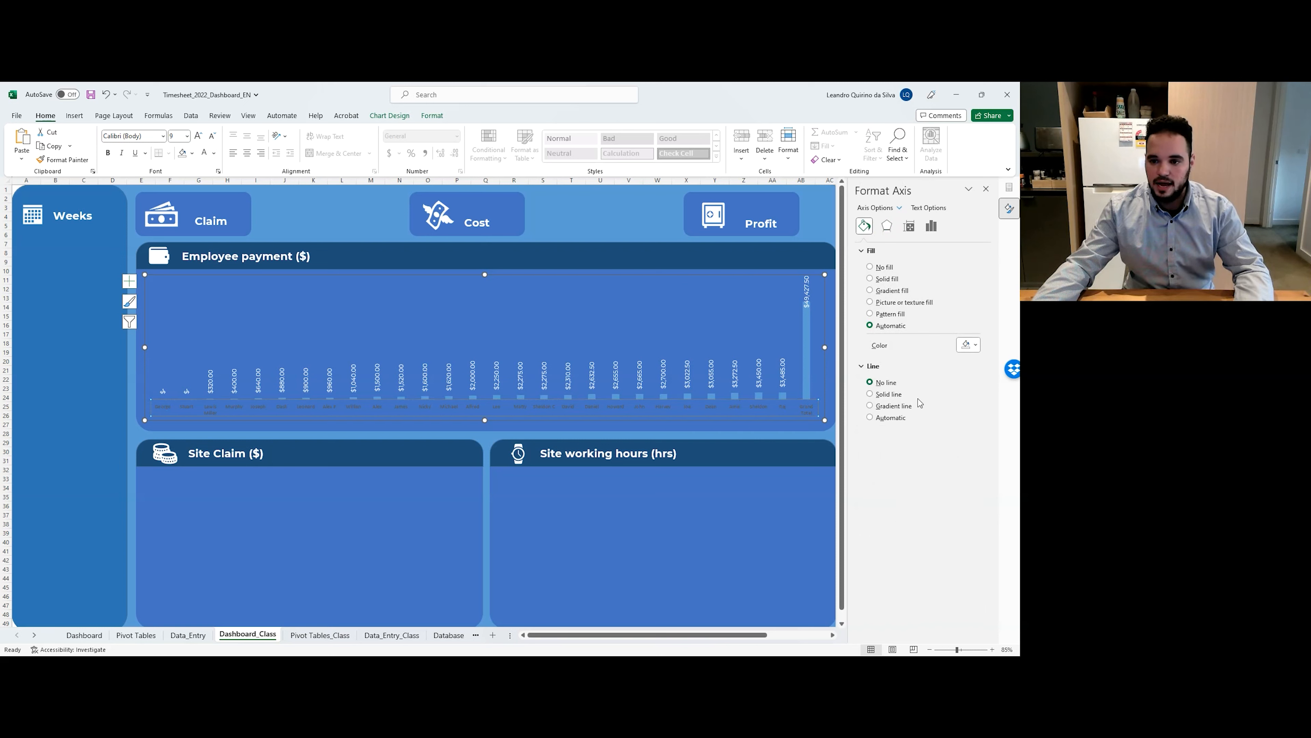
# Set the custom angle of the employee name labels on the chart's horizontal axis to -45°.
pyautogui.click(909, 226)
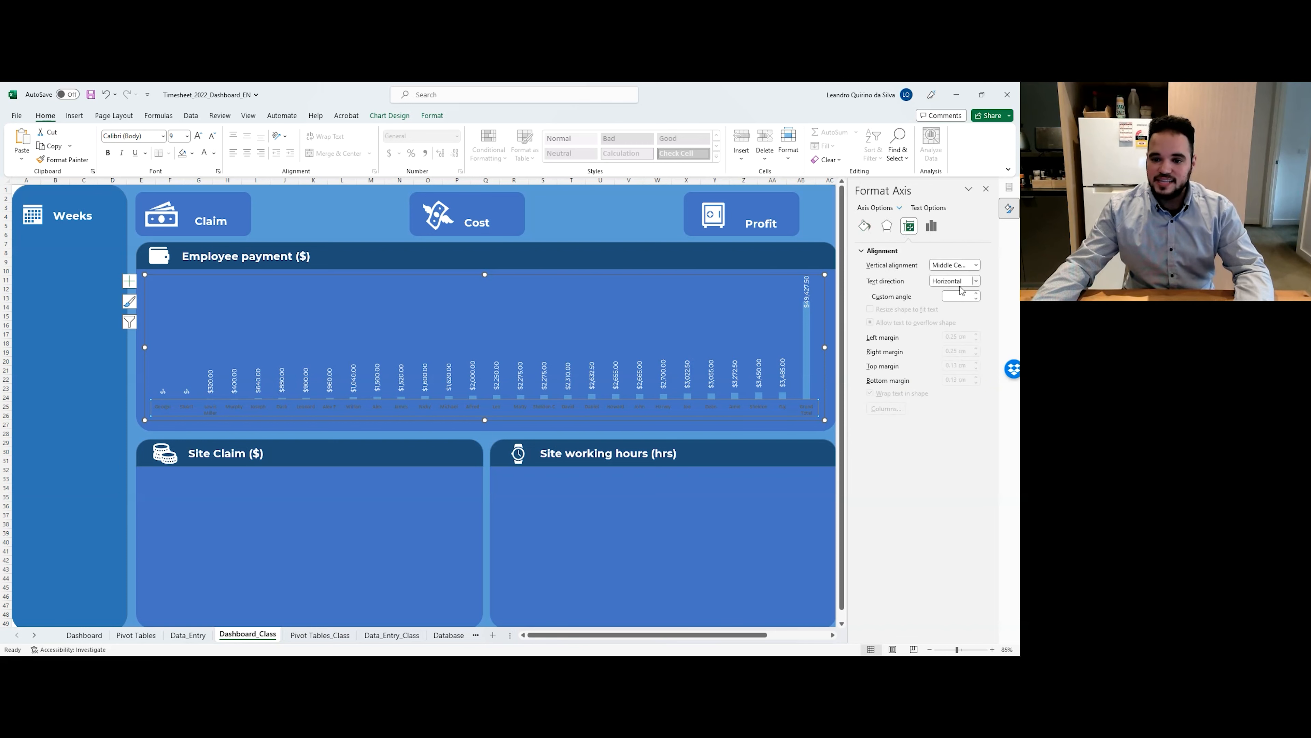
pyautogui.click(975, 282)
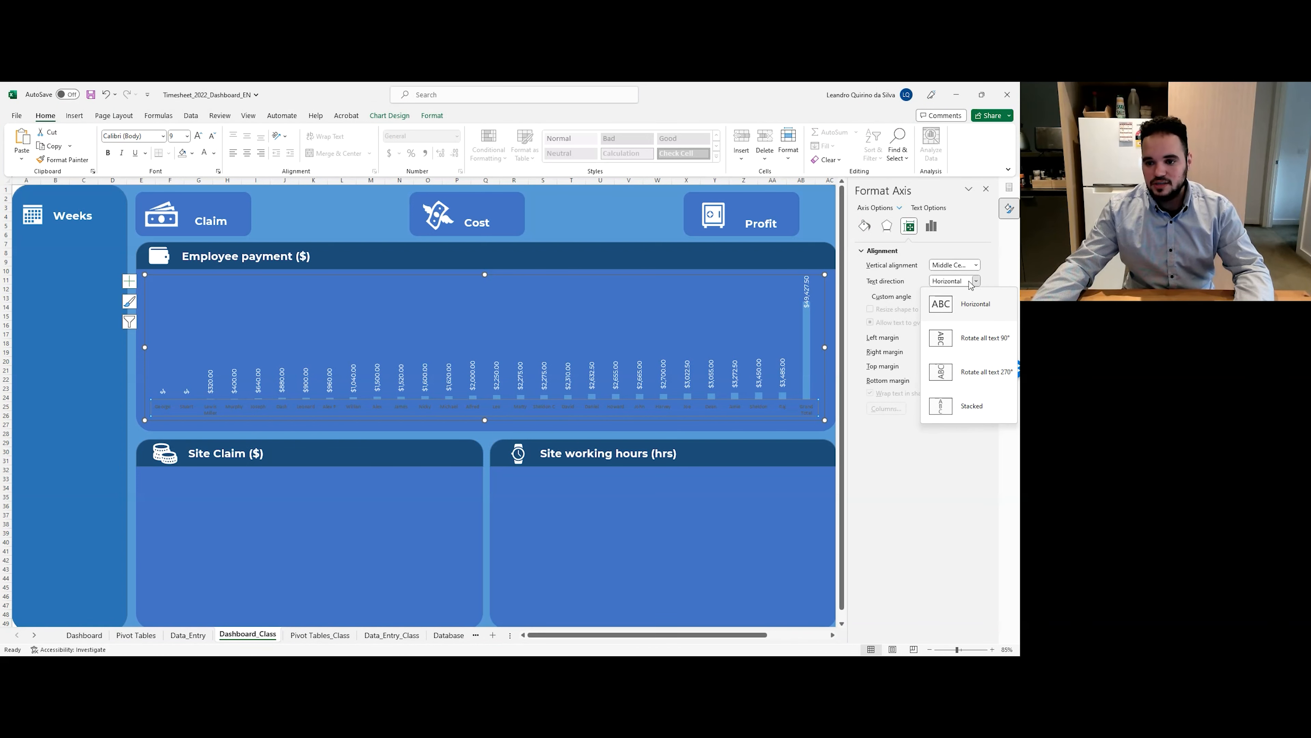
pyautogui.click(974, 258)
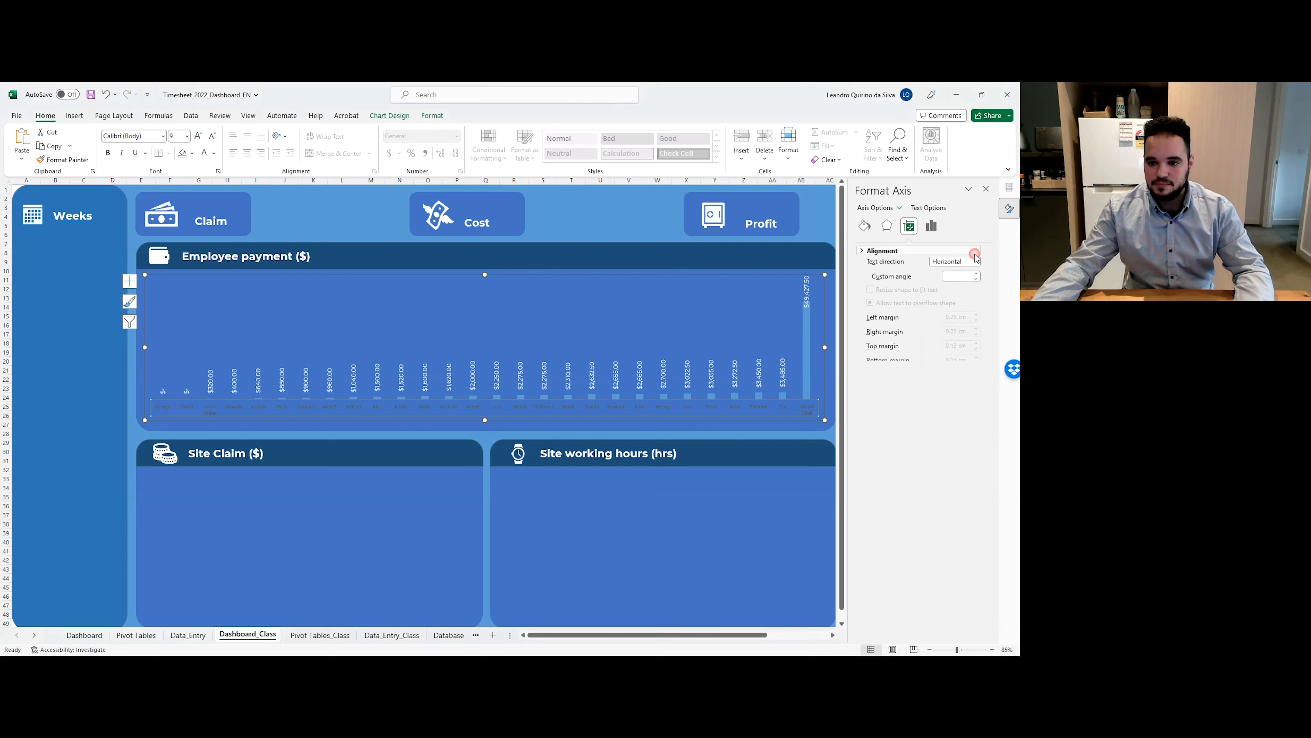
pyautogui.click(892, 252)
pyautogui.click(976, 266)
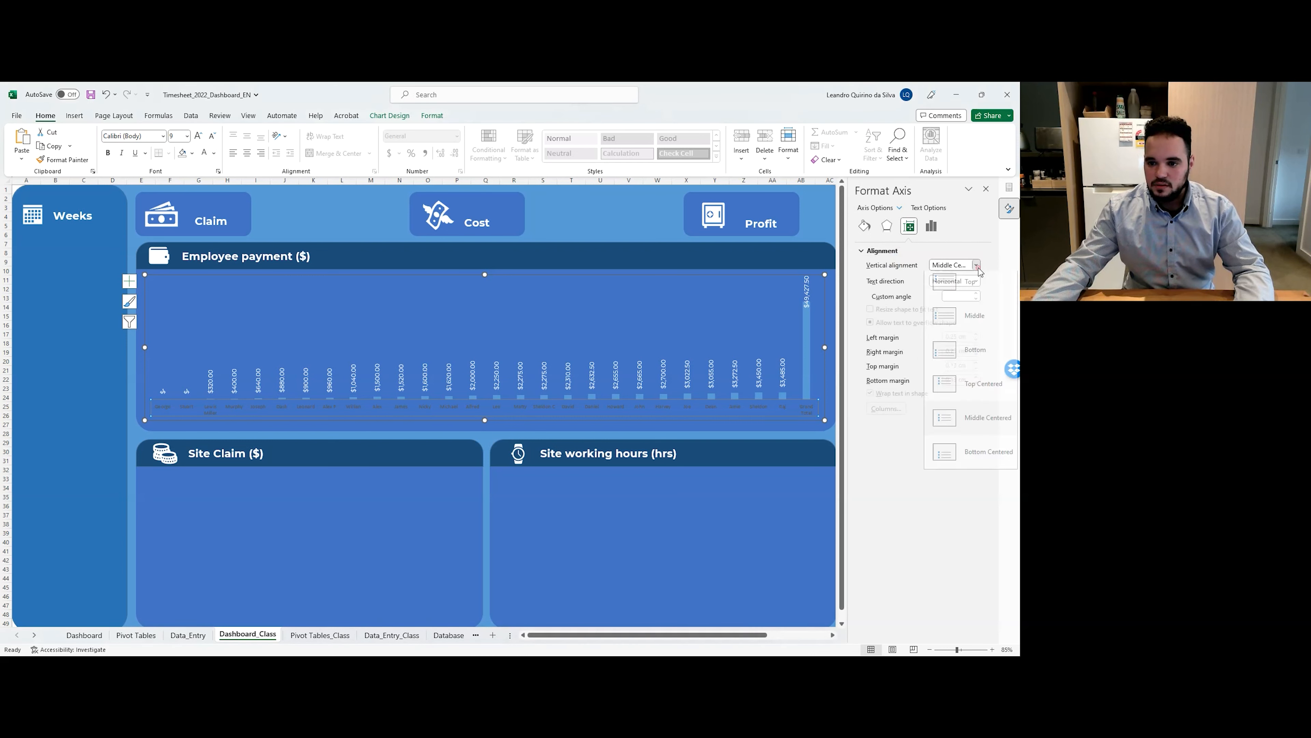
pyautogui.click(976, 265)
pyautogui.click(976, 293)
pyautogui.click(975, 300)
pyautogui.click(976, 300)
pyautogui.click(975, 300)
pyautogui.click(976, 300)
pyautogui.click(961, 297)
pyautogui.write('45')
pyautogui.press('Return')
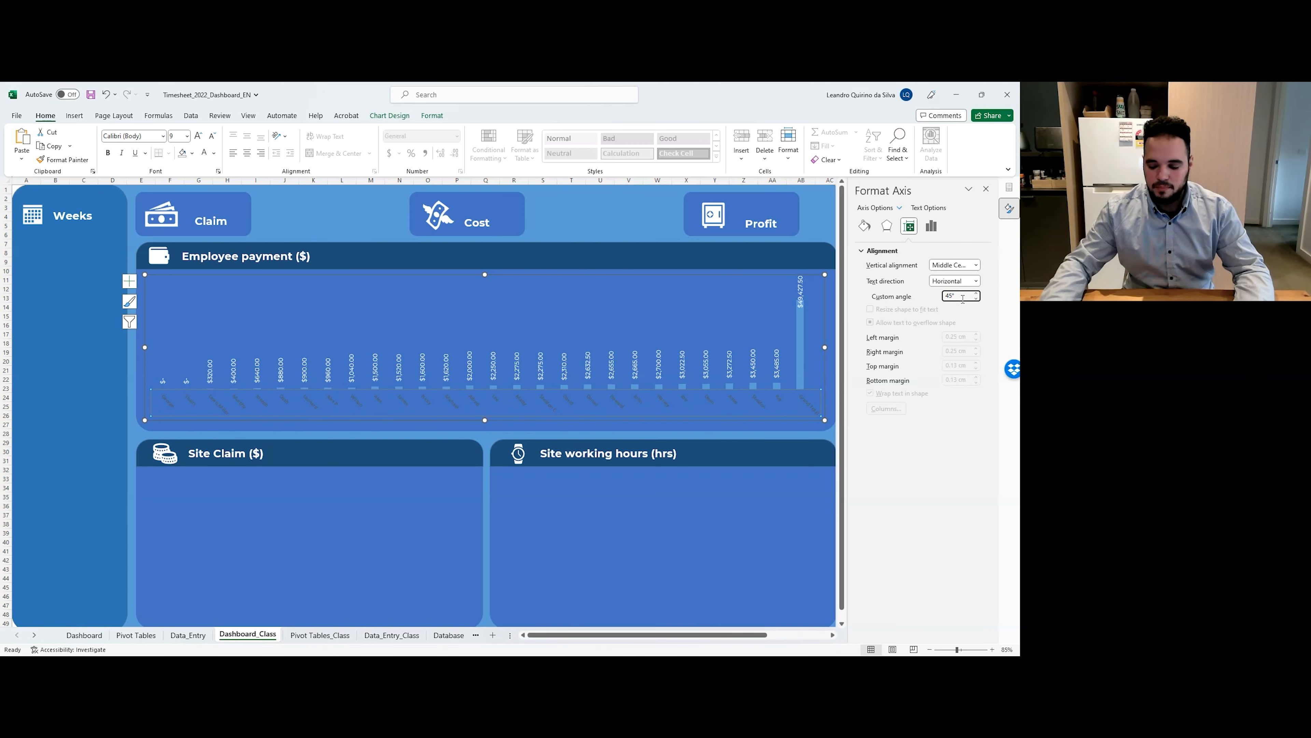
pyautogui.write('-')
pyautogui.press('Return')
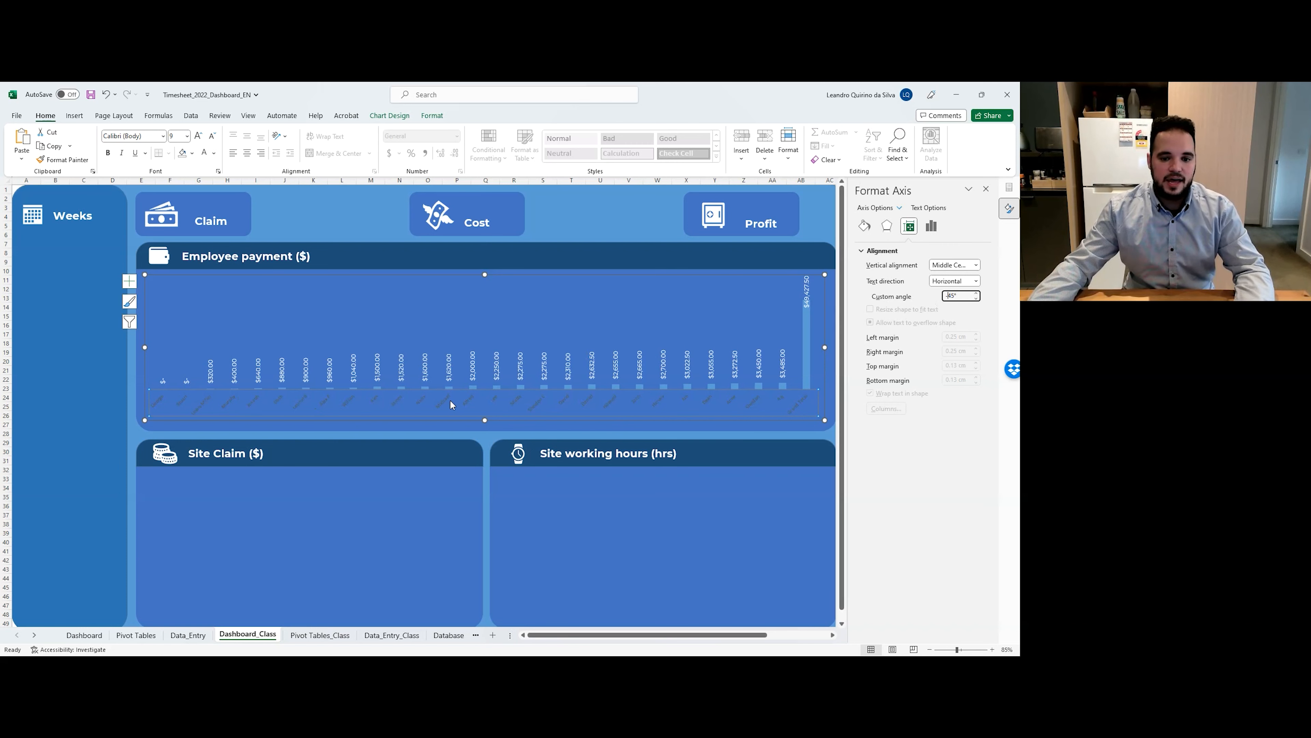
# Format the employee name labels on the horizontal axis in white Montserrat, size 10, and deselect the chart.
pyautogui.click(142, 139)
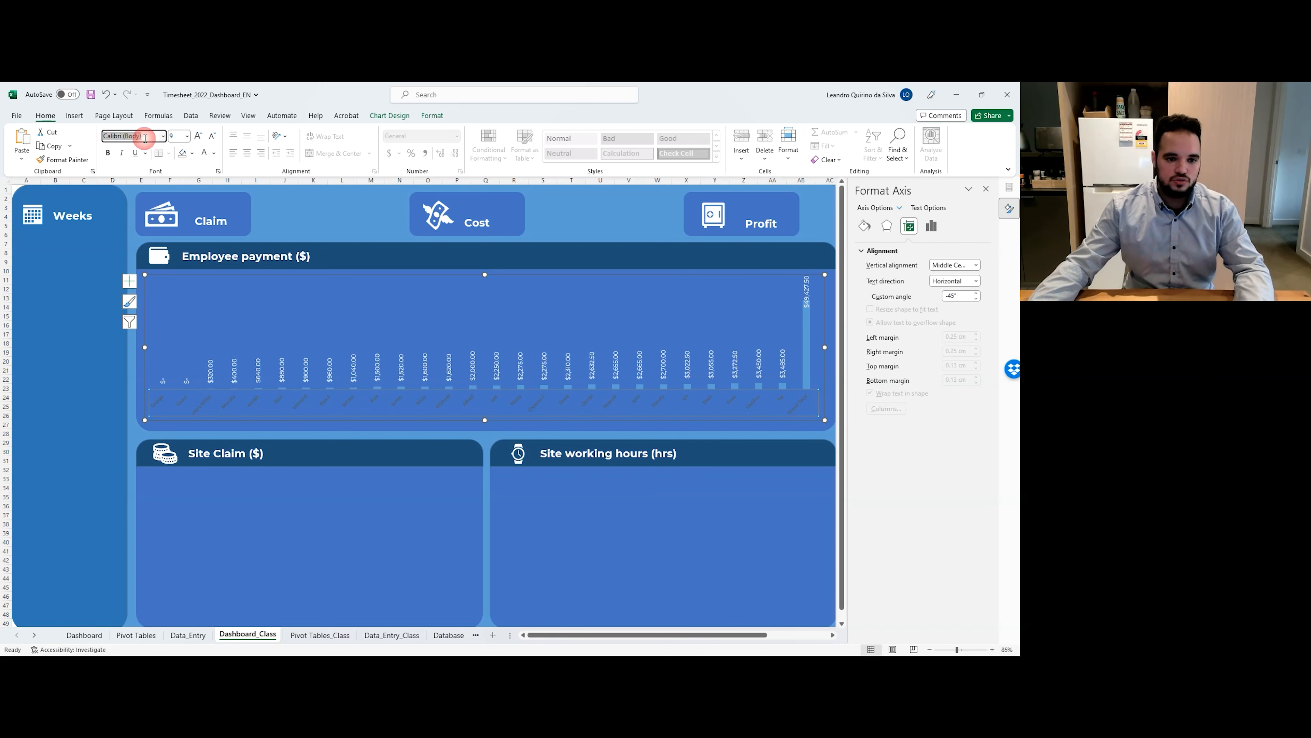
pyautogui.write('Montserrat')
pyautogui.press('Return')
pyautogui.click(177, 136)
pyautogui.write('10')
pyautogui.press('Return')
pyautogui.click(206, 153)
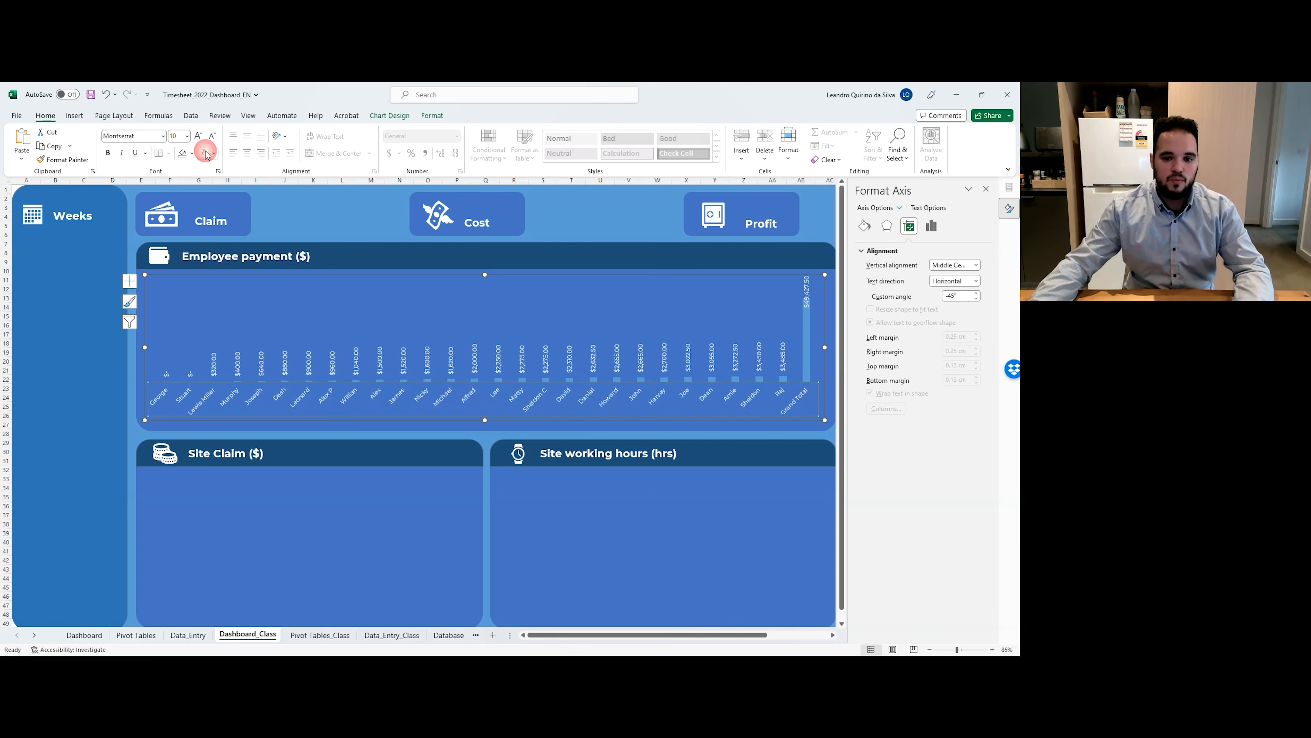
pyautogui.click(560, 522)
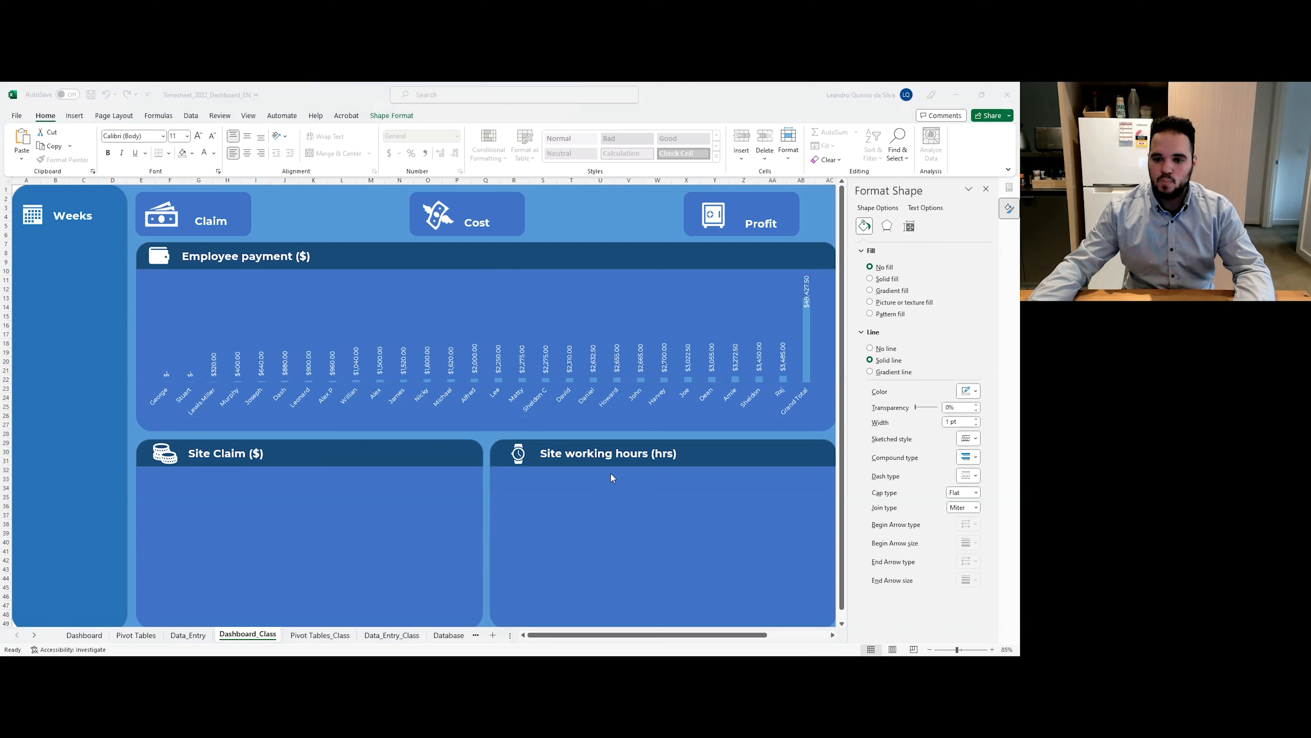
pyautogui.click(638, 494)
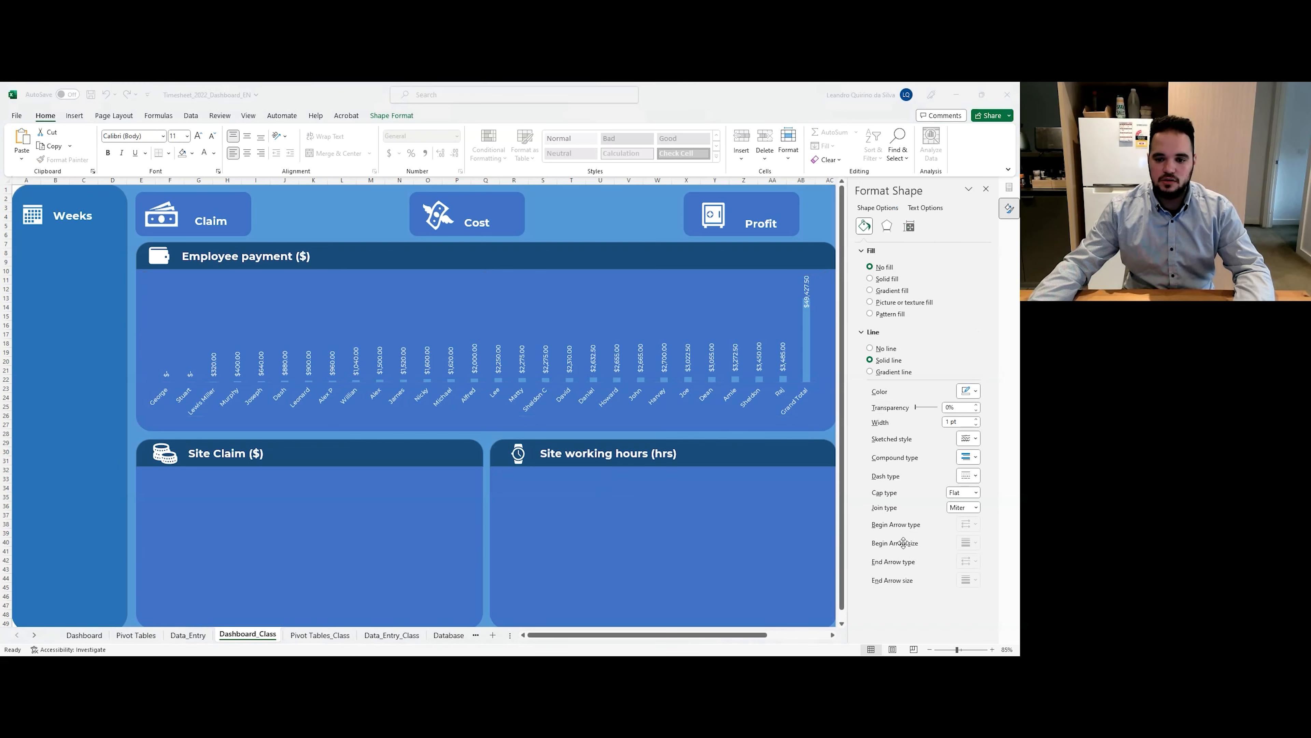
# Switch to the finished Dashboard sheet and filter it to week 16) 11-04-22 - 16-04-22.
pyautogui.click(77, 634)
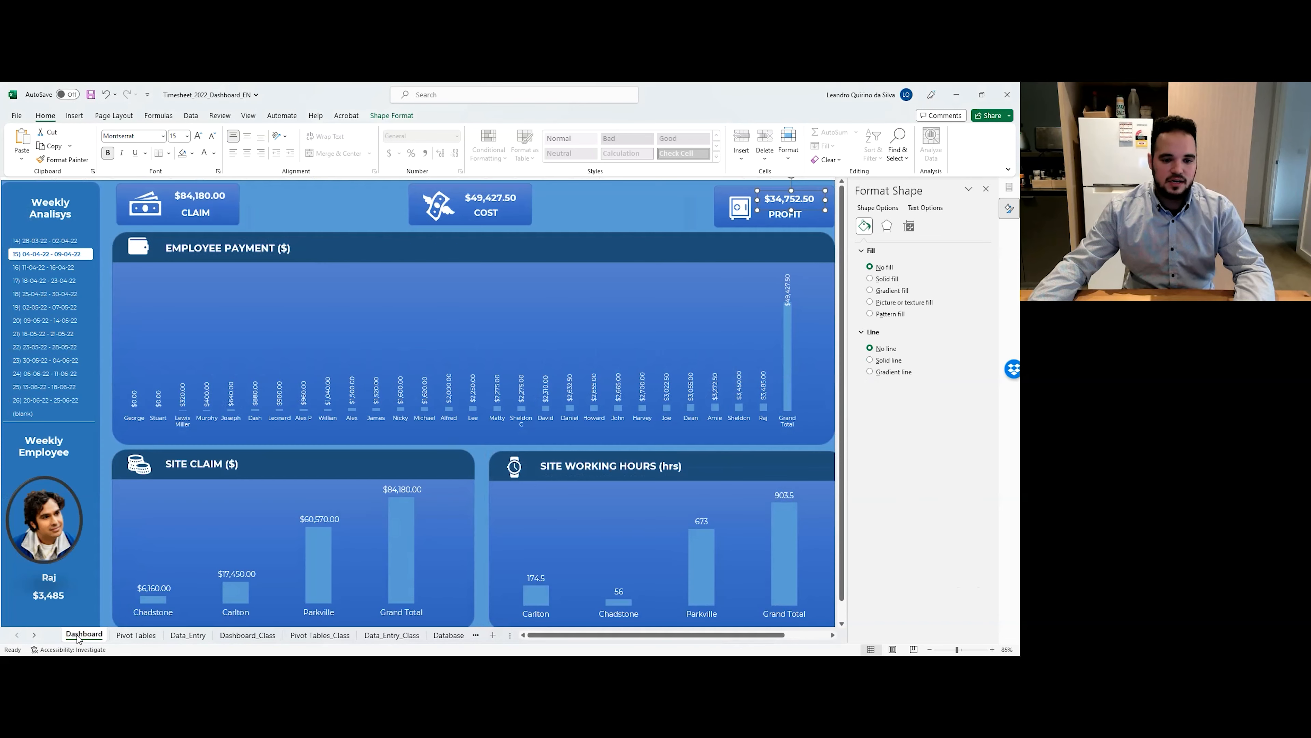
pyautogui.click(29, 281)
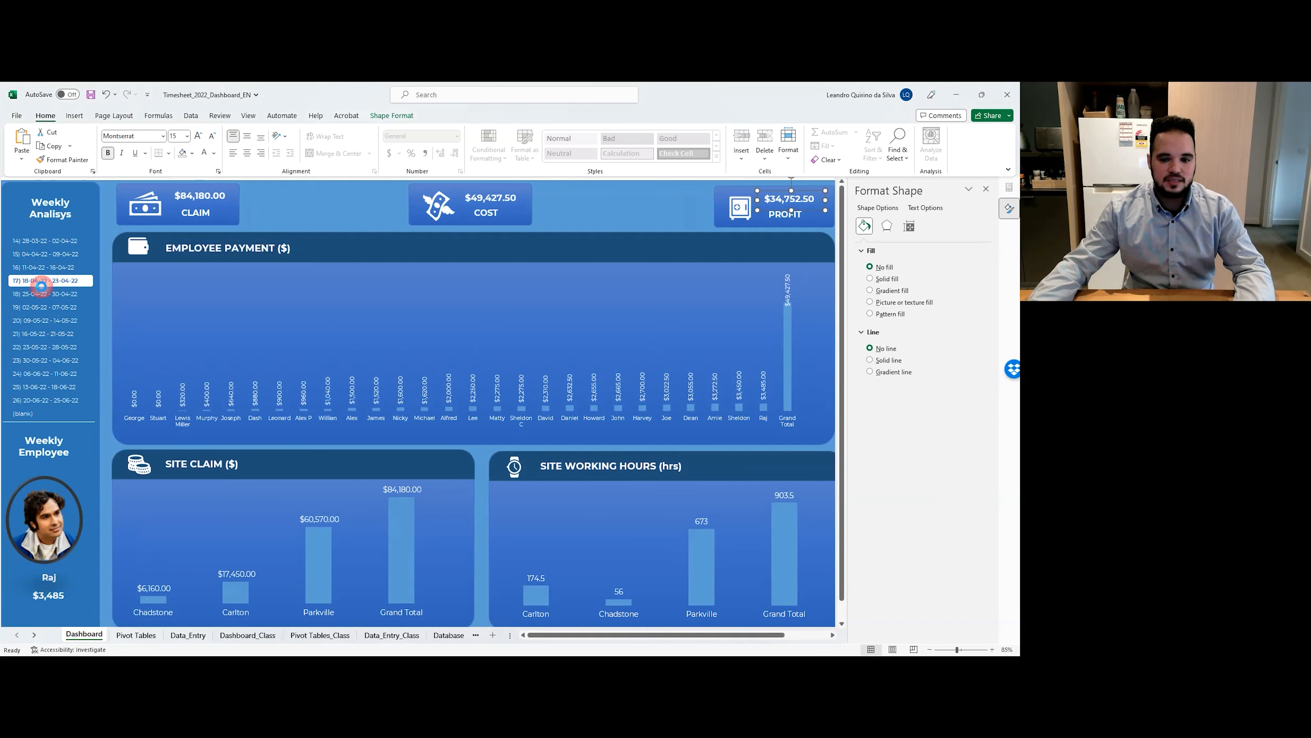
pyautogui.click(46, 268)
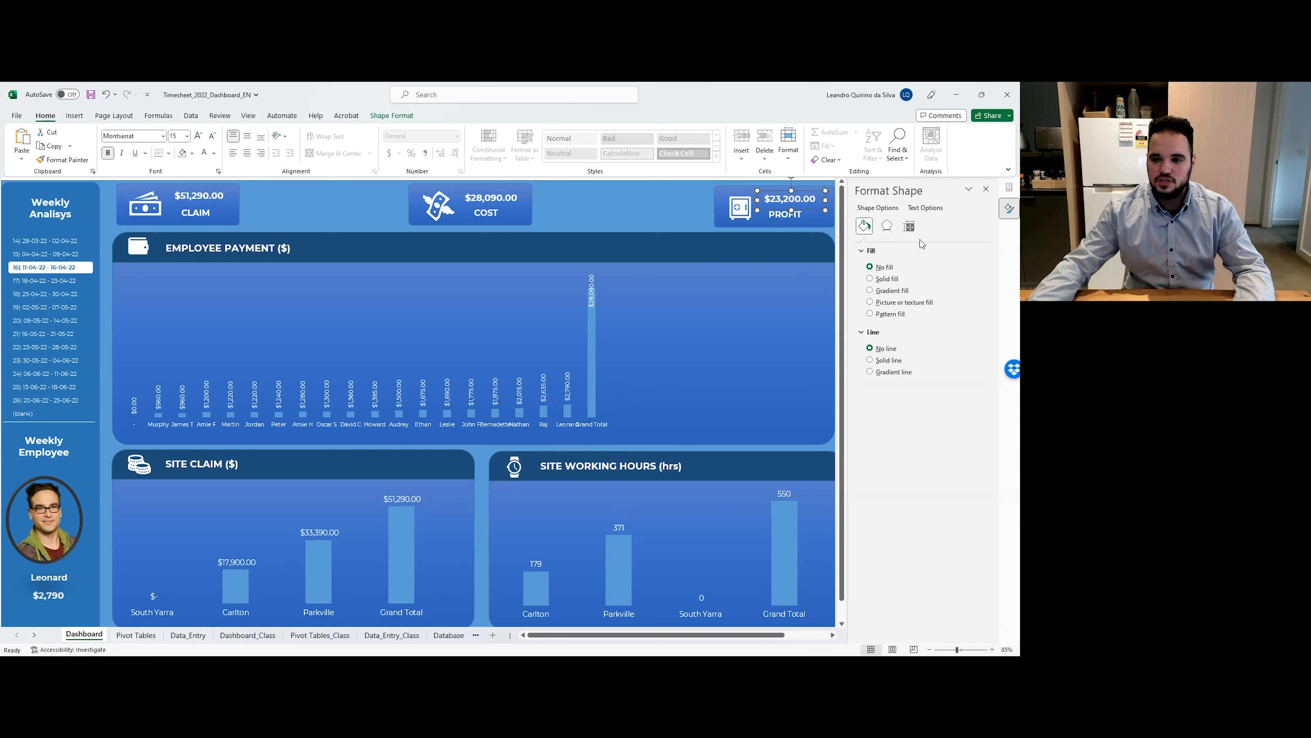
# Set the custom angle of the horizontal axis labels in the Dashboard sheet's employee payment chart to -45°.
pyautogui.click(562, 426)
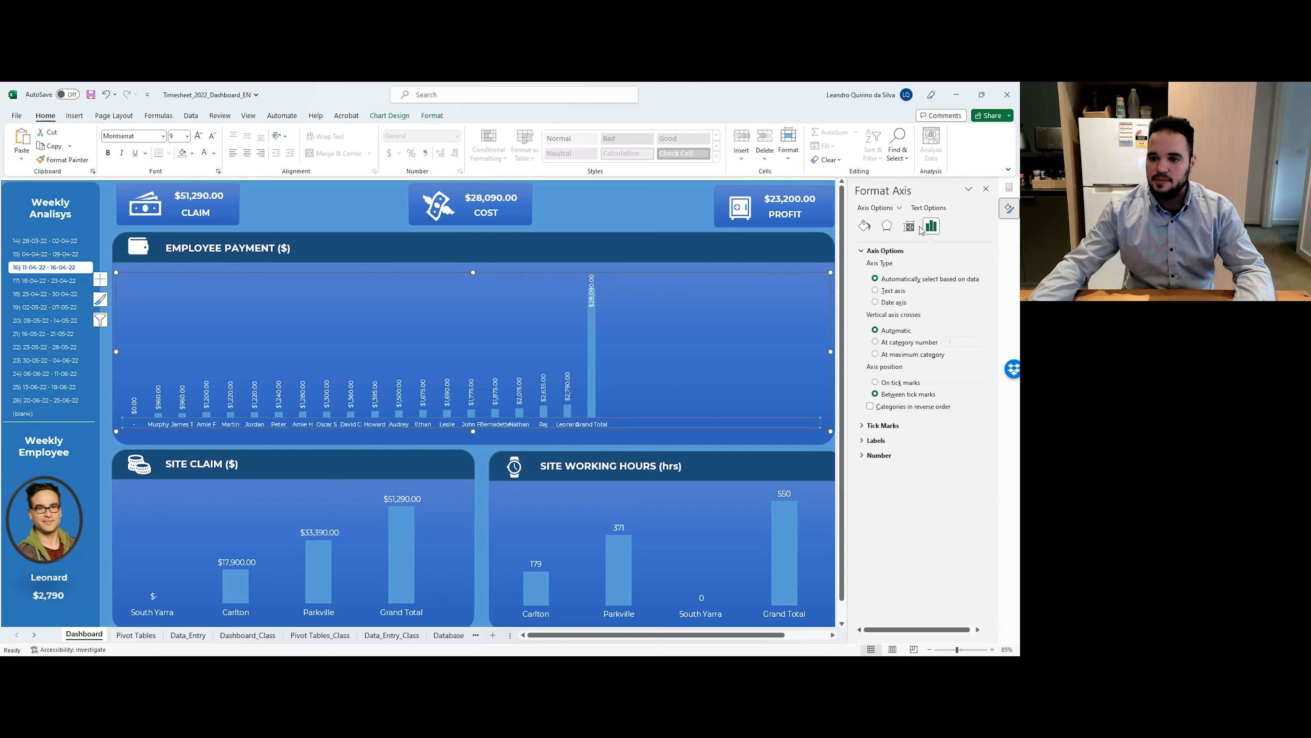
pyautogui.click(909, 225)
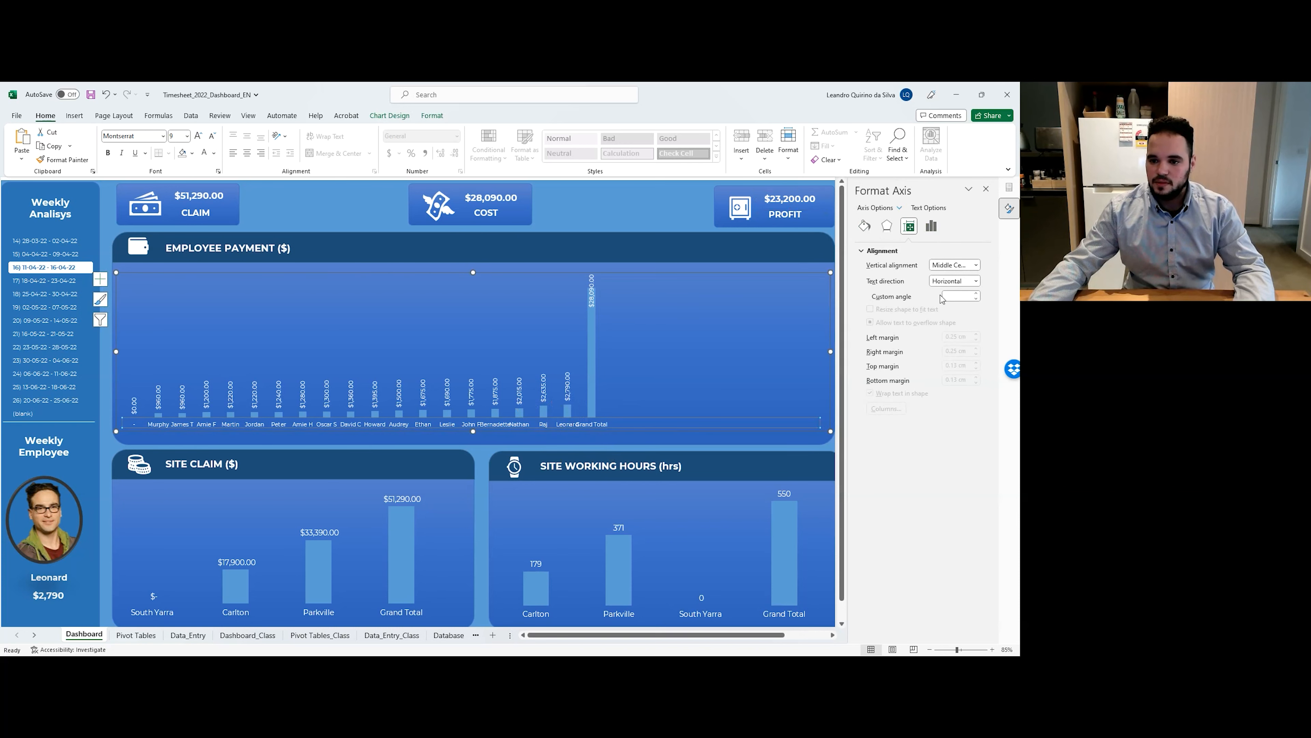
pyautogui.click(960, 296)
pyautogui.write('-45')
pyautogui.press('Return')
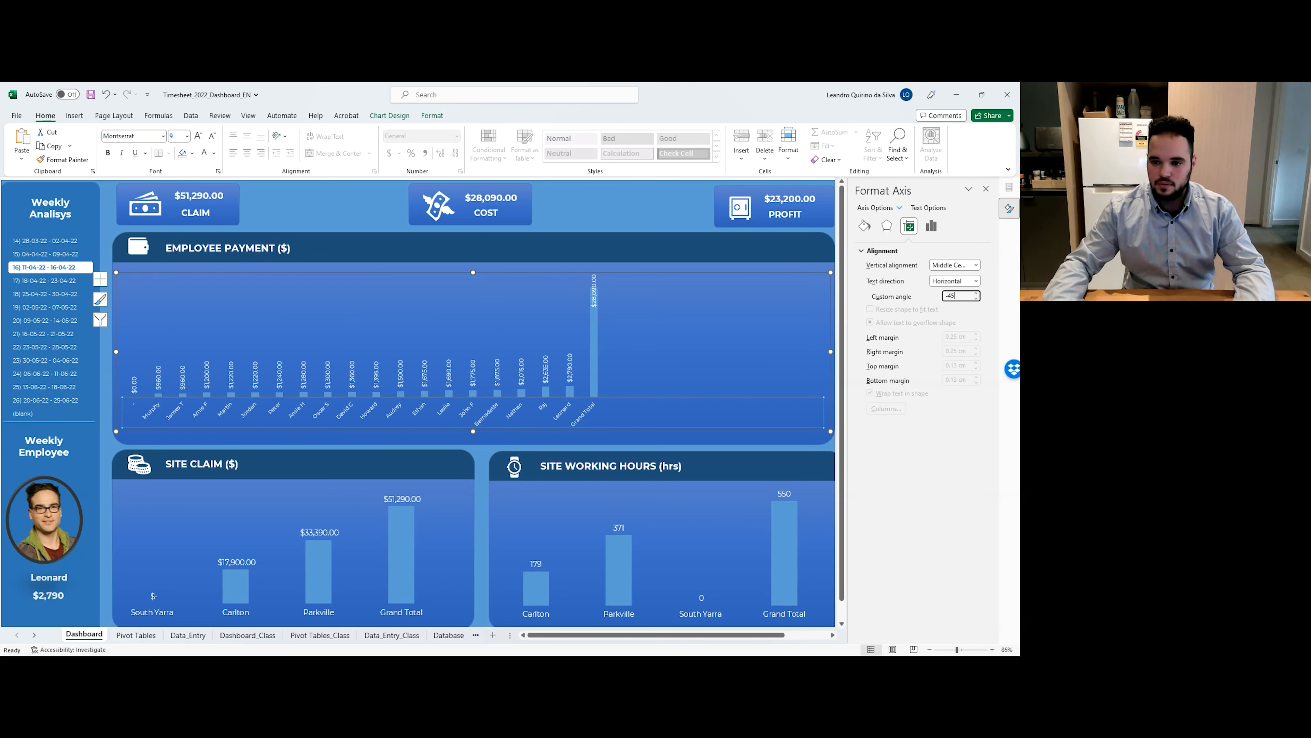
pyautogui.click(683, 213)
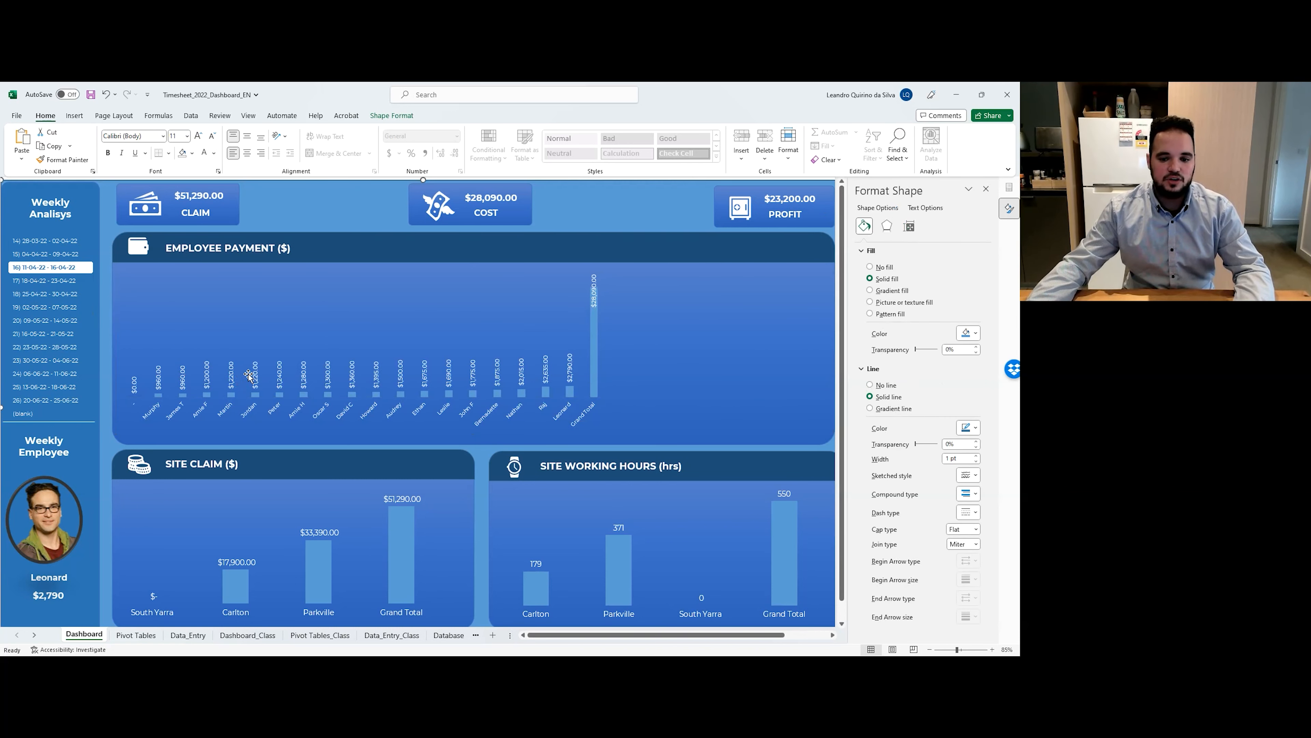
# Filter the dashboard to week 15) 04-04-22 - 09-04-22 and return to the Dashboard_Class sheet.
pyautogui.click(47, 254)
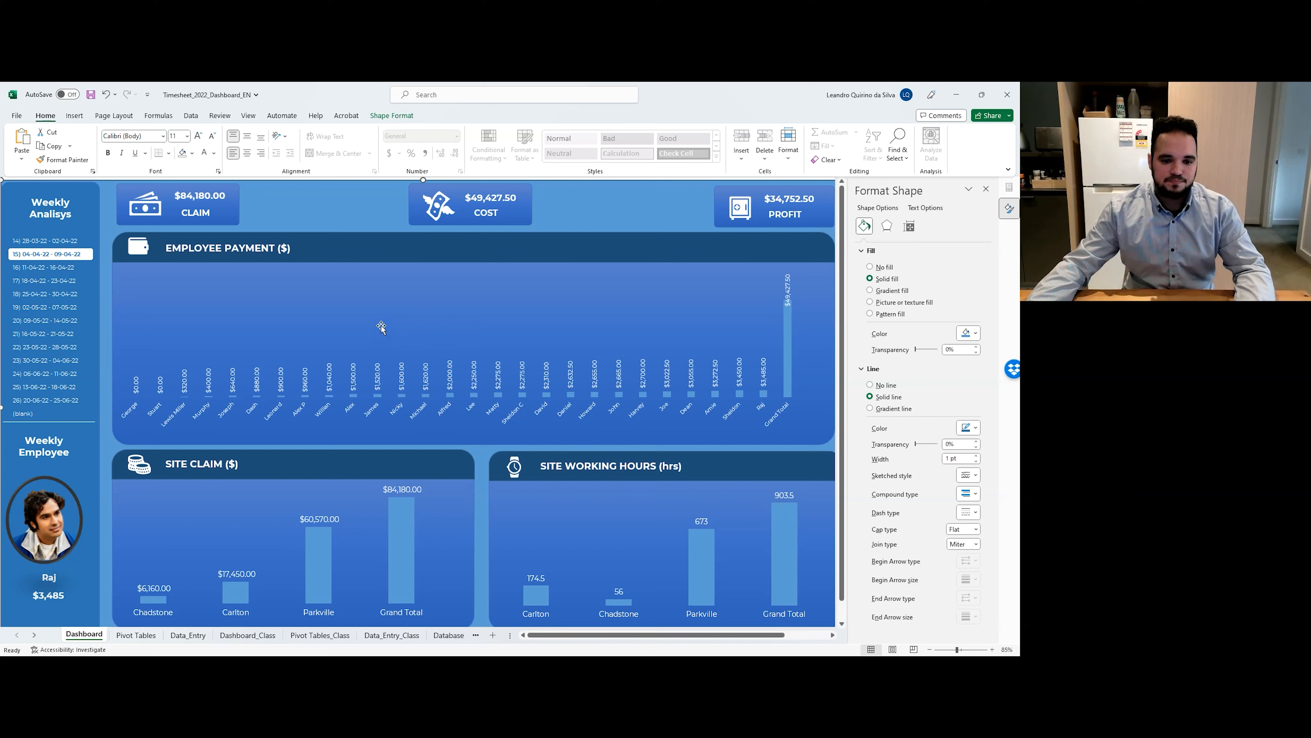
pyautogui.click(395, 635)
pyautogui.click(447, 638)
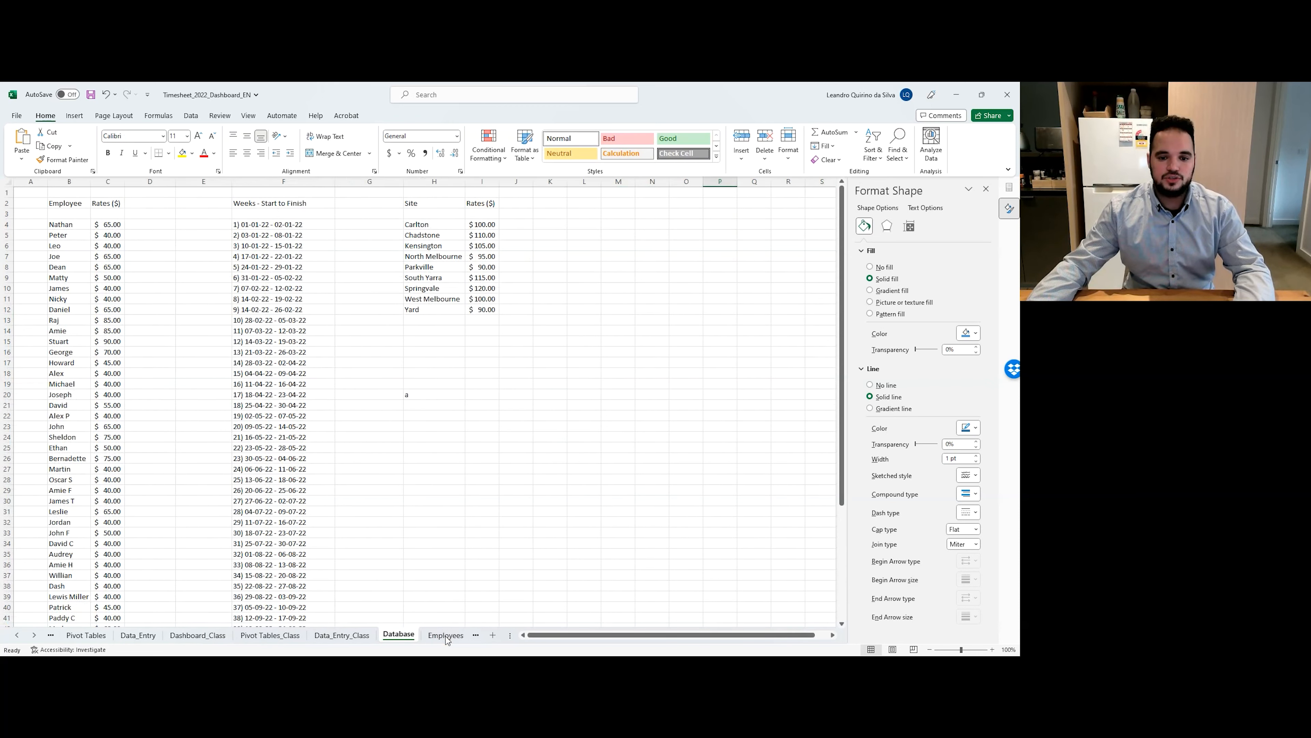
pyautogui.click(372, 637)
pyautogui.click(279, 640)
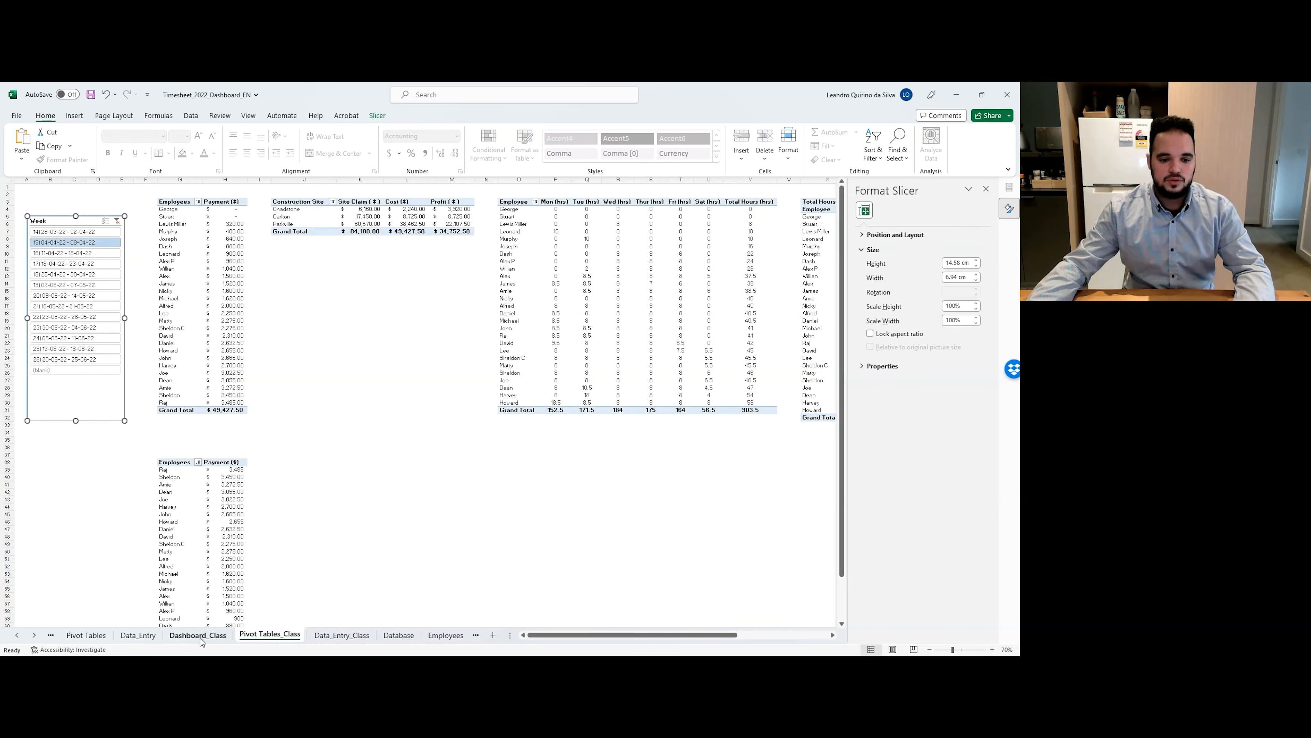
pyautogui.click(200, 640)
# Widen the employee payment chart slightly towards the right edge of its panel and deselect it.
pyautogui.click(673, 391)
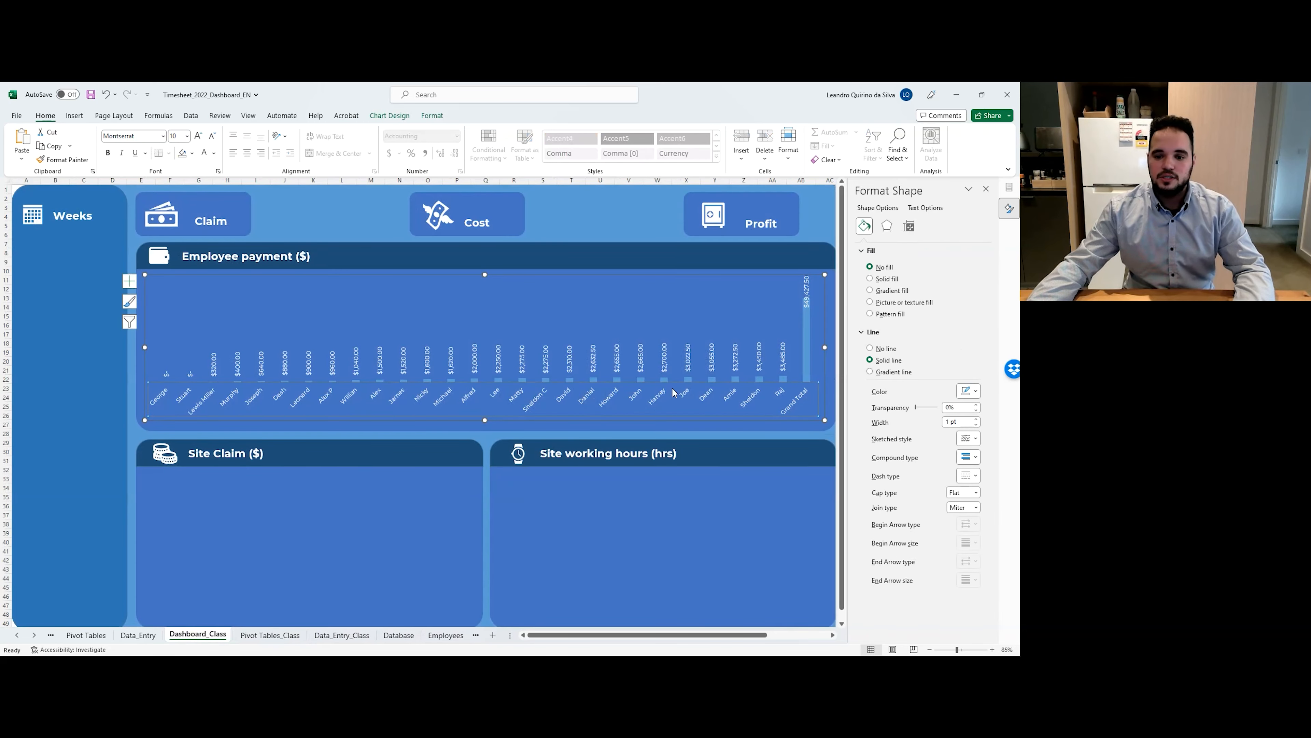
pyautogui.moveTo(825, 346); pyautogui.dragTo(827, 340)
pyautogui.click(643, 546)
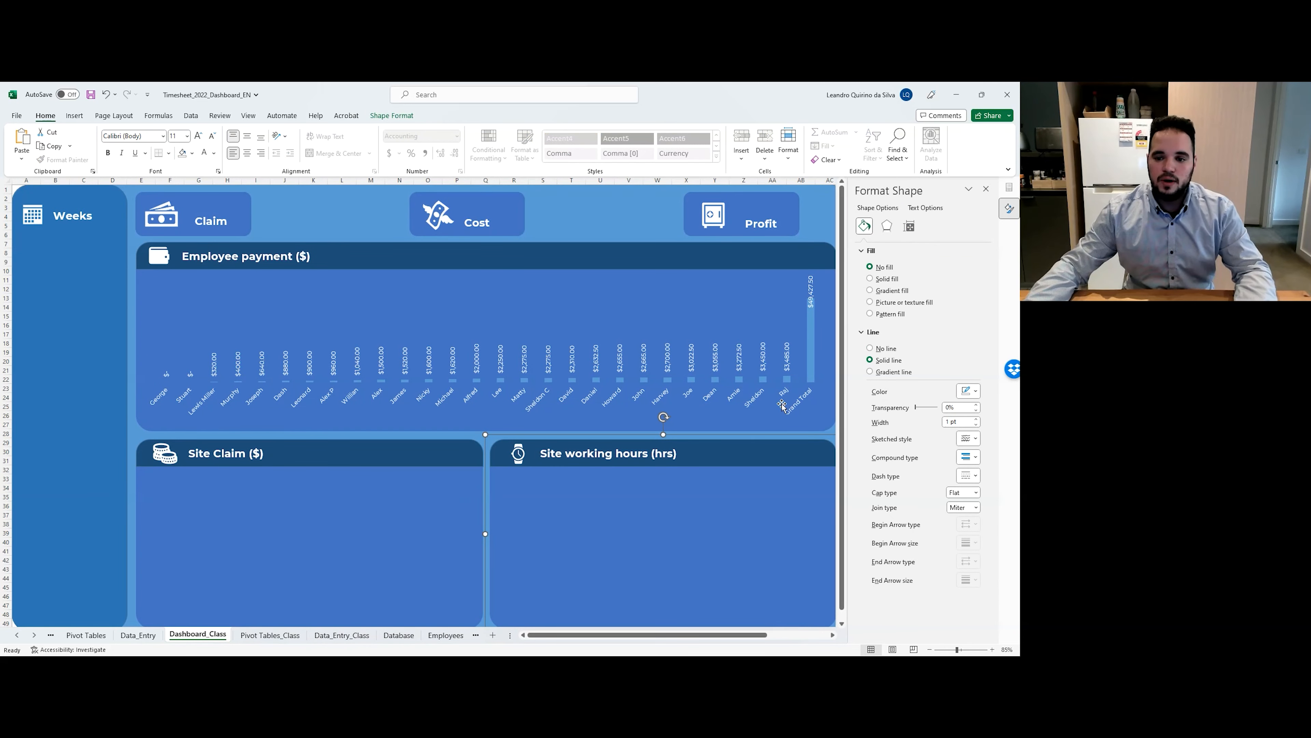
pyautogui.scroll(-1, 594, 350)
pyautogui.scroll(1, 595, 351)
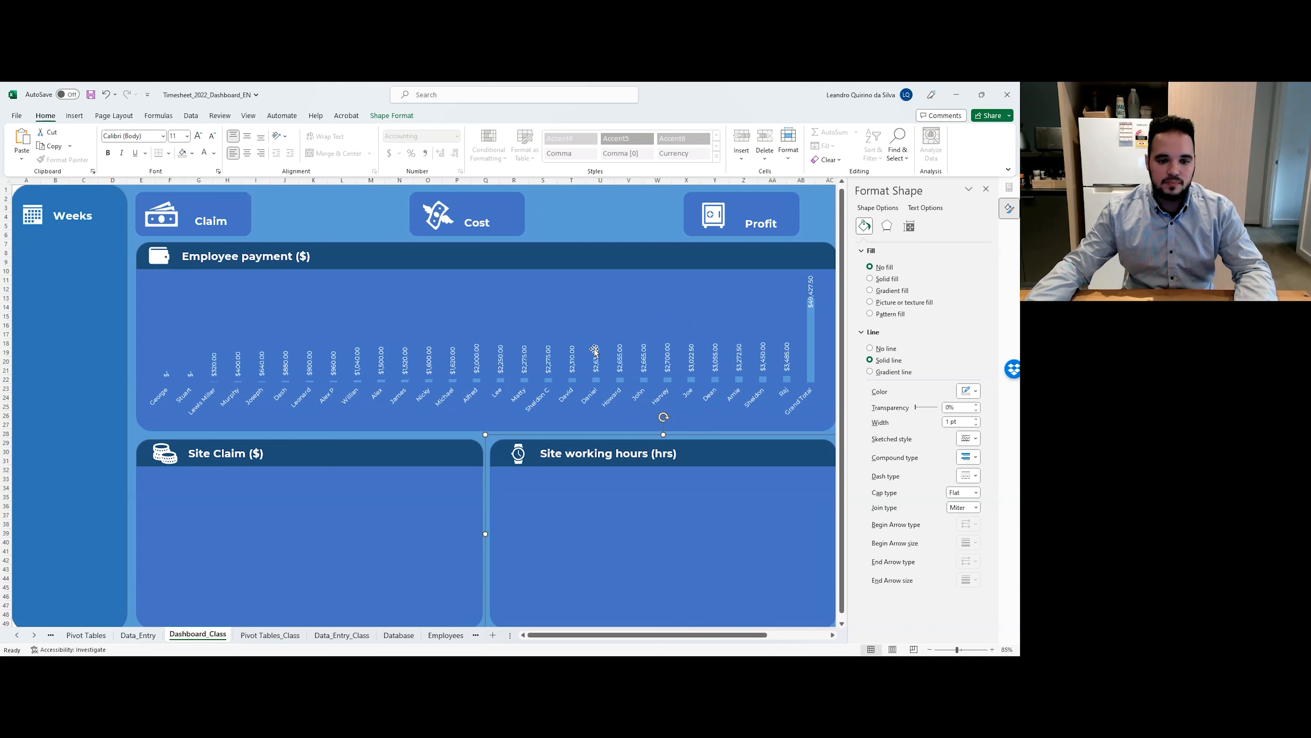
pyautogui.scroll(-1, 594, 350)
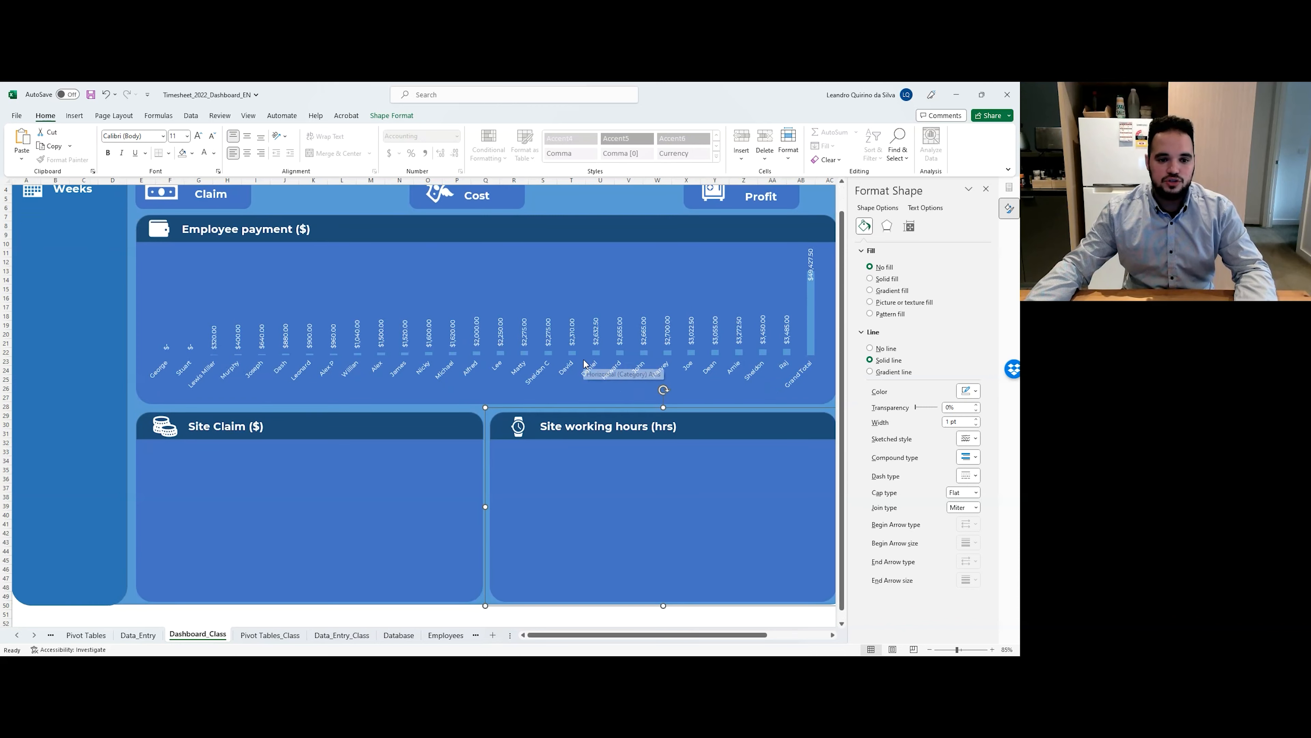
pyautogui.scroll(1, 595, 351)
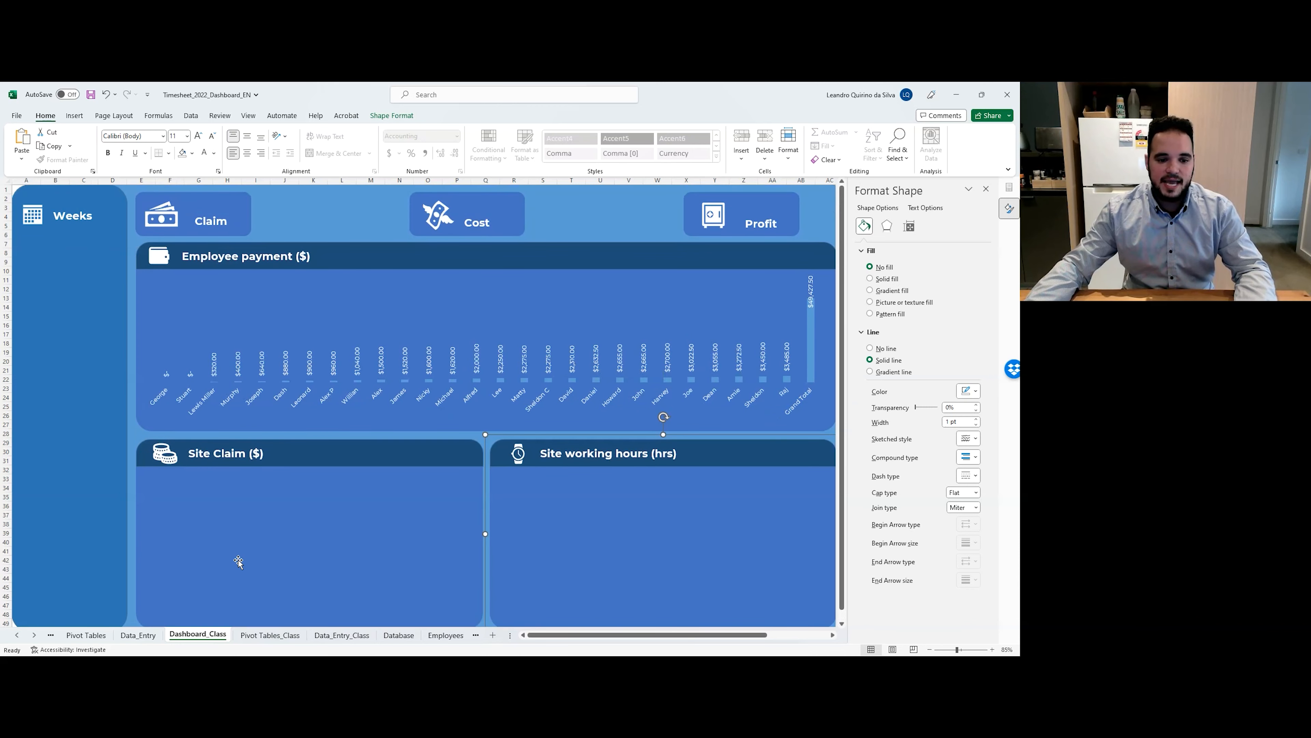
# Try several weeks from 16 to 19 in the Pivot Tables_Class sheet's Week slicer and return it to 15) 04-04-22 - 09-04-22.
pyautogui.click(267, 635)
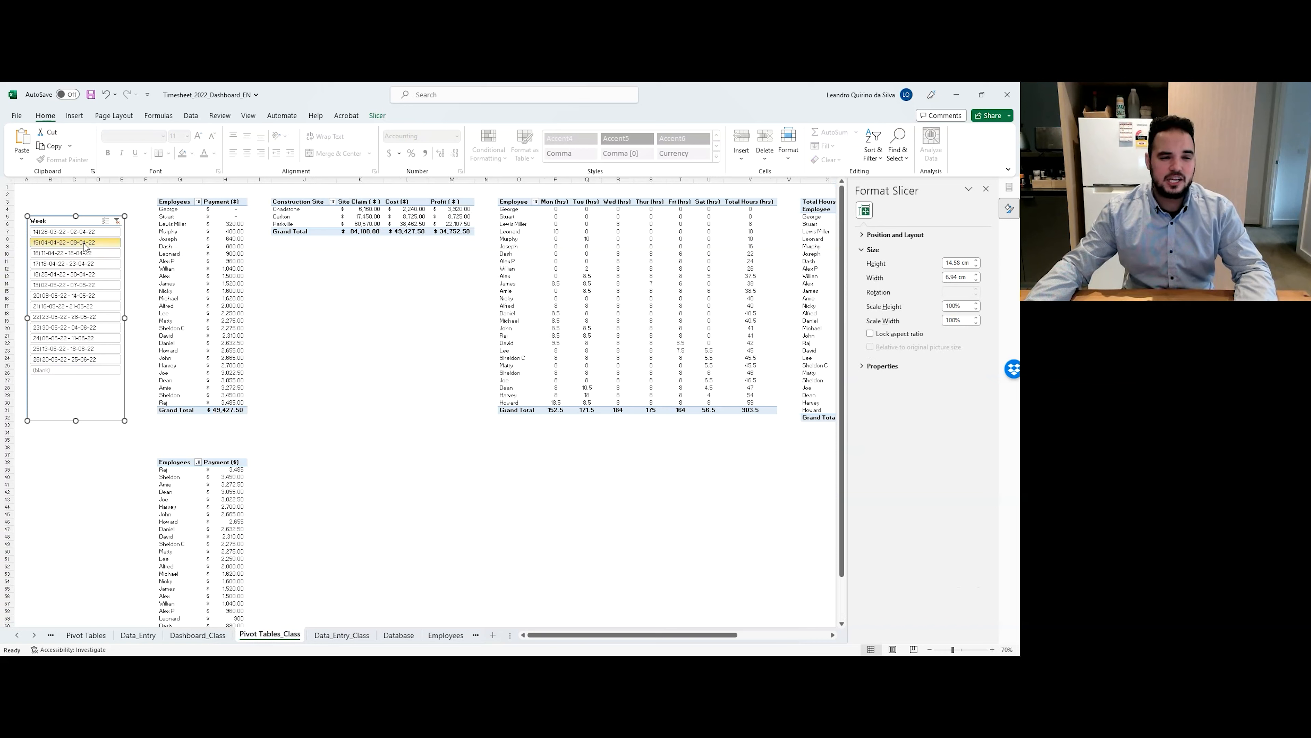
pyautogui.click(95, 242)
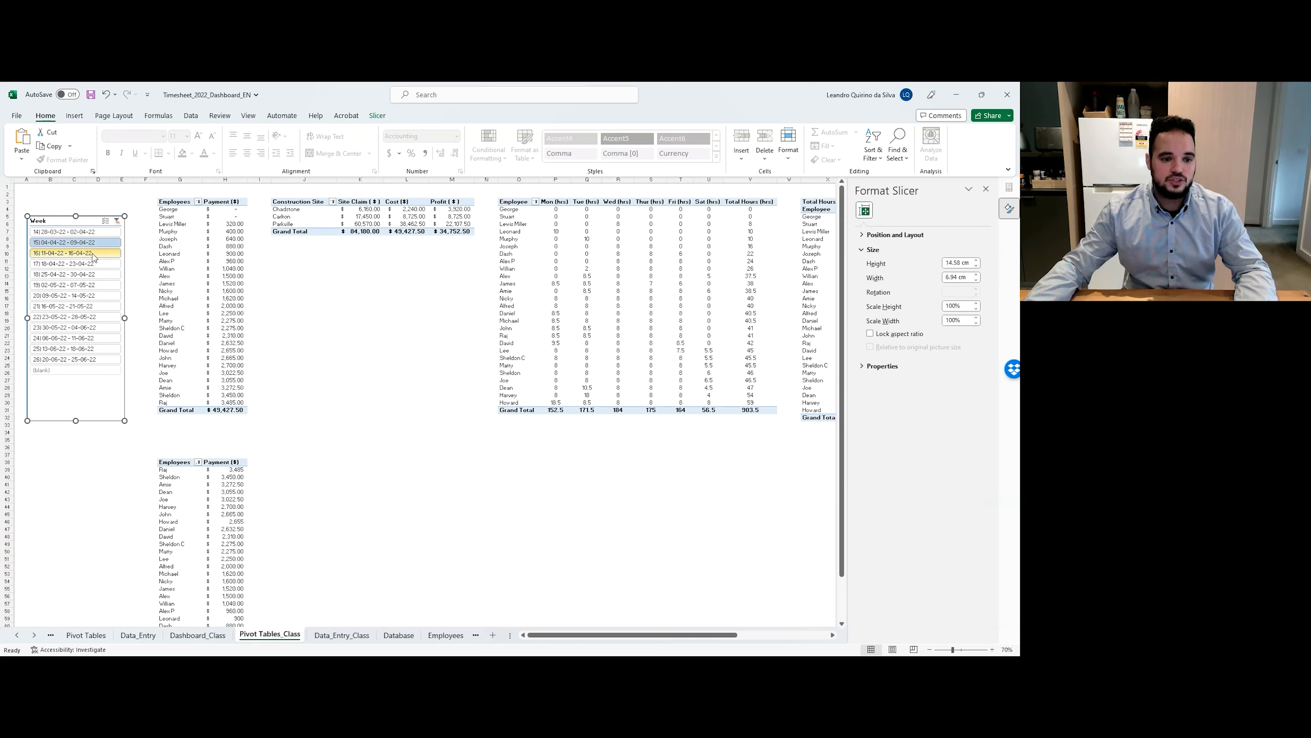
pyautogui.click(98, 253)
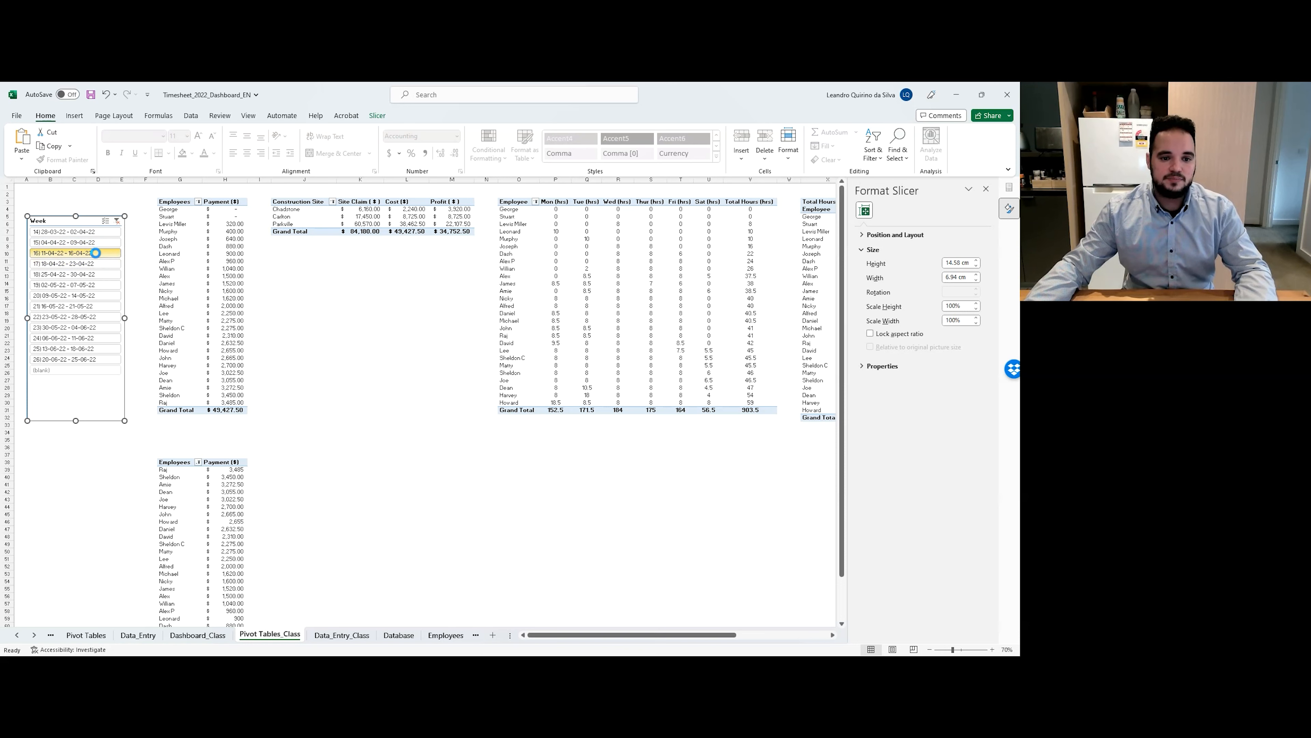
pyautogui.click(98, 264)
pyautogui.click(93, 275)
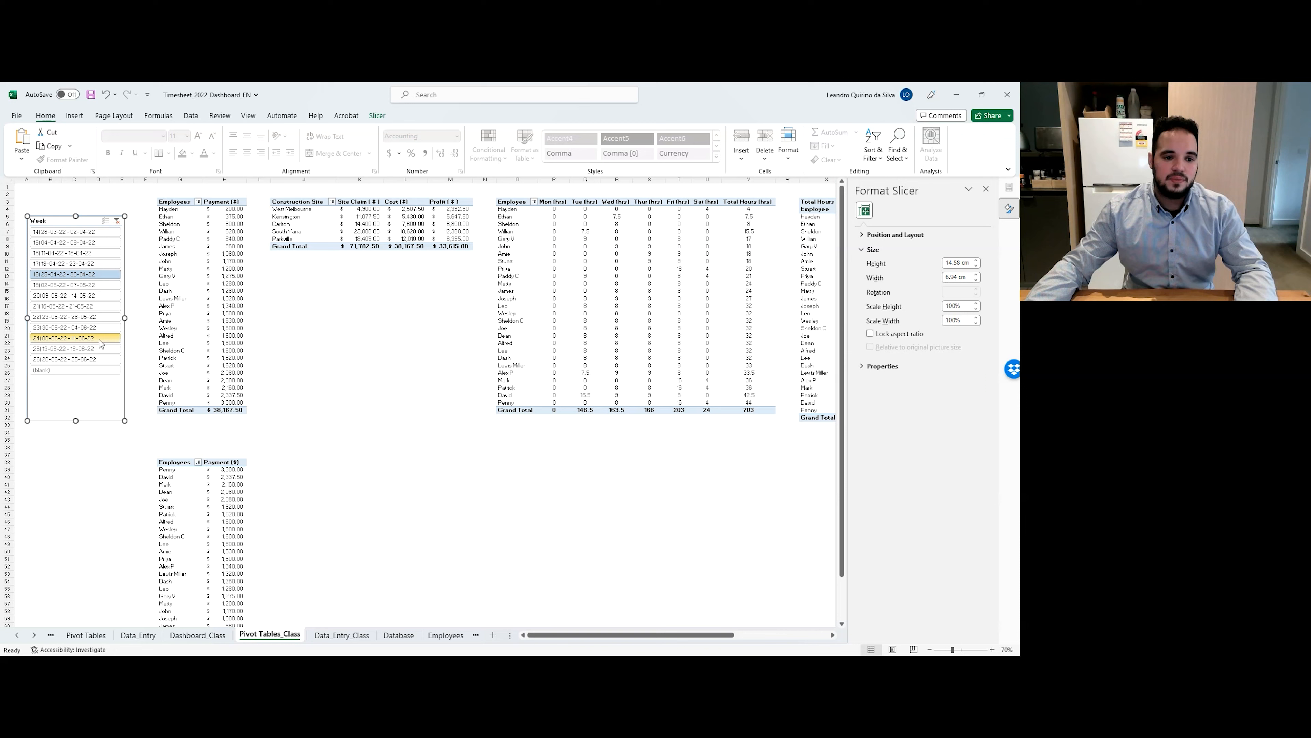
pyautogui.click(81, 287)
pyautogui.click(87, 275)
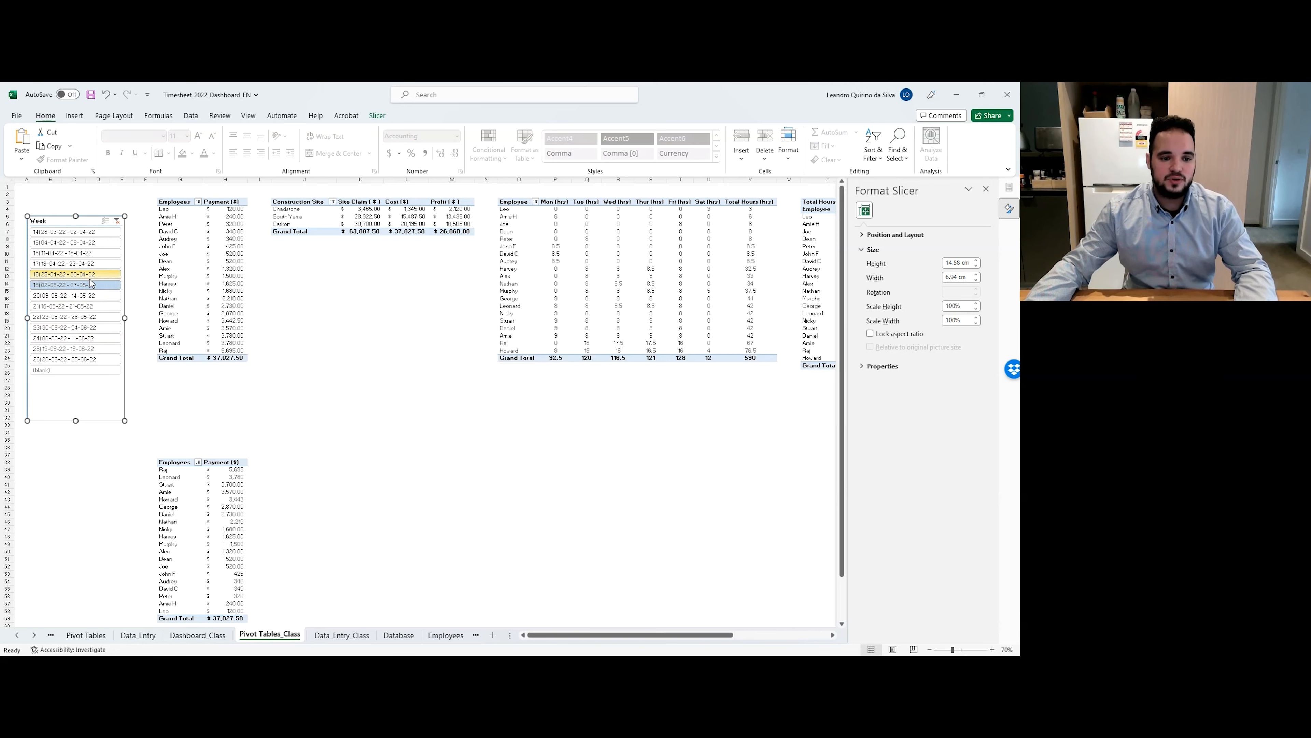
pyautogui.click(89, 285)
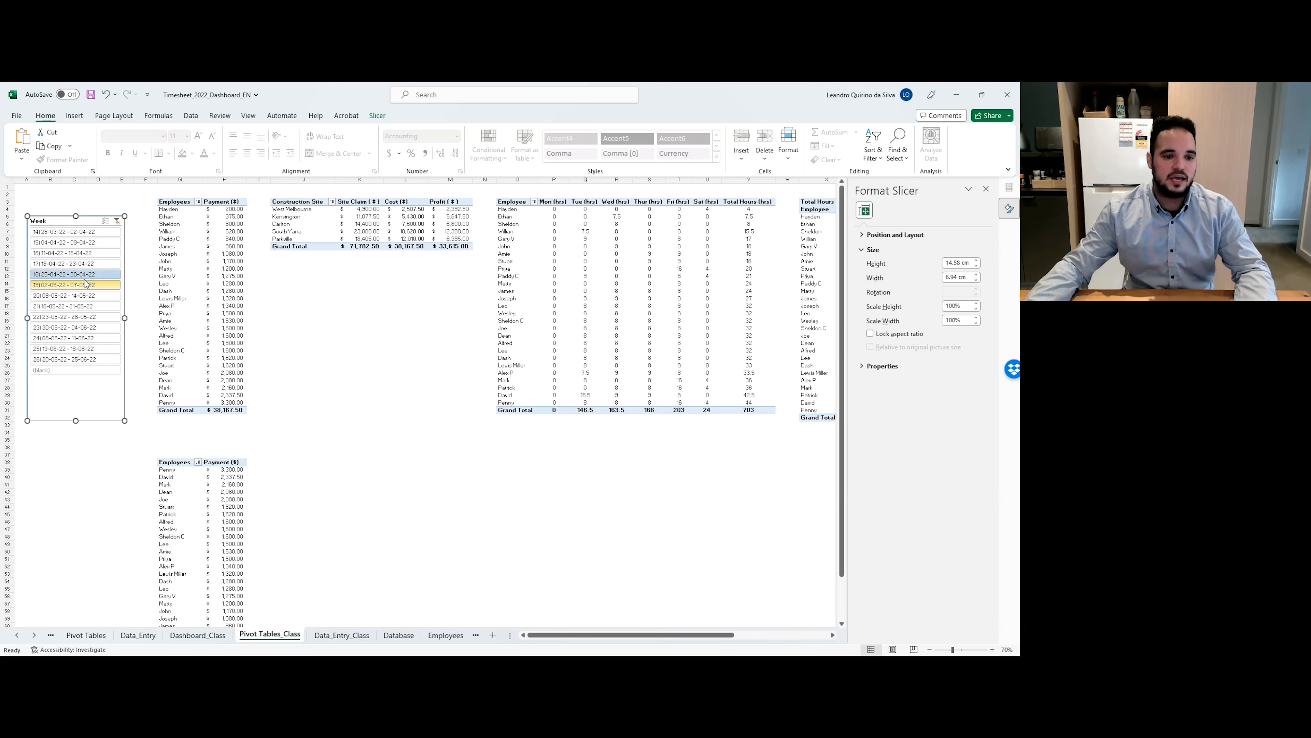
pyautogui.click(78, 244)
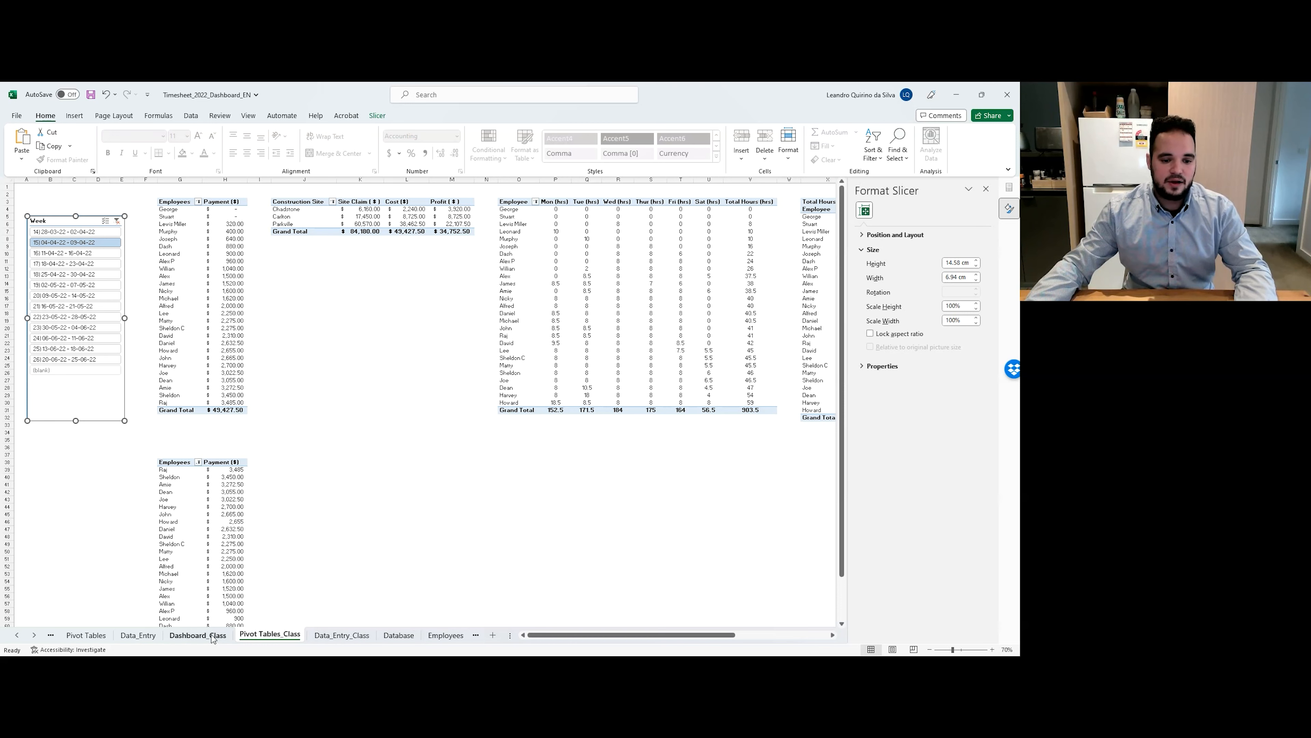
# Check the empty Site Claim ($) panel on Dashboard_Class and examine the Construction Site pivot table on Pivot Tables_Class.
pyautogui.click(198, 635)
pyautogui.scroll(-3, 264, 489)
pyautogui.scroll(1, 269, 489)
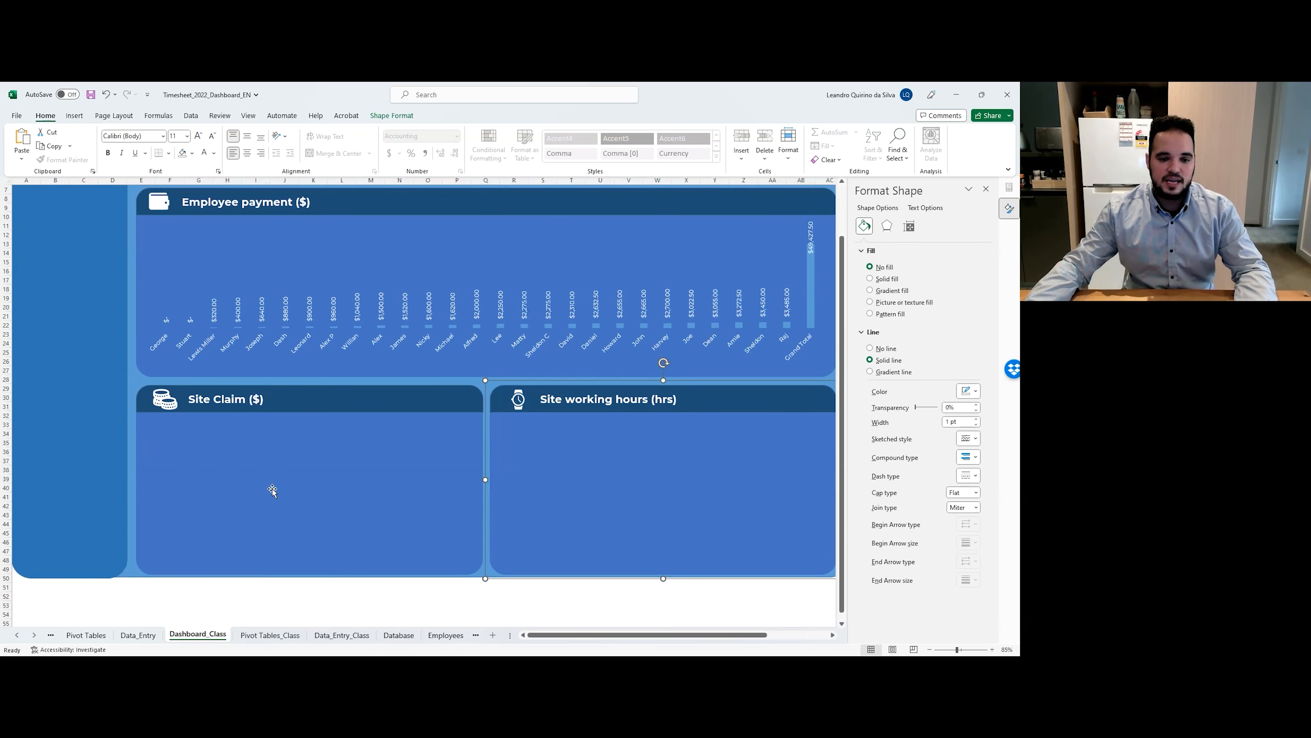
pyautogui.click(284, 637)
pyautogui.click(297, 291)
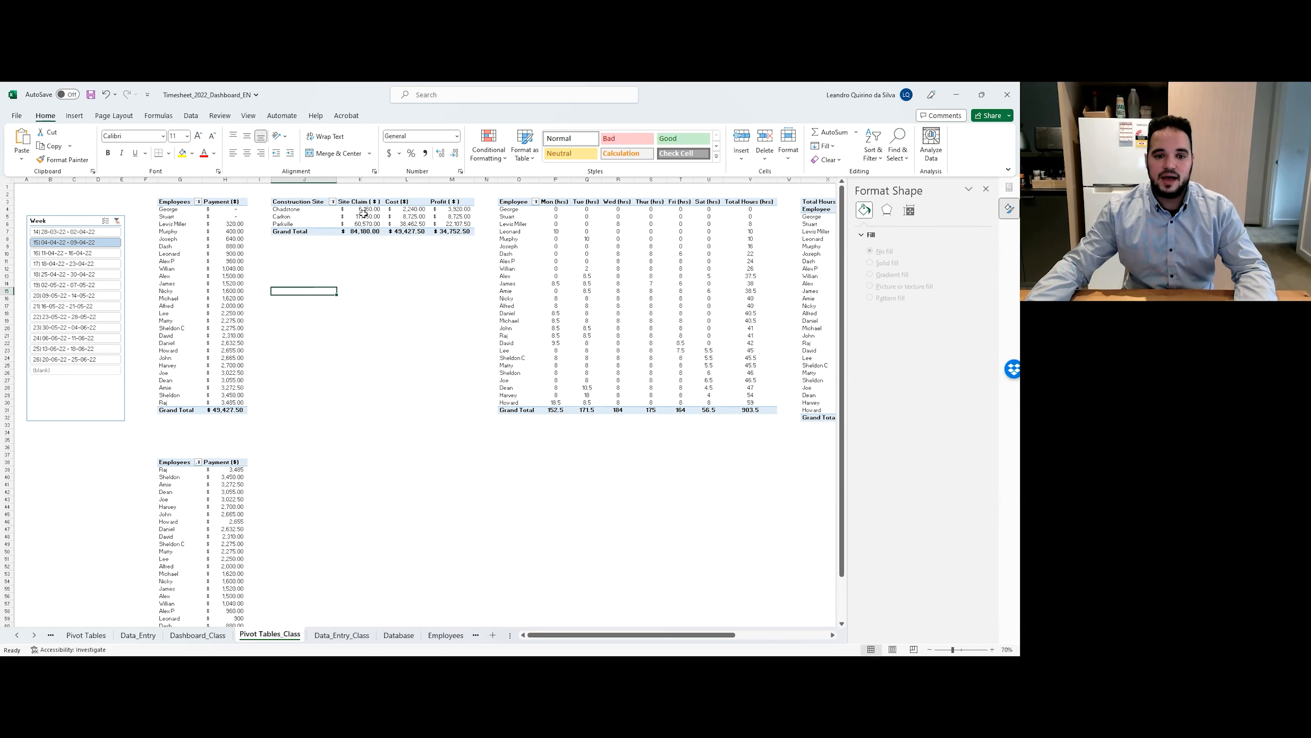
pyautogui.moveTo(305, 201); pyautogui.dragTo(455, 229)
pyautogui.moveTo(593, 634)
pyautogui.mouseDown()
pyautogui.moveTo(748, 604)
pyautogui.moveTo(596, 637)
pyautogui.mouseUp()
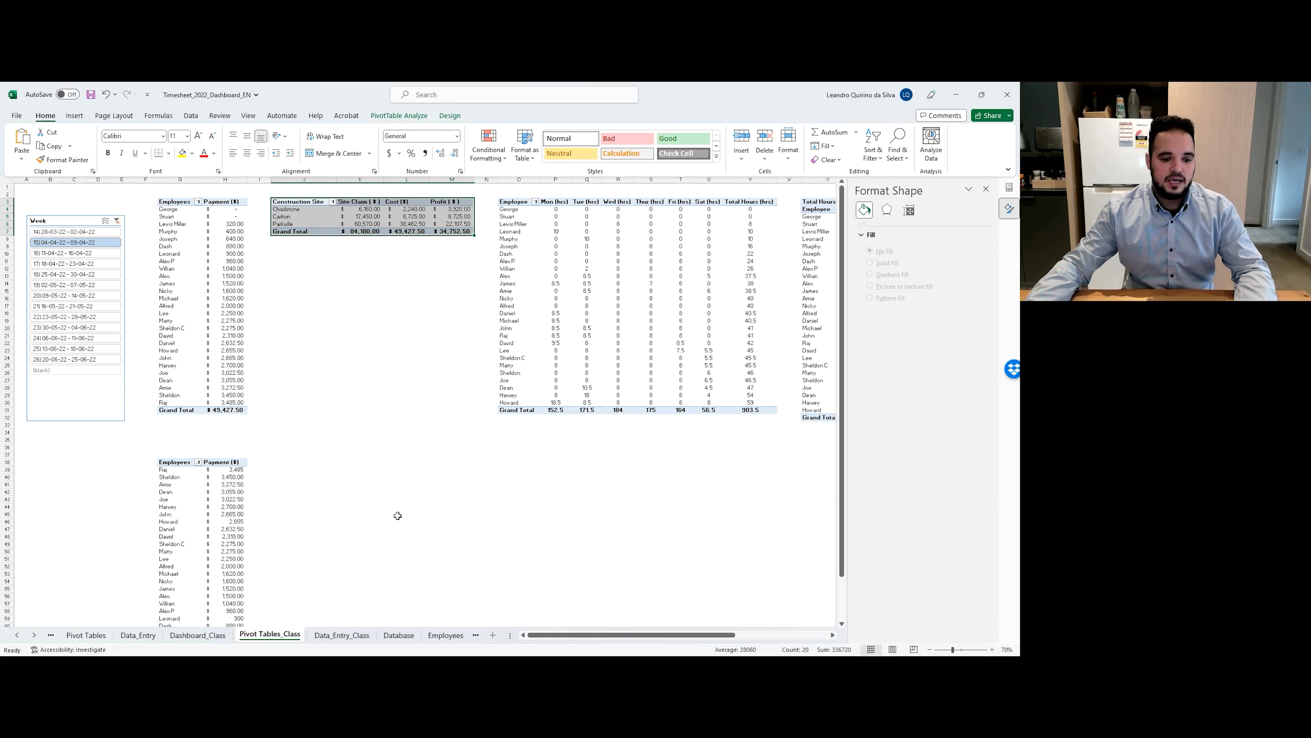
# Examine the two site charts on the finished Dashboard sheet as a reference and return to the Dashboard_Class sheet.
pyautogui.click(215, 644)
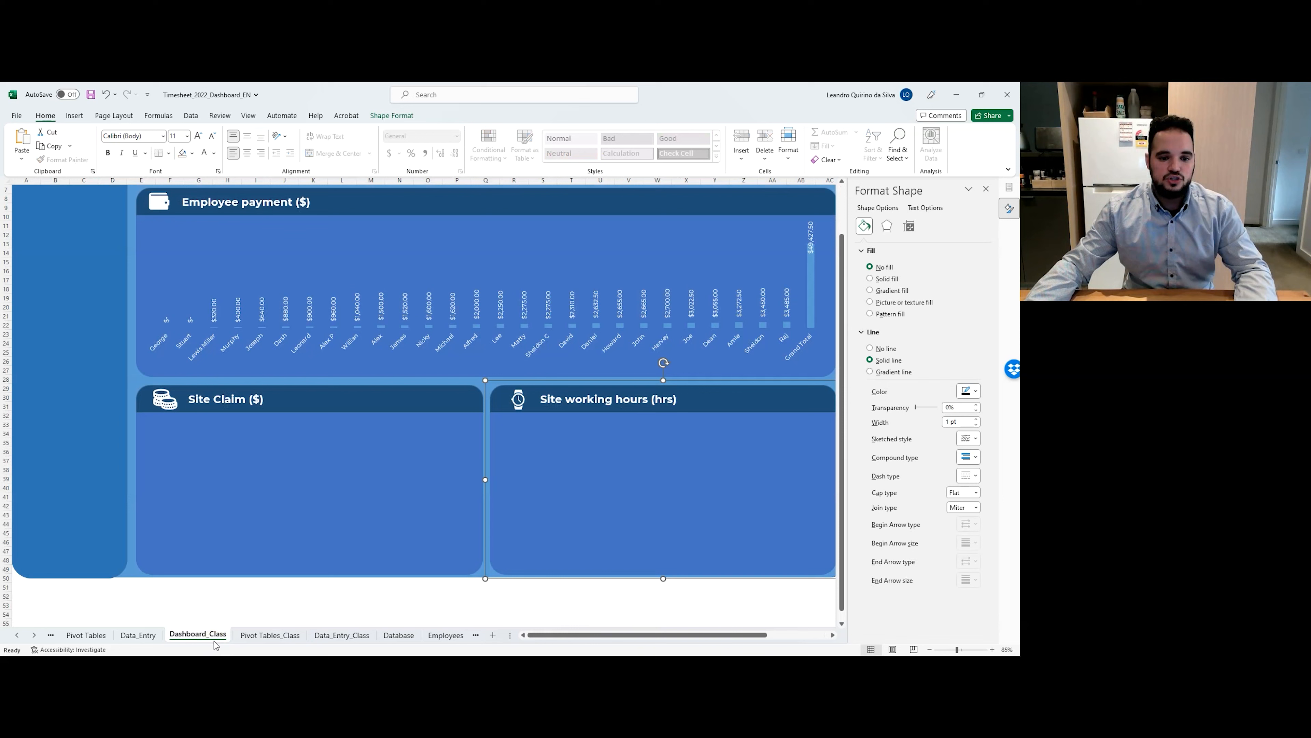
pyautogui.click(50, 634)
pyautogui.click(79, 635)
pyautogui.scroll(-3, 213, 514)
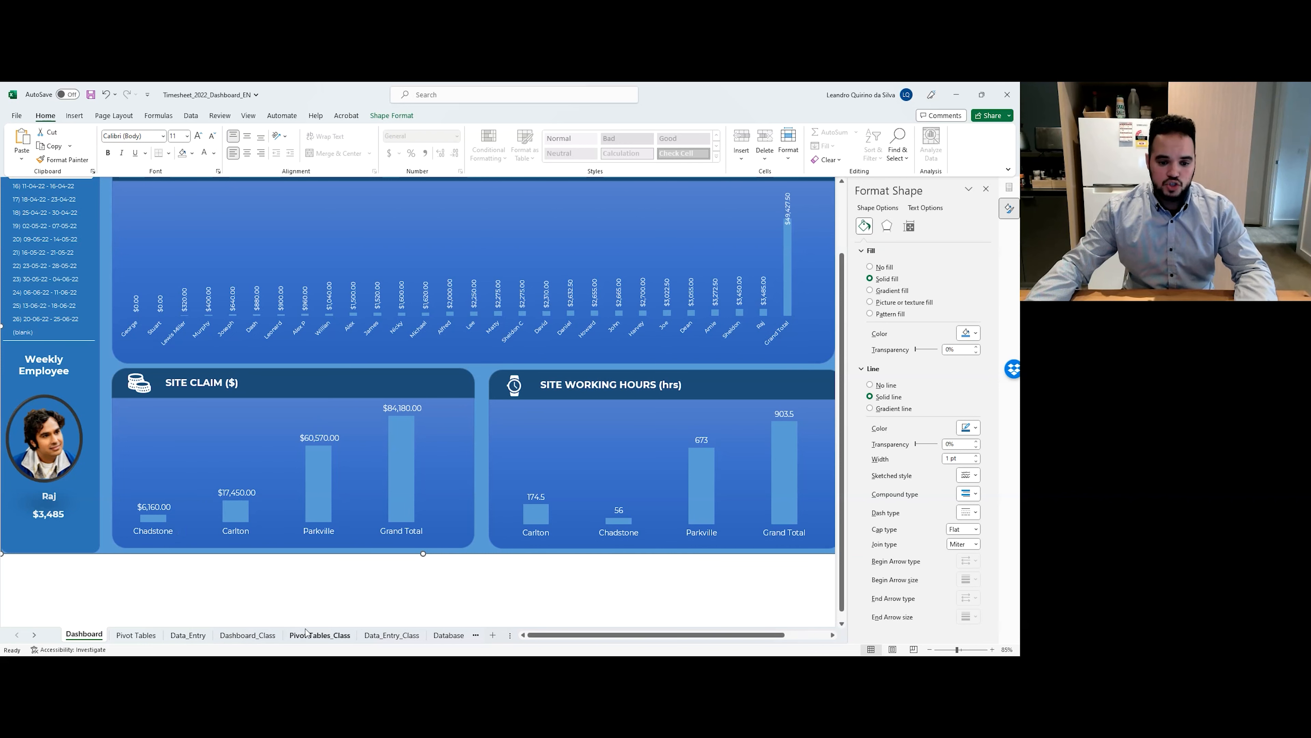
pyautogui.click(268, 640)
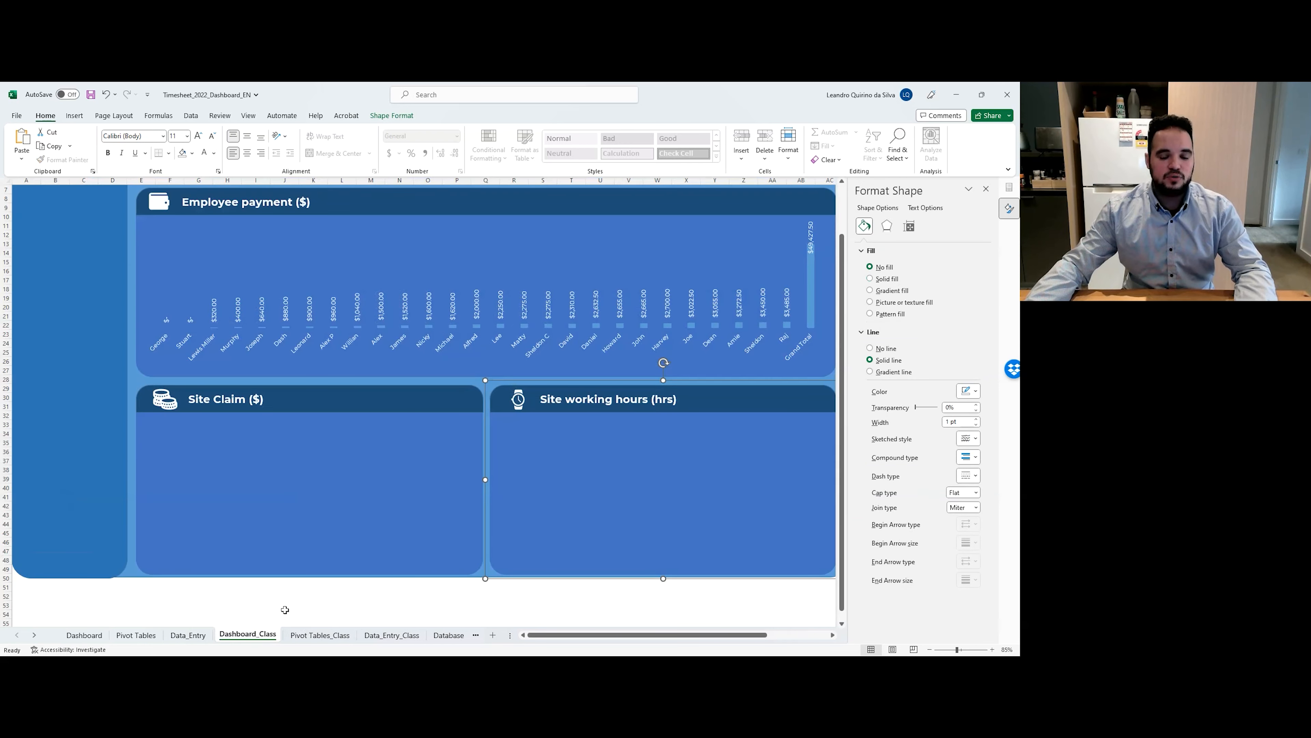
# Insert a blank 2-D clustered column chart and fit it inside the Site Claim ($) panel.
pyautogui.click(73, 116)
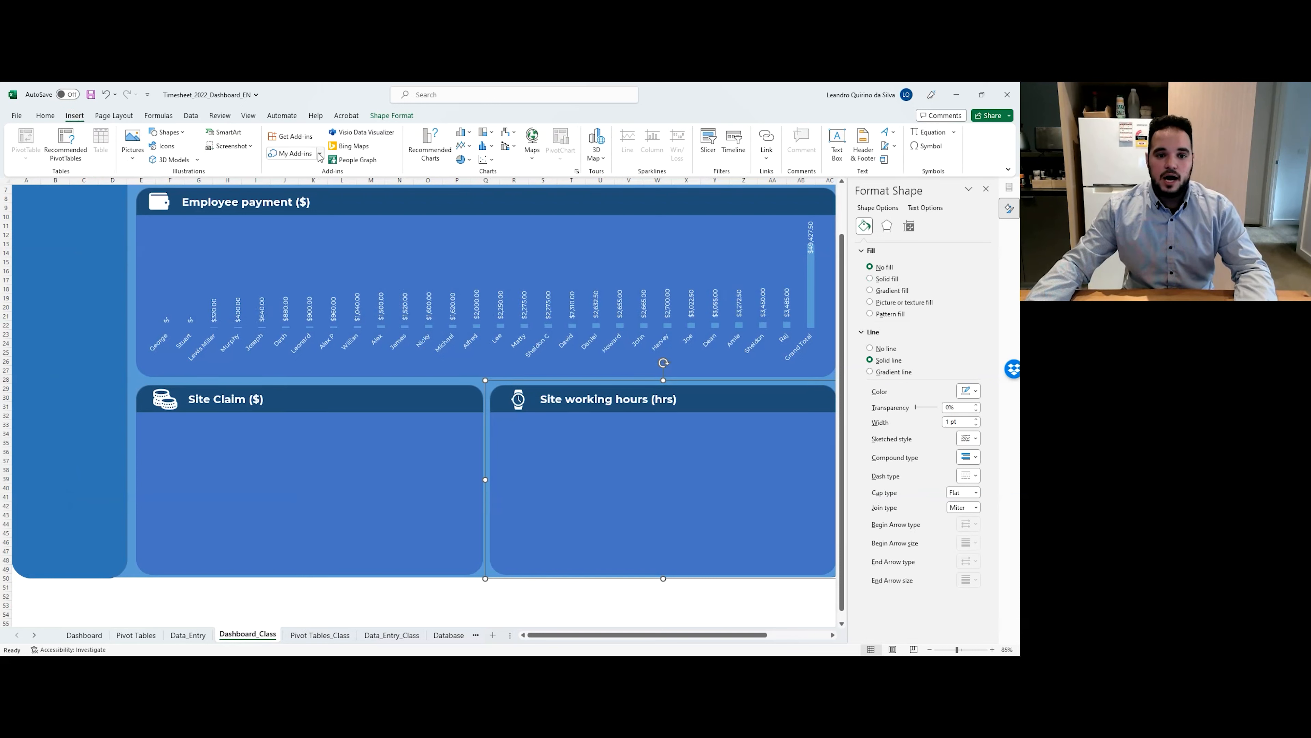
pyautogui.click(467, 132)
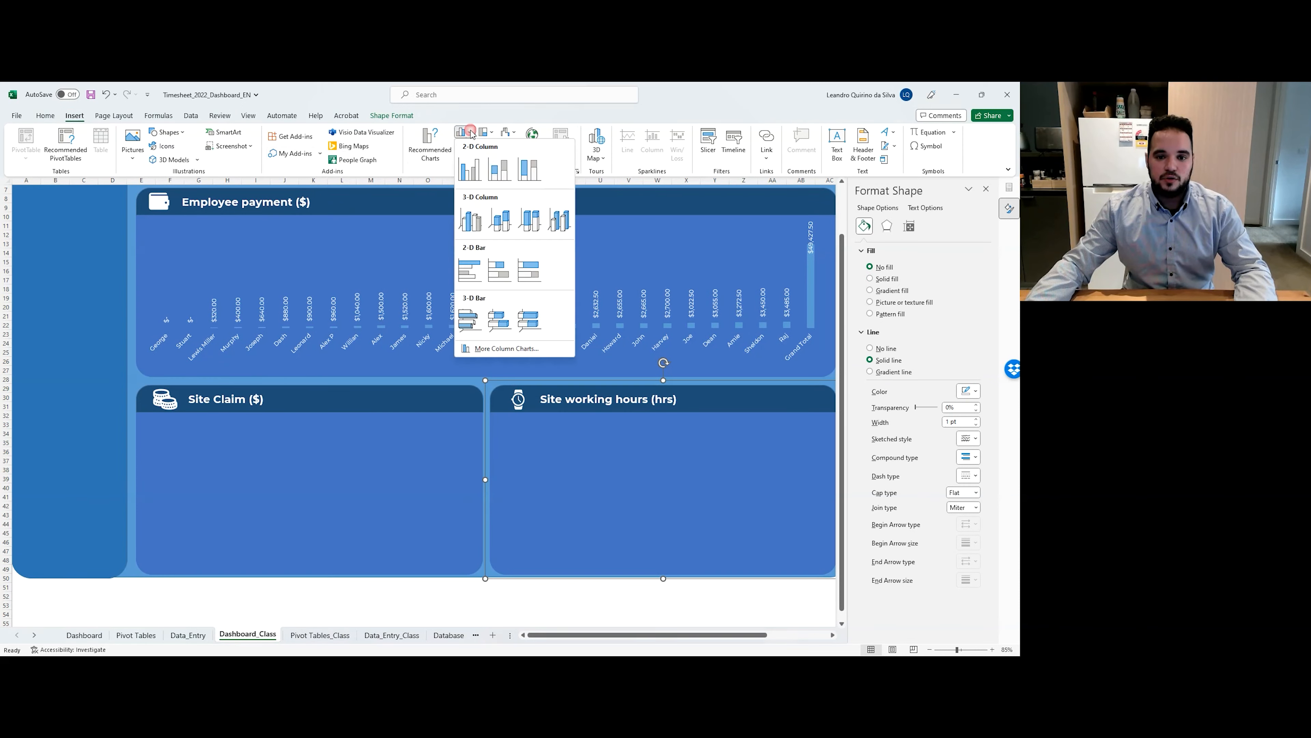
pyautogui.click(470, 169)
pyautogui.moveTo(394, 400); pyautogui.dragTo(220, 474)
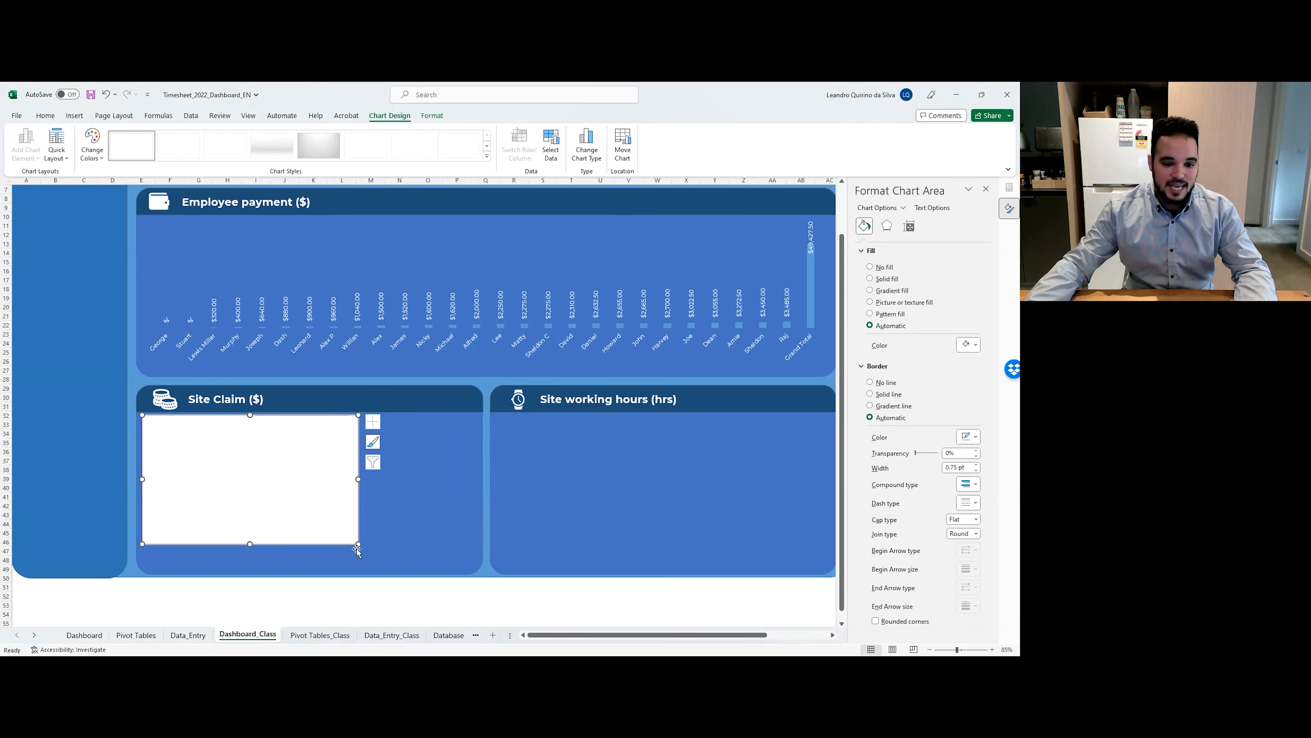
pyautogui.moveTo(357, 545); pyautogui.dragTo(468, 562)
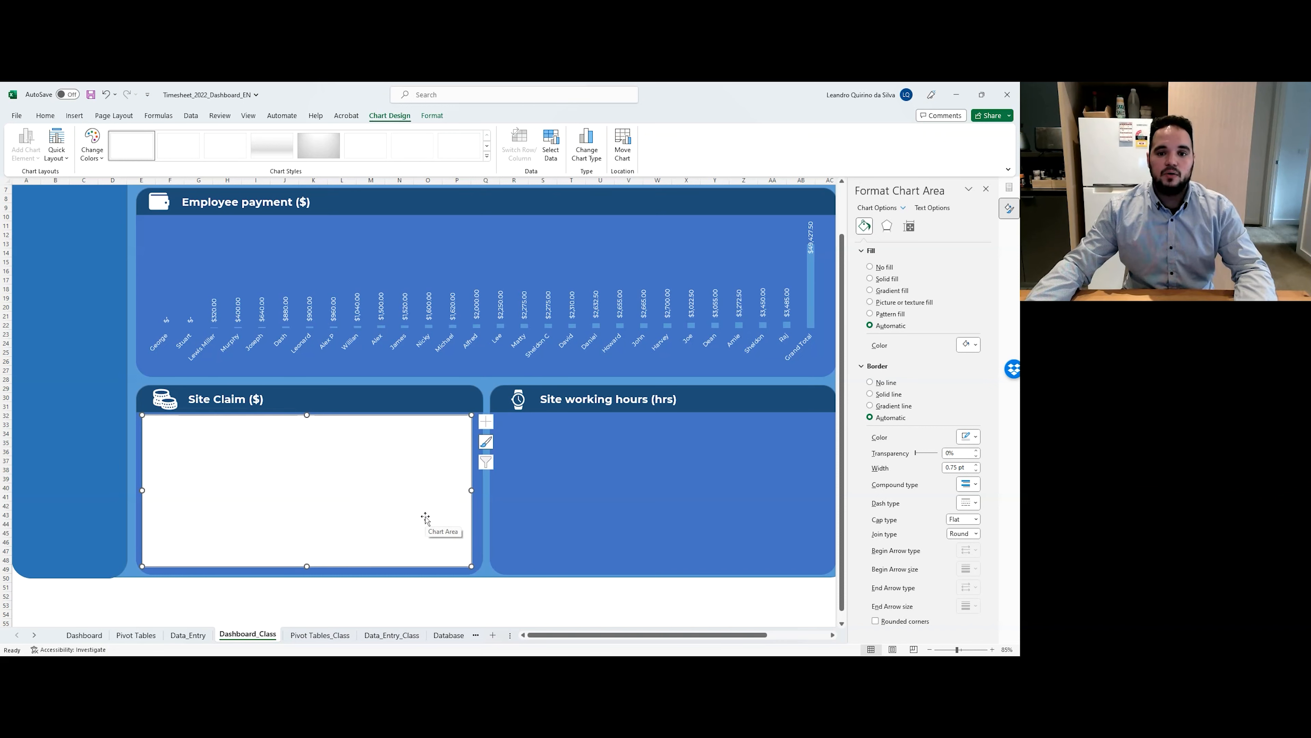
# Remove the fill and outline of the blank chart in the Site Claim ($) panel and deselect it.
pyautogui.click(551, 145)
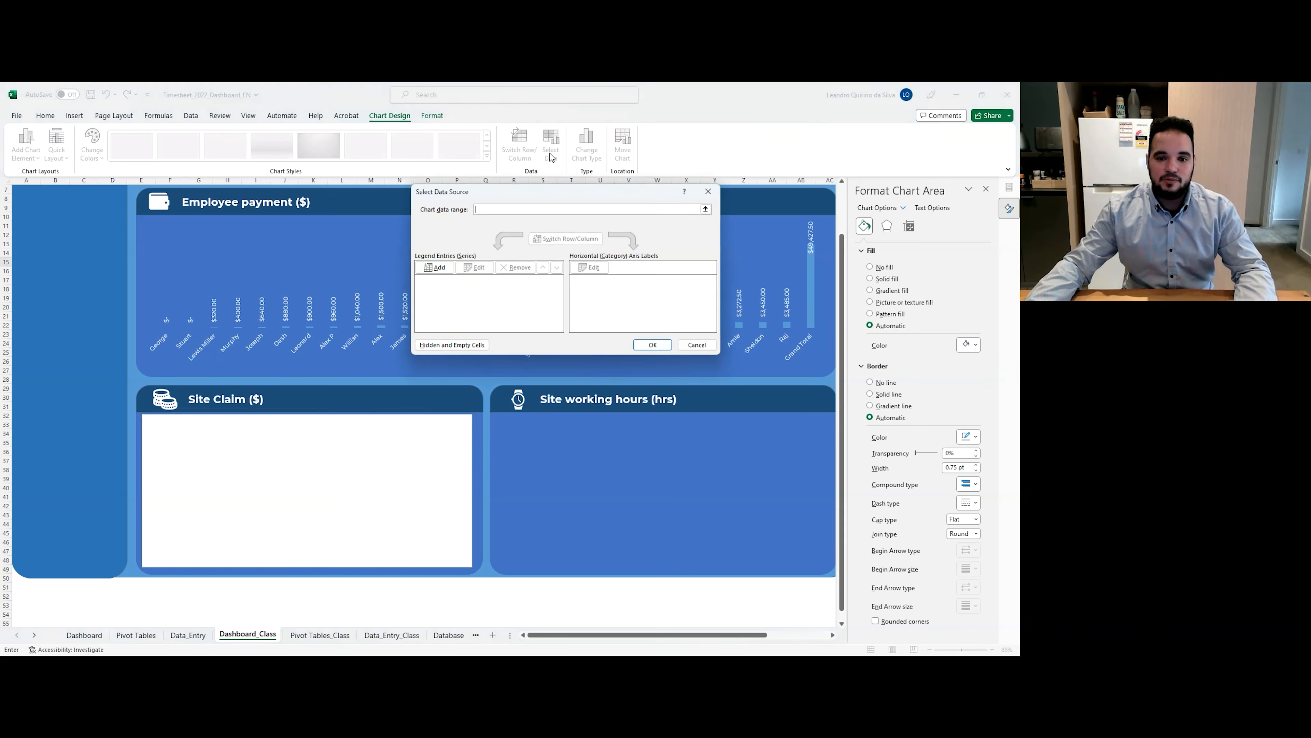
pyautogui.click(708, 191)
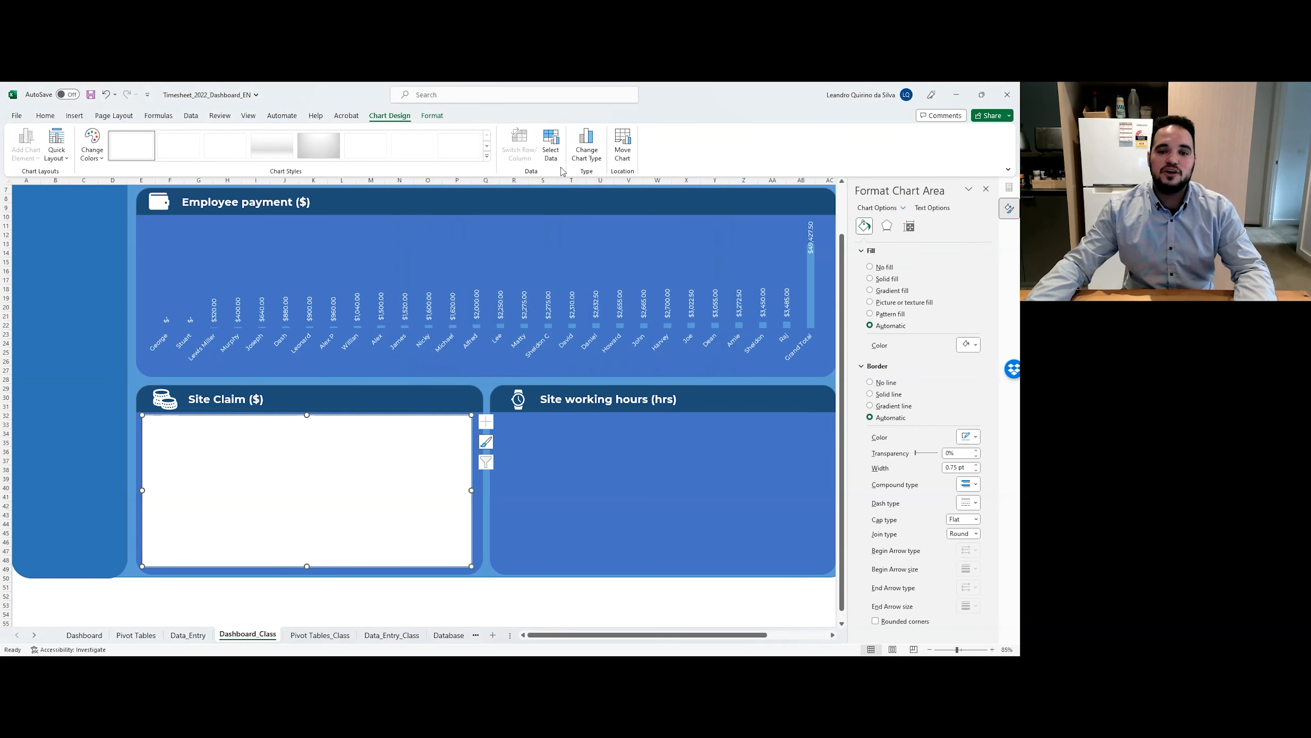
pyautogui.click(431, 116)
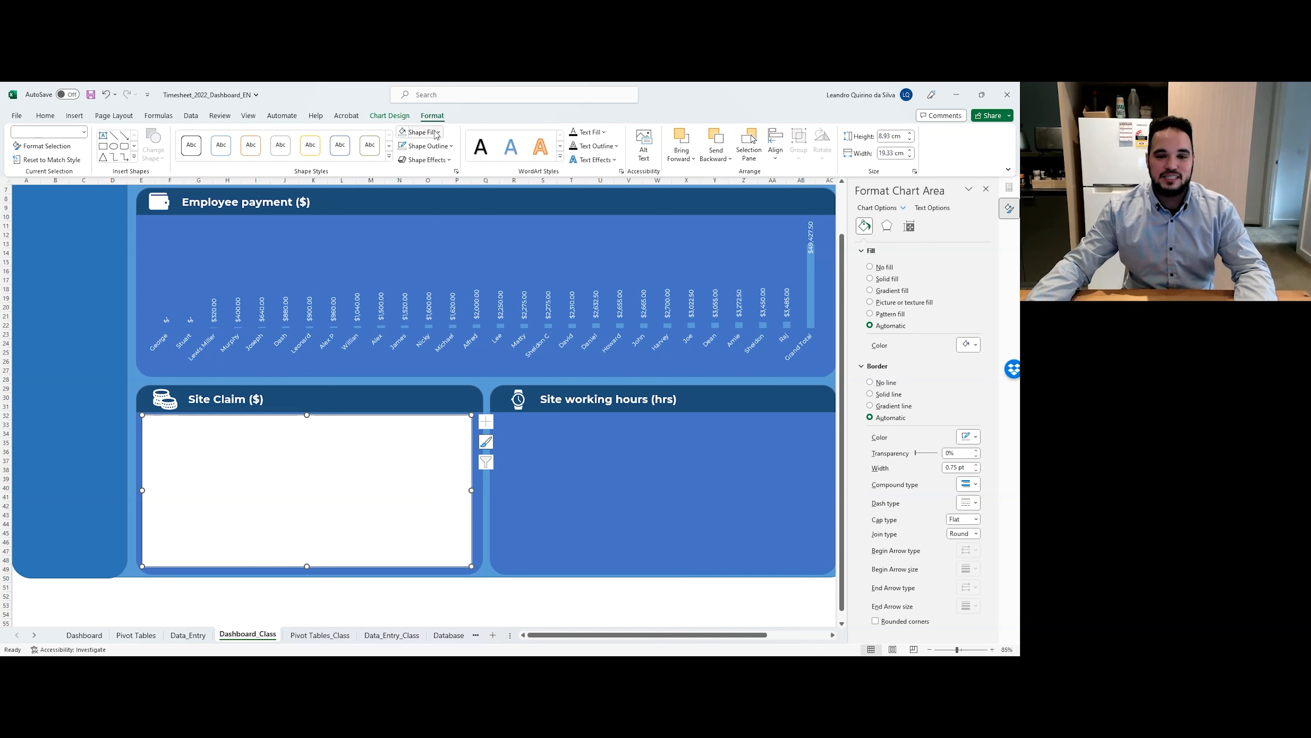
pyautogui.click(419, 131)
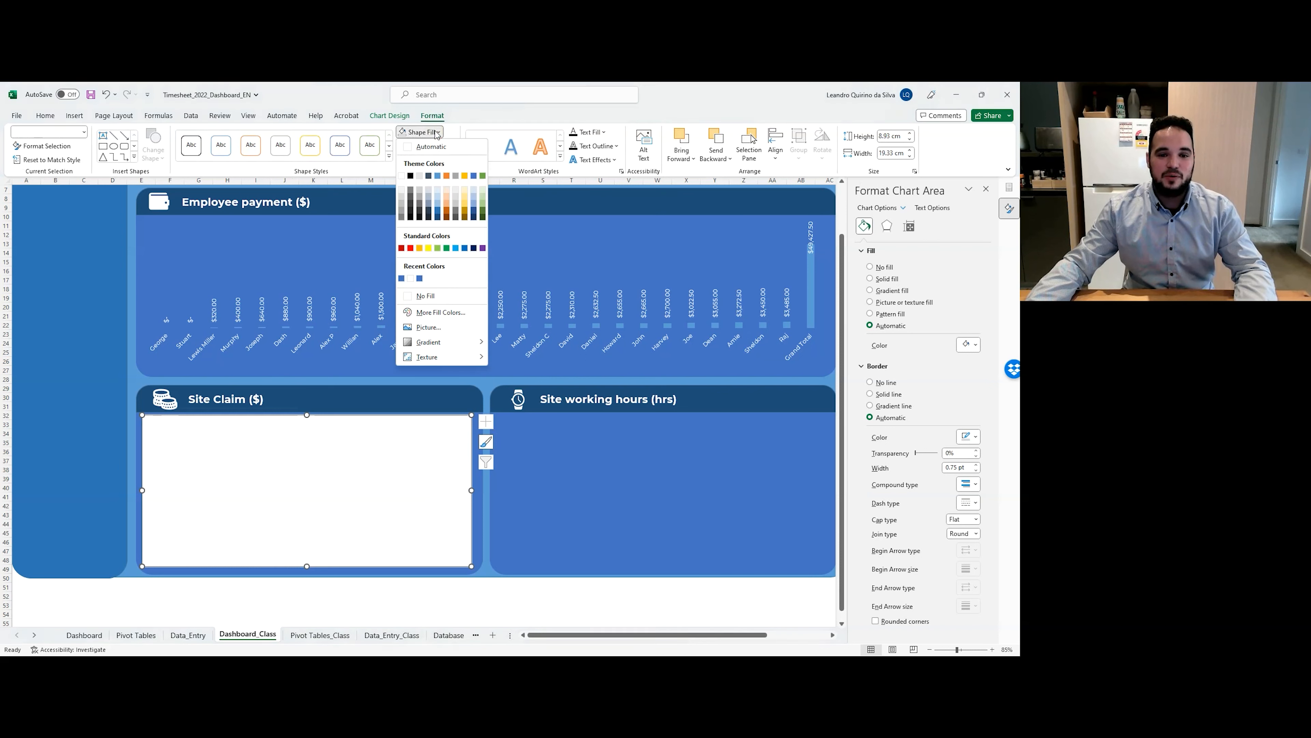
pyautogui.click(445, 295)
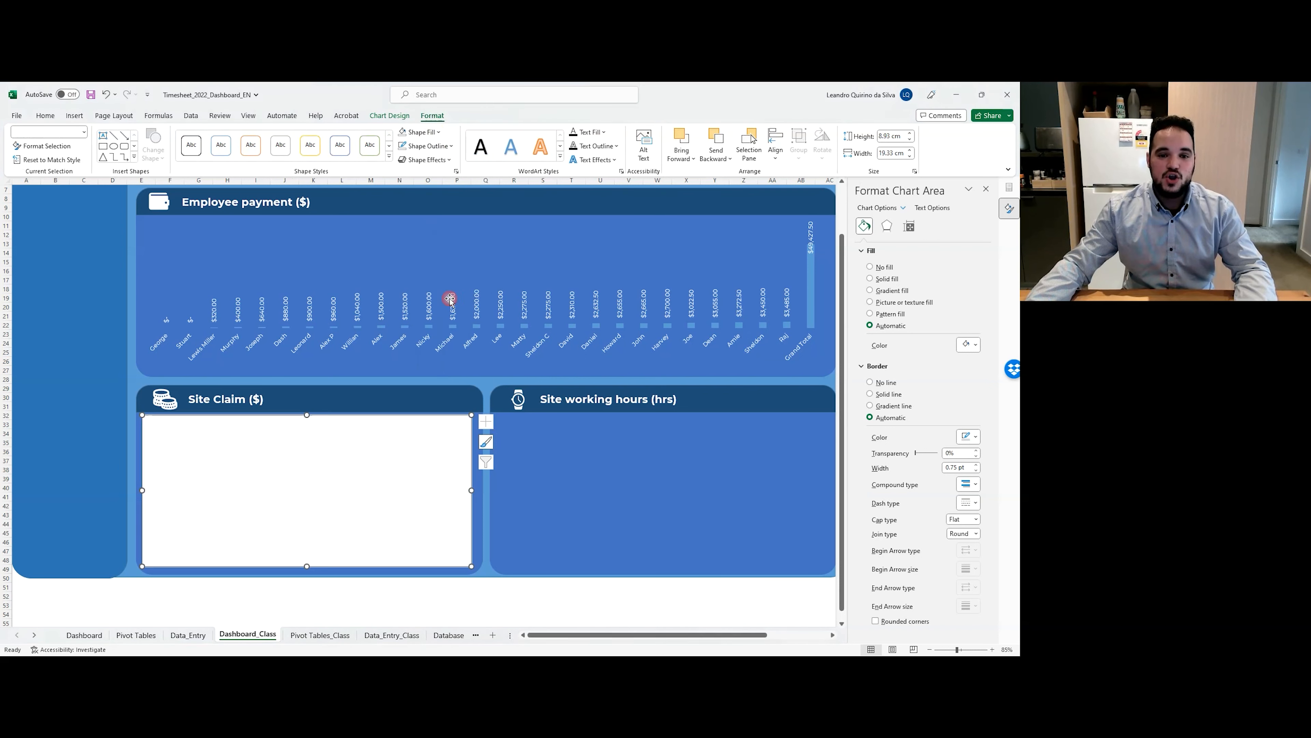
pyautogui.click(441, 146)
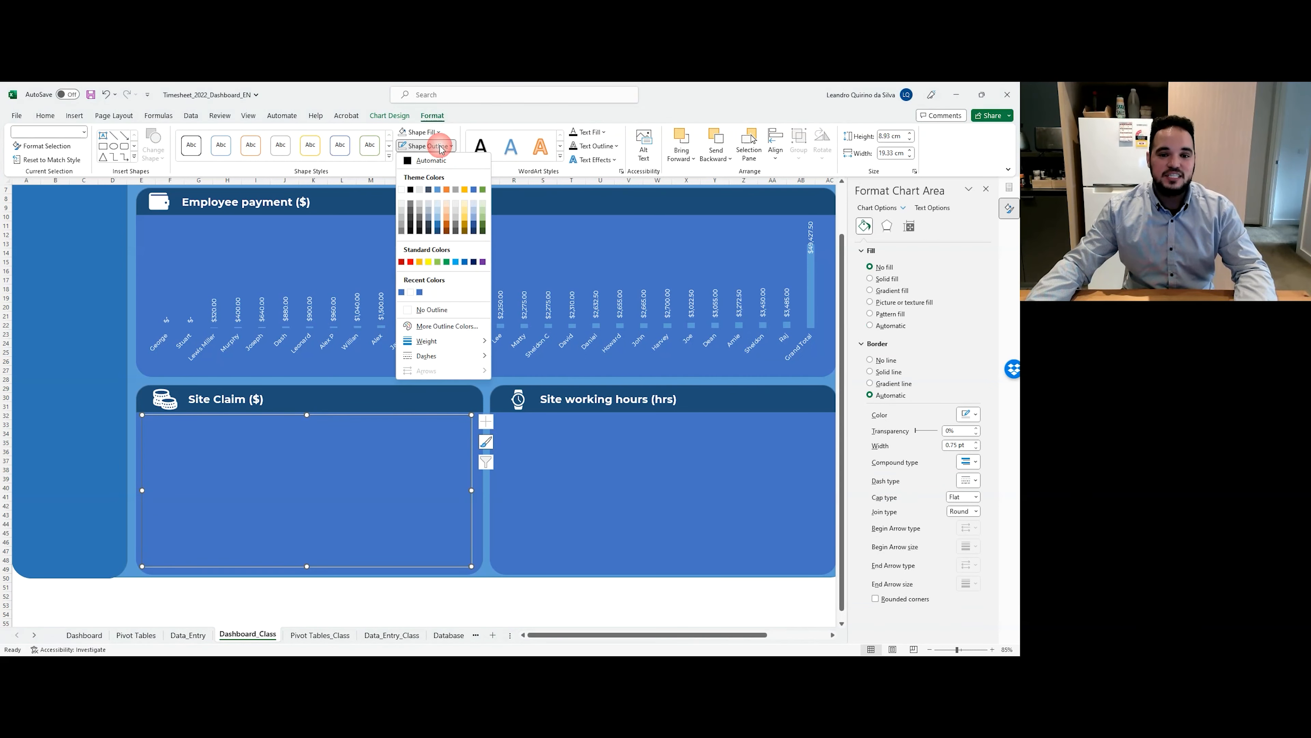
pyautogui.click(456, 314)
pyautogui.click(568, 535)
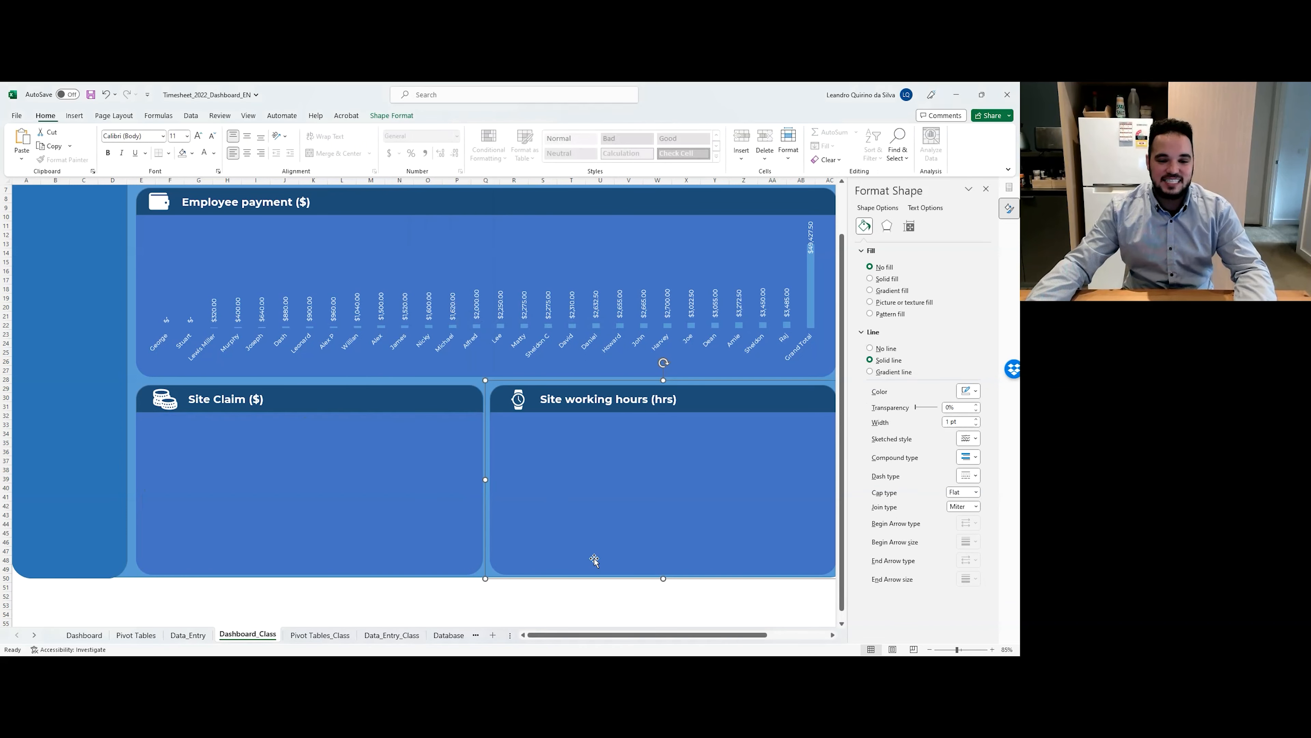
# Add a Site Claim series to the Site Claim ($) panel's chart, with values from 'Pivot Tables_Class'!$K$4:$K$7.
pyautogui.click(338, 515)
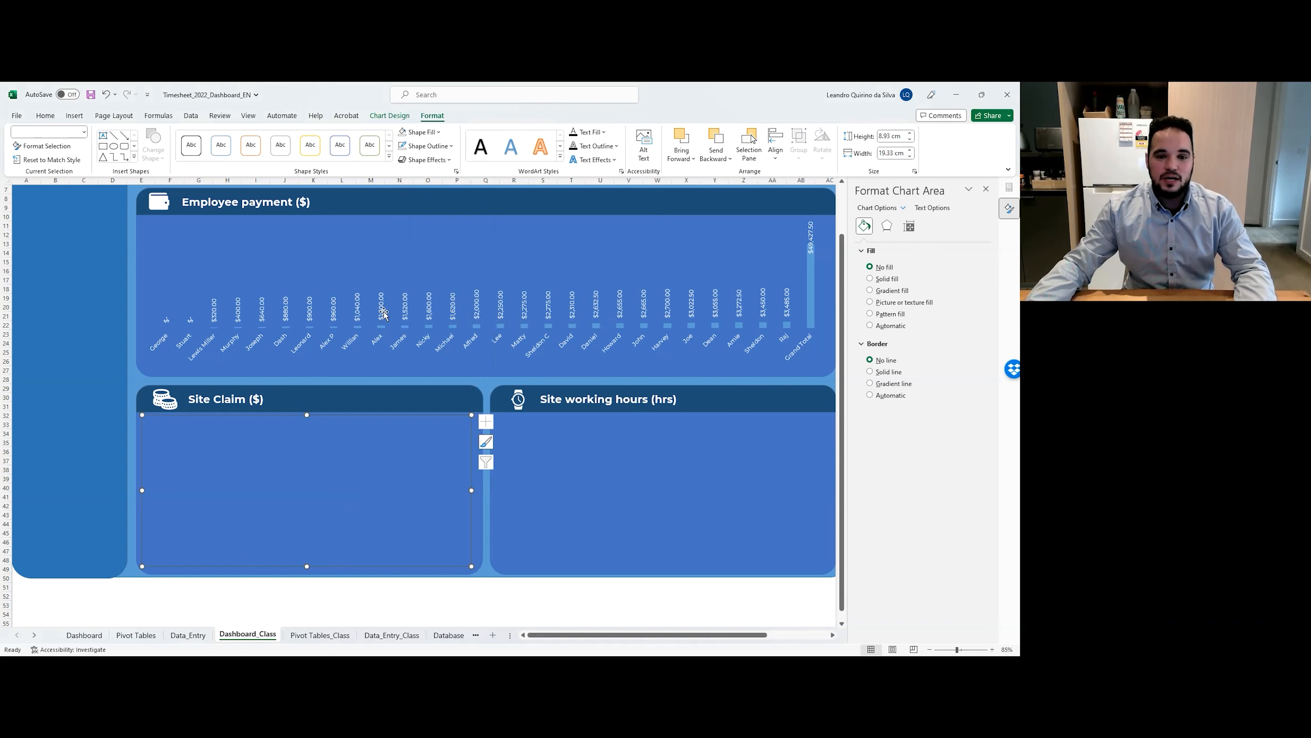
pyautogui.click(387, 116)
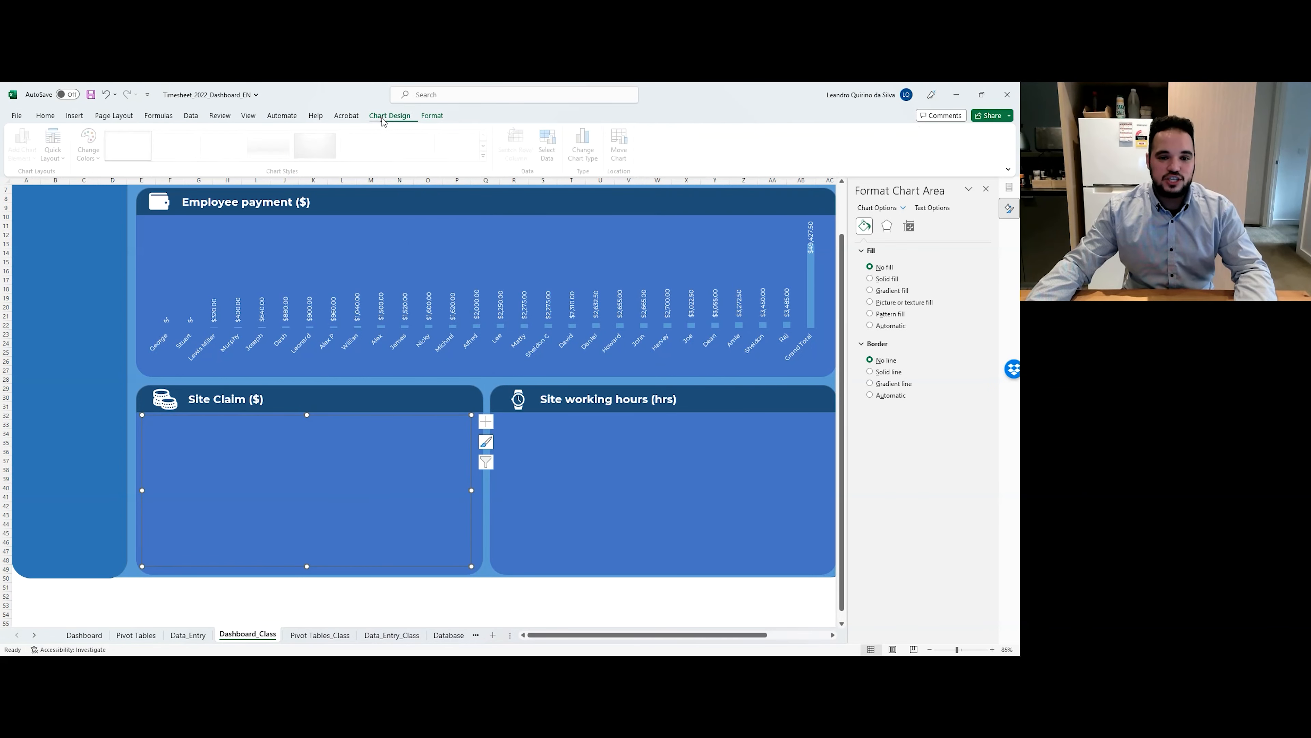
pyautogui.click(551, 145)
pyautogui.click(450, 272)
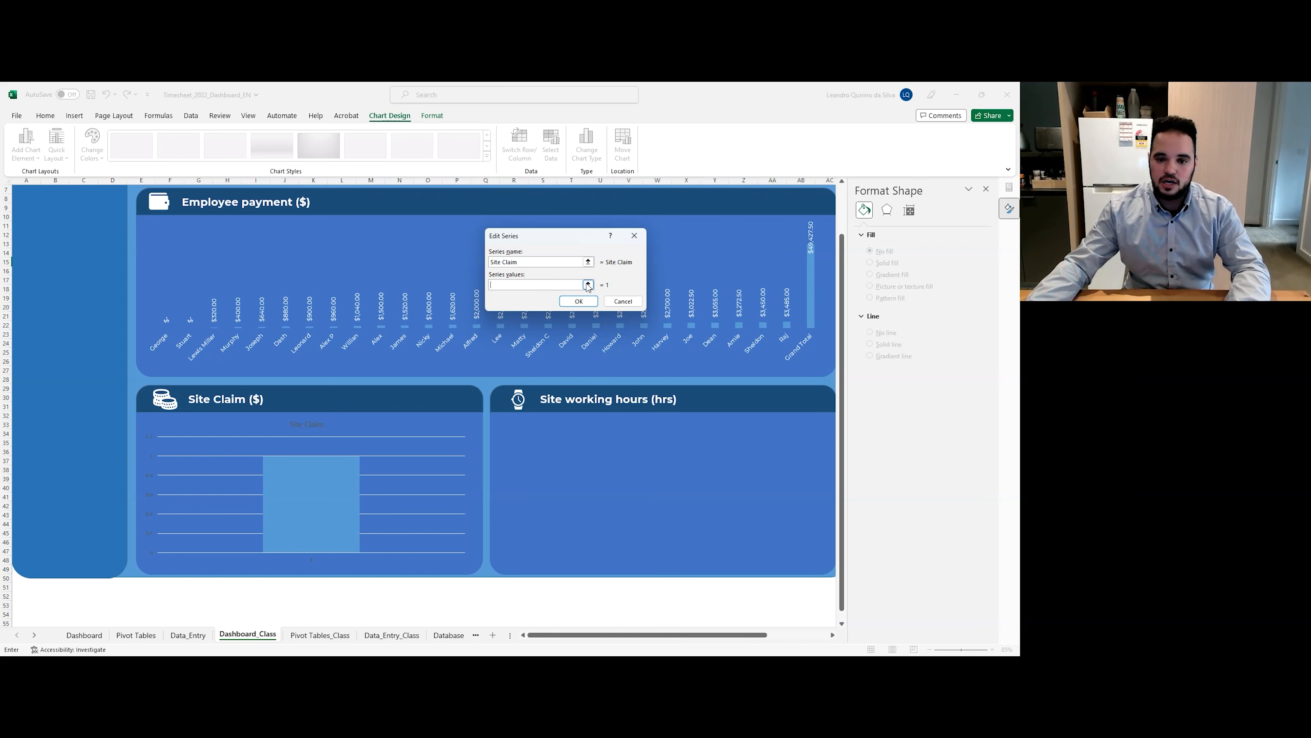
pyautogui.click(324, 637)
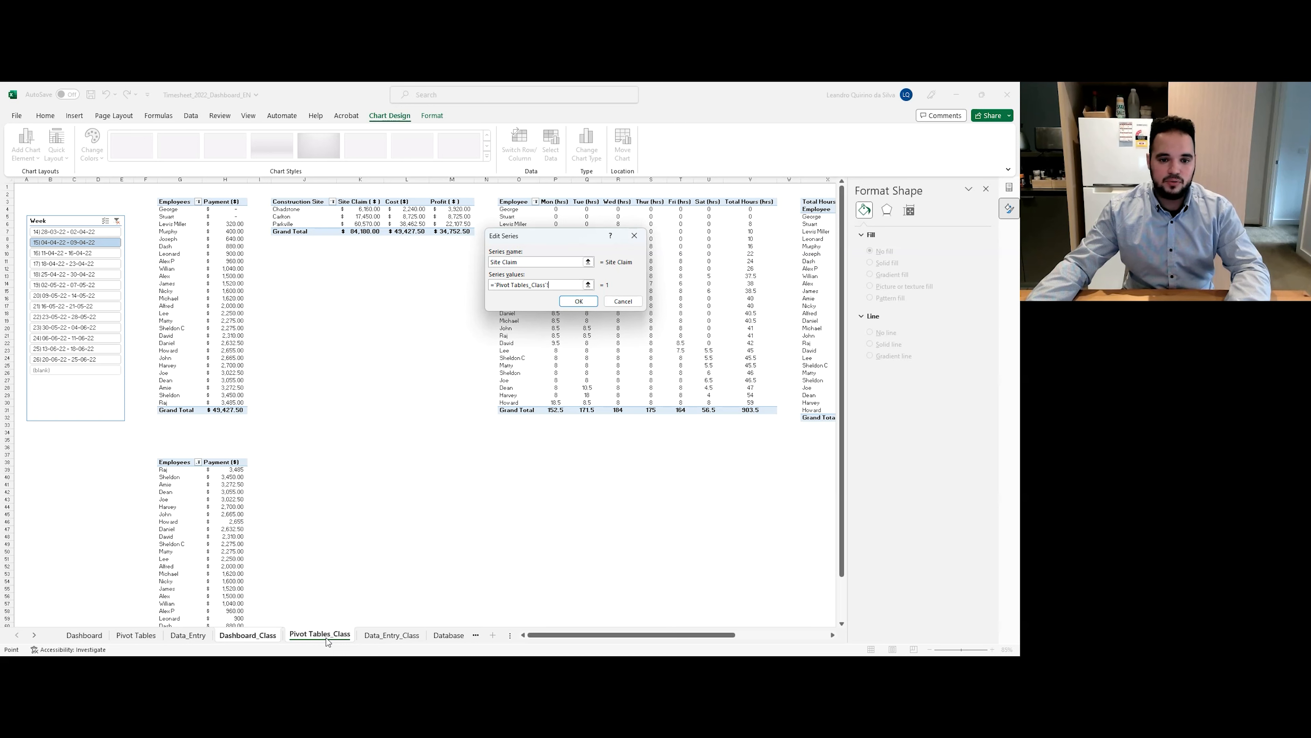
pyautogui.moveTo(557, 244); pyautogui.dragTo(629, 257)
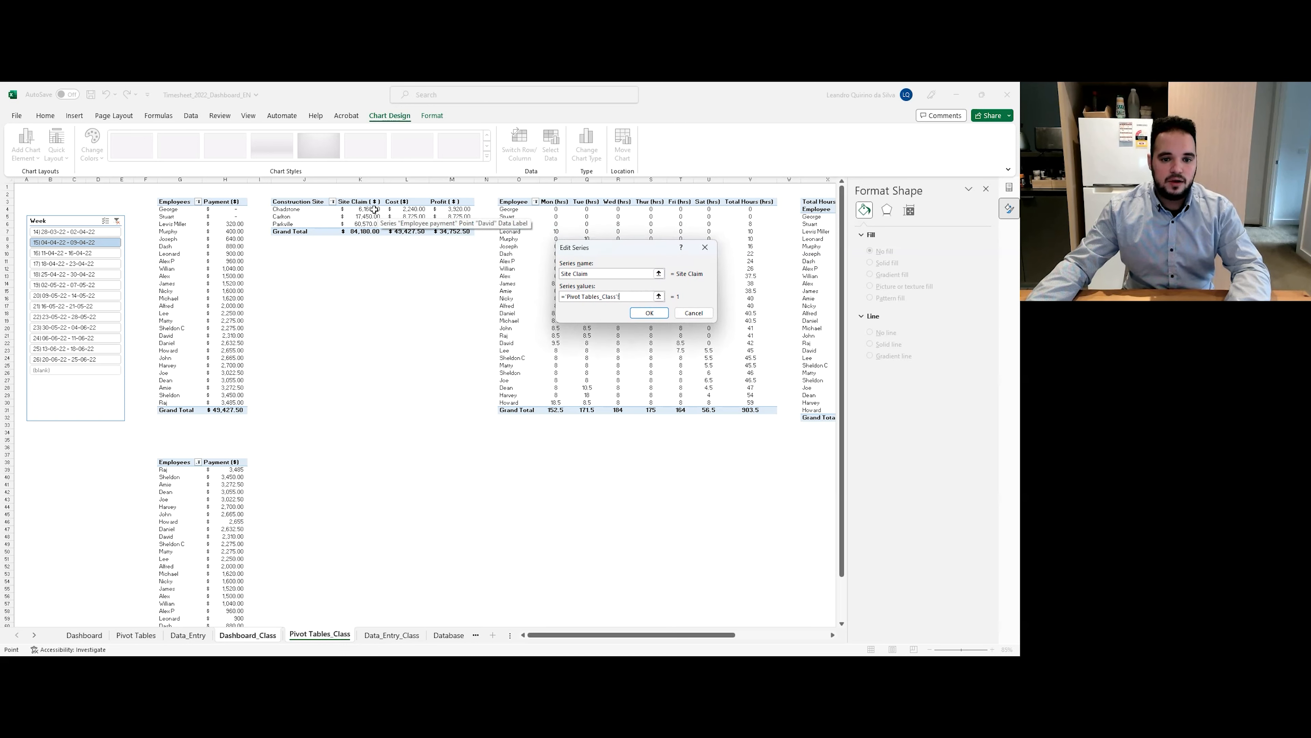
pyautogui.click(375, 210)
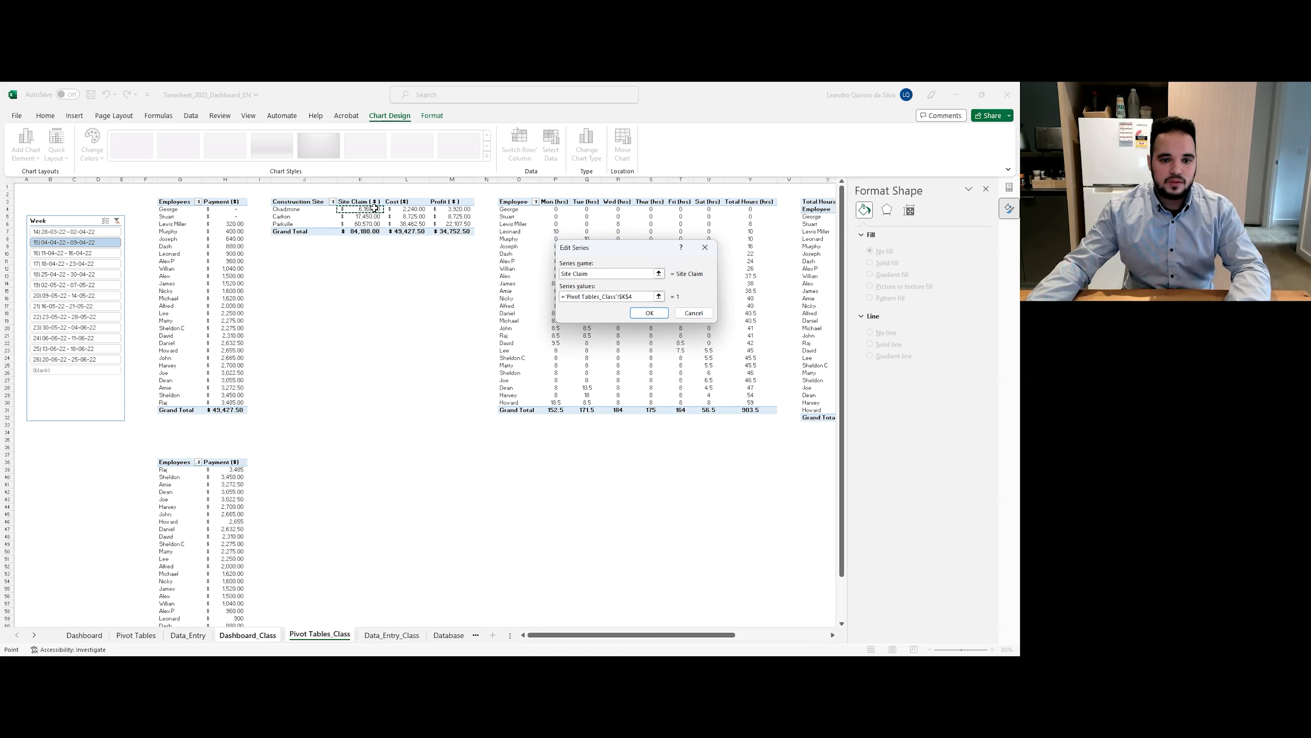
pyautogui.moveTo(375, 210); pyautogui.dragTo(369, 234)
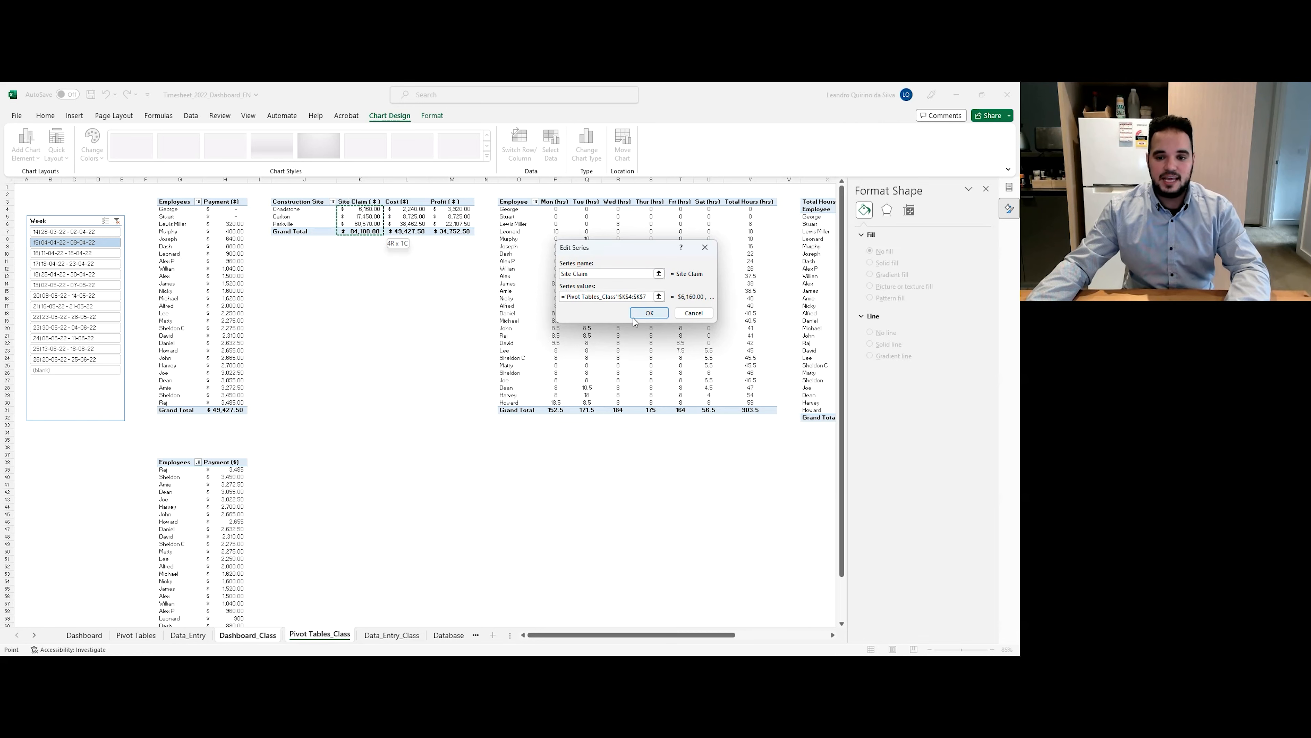
pyautogui.click(649, 314)
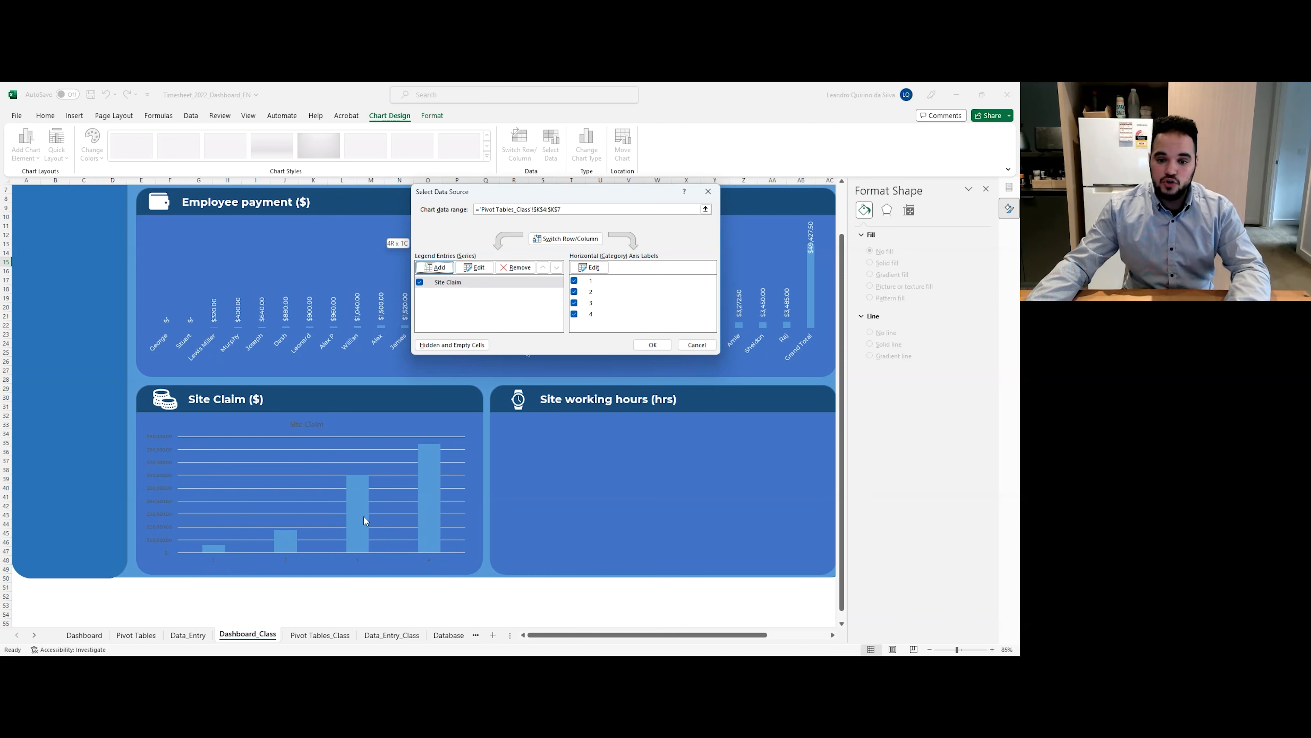
# Set the Site Claim ($) chart's horizontal axis labels to 'Pivot Tables_Class'!$J$4:$J$7 and apply the data source.
pyautogui.click(594, 268)
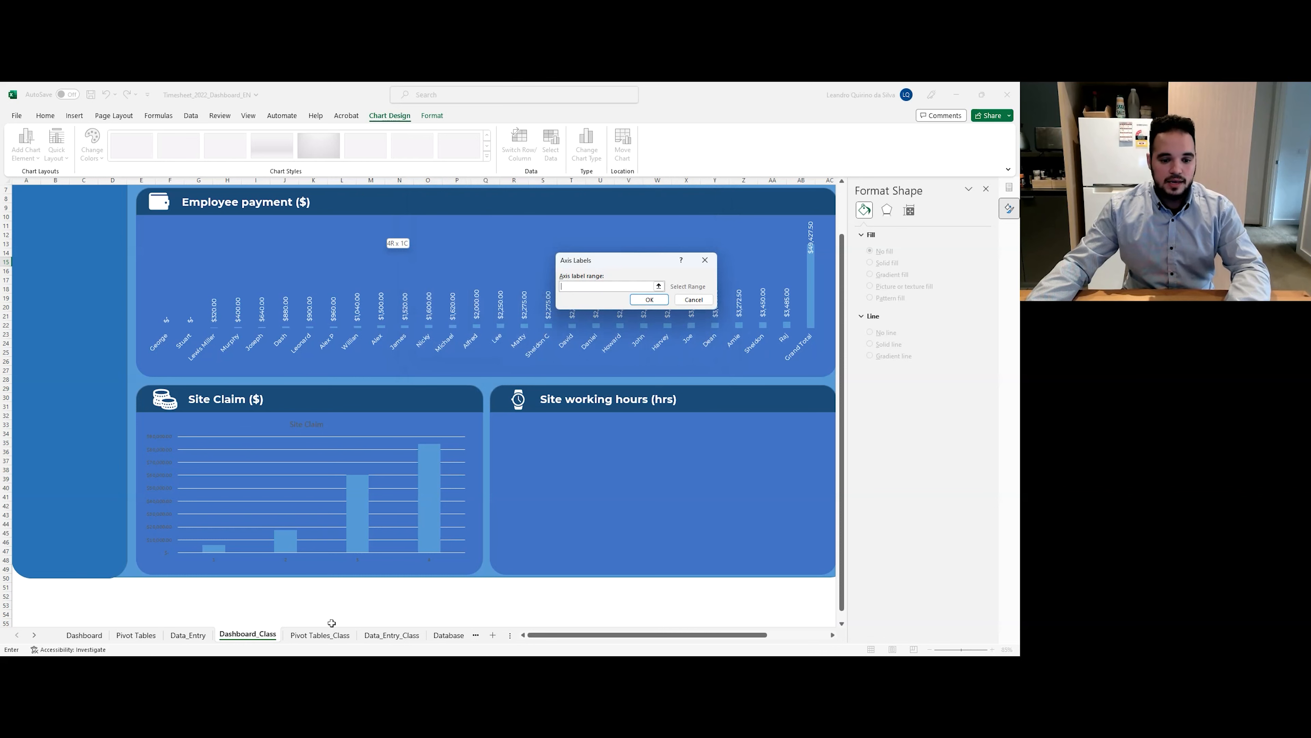
pyautogui.click(320, 635)
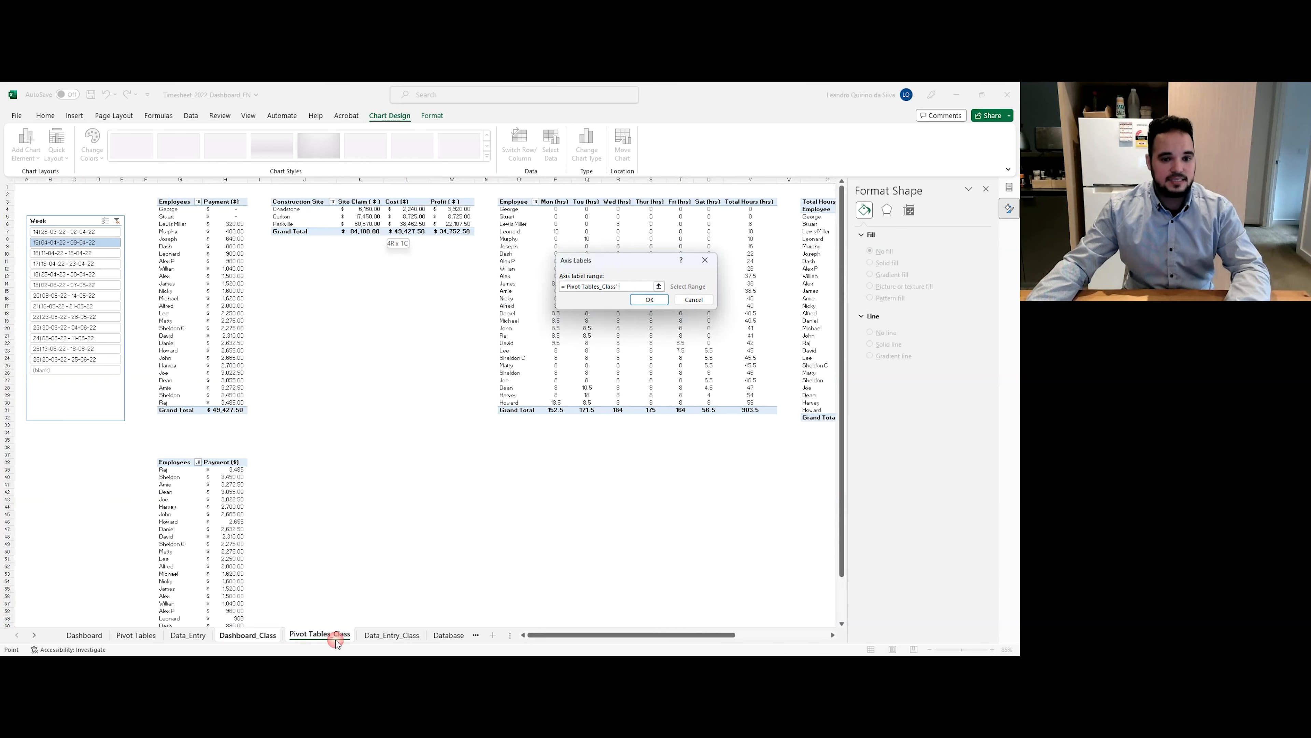
pyautogui.moveTo(295, 210); pyautogui.dragTo(304, 236)
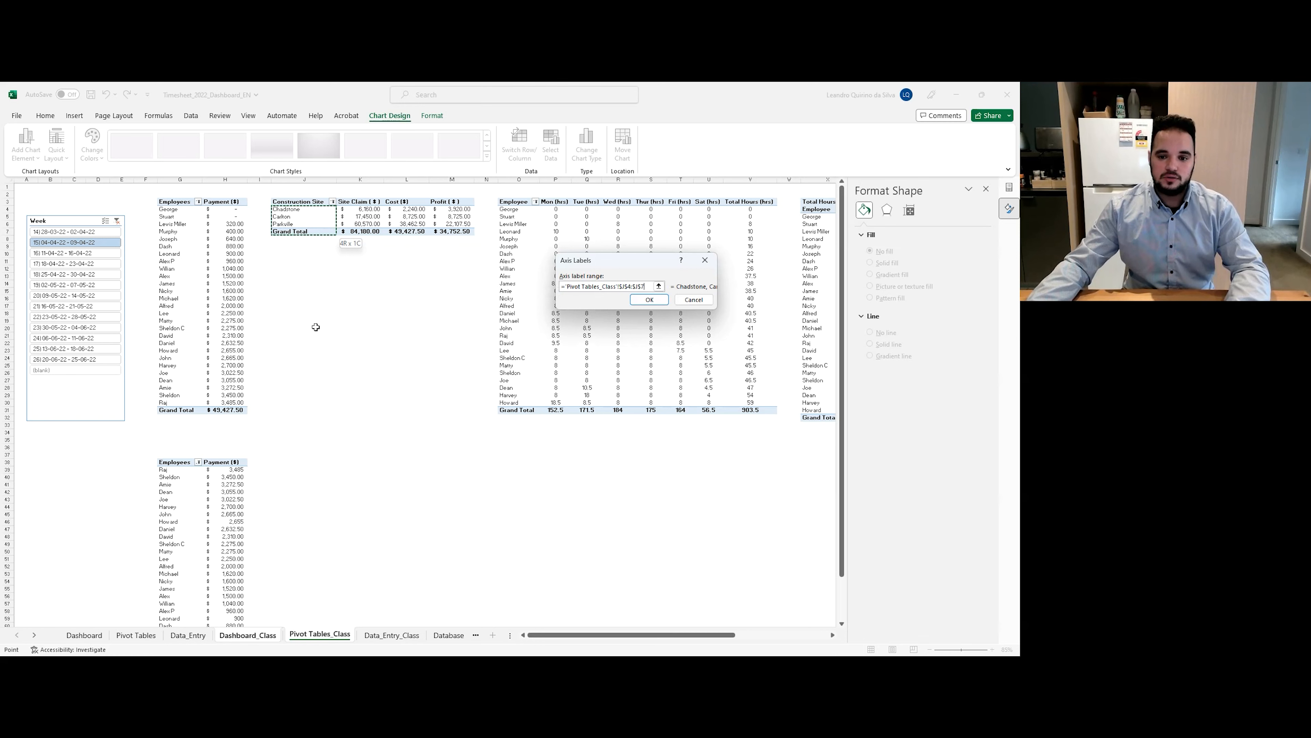
pyautogui.click(643, 300)
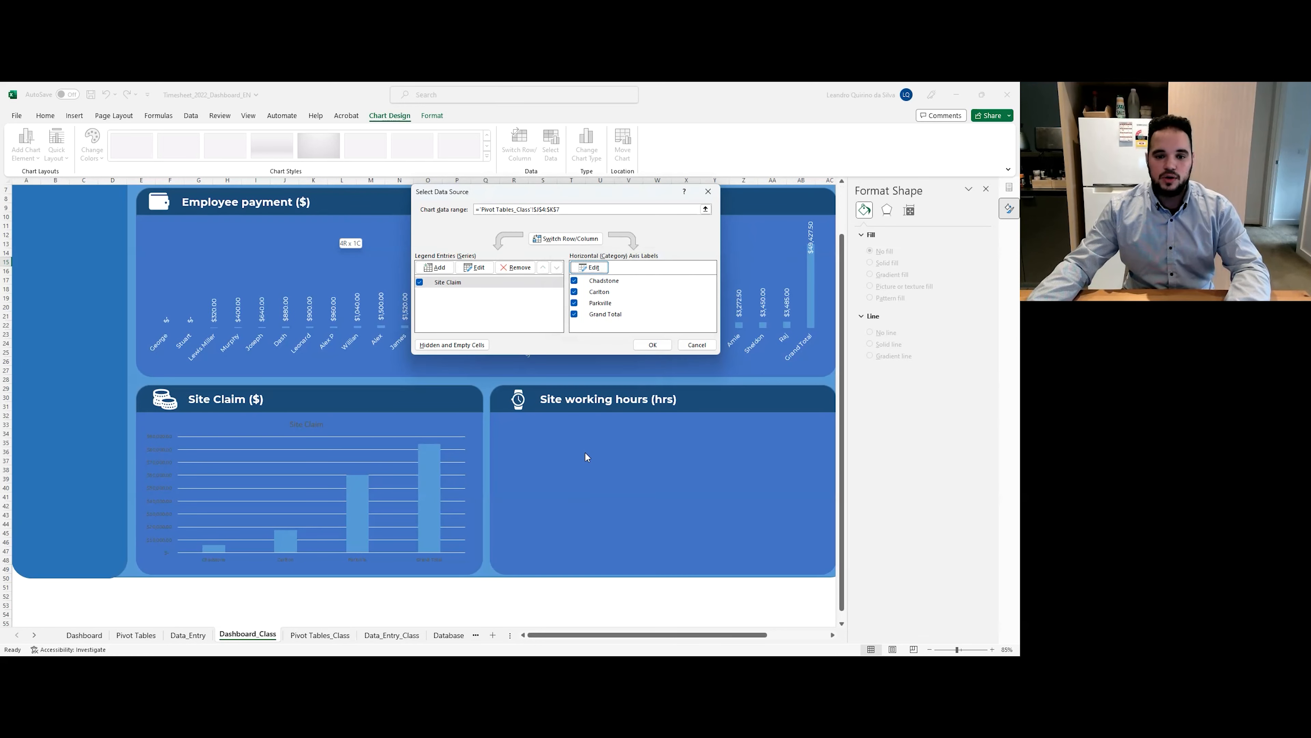
pyautogui.click(653, 345)
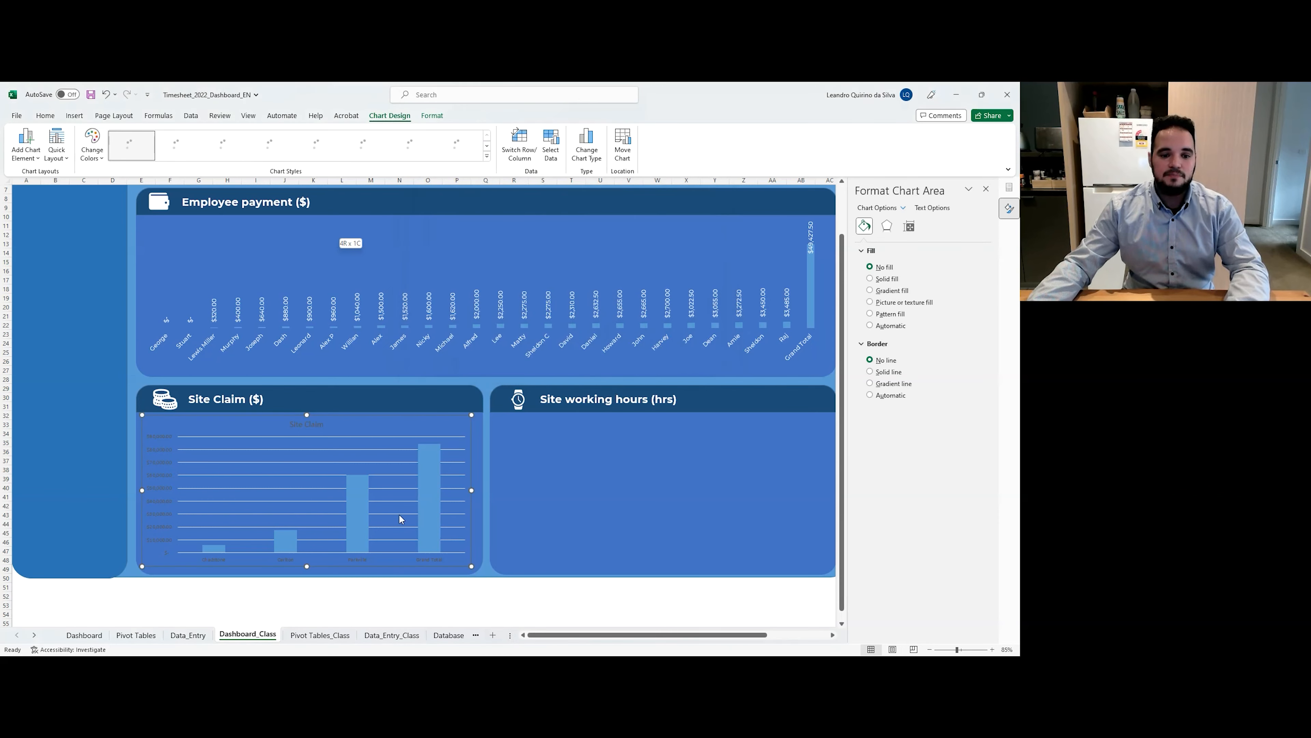
# Delete the title of the chart in the Site Claim ($) panel and deselect the chart.
pyautogui.click(318, 428)
pyautogui.press('Delete')
pyautogui.click(319, 429)
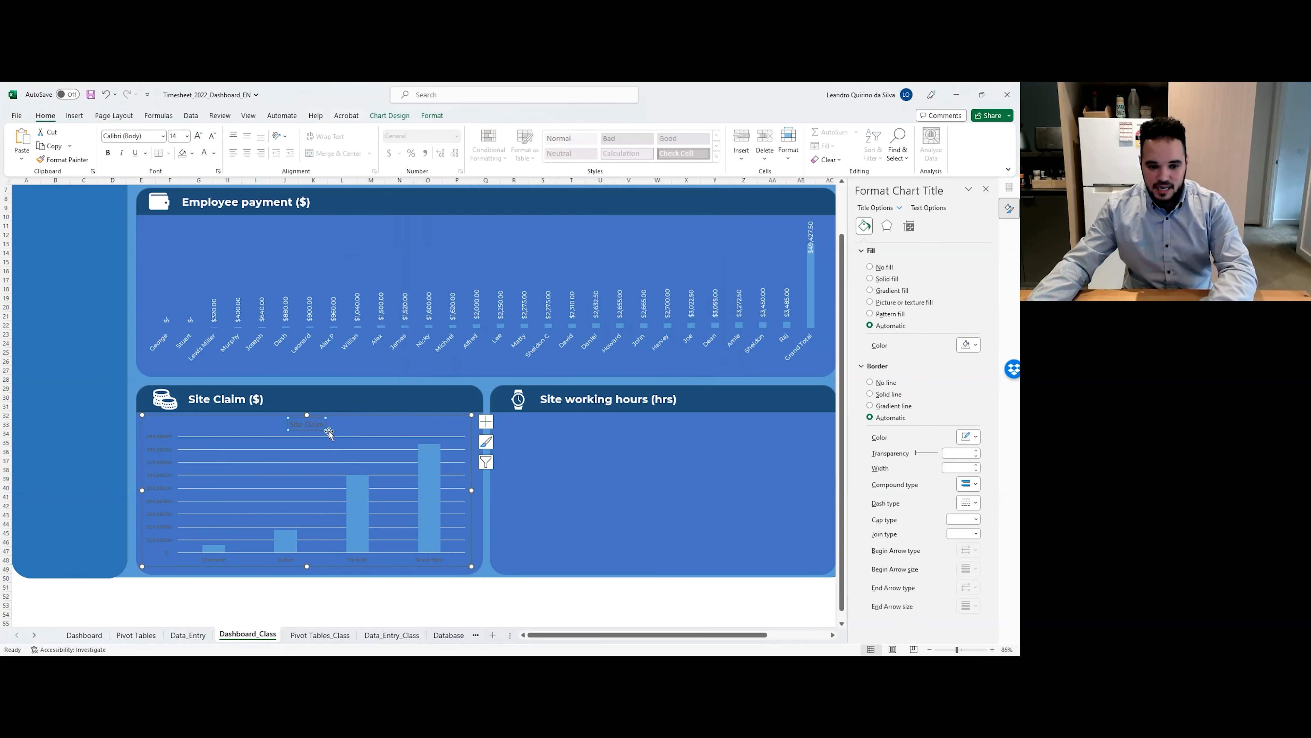
pyautogui.press('Delete')
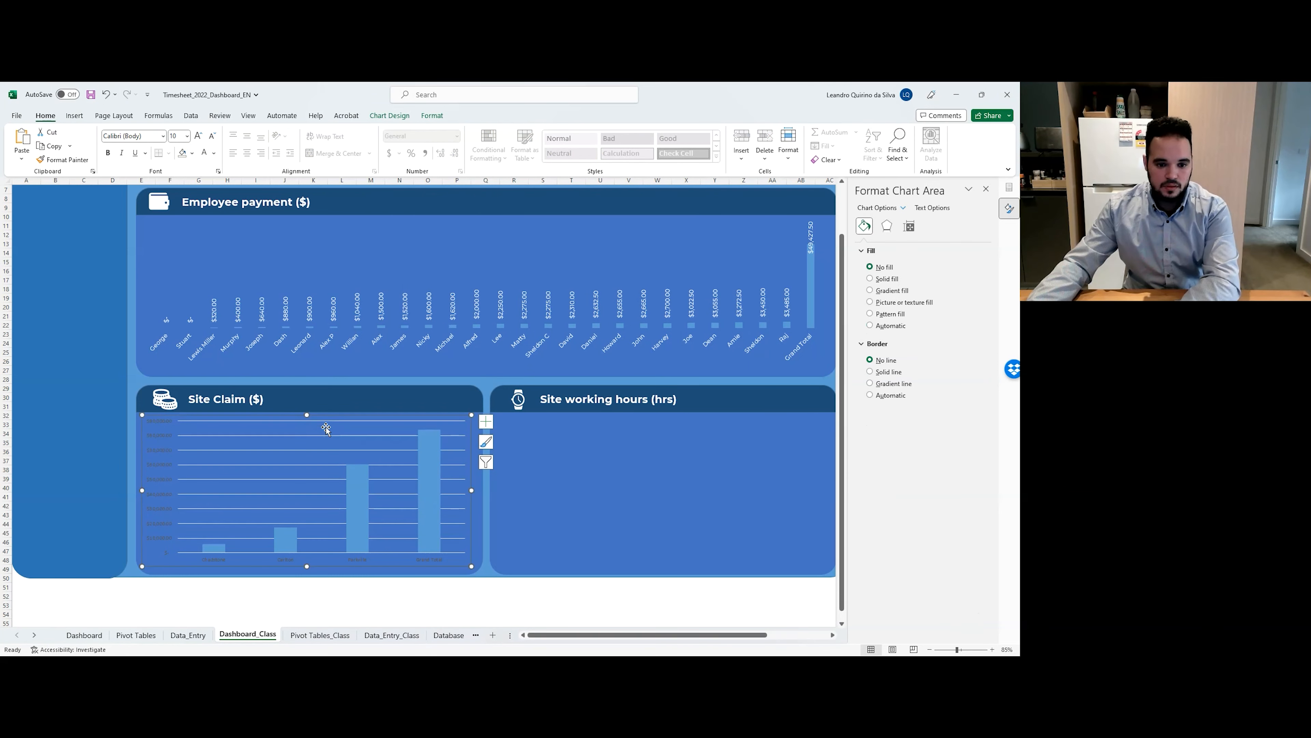
pyautogui.click(314, 438)
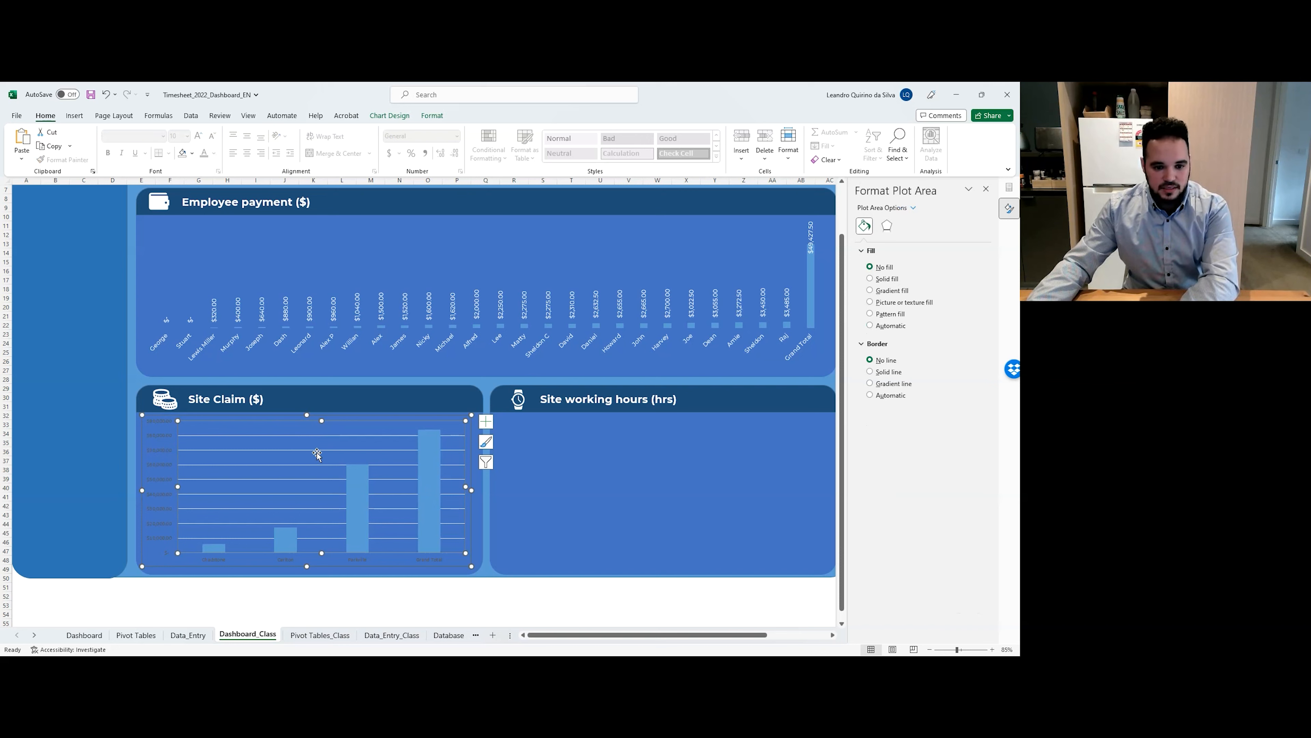
pyautogui.click(316, 453)
pyautogui.click(679, 499)
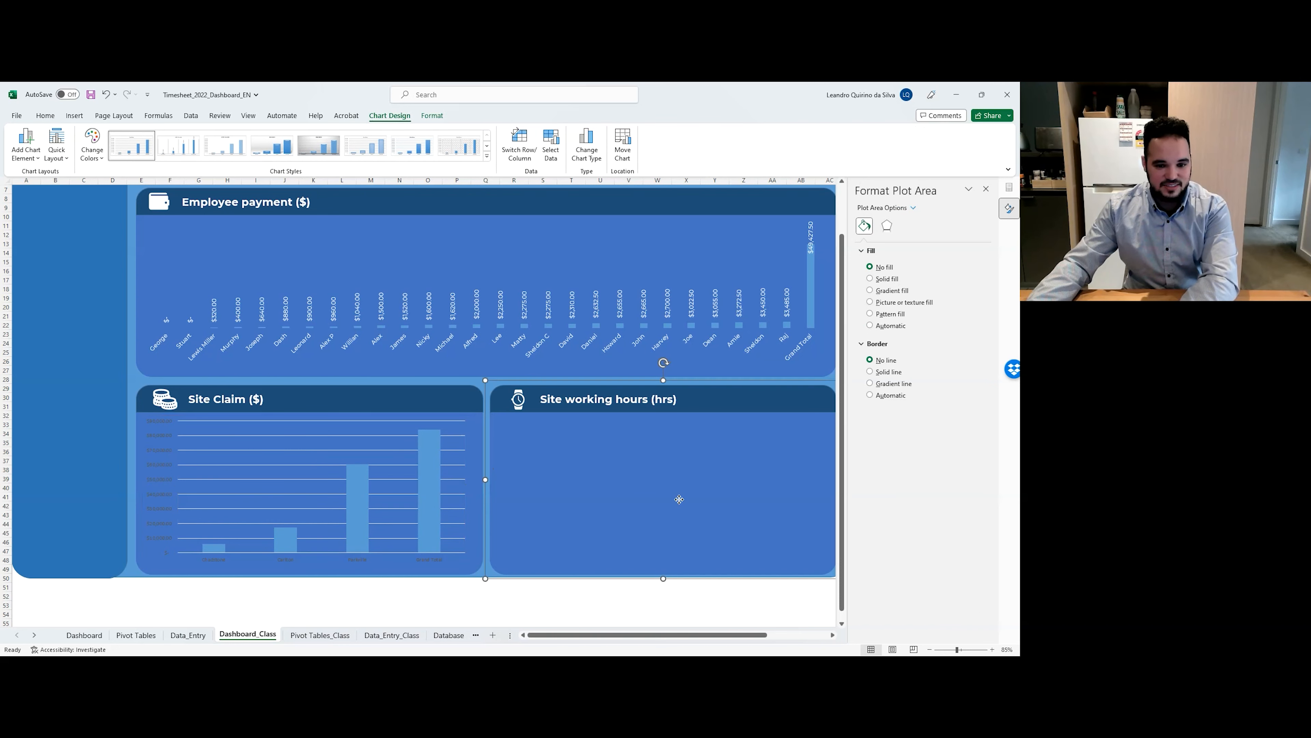
# Delete the vertical value axis of the Site Claim ($) chart.
pyautogui.click(376, 437)
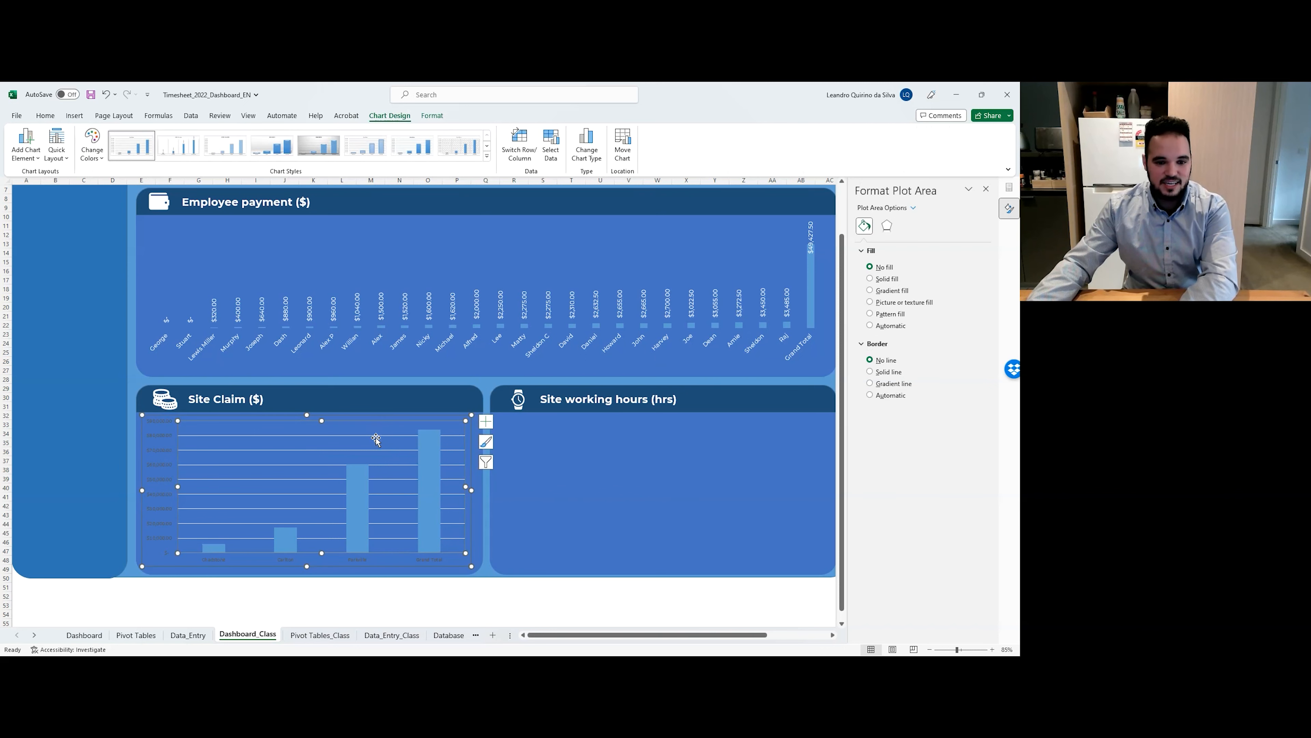
pyautogui.click(604, 470)
pyautogui.click(161, 445)
pyautogui.click(166, 436)
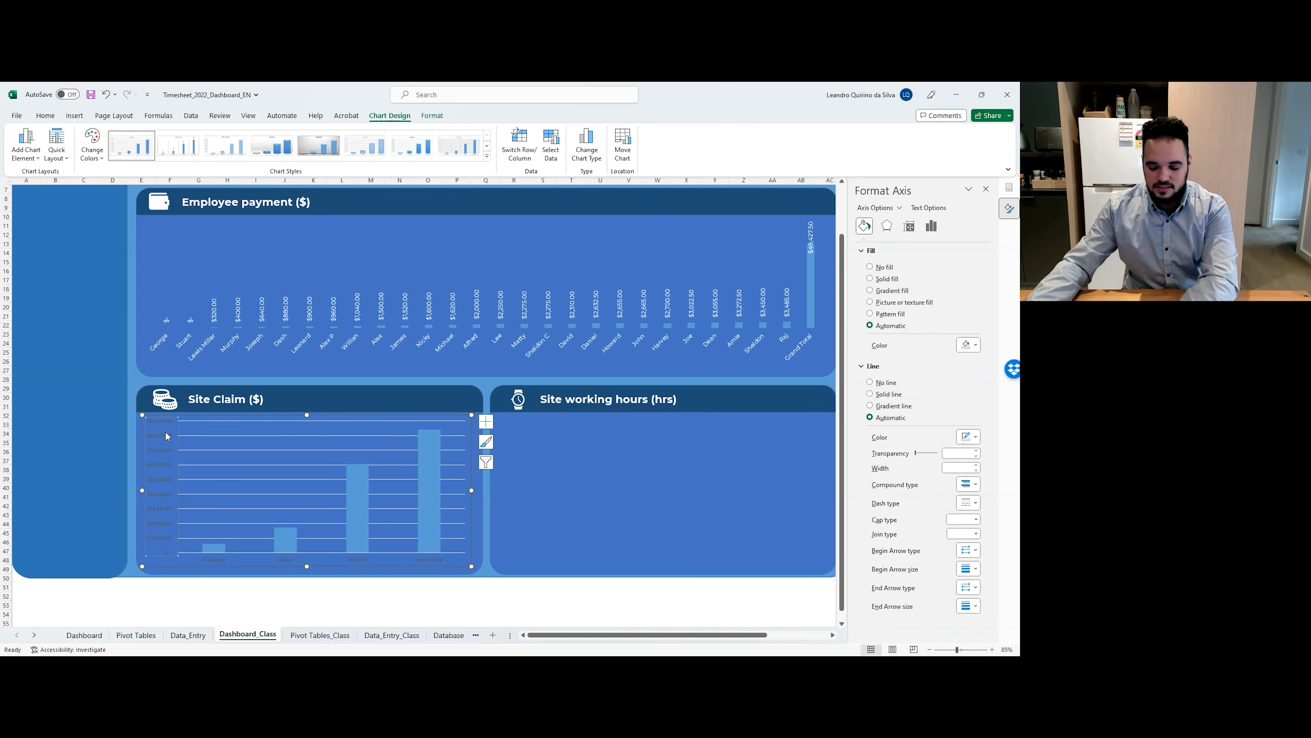
pyautogui.press('Delete')
pyautogui.click(183, 440)
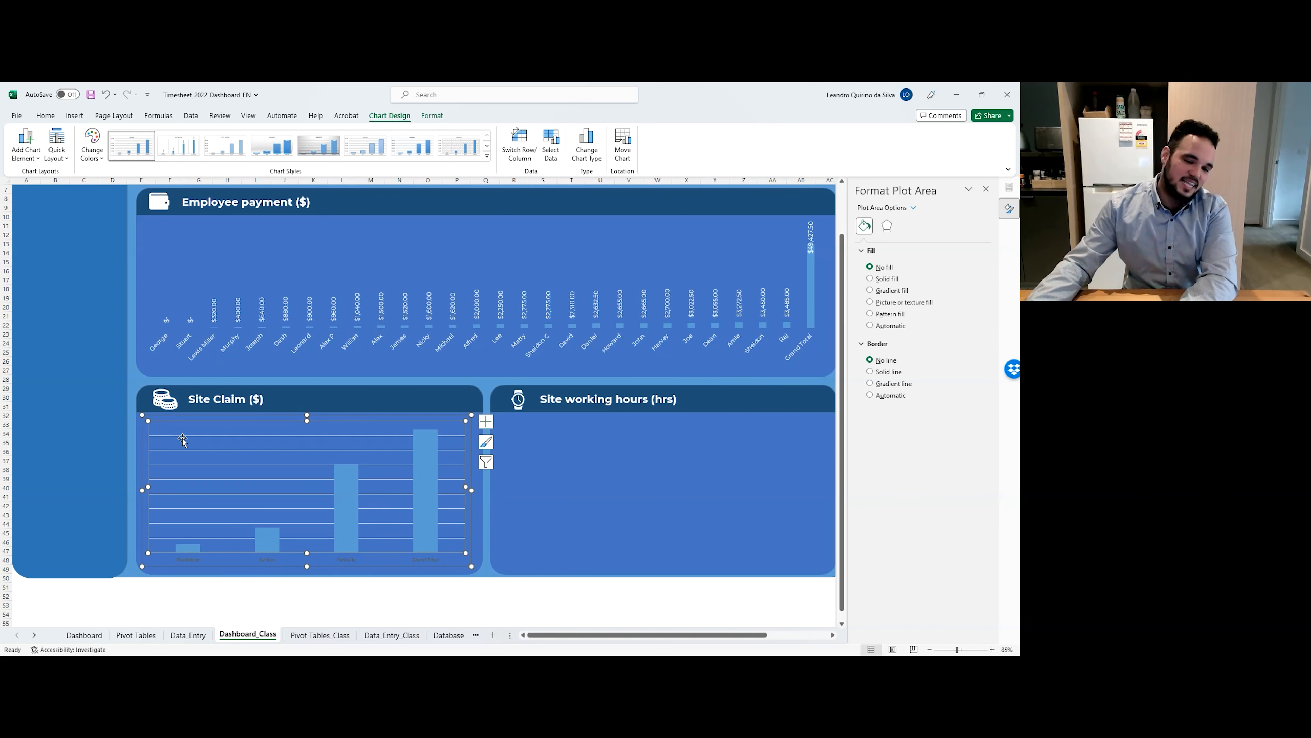
pyautogui.click(568, 489)
# Remove the gridlines from the Site Claim ($) chart.
pyautogui.click(314, 433)
pyautogui.click(485, 422)
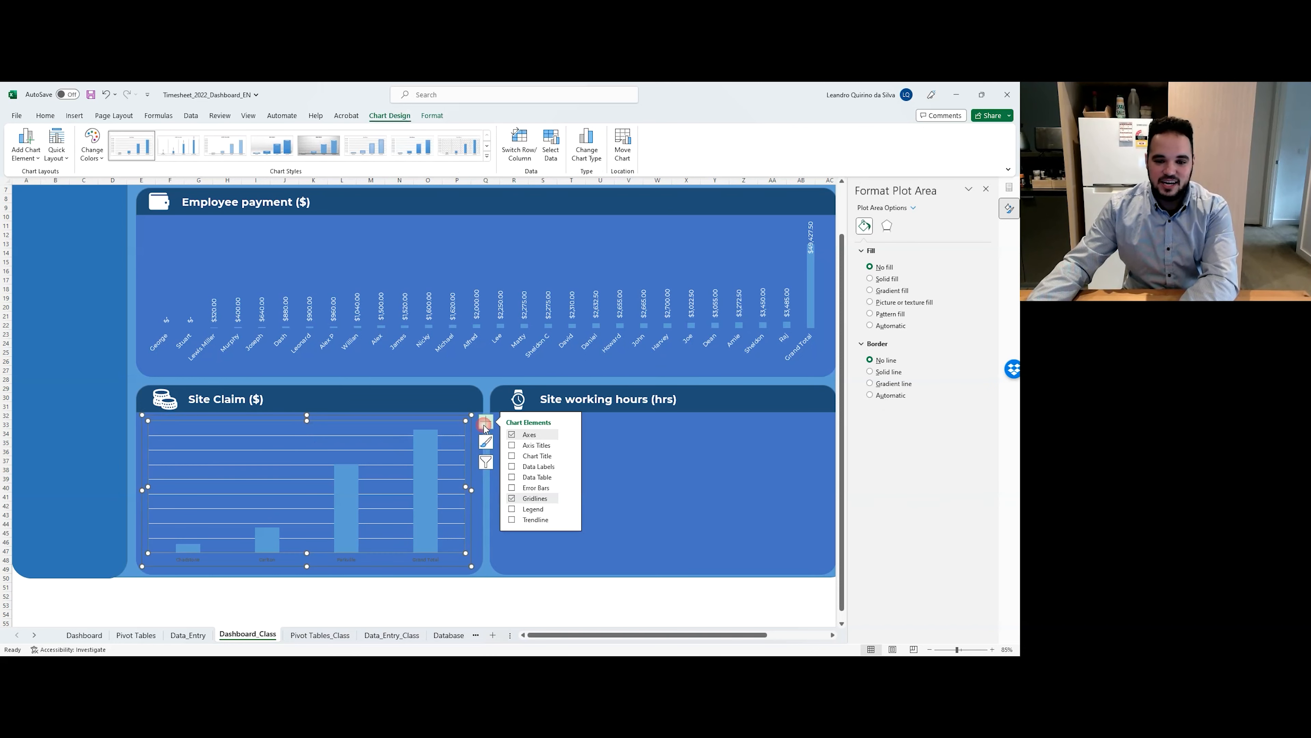
pyautogui.click(509, 498)
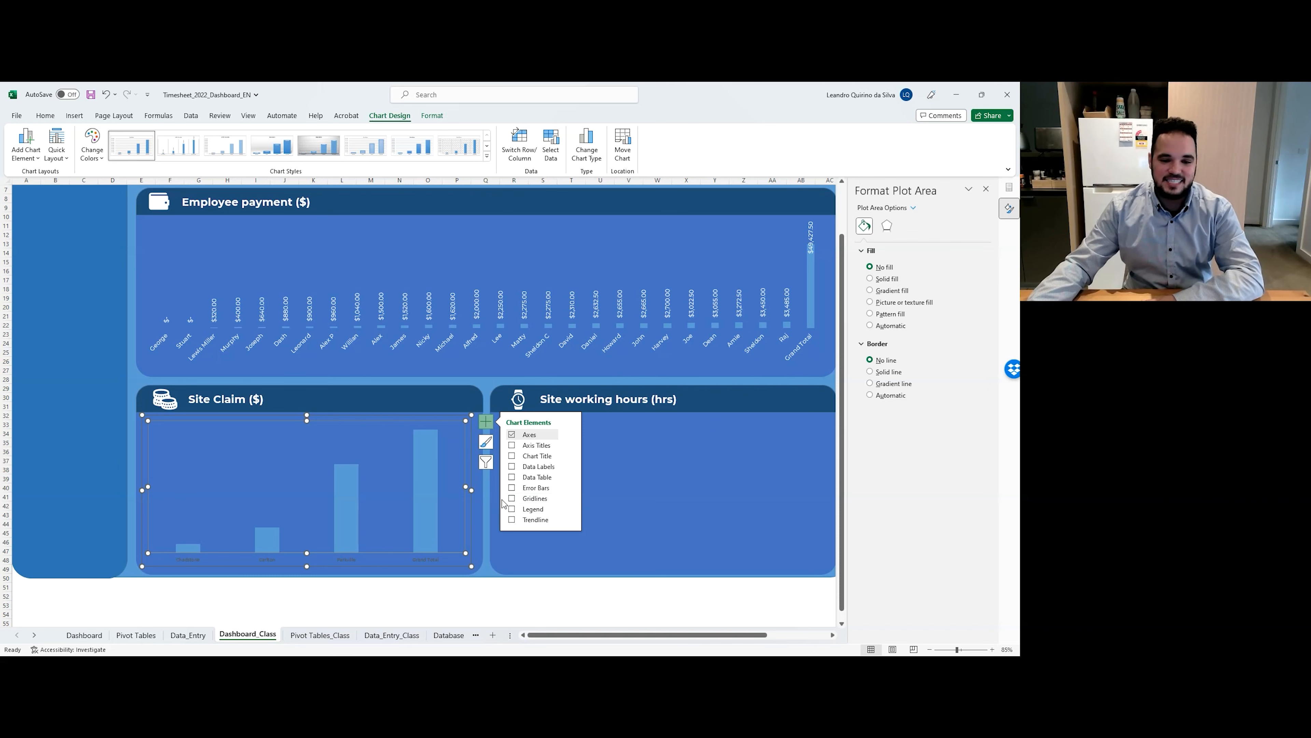
pyautogui.click(511, 478)
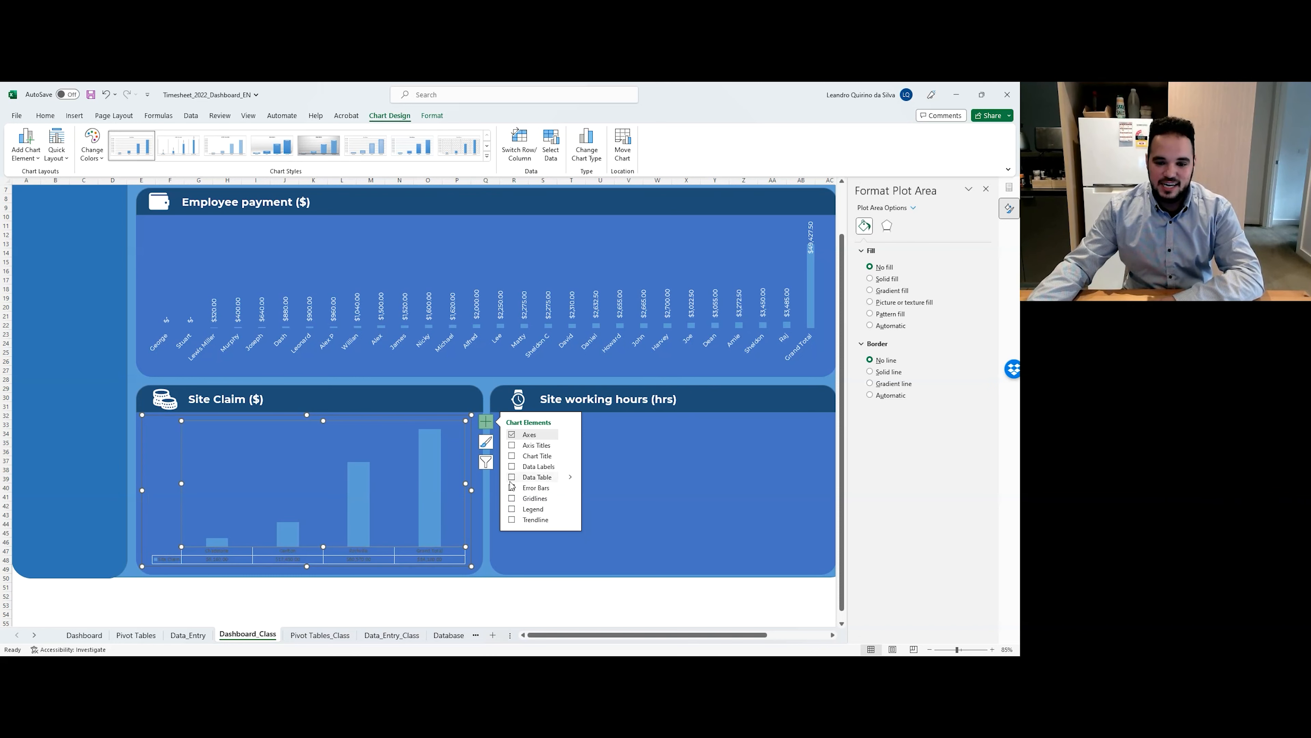
pyautogui.click(513, 498)
pyautogui.click(512, 499)
pyautogui.click(512, 499)
pyautogui.click(513, 499)
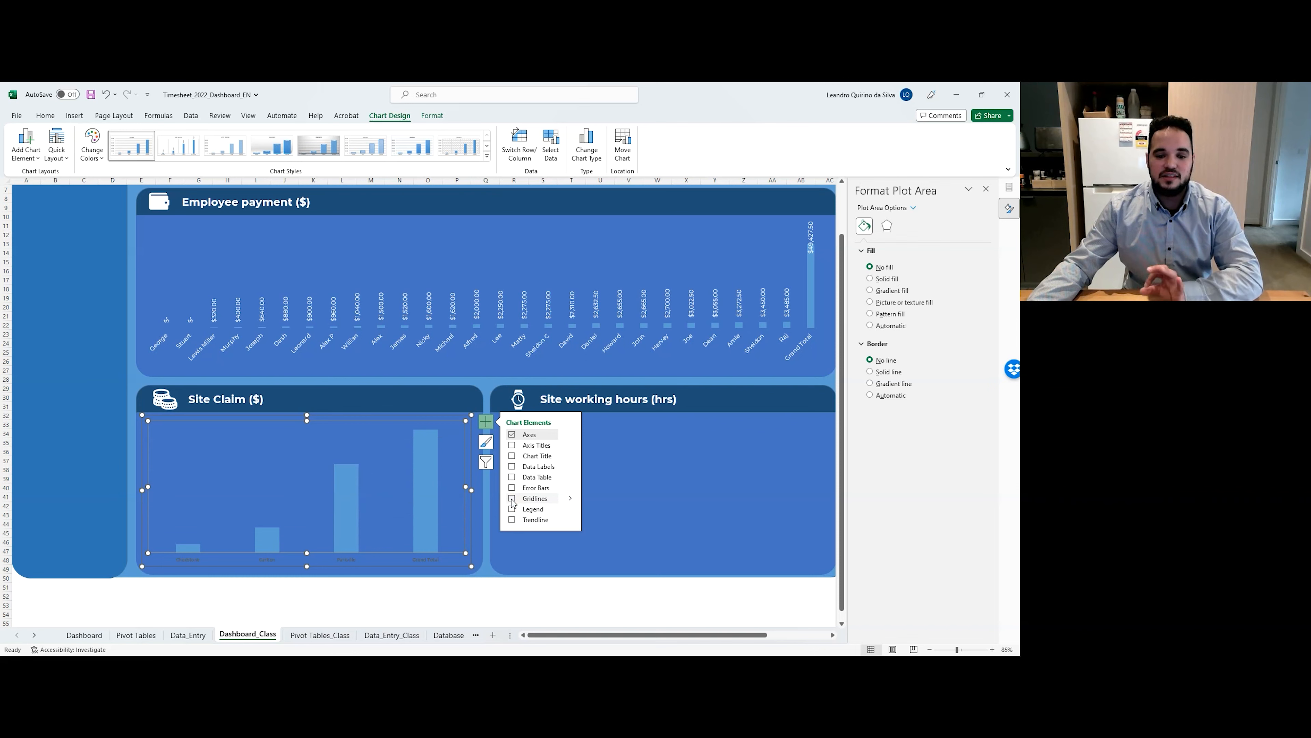
pyautogui.click(645, 475)
# Add data labels to the columns of the Site Claim ($) chart.
pyautogui.click(441, 449)
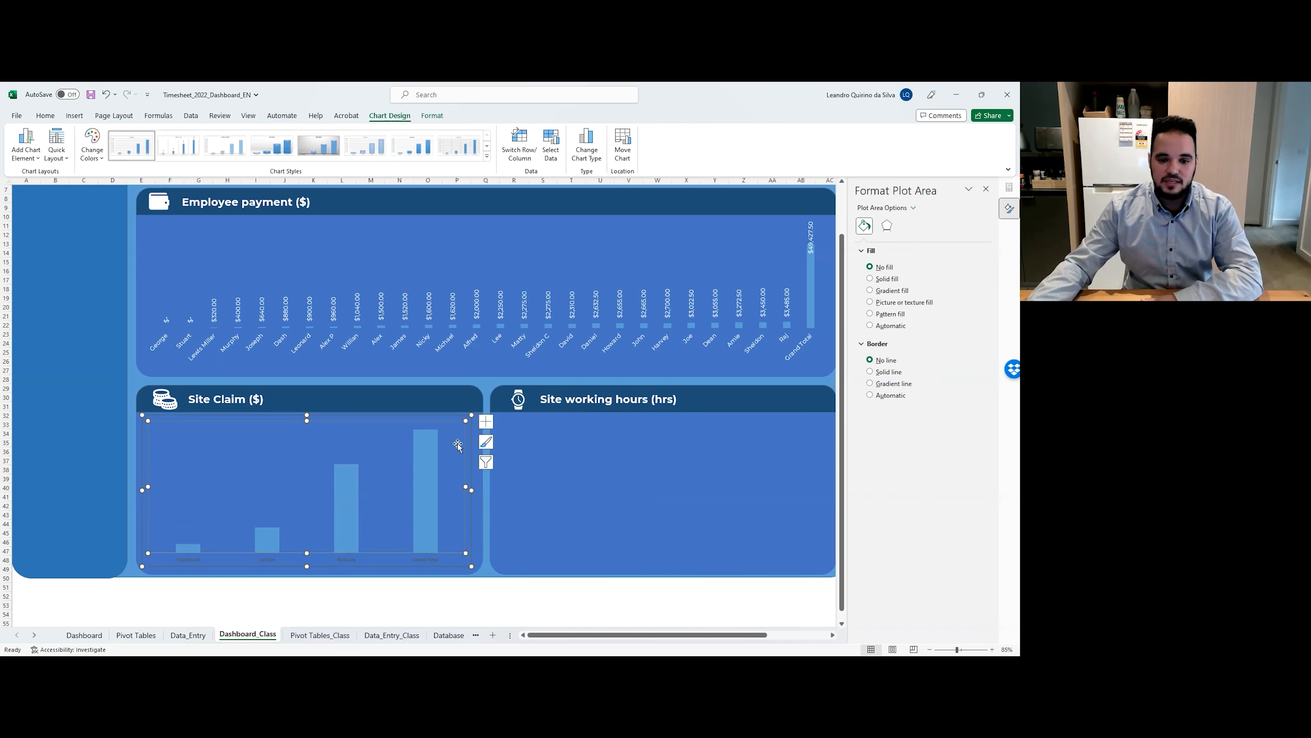
pyautogui.click(486, 421)
pyautogui.click(511, 479)
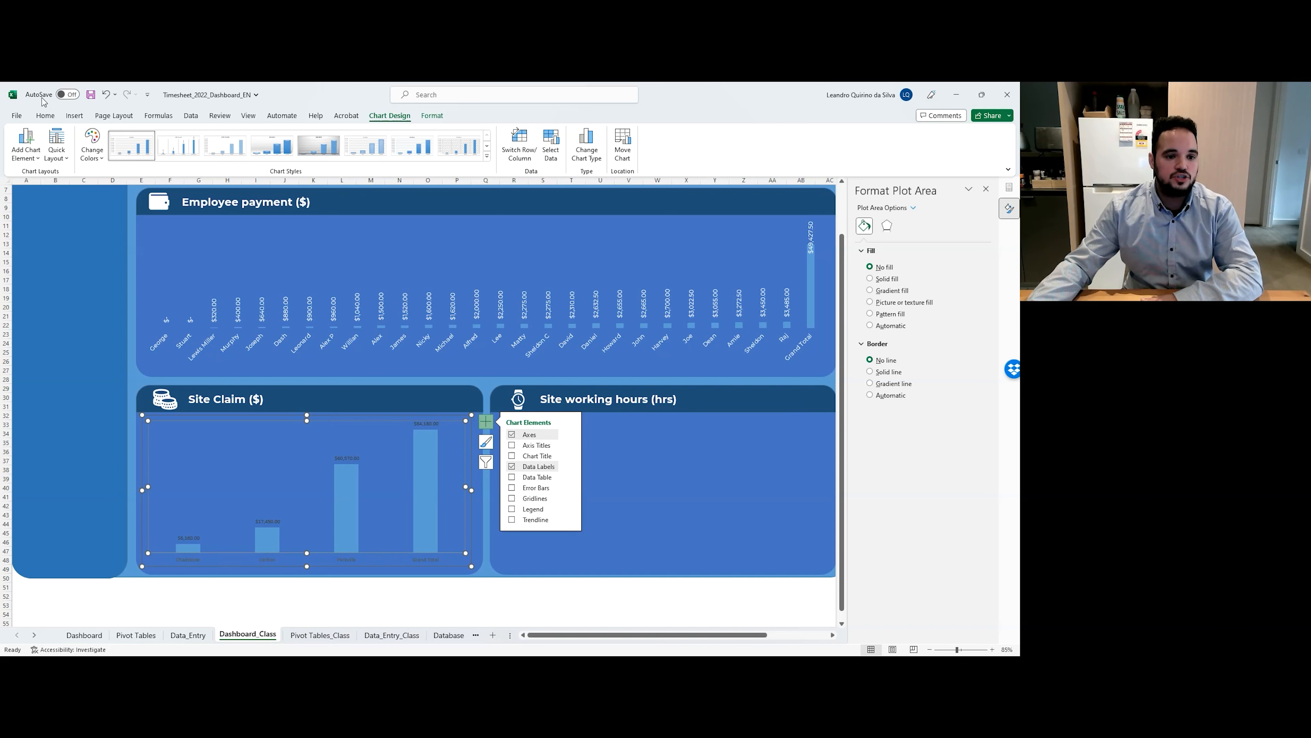
# Format the Site Claim ($) chart's data labels in white Montserrat, size 10.
pyautogui.click(45, 115)
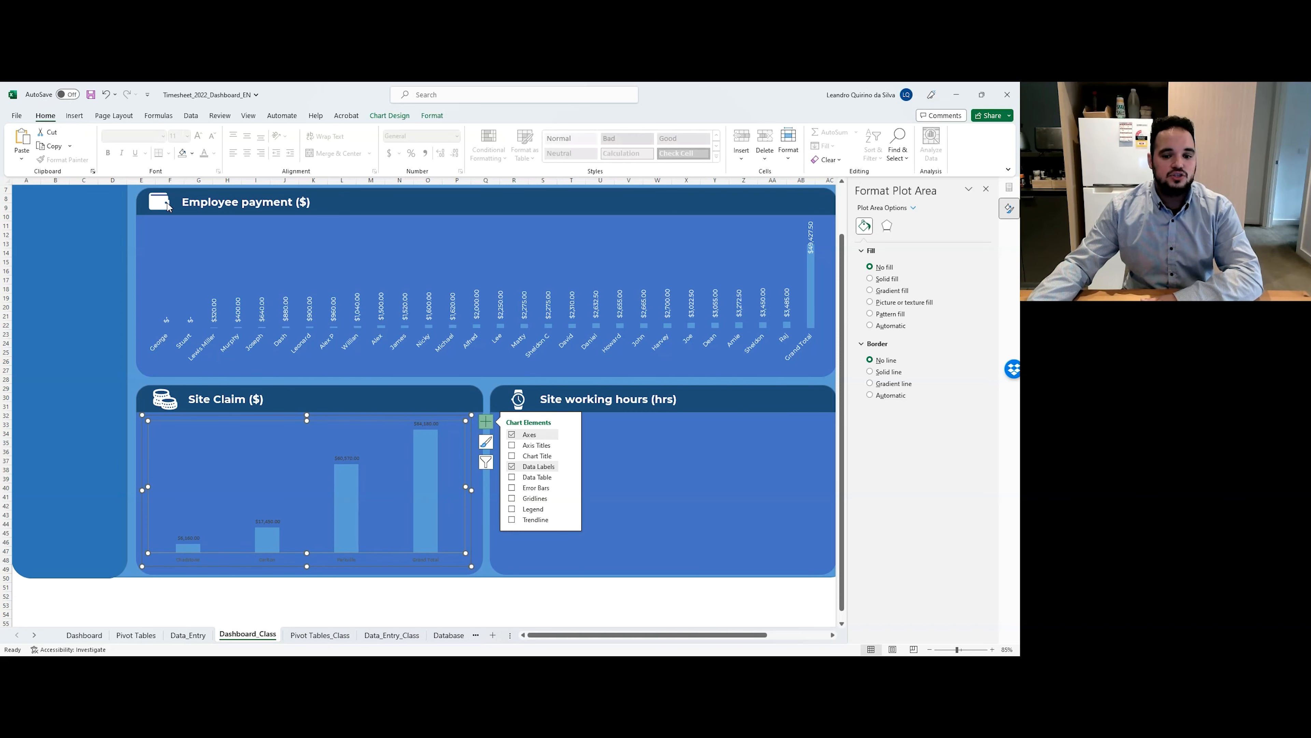
pyautogui.click(351, 457)
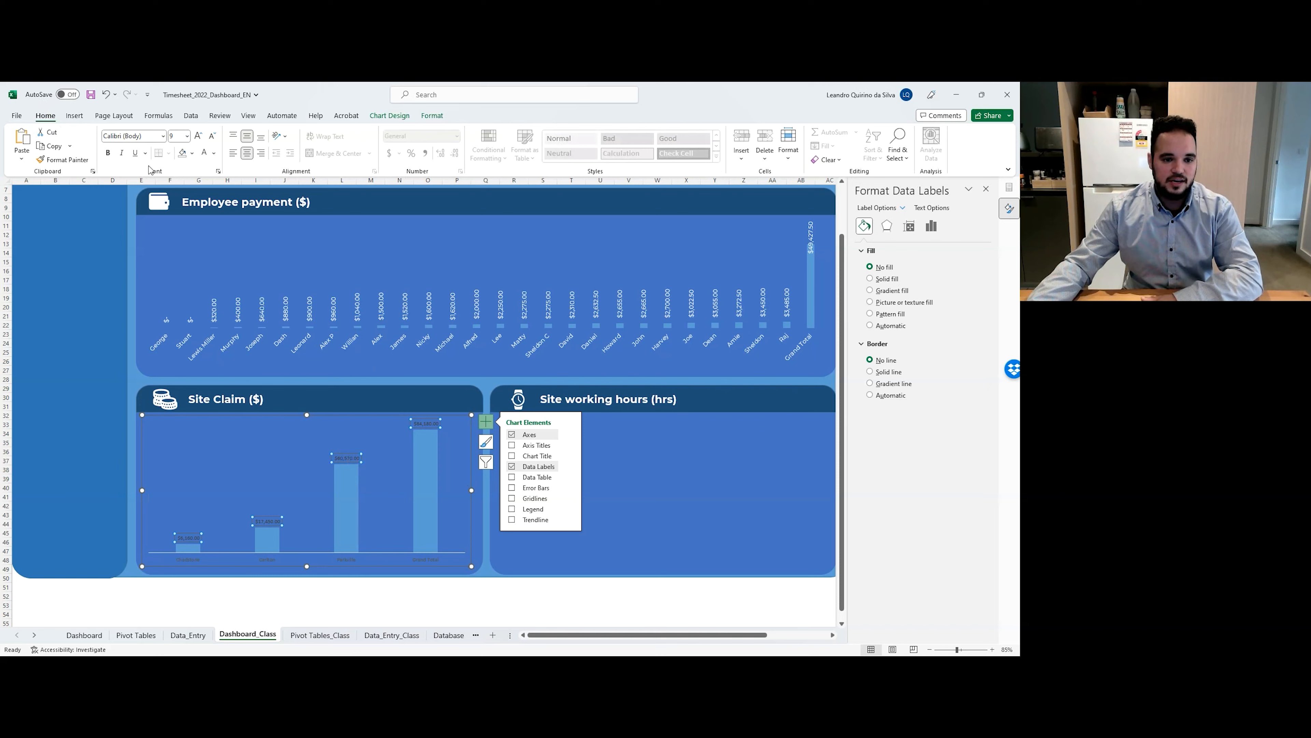
pyautogui.click(130, 135)
pyautogui.write('Montserrat')
pyautogui.press('Tab')
pyautogui.write('10')
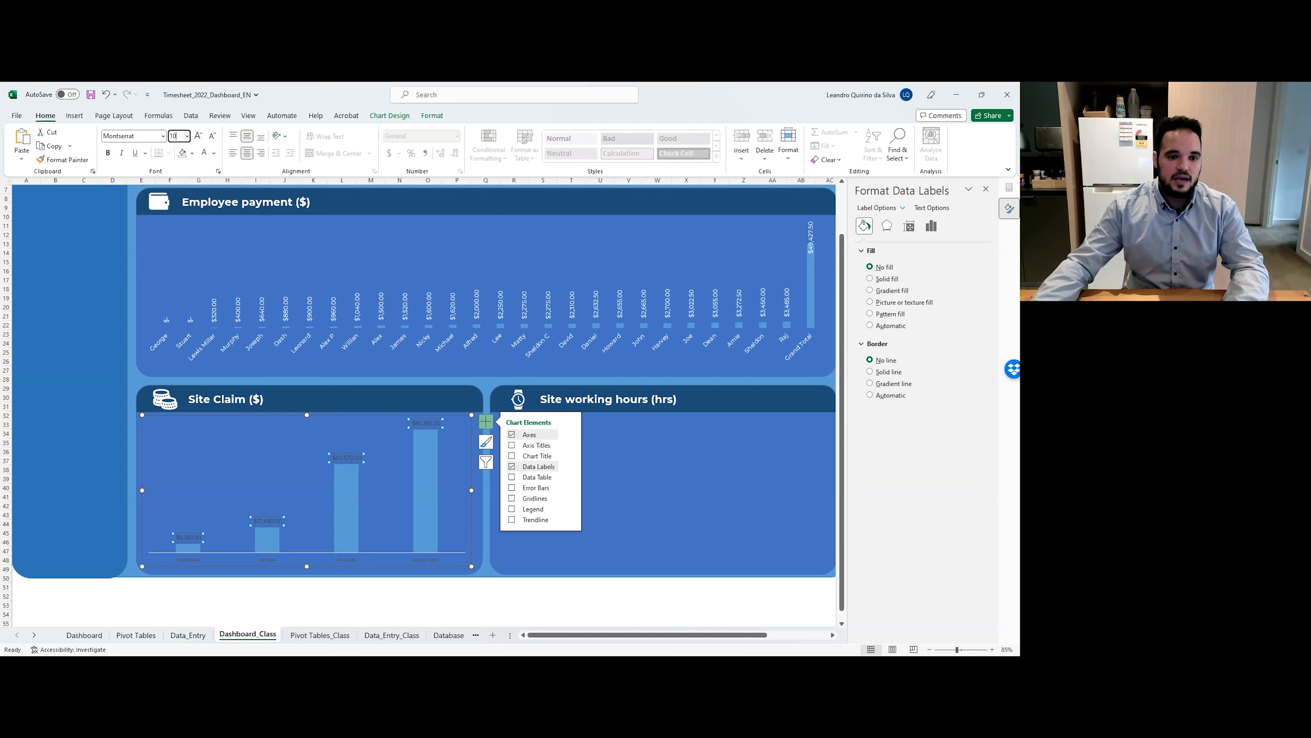
pyautogui.click(205, 154)
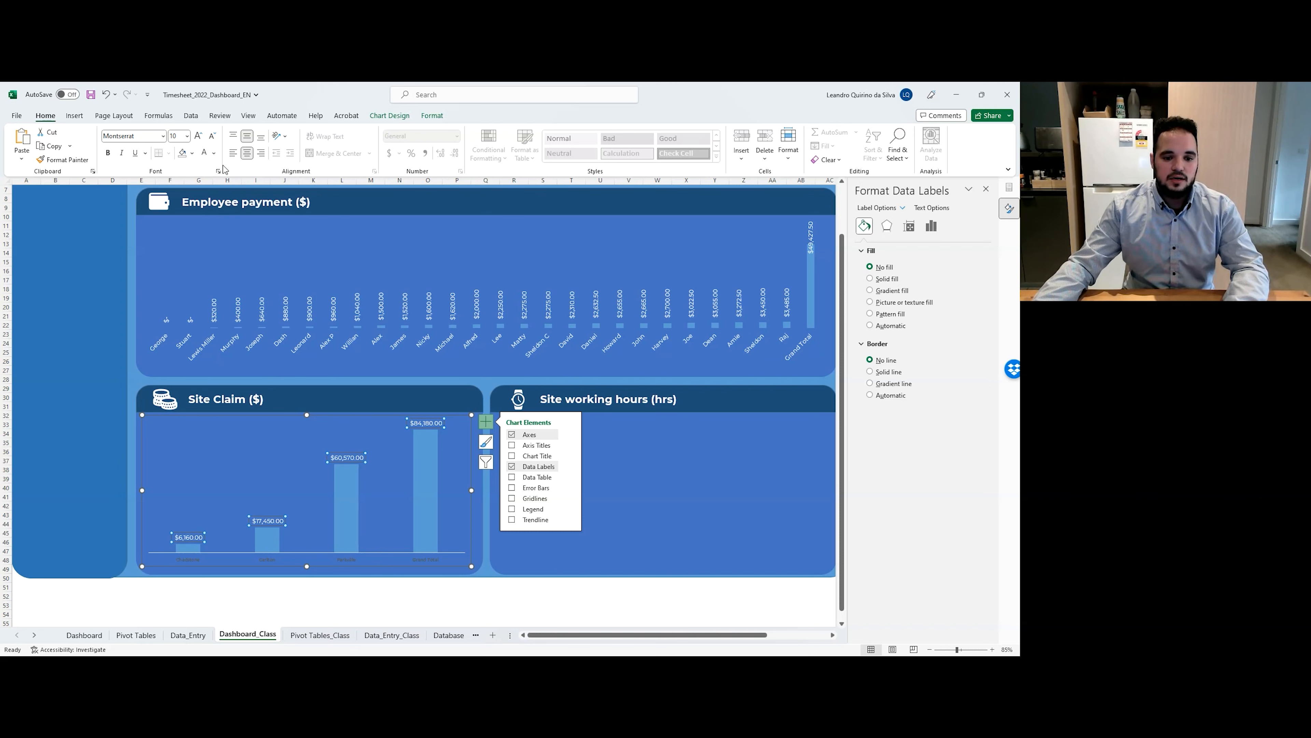
pyautogui.click(109, 153)
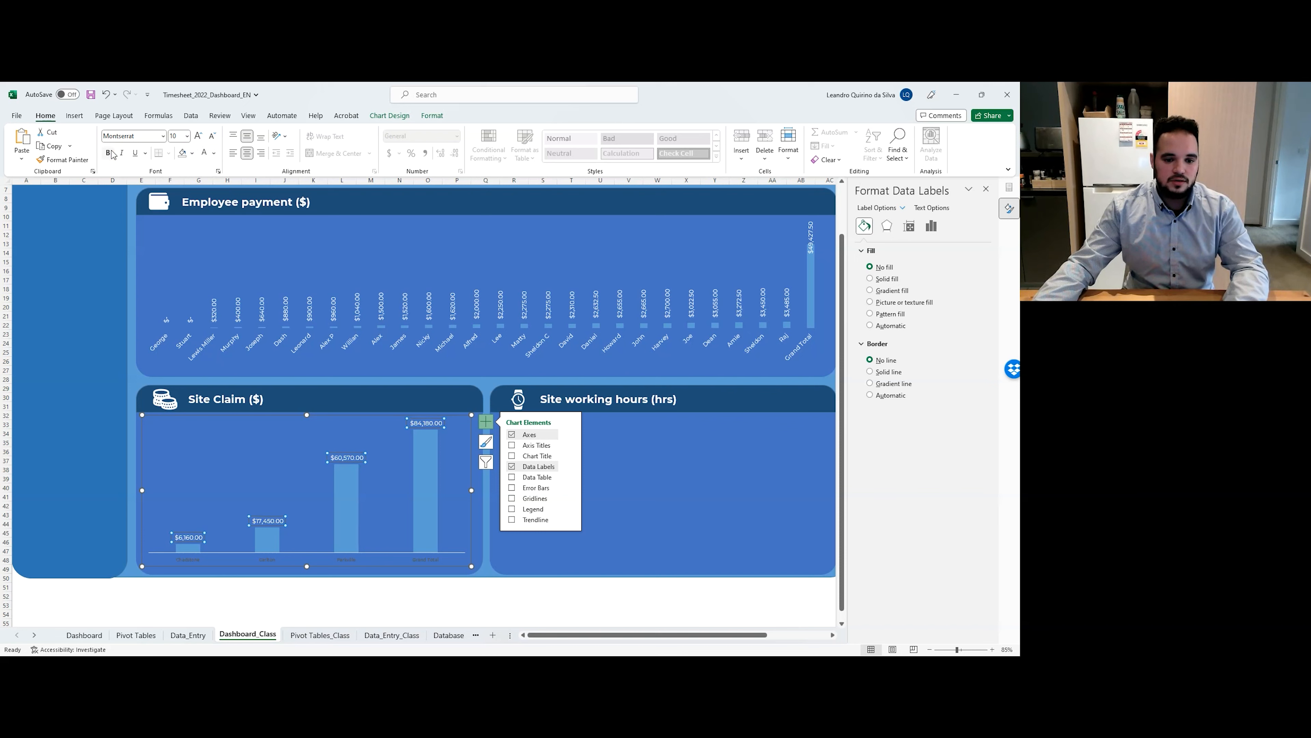
pyautogui.click(624, 457)
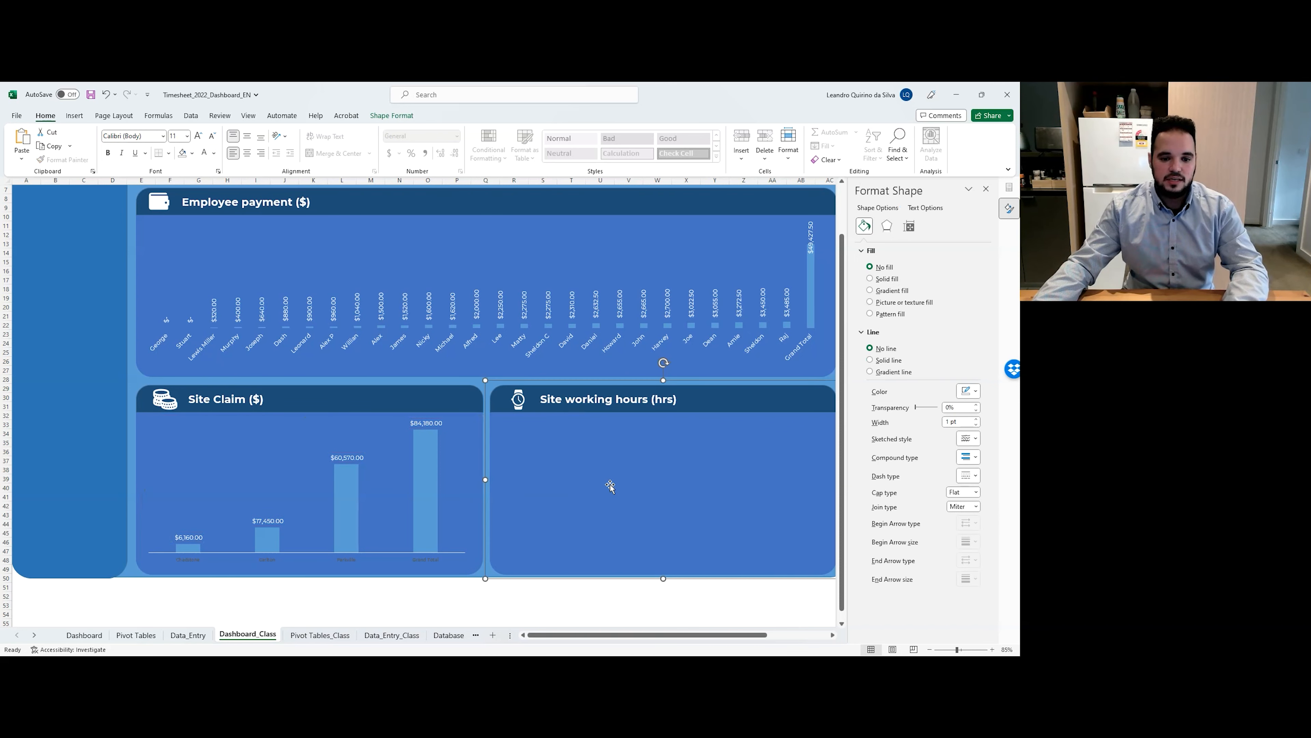
pyautogui.click(347, 457)
pyautogui.click(347, 457)
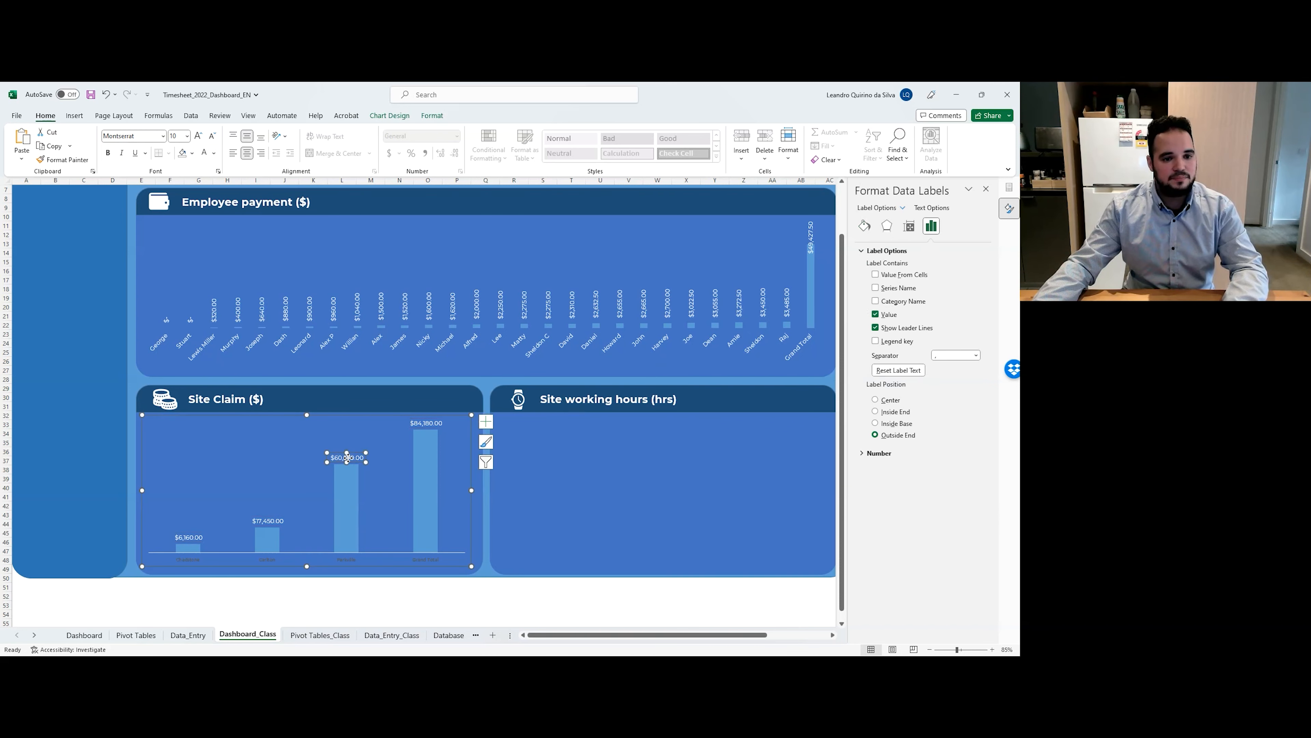
pyautogui.click(177, 137)
pyautogui.write('12')
pyautogui.press('Return')
pyautogui.press('Escape')
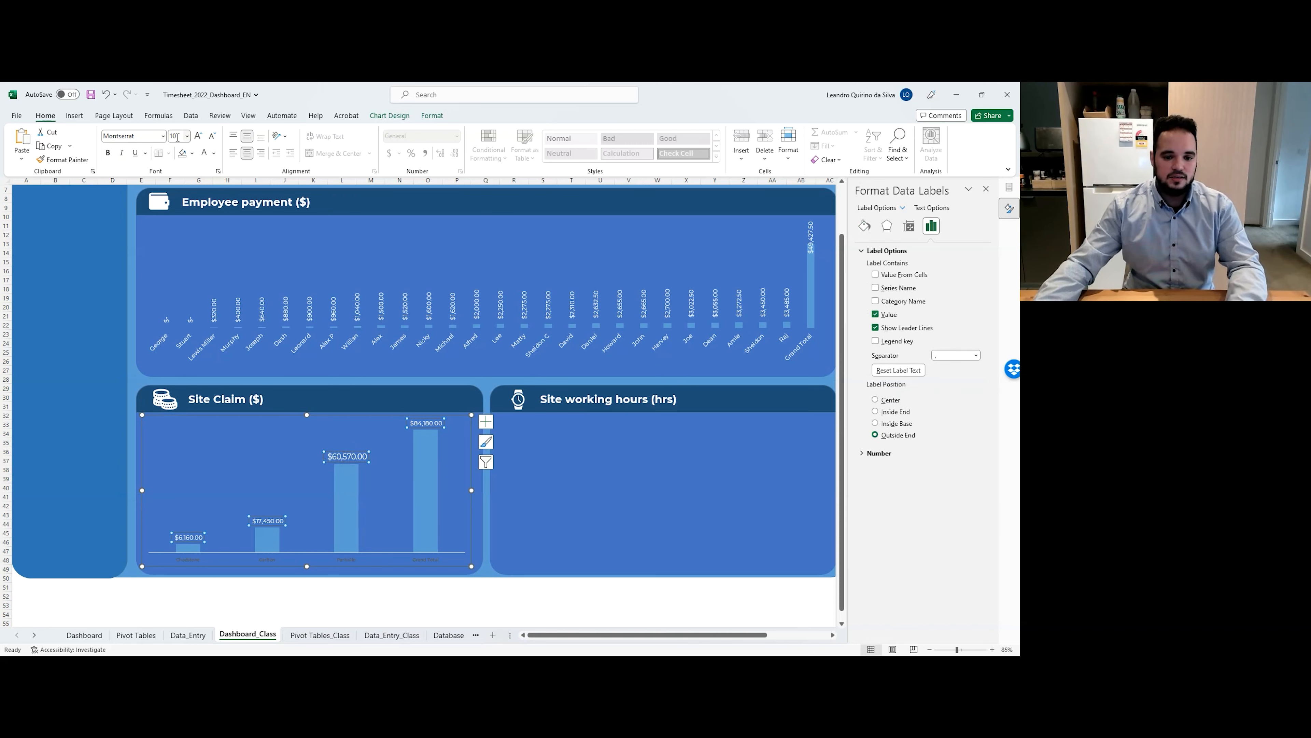
pyautogui.hotkey('ctrl', 'z')
# Set the font size of all data labels in the Site Claim ($) chart to 11.
pyautogui.click(282, 511)
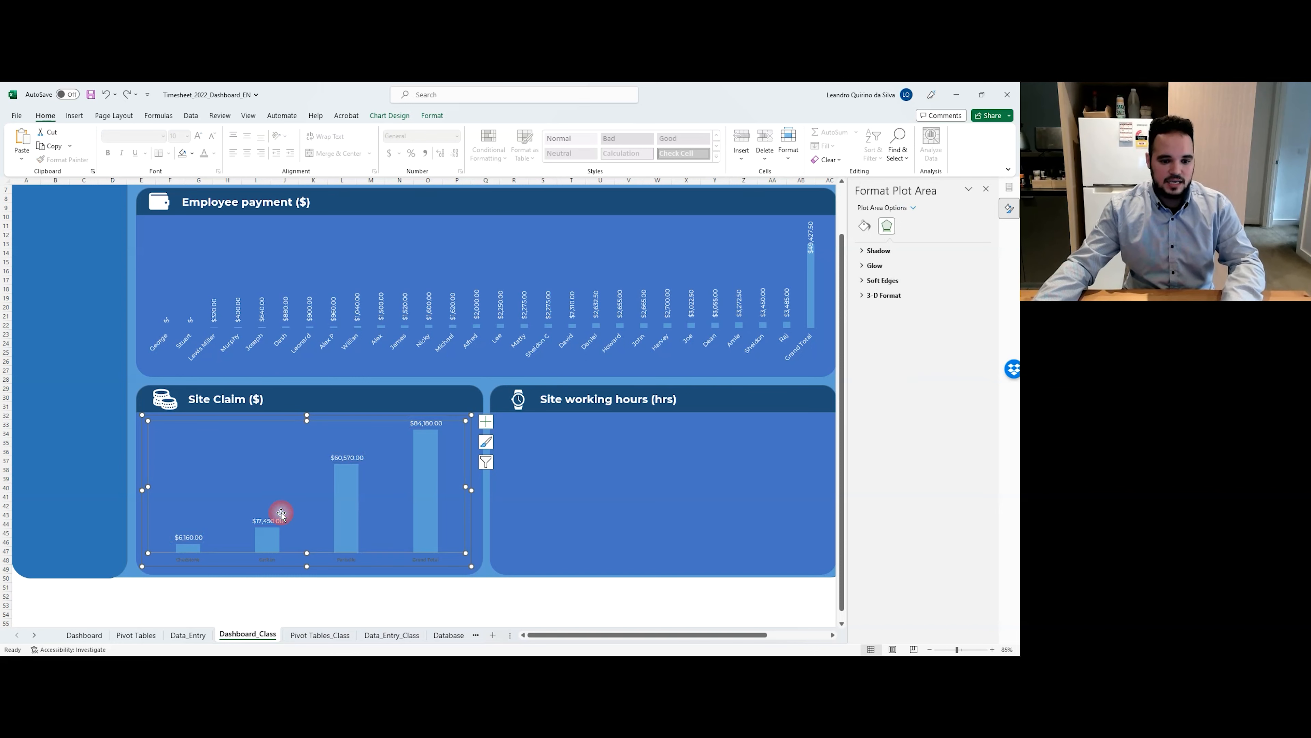
pyautogui.click(279, 519)
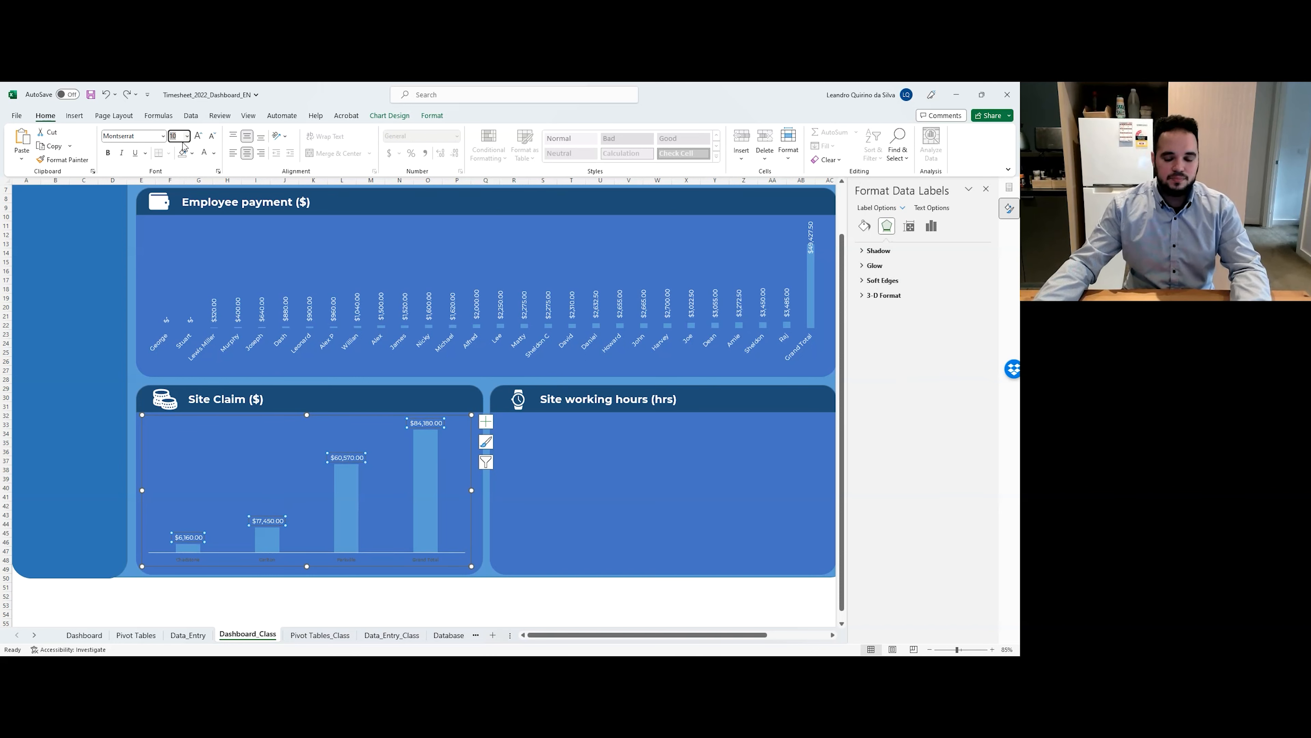
pyautogui.press('Return')
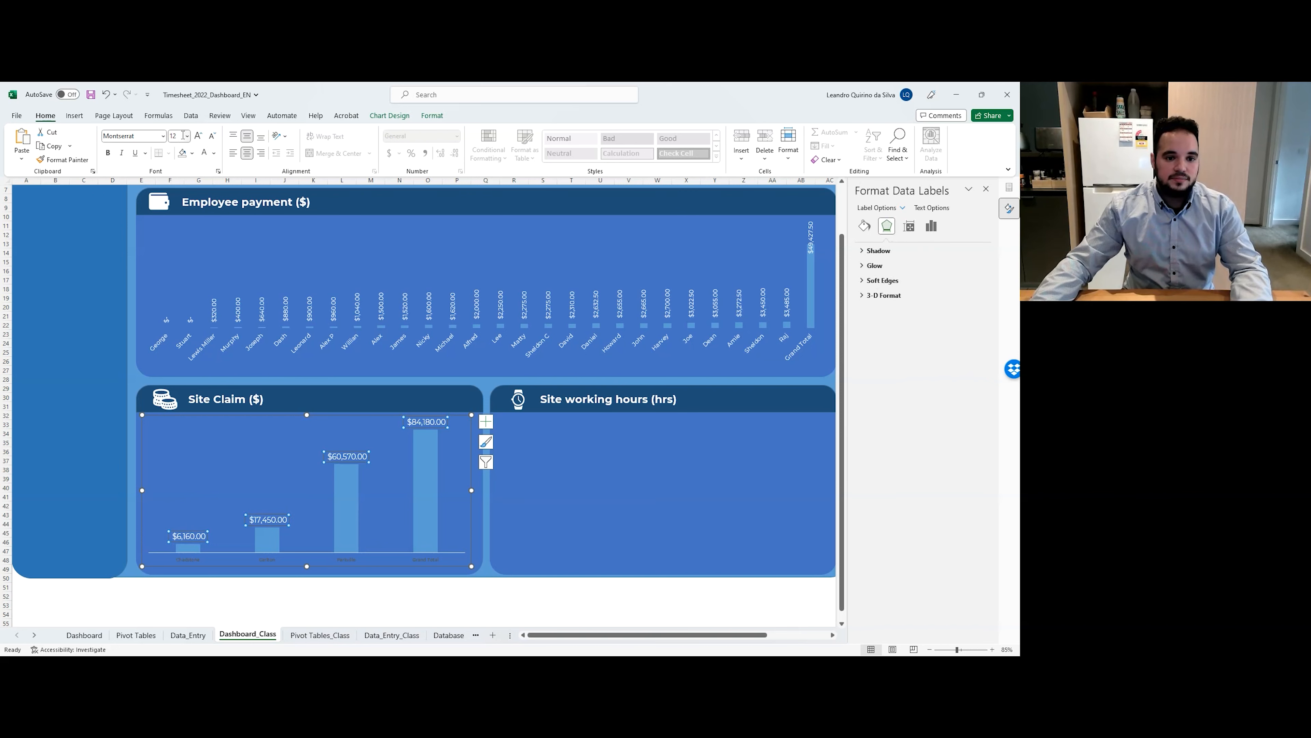
pyautogui.click(180, 137)
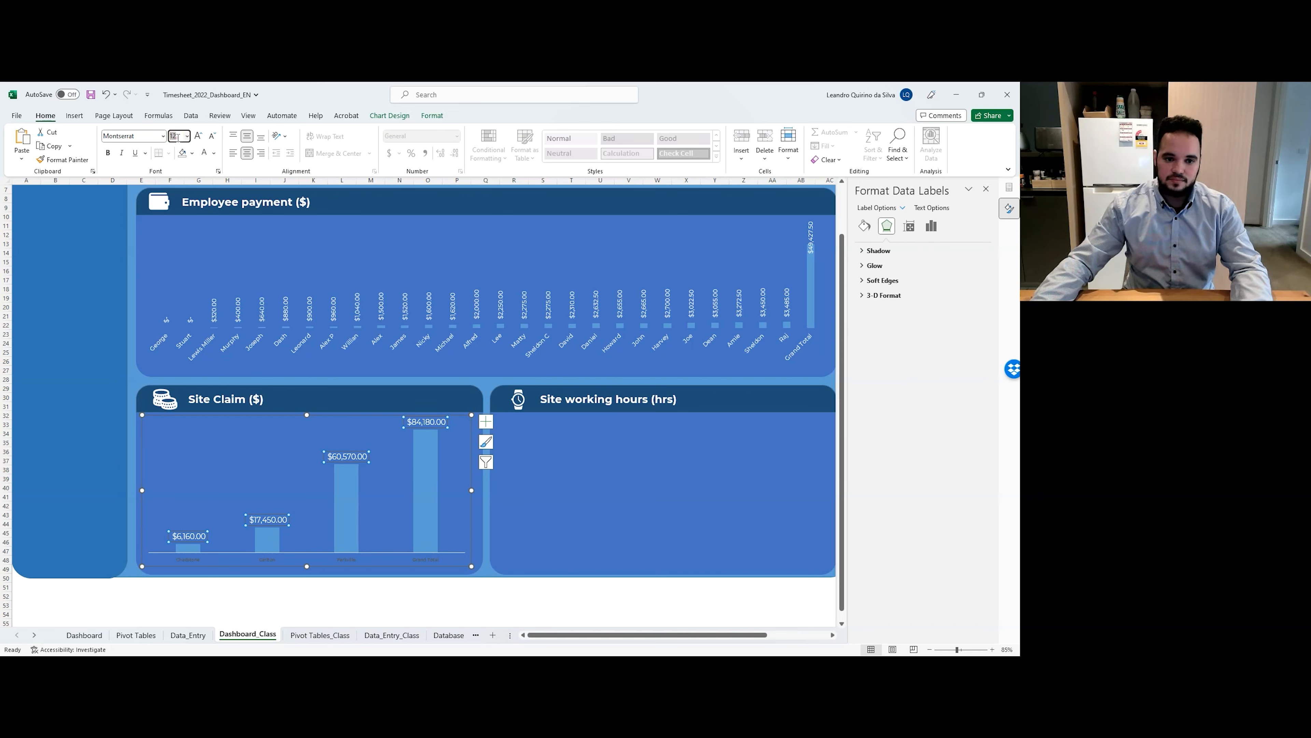
pyautogui.press('Return')
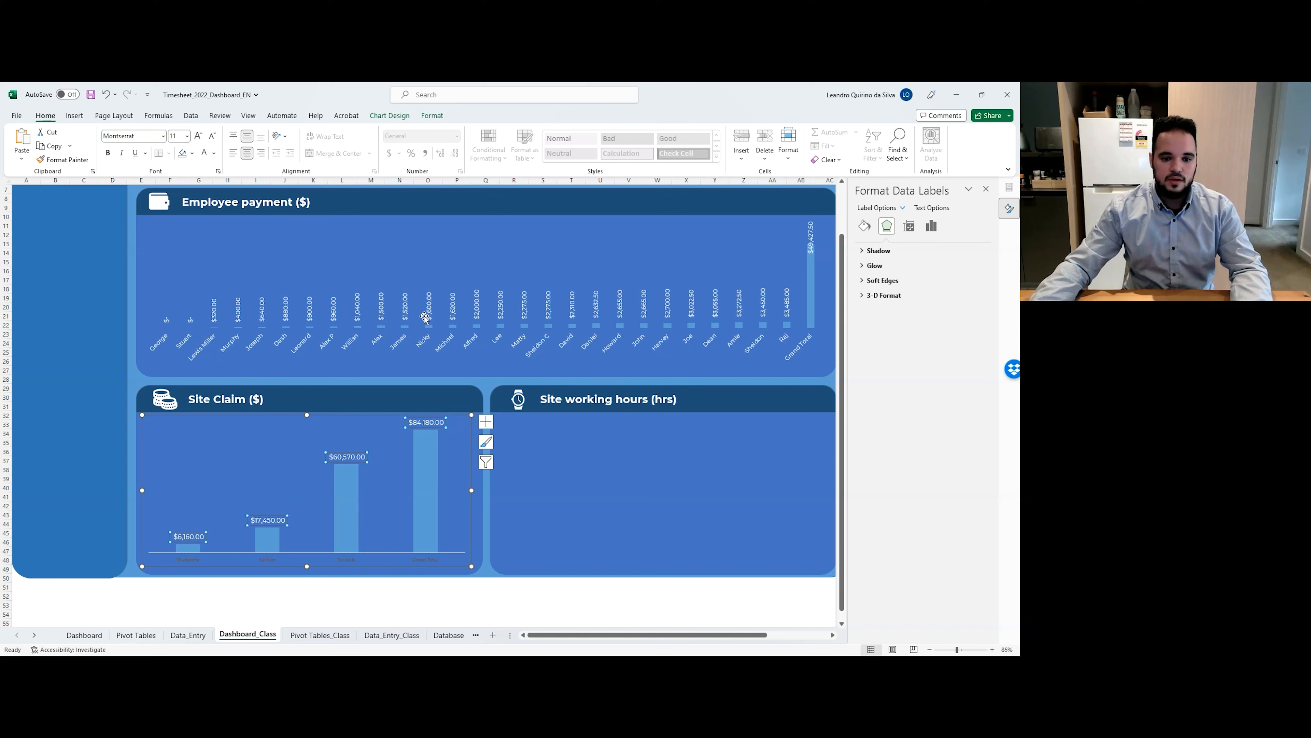
pyautogui.click(560, 491)
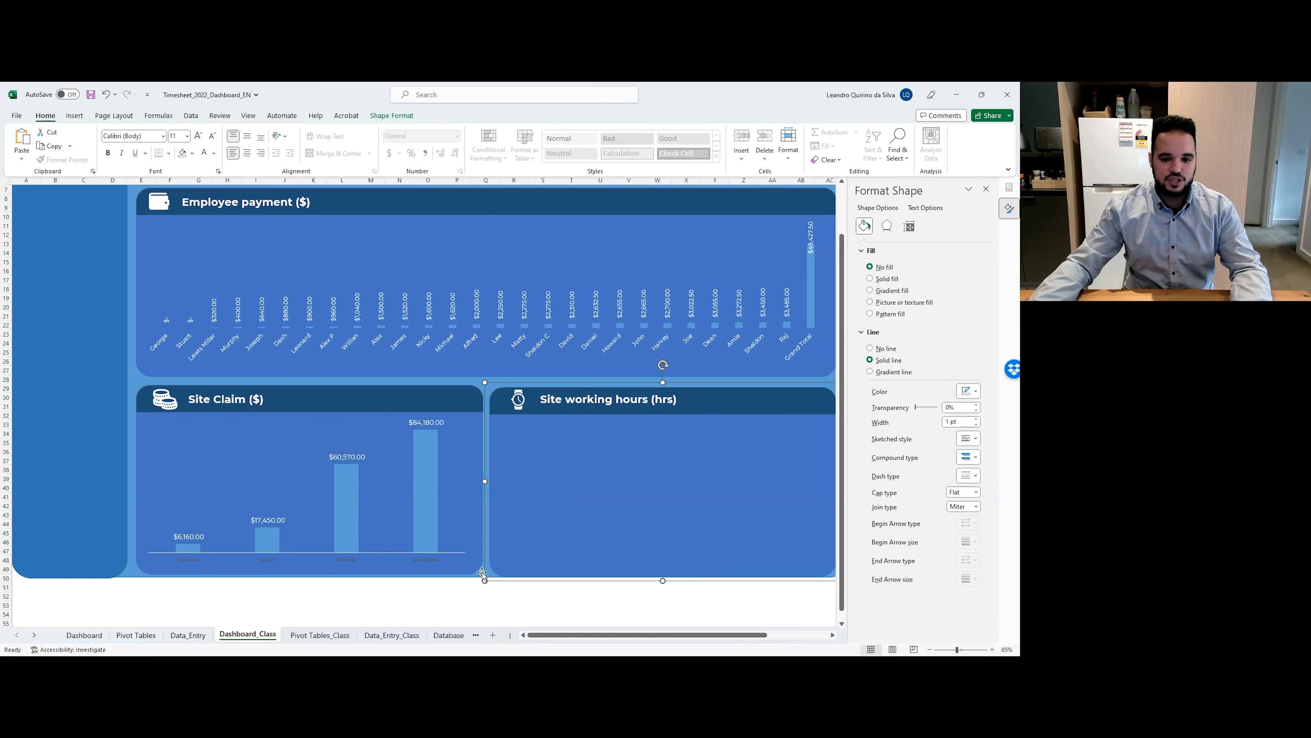
# Format the Site Claim ($) chart's horizontal axis labels in white Montserrat, size 11, and remove the axis line.
pyautogui.click(344, 562)
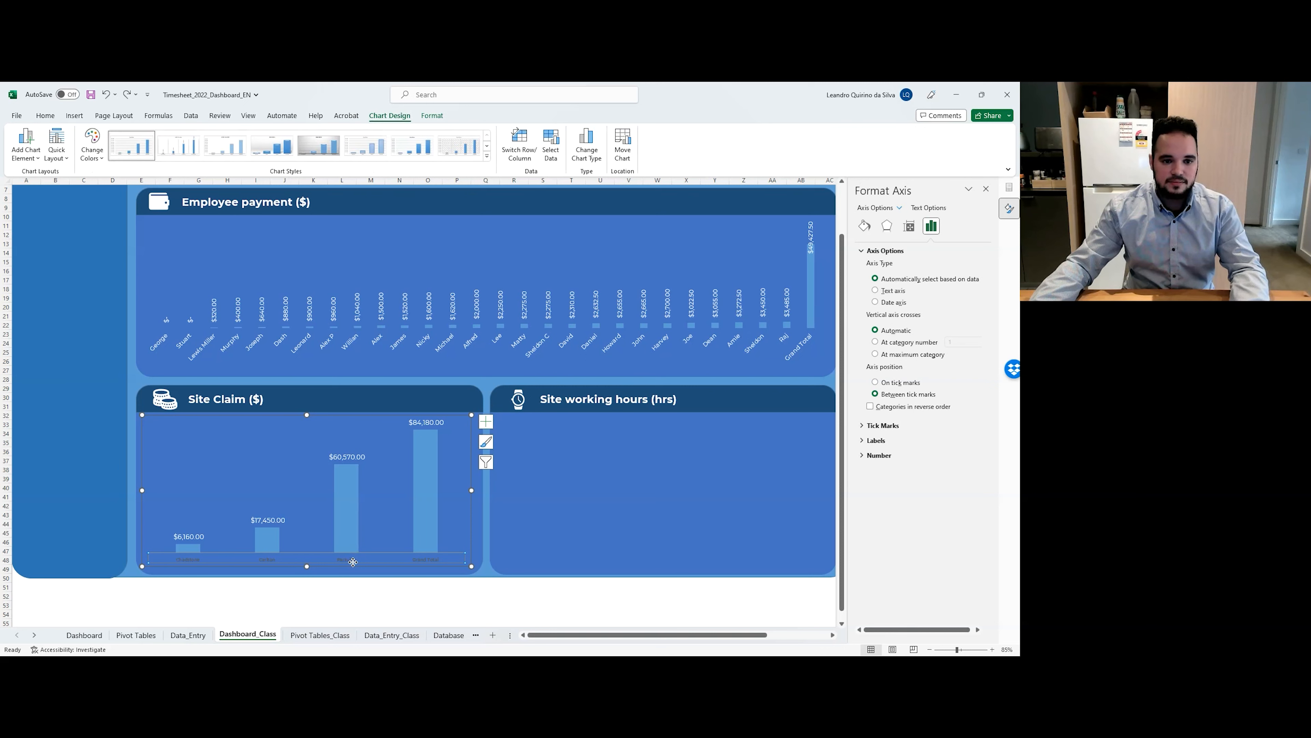
pyautogui.click(45, 116)
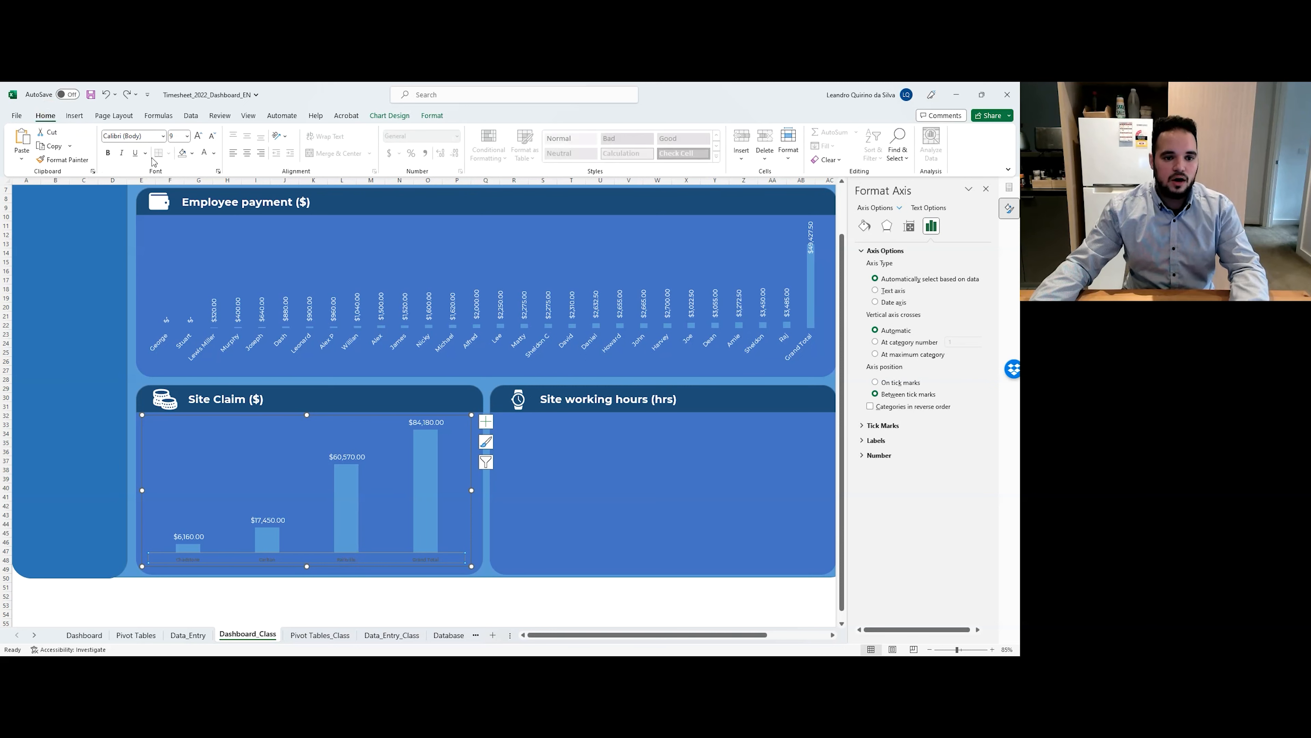
pyautogui.click(204, 153)
pyautogui.click(141, 136)
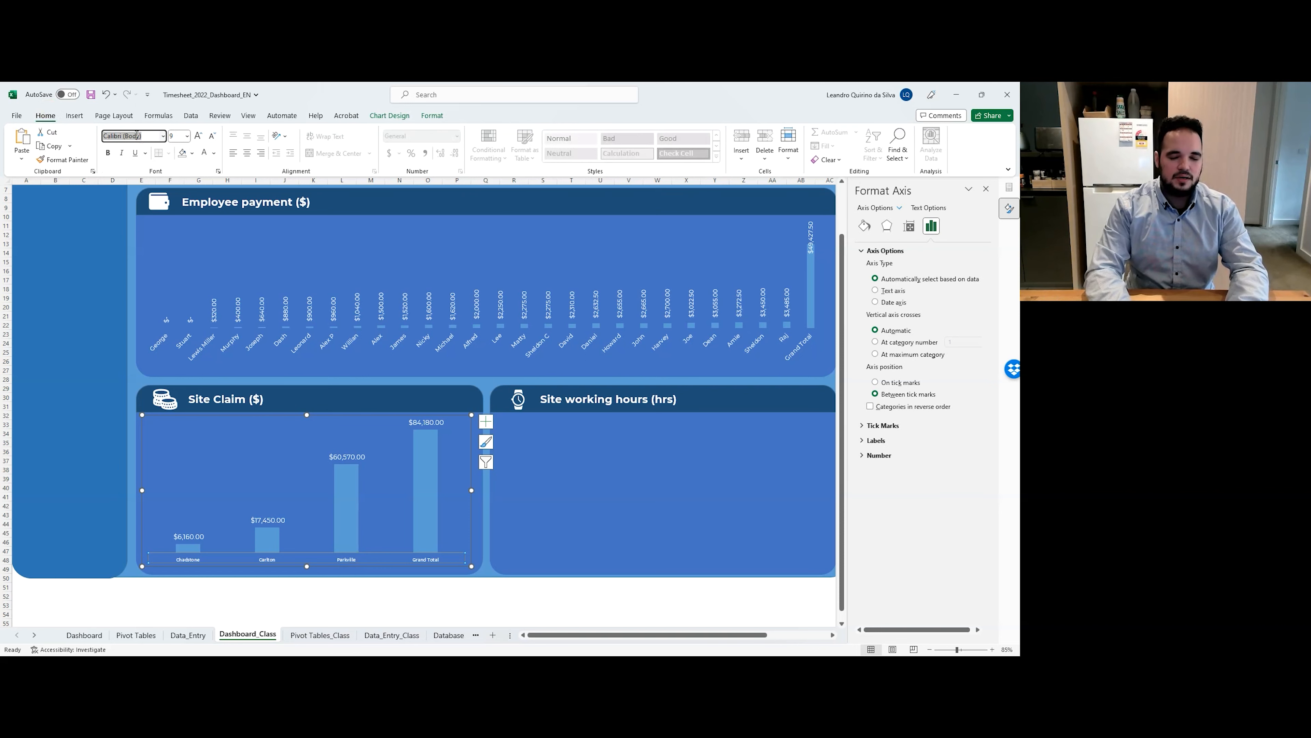
pyautogui.write('Montserrat')
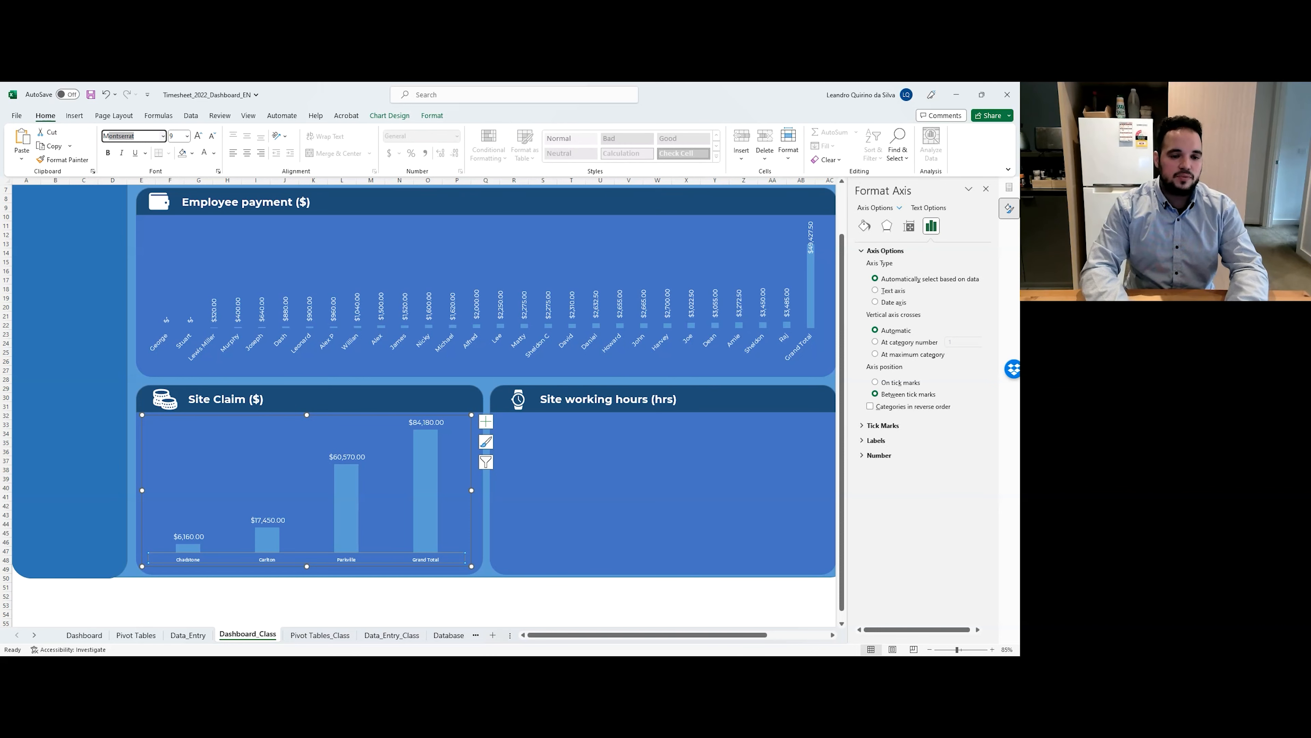
pyautogui.press('Return')
pyautogui.click(176, 135)
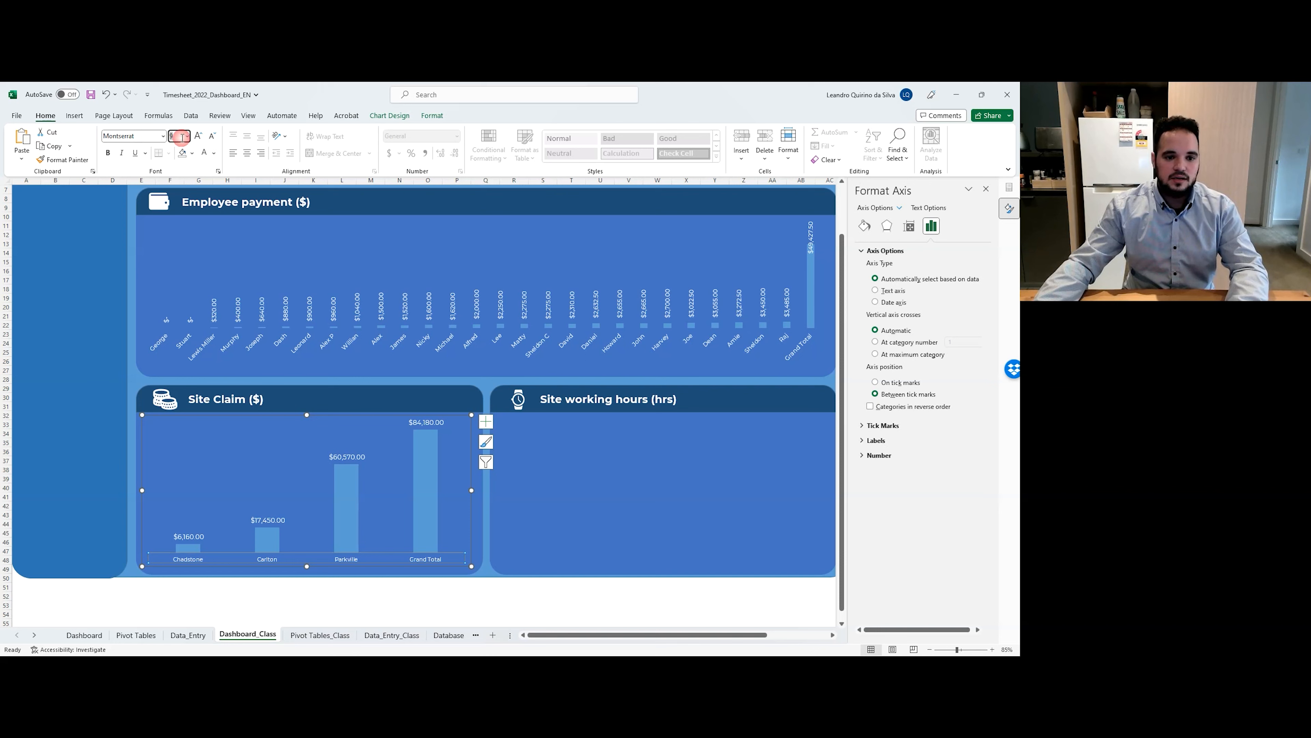
pyautogui.write('11')
pyautogui.press('Return')
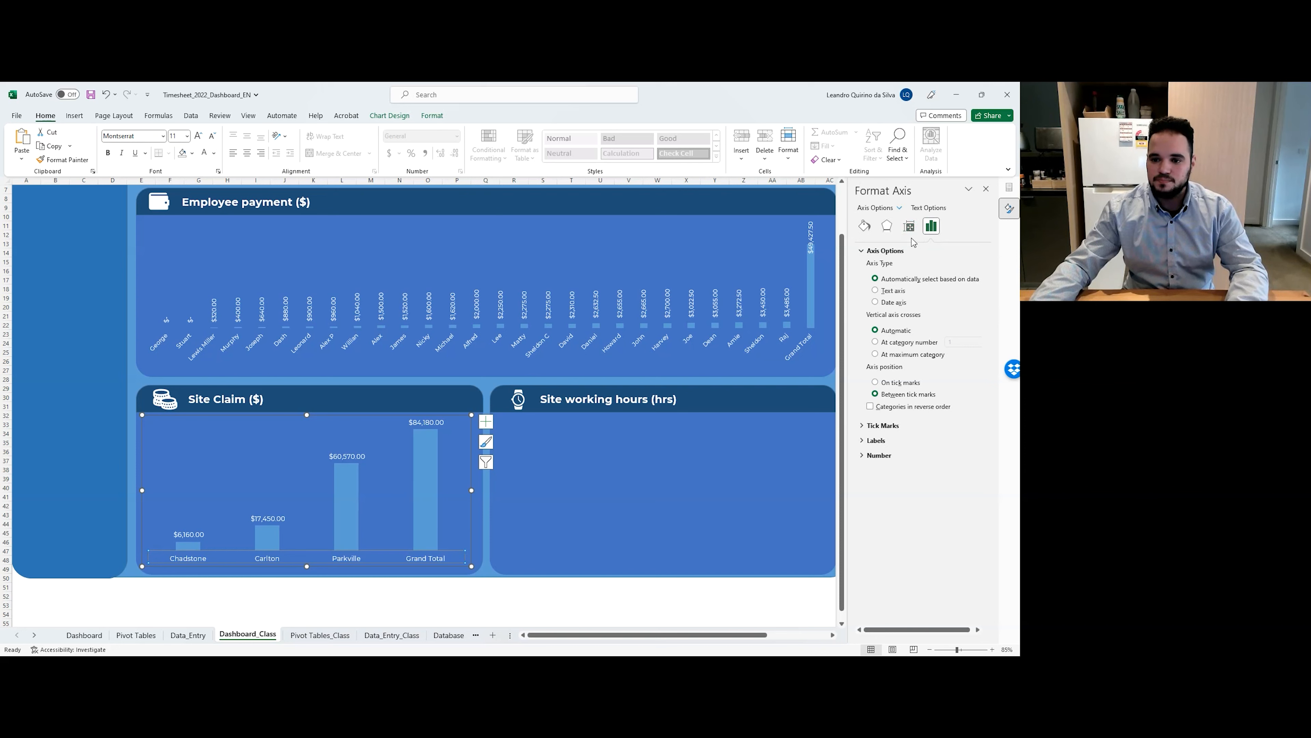
pyautogui.click(865, 225)
pyautogui.click(871, 383)
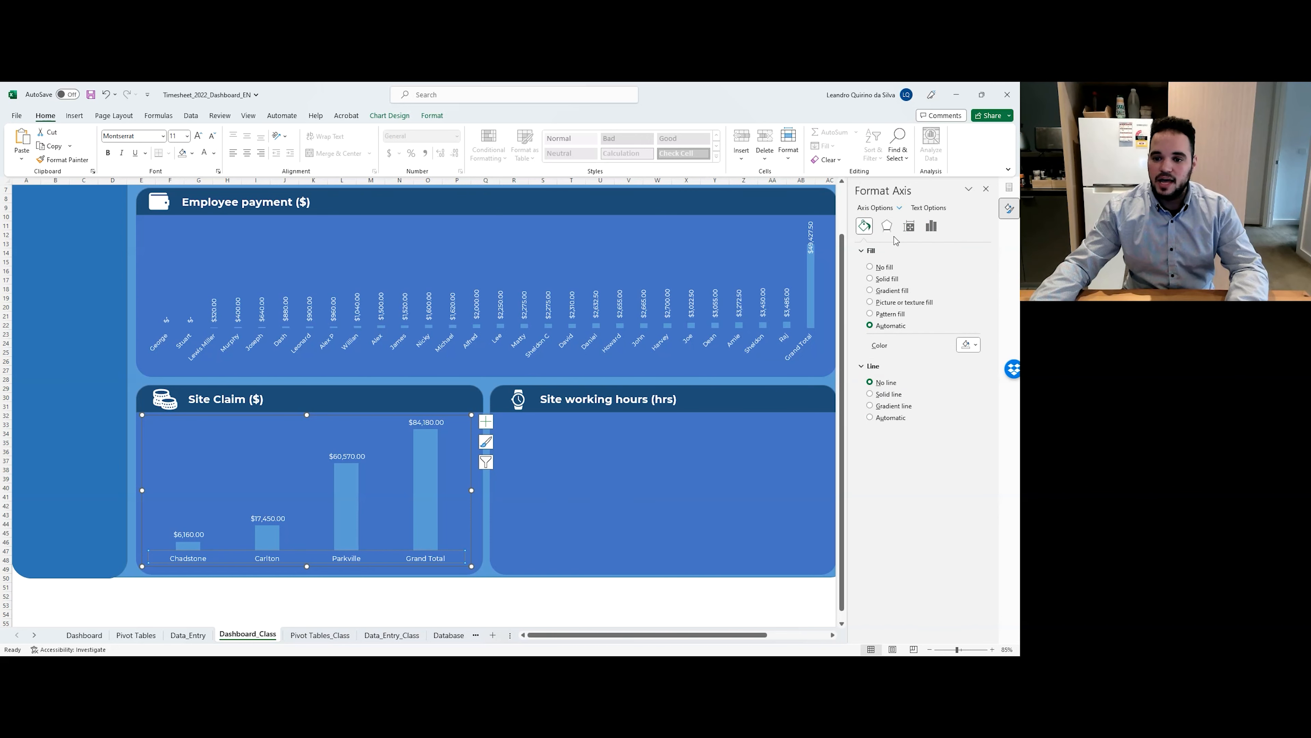
# Rotate the Site Claim ($) chart's horizontal axis labels to a custom angle of -45°.
pyautogui.click(906, 232)
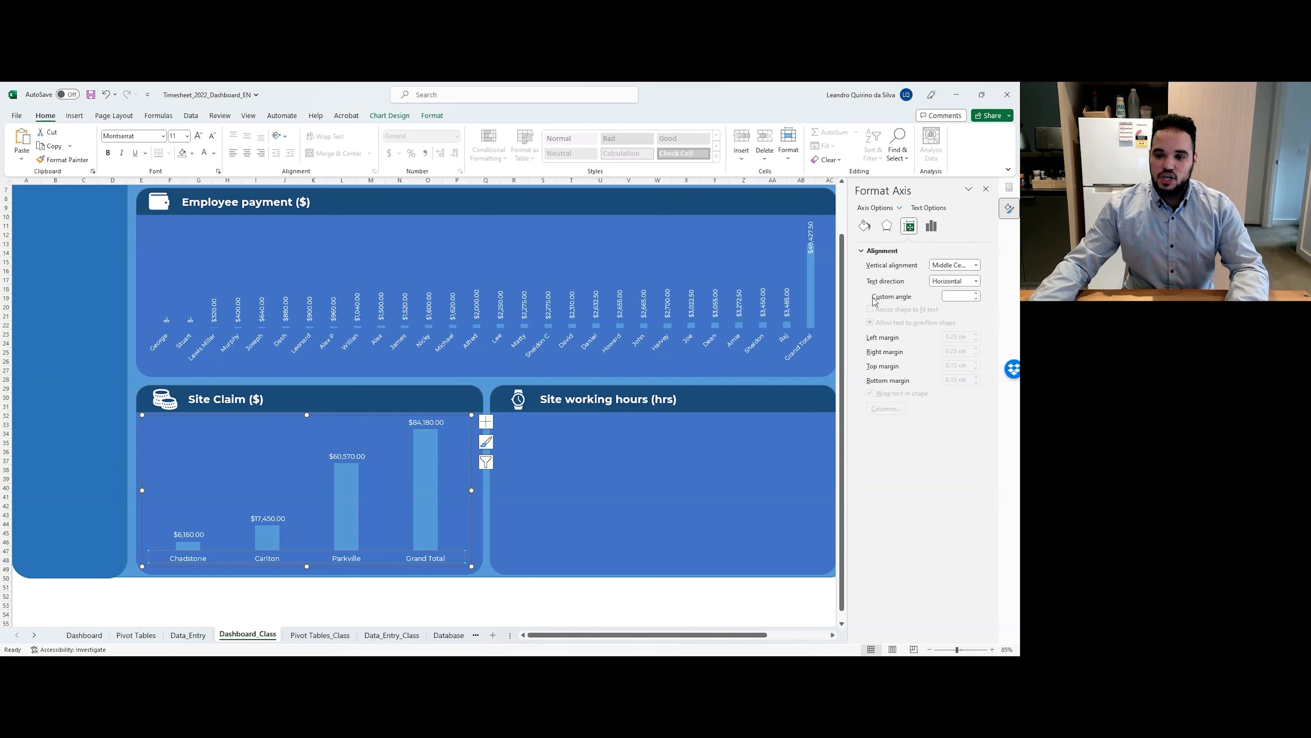
pyautogui.click(954, 296)
pyautogui.write('45')
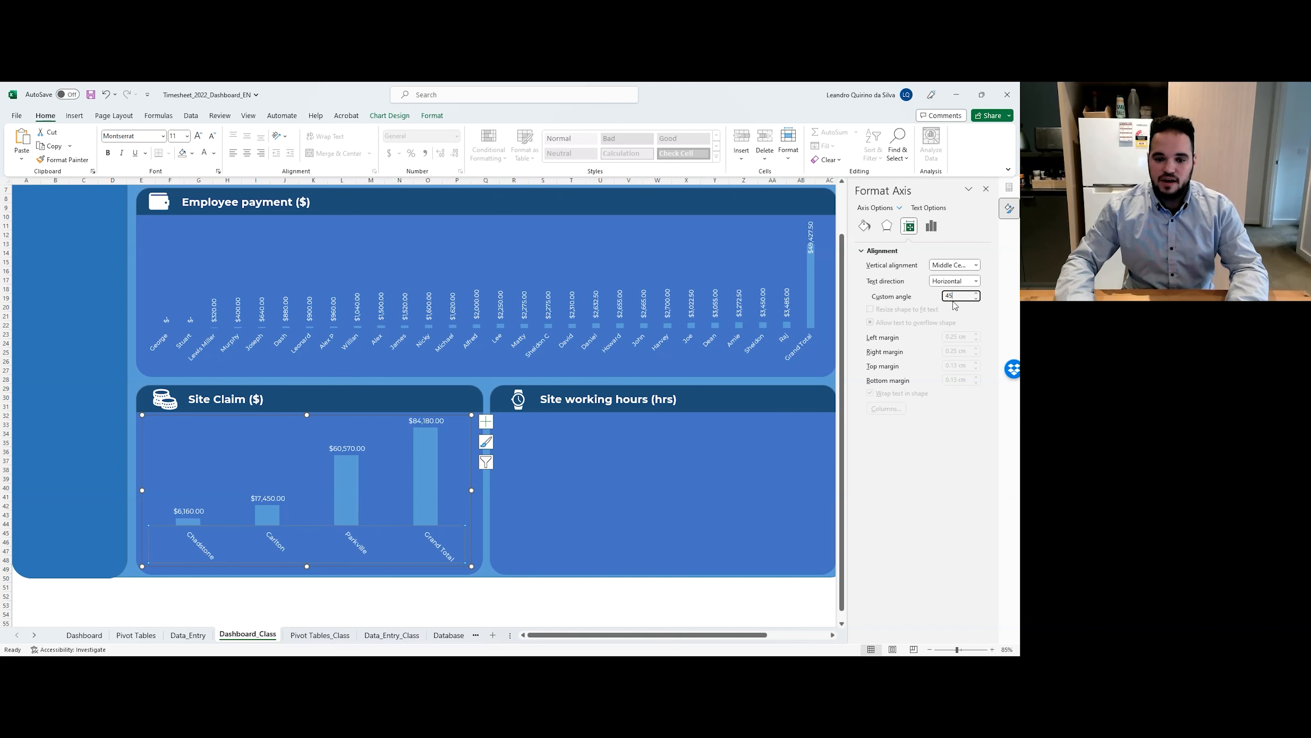
pyautogui.press('BackSpace')
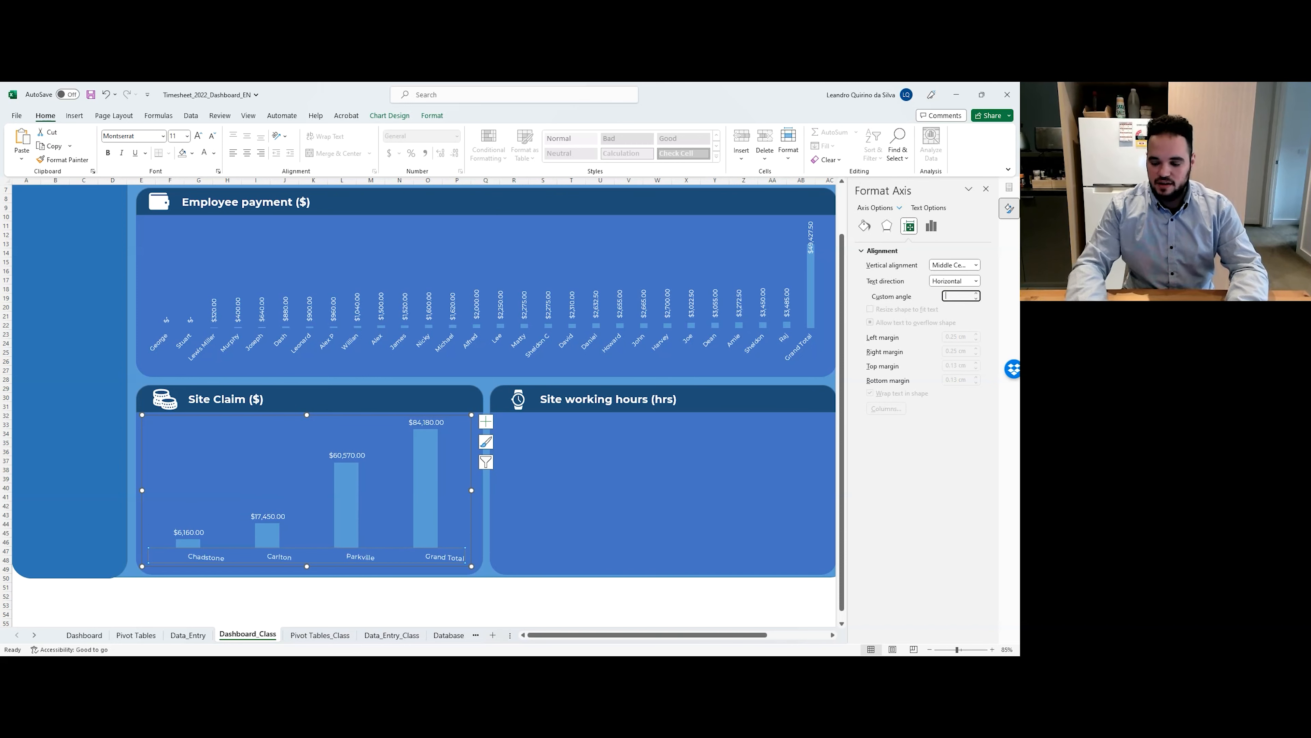
pyautogui.write('-45')
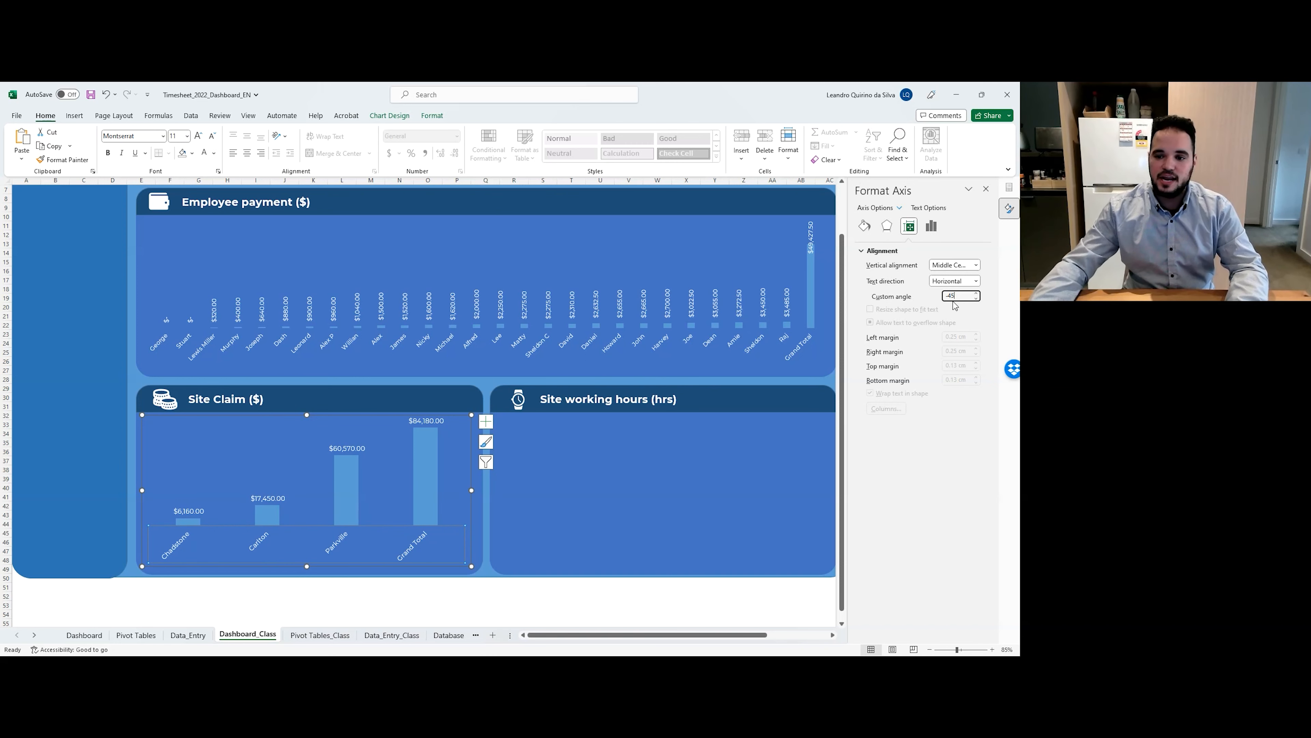
pyautogui.click(671, 428)
# Filter the Dashboard sheet by week 23 and by week 20, and inspect the charts on the Dashboard_Class sheet.
pyautogui.click(99, 637)
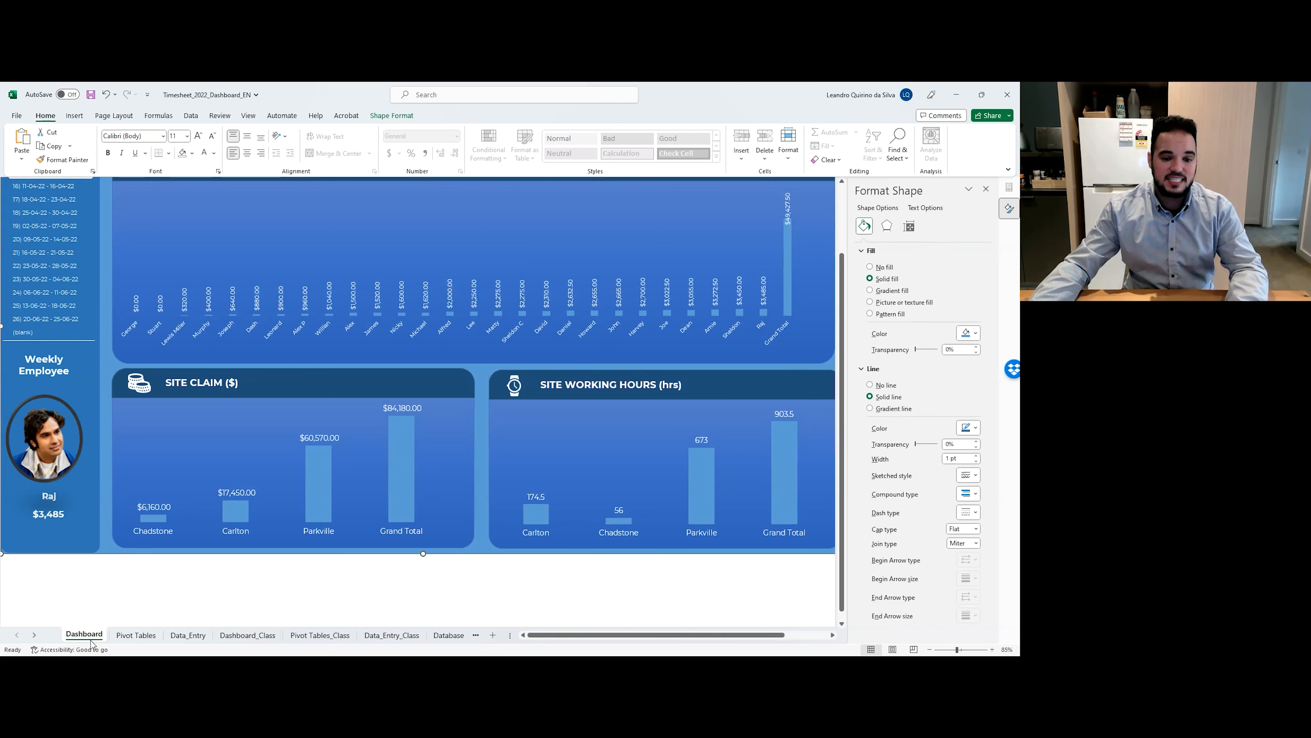
pyautogui.click(45, 280)
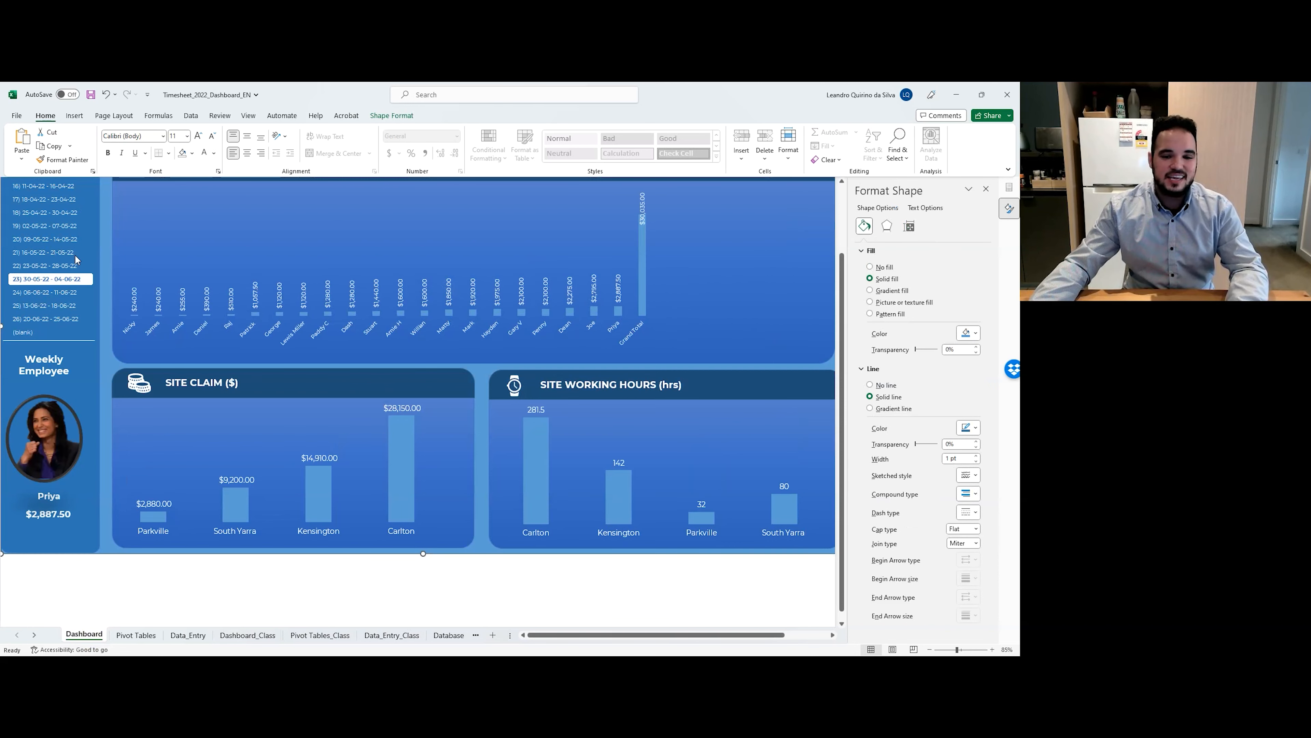
pyautogui.click(37, 239)
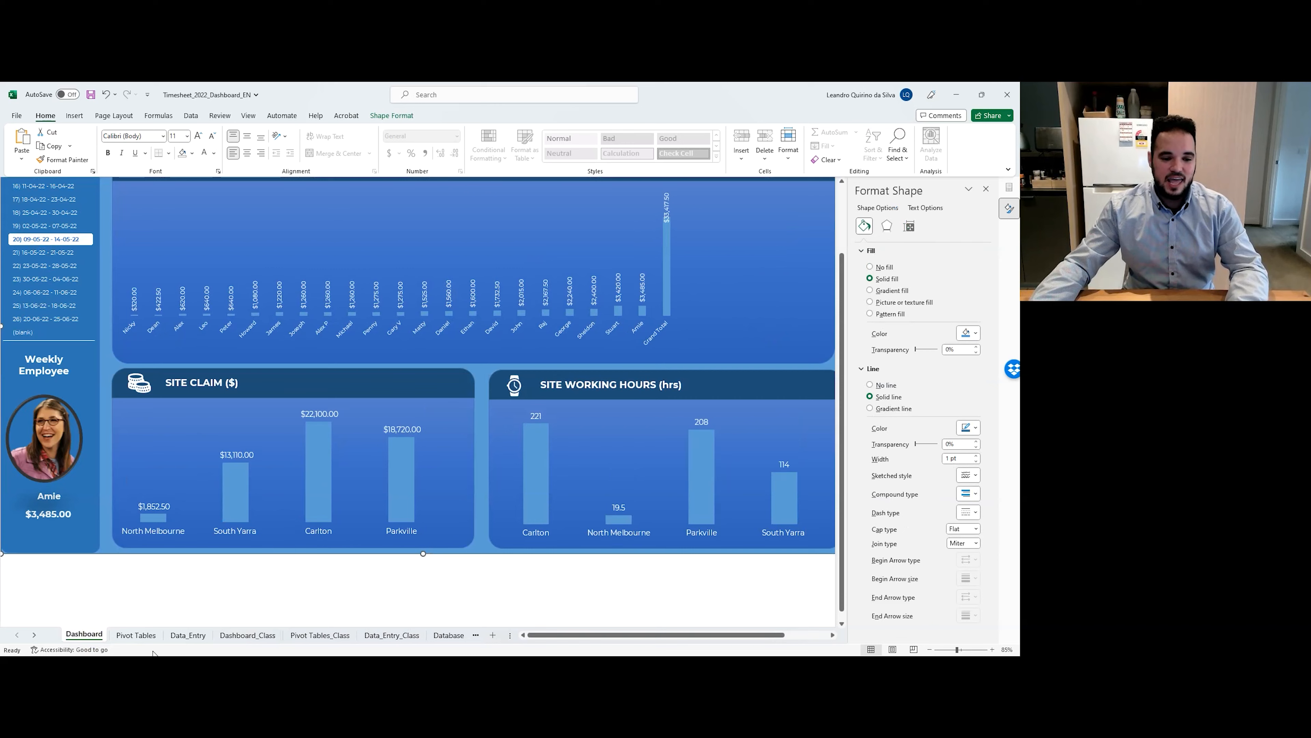
pyautogui.click(298, 638)
pyautogui.click(261, 640)
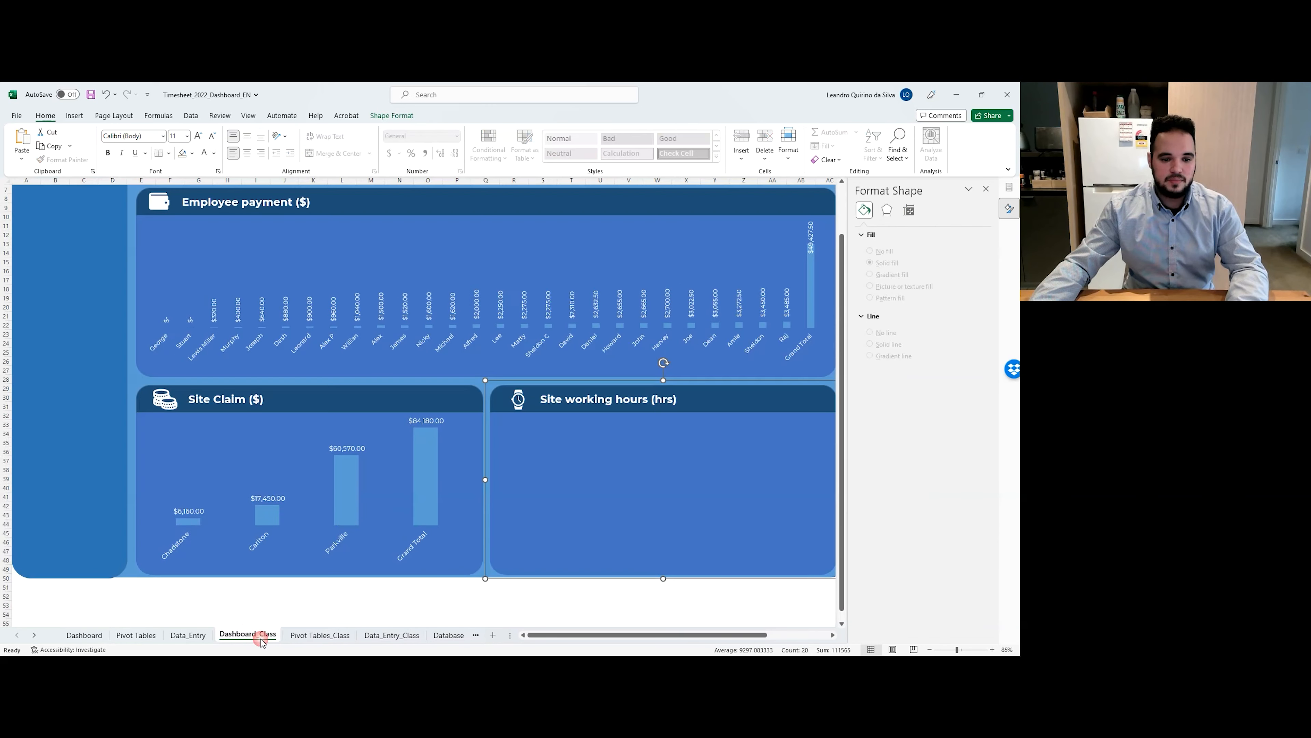
pyautogui.click(424, 607)
pyautogui.scroll(2, 570, 570)
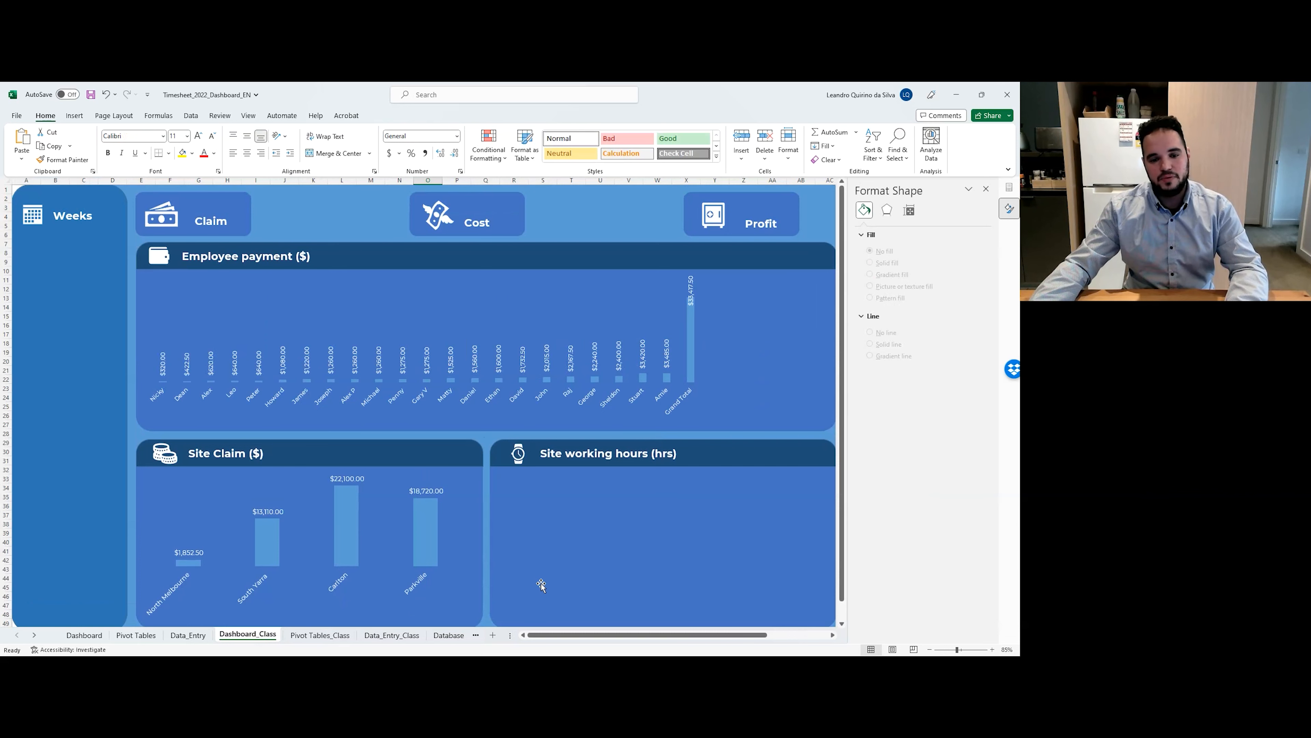
pyautogui.scroll(-1, 541, 584)
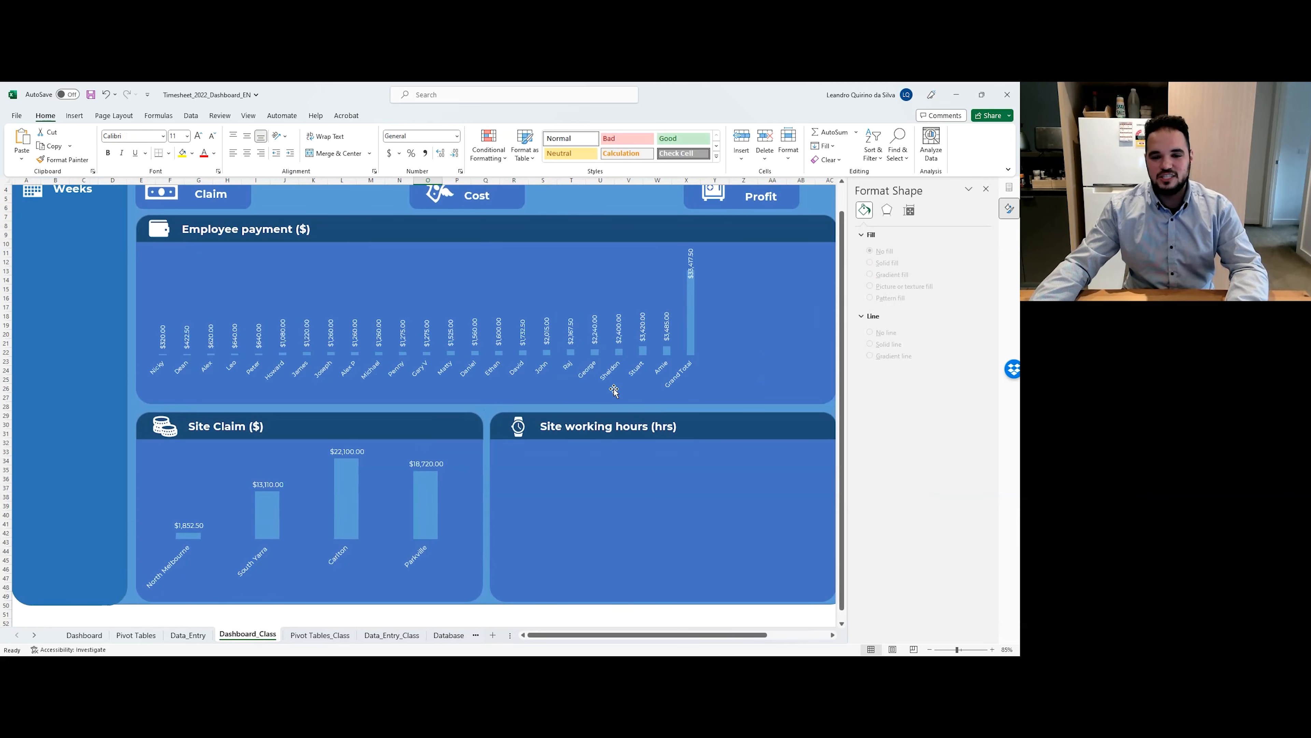
# Set the custom angle of the Site Claim ($) chart's horizontal axis labels to 0°.
pyautogui.click(416, 551)
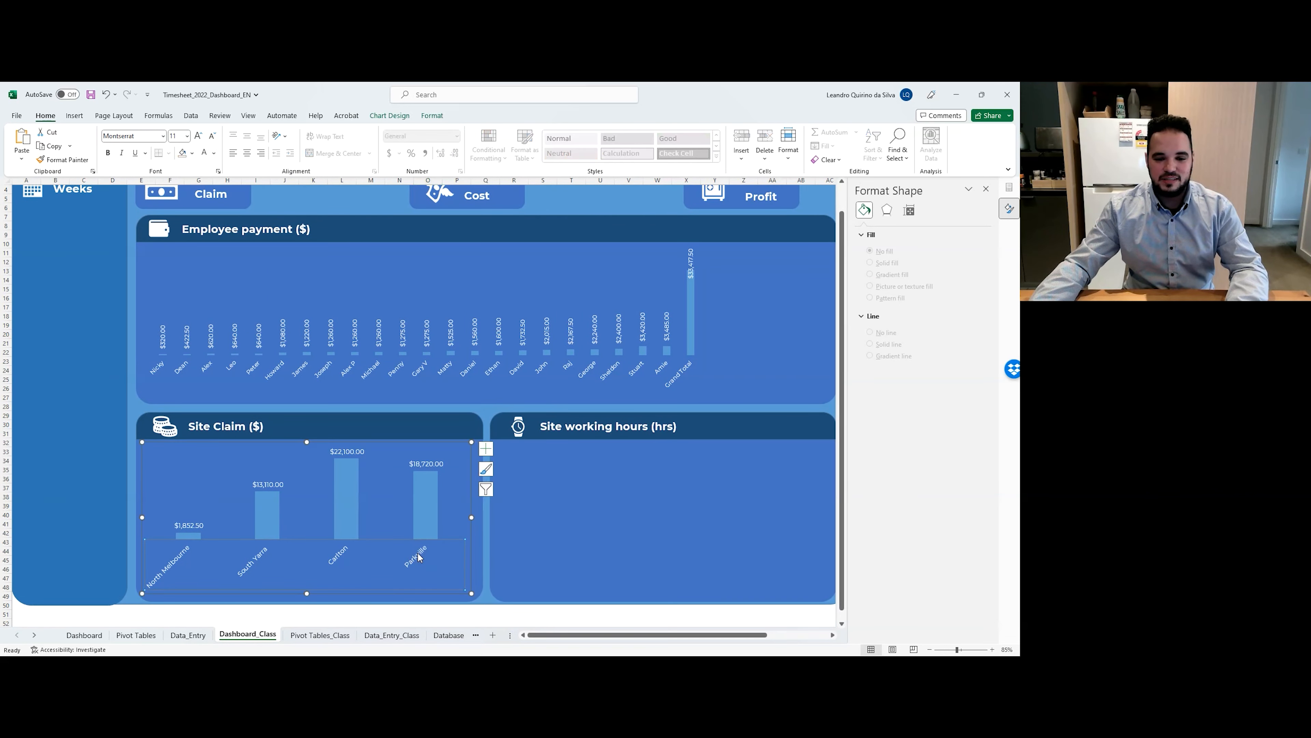
pyautogui.click(908, 226)
pyautogui.click(957, 296)
pyautogui.doubleClick(957, 296)
pyautogui.write('0')
pyautogui.press('Return')
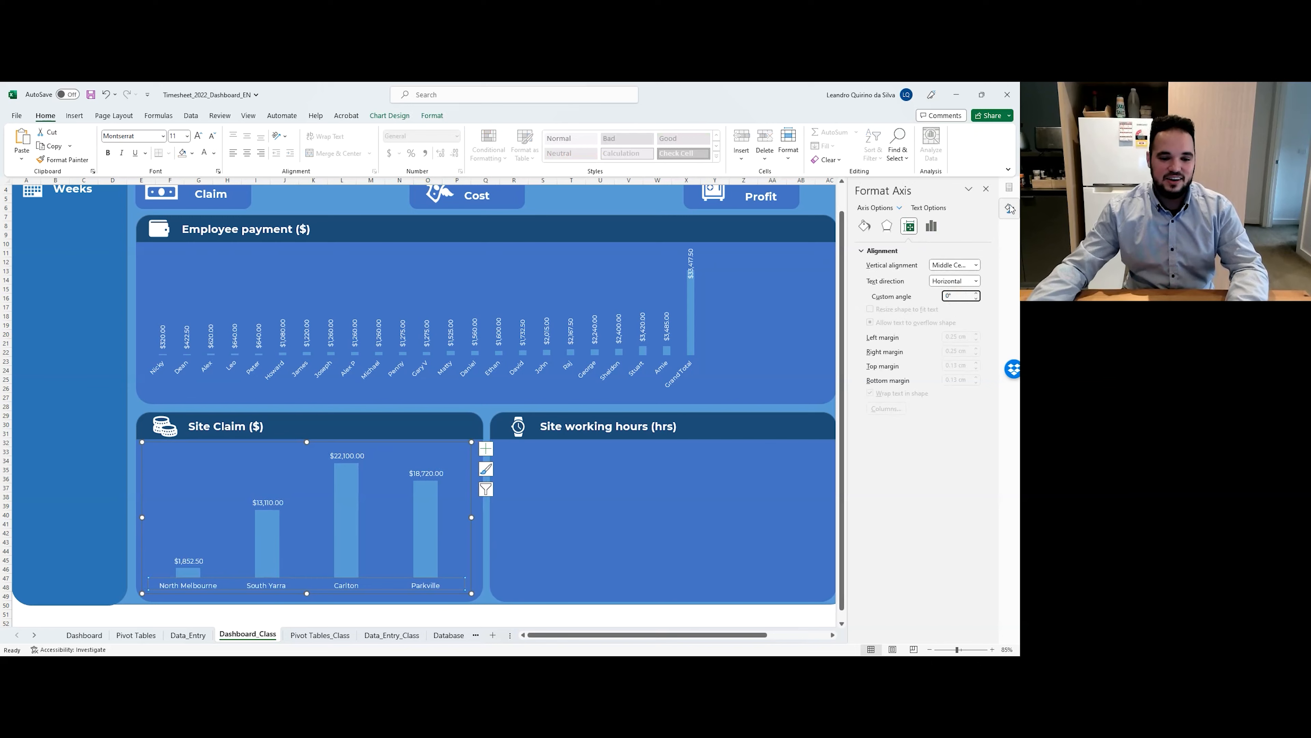
pyautogui.scroll(-1, 615, 448)
pyautogui.click(560, 587)
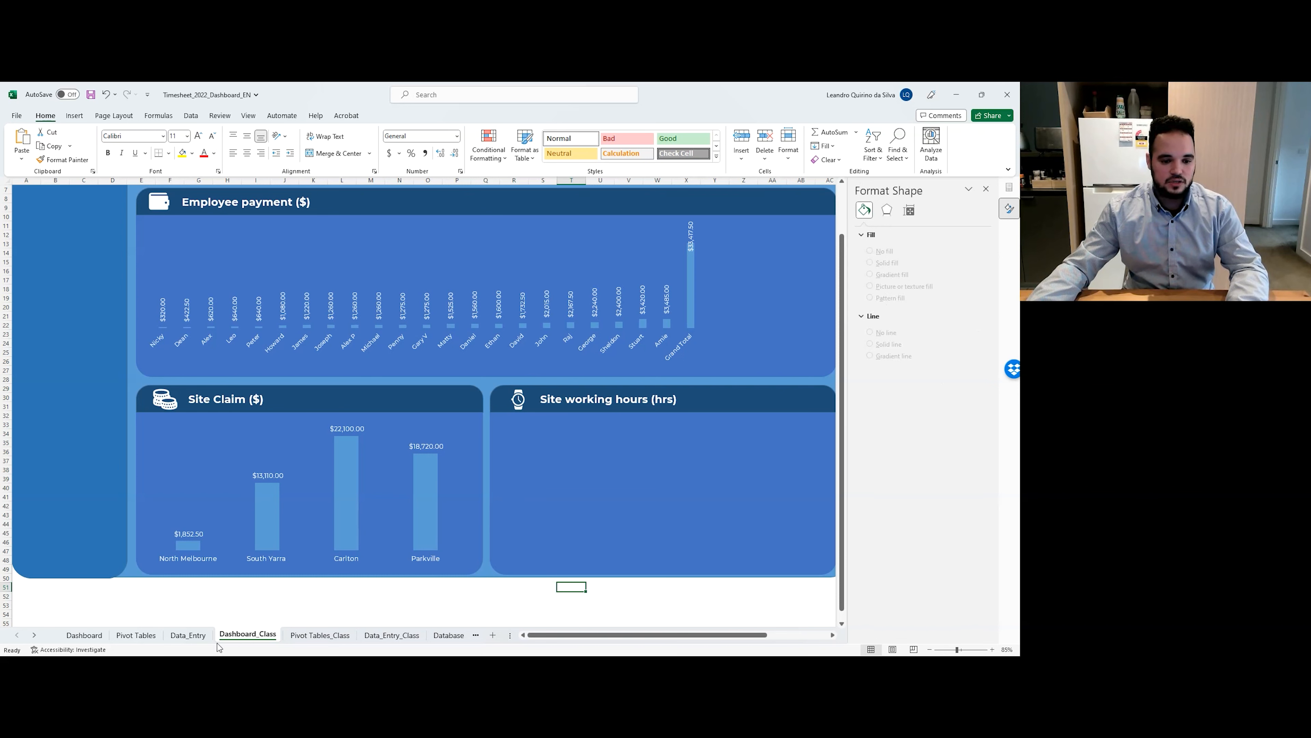
# Filter the Pivot Tables_Class pivot tables by week 15 and by week 20, and check the Site Claim ($) chart on Dashboard_Class.
pyautogui.click(332, 639)
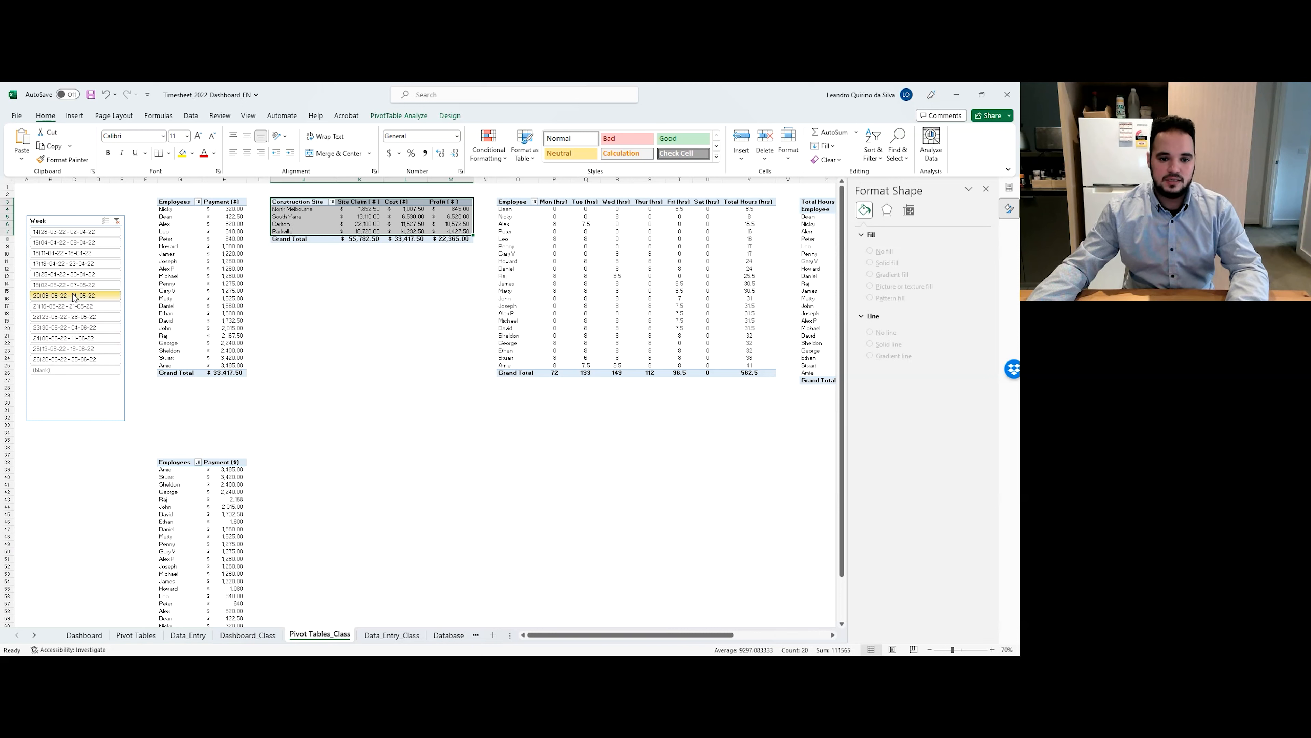
pyautogui.click(74, 242)
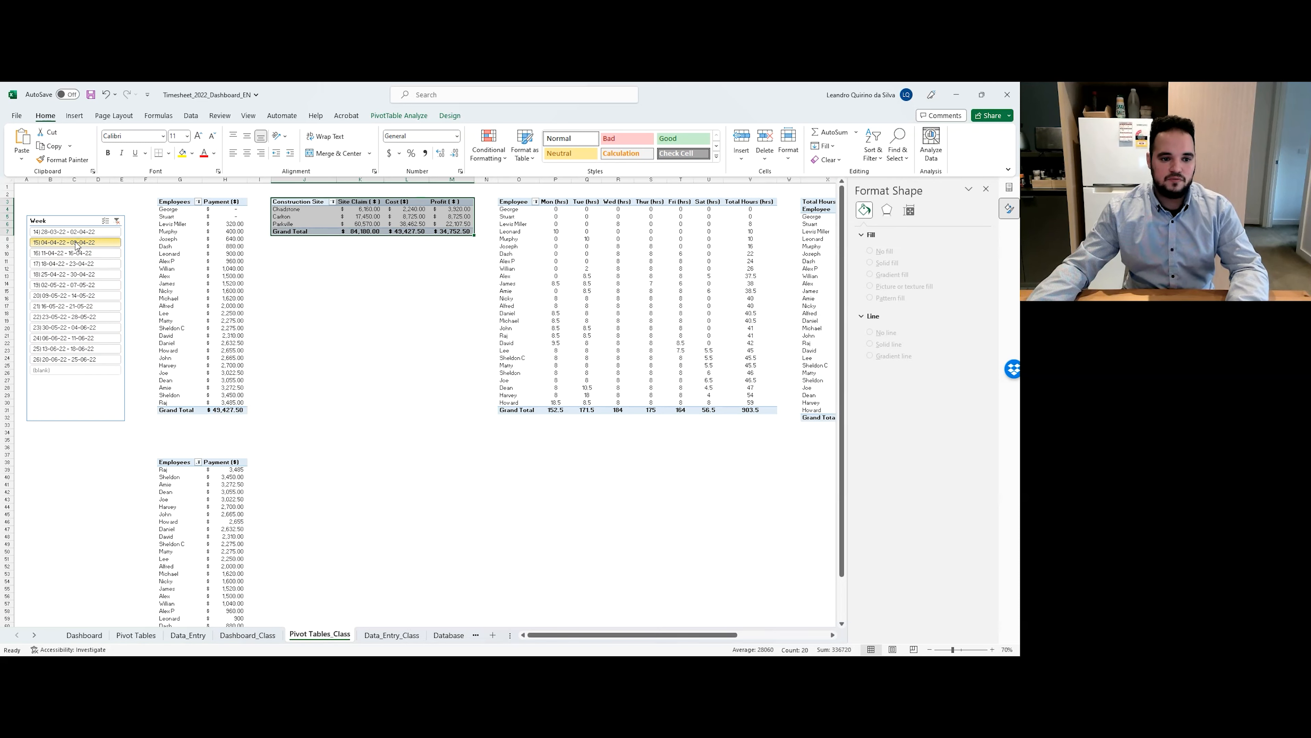
pyautogui.click(66, 292)
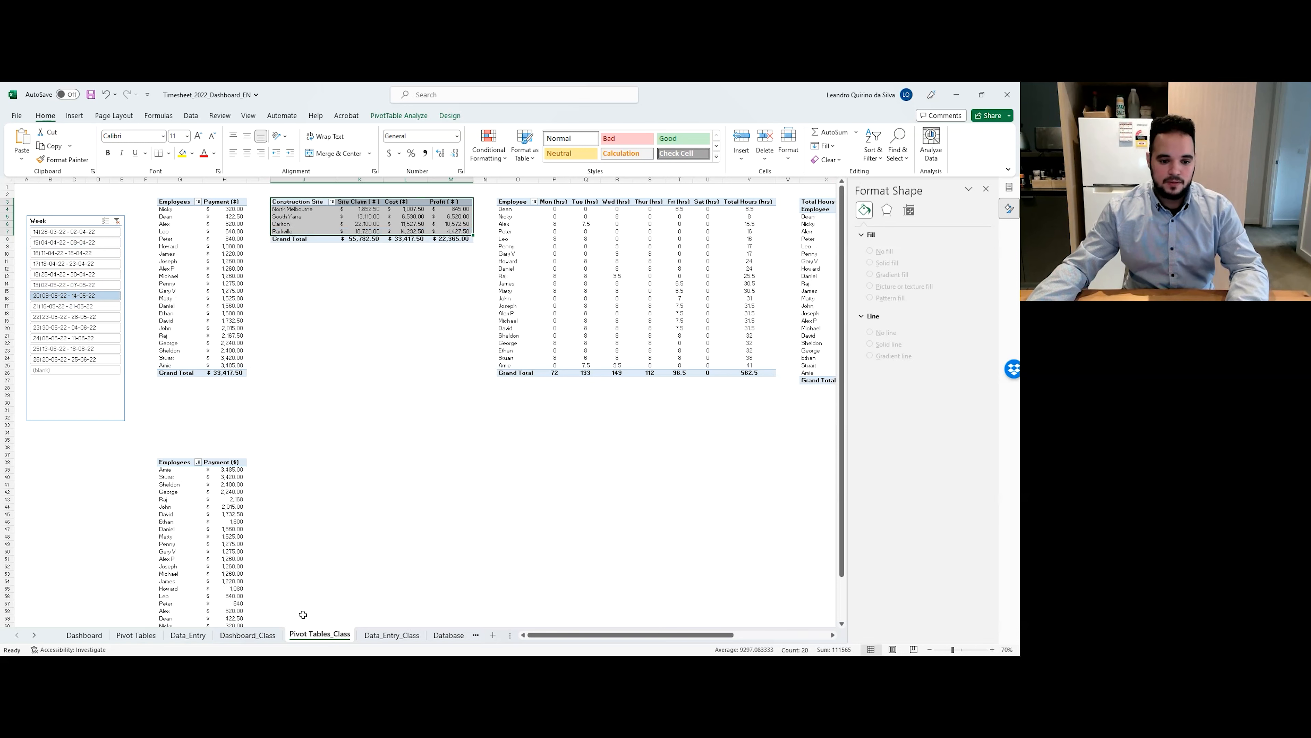
pyautogui.click(268, 641)
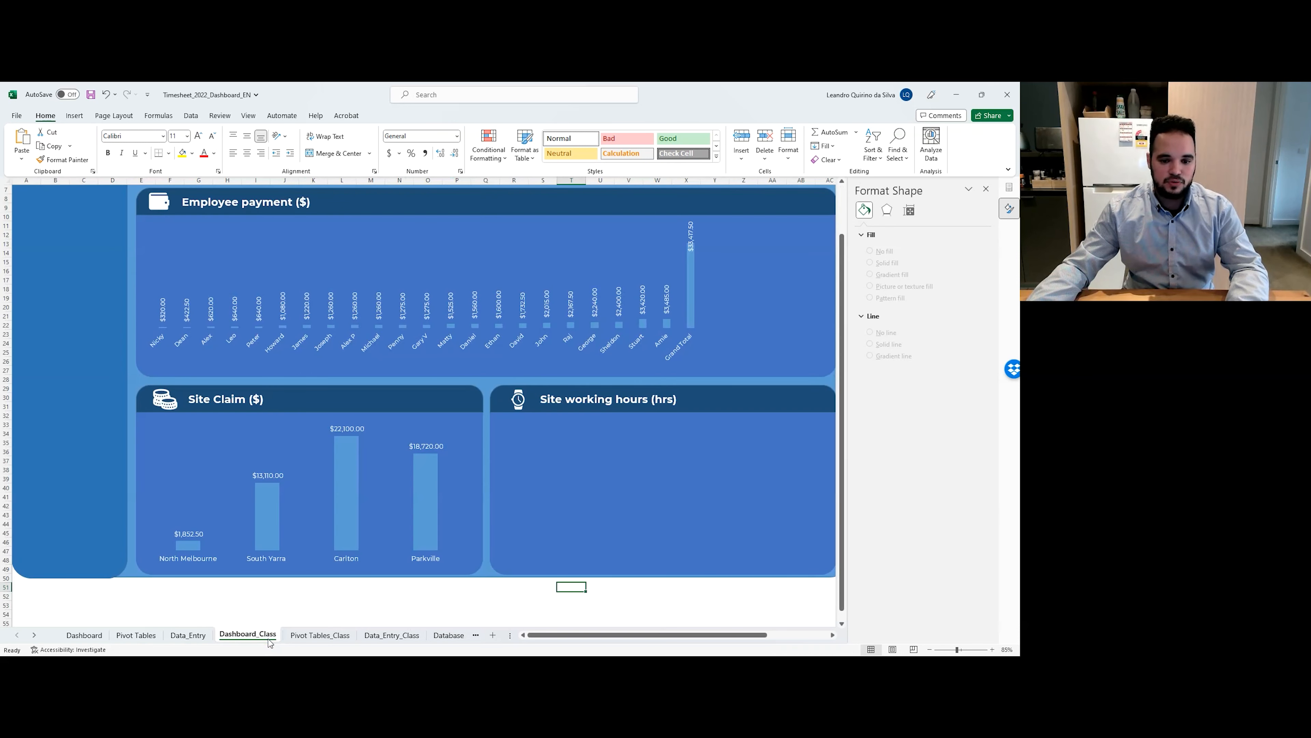
pyautogui.click(355, 519)
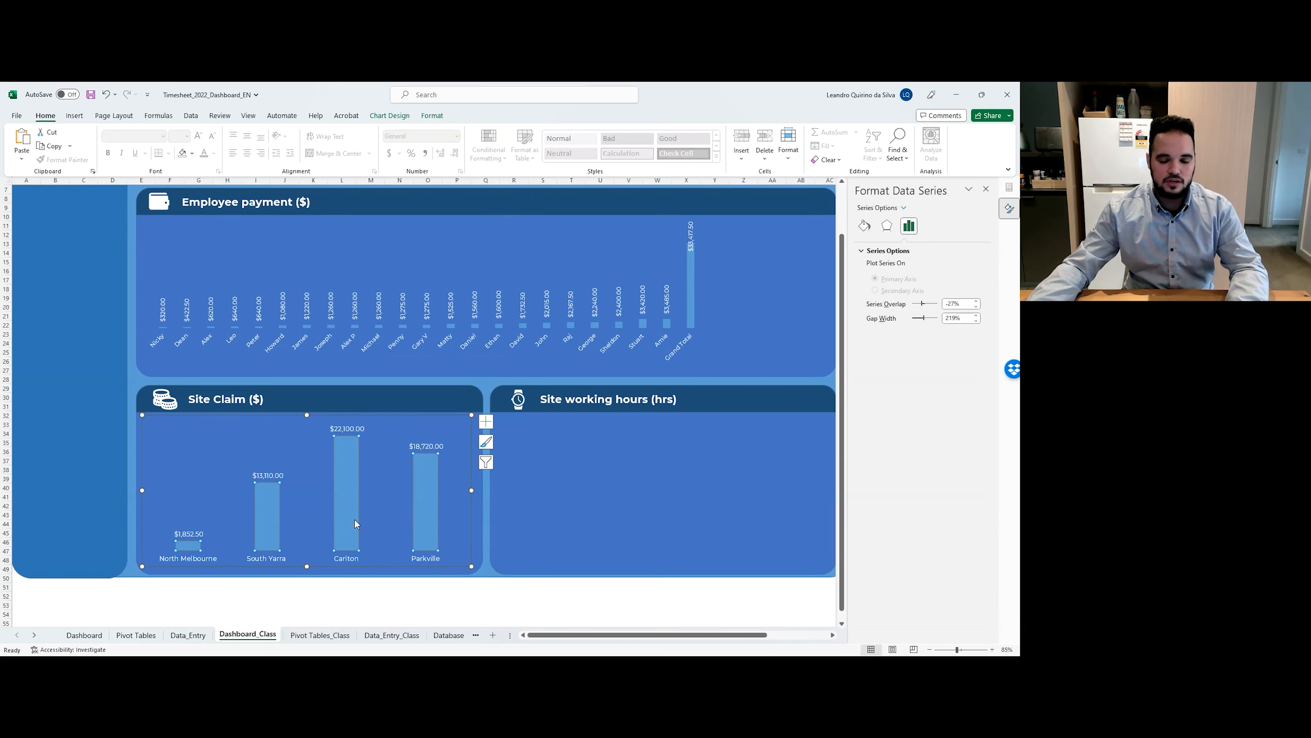
# Filter the Pivot Tables_Class pivot tables by one week after another, through week 26, and examine the construction sites listed for each week.
pyautogui.click(318, 635)
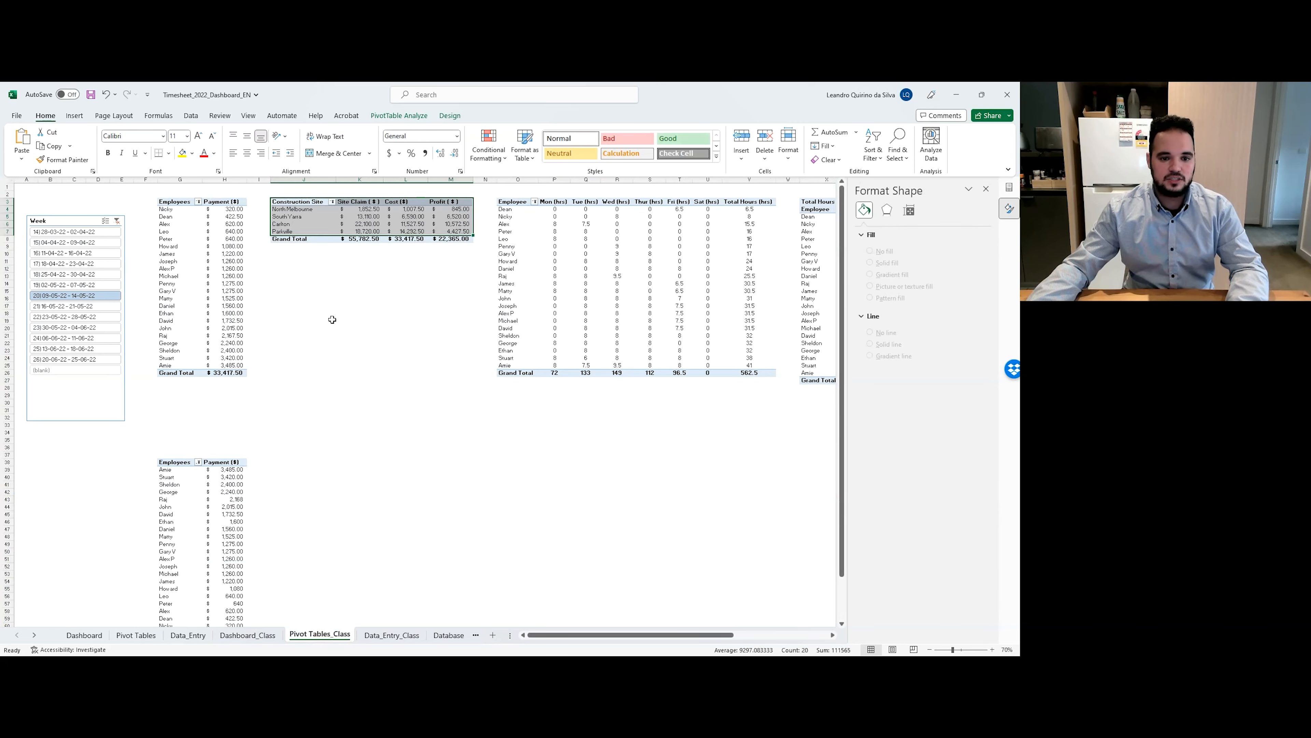
pyautogui.click(85, 242)
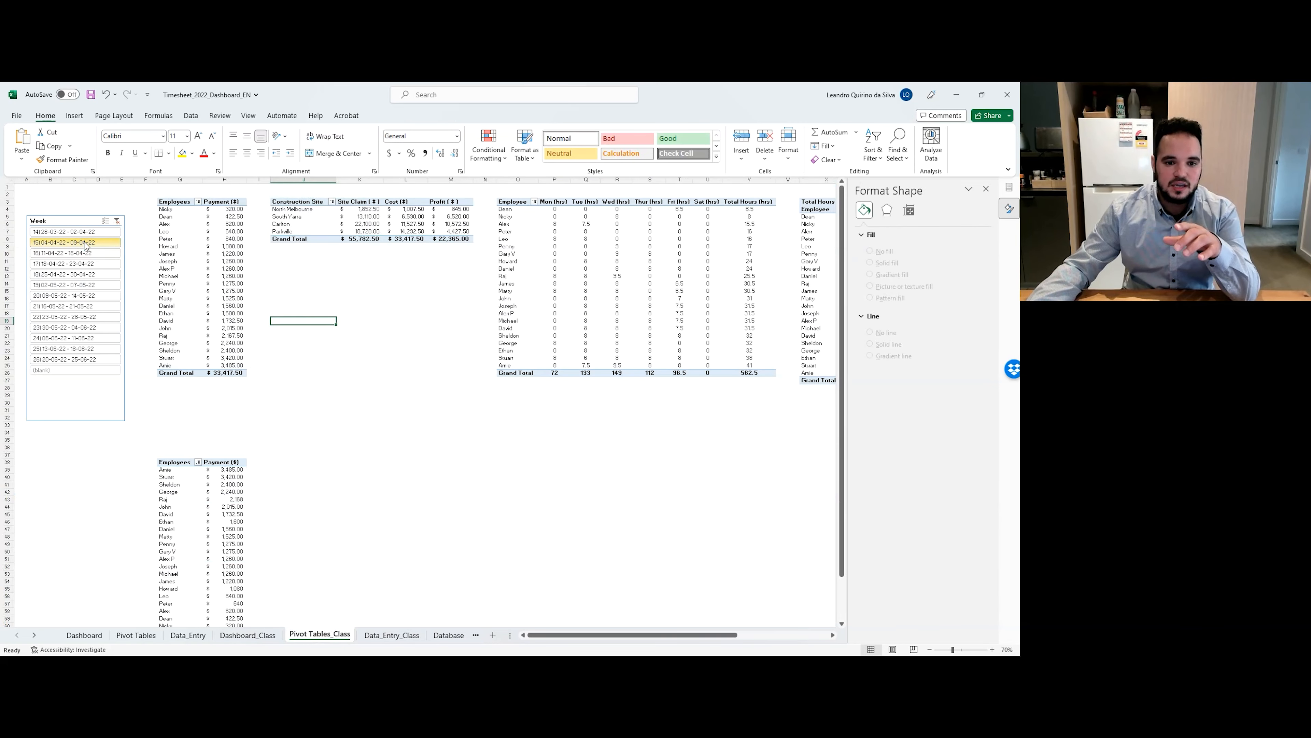
pyautogui.click(91, 232)
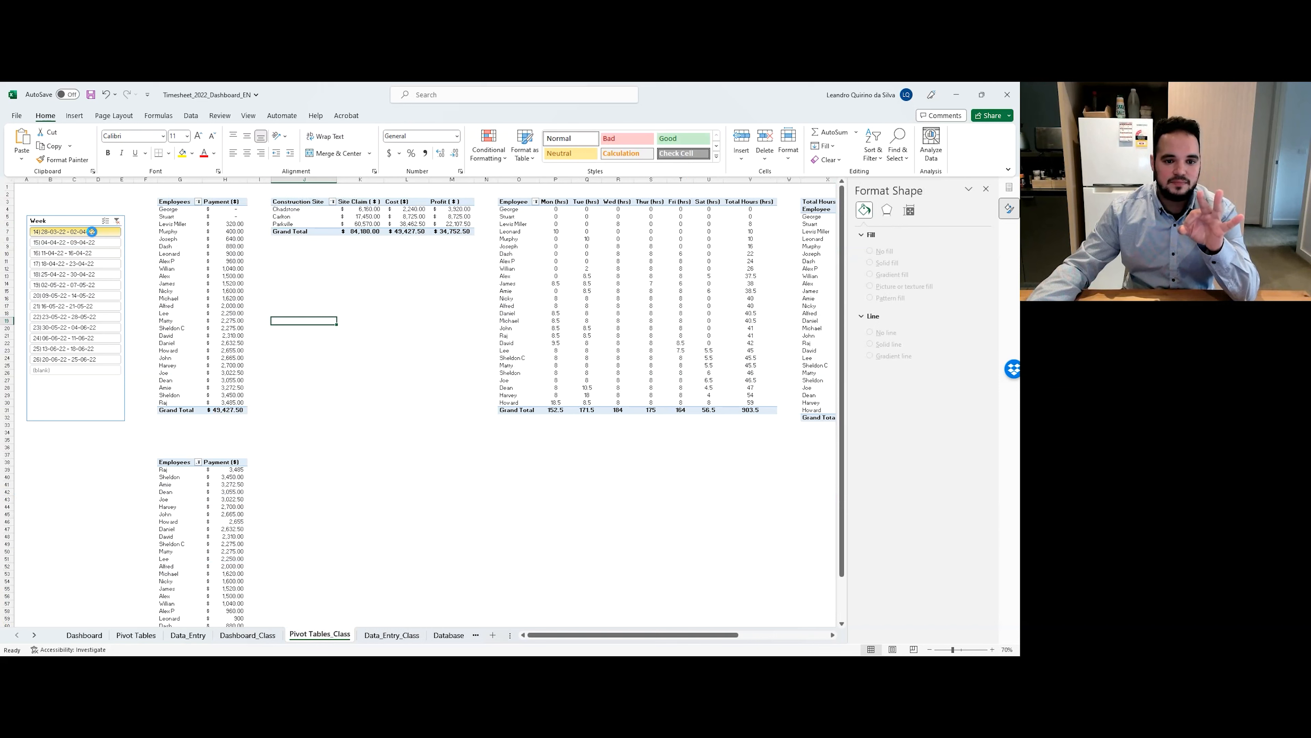
pyautogui.click(82, 253)
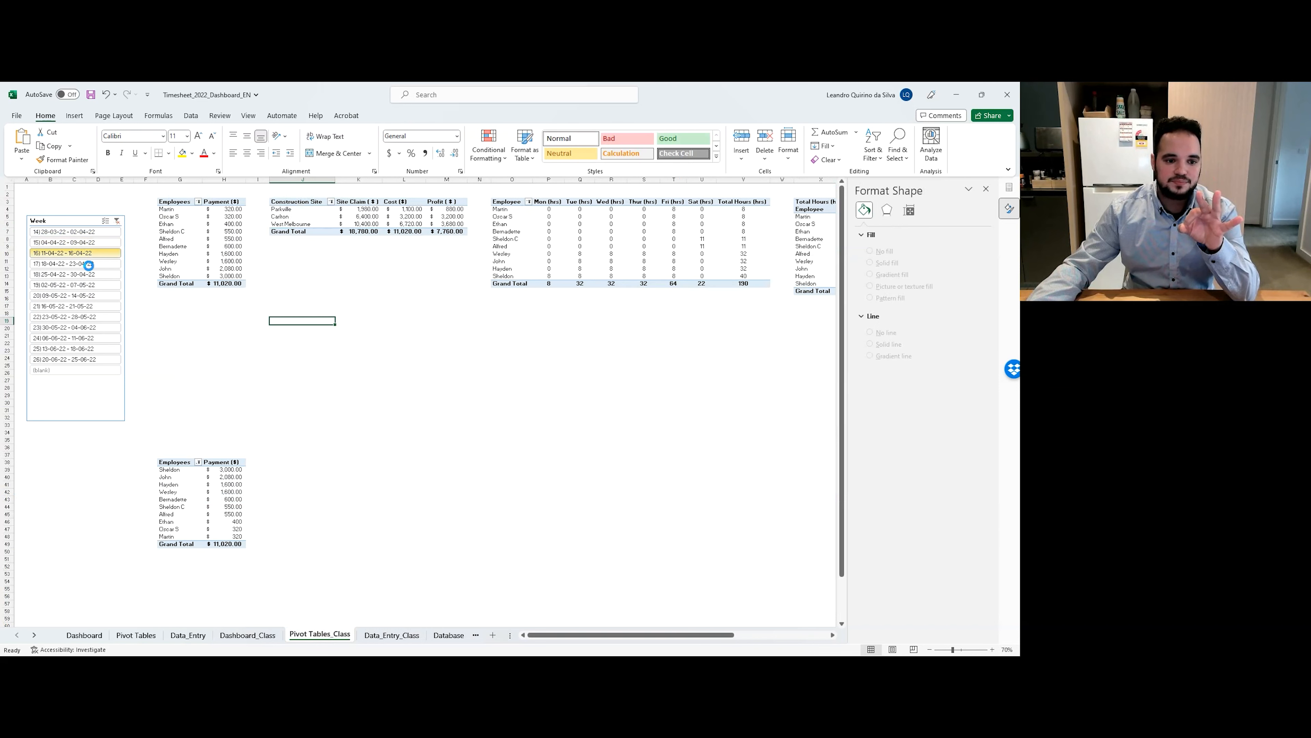
pyautogui.click(90, 265)
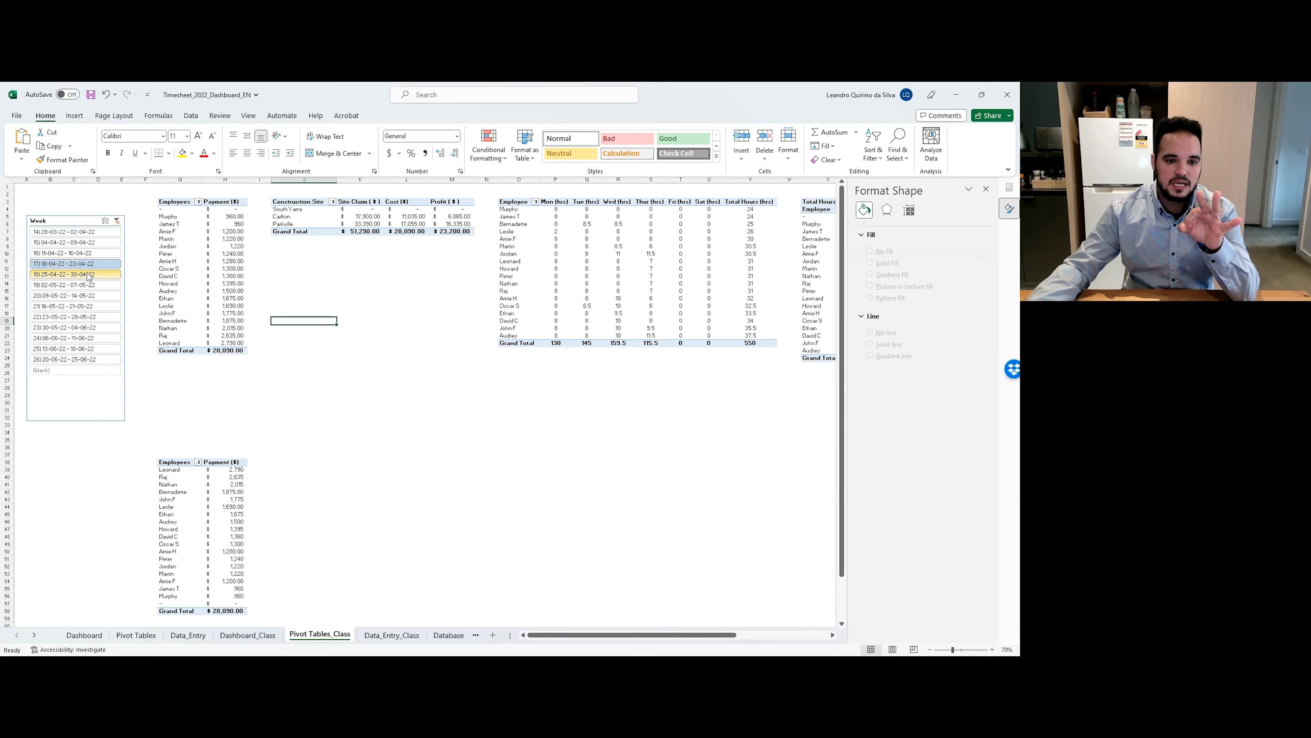
pyautogui.click(90, 278)
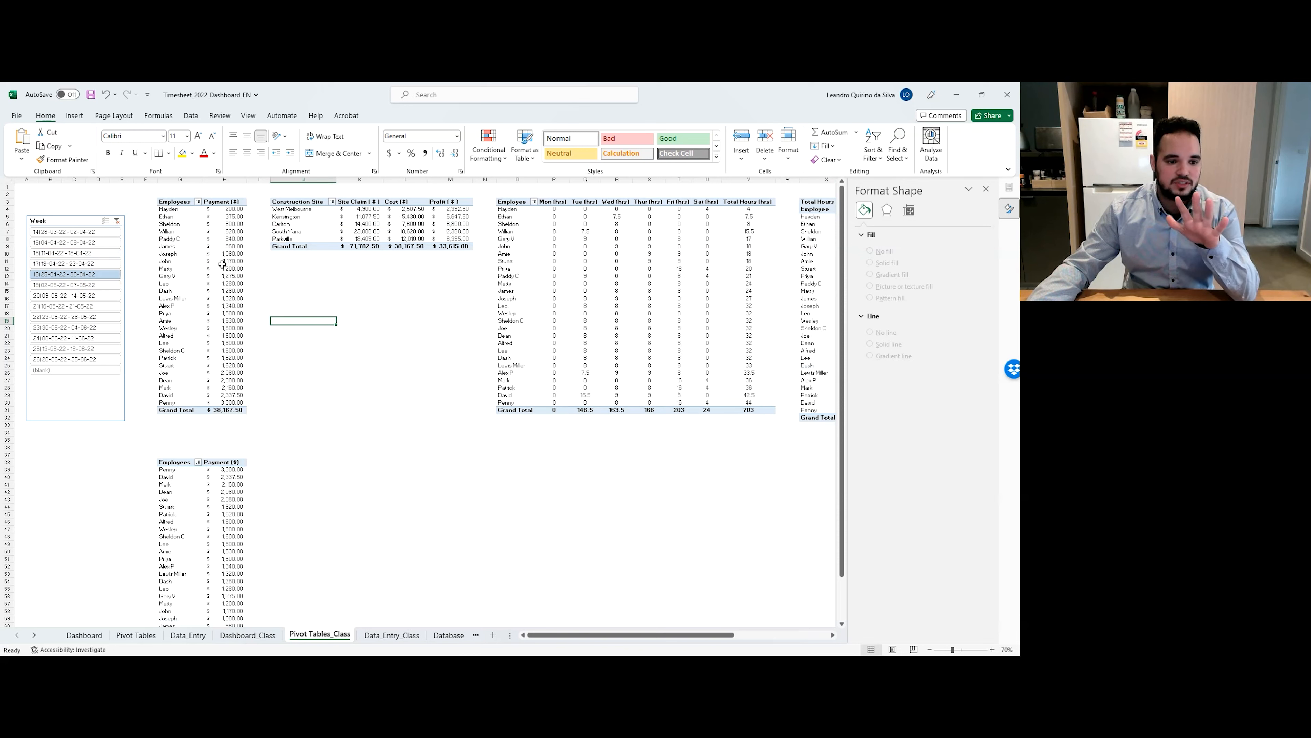
pyautogui.click(98, 295)
pyautogui.click(99, 305)
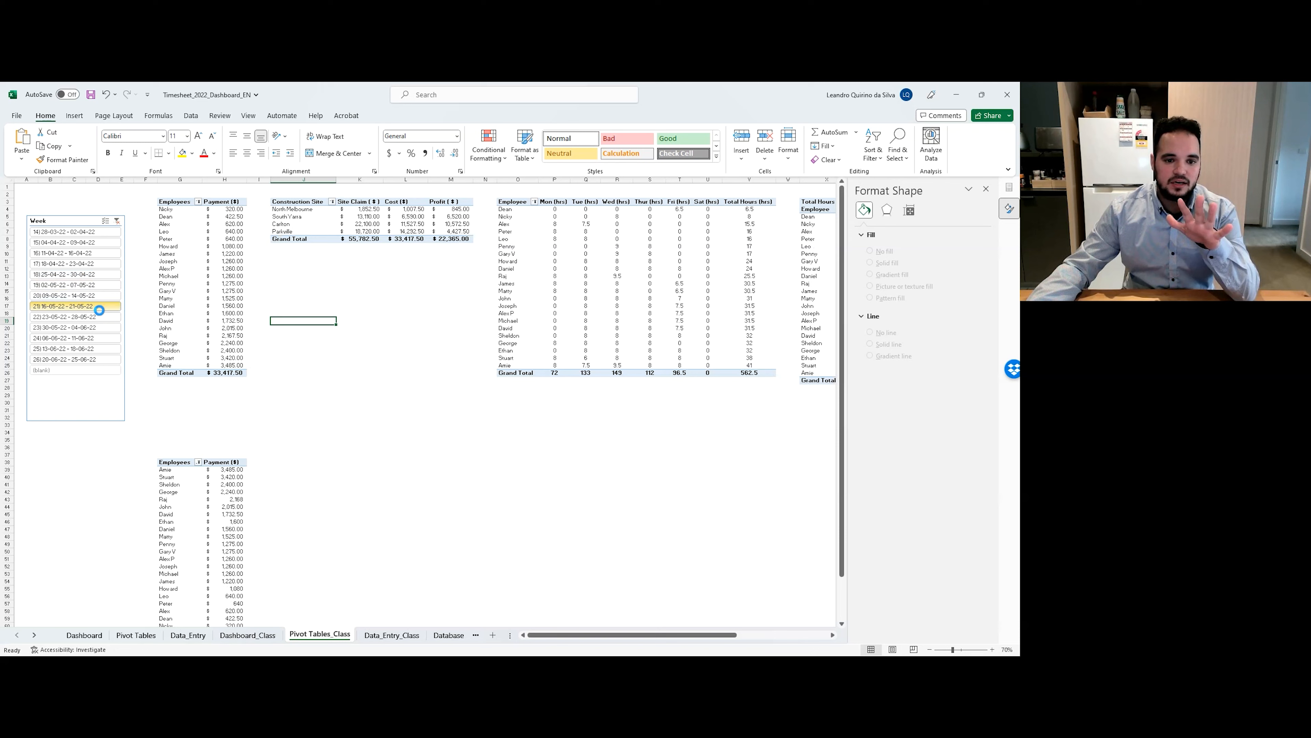
pyautogui.click(102, 316)
pyautogui.click(87, 328)
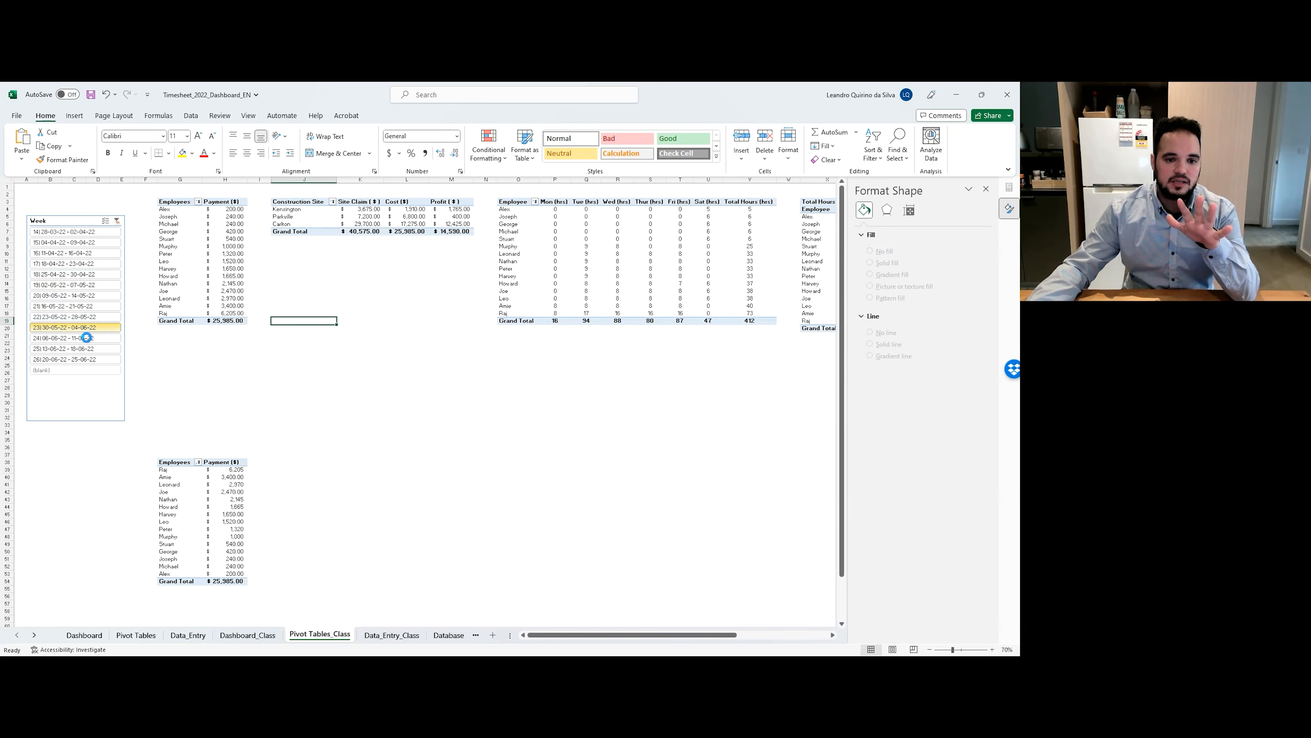
pyautogui.click(87, 337)
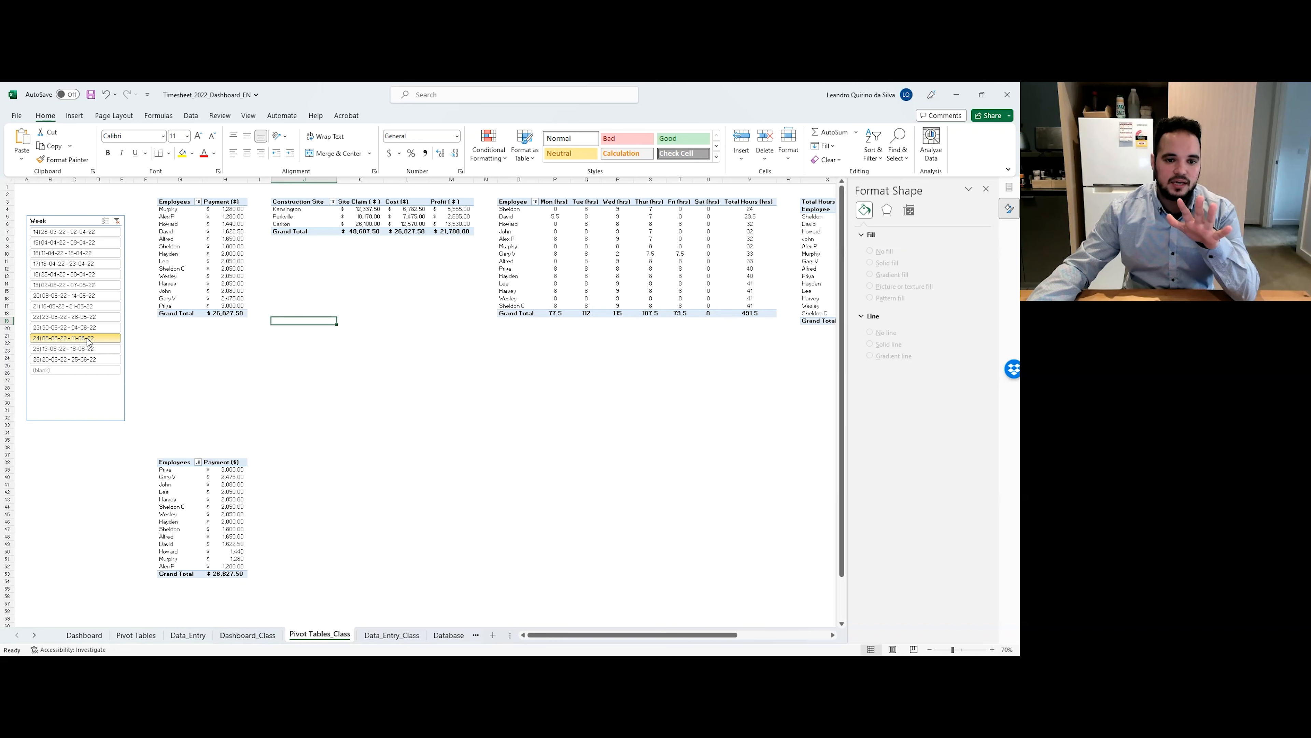
pyautogui.click(88, 348)
pyautogui.click(89, 359)
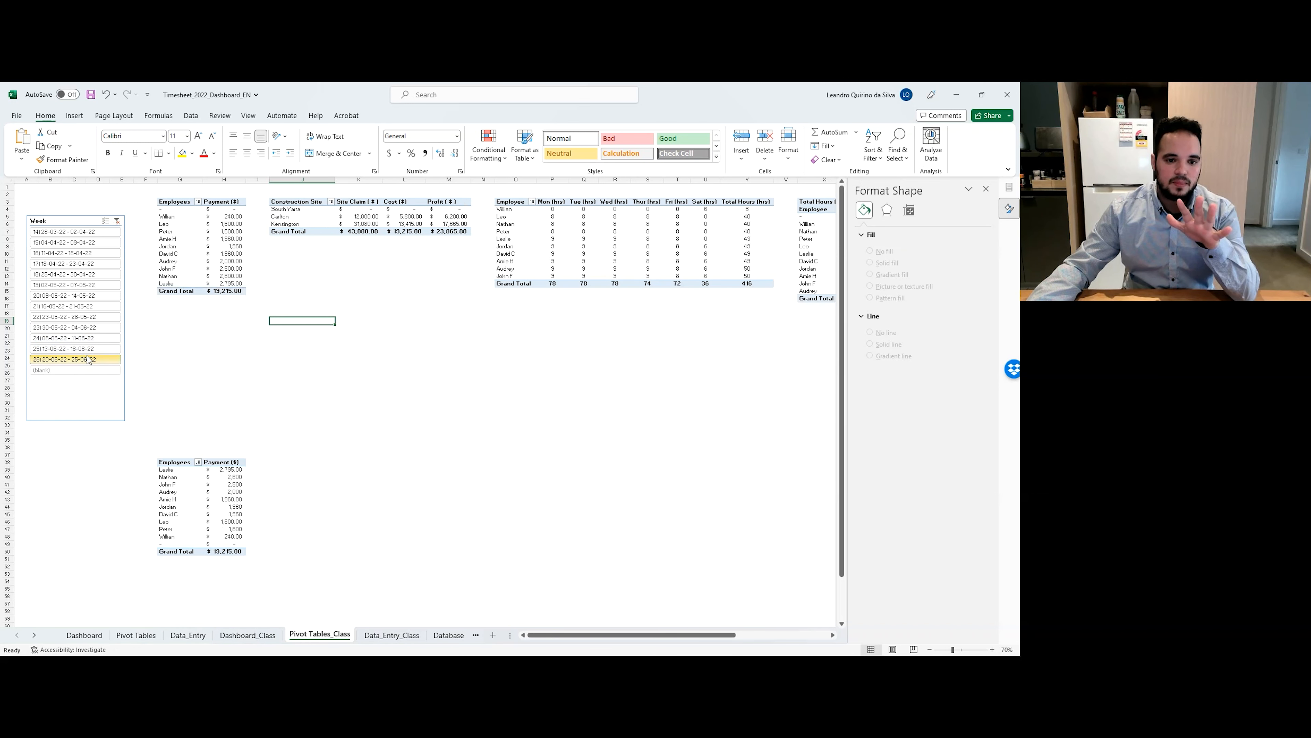
# Filter the Pivot Tables_Class pivot tables by week 18 and open the data source settings of Dashboard_Class's Site Claim ($) chart.
pyautogui.click(78, 274)
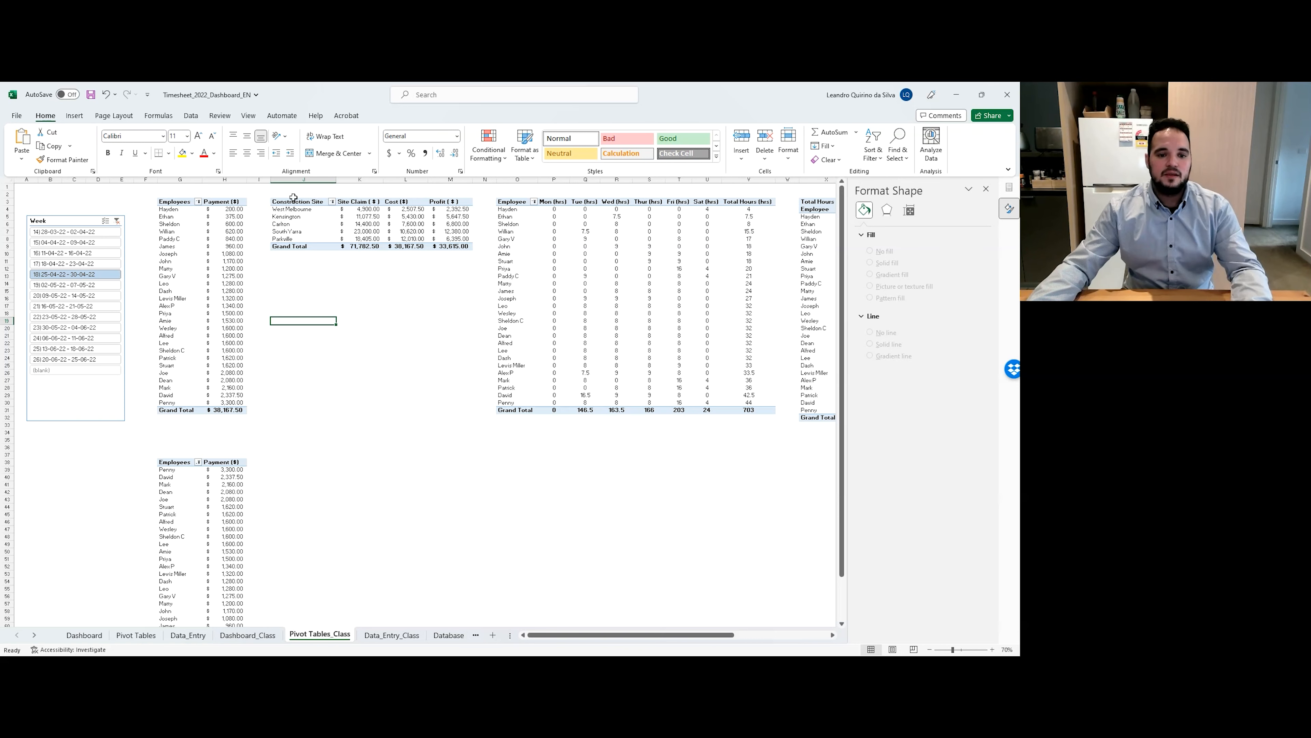
pyautogui.click(247, 635)
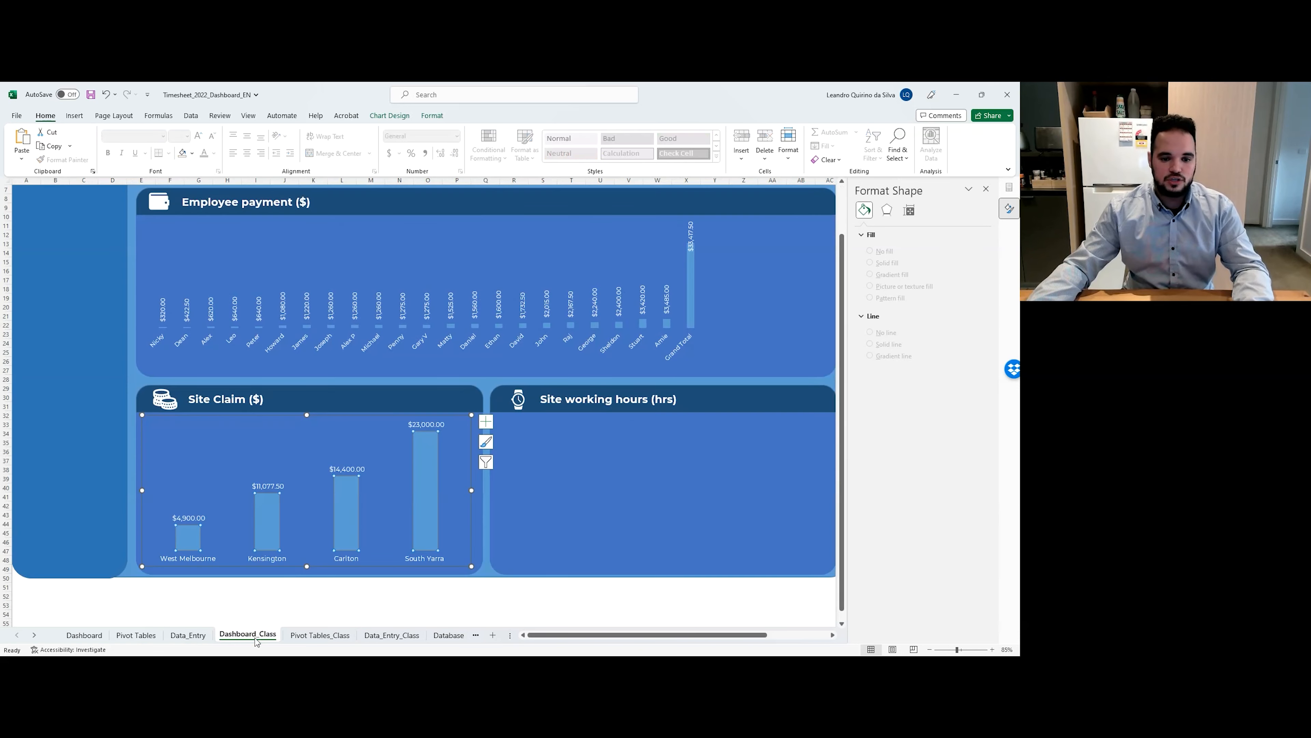
pyautogui.click(324, 444)
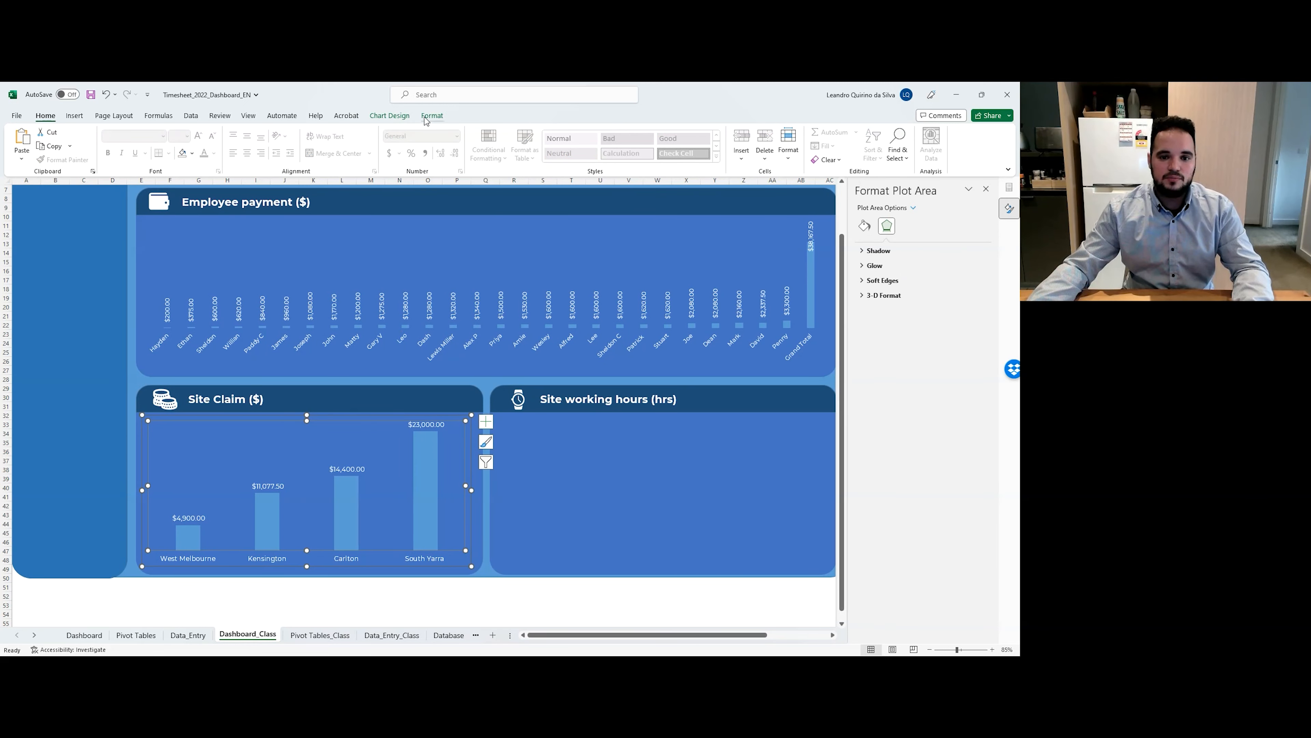
pyautogui.click(390, 116)
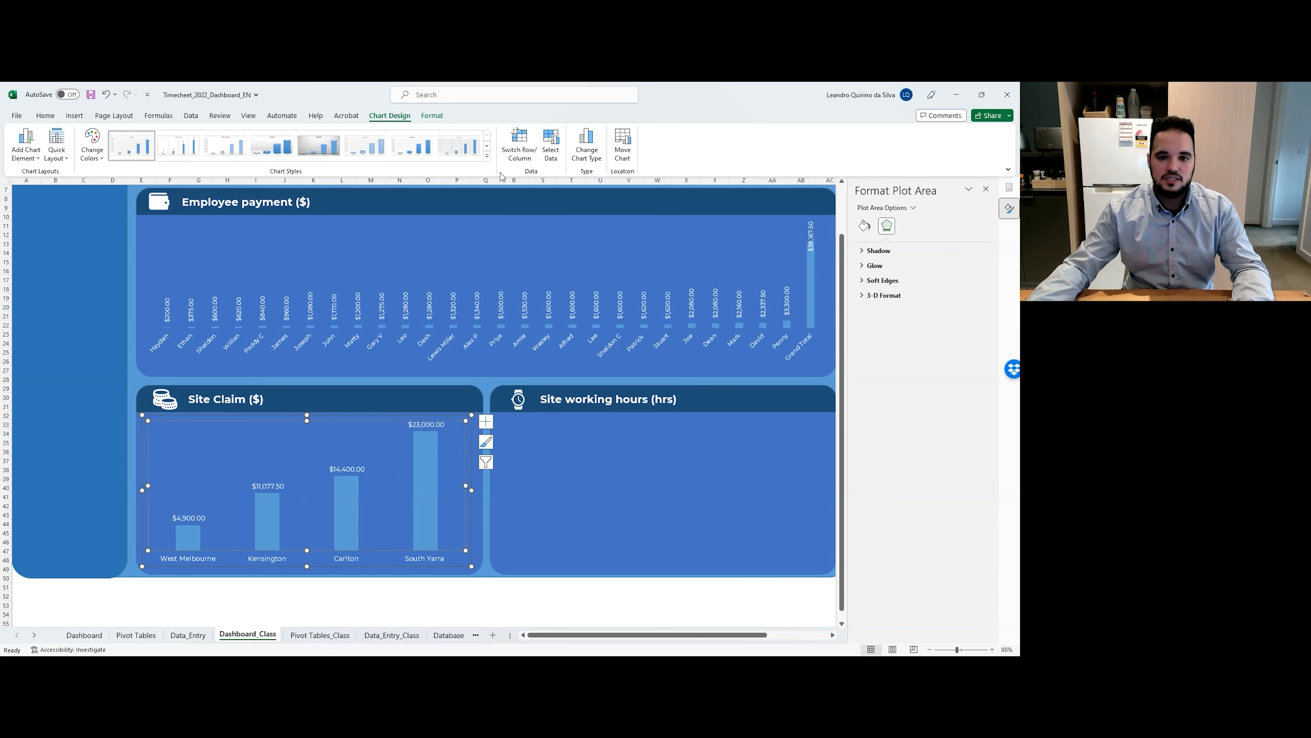
pyautogui.click(548, 145)
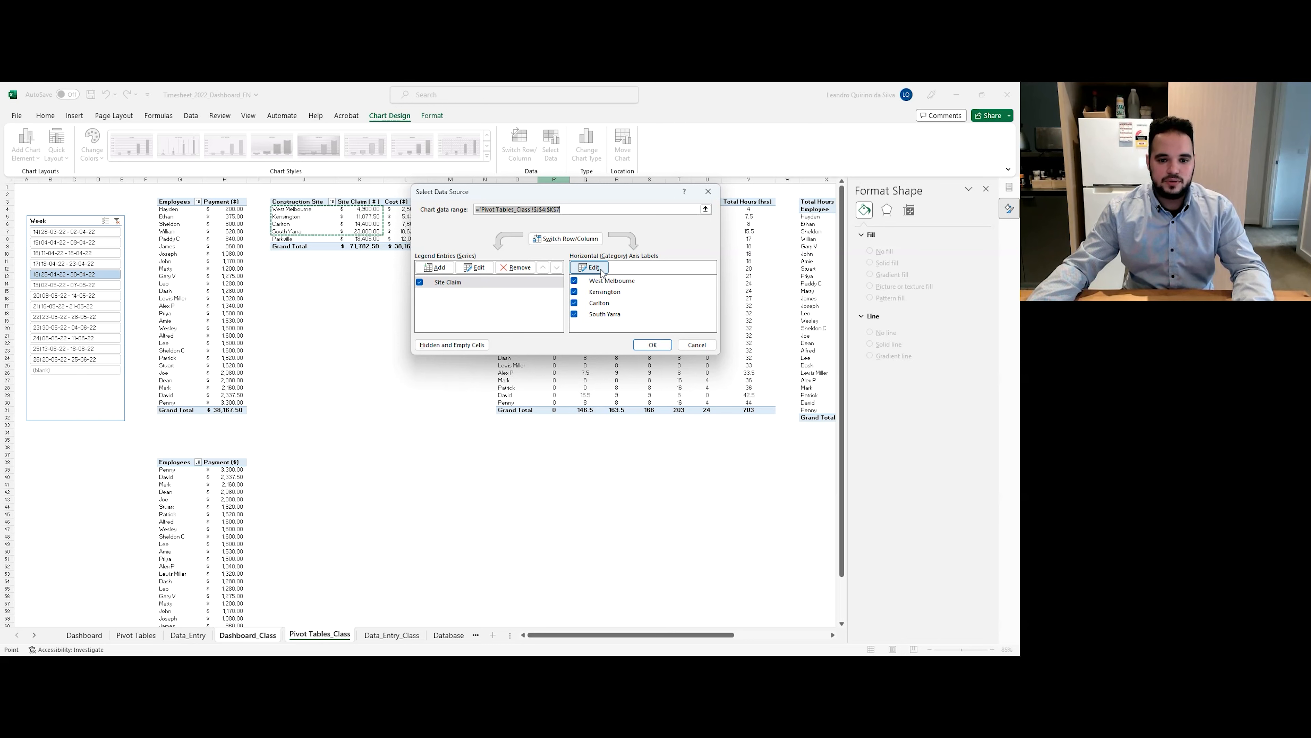
pyautogui.click(438, 268)
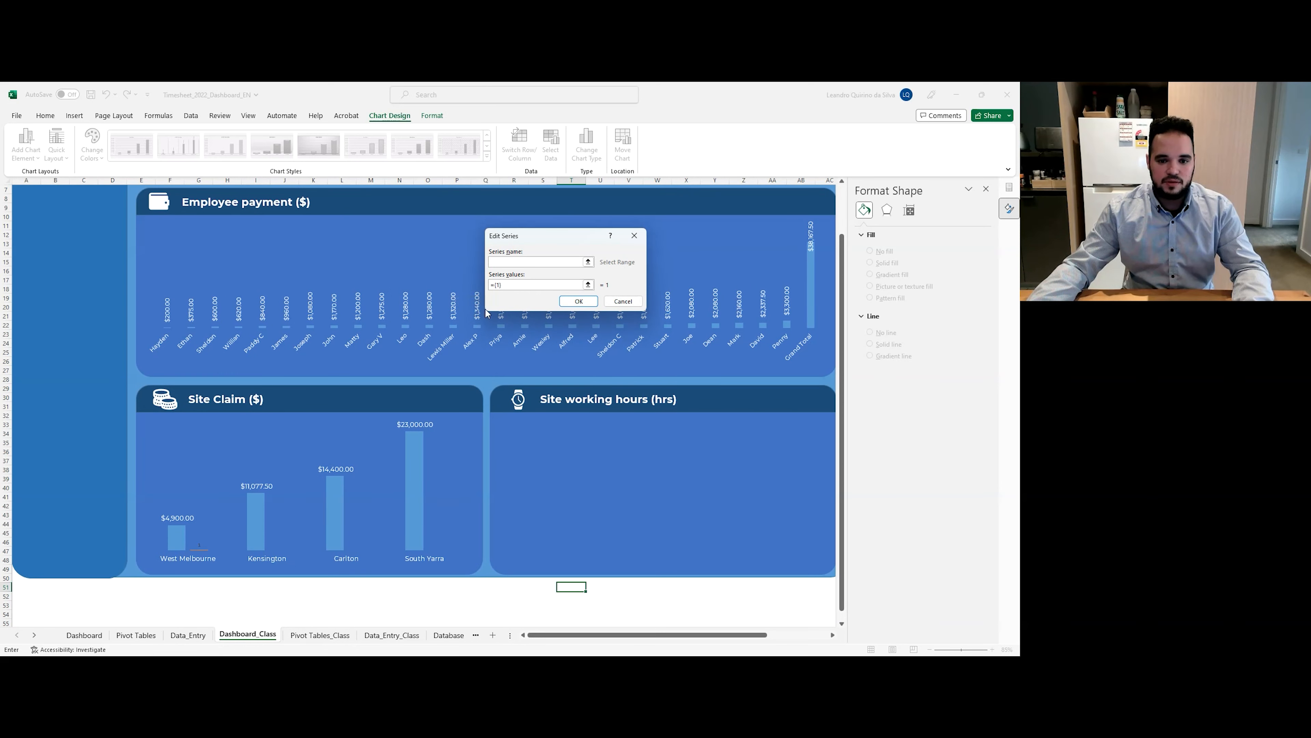
pyautogui.write('Si')
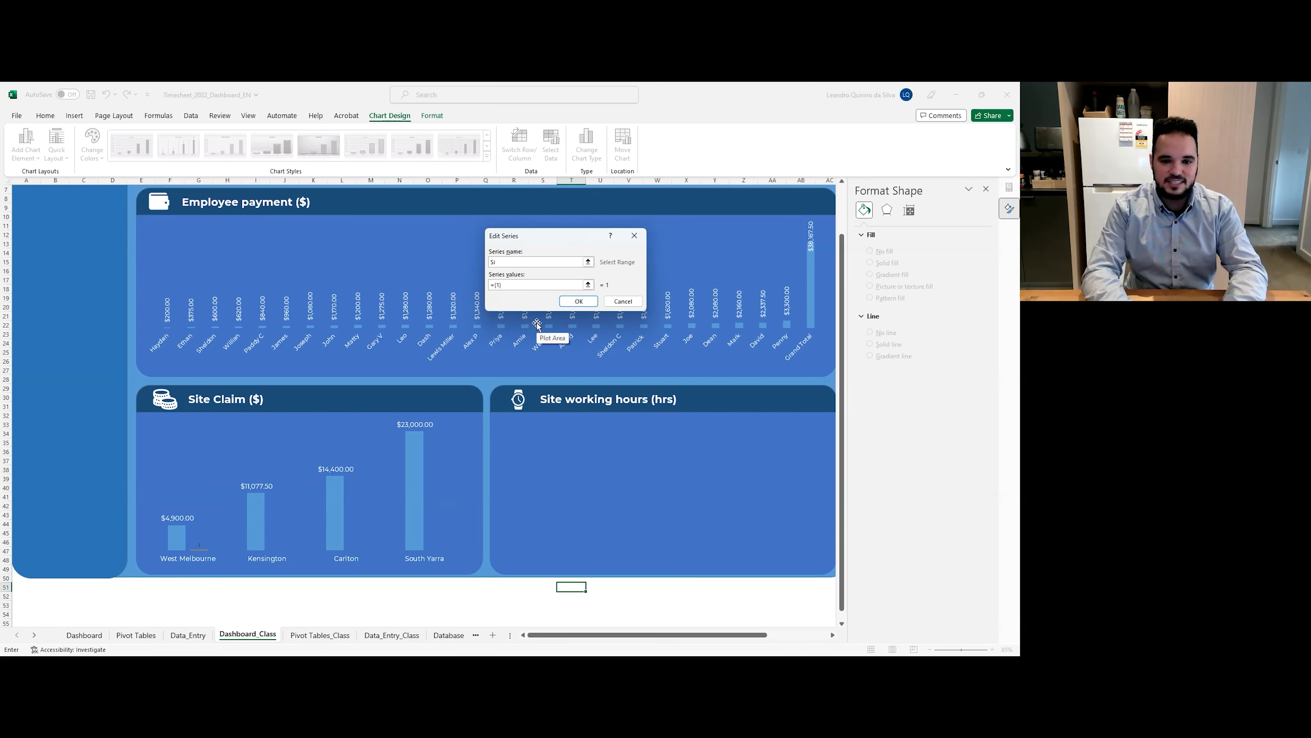
pyautogui.press('Escape')
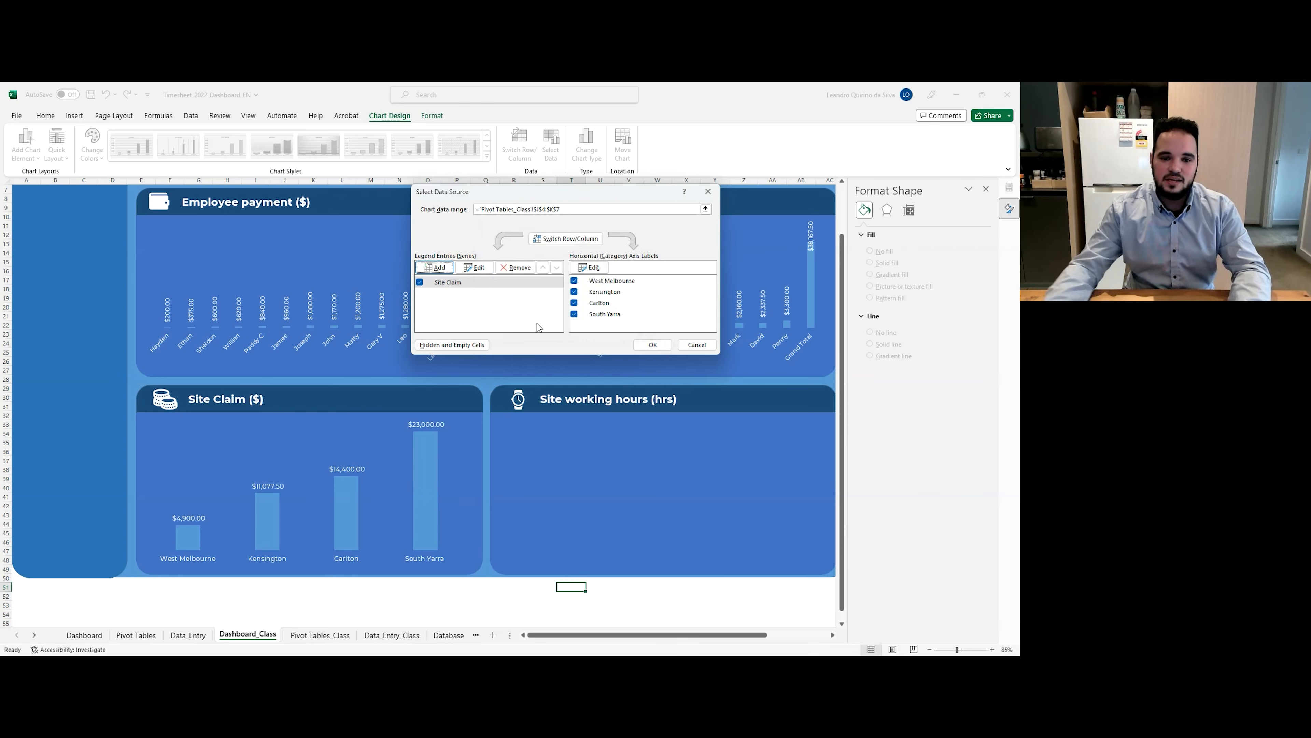
# Set the Site Claim series values to cells K4:K9 on Pivot Tables_Class, including the Grand Total row.
pyautogui.click(479, 272)
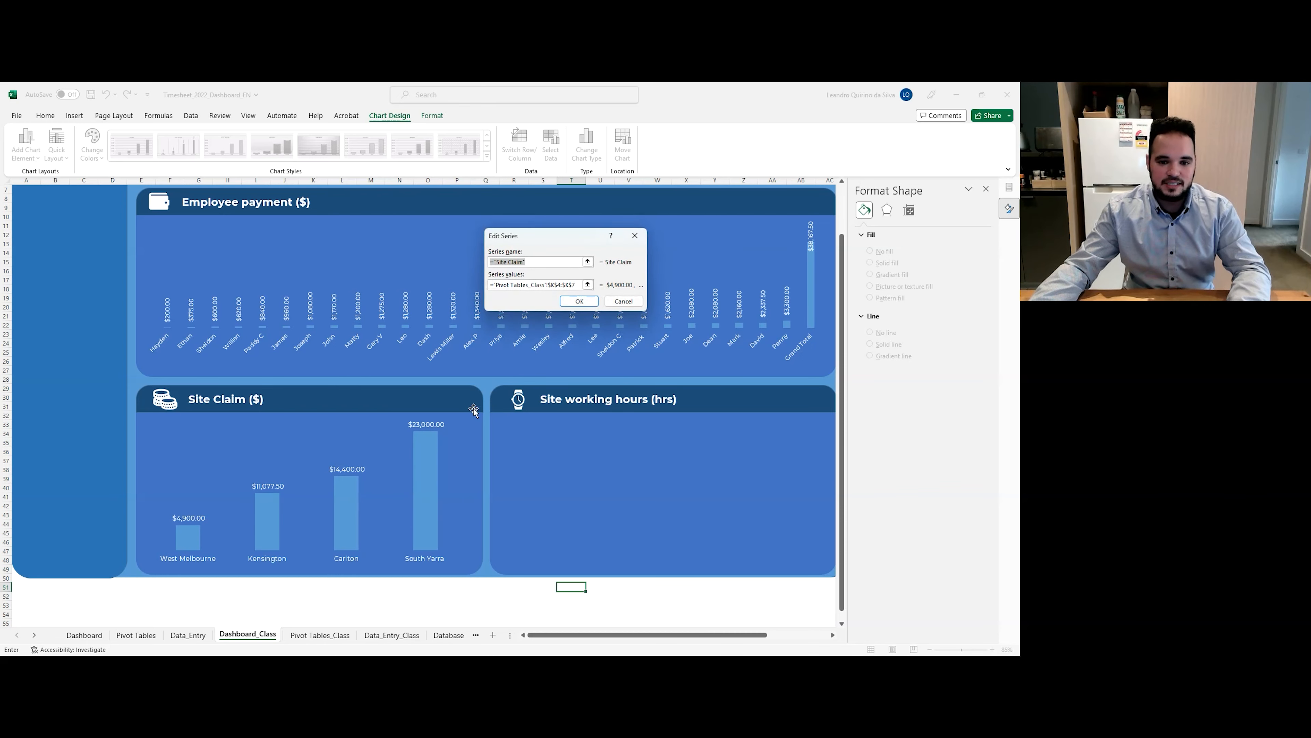
pyautogui.click(573, 284)
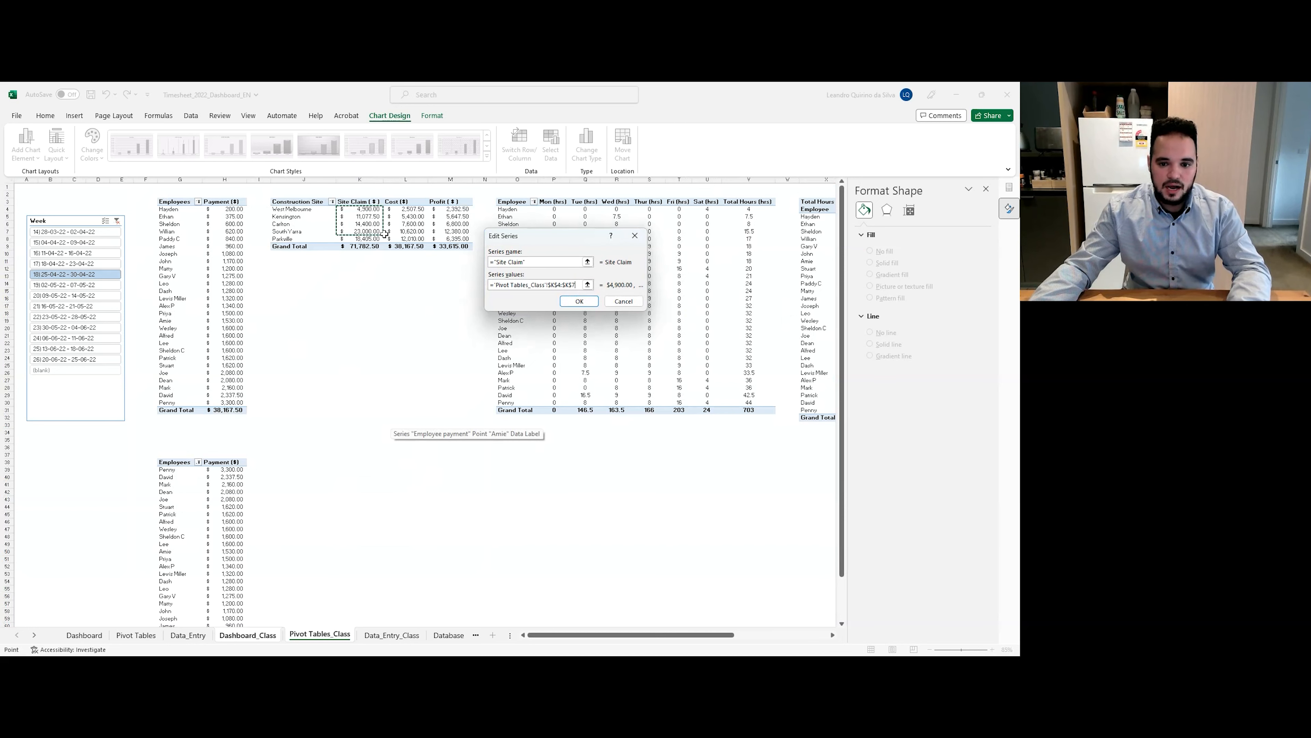
pyautogui.click(573, 284)
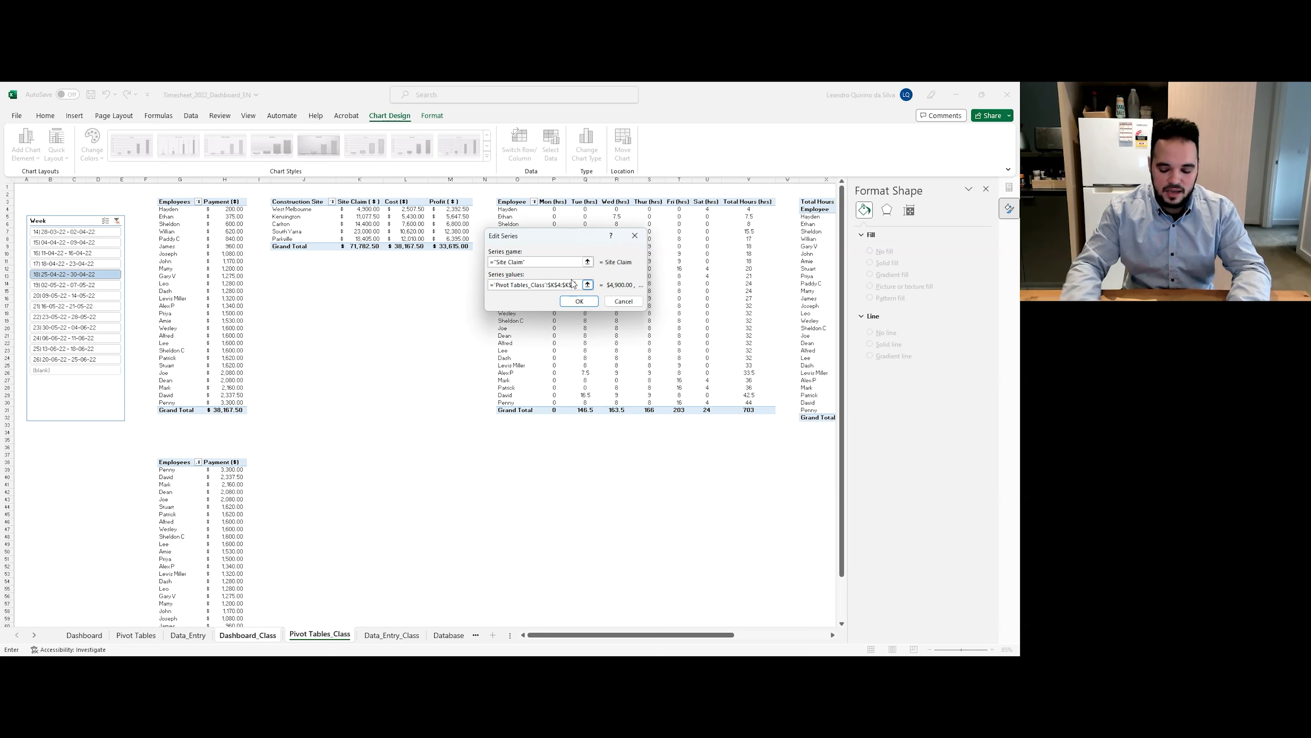
pyautogui.write('8')
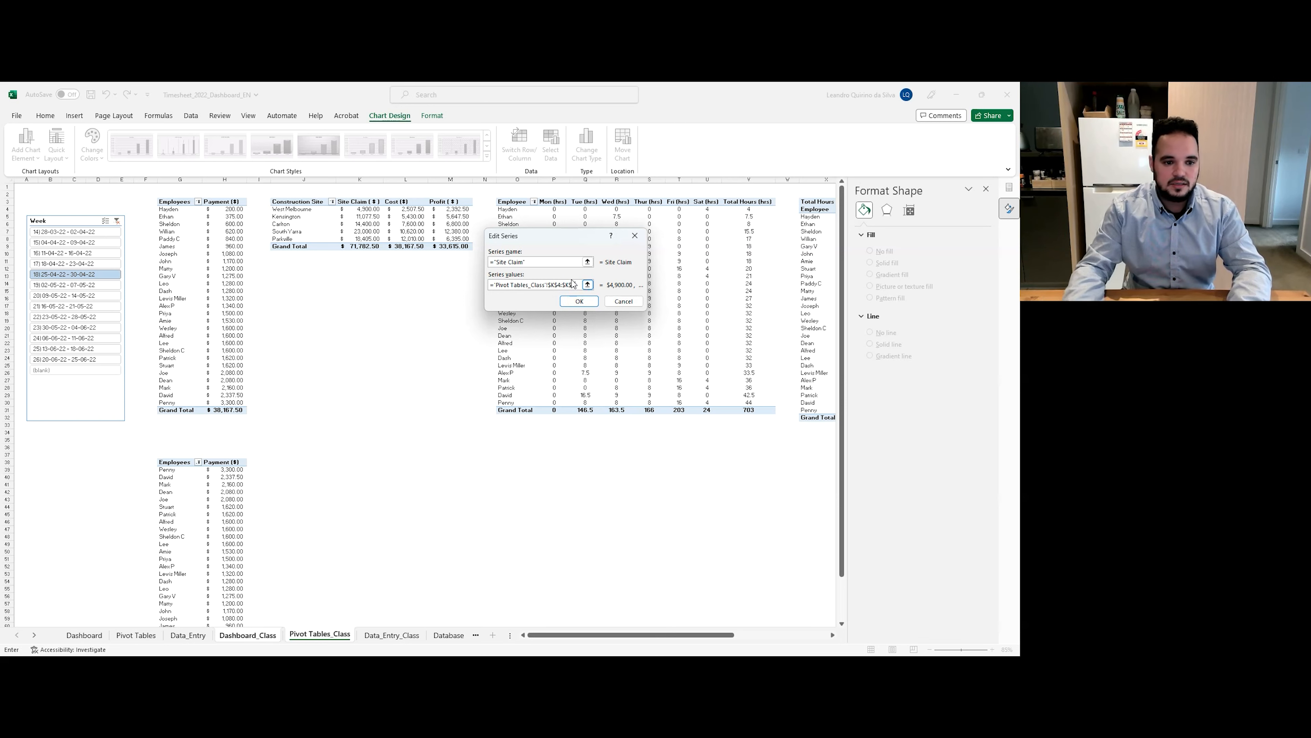
pyautogui.press('BackSpace')
pyautogui.press('BackSpace')
pyautogui.press('BackSpace')
pyautogui.press('BackSpace')
pyautogui.press('BackSpace')
pyautogui.press('BackSpace')
pyautogui.press('BackSpace')
pyautogui.press('BackSpace')
pyautogui.press('BackSpace')
pyautogui.press('BackSpace')
pyautogui.press('BackSpace')
pyautogui.press('BackSpace')
pyautogui.press('BackSpace')
pyautogui.press('BackSpace')
pyautogui.press('BackSpace')
pyautogui.press('BackSpace')
pyautogui.press('BackSpace')
pyautogui.press('BackSpace')
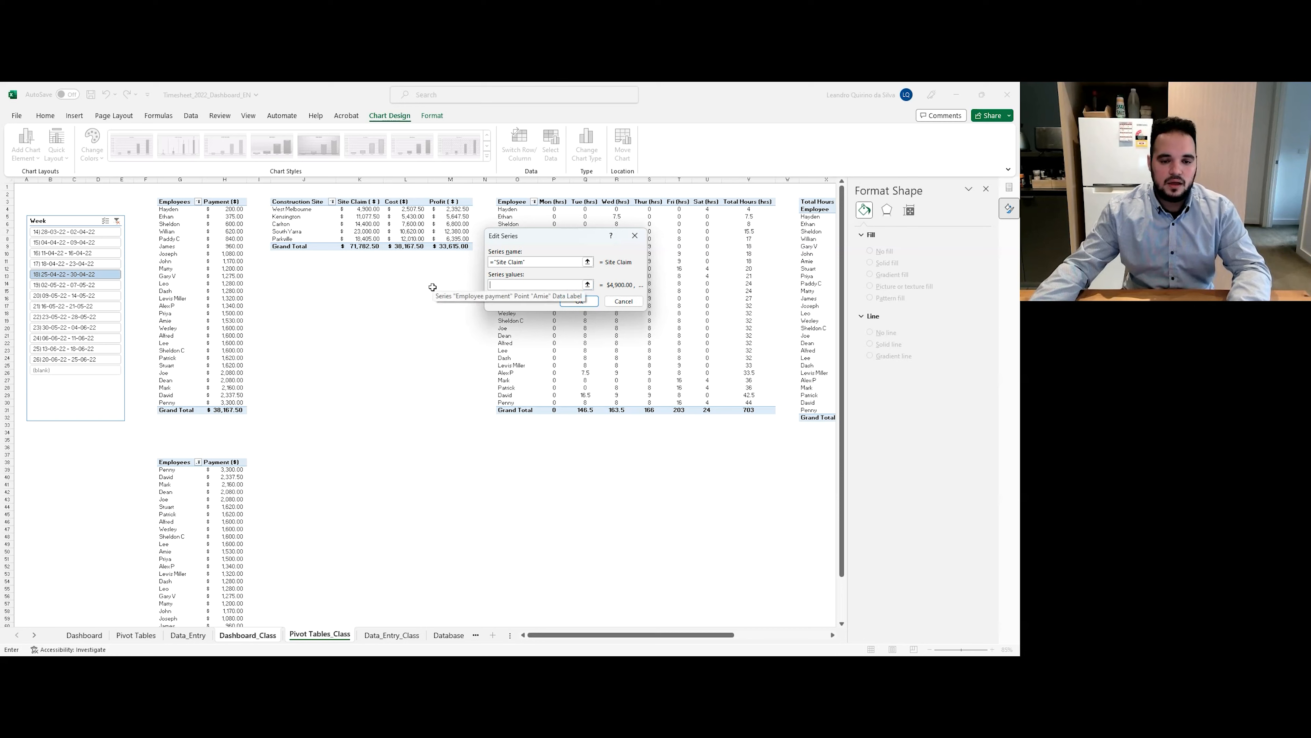
pyautogui.moveTo(367, 211); pyautogui.dragTo(369, 241)
pyautogui.click(373, 209)
pyautogui.moveTo(373, 209); pyautogui.dragTo(379, 247)
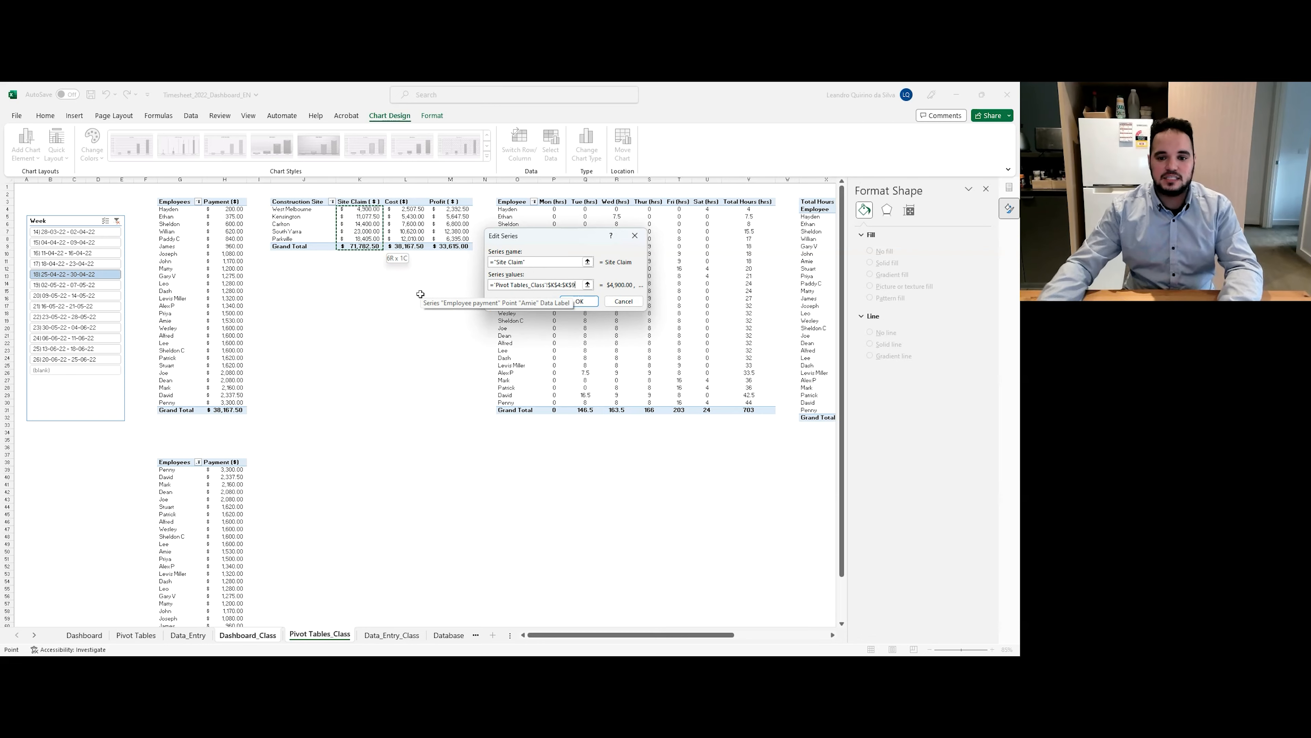
pyautogui.click(582, 303)
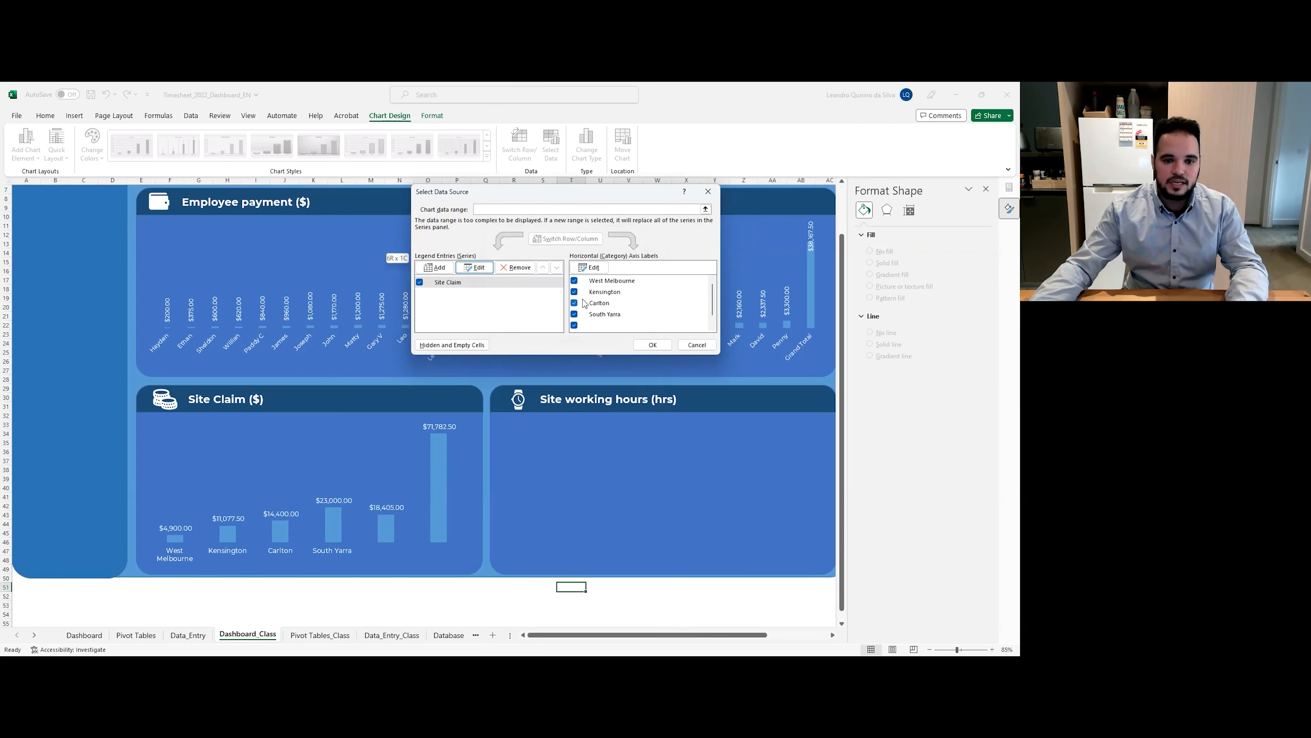
# Set the Site Claim ($) chart's horizontal axis labels to cells J4:J9 on Pivot Tables_Class and apply the data source changes.
pyautogui.click(593, 267)
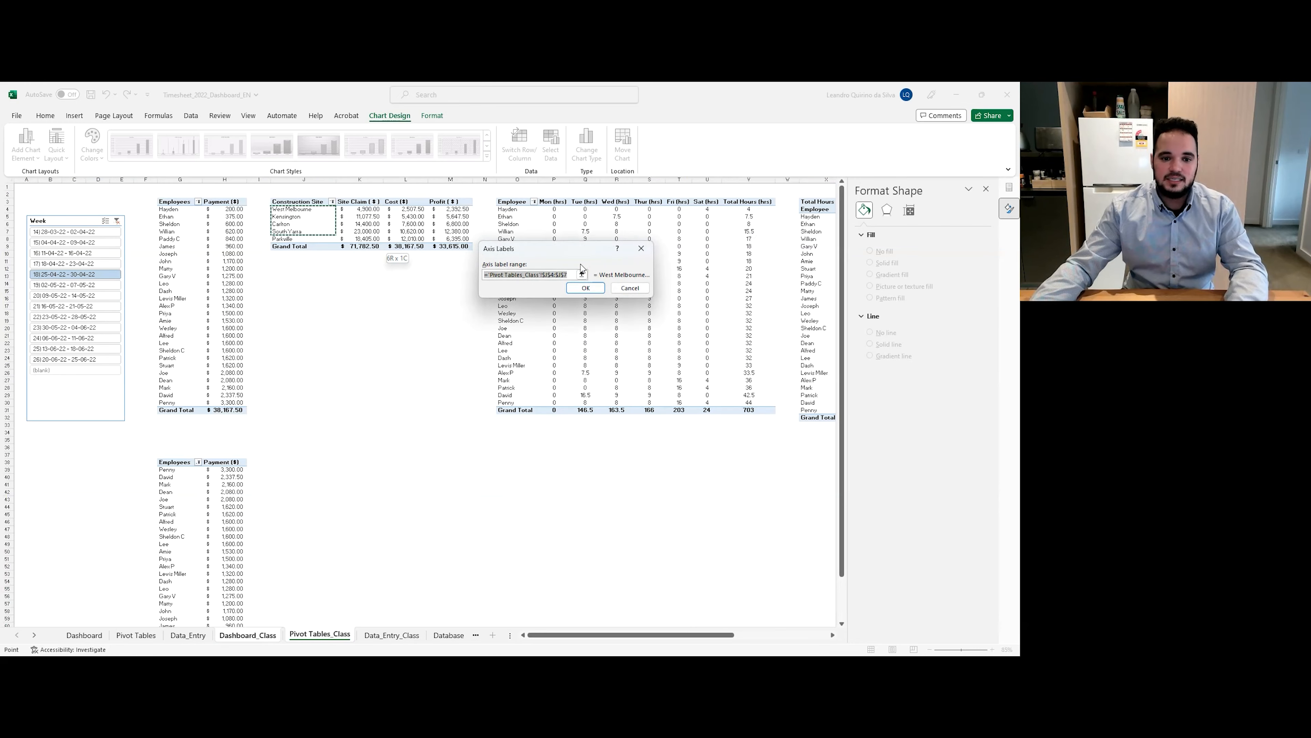
pyautogui.moveTo(314, 213); pyautogui.dragTo(305, 249)
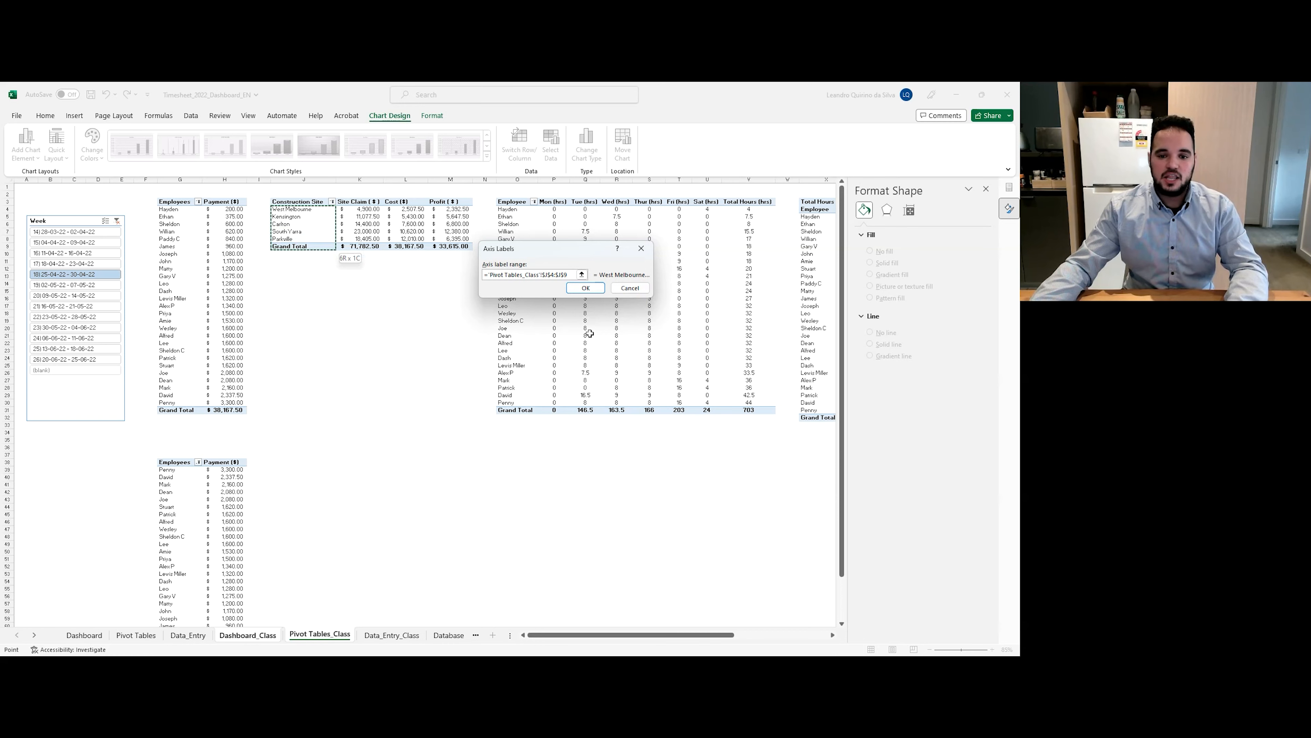
pyautogui.click(588, 287)
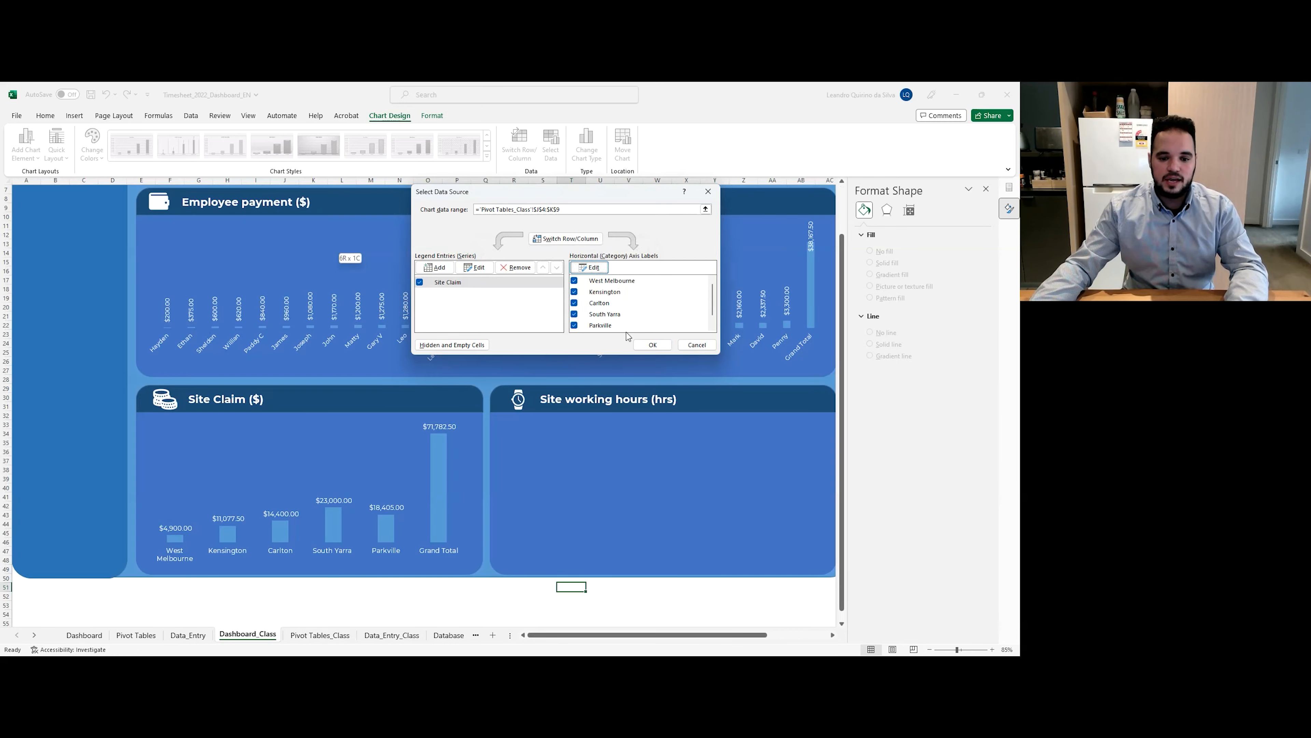
pyautogui.click(649, 346)
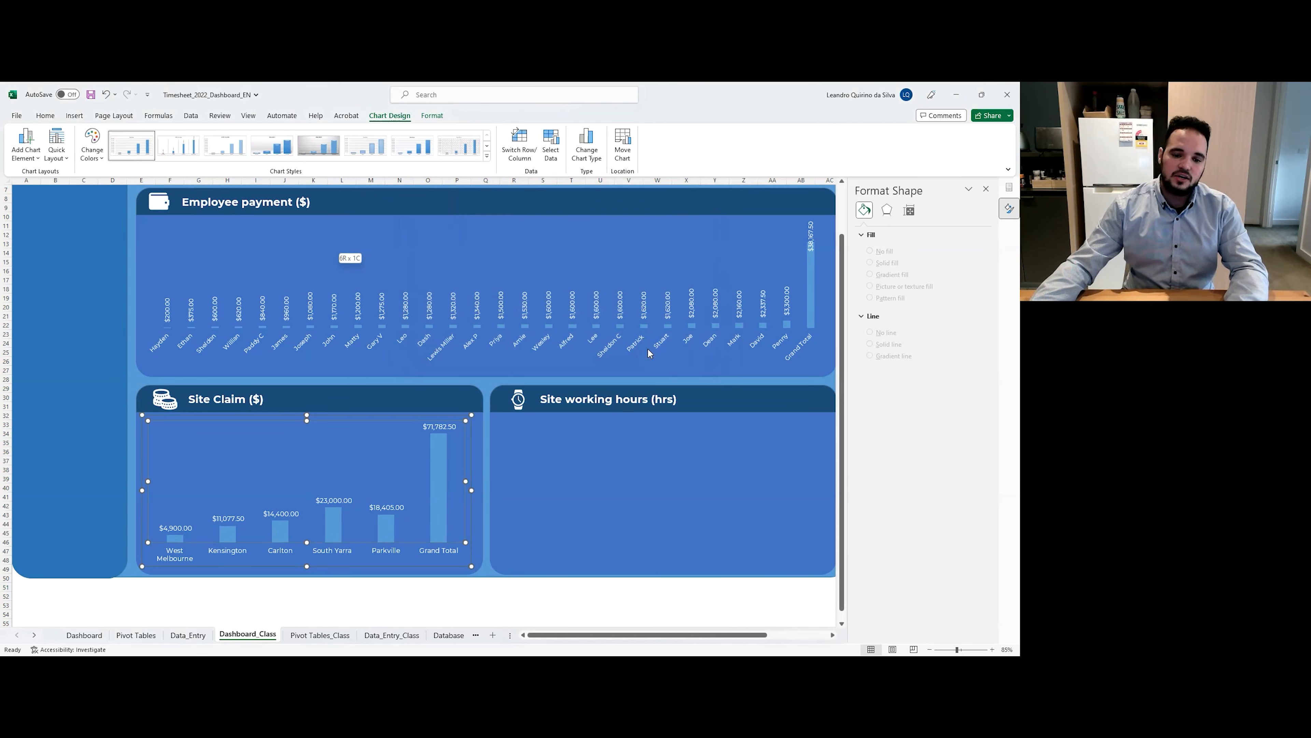
pyautogui.click(663, 524)
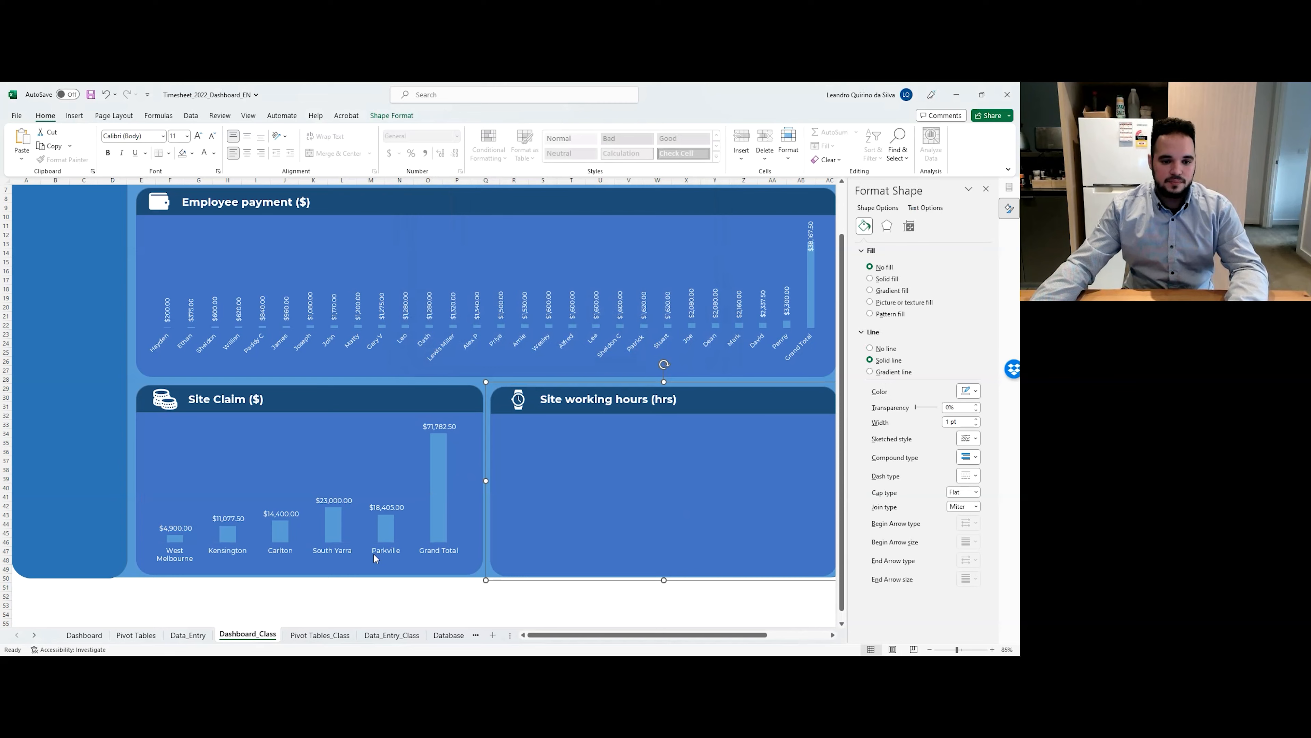
# Copy the Week slicer from Pivot Tables_Class to Dashboard_Class and fit it below the Weeks heading at about 14.12 by 5.55 cm.
pyautogui.click(321, 640)
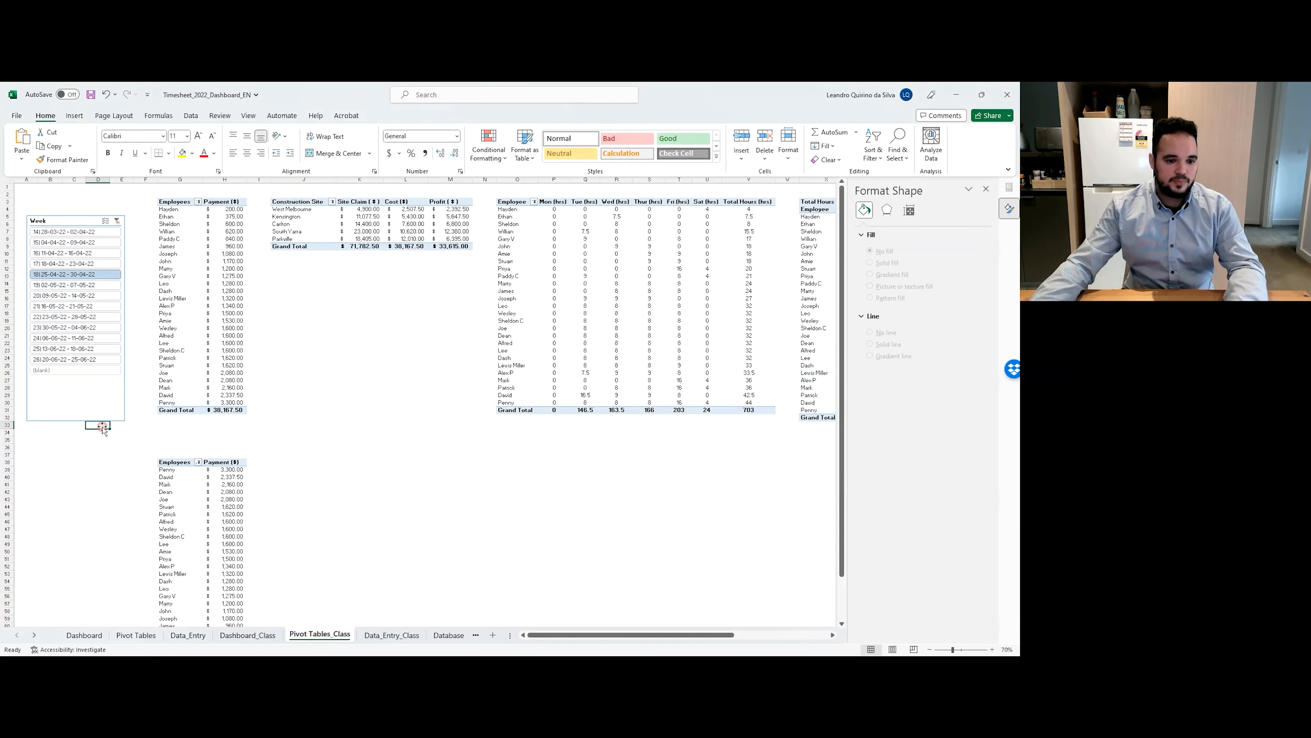
pyautogui.click(107, 411)
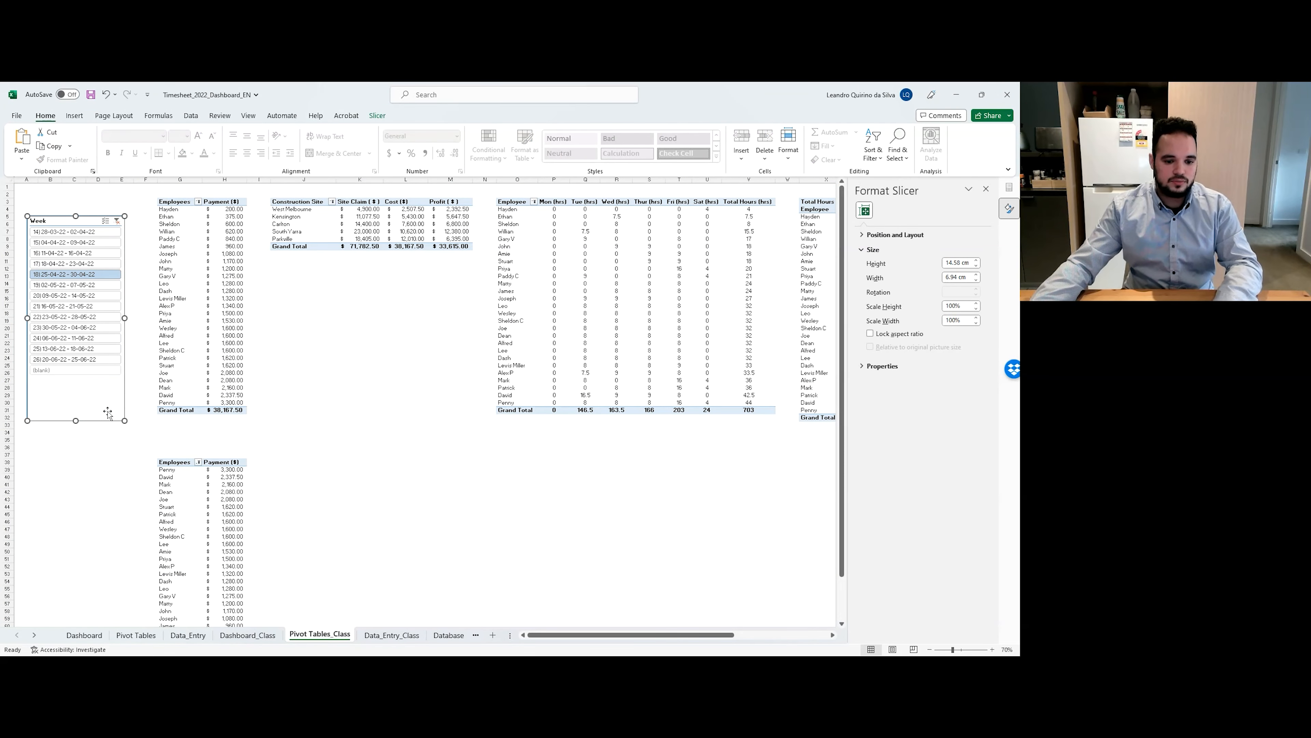
pyautogui.click(247, 634)
pyautogui.hotkey('ctrl', 'v')
pyautogui.moveTo(542, 616); pyautogui.dragTo(76, 419)
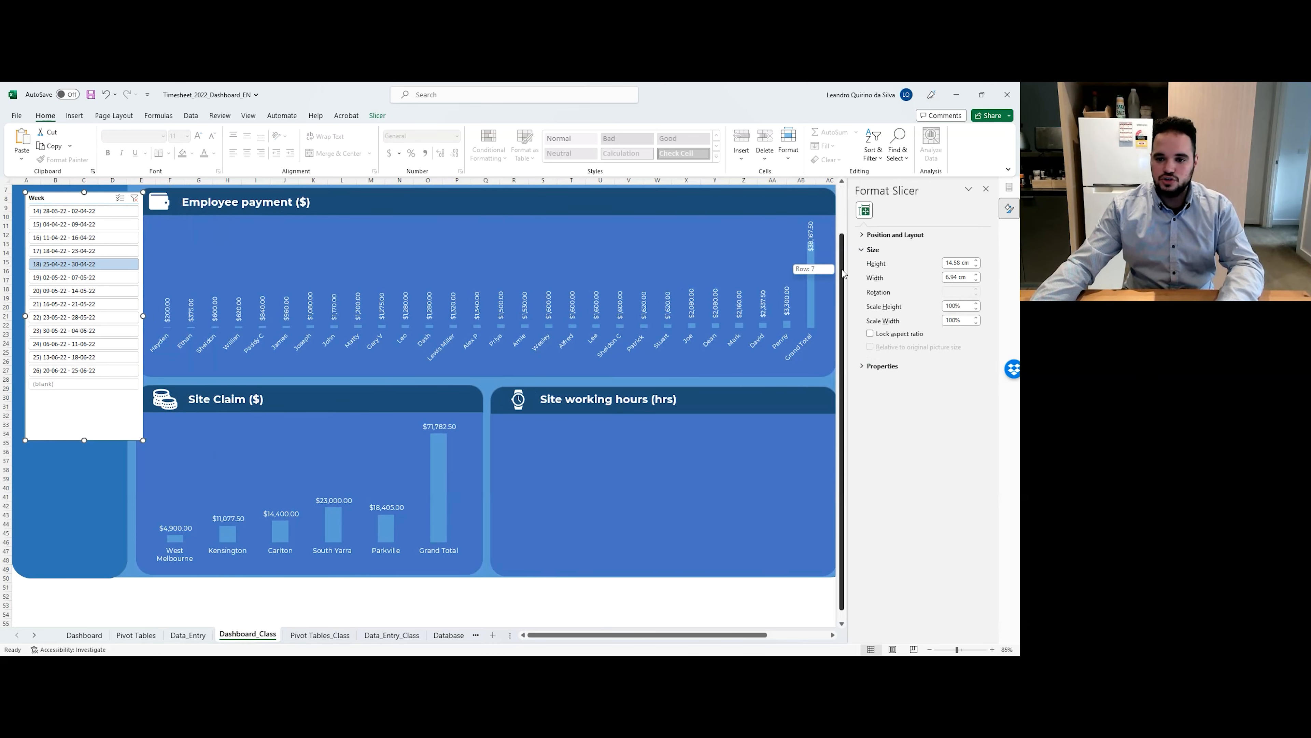
pyautogui.scroll(2, 824, 269)
pyautogui.moveTo(99, 458); pyautogui.dragTo(112, 471)
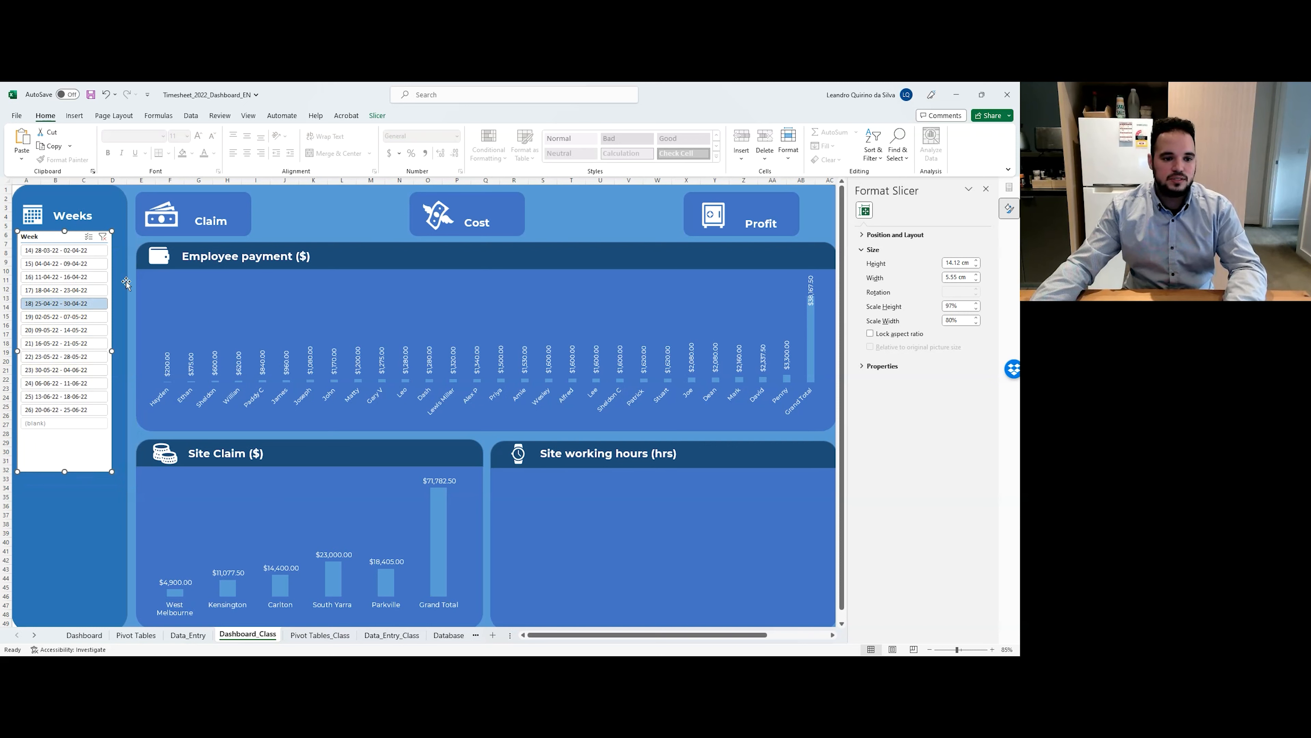
# Filter the dashboard by weeks 14, 15, 19, 21, 25, 26 and again 15, checking how the Employee payment and Site Claim charts respond.
pyautogui.click(74, 251)
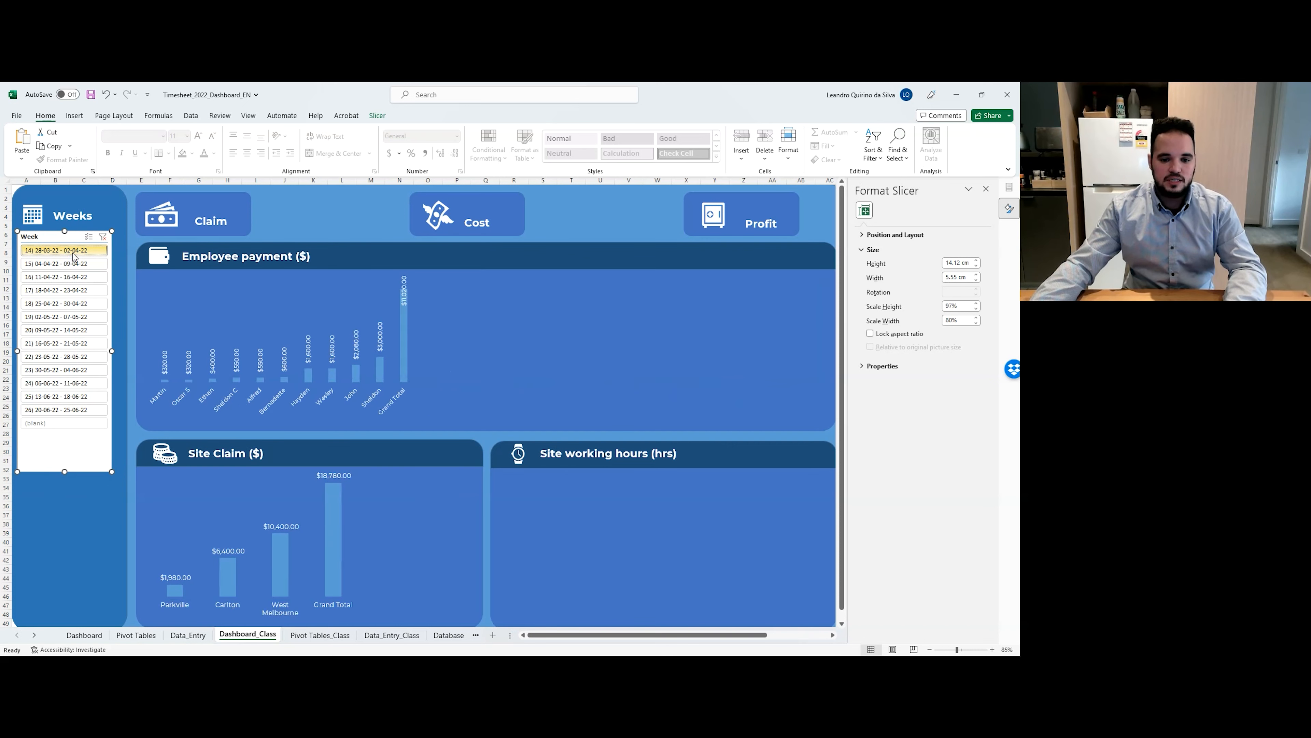
pyautogui.click(66, 263)
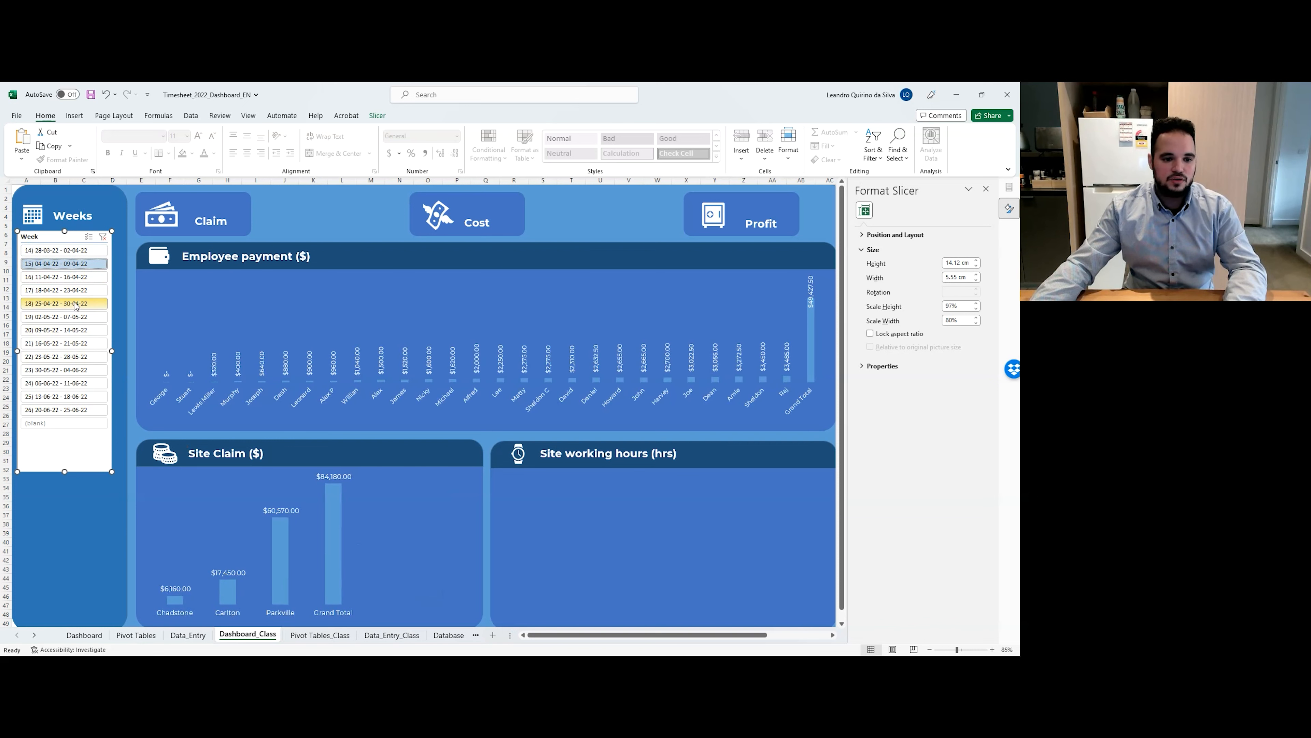
pyautogui.click(80, 318)
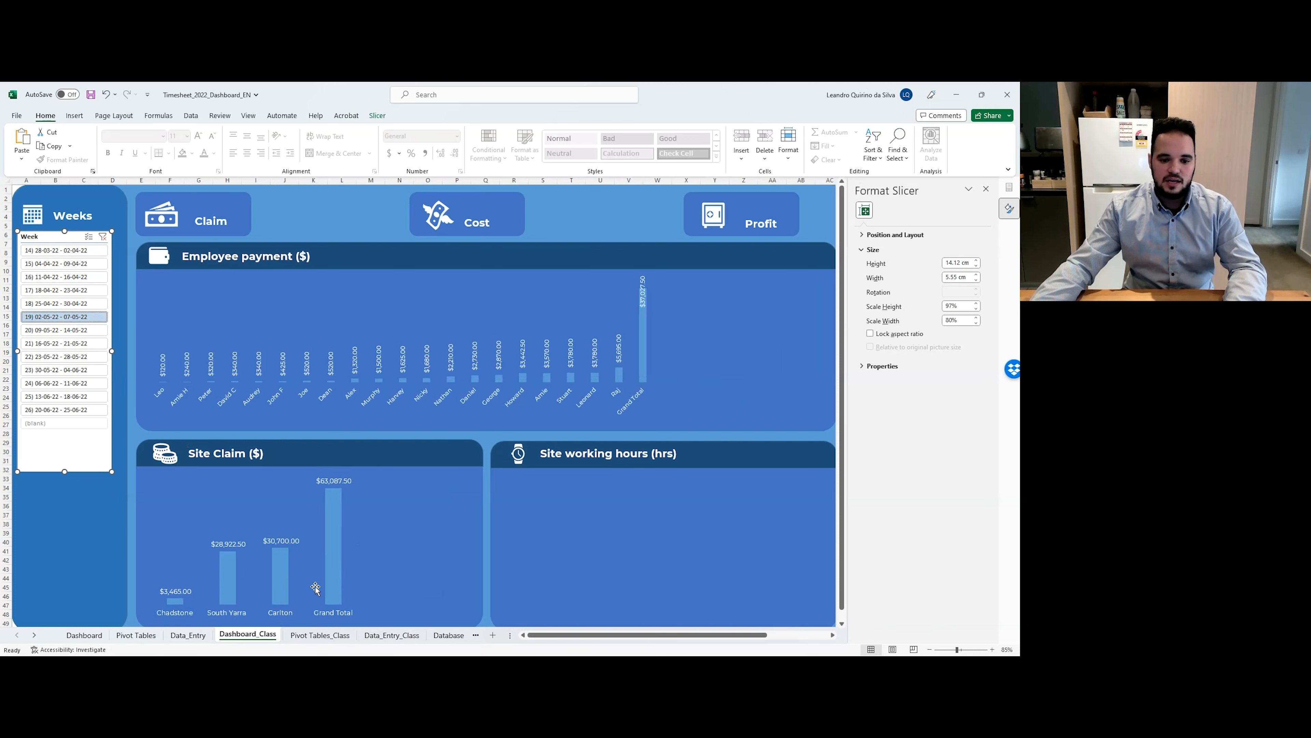
pyautogui.click(86, 343)
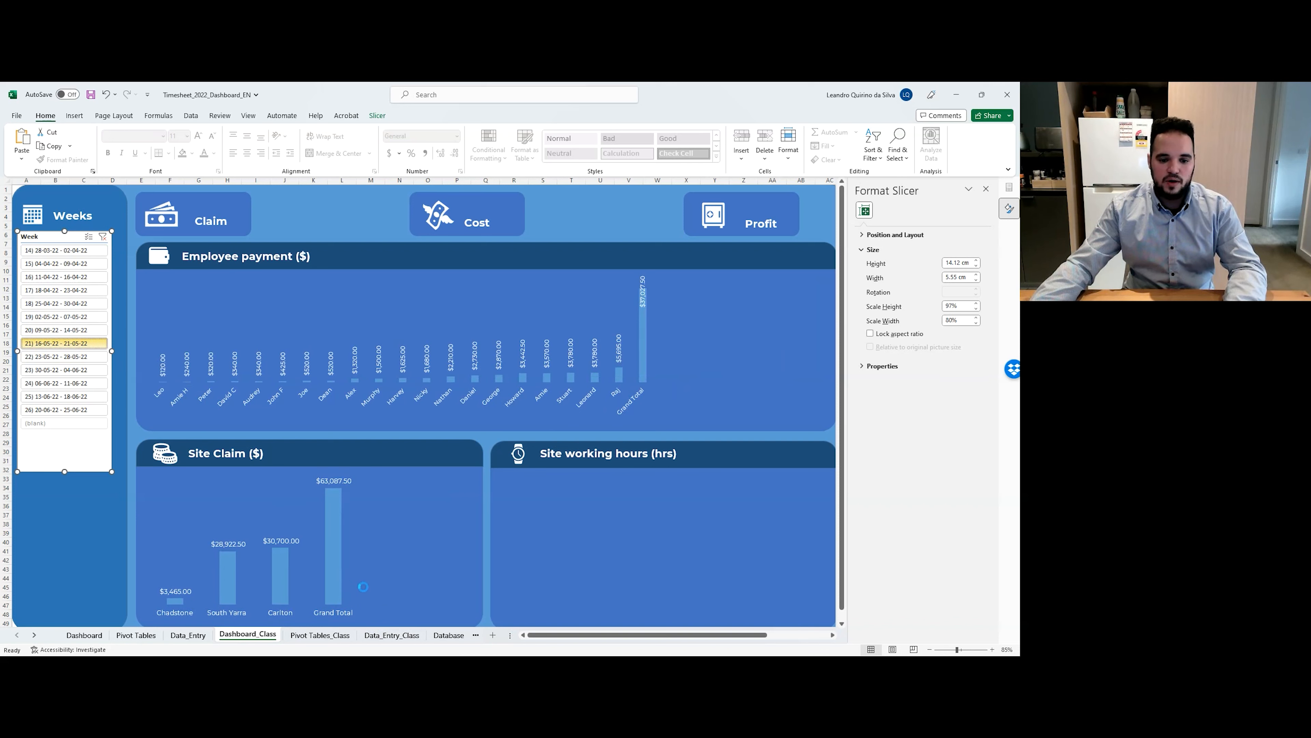
pyautogui.click(82, 399)
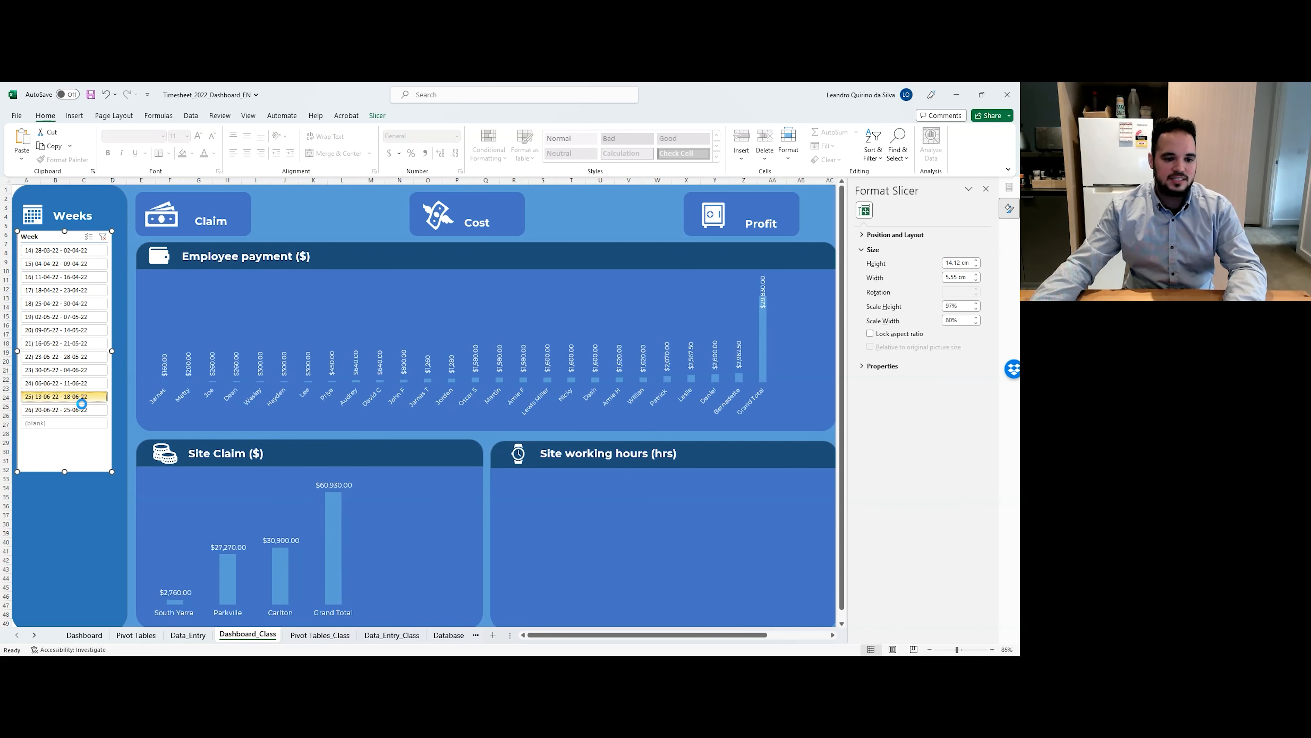
pyautogui.click(92, 410)
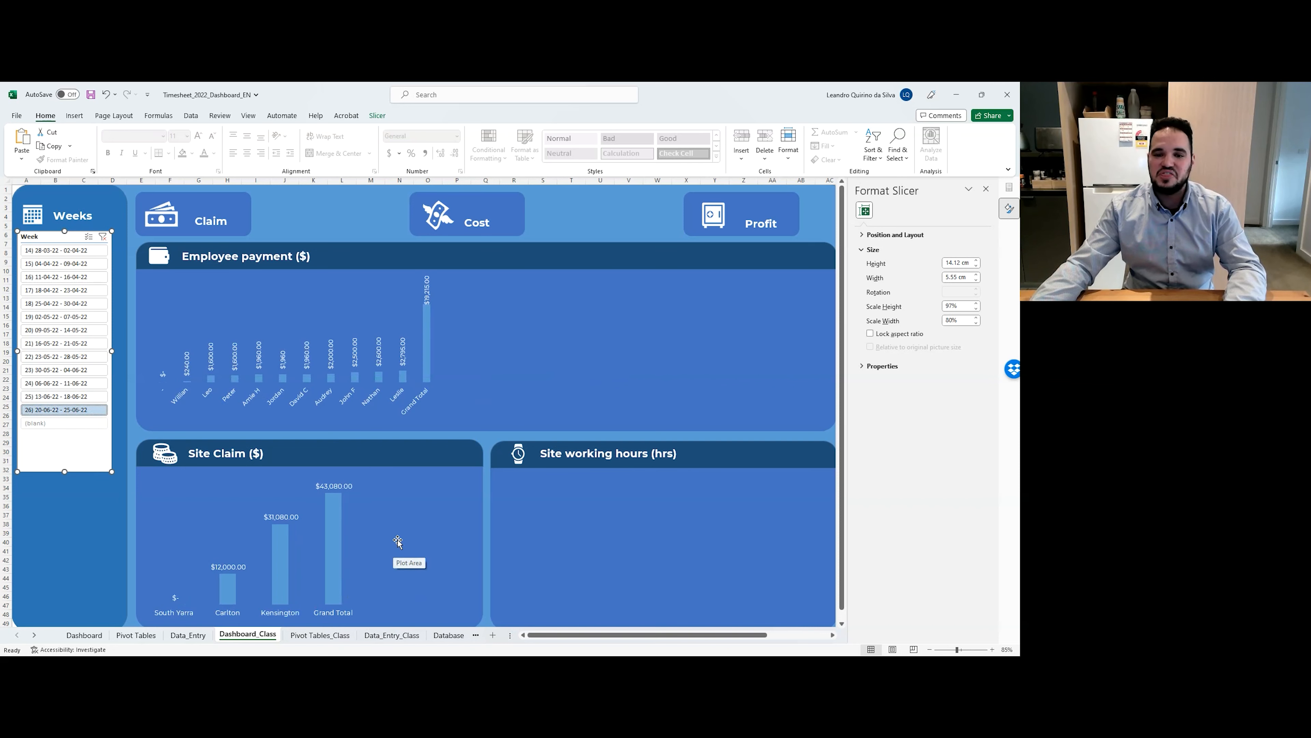
pyautogui.click(85, 264)
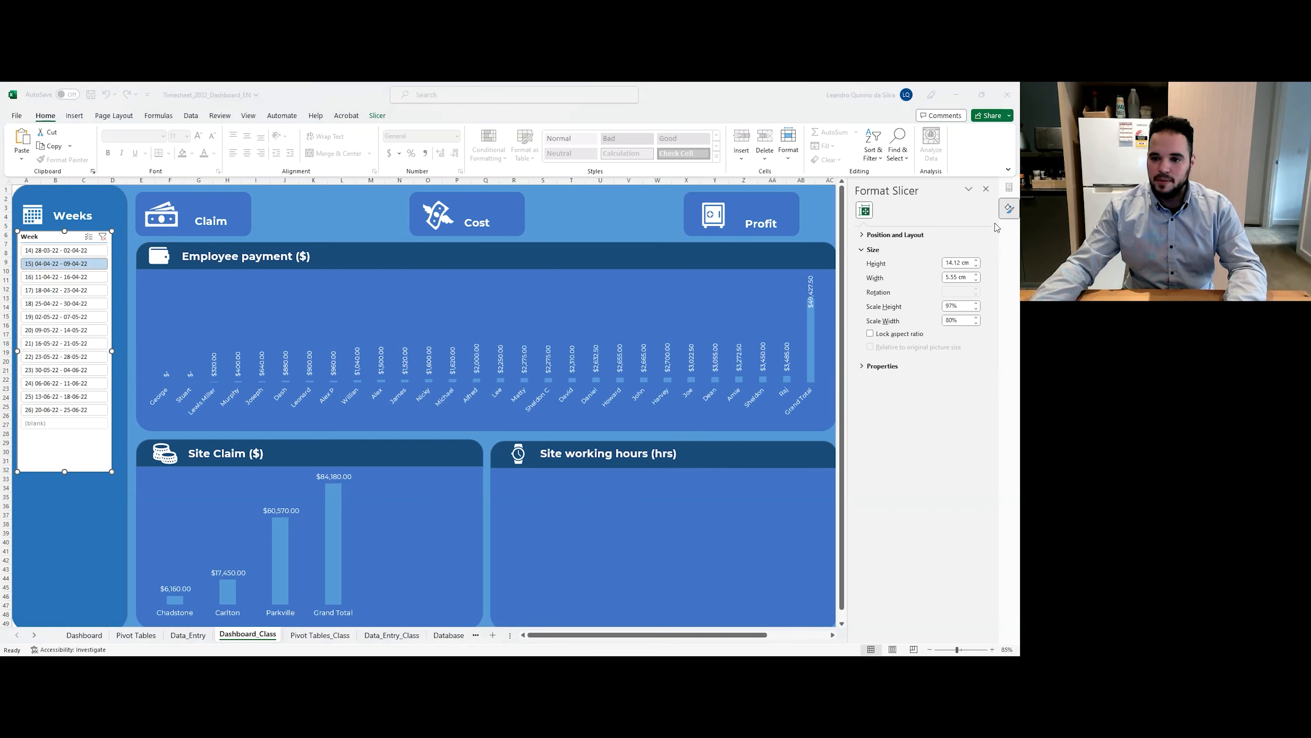
# Close the slicer formatting options and save the workbook.
pyautogui.click(986, 190)
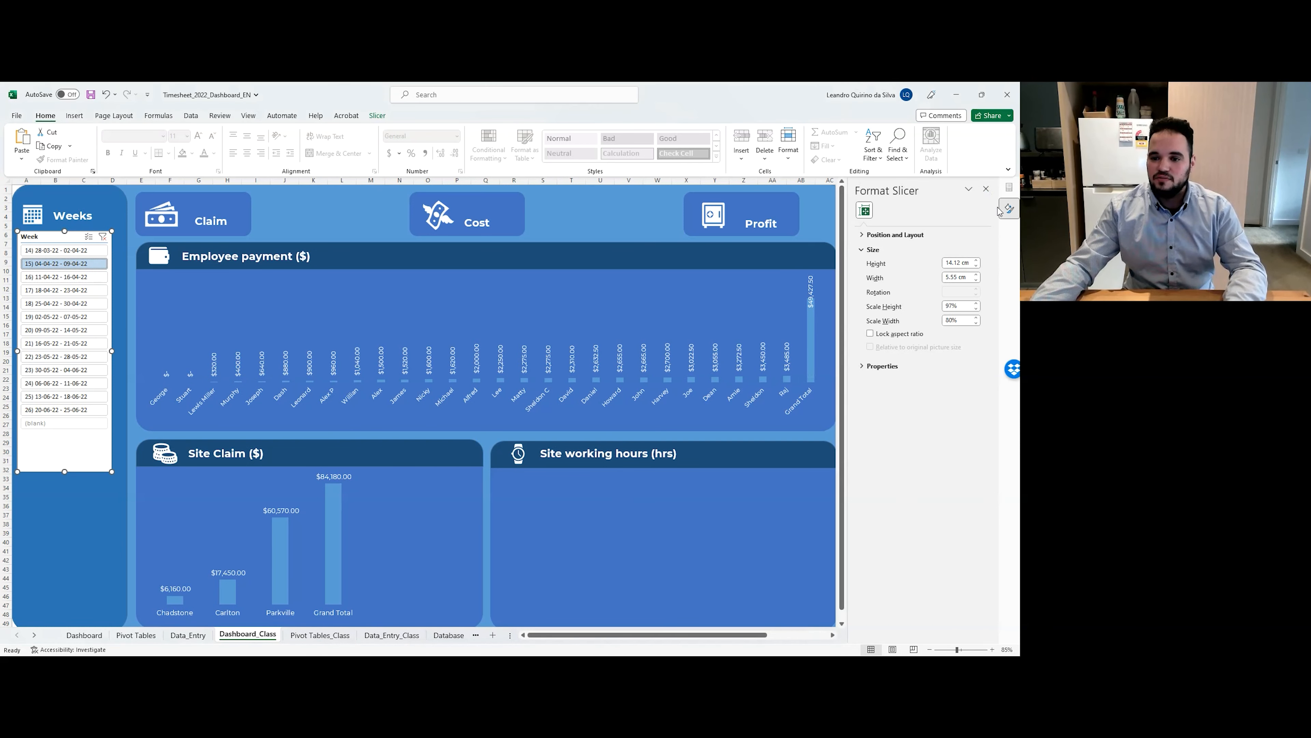
pyautogui.click(986, 188)
pyautogui.click(997, 261)
pyautogui.click(90, 94)
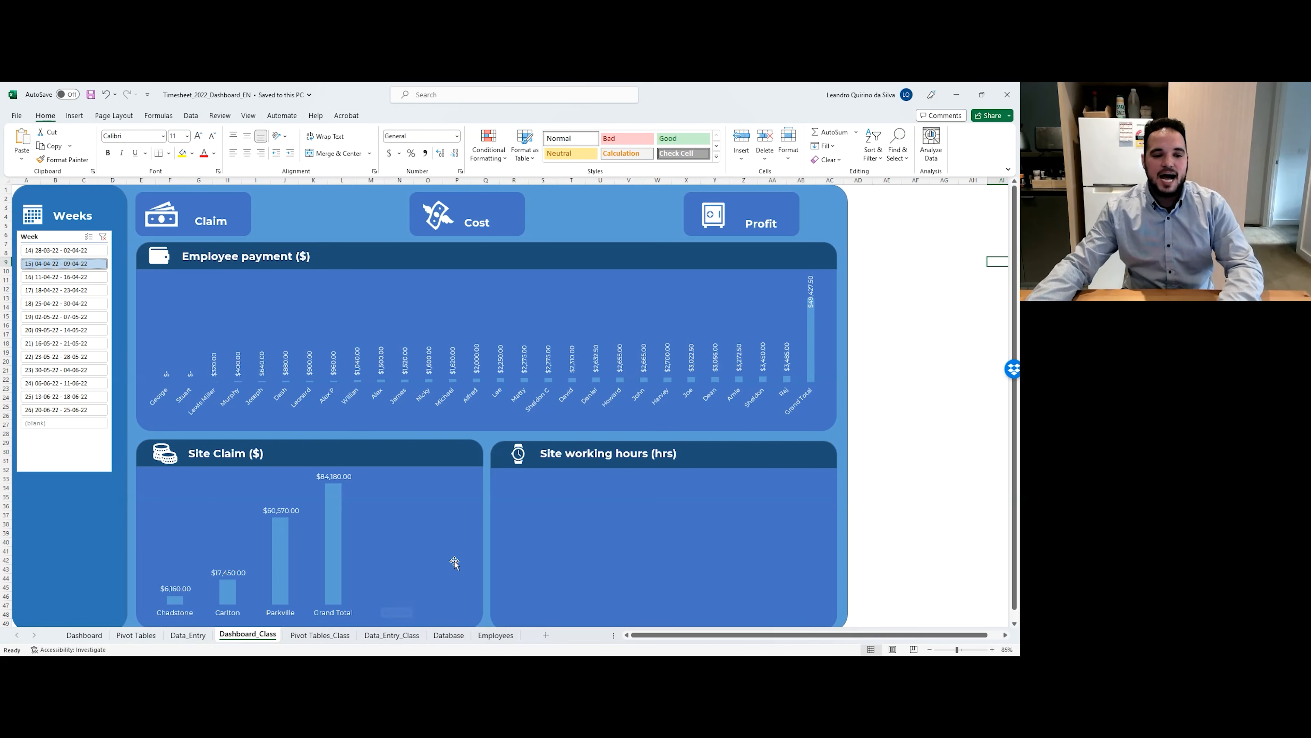
# Filter the dashboard by week 18 and examine the charts down to the empty Site working hours (hrs) section.
pyautogui.click(62, 304)
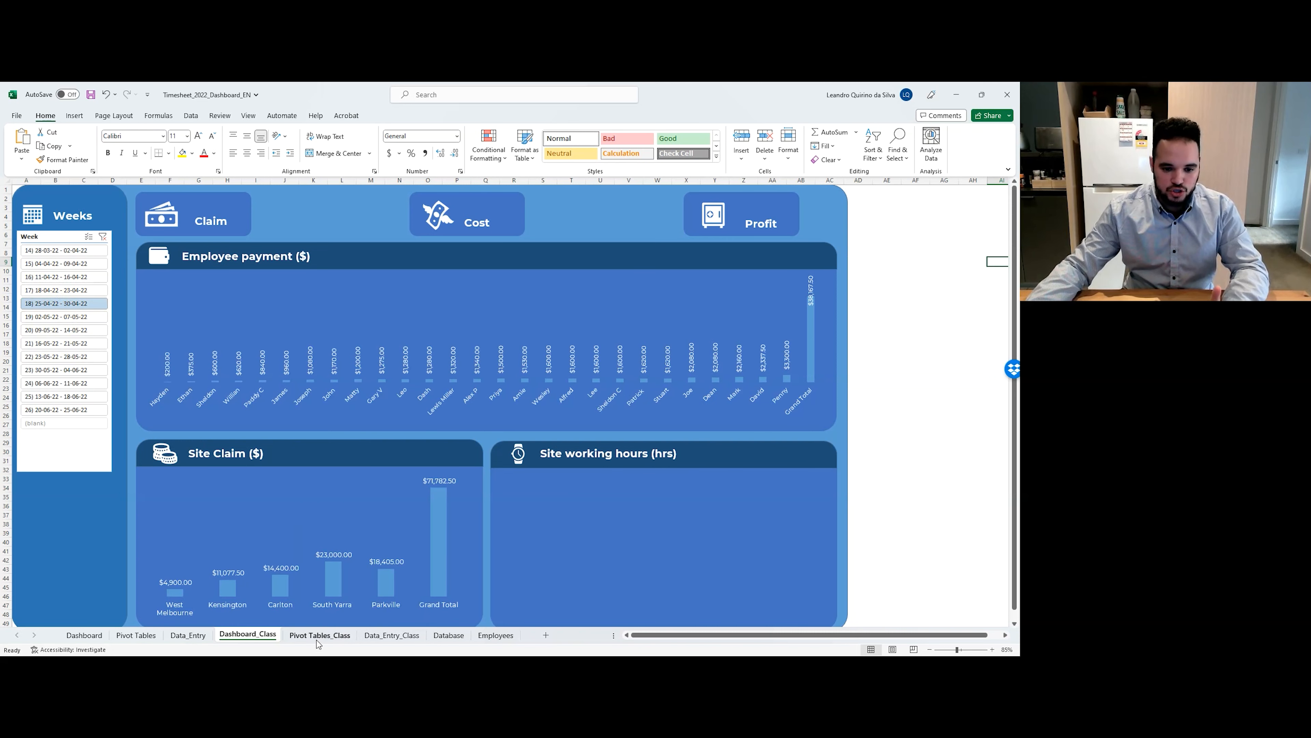
pyautogui.scroll(-1, 611, 551)
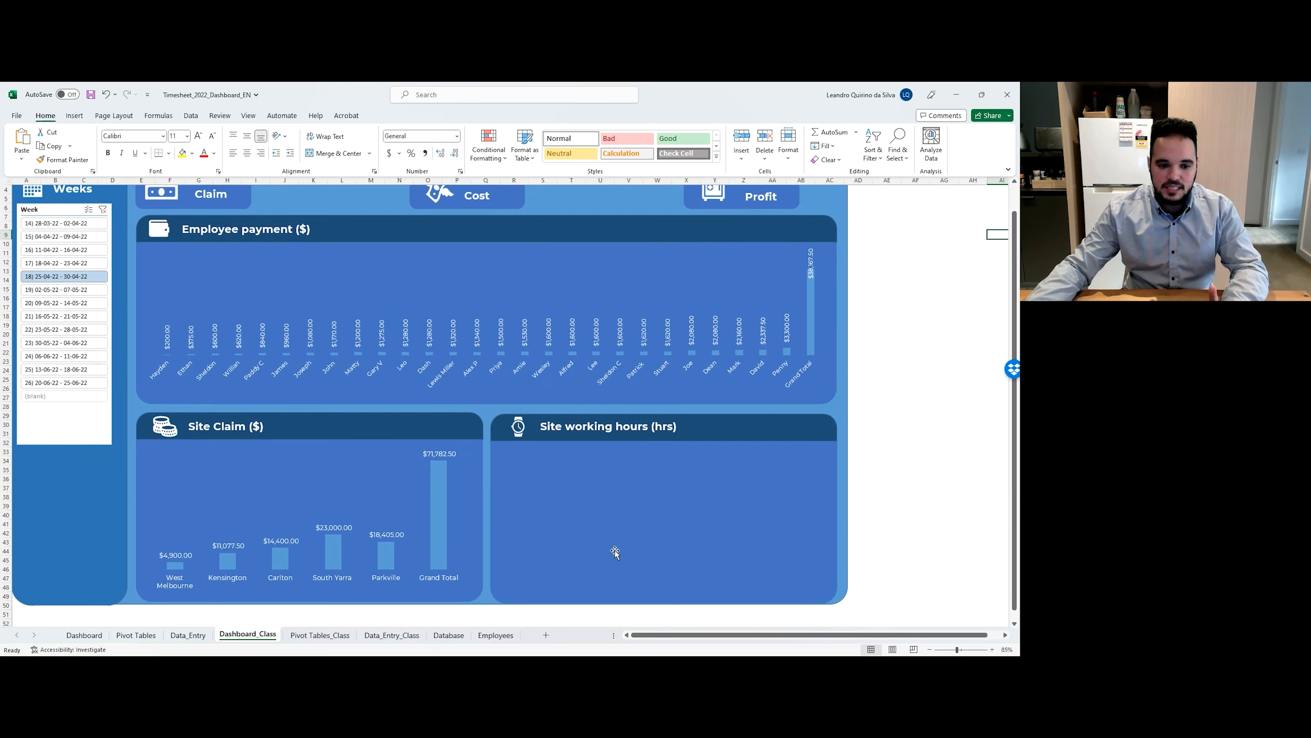
# Examine the pivot tables on Pivot Tables_Class and the finished Site Working Hours chart on the Dashboard sheet as a reference.
pyautogui.scroll(-1, 615, 550)
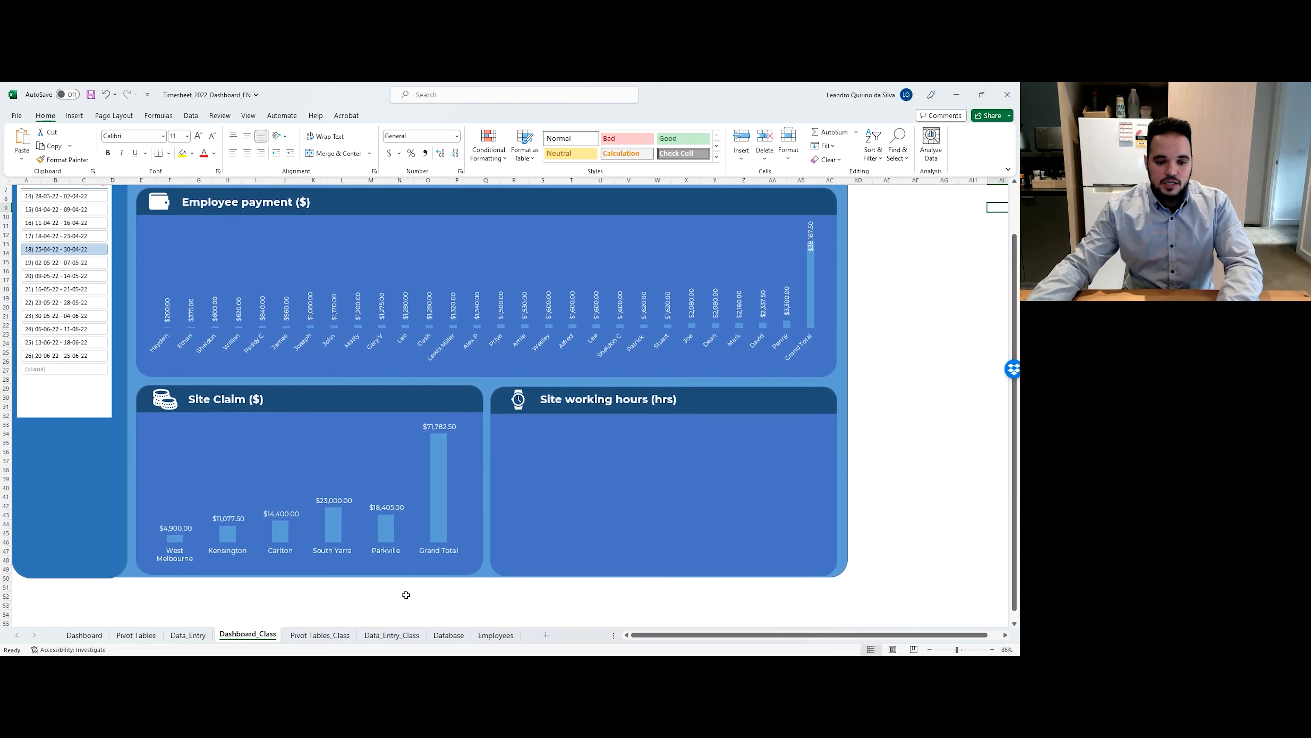
pyautogui.click(320, 634)
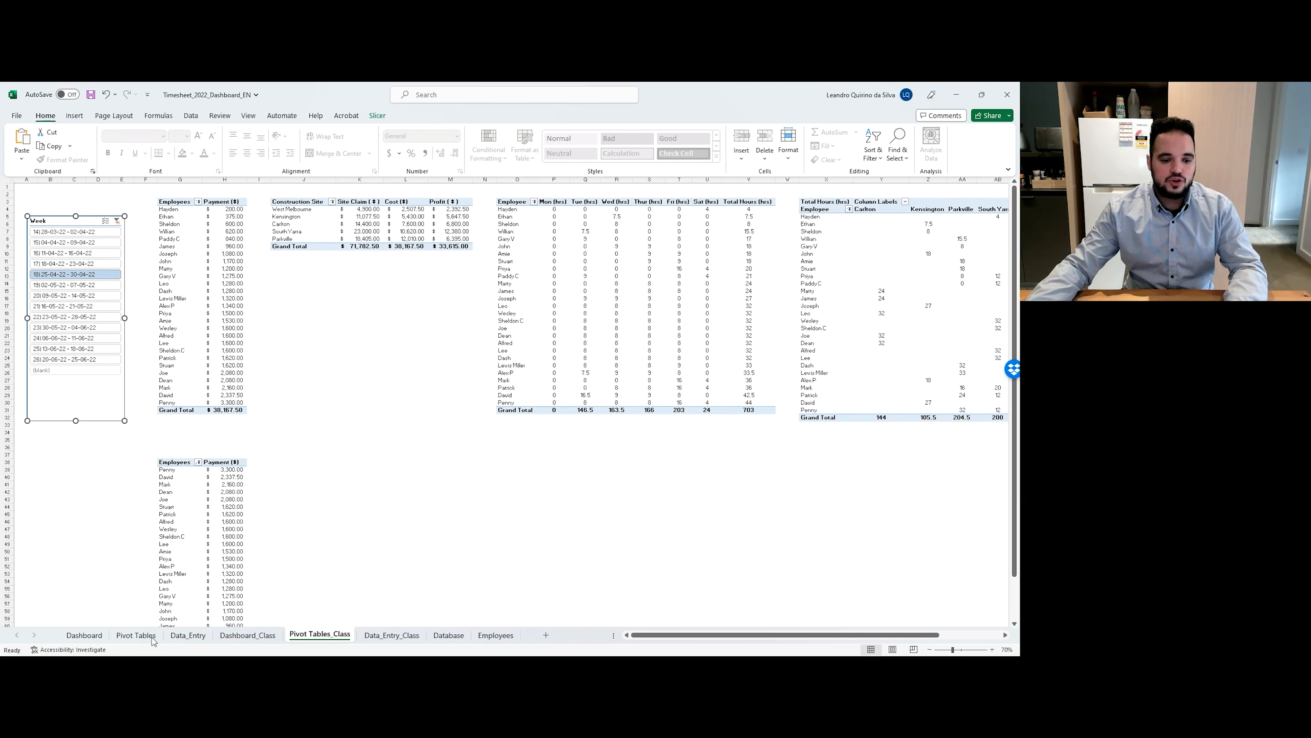
pyautogui.click(83, 635)
pyautogui.click(635, 438)
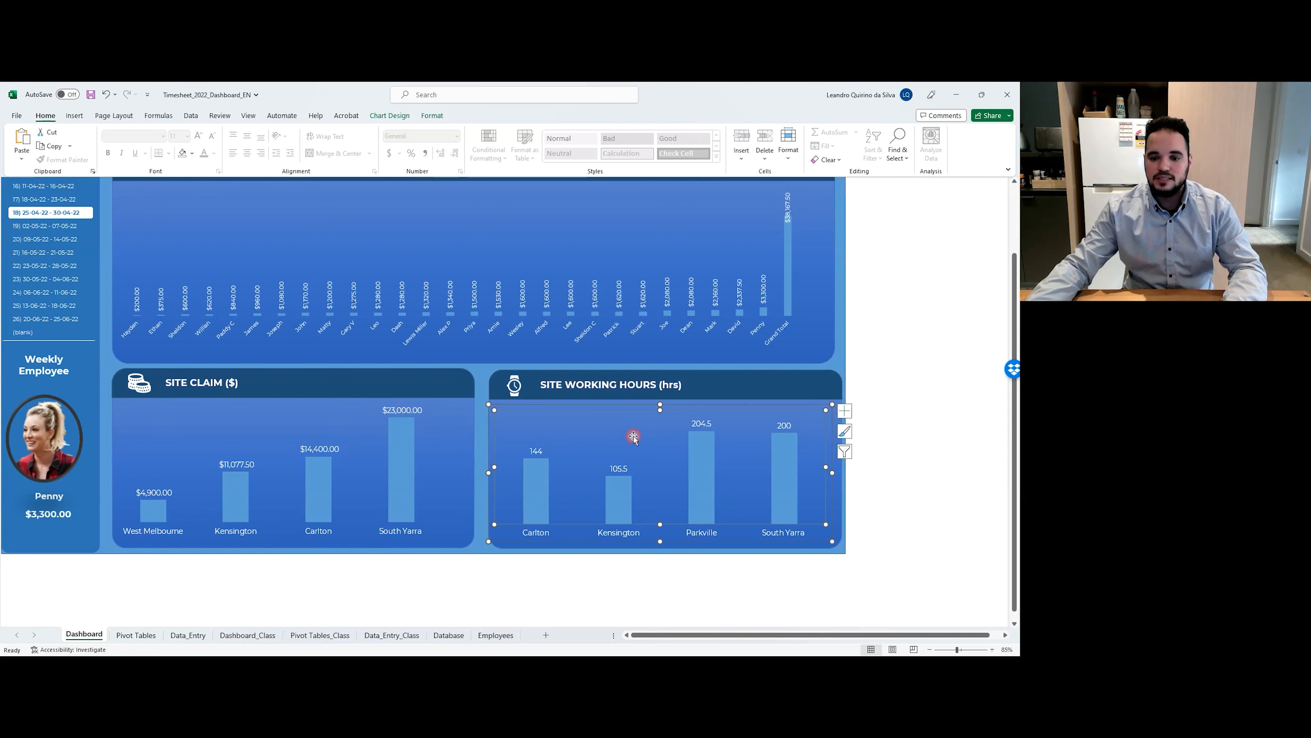
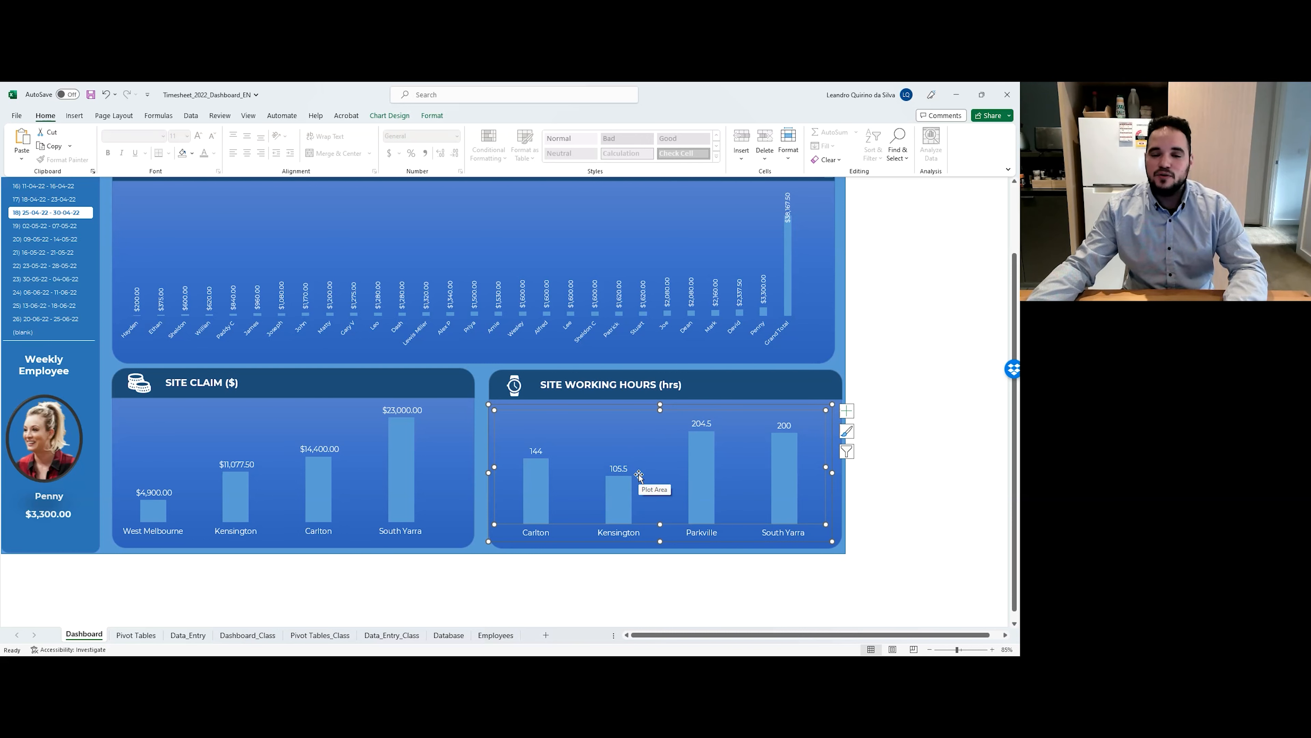
pyautogui.scroll(1, 640, 474)
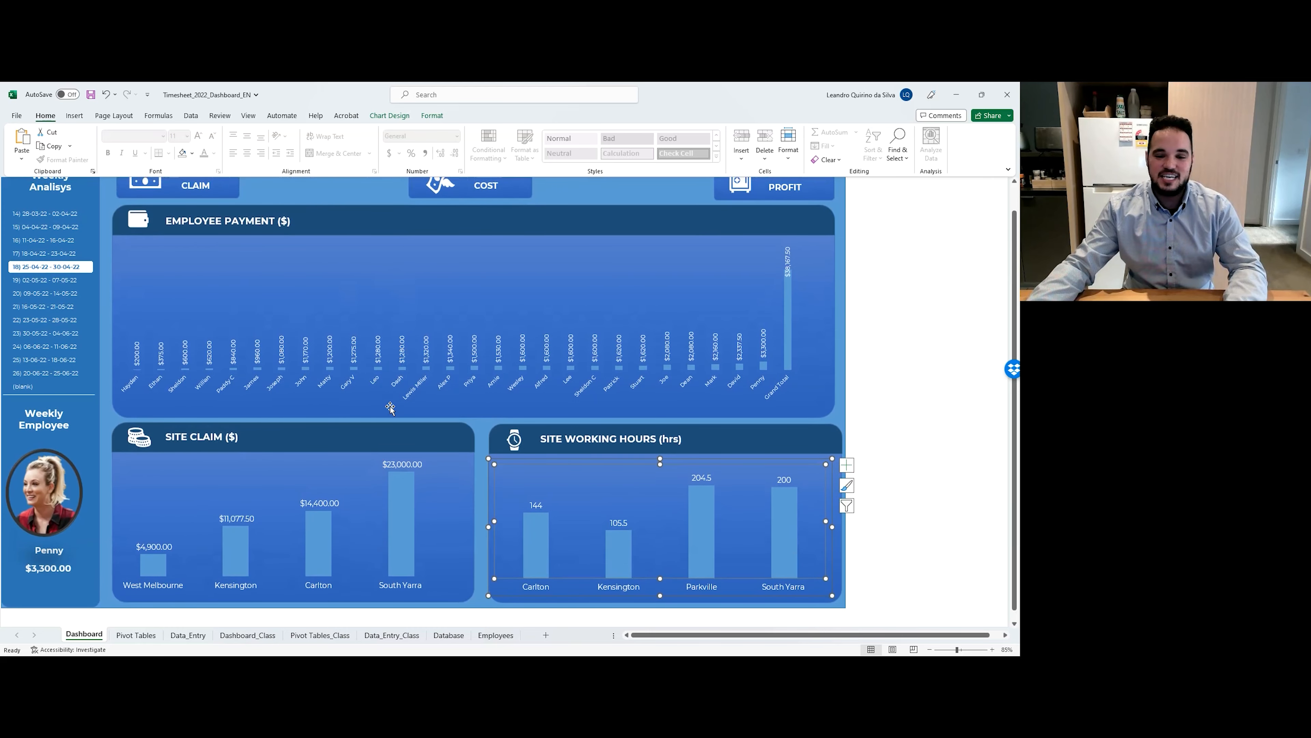
pyautogui.scroll(-1, 394, 411)
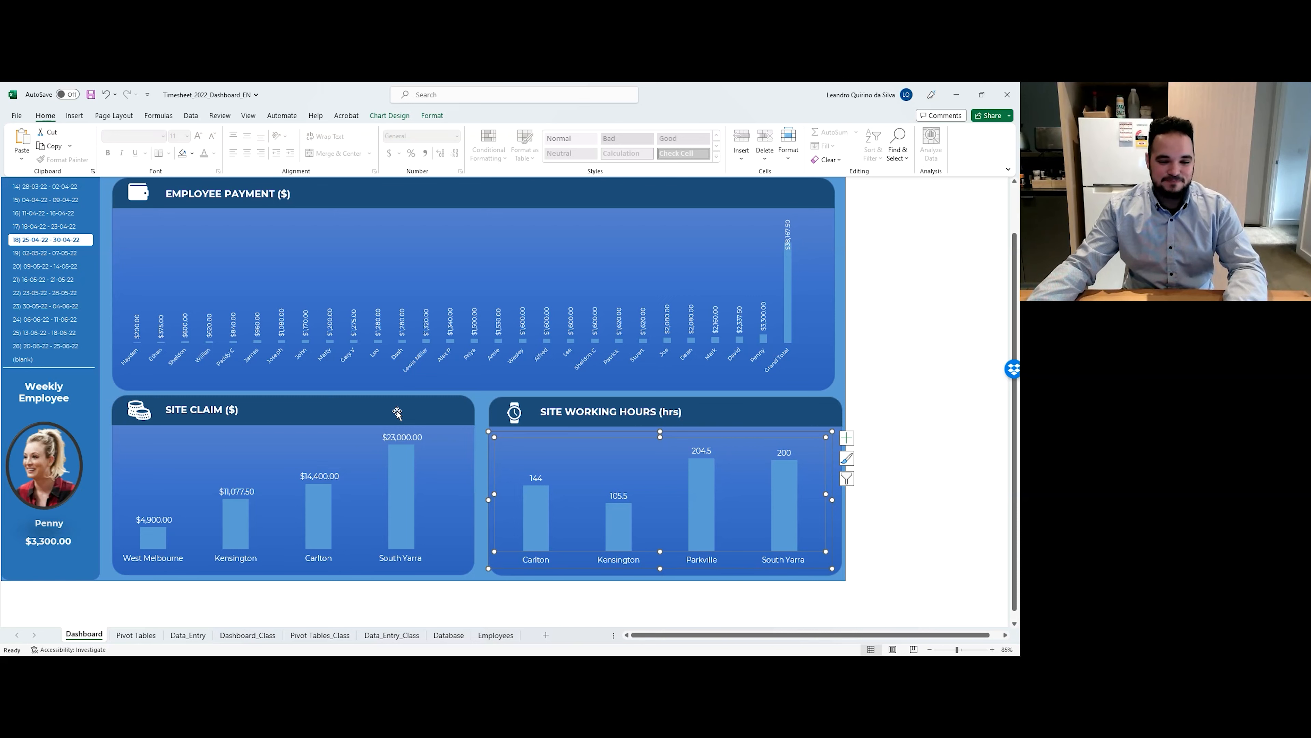
# Insert a blank 2-D clustered column chart on Dashboard_Class and fit it inside the Site working hours (hrs) panel at about 8.31 by 19.78 cm.
pyautogui.click(269, 638)
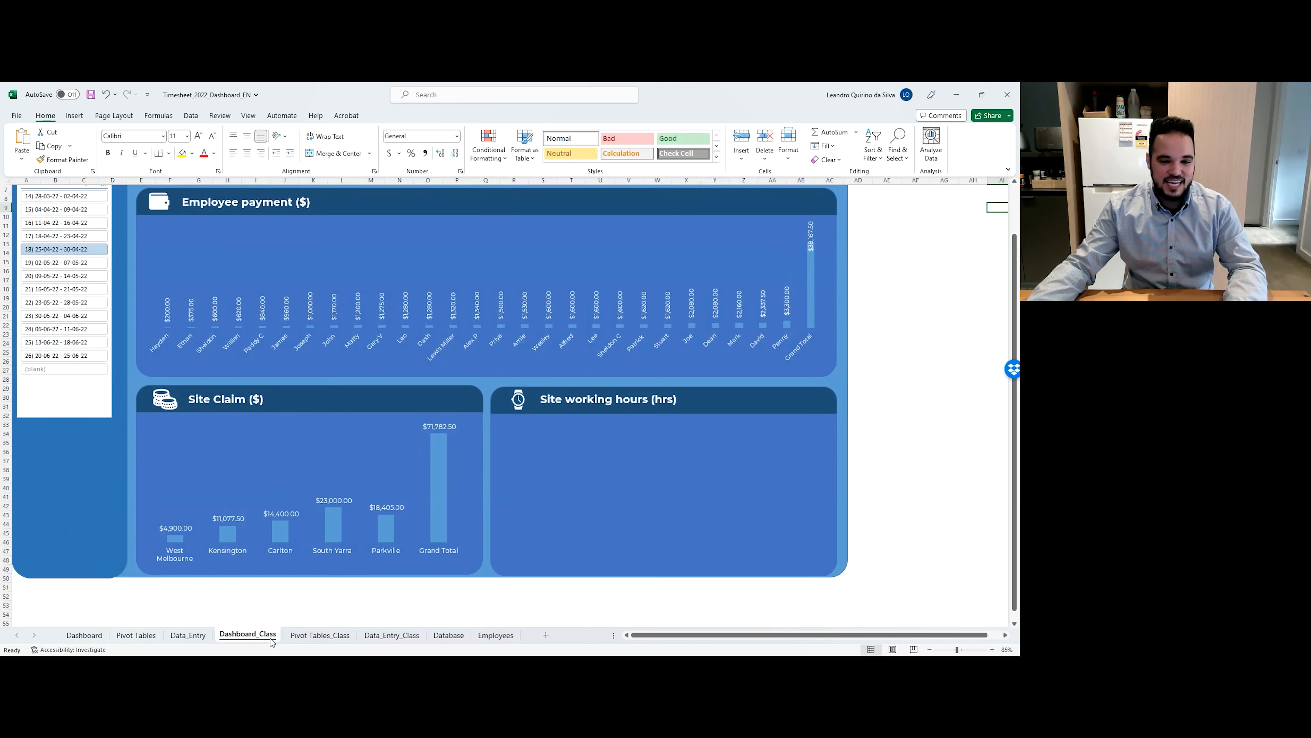
pyautogui.click(602, 469)
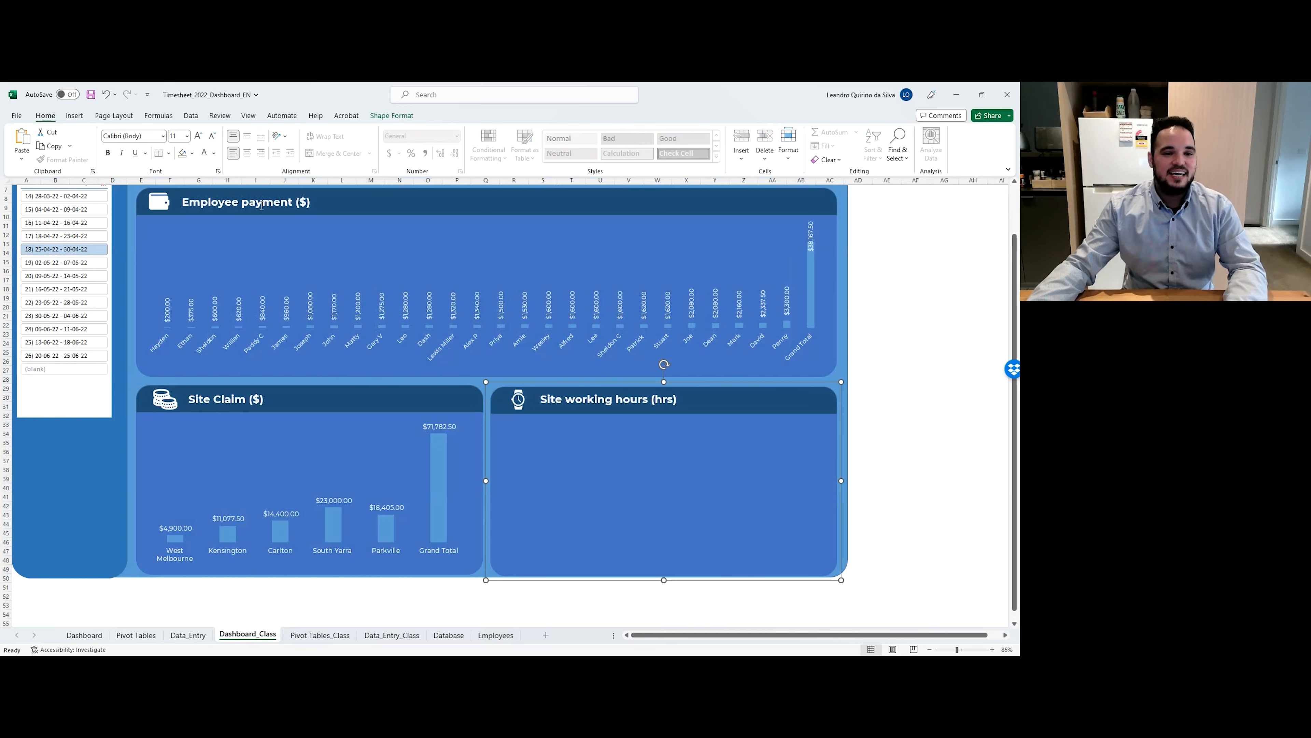
pyautogui.click(74, 115)
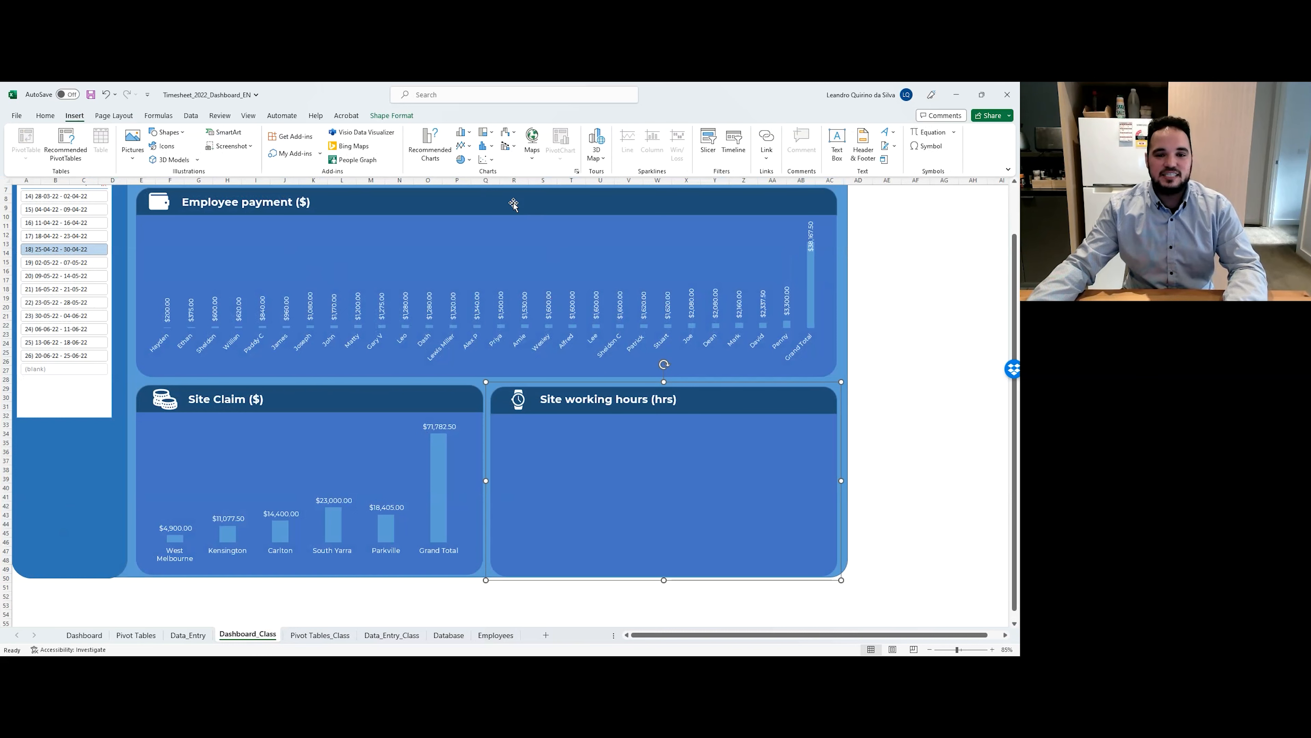
pyautogui.click(462, 132)
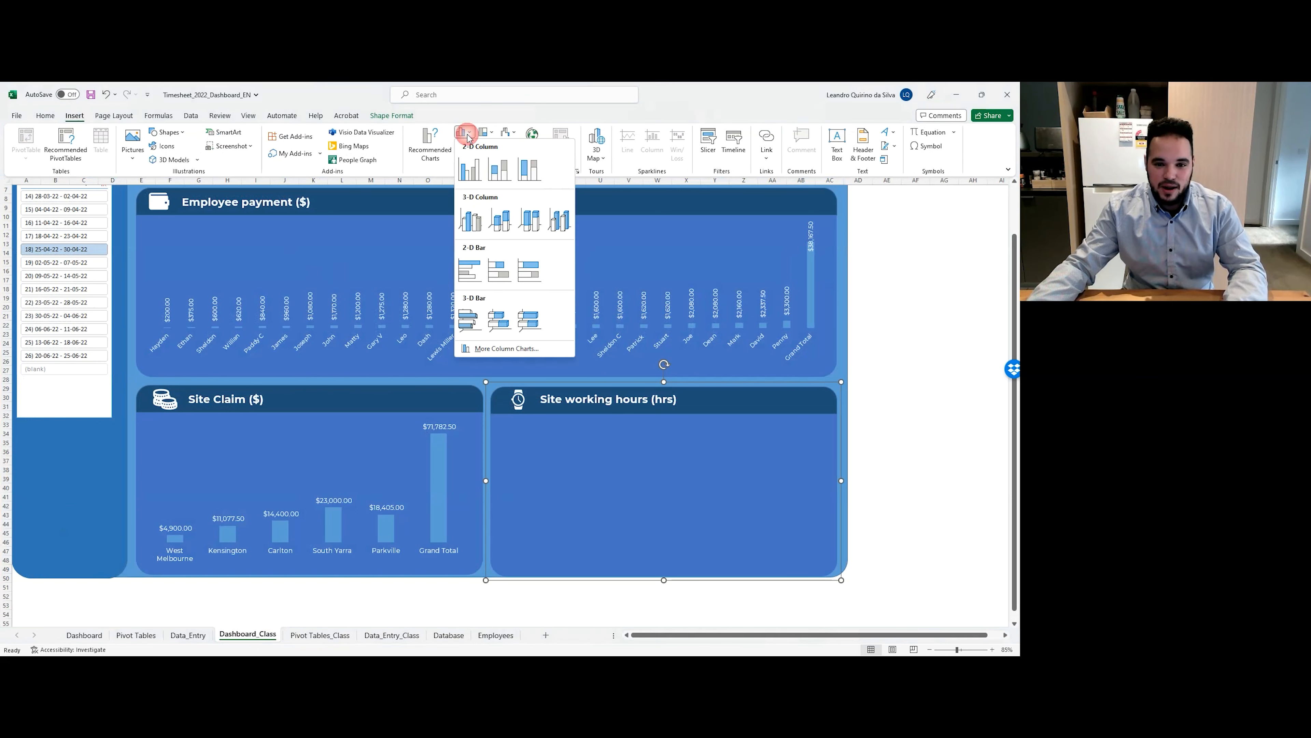
pyautogui.click(475, 167)
pyautogui.moveTo(547, 430); pyautogui.dragTo(640, 510)
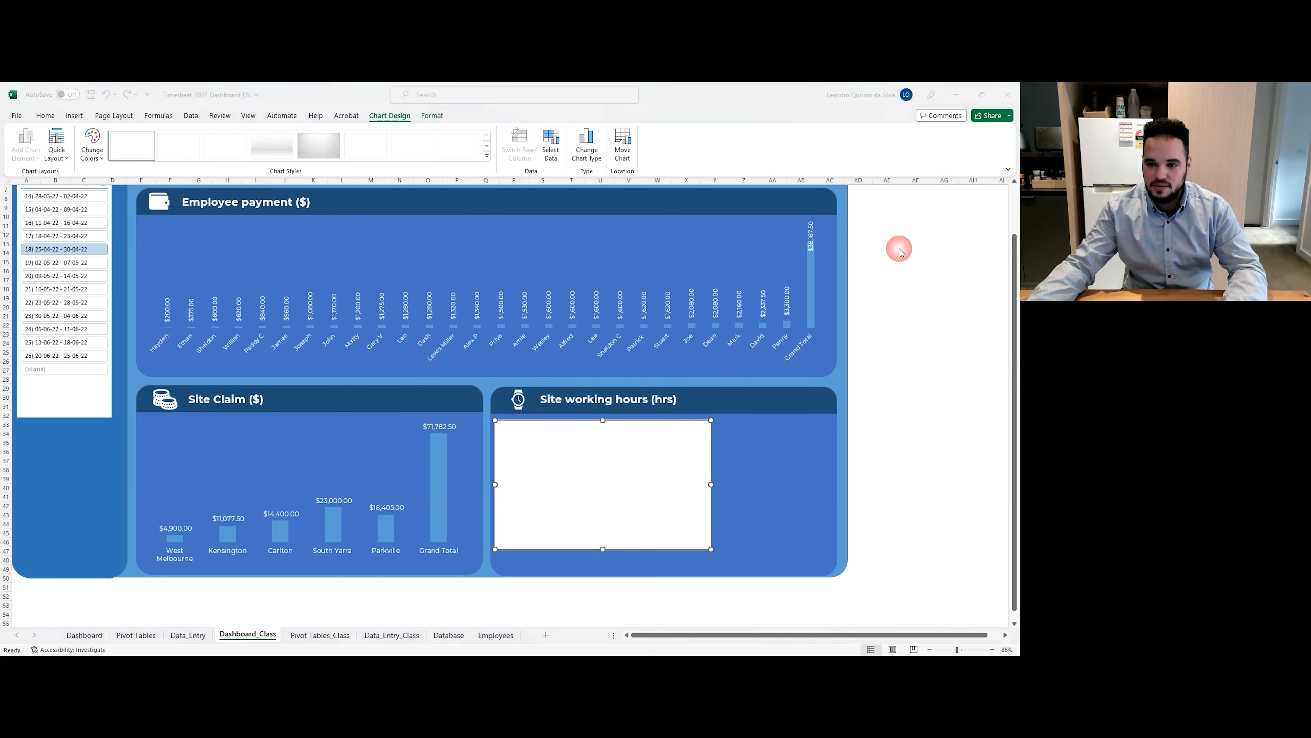
pyautogui.click(709, 547)
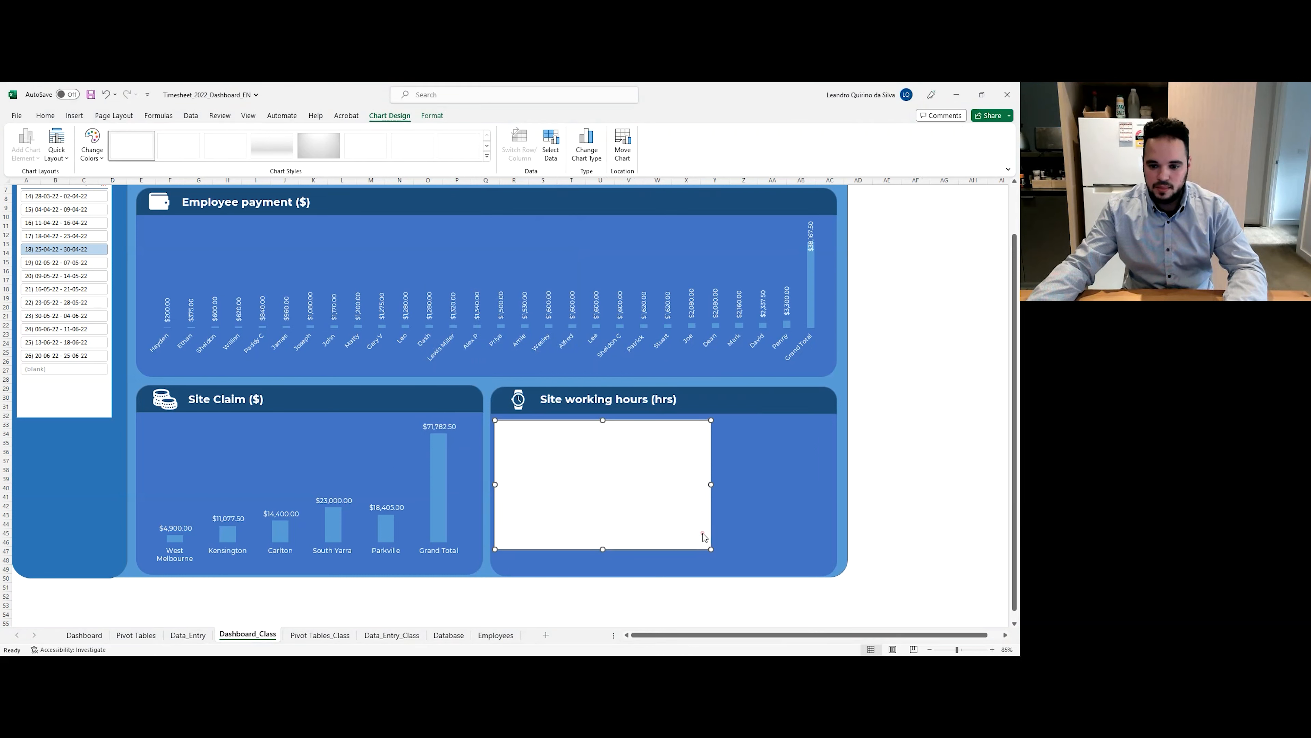
pyautogui.moveTo(709, 547); pyautogui.dragTo(831, 561)
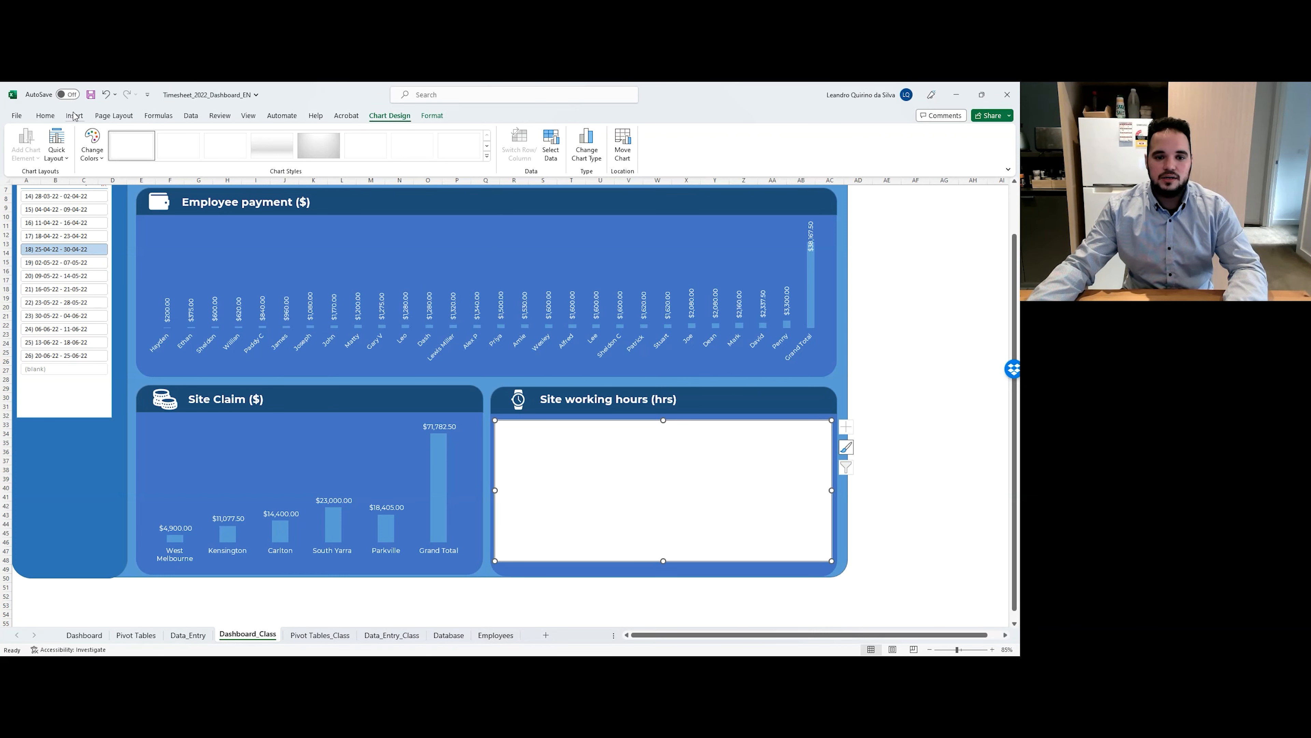
# Remove the fill and outline from the blank Site working hours chart.
pyautogui.click(433, 116)
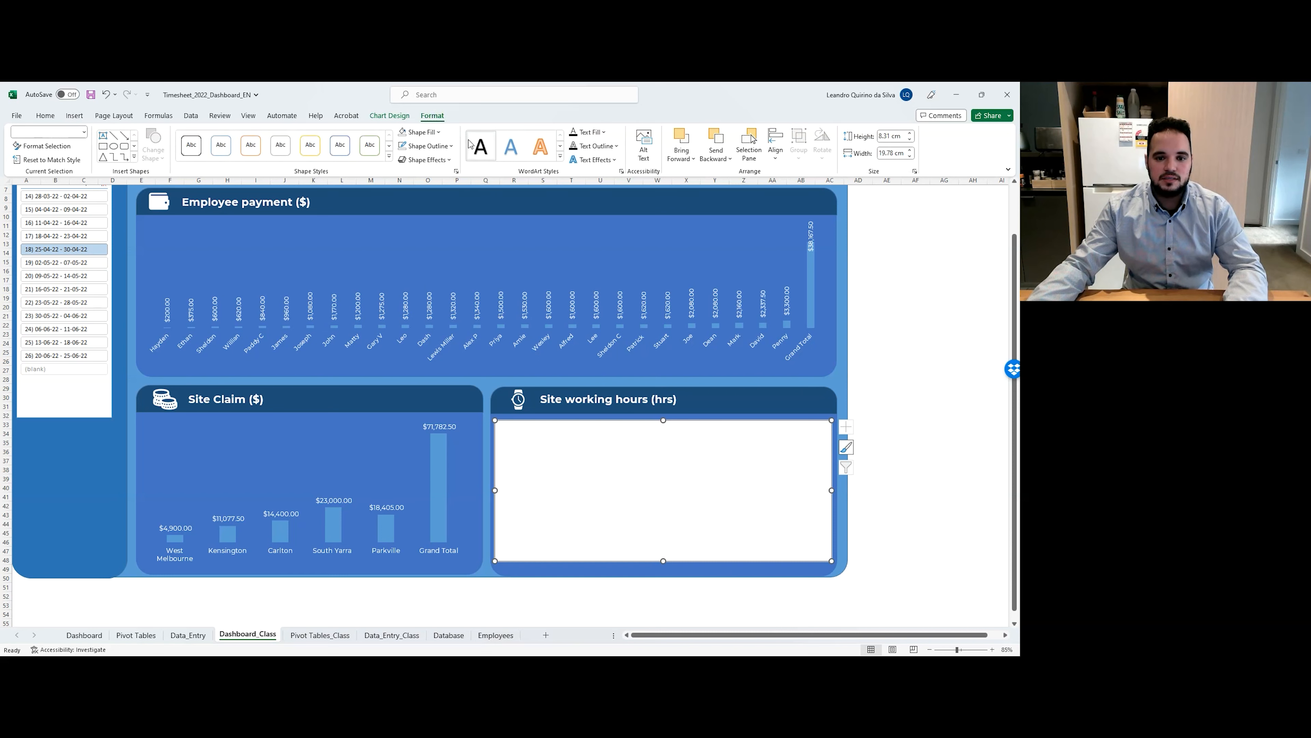
pyautogui.click(437, 133)
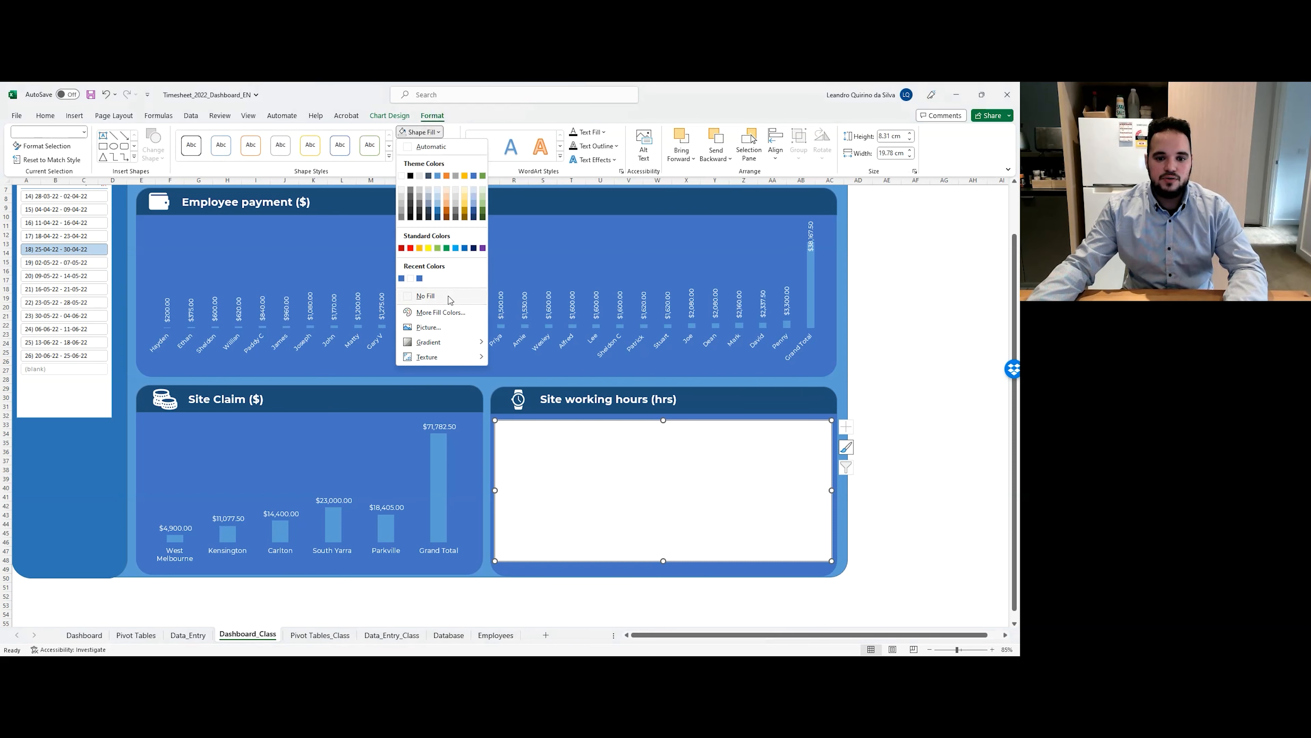
pyautogui.click(429, 295)
pyautogui.click(447, 146)
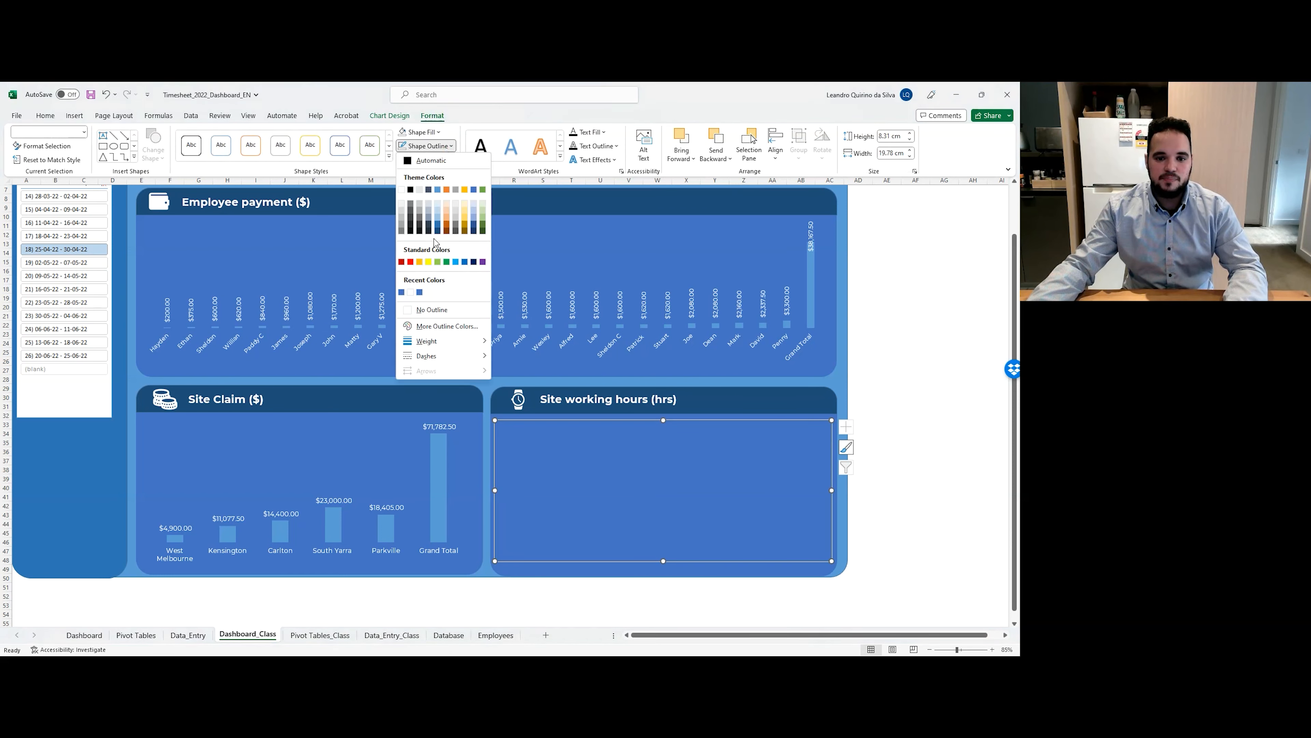
pyautogui.click(459, 317)
# Start adding a new data series to the Site working hours chart's data source.
pyautogui.click(406, 117)
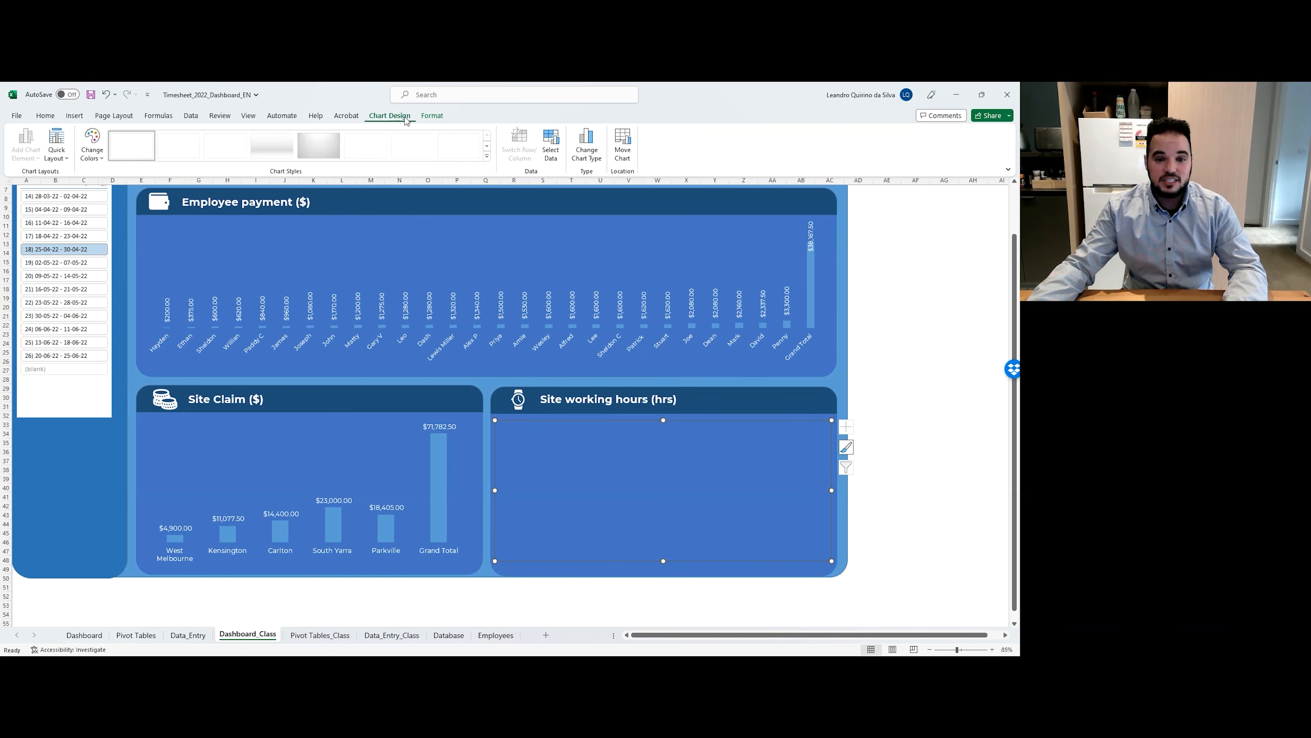
pyautogui.click(551, 155)
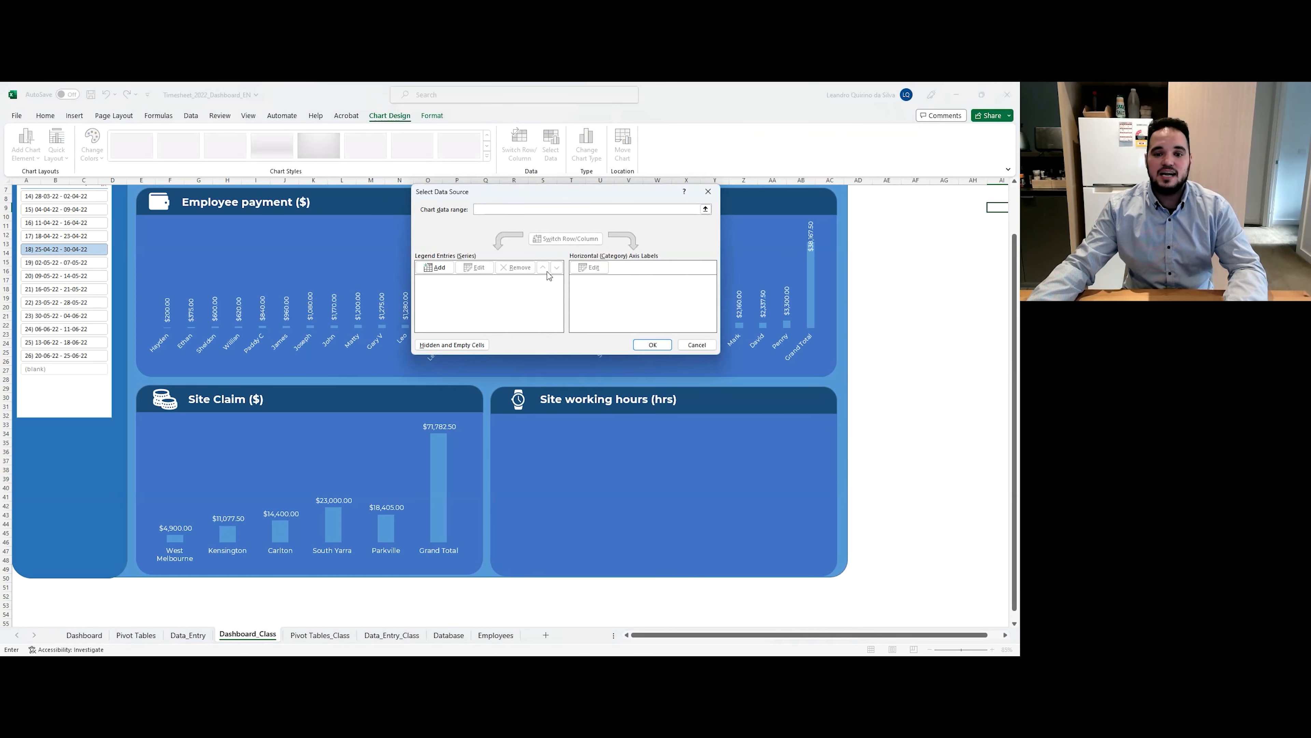
pyautogui.click(450, 267)
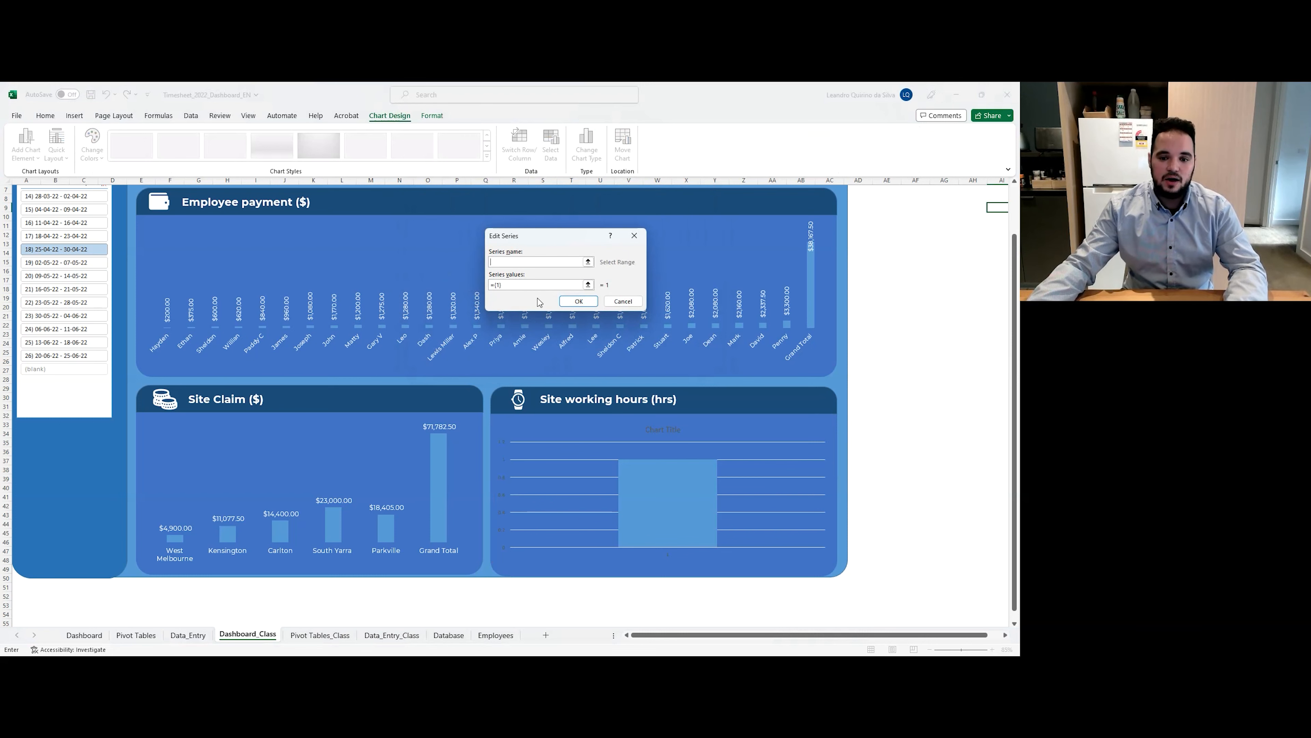
# Name the new series Site WH and try to reference column AE of the Pivot Tables_Class sheet.
pyautogui.write('Site WH')
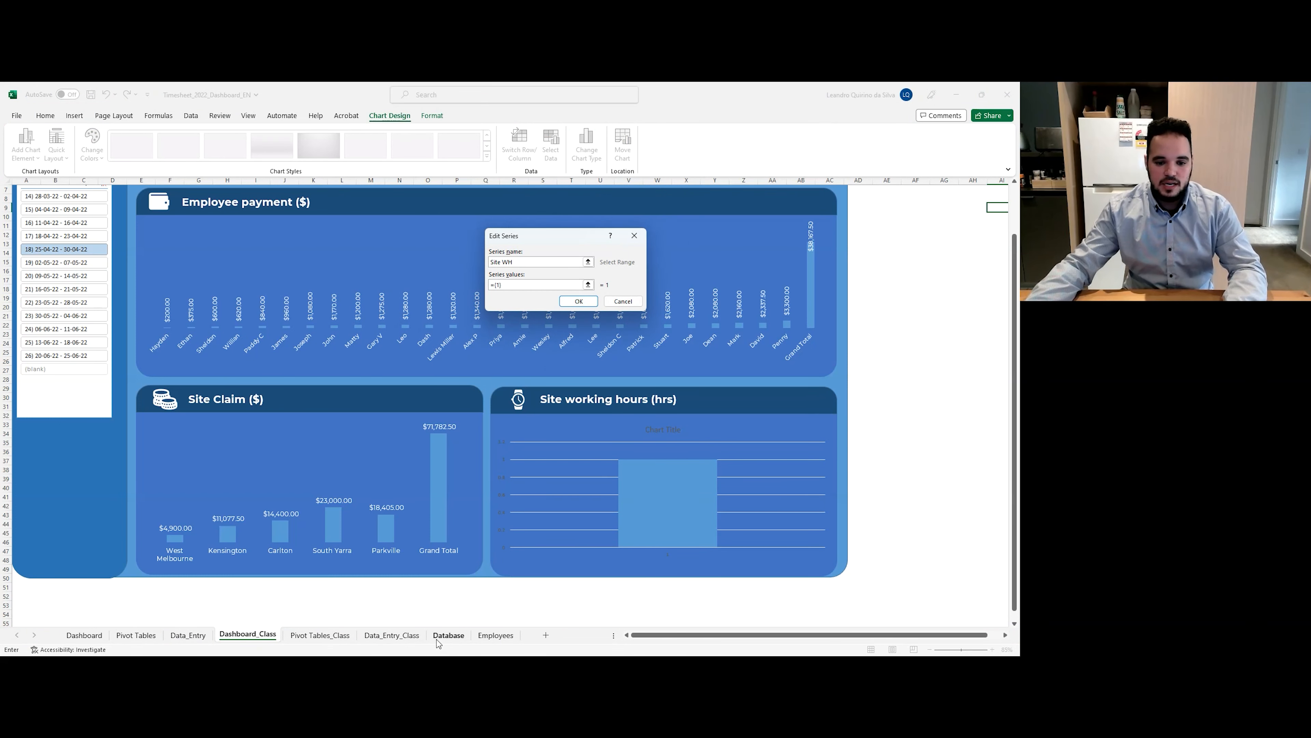
pyautogui.click(408, 641)
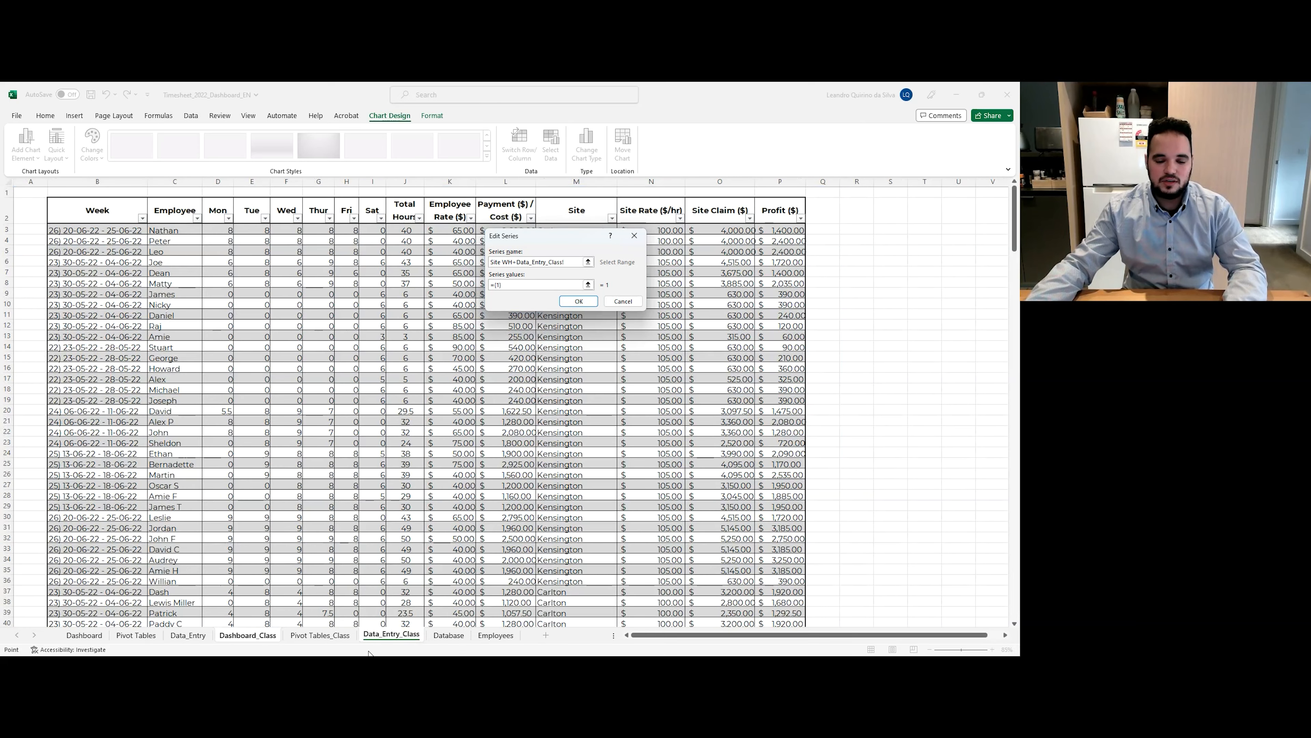
pyautogui.click(333, 640)
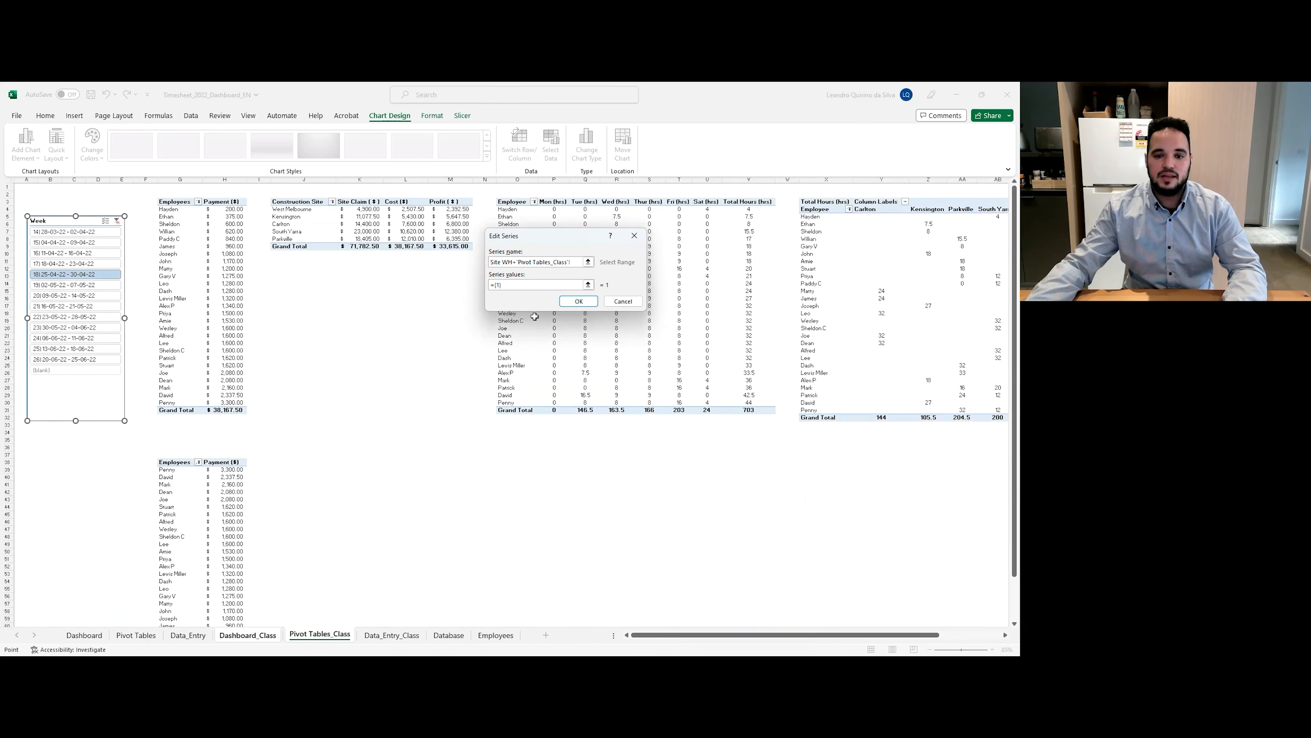
pyautogui.moveTo(571, 238); pyautogui.dragTo(859, 480)
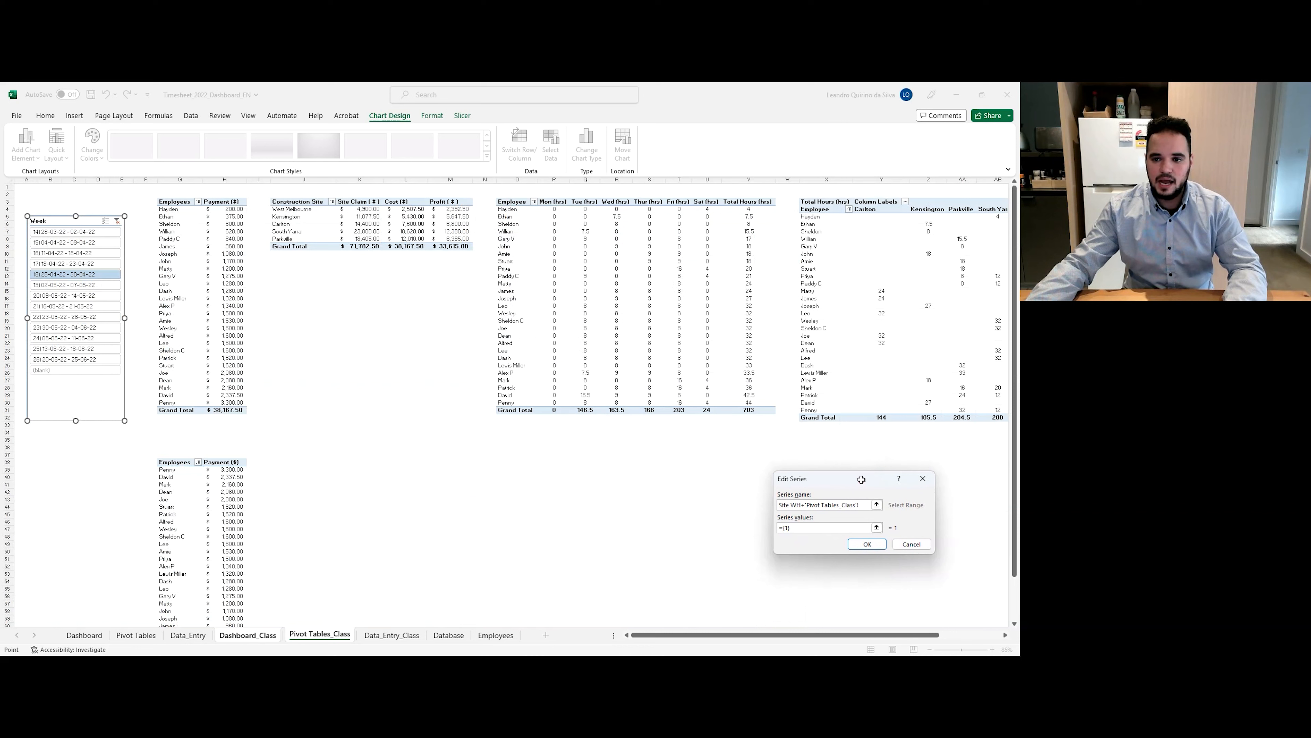
pyautogui.click(933, 181)
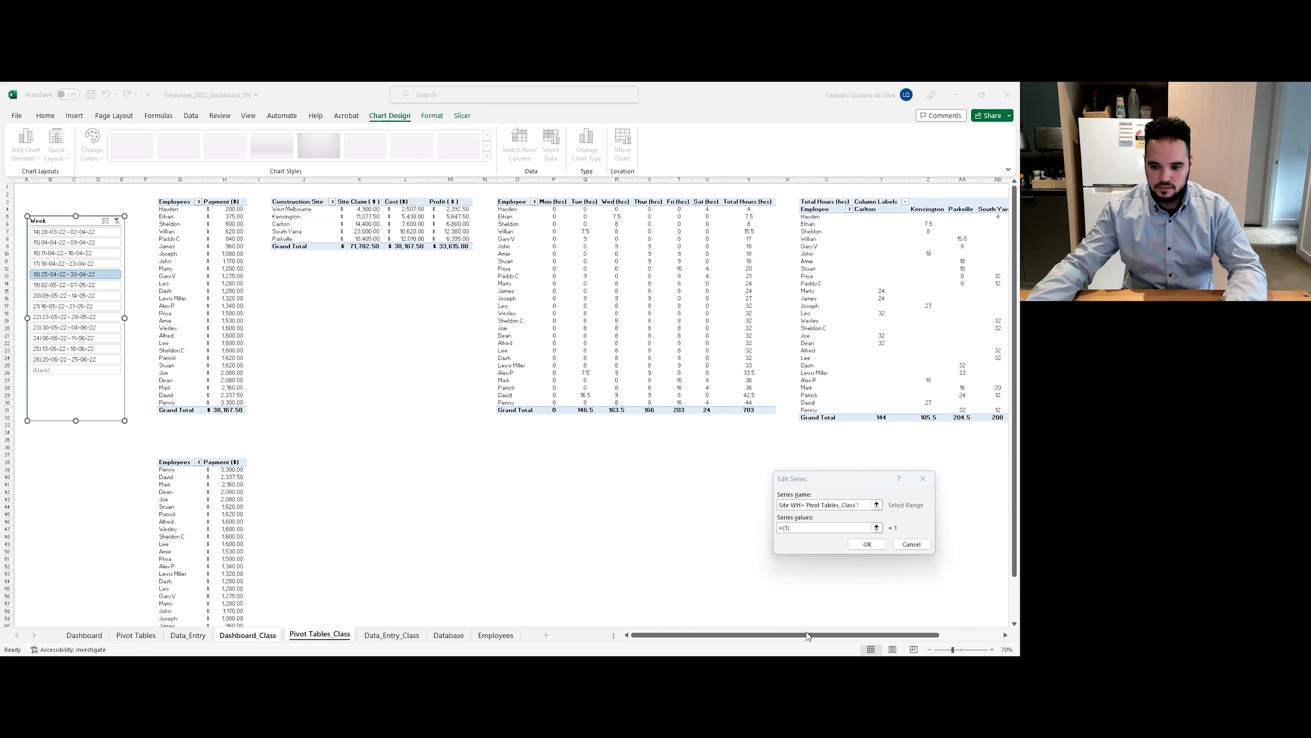
pyautogui.click(829, 486)
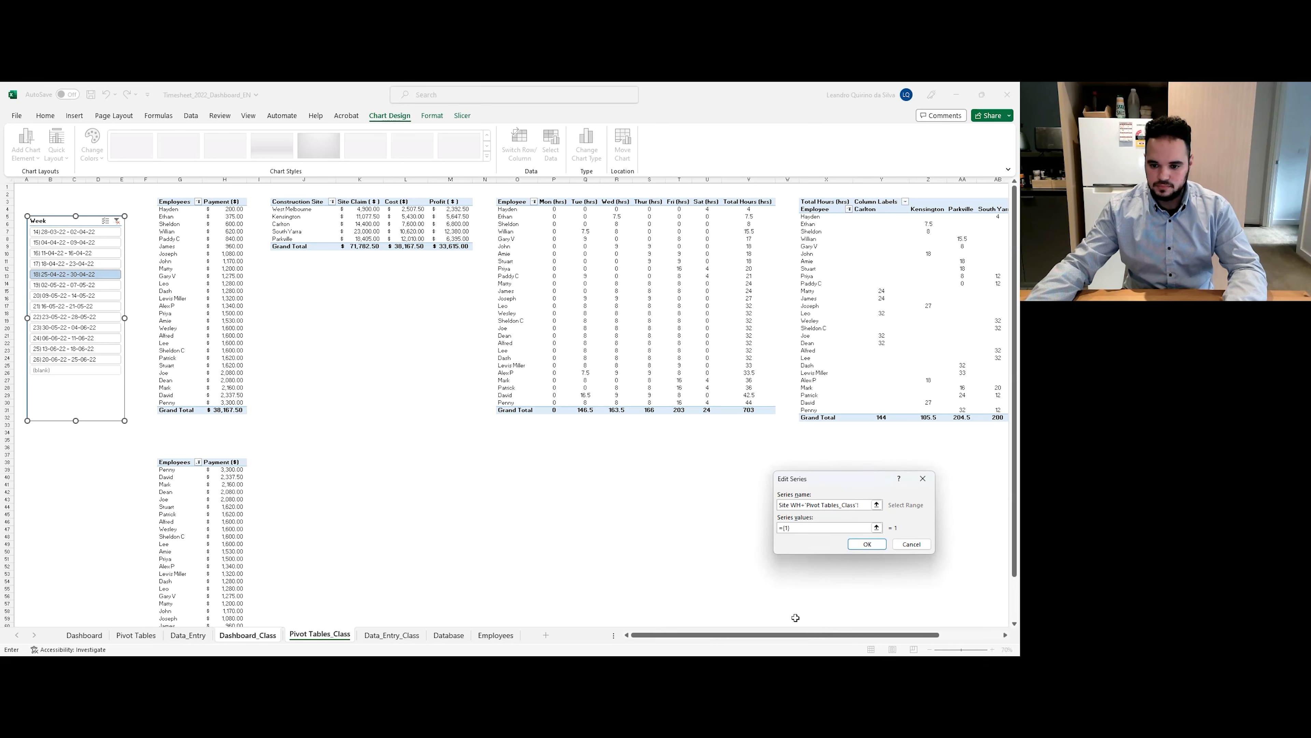
pyautogui.moveTo(822, 631); pyautogui.dragTo(929, 637)
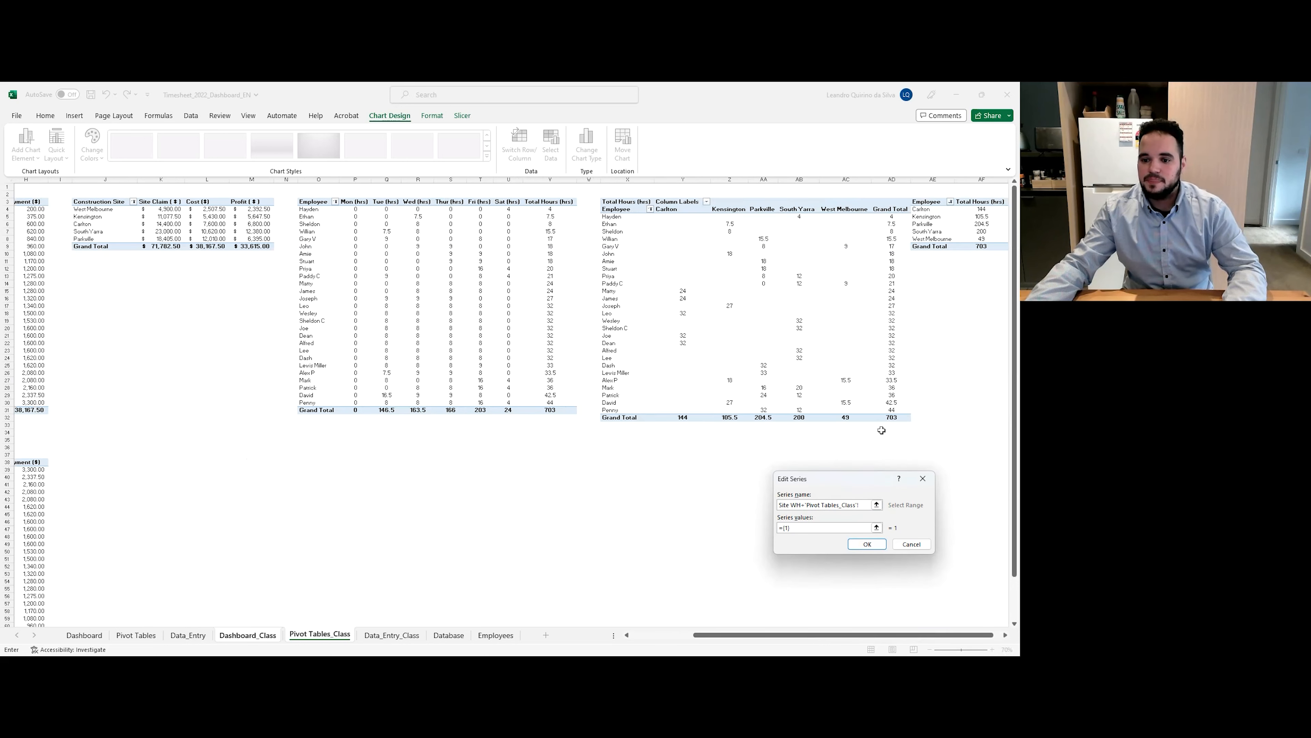
pyautogui.moveTo(861, 479); pyautogui.dragTo(909, 459)
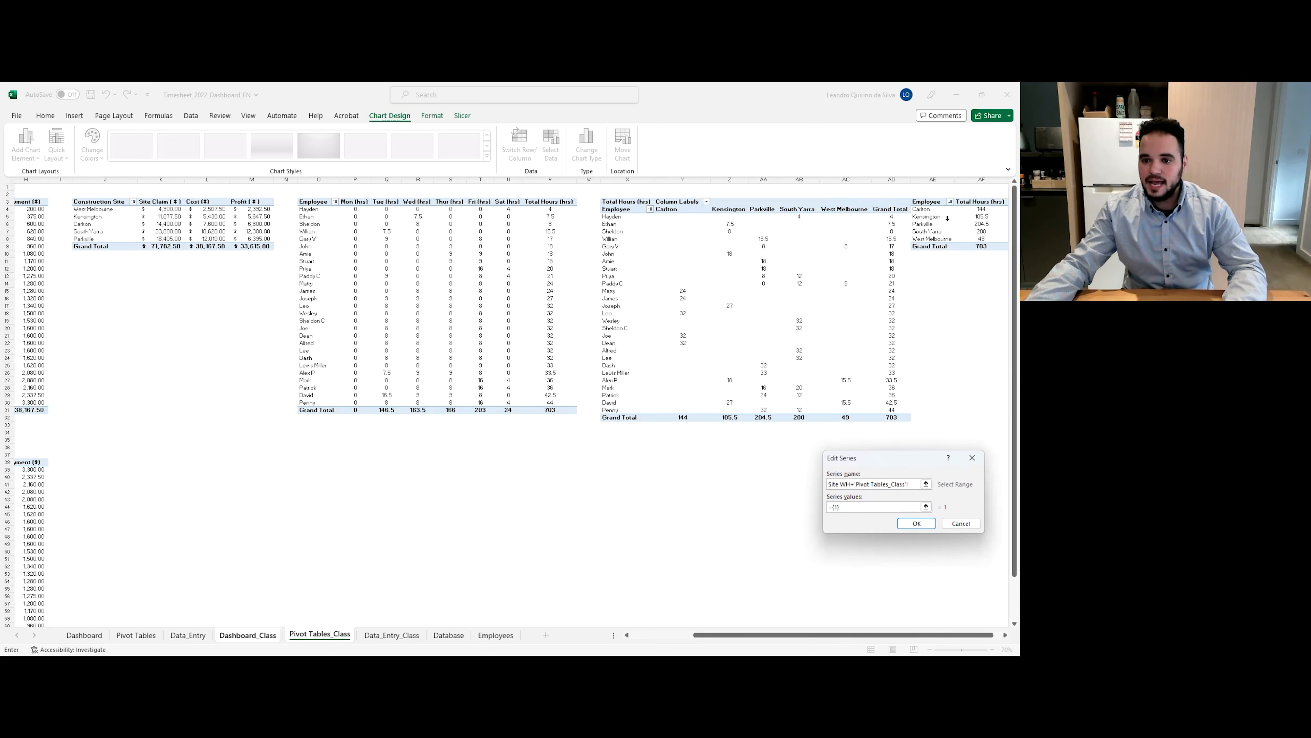
pyautogui.click(928, 179)
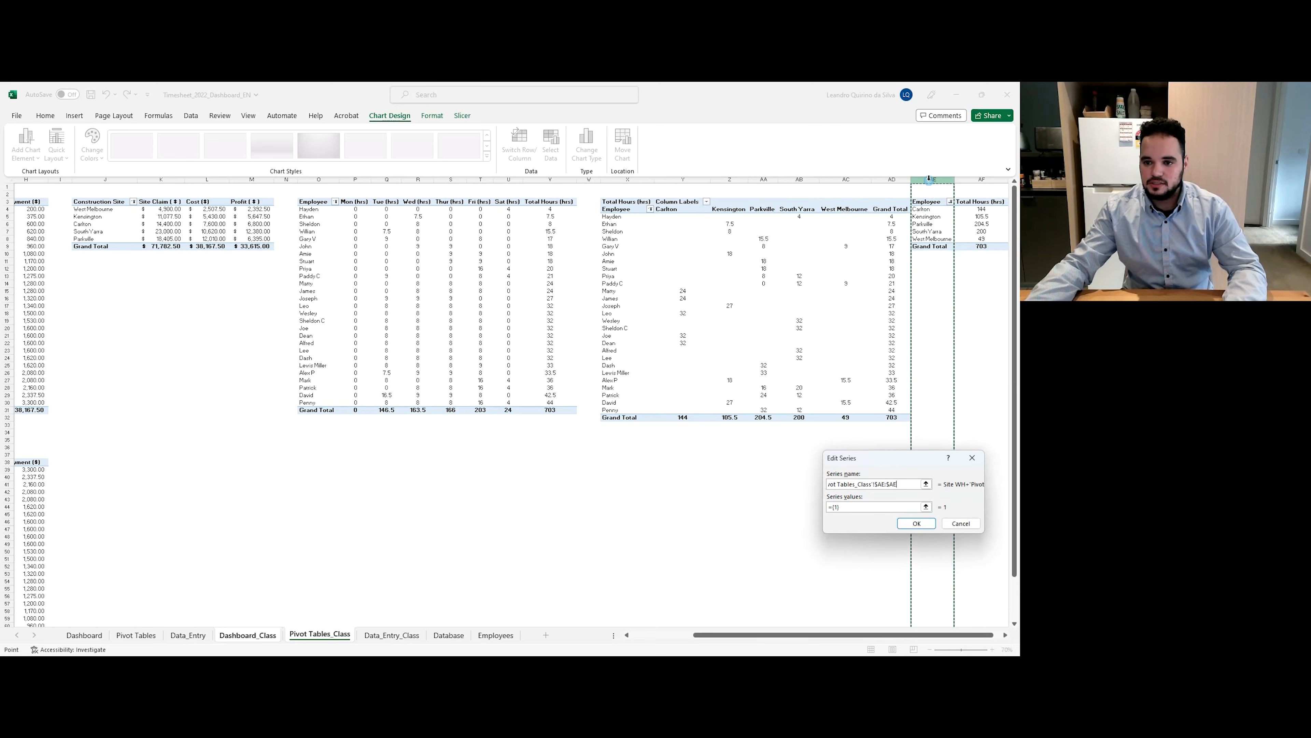
# Remove the sheet and column reference from the series name, leaving only Site WH.
pyautogui.moveTo(886, 484); pyautogui.dragTo(898, 484)
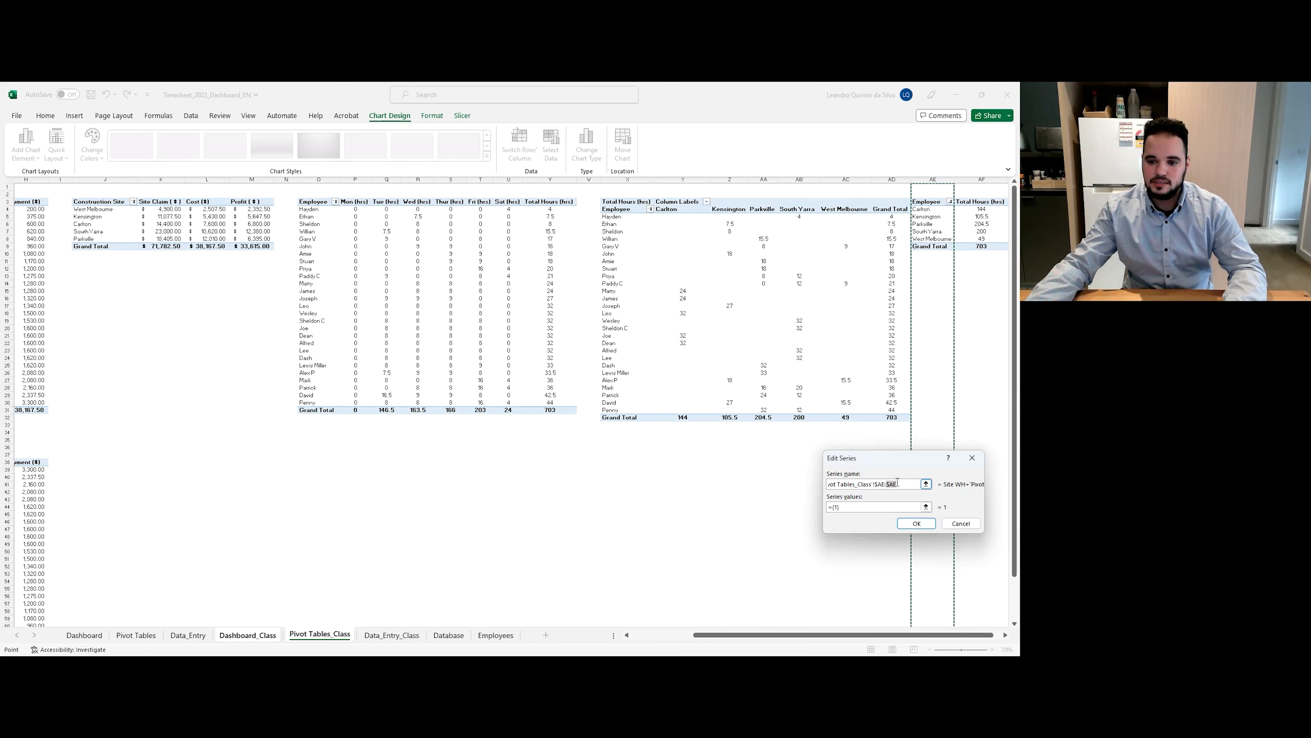
pyautogui.press('BackSpace')
pyautogui.press('BackSpace')
pyautogui.press('BackSpace')
pyautogui.press('BackSpace')
pyautogui.press('BackSpace')
pyautogui.press('BackSpace')
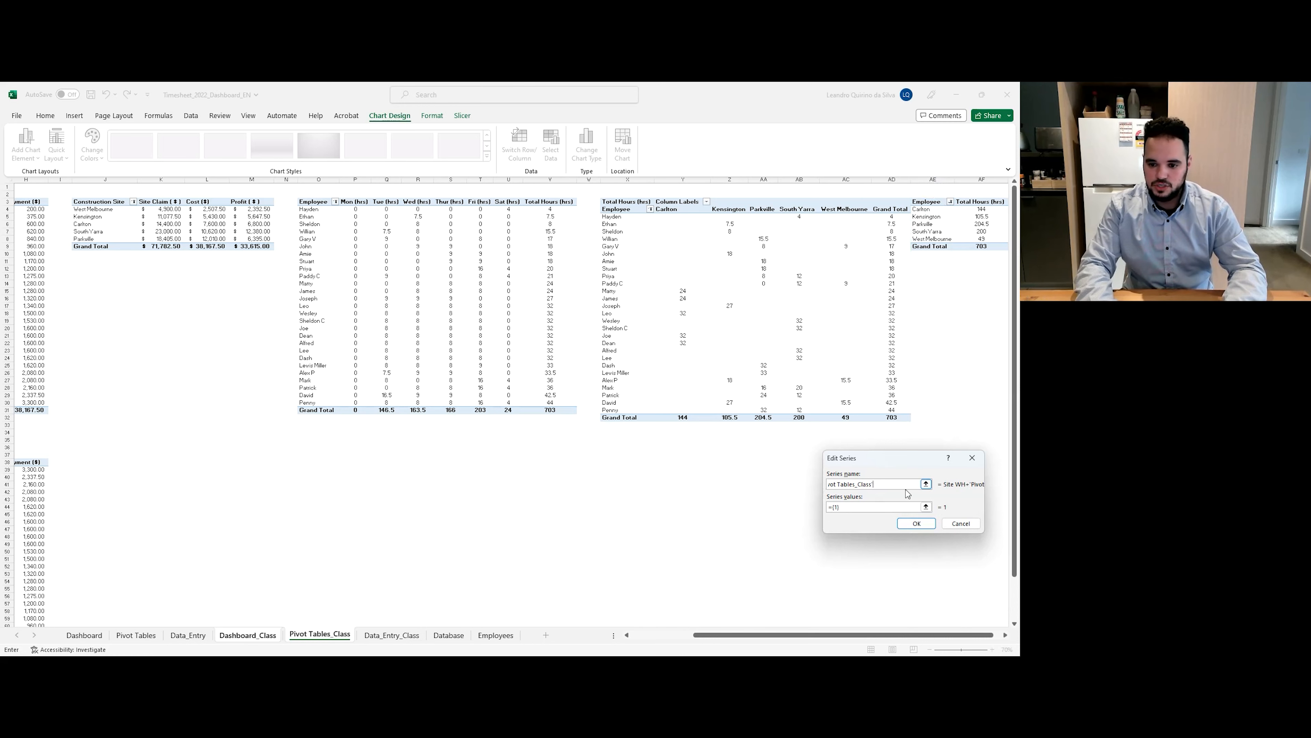
pyautogui.press('BackSpace')
pyautogui.press('BackSpace')
pyautogui.press('BackSpace')
pyautogui.press('BackSpace')
pyautogui.press('BackSpace')
pyautogui.press('BackSpace')
pyautogui.press('BackSpace')
pyautogui.press('BackSpace')
pyautogui.press('BackSpace')
pyautogui.press('BackSpace')
pyautogui.press('BackSpace')
pyautogui.press('BackSpace')
pyautogui.press('BackSpace')
pyautogui.press('BackSpace')
pyautogui.press('BackSpace')
pyautogui.press('BackSpace')
pyautogui.press('BackSpace')
pyautogui.press('BackSpace')
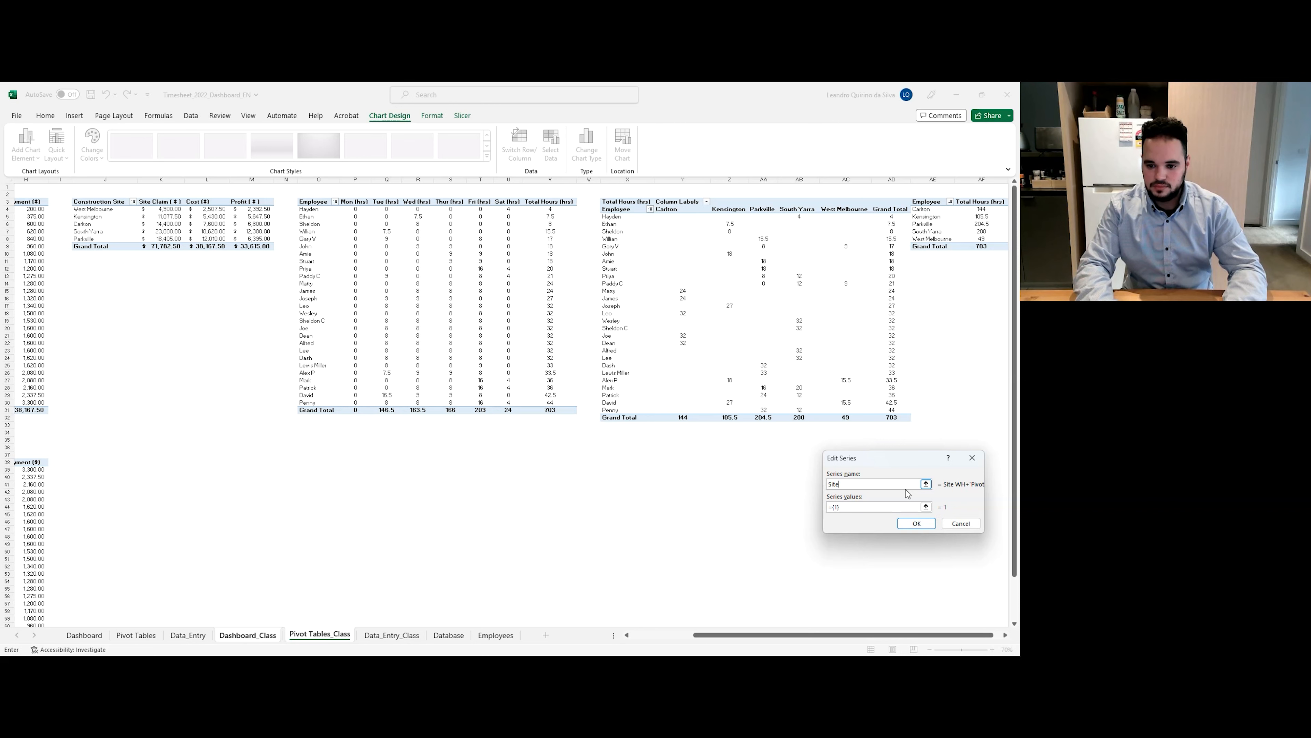
pyautogui.write('WH')
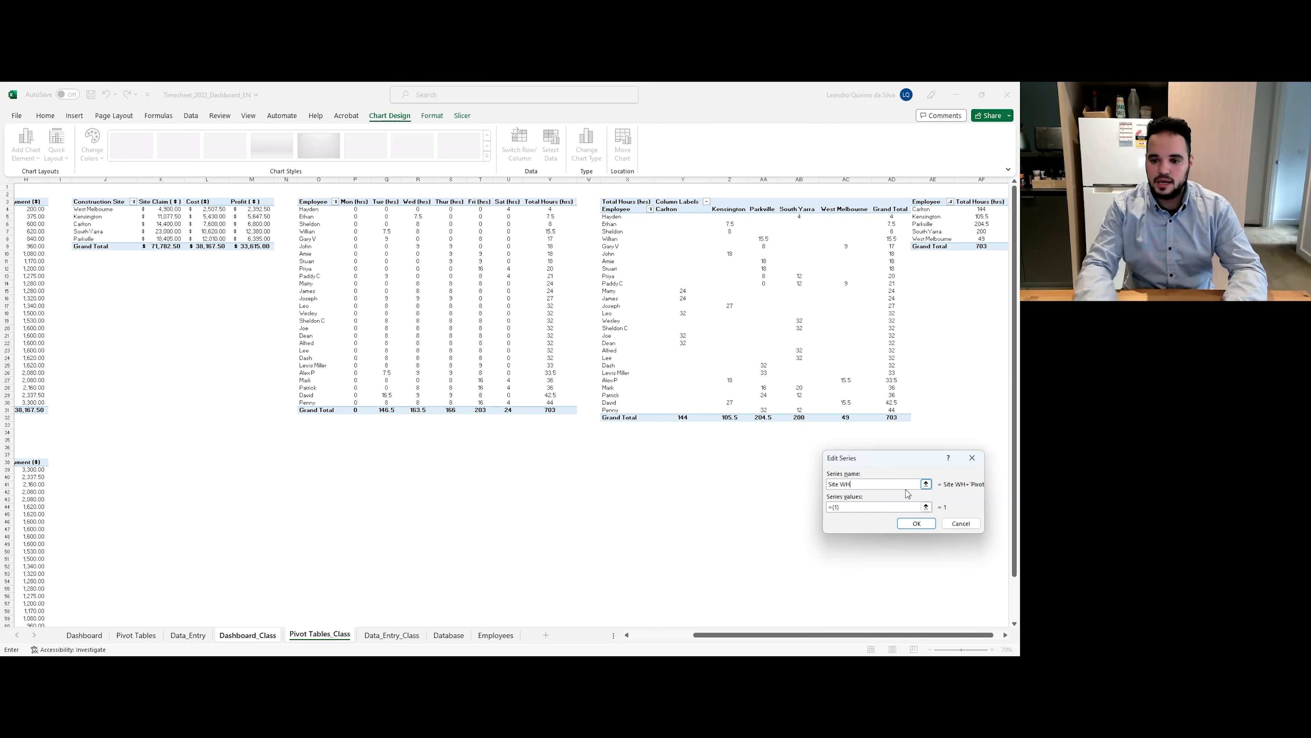
# Set the series values to the site name cells AE4:AE9 on the Pivot Tables_Class sheet and accept the series.
pyautogui.click(868, 507)
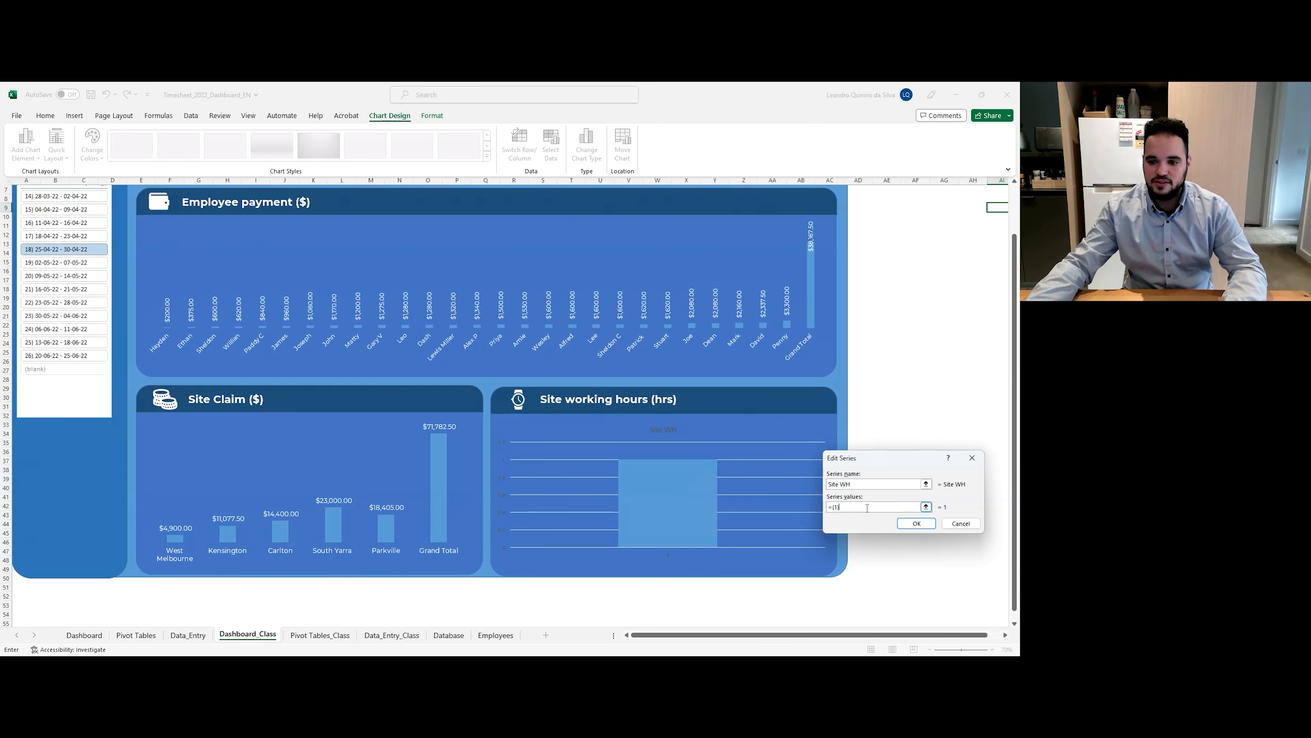
pyautogui.press('BackSpace')
pyautogui.press('BackSpace')
pyautogui.press('BackSpace')
pyautogui.press('BackSpace')
pyautogui.click(345, 640)
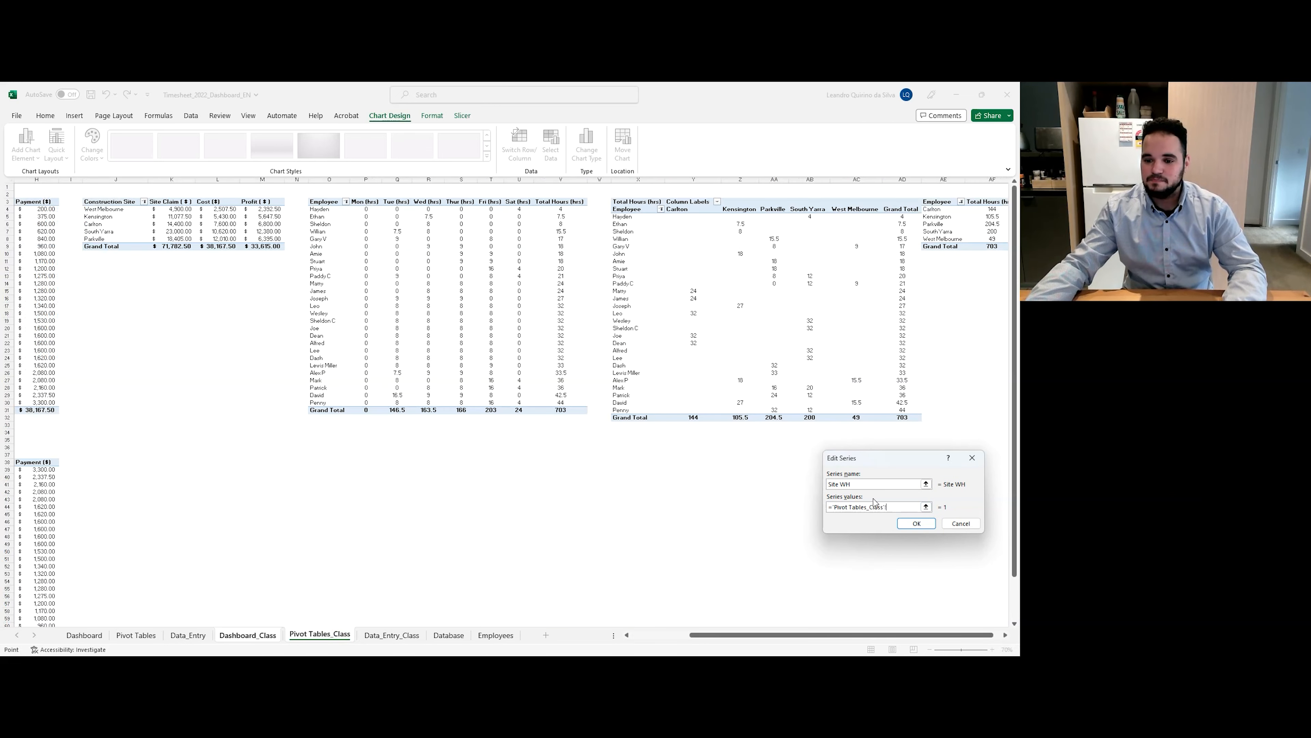
pyautogui.moveTo(947, 212); pyautogui.dragTo(953, 245)
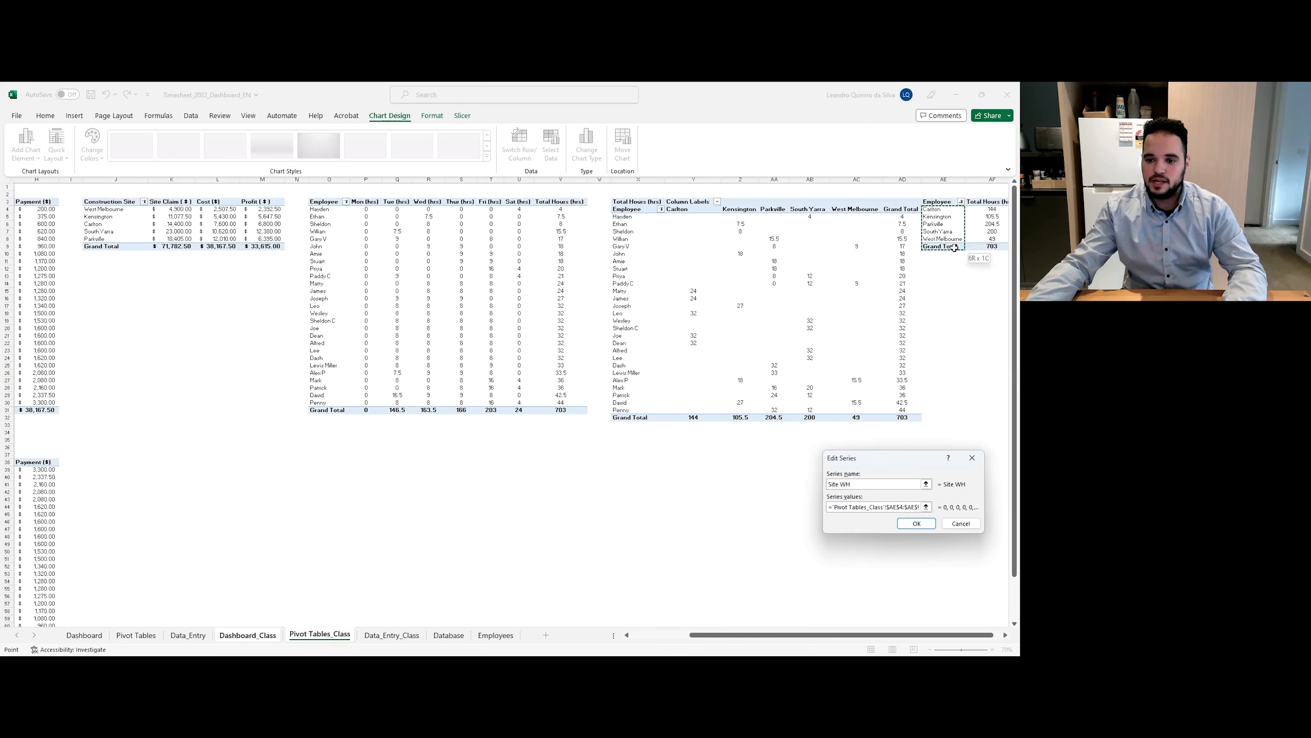
pyautogui.click(925, 527)
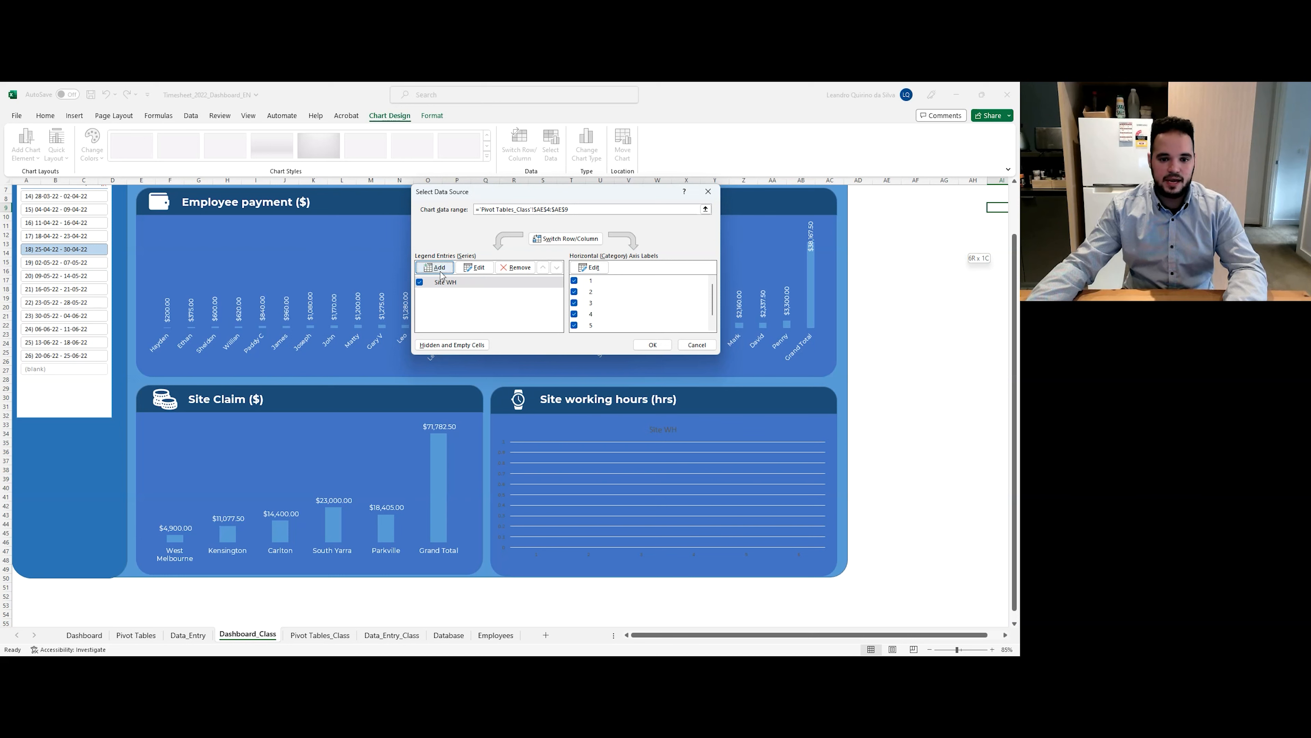
# Try to change the Site WH series values to the Total Hours cells on Pivot Tables_Class, and abandon the edit.
pyautogui.click(472, 267)
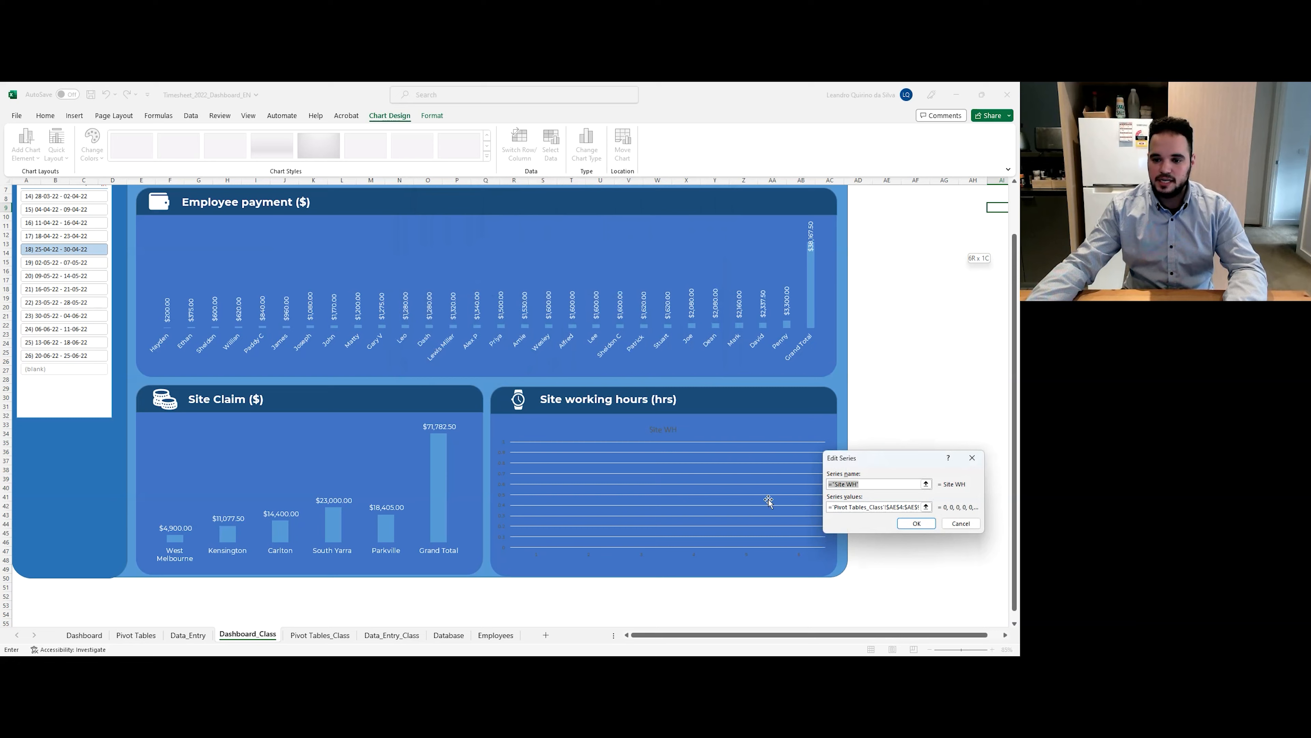
pyautogui.click(869, 508)
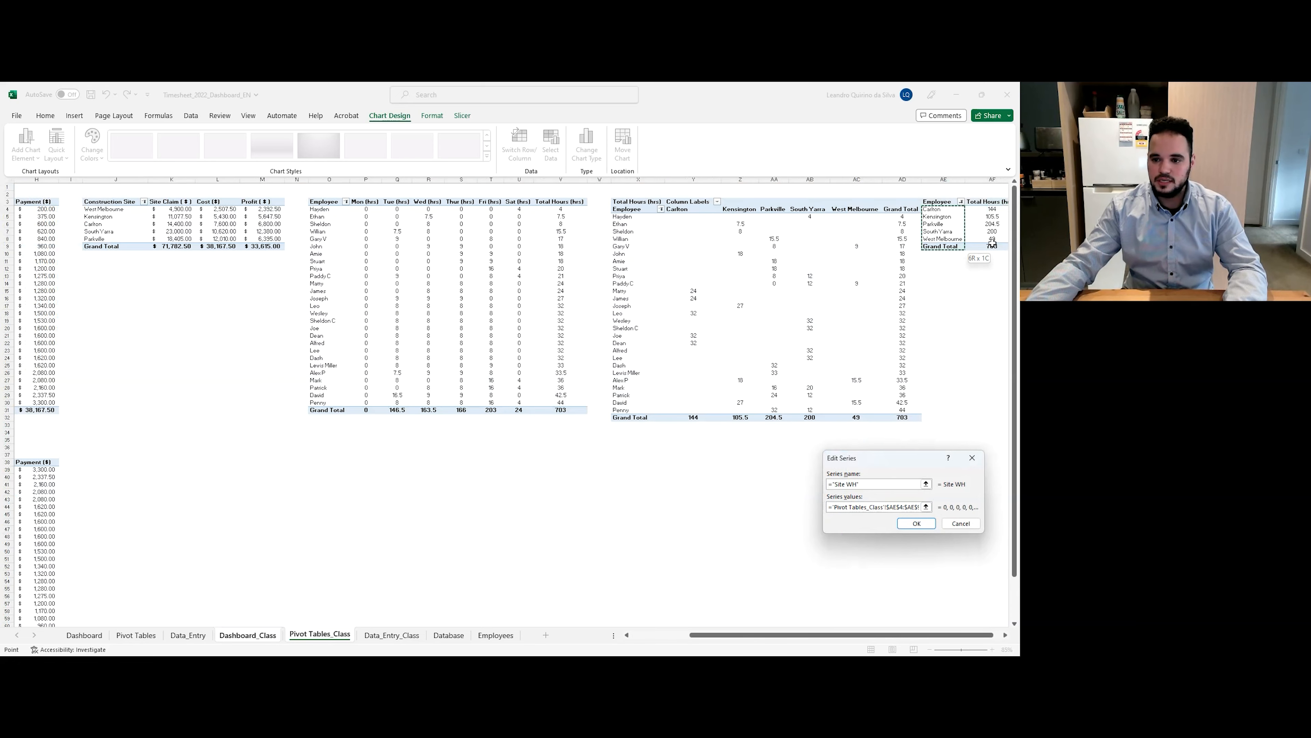
pyautogui.moveTo(991, 209); pyautogui.dragTo(990, 247)
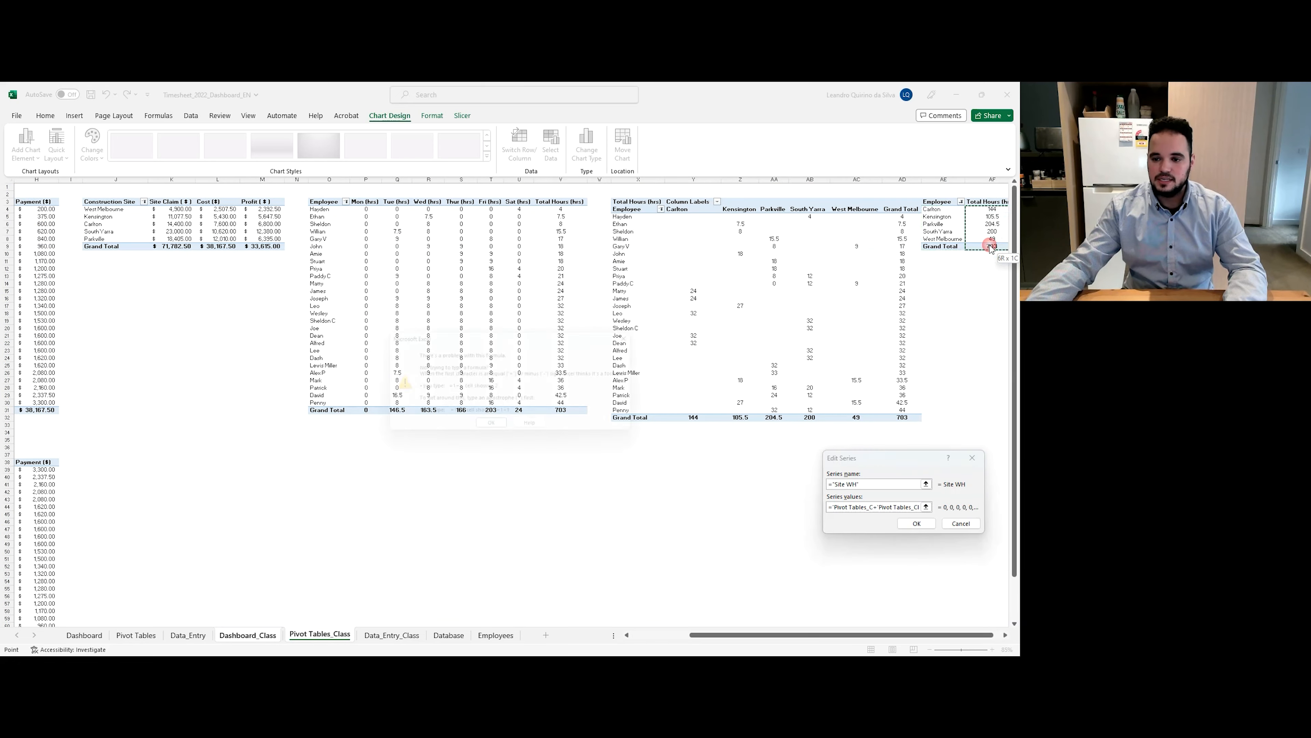
pyautogui.moveTo(562, 334); pyautogui.dragTo(689, 340)
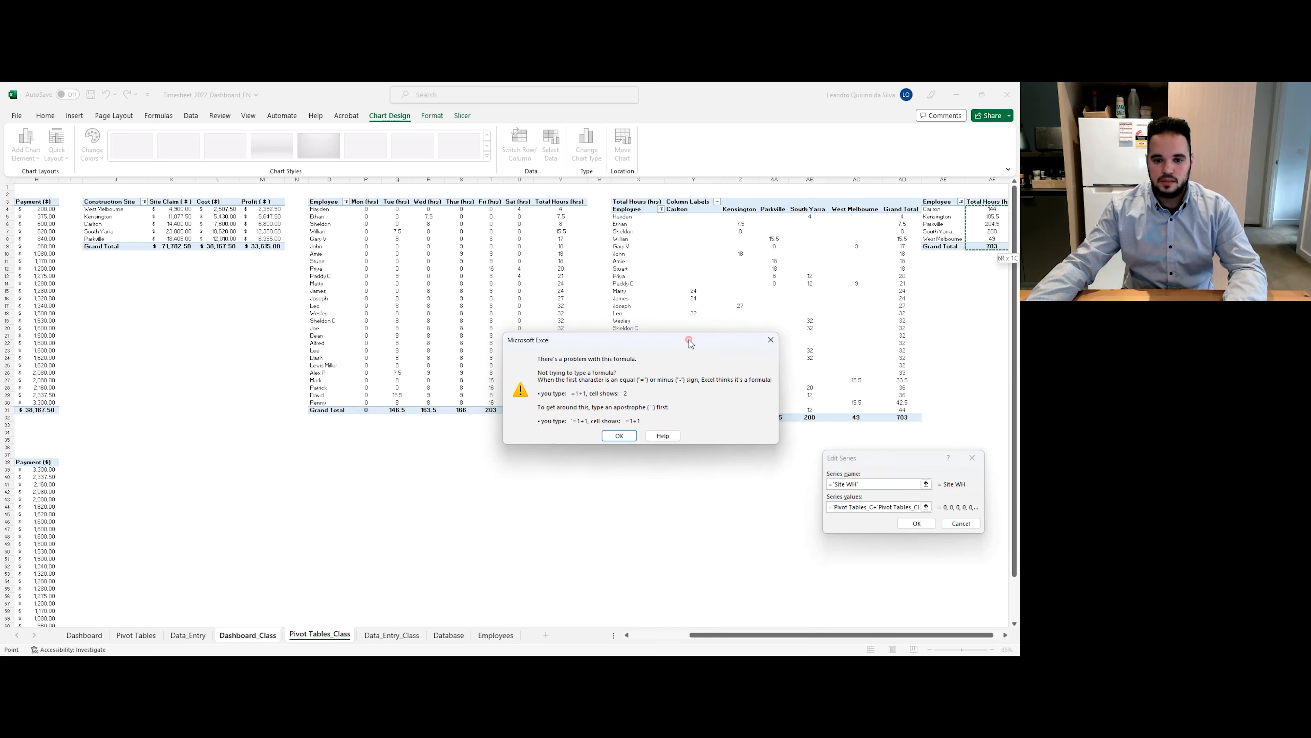
pyautogui.click(619, 436)
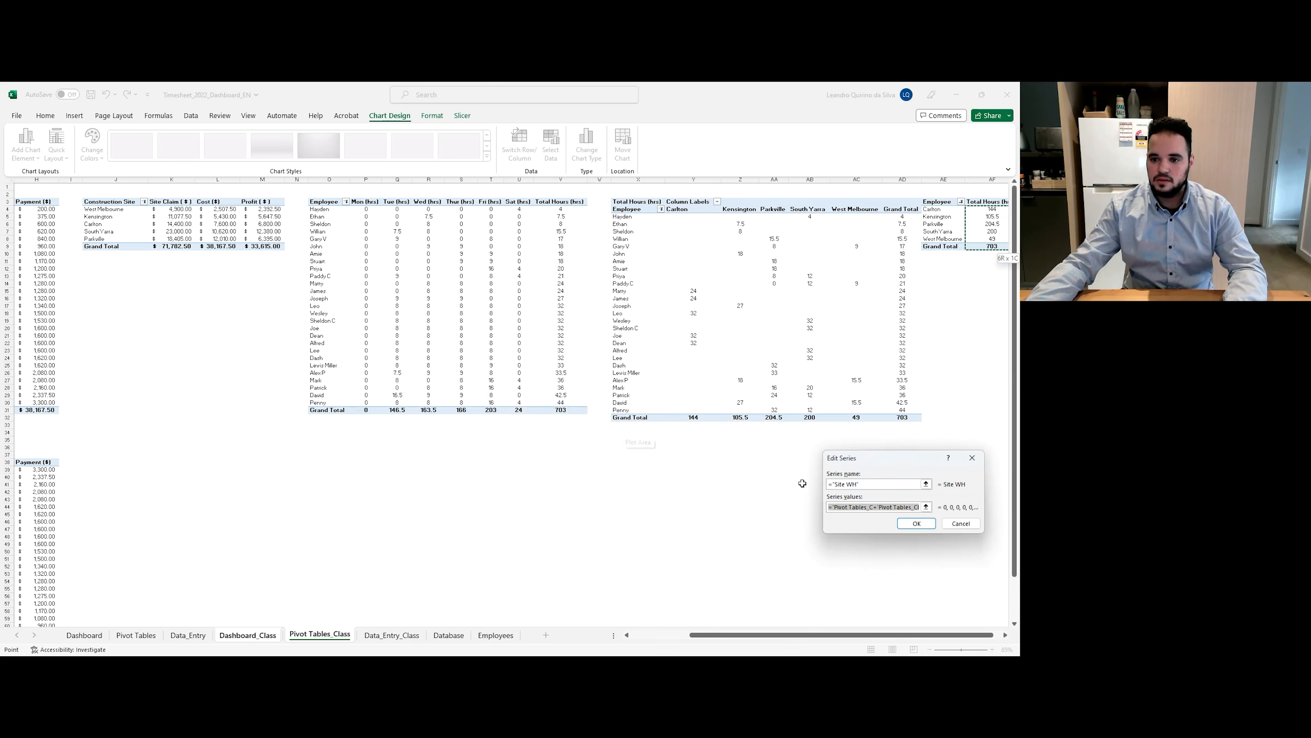
pyautogui.click(914, 524)
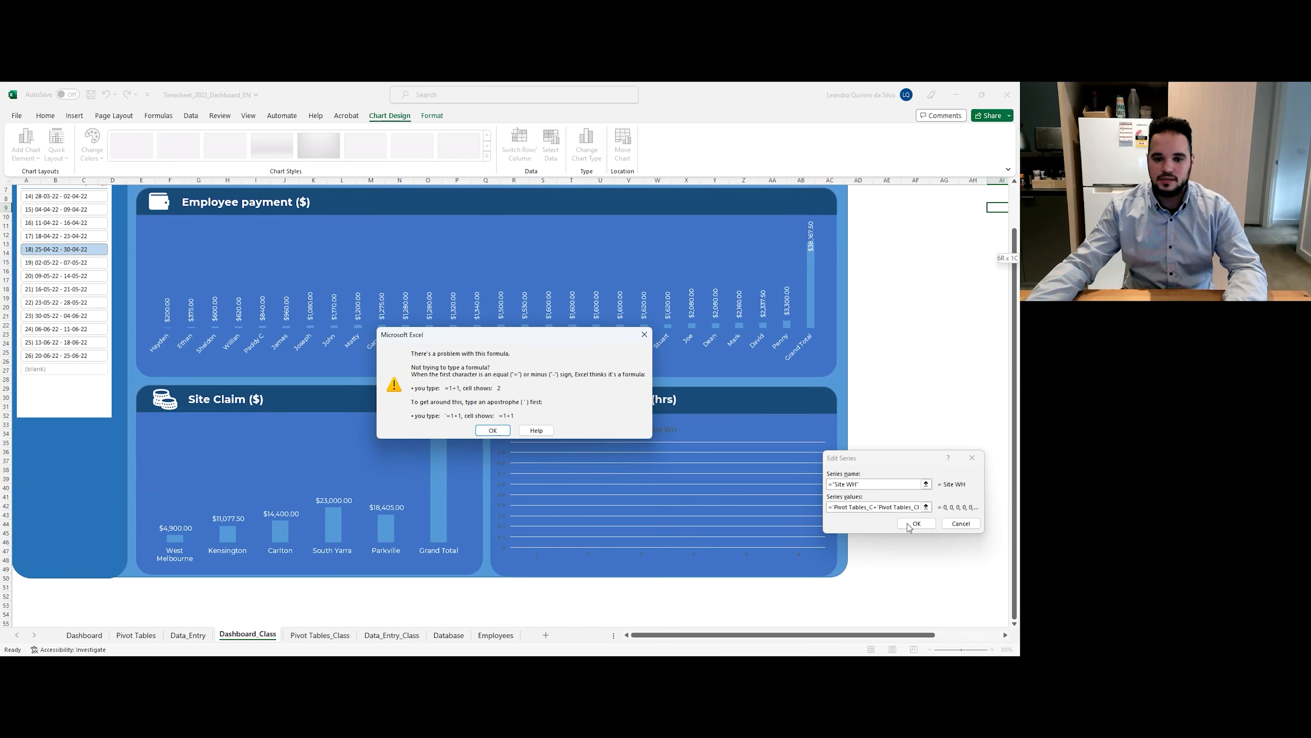
pyautogui.moveTo(578, 337); pyautogui.dragTo(687, 344)
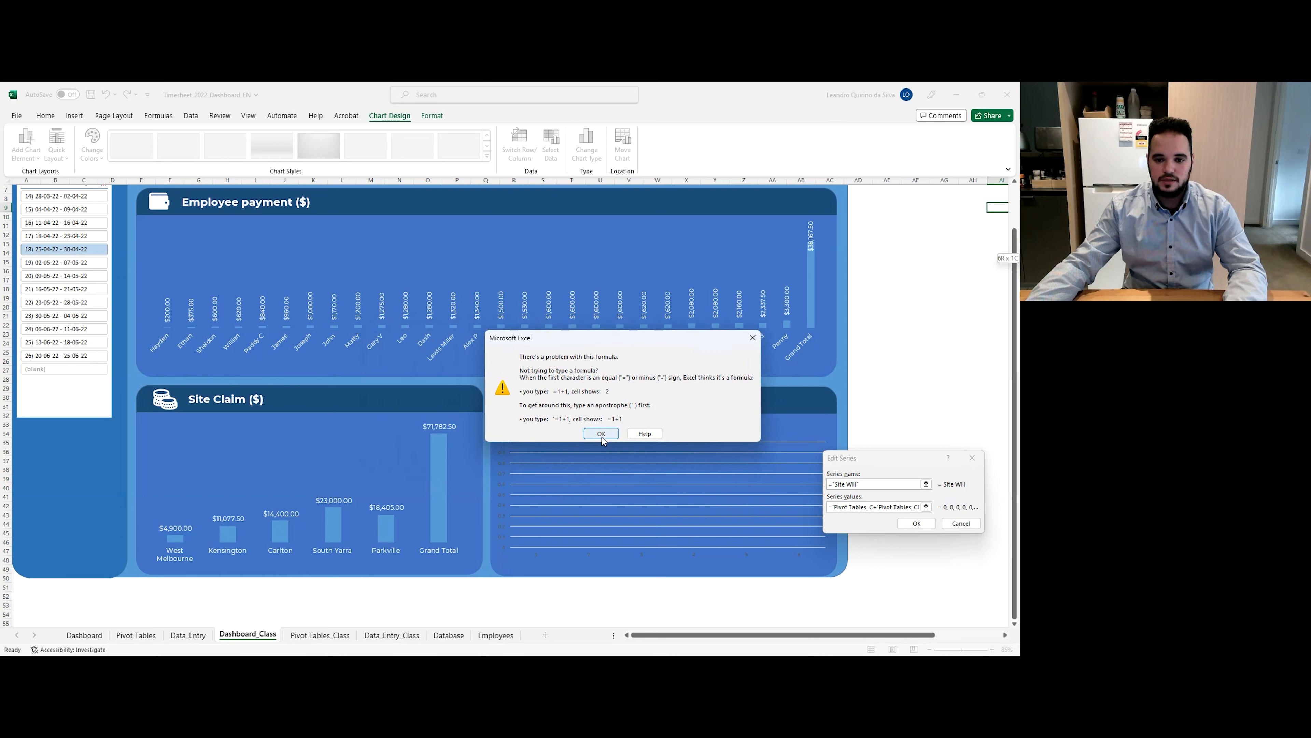
pyautogui.click(603, 437)
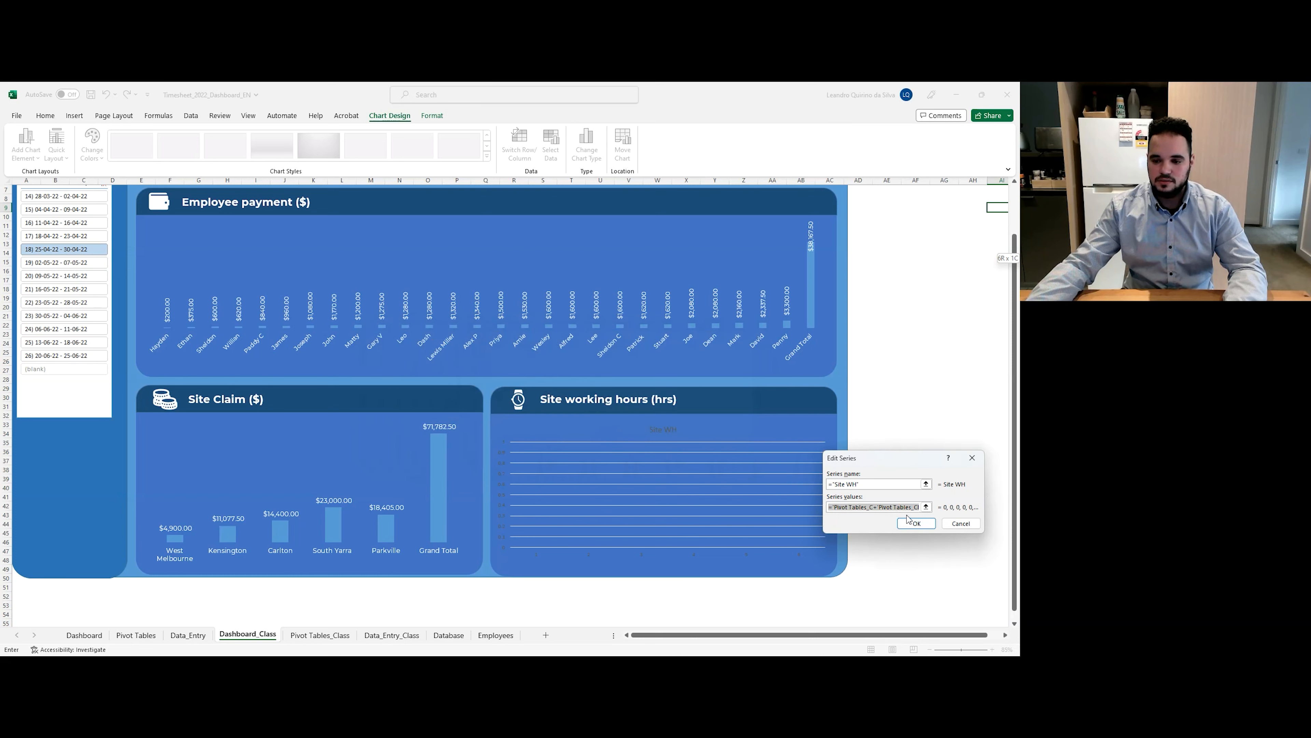
pyautogui.click(914, 483)
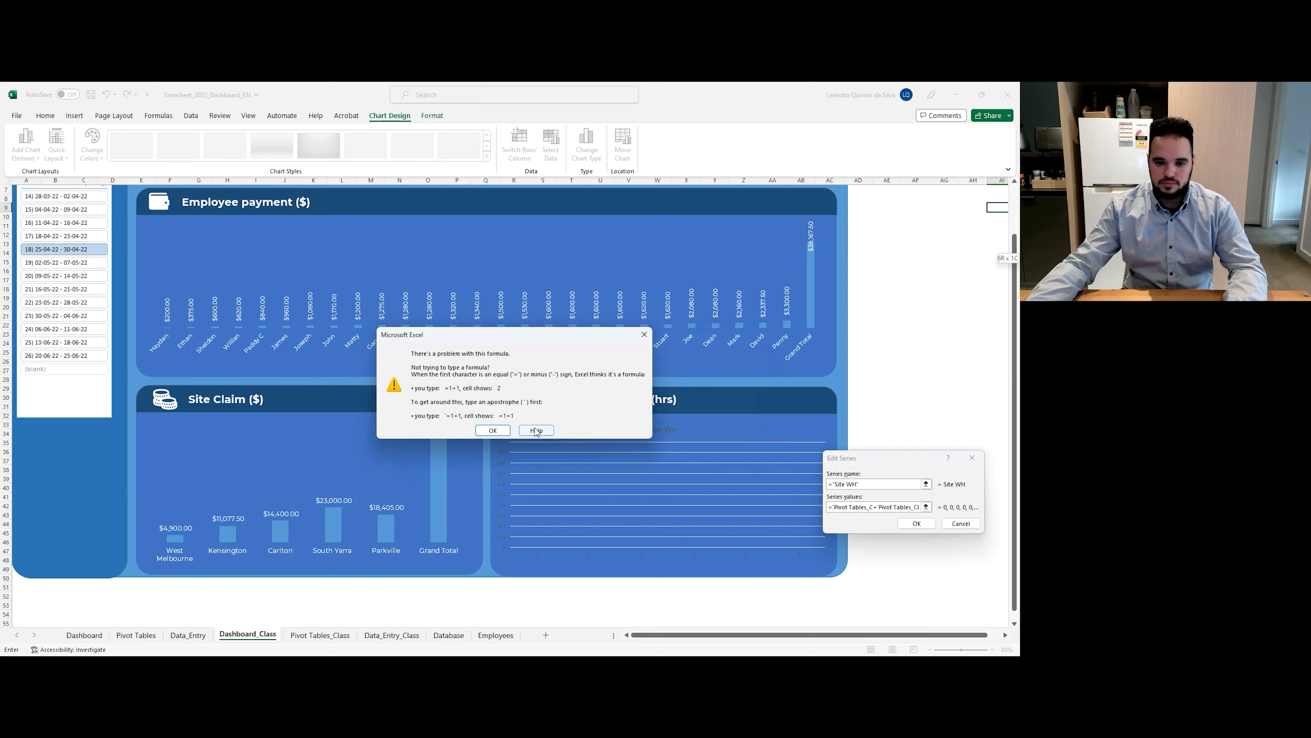
pyautogui.click(644, 335)
pyautogui.click(887, 505)
pyautogui.click(480, 429)
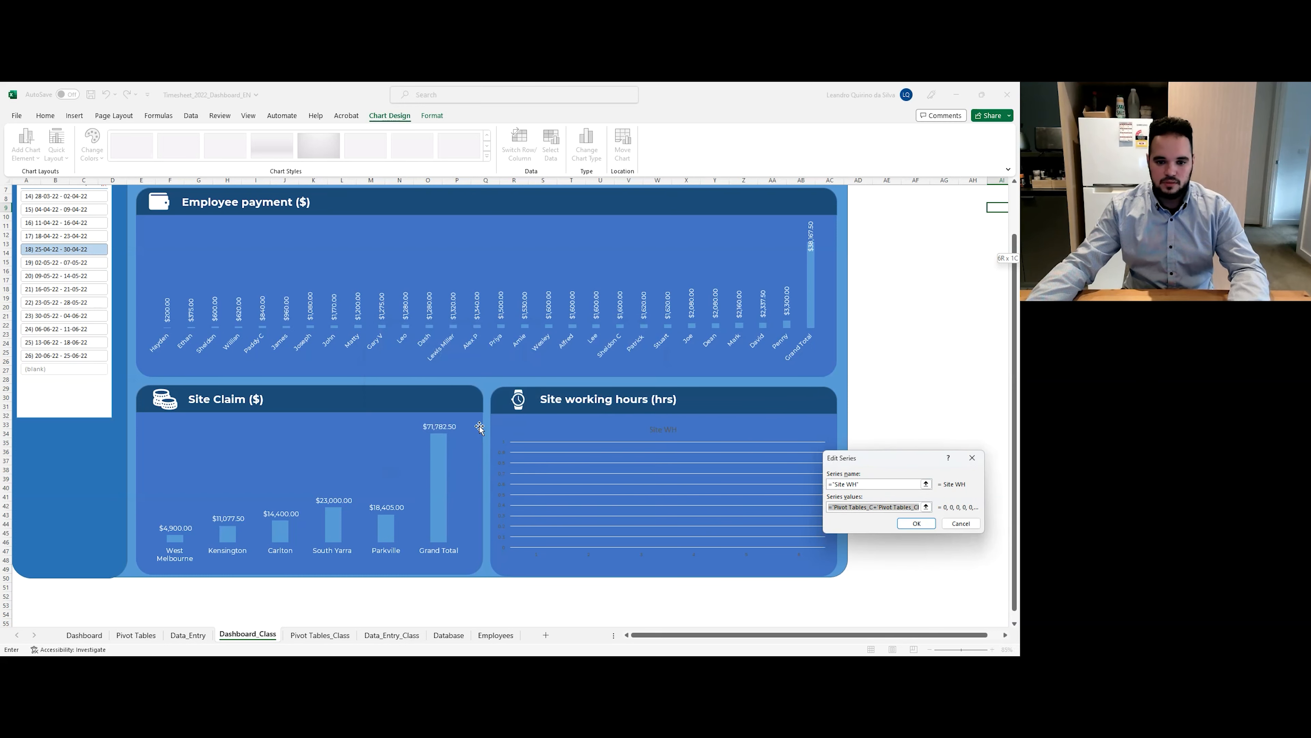
pyautogui.click(916, 523)
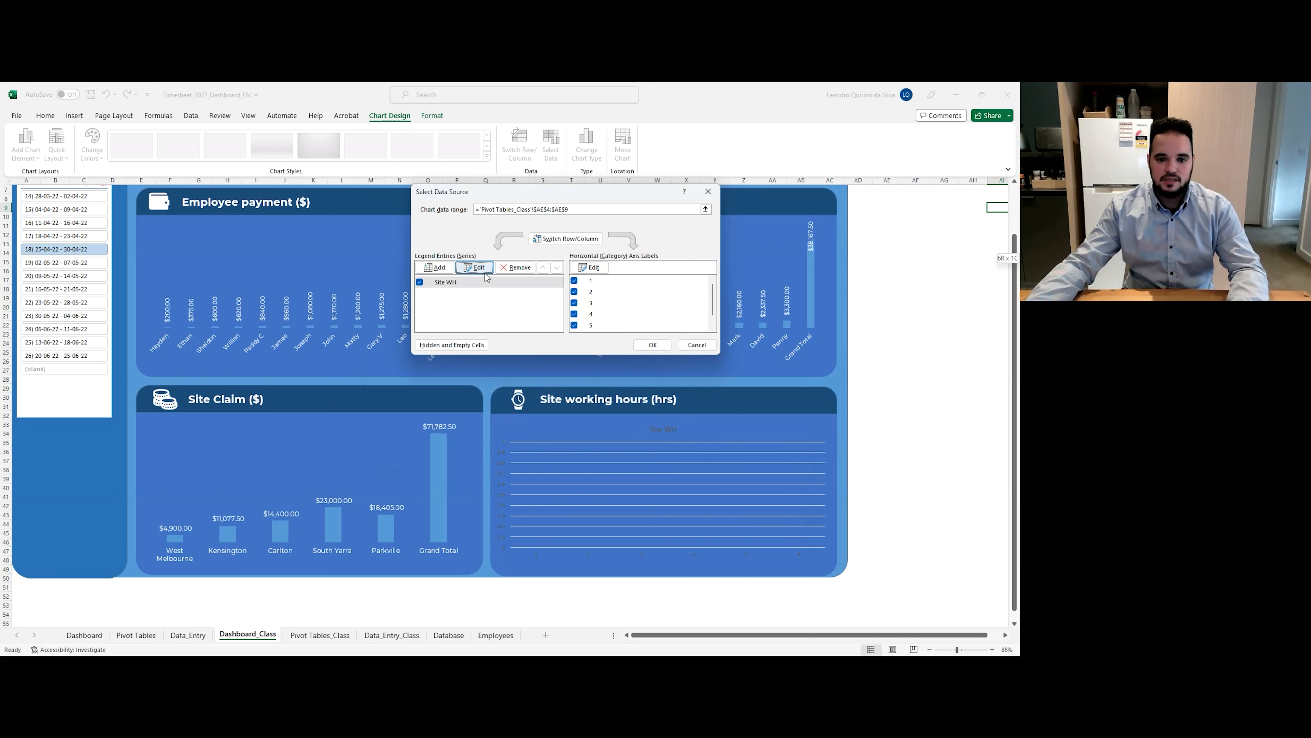
# Remove the existing Site WH series from the chart and add a fresh series named Site WH.
pyautogui.click(514, 268)
pyautogui.click(435, 267)
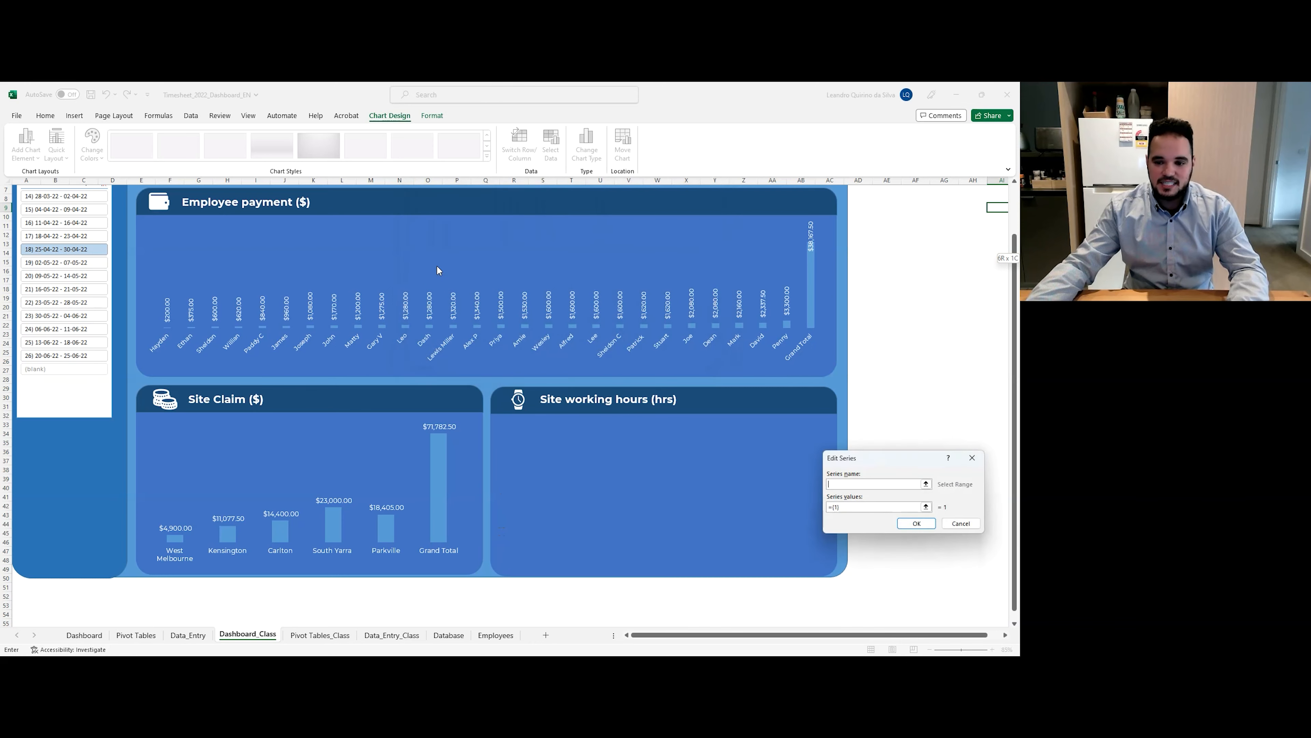
pyautogui.write('Site Wo')
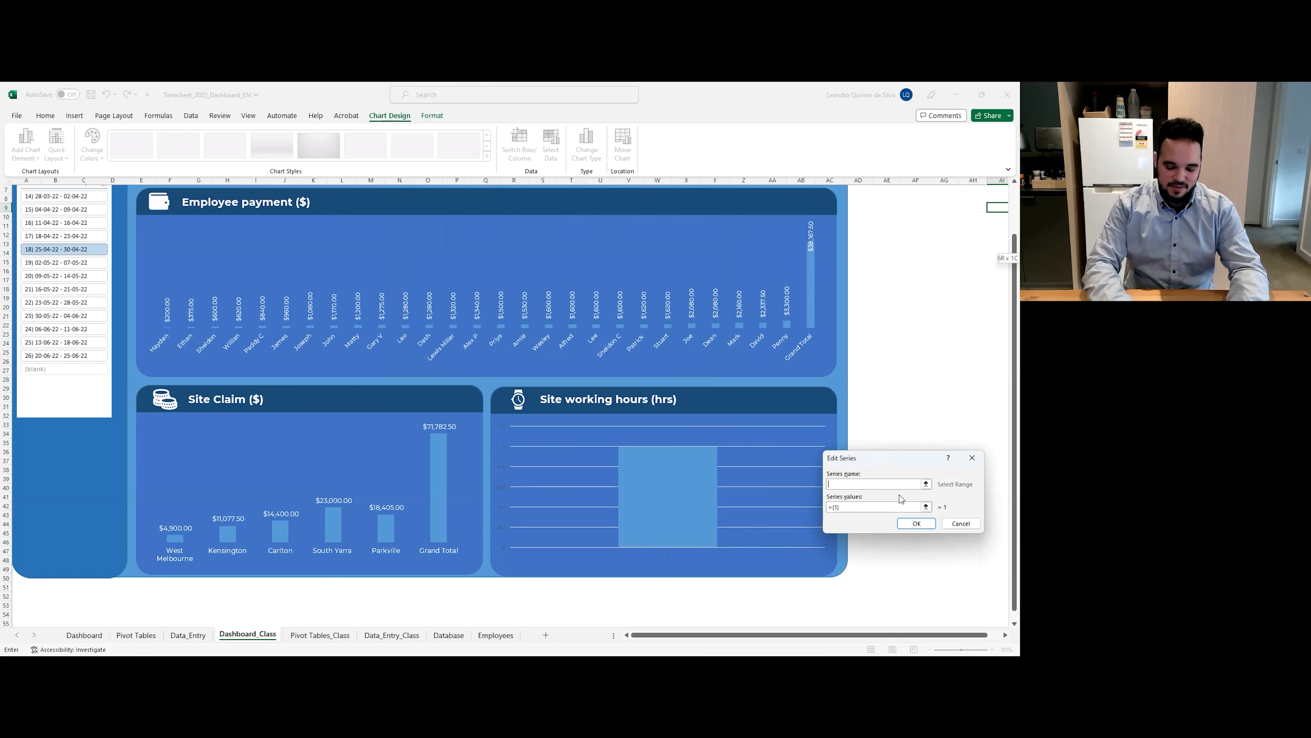
pyautogui.write('rkin')
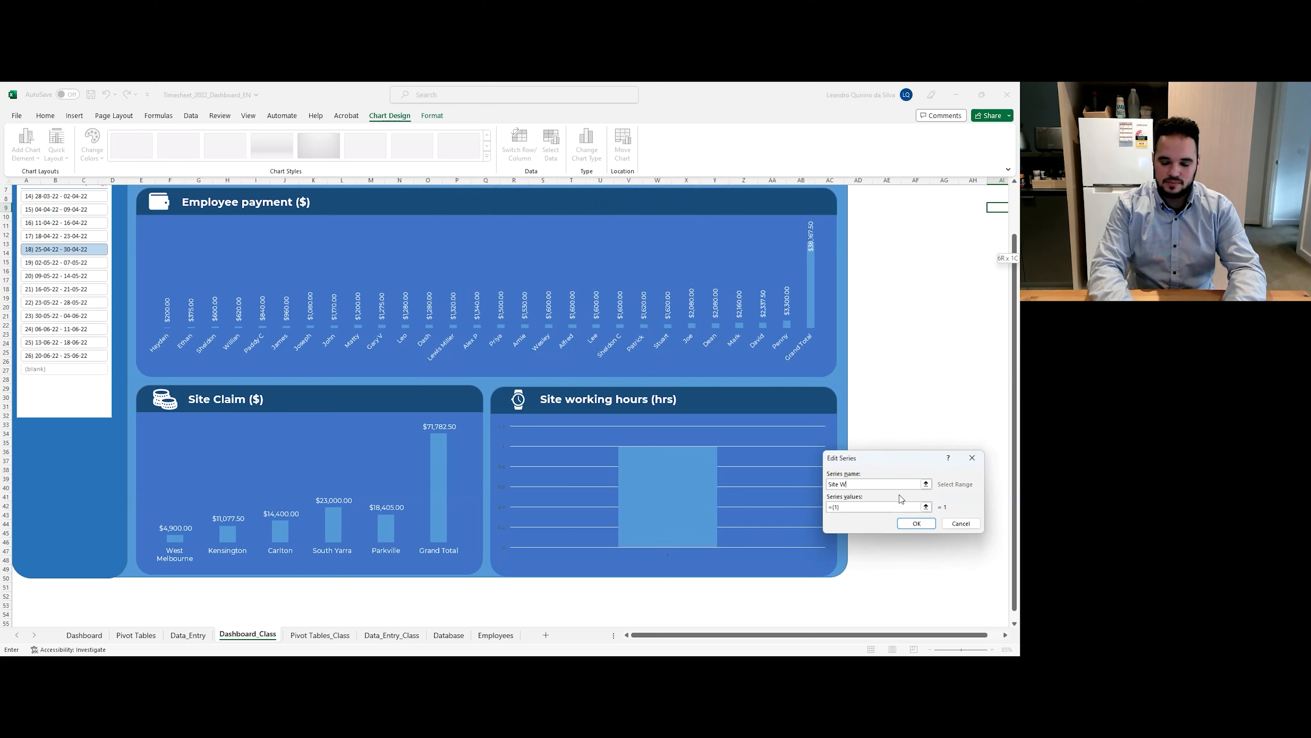
pyautogui.press('Tab')
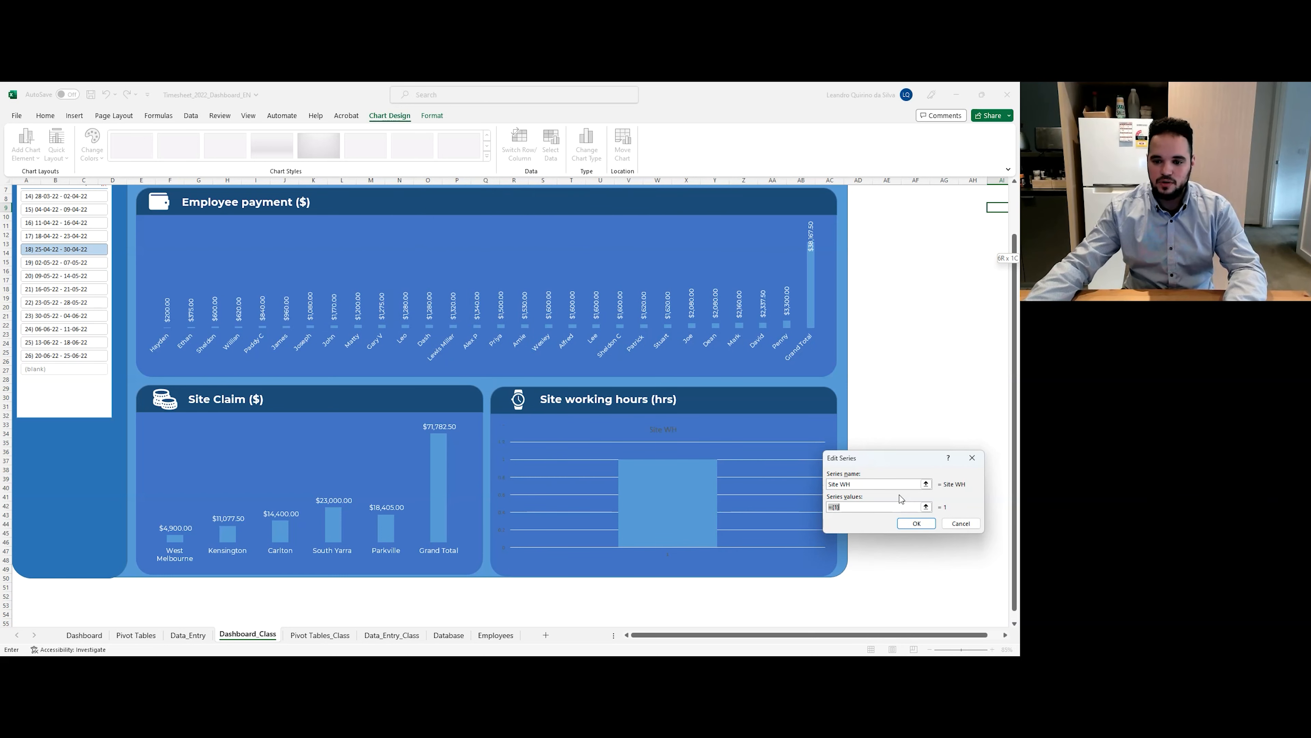
# Set the Site WH series values to the Total Hours cells AF4:AF9 on the Pivot Tables_Class sheet.
pyautogui.press('BackSpace')
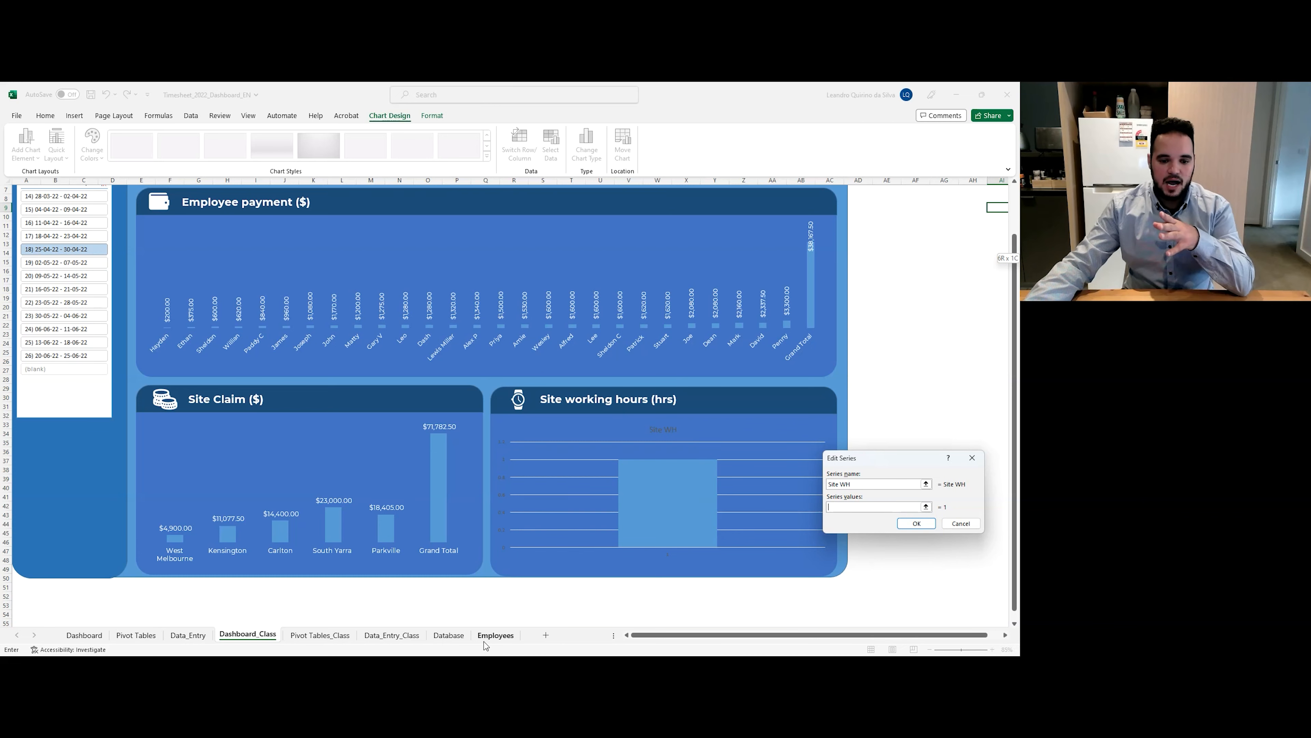
pyautogui.click(329, 634)
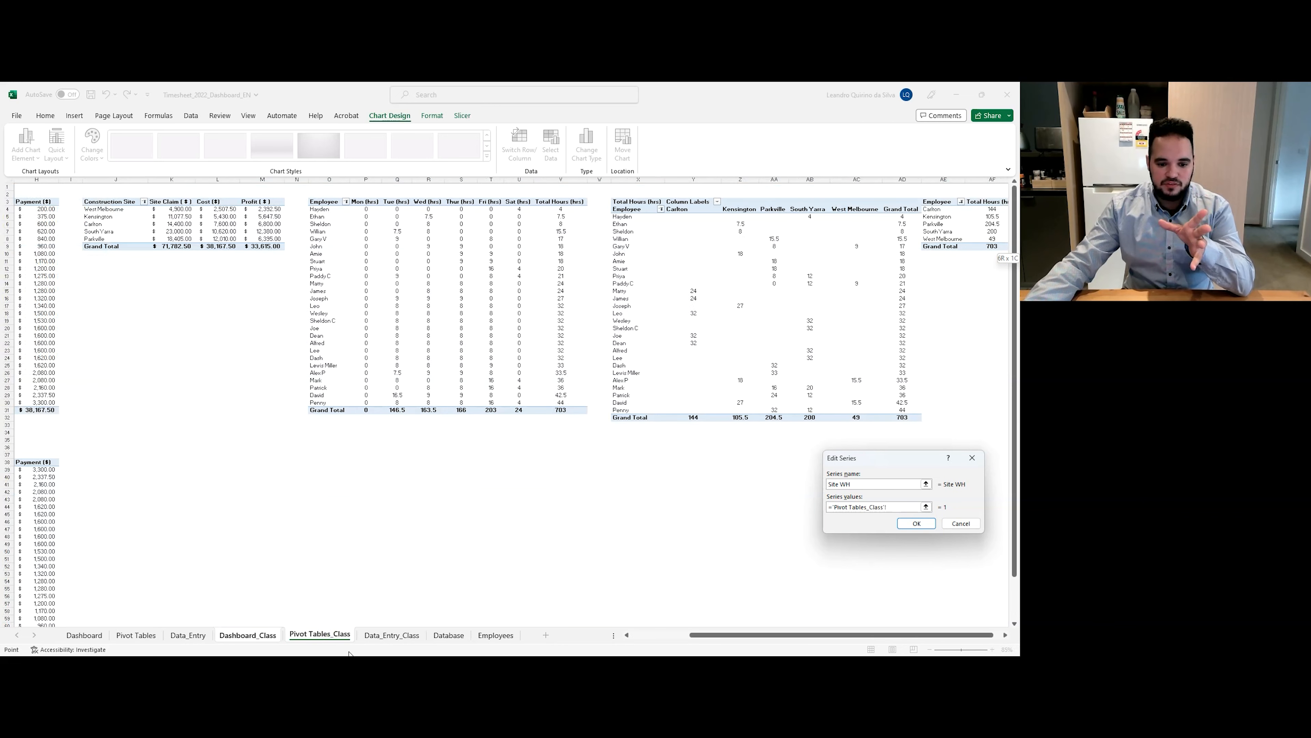
pyautogui.moveTo(979, 208); pyautogui.dragTo(996, 249)
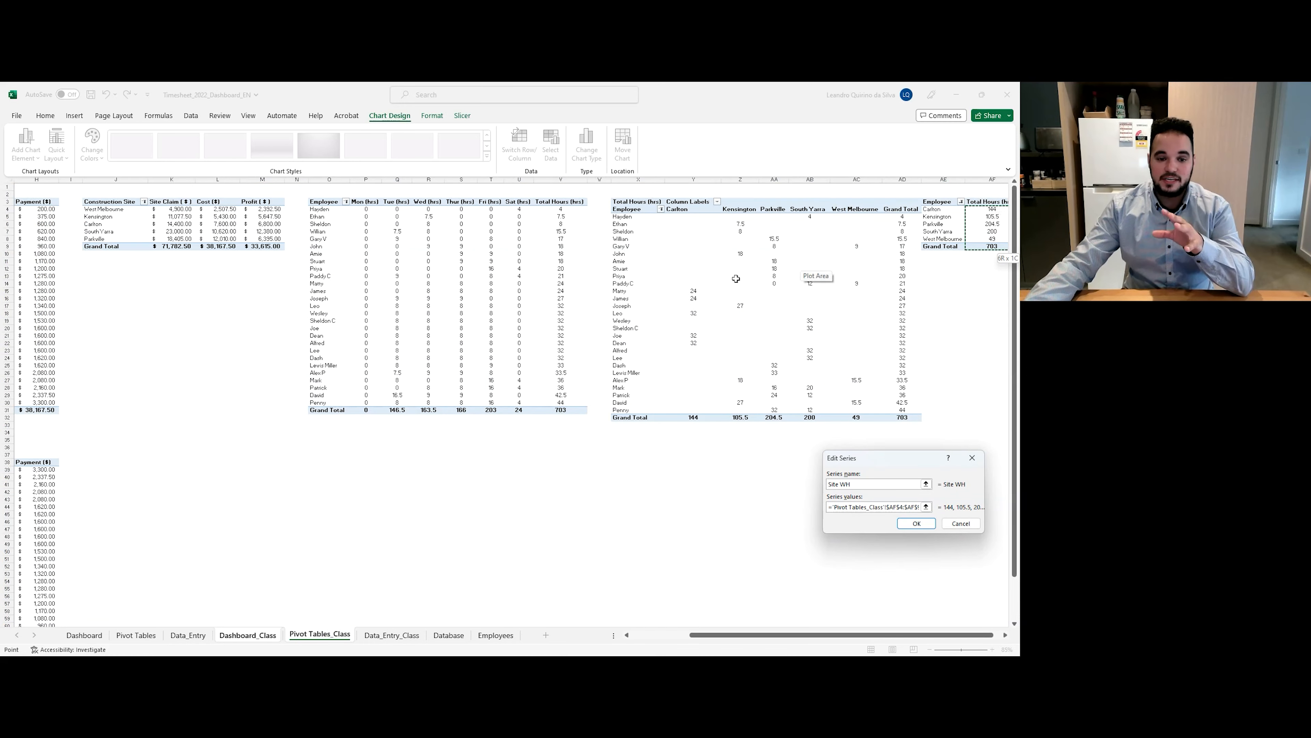
pyautogui.click(912, 525)
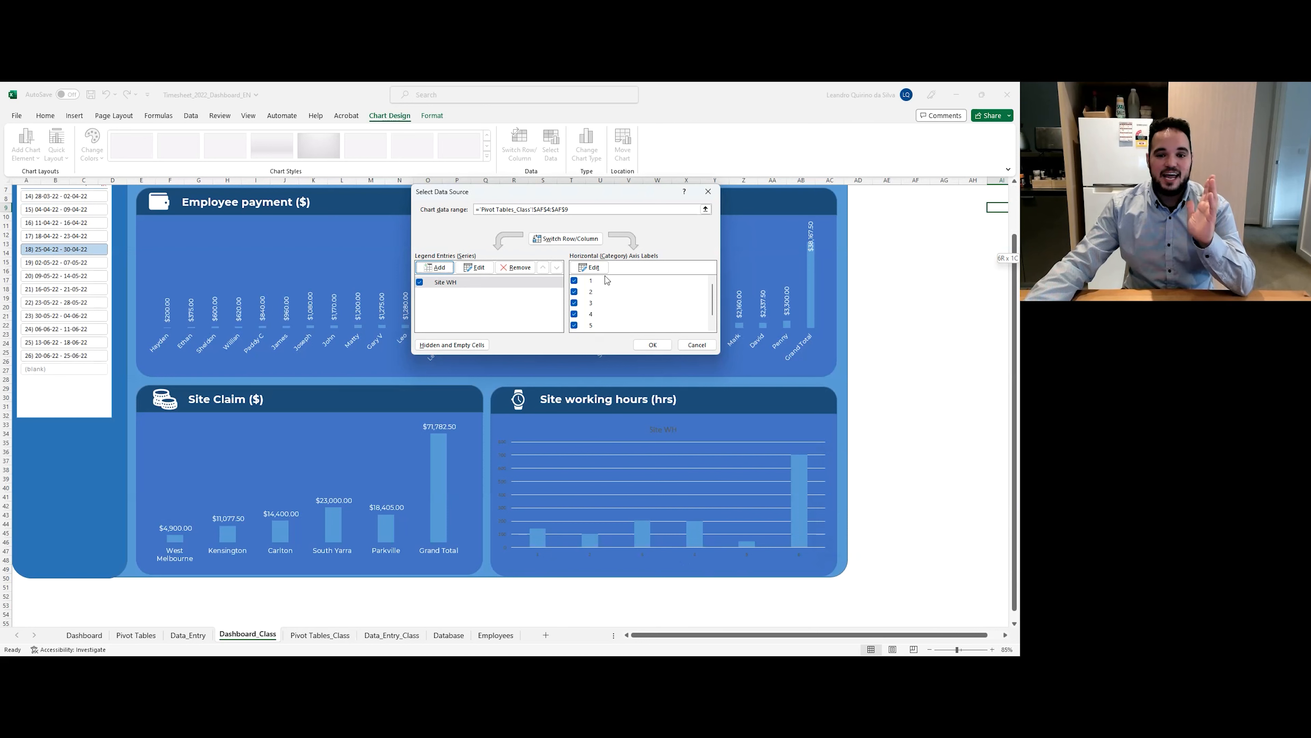
# Set the horizontal axis labels to the site names in AE4:AE9 on Pivot Tables_Class and accept the chart's data source.
pyautogui.click(590, 267)
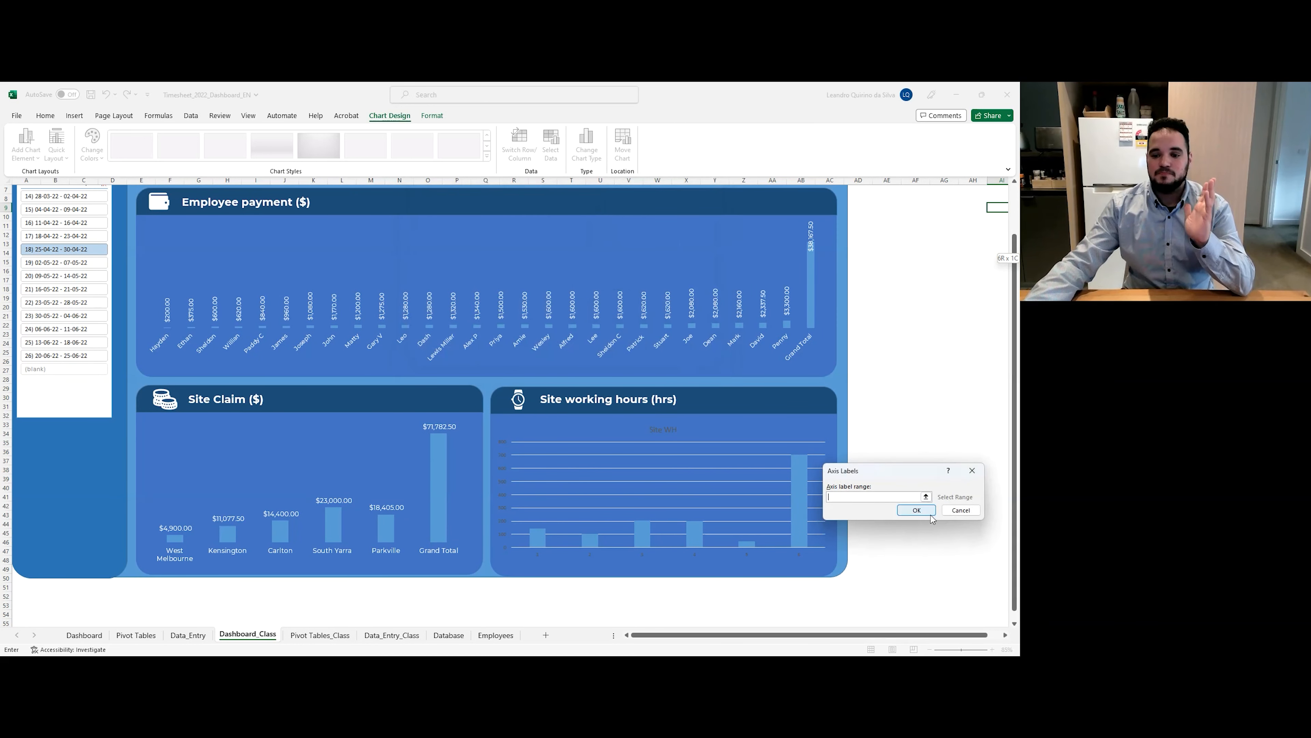
pyautogui.click(325, 635)
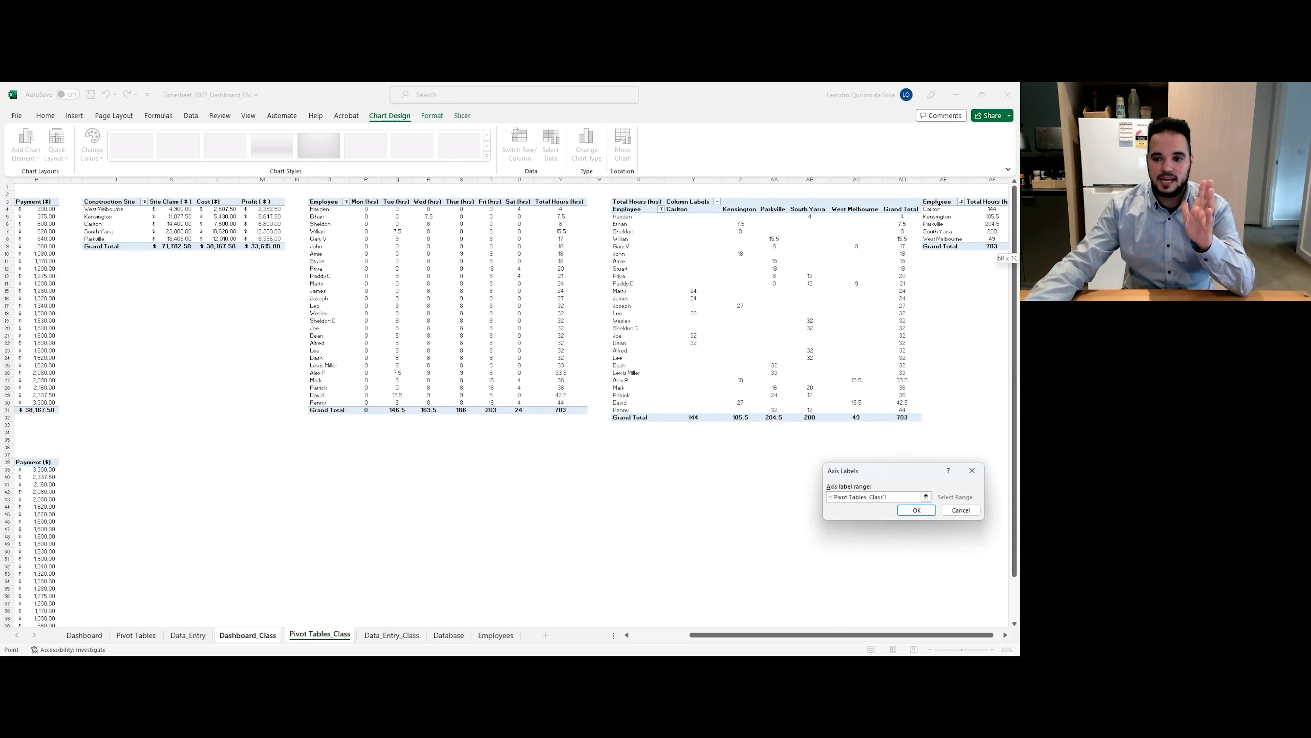
pyautogui.moveTo(940, 209); pyautogui.dragTo(942, 246)
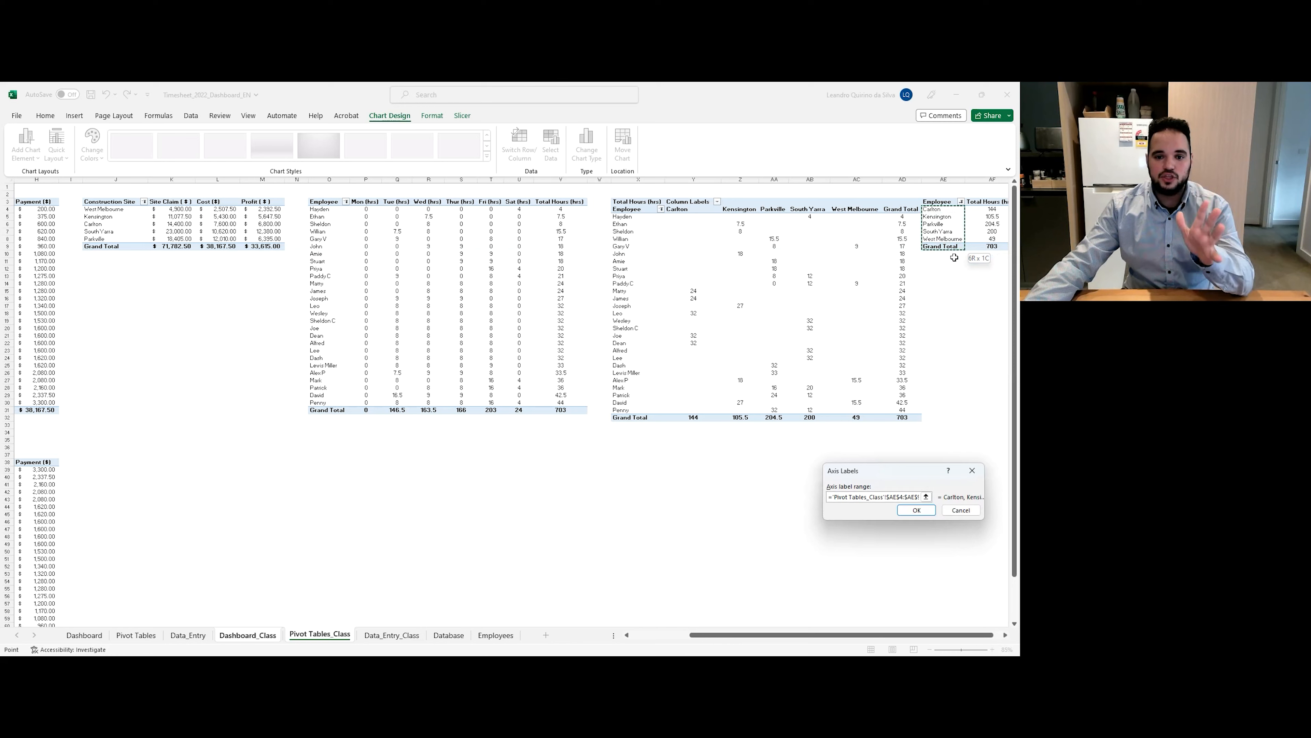
pyautogui.click(911, 514)
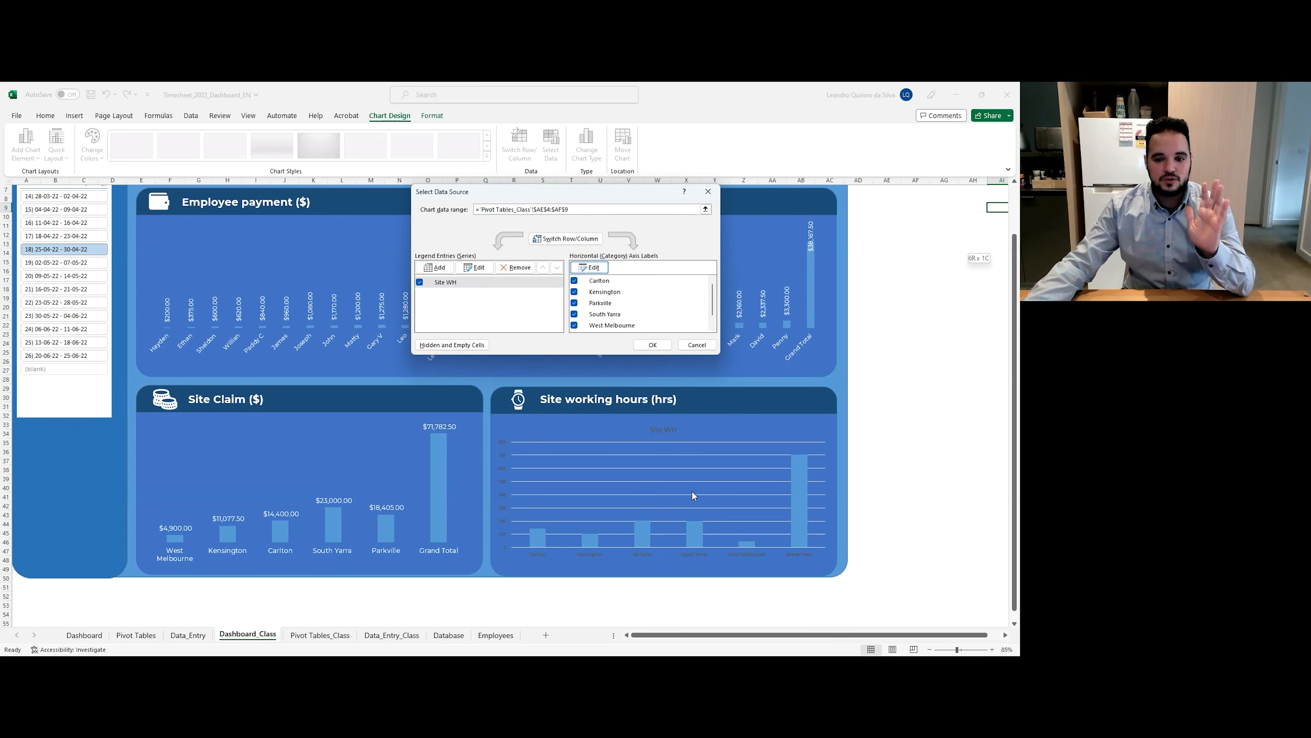
pyautogui.click(653, 344)
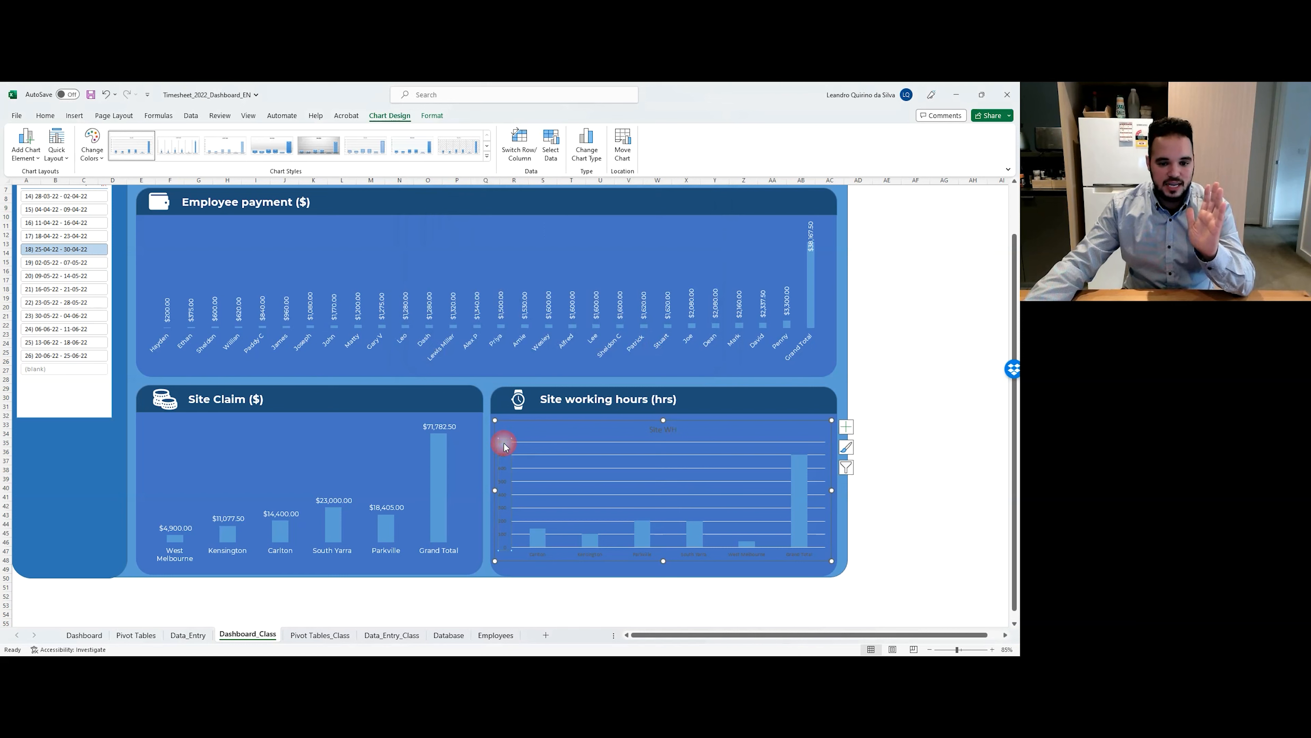
# Delete the vertical axis, chart title and gridlines from the Site working hours chart.
pyautogui.press('Delete')
pyautogui.click(660, 432)
pyautogui.press('Delete')
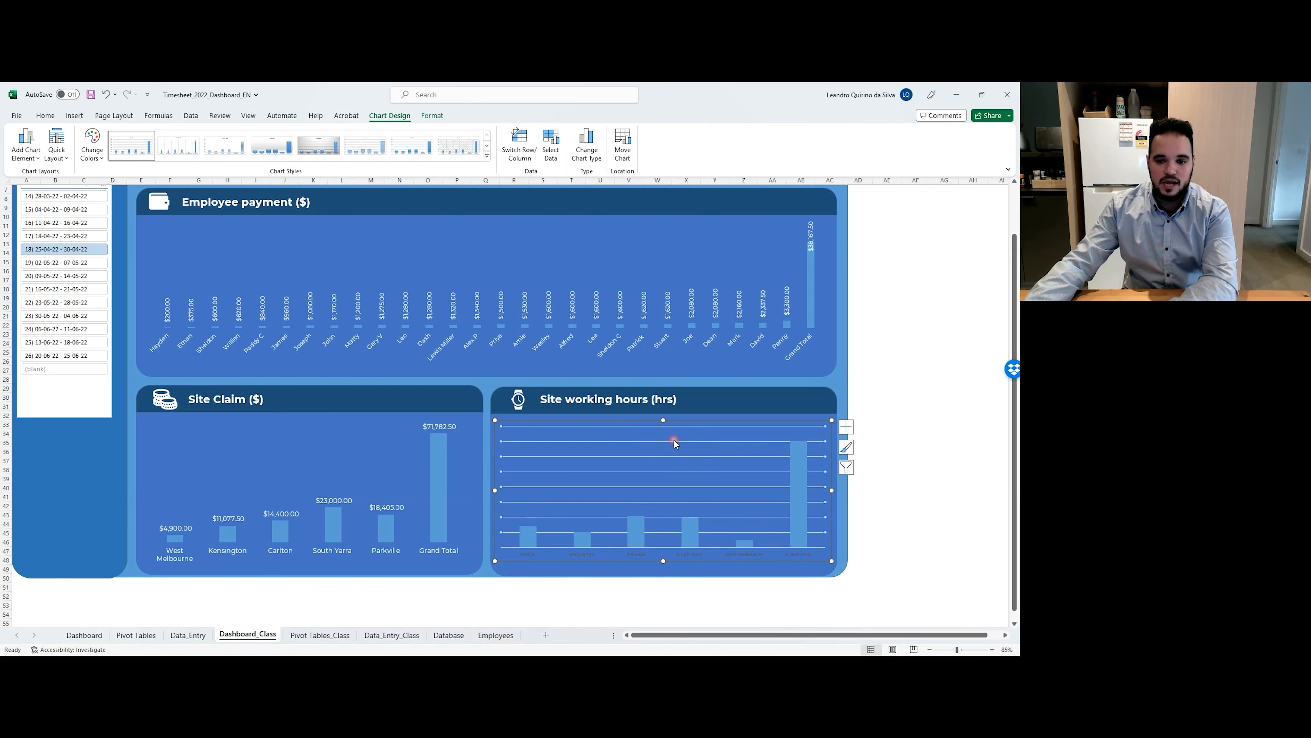
pyautogui.press('Delete')
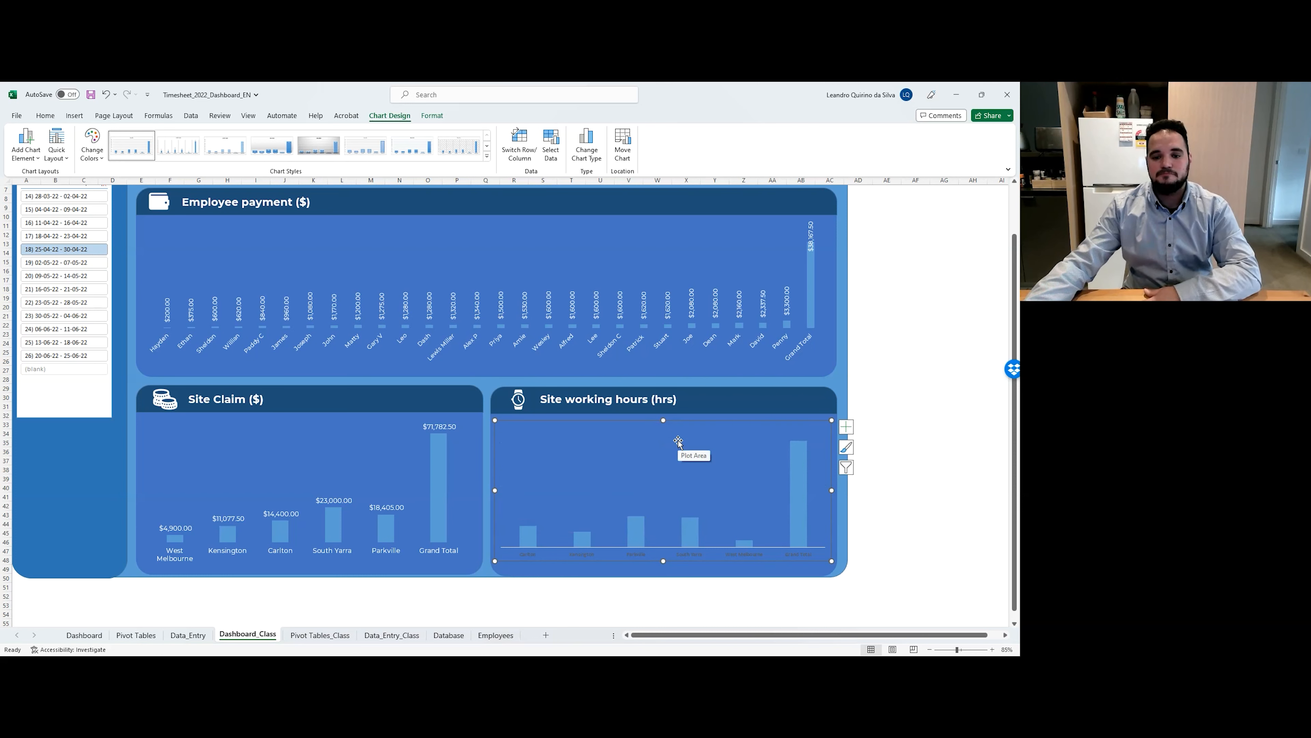
# Add data labels to the Site working hours columns and format them in white Montserrat, size 10.
pyautogui.click(643, 529)
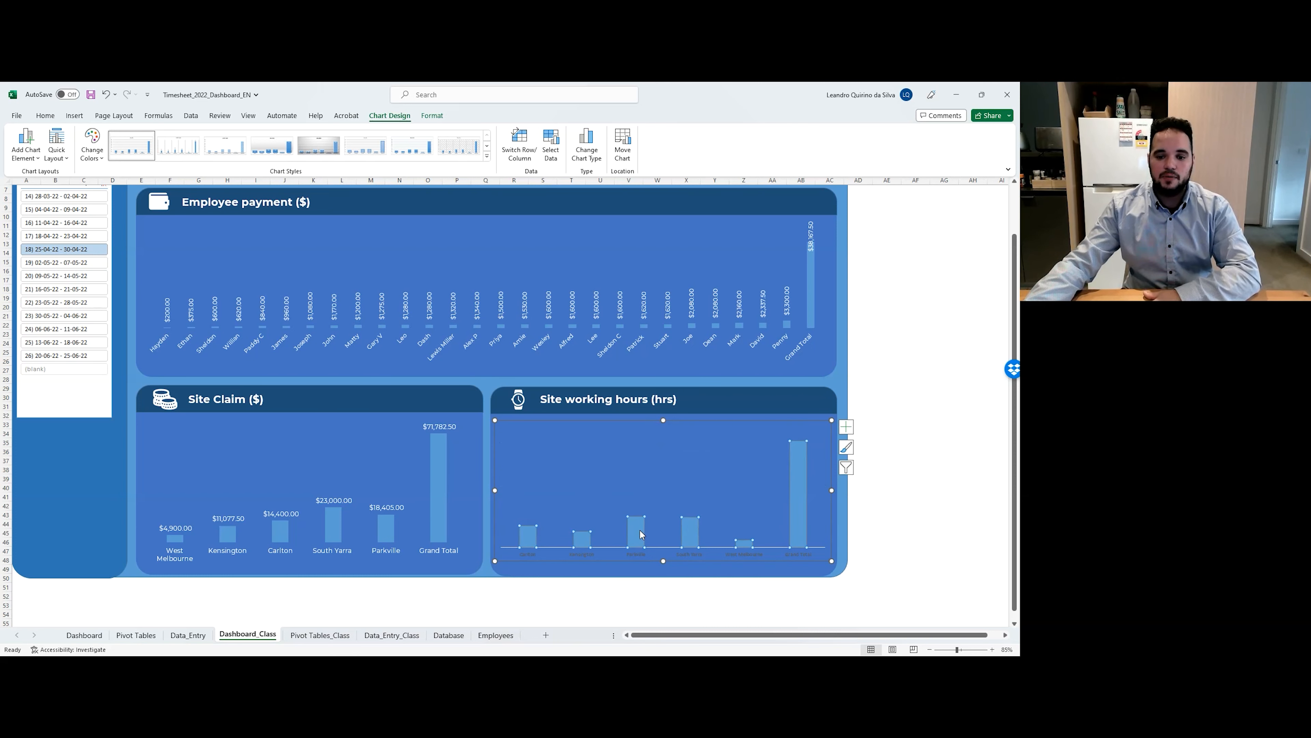
pyautogui.click(849, 431)
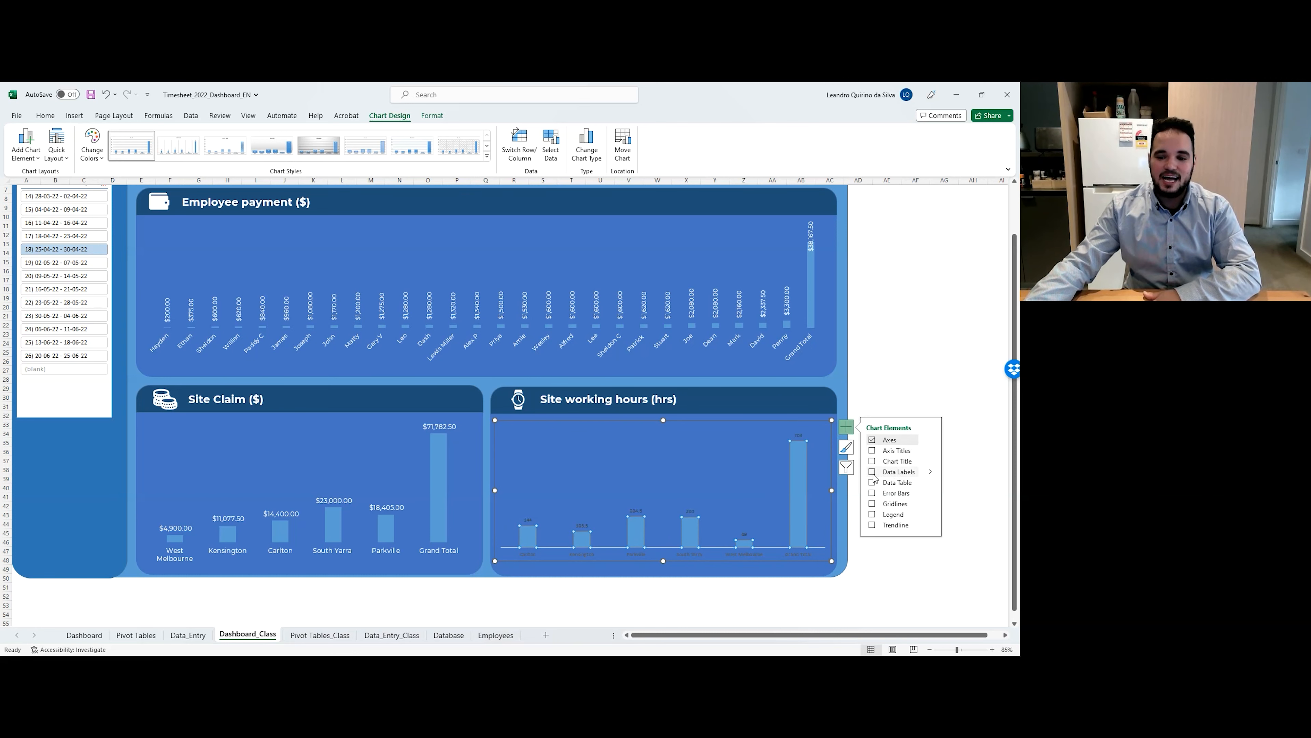
pyautogui.click(638, 513)
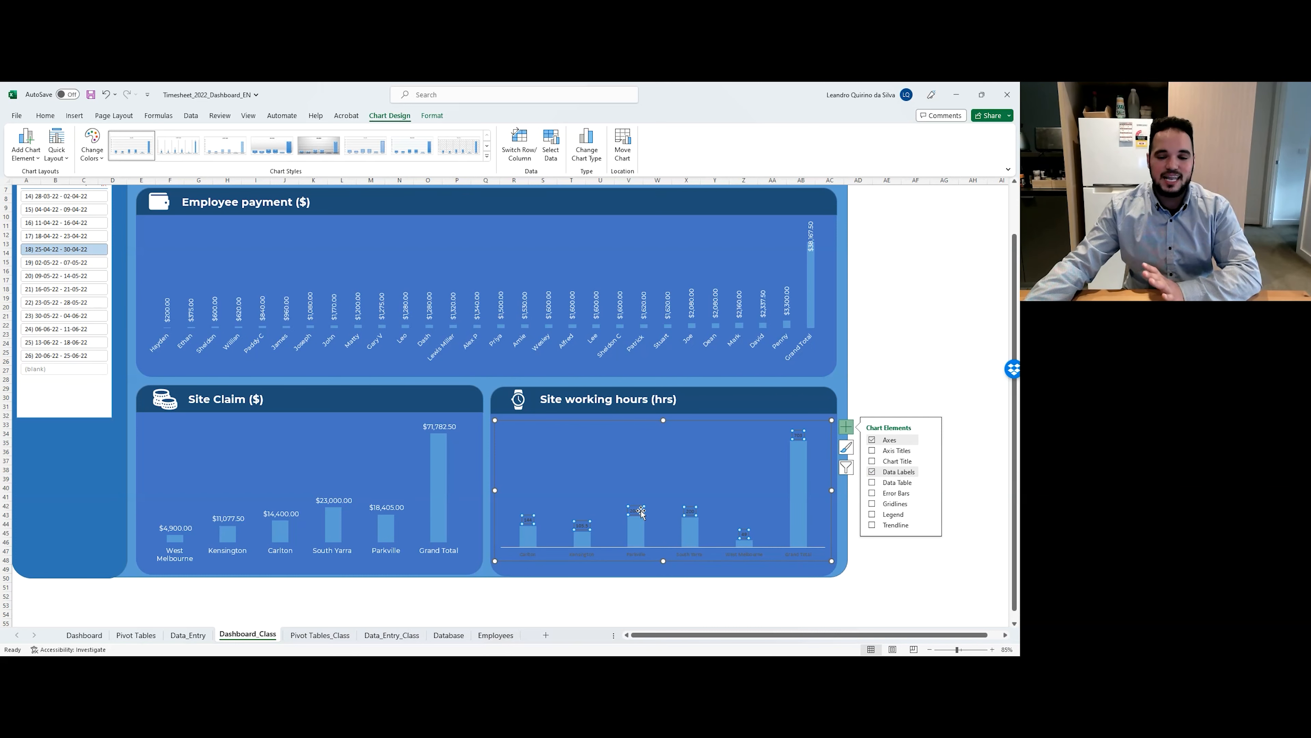
pyautogui.click(53, 116)
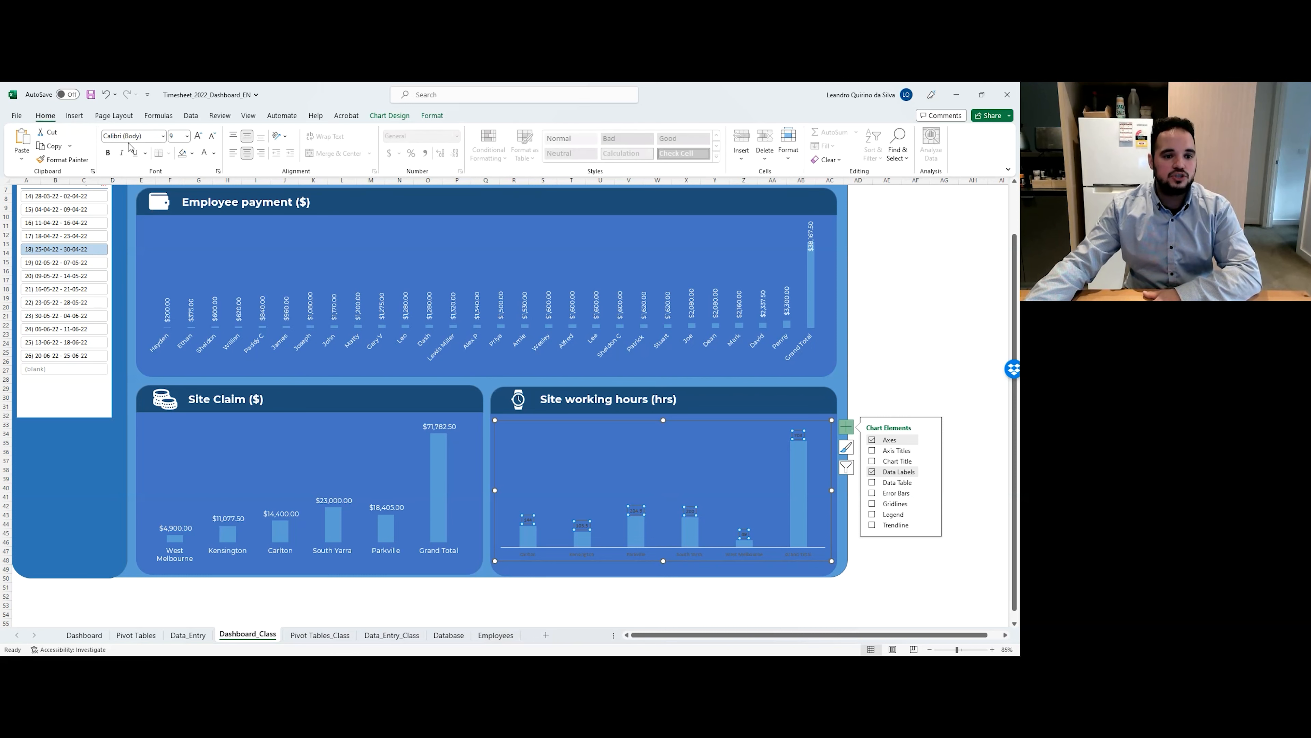
pyautogui.click(129, 136)
pyautogui.write('Mont')
pyautogui.press('Tab')
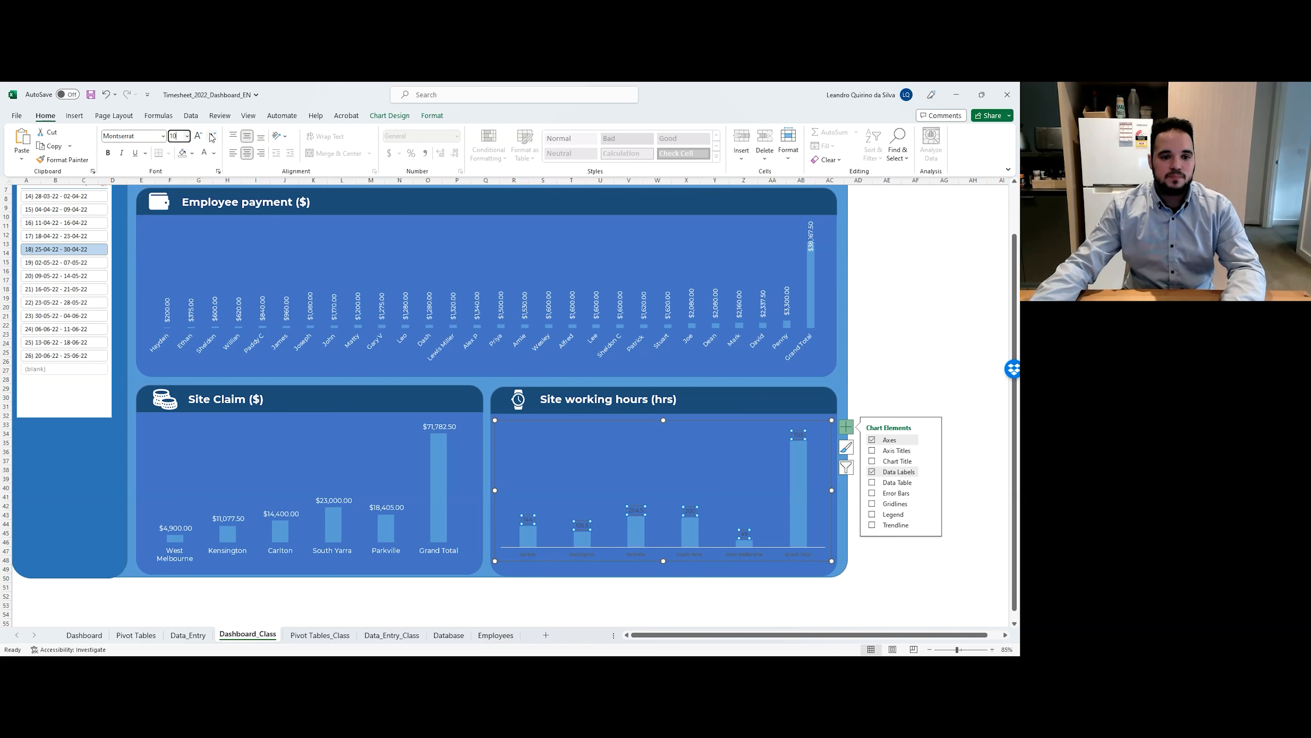
pyautogui.click(205, 153)
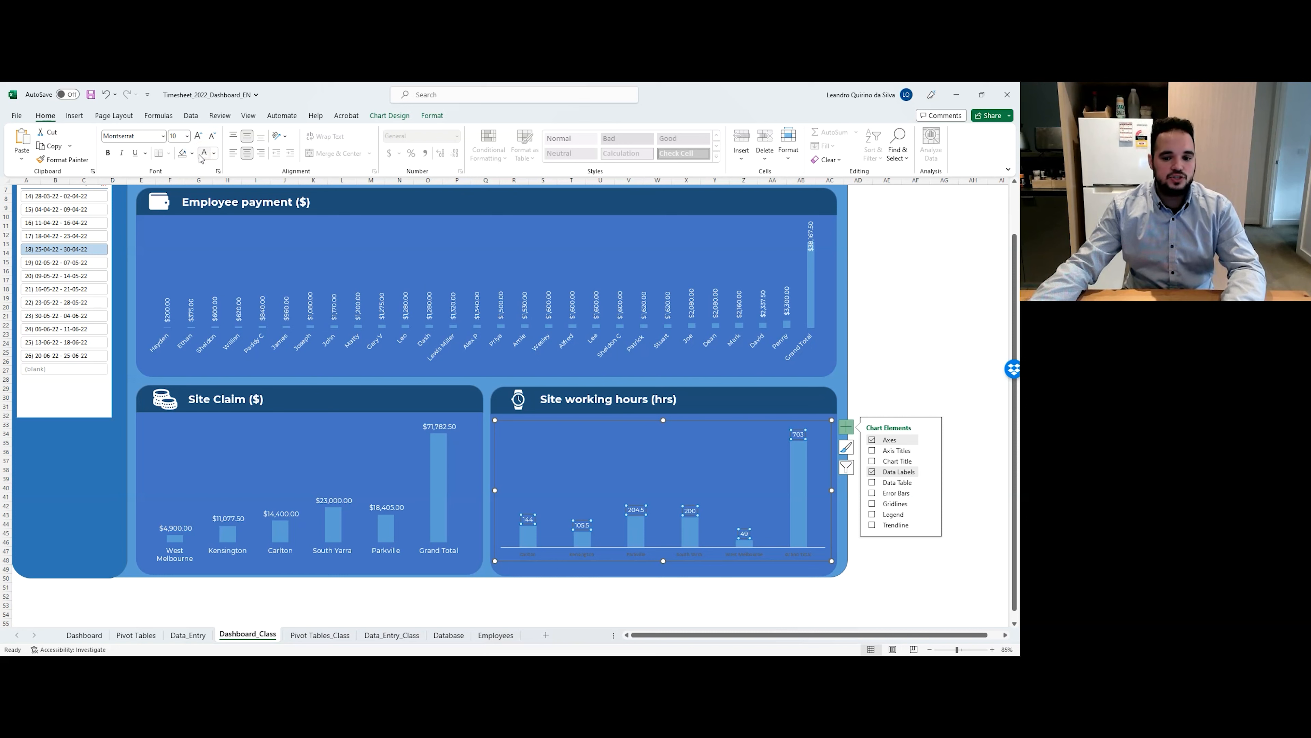
pyautogui.click(888, 332)
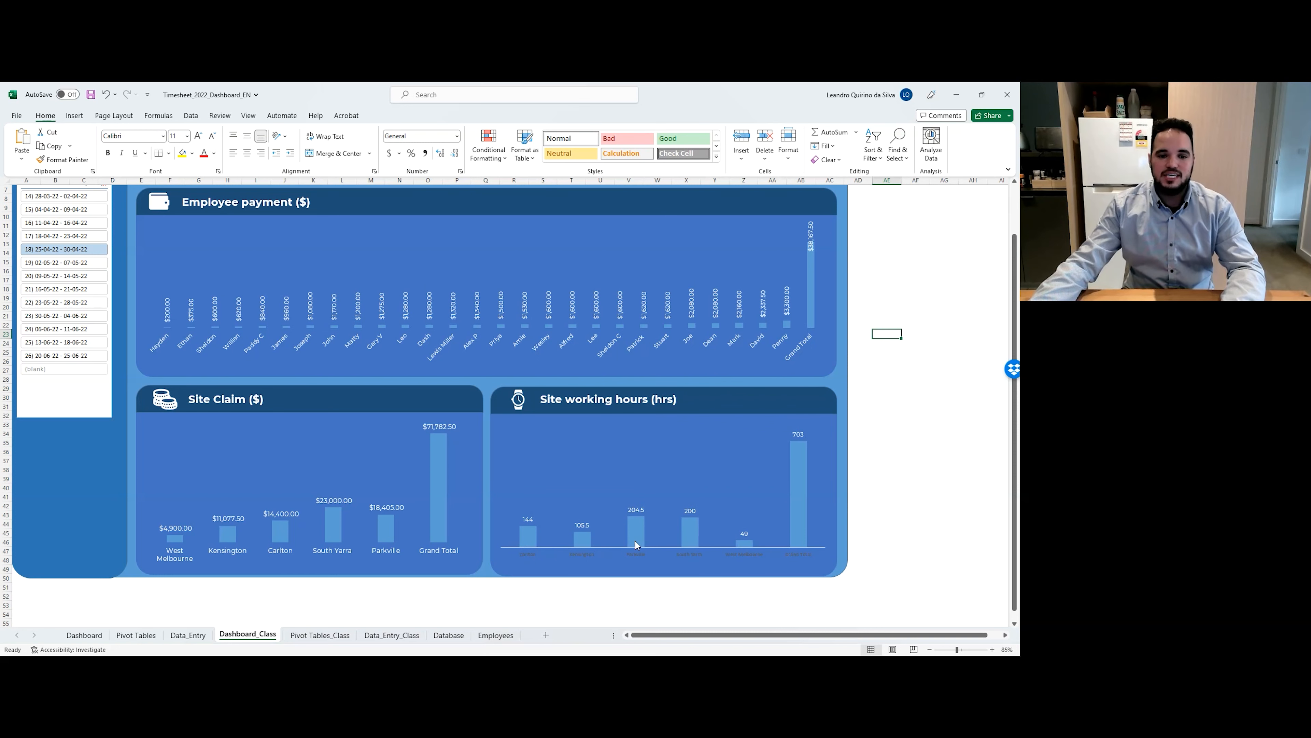
# Remove the line of the Site working hours chart's horizontal axis by setting it to No line.
pyautogui.click(634, 559)
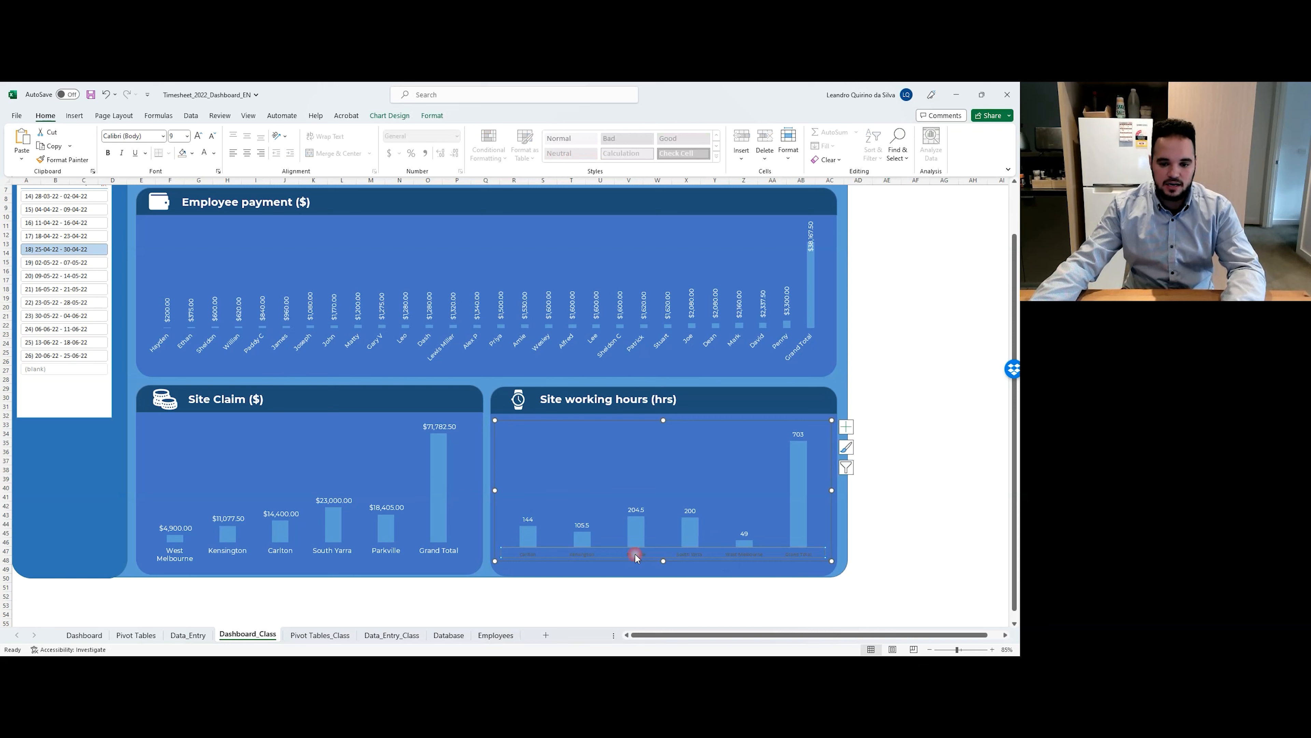
pyautogui.doubleClick(635, 554)
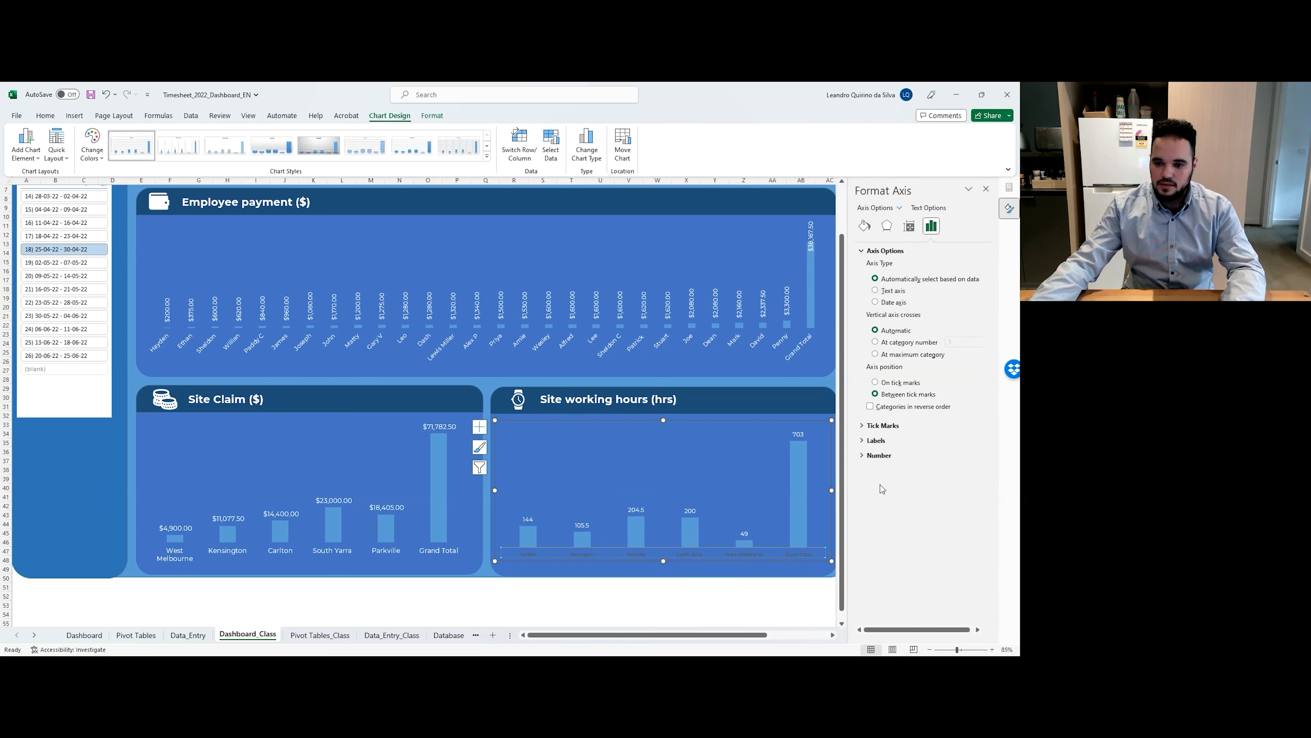
pyautogui.click(865, 441)
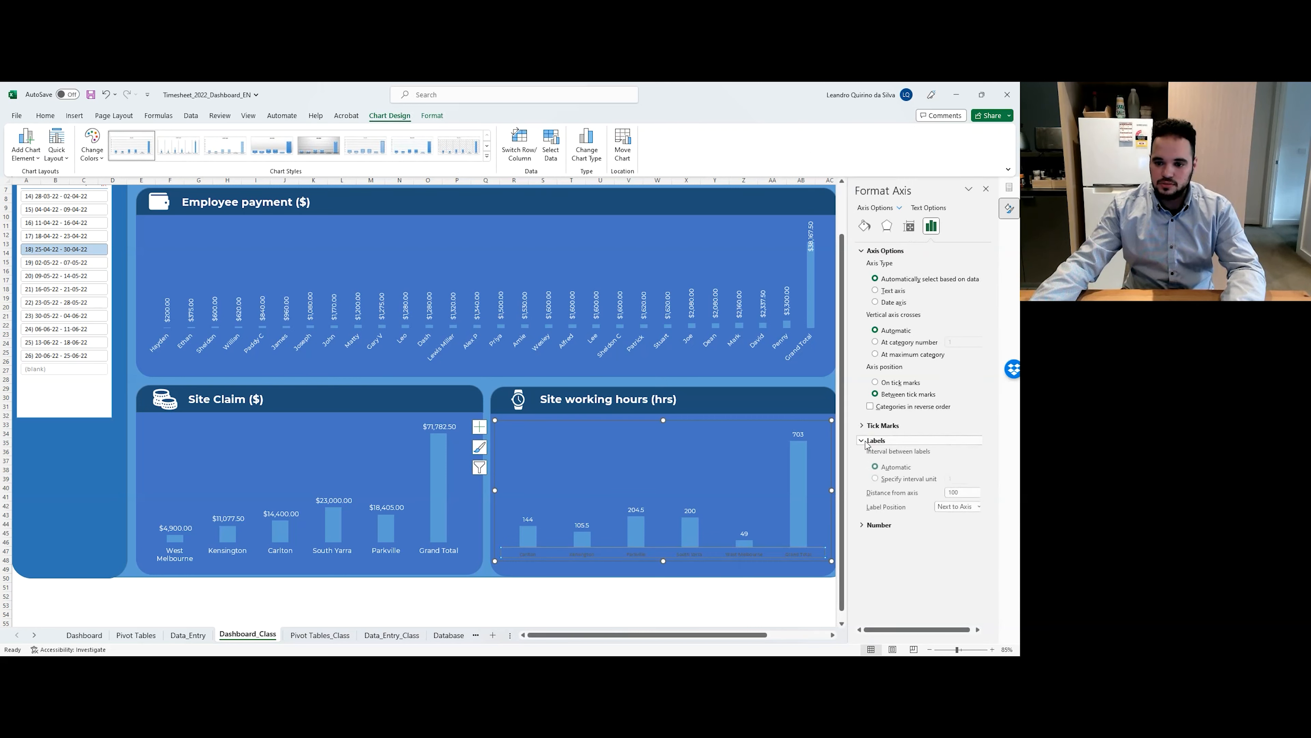
pyautogui.click(865, 226)
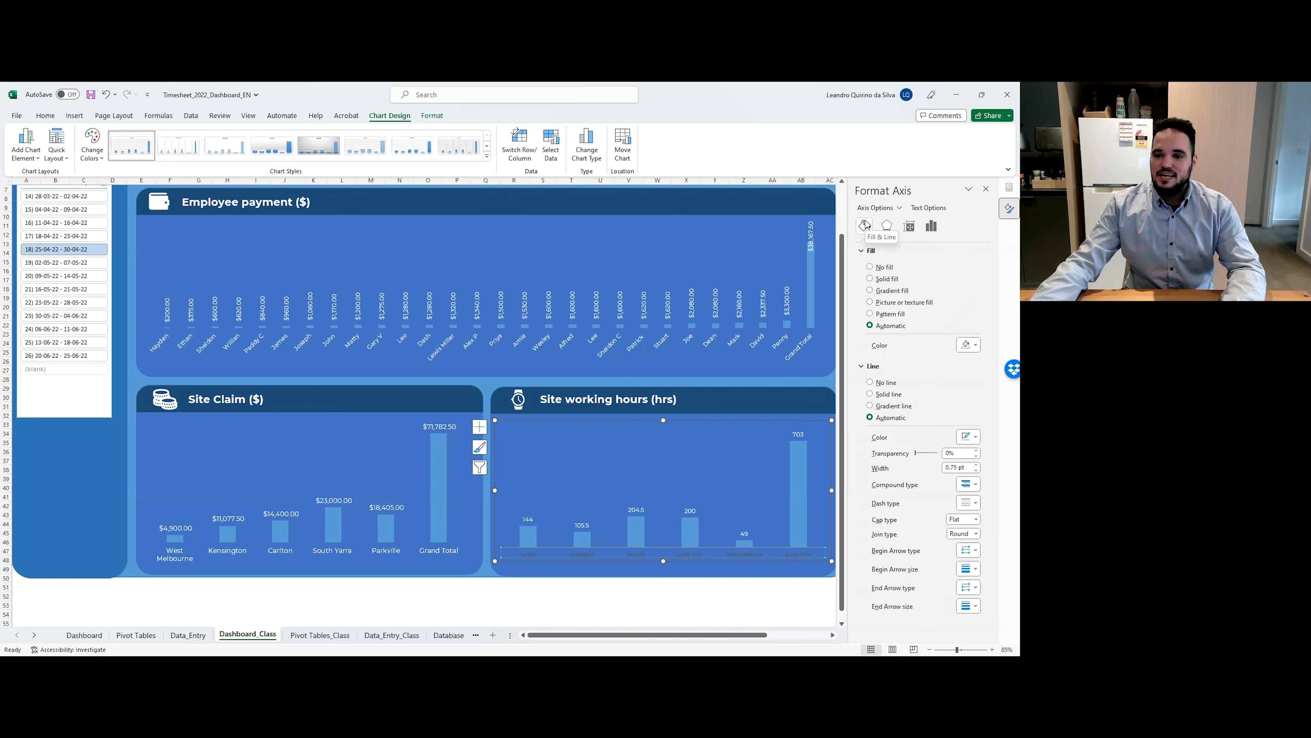
pyautogui.click(872, 383)
pyautogui.click(912, 228)
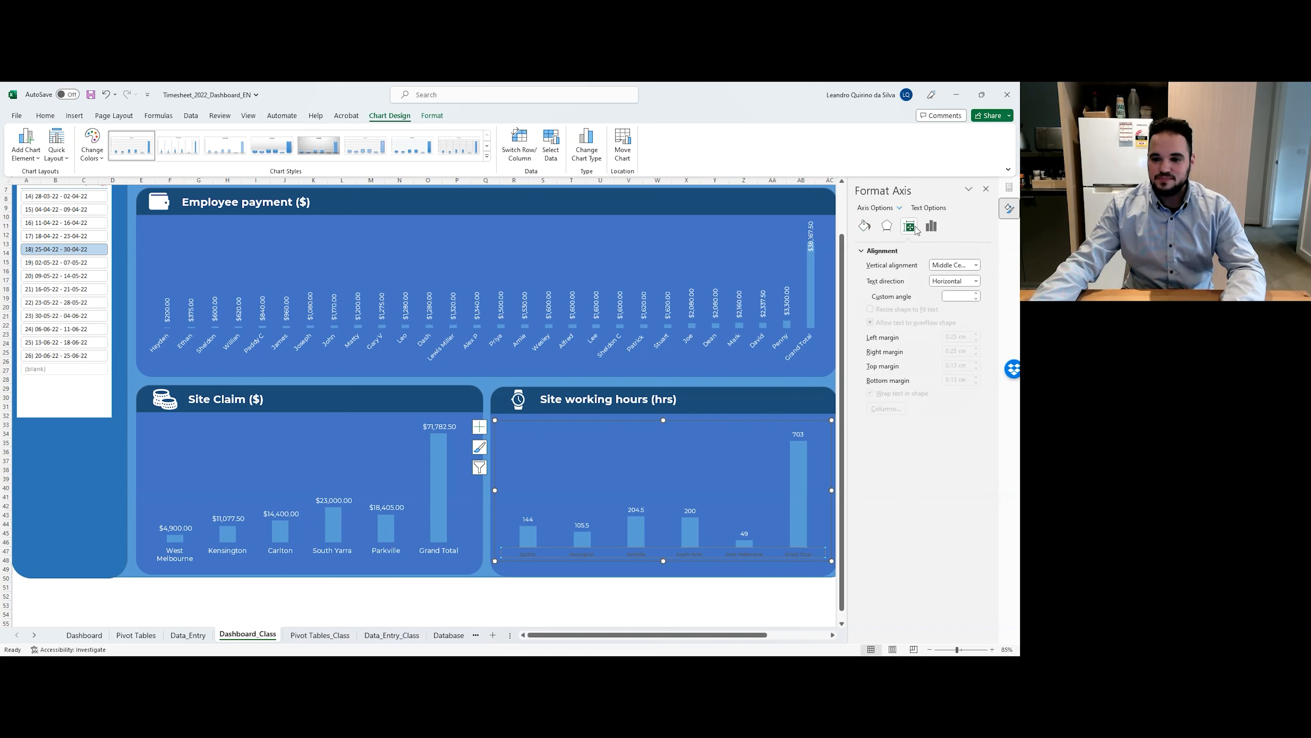
pyautogui.click(864, 226)
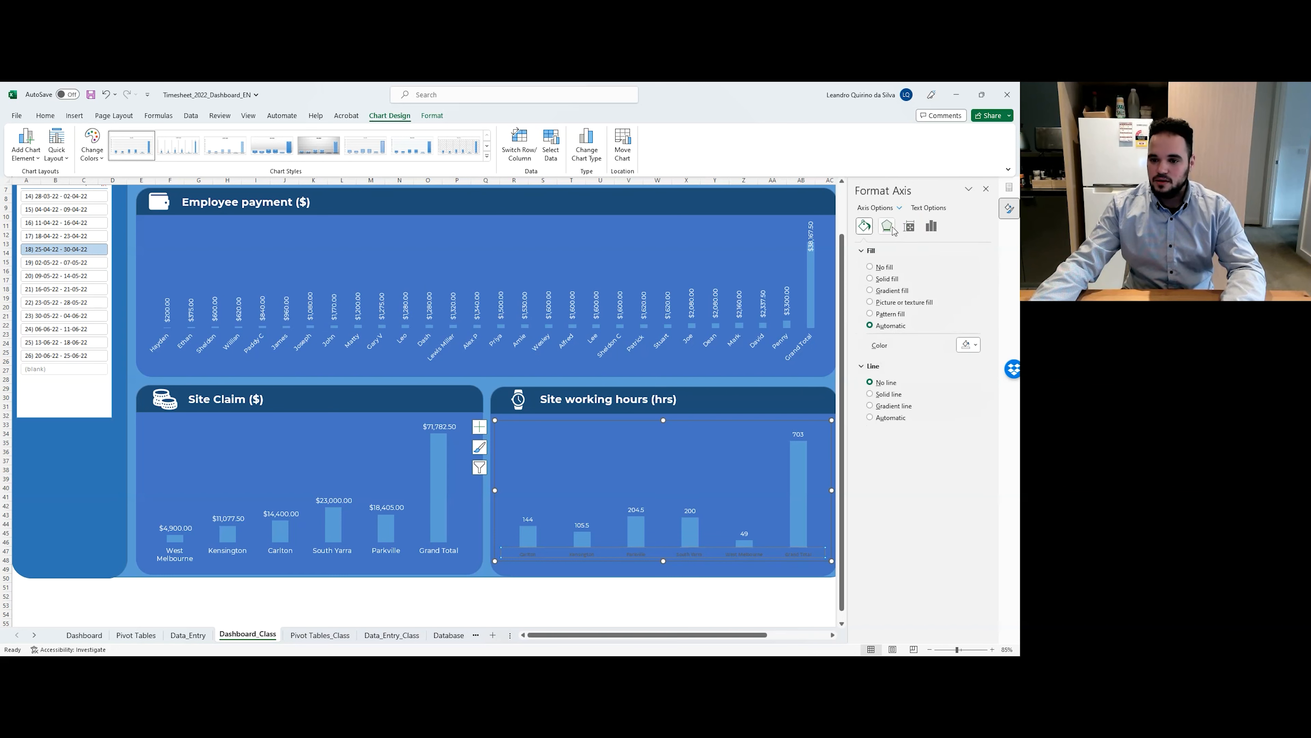
pyautogui.click(909, 227)
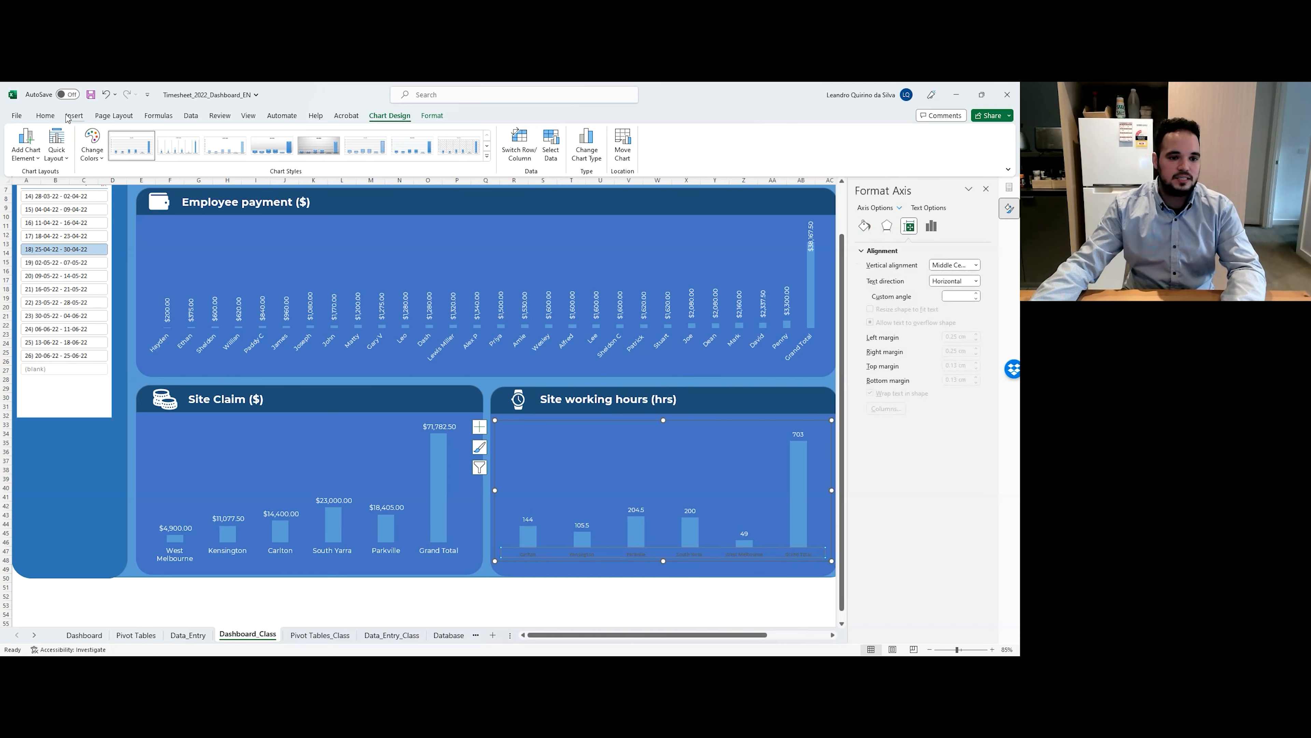
# Format the site names on the horizontal axis in white Montserrat, size 10.
pyautogui.click(49, 116)
pyautogui.click(132, 136)
pyautogui.write('Montserrat')
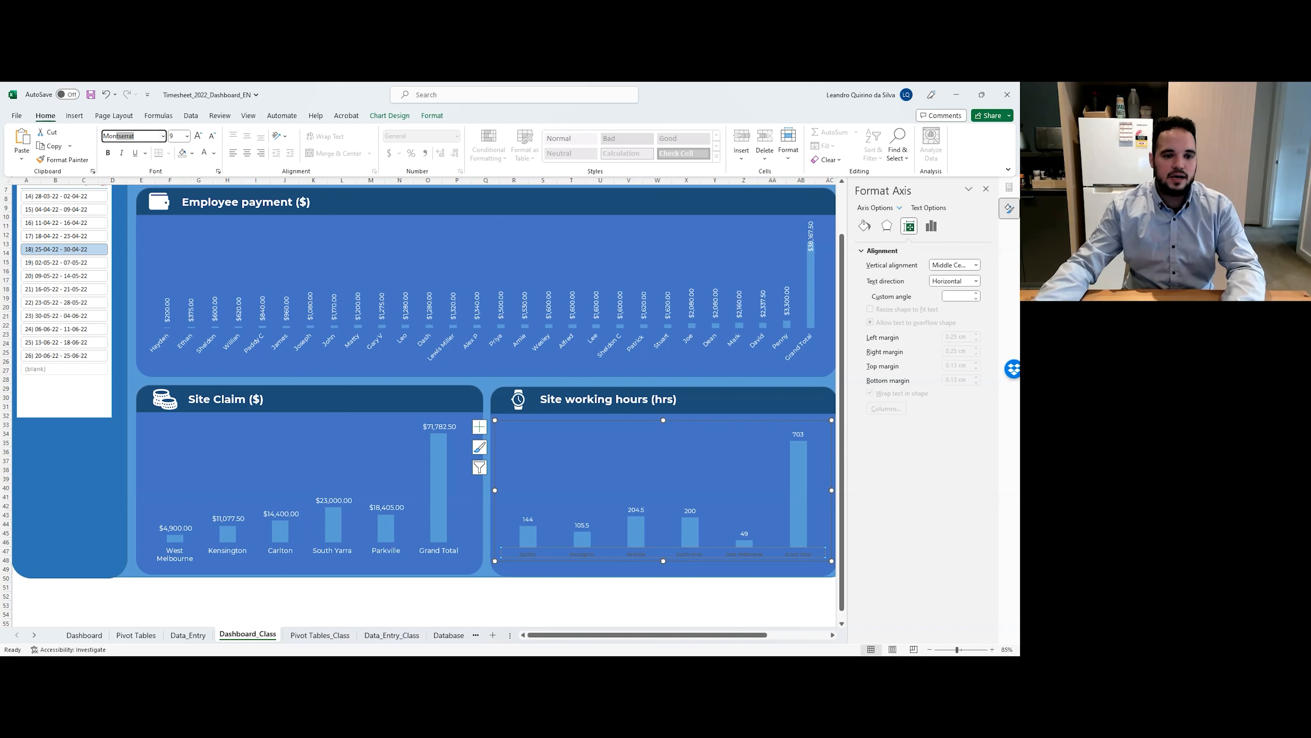
pyautogui.click(178, 137)
pyautogui.write('1')
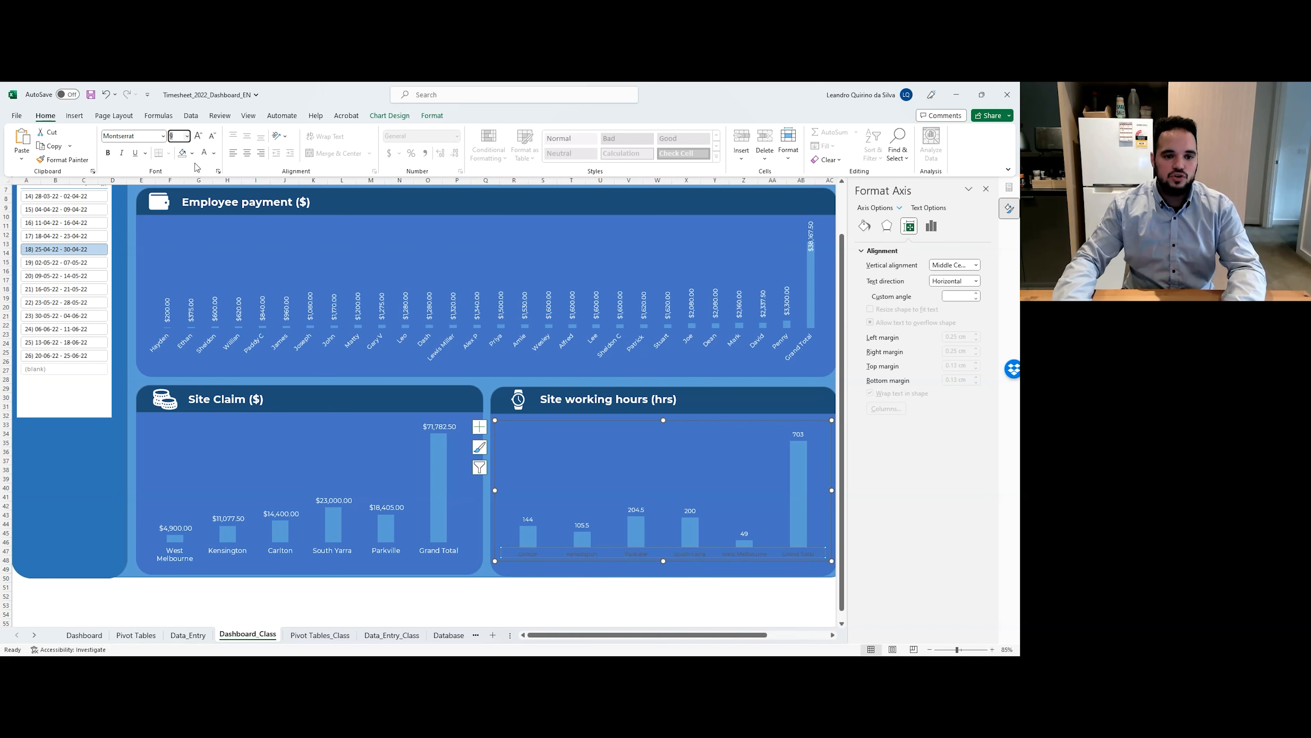
pyautogui.write('0')
pyautogui.press('Return')
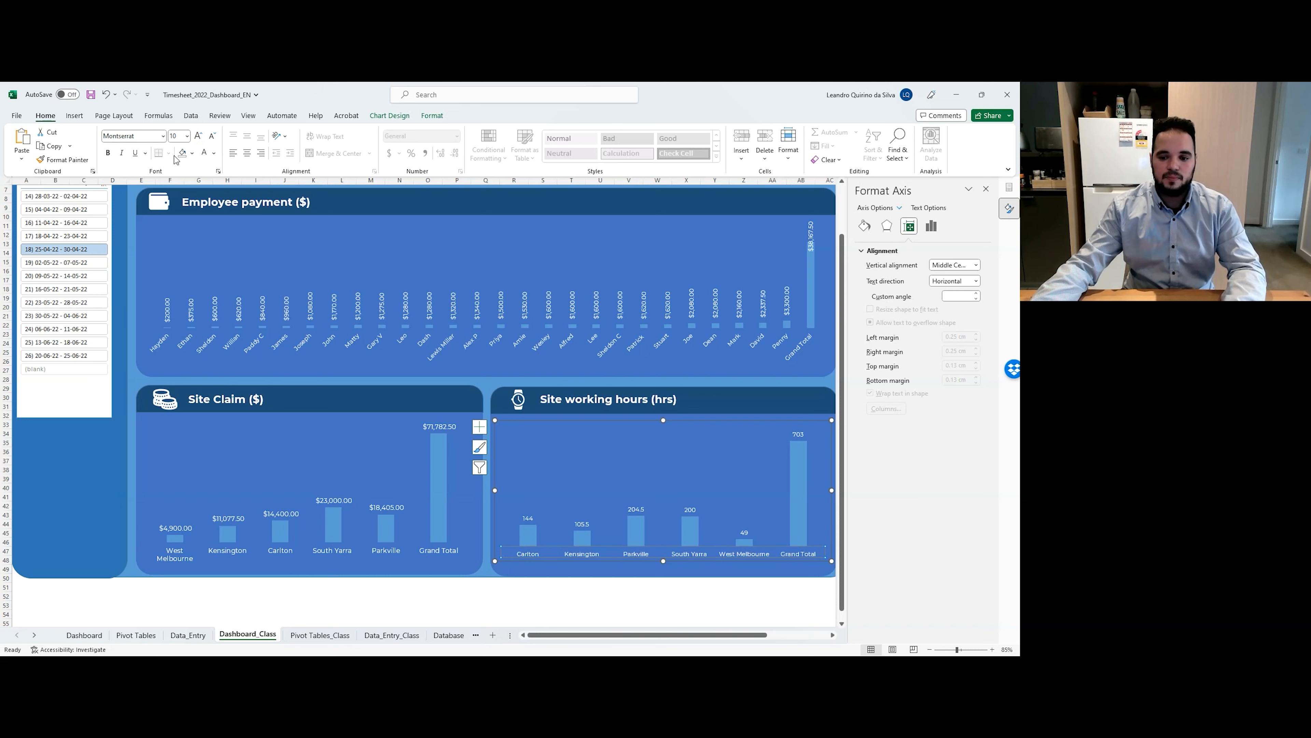
# Set the font size of the Site working hours data labels to 11, matching the Site Claim chart's labels.
pyautogui.click(645, 508)
pyautogui.click(345, 497)
pyautogui.click(639, 511)
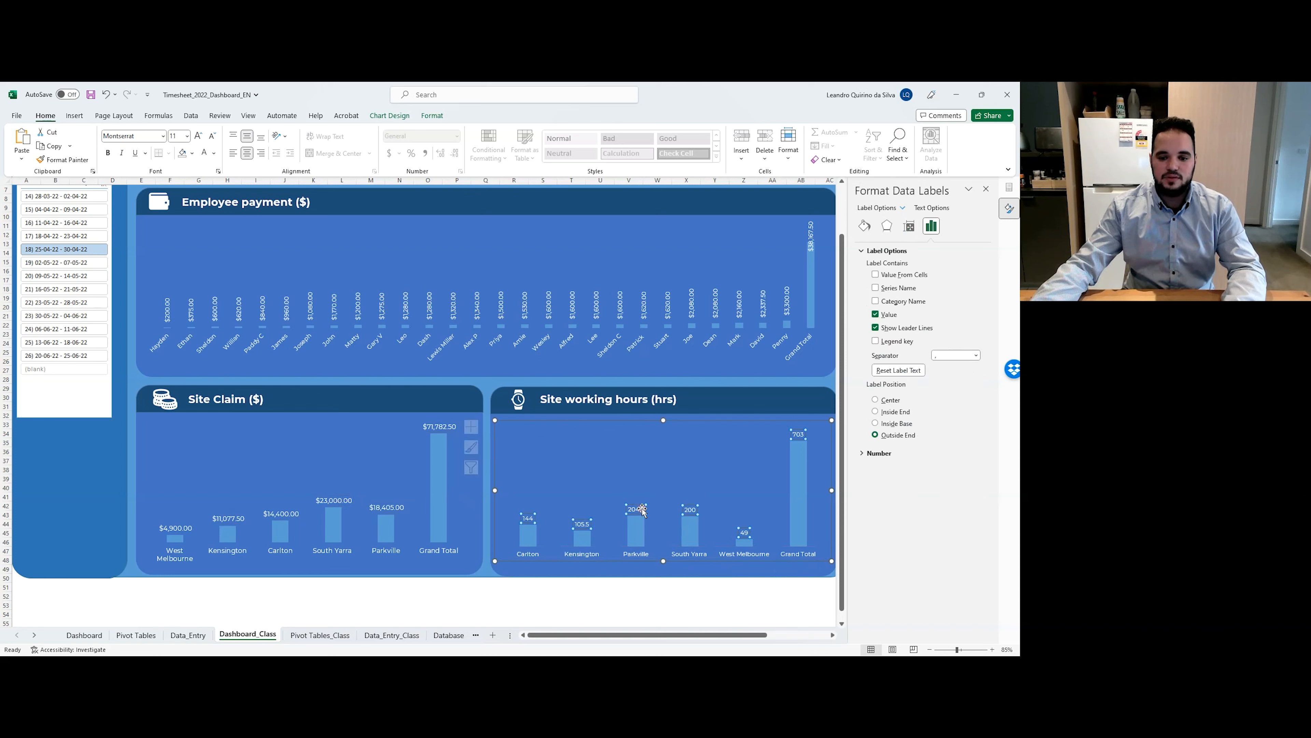
pyautogui.click(176, 135)
pyautogui.write('11')
pyautogui.press('Return')
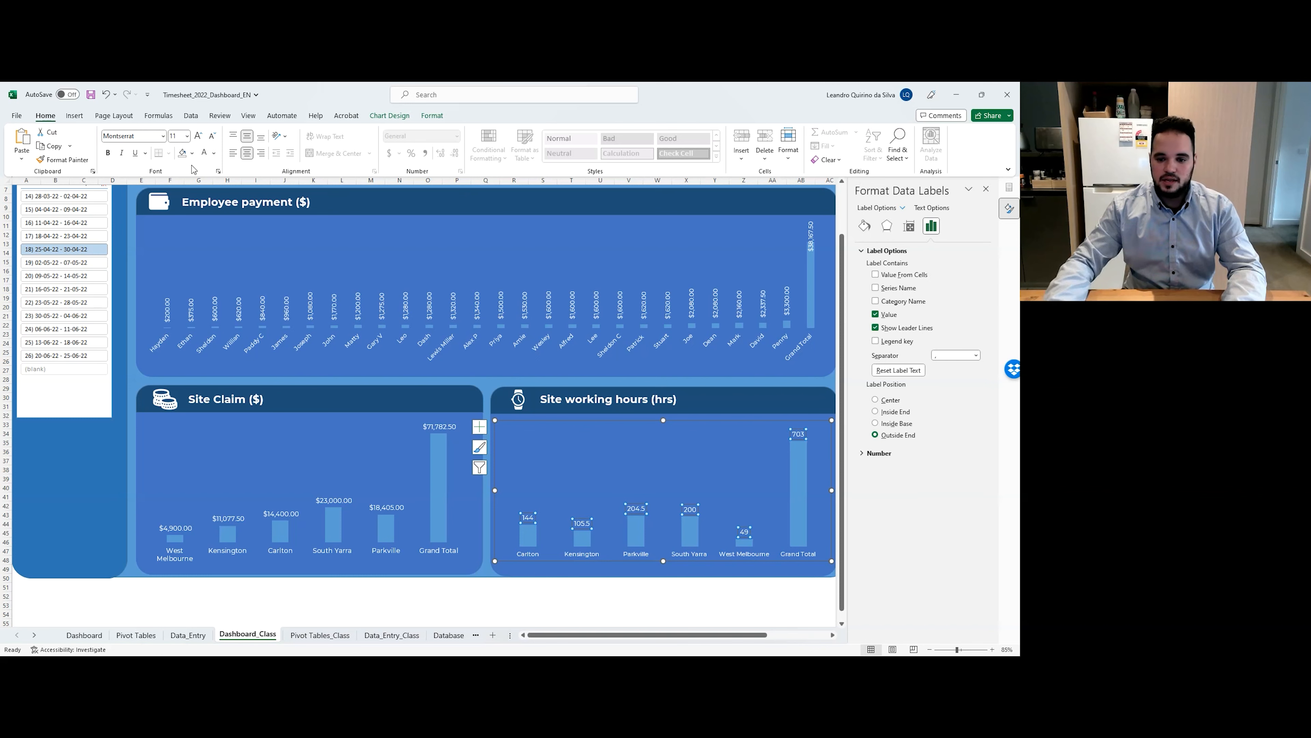
pyautogui.click(531, 600)
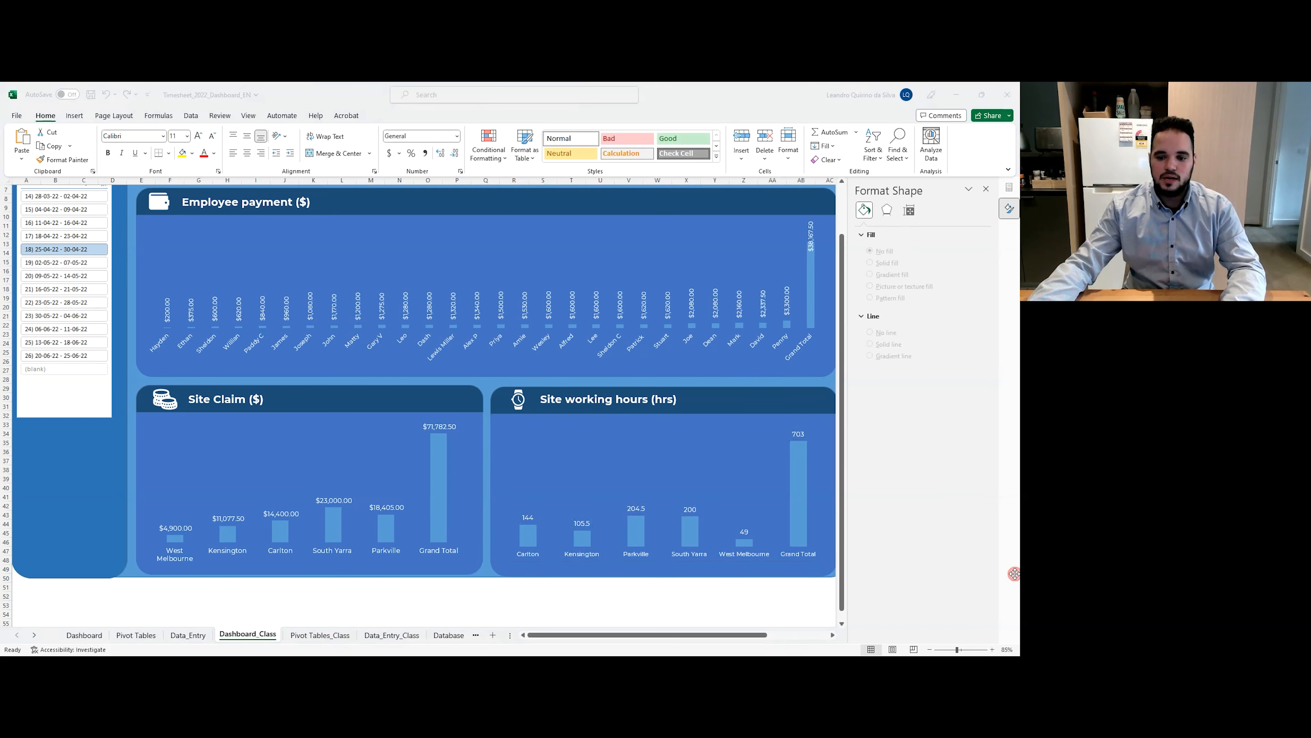
# Review the site charts on the finished Dashboard sheet for comparison, and open the Pivot Tables_Class sheet.
pyautogui.click(77, 634)
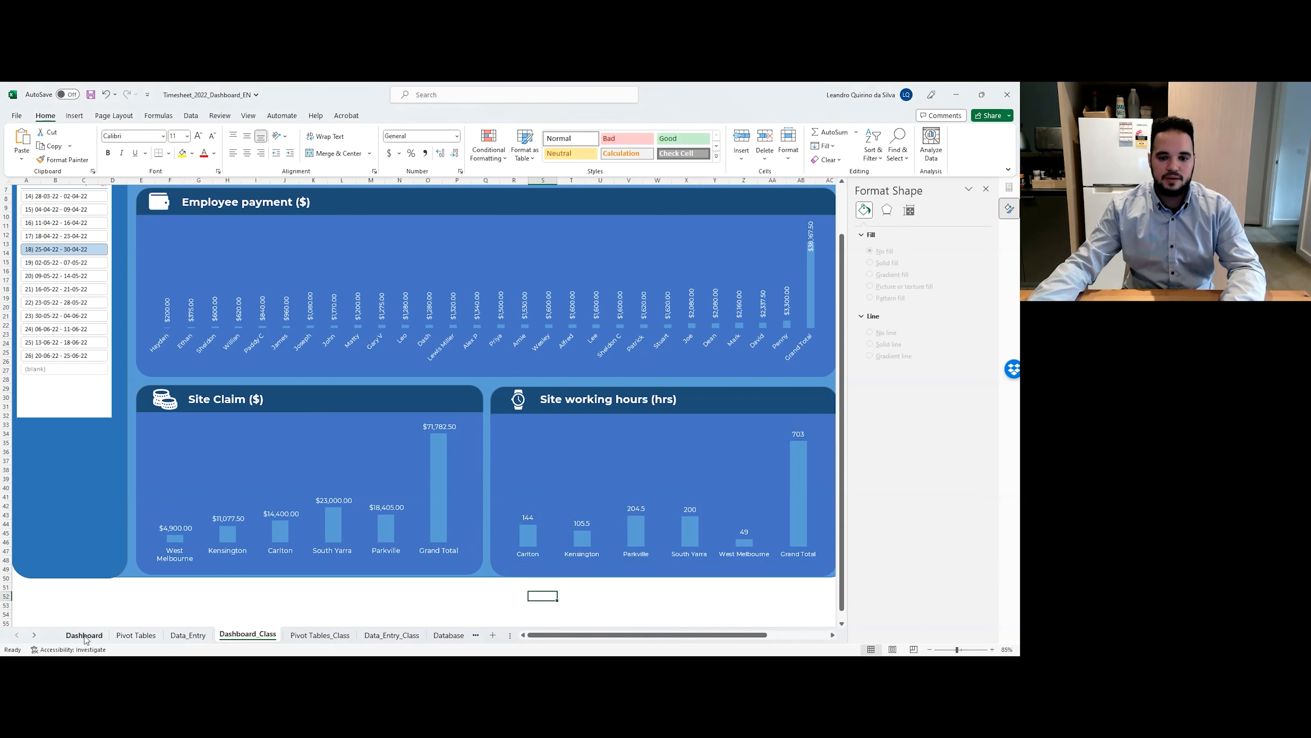
pyautogui.click(86, 636)
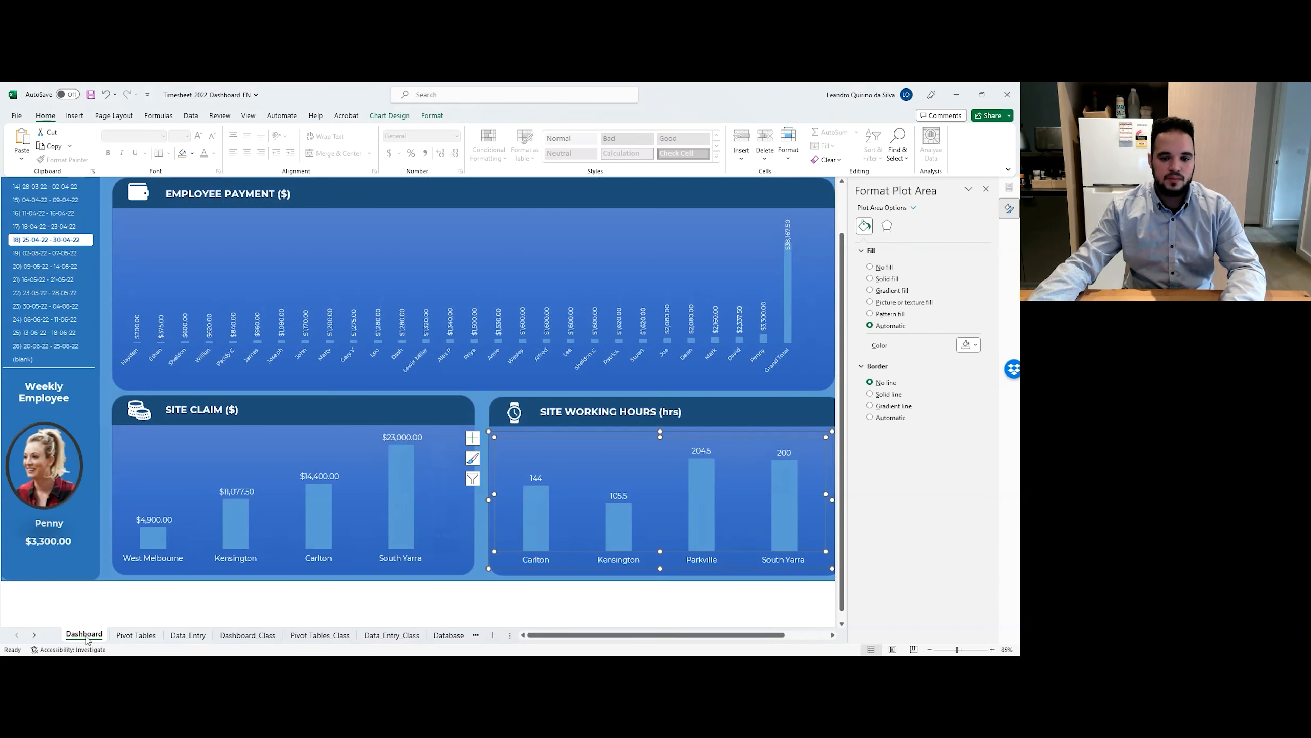
pyautogui.click(436, 595)
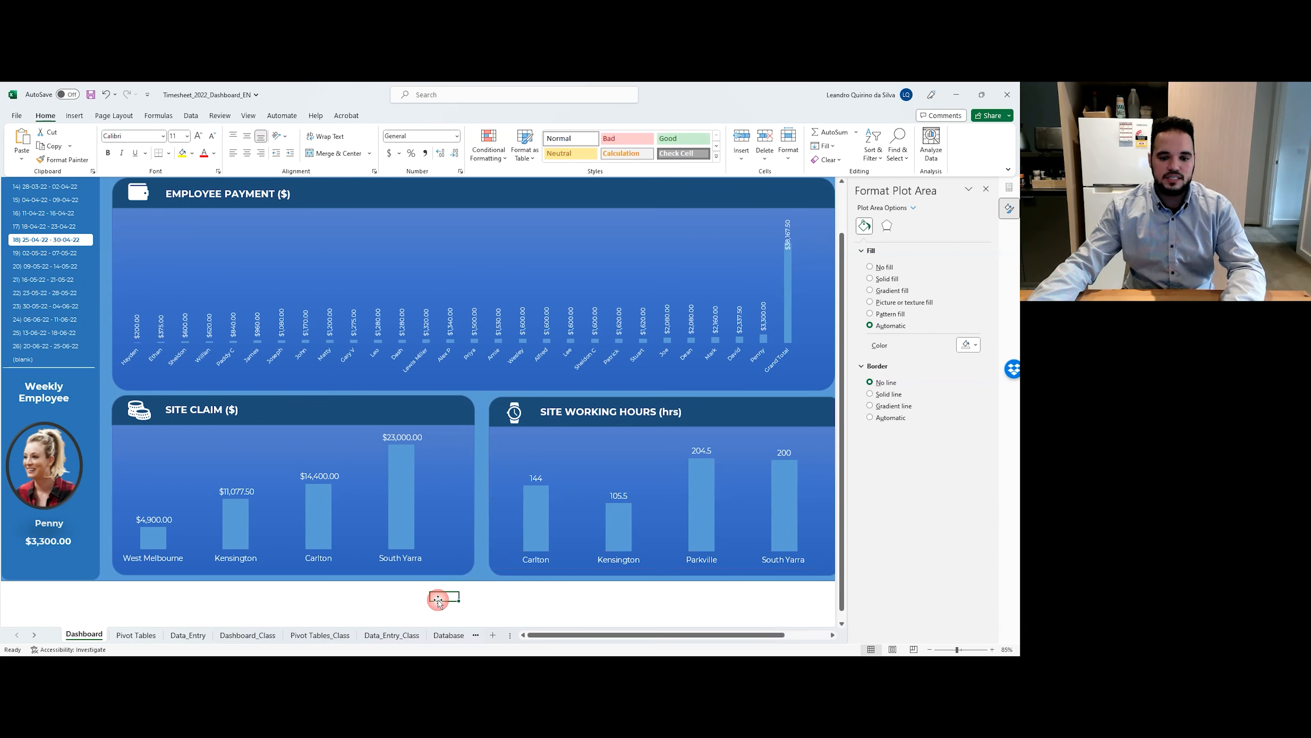
pyautogui.click(384, 640)
pyautogui.click(320, 638)
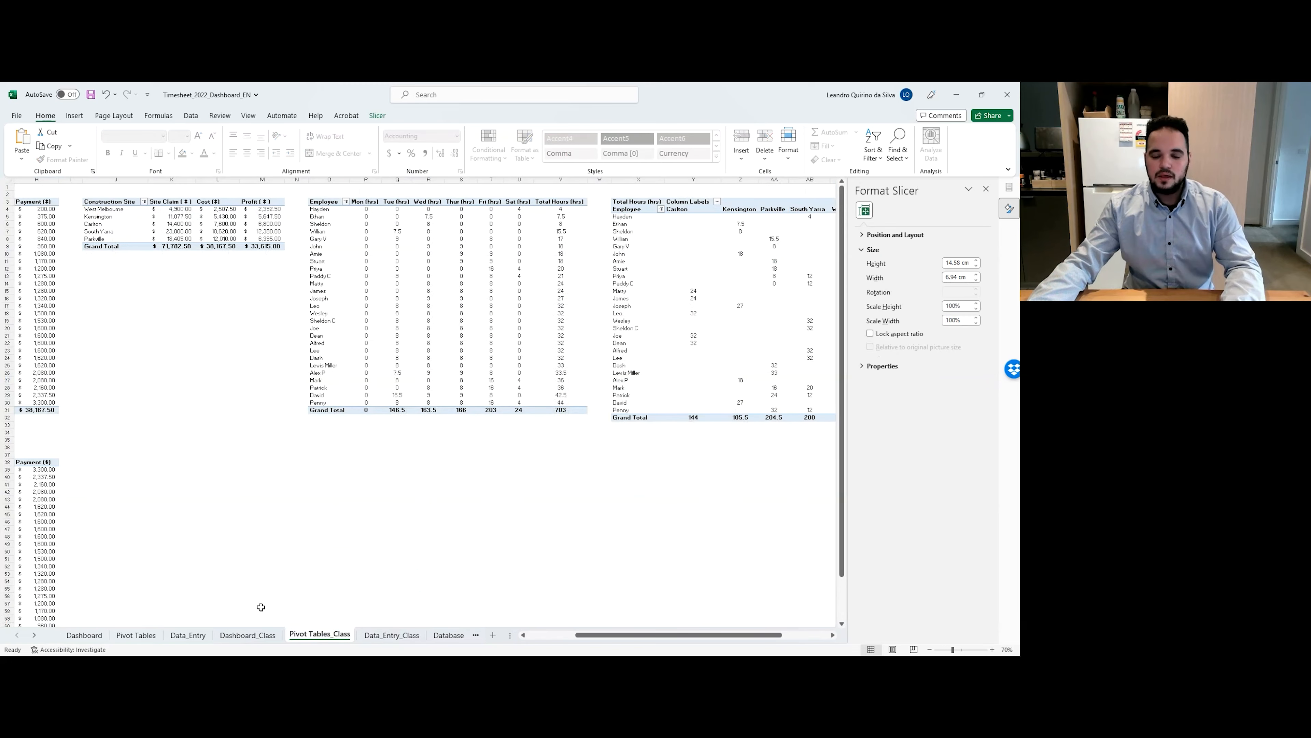
# Group the Site working hours panel, watch icon, title and column chart into one object on the Dashboard_Class sheet.
pyautogui.click(248, 640)
pyautogui.click(499, 402)
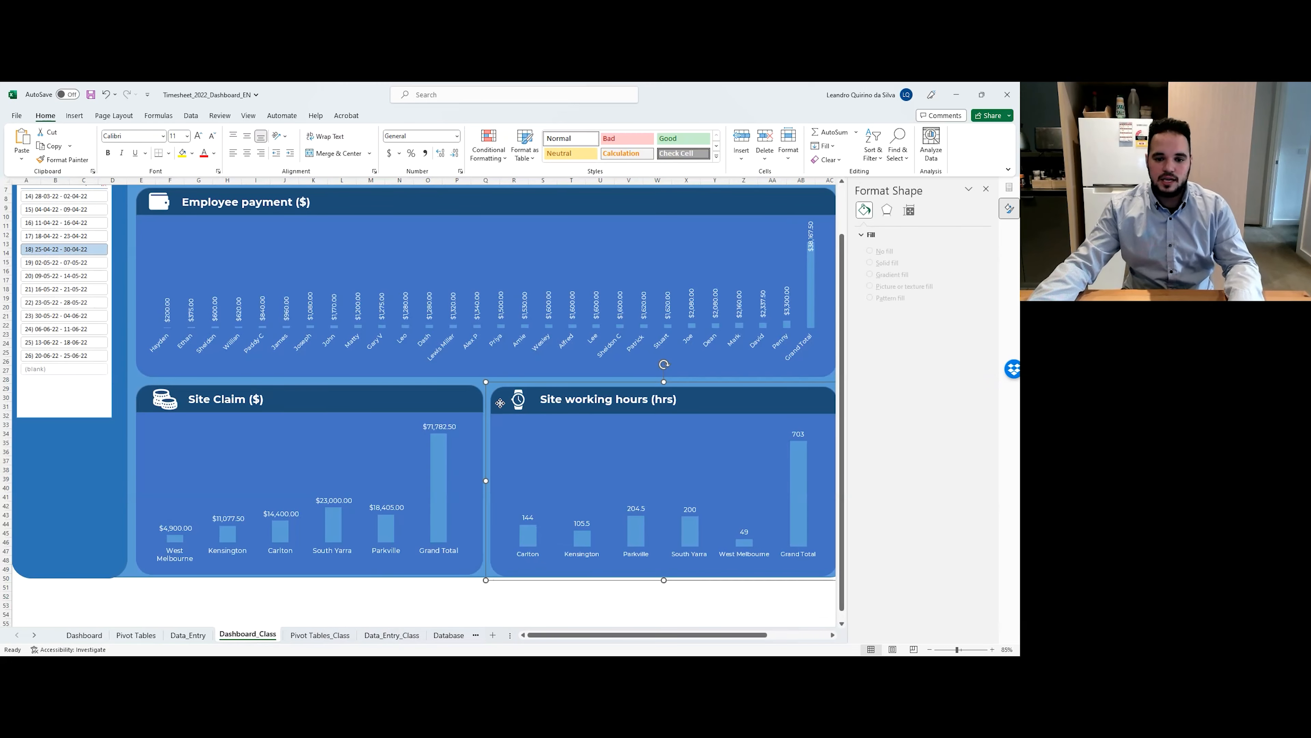
pyautogui.click(518, 399)
pyautogui.keyDown('ctrl'); pyautogui.click(571, 400); pyautogui.keyUp('ctrl')
pyautogui.keyDown('ctrl'); pyautogui.click(582, 504); pyautogui.keyUp('ctrl')
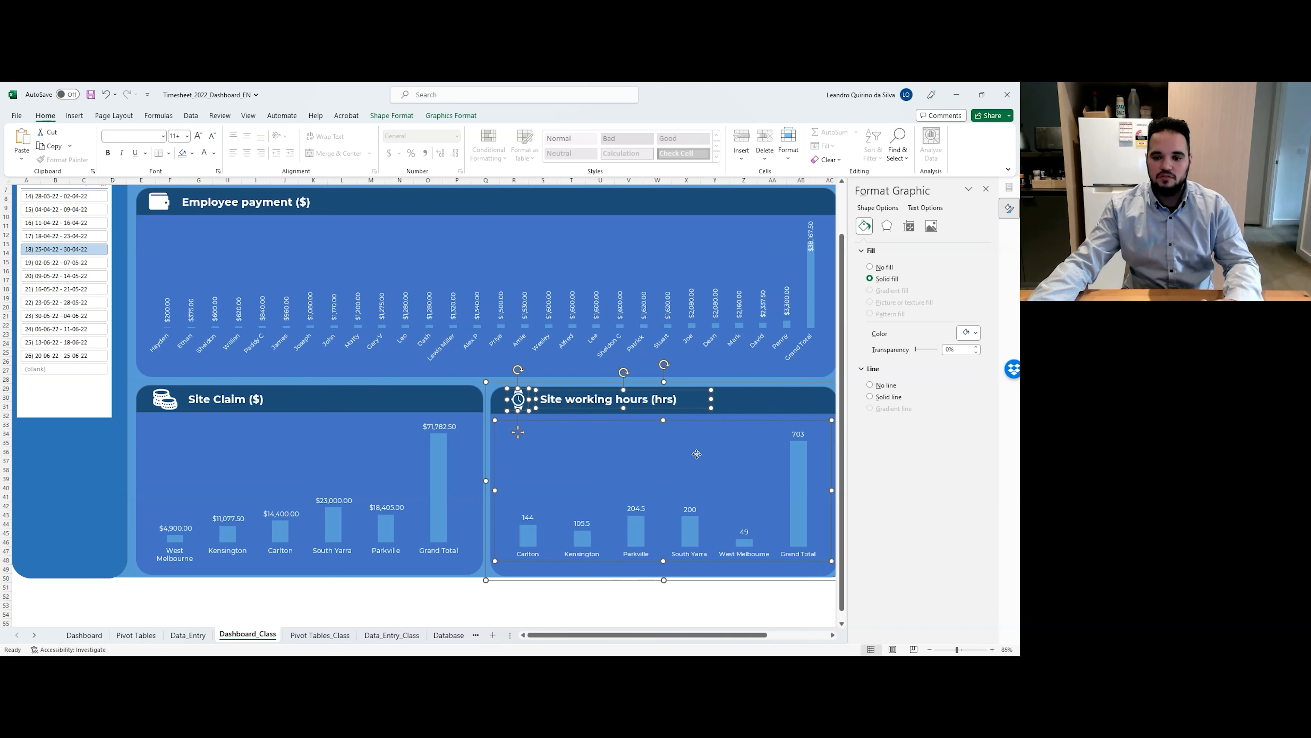
pyautogui.rightClick(682, 448)
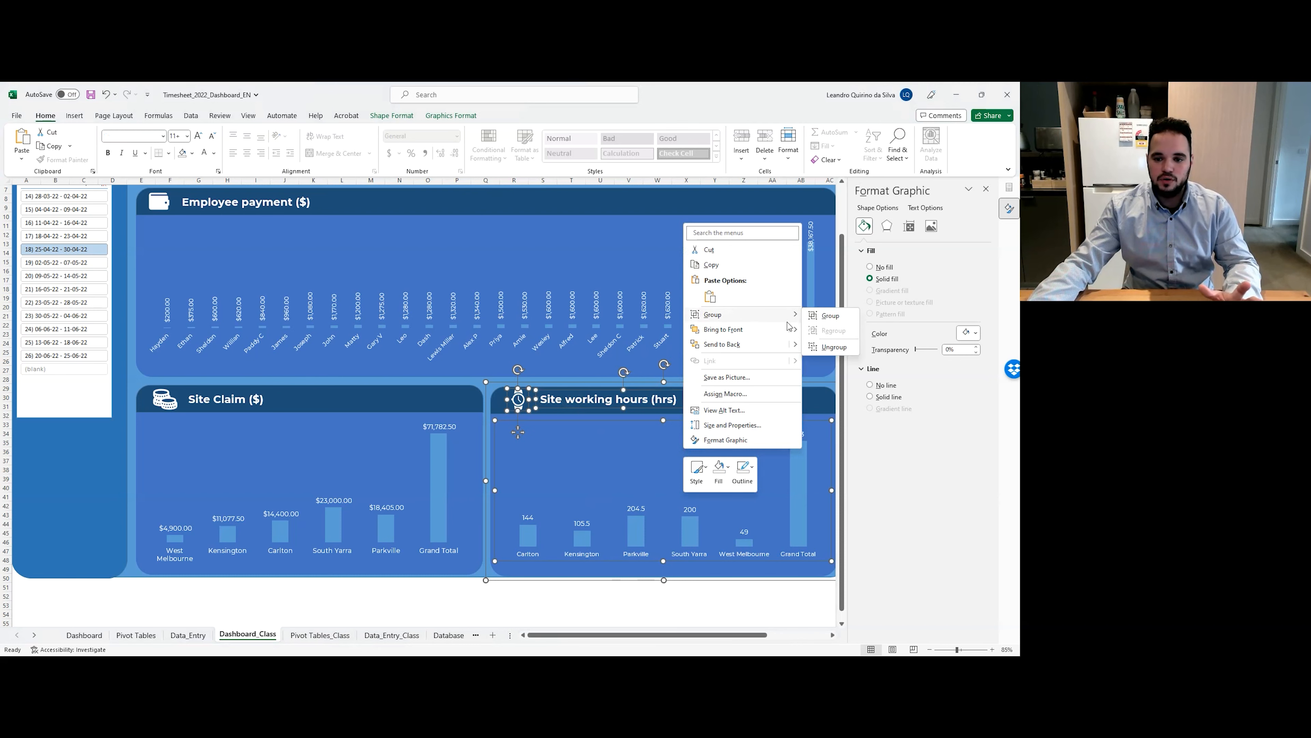
pyautogui.click(827, 318)
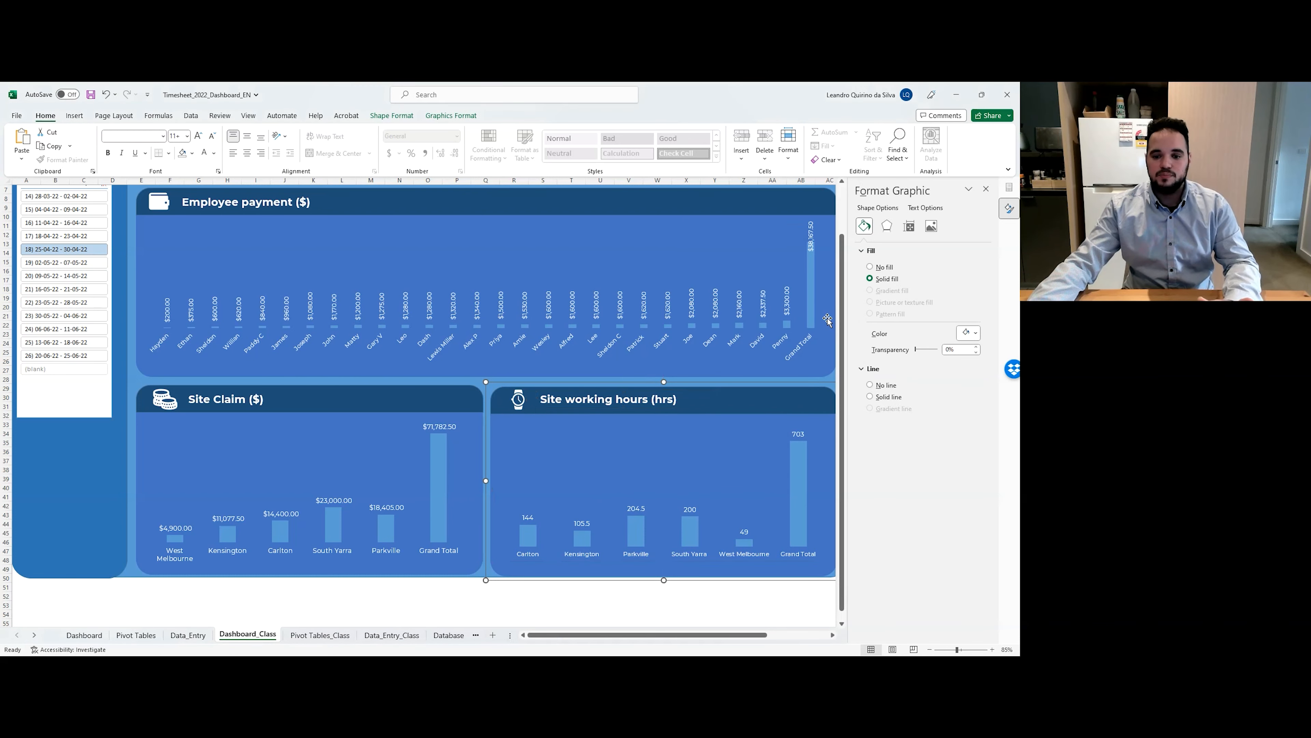
# Try moving the header bar of the Site working hours group, and undo the move.
pyautogui.click(736, 461)
pyautogui.click(739, 413)
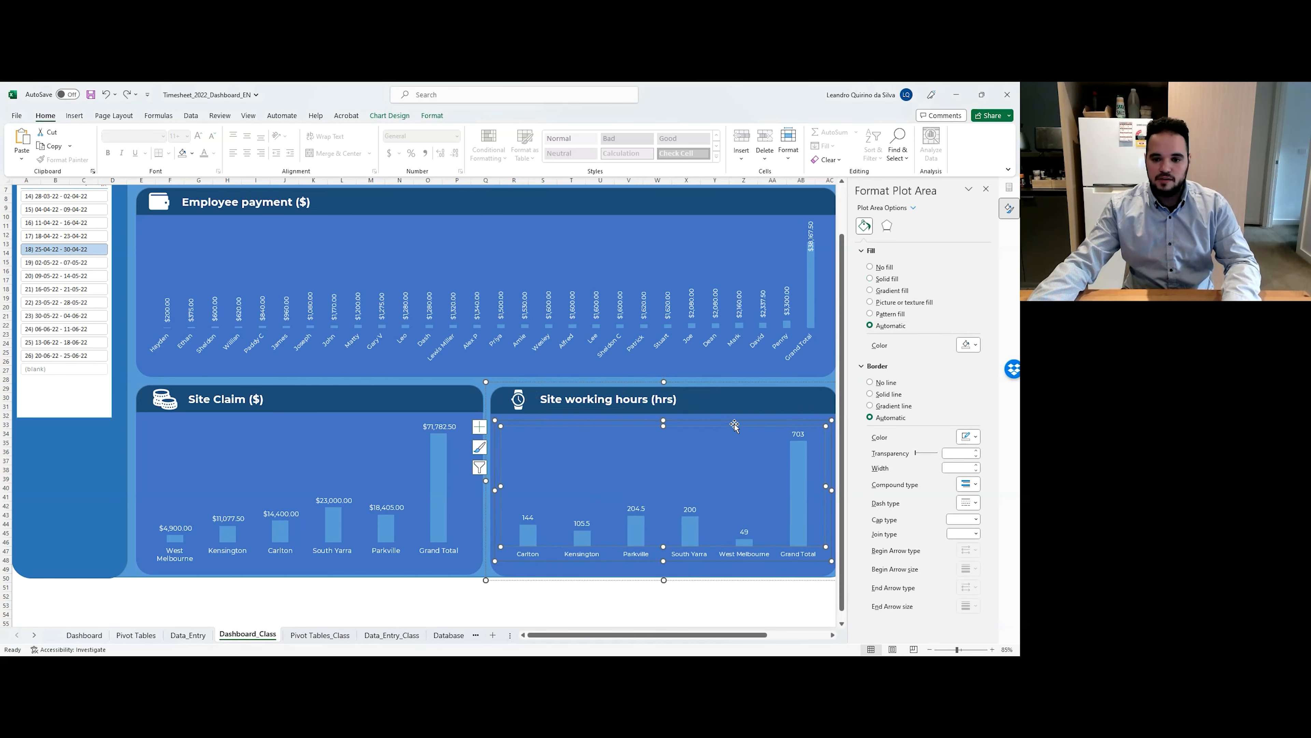
pyautogui.moveTo(738, 413); pyautogui.dragTo(624, 302)
pyautogui.hotkey('ctrl', 'z')
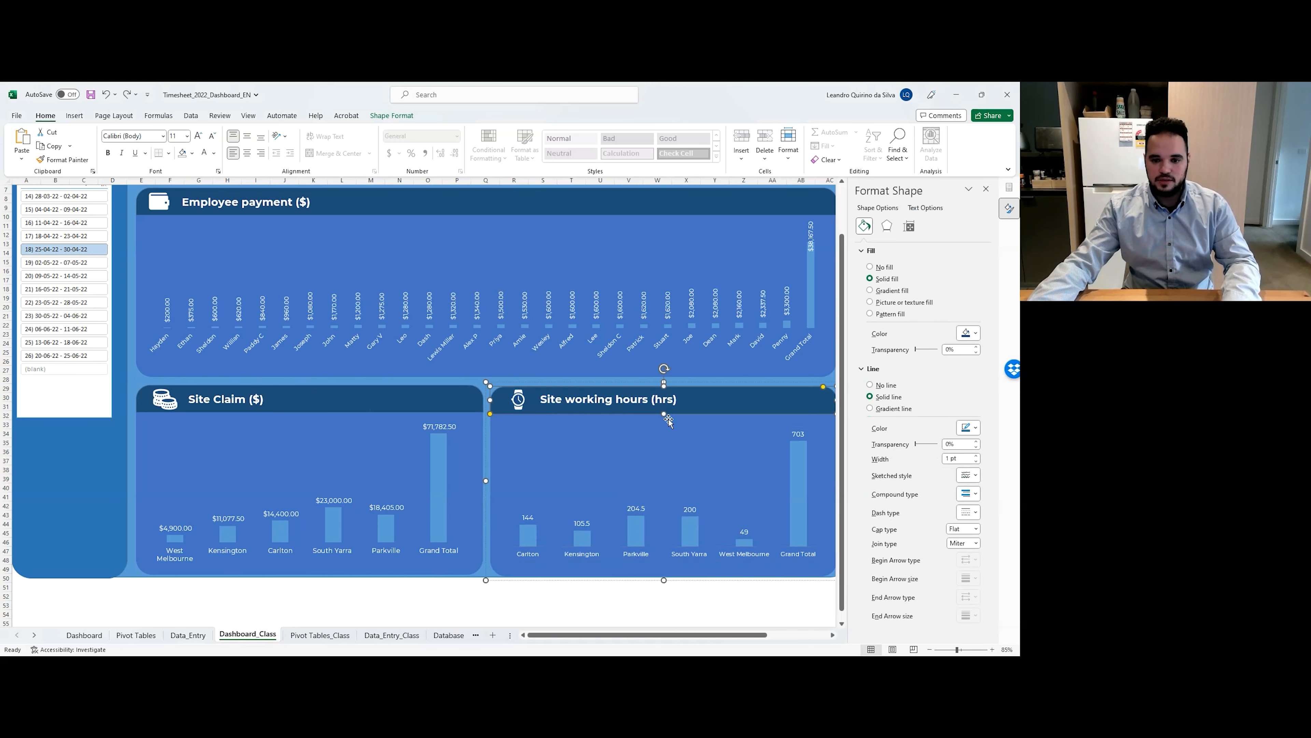
# Try to group the Site working hours header bar, title, icon and chart again, and undo the trial move.
pyautogui.click(629, 474)
pyautogui.click(747, 406)
pyautogui.click(614, 396)
pyautogui.keyDown('ctrl'); pyautogui.click(527, 402); pyautogui.keyUp('ctrl')
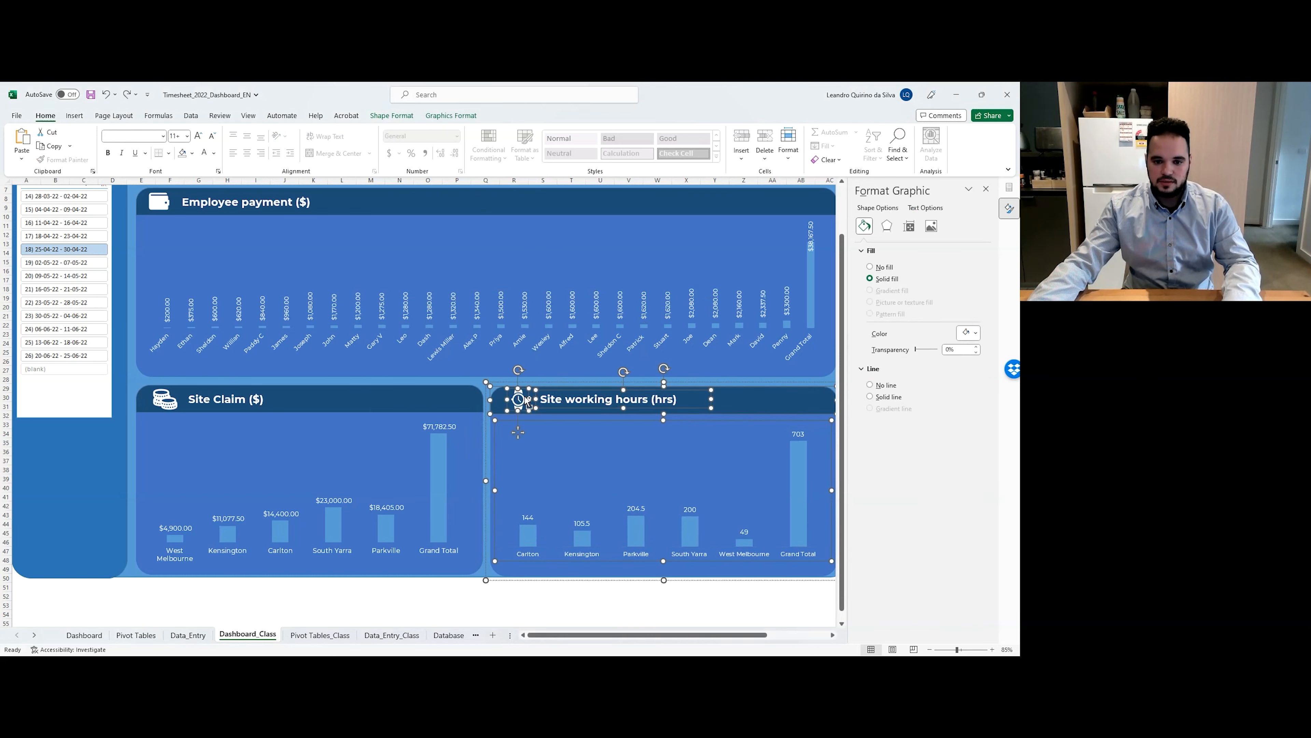
pyautogui.rightClick(564, 446)
pyautogui.moveTo(645, 319)
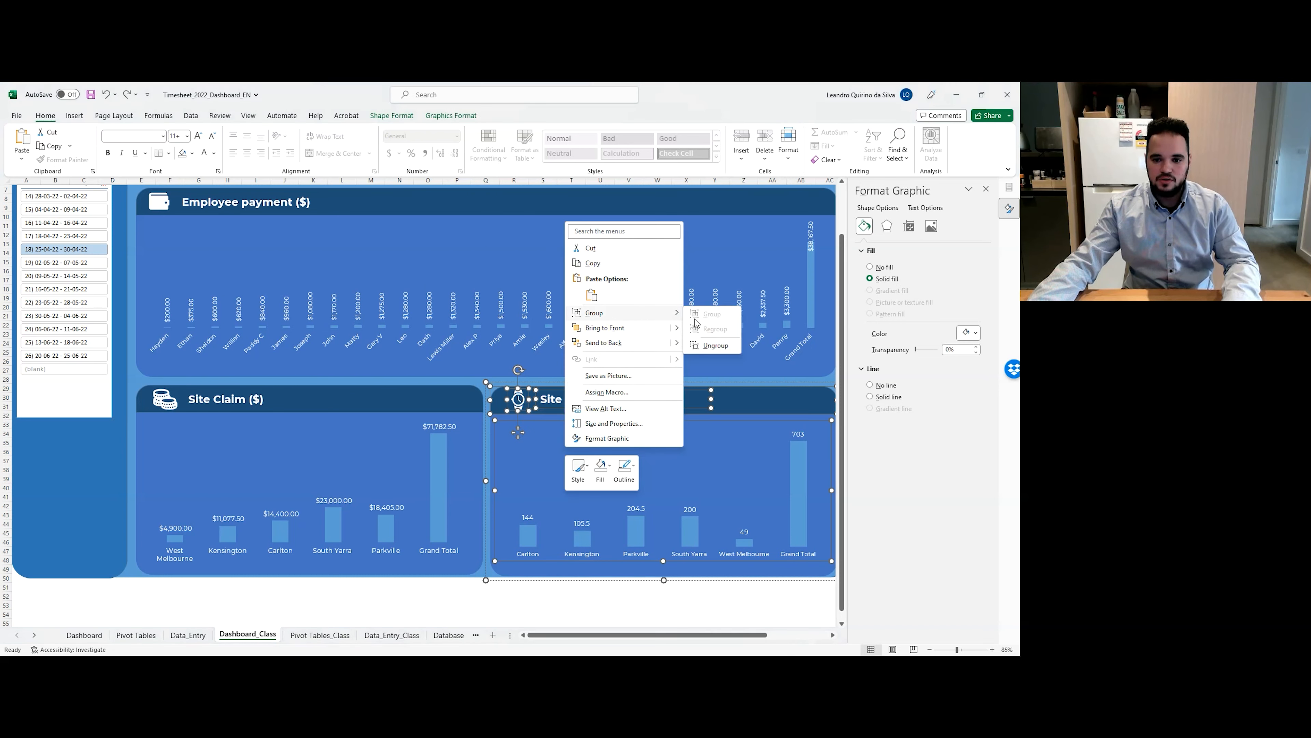
pyautogui.click(711, 313)
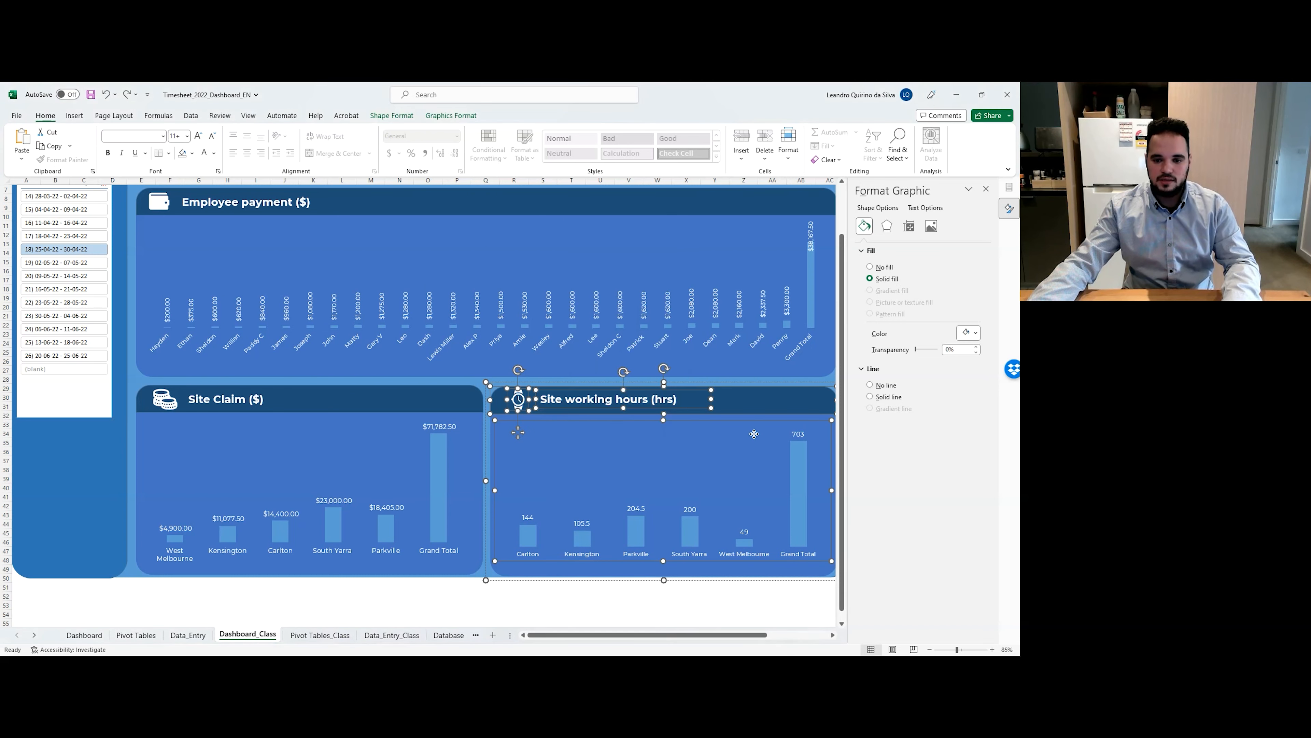
pyautogui.moveTo(771, 398); pyautogui.dragTo(703, 376)
pyautogui.hotkey('ctrl', 'z')
pyautogui.hotkey('ctrl', 'z')
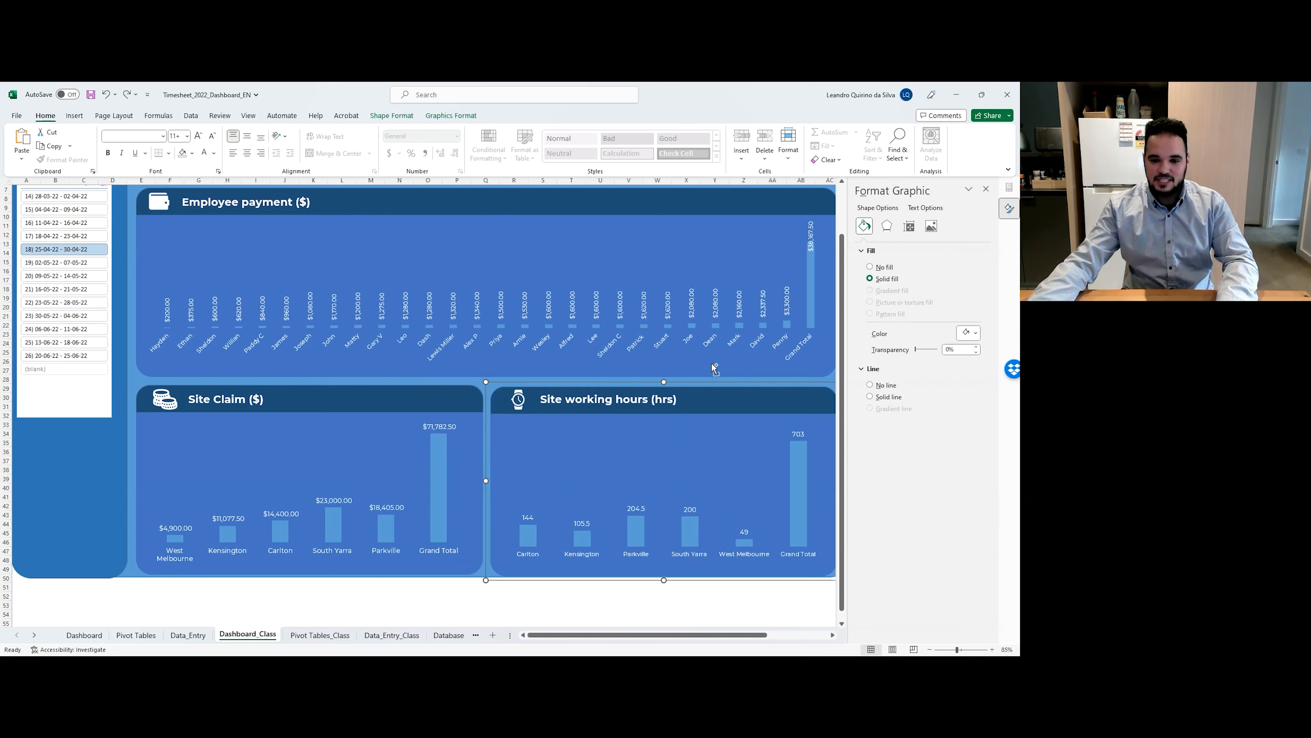
# Try moving the ungrouped Site Claim title and panel separately, undoing each move.
pyautogui.click(444, 403)
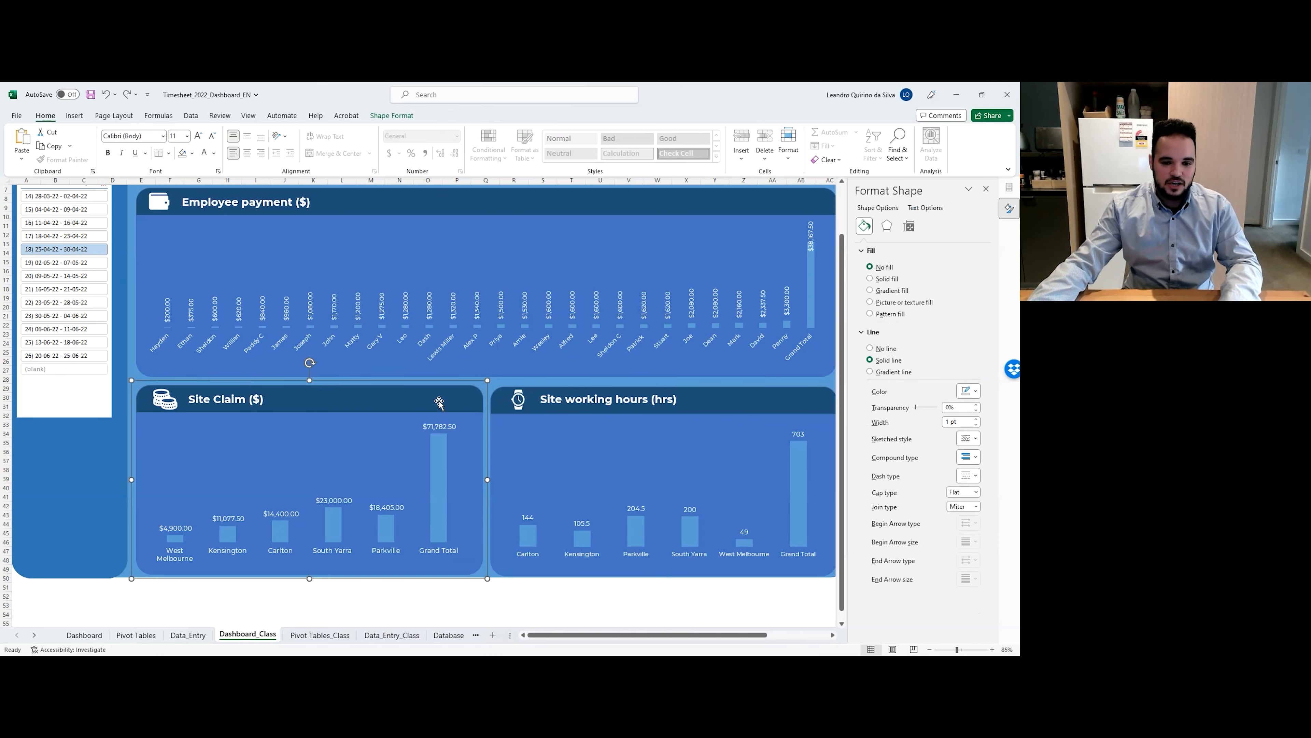
pyautogui.click(231, 401)
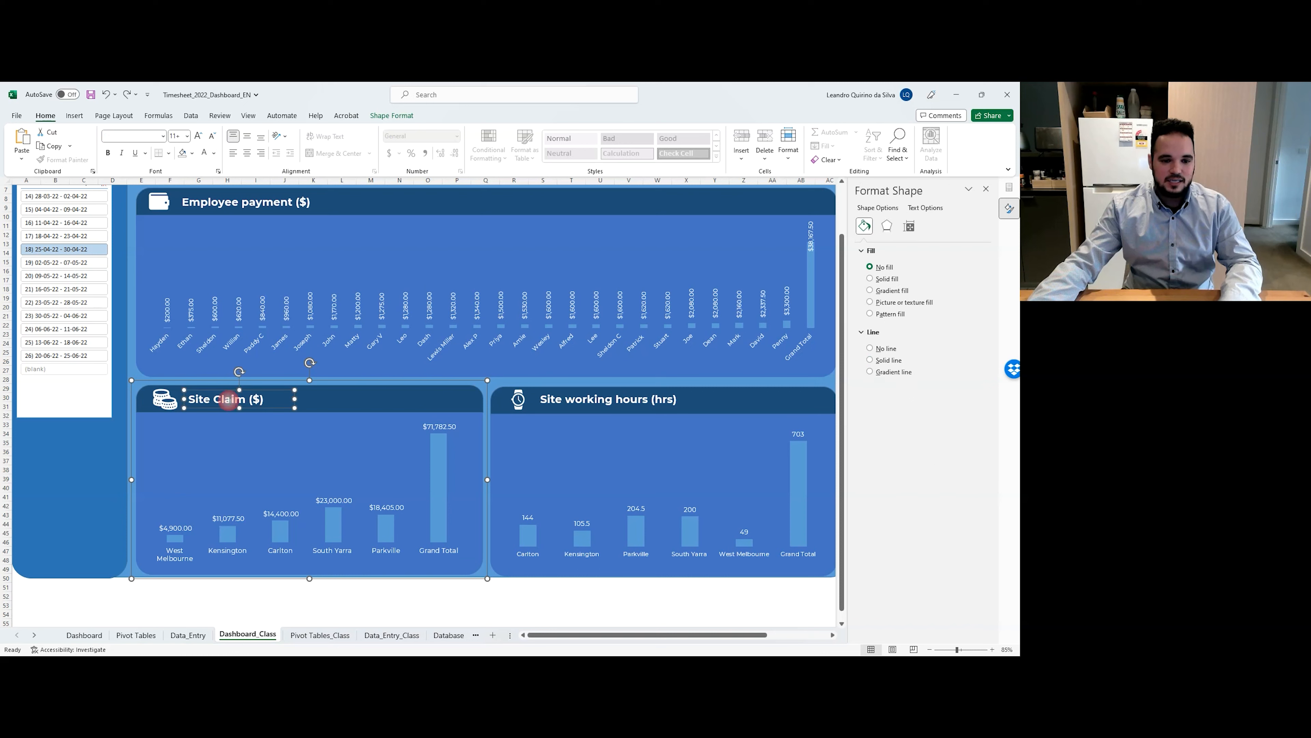
pyautogui.moveTo(397, 398); pyautogui.dragTo(393, 394)
pyautogui.hotkey('ctrl', 'z')
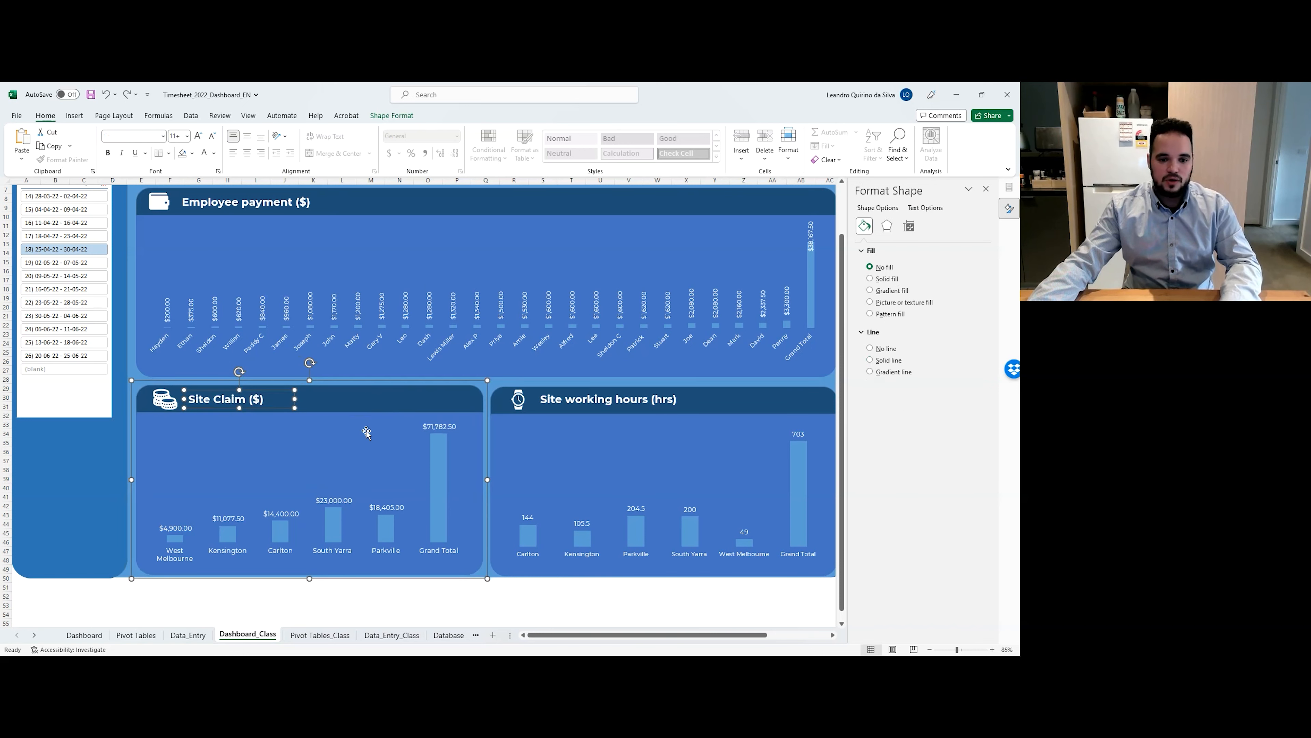
pyautogui.click(564, 378)
pyautogui.click(439, 398)
pyautogui.moveTo(409, 395); pyautogui.dragTo(415, 433)
pyautogui.hotkey('ctrl', 'z')
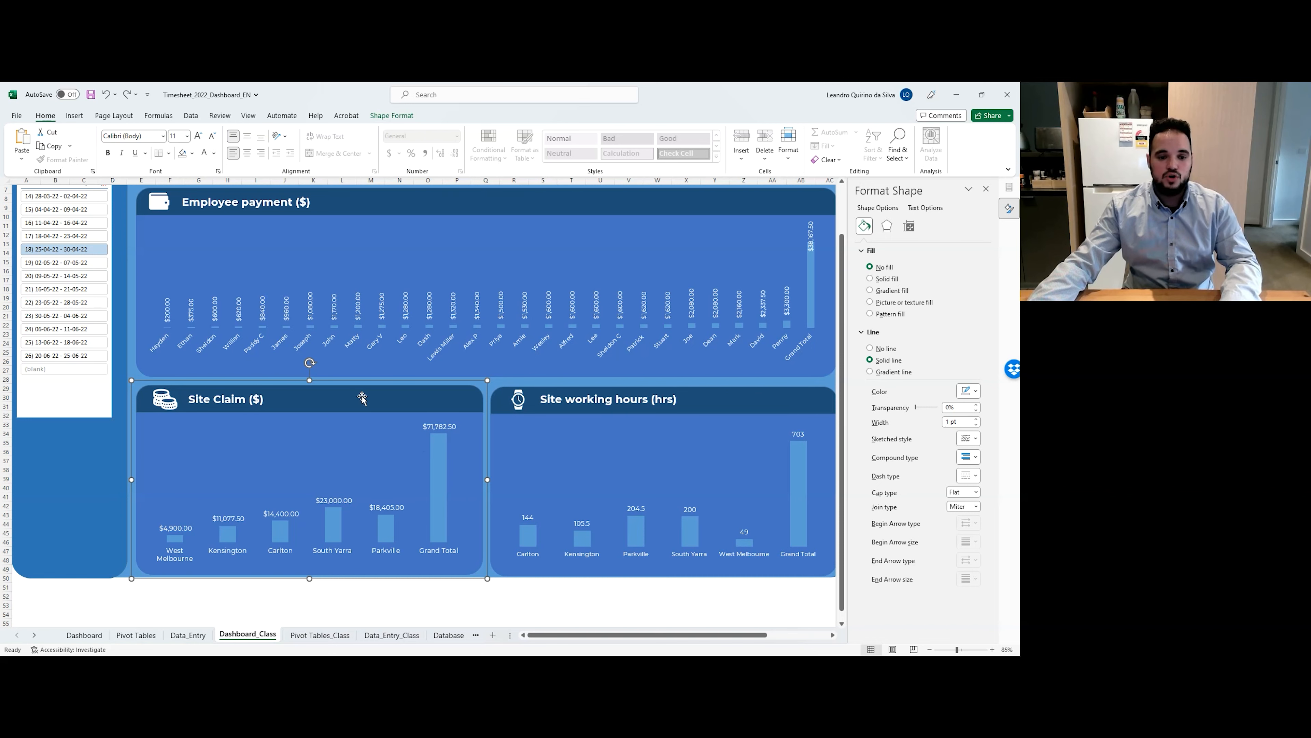
# Group the Site Claim panel, coins icon, title and column chart into one object.
pyautogui.click(225, 397)
pyautogui.keyDown('ctrl'); pyautogui.click(169, 402); pyautogui.keyUp('ctrl')
pyautogui.keyDown('ctrl'); pyautogui.click(230, 524); pyautogui.keyUp('ctrl')
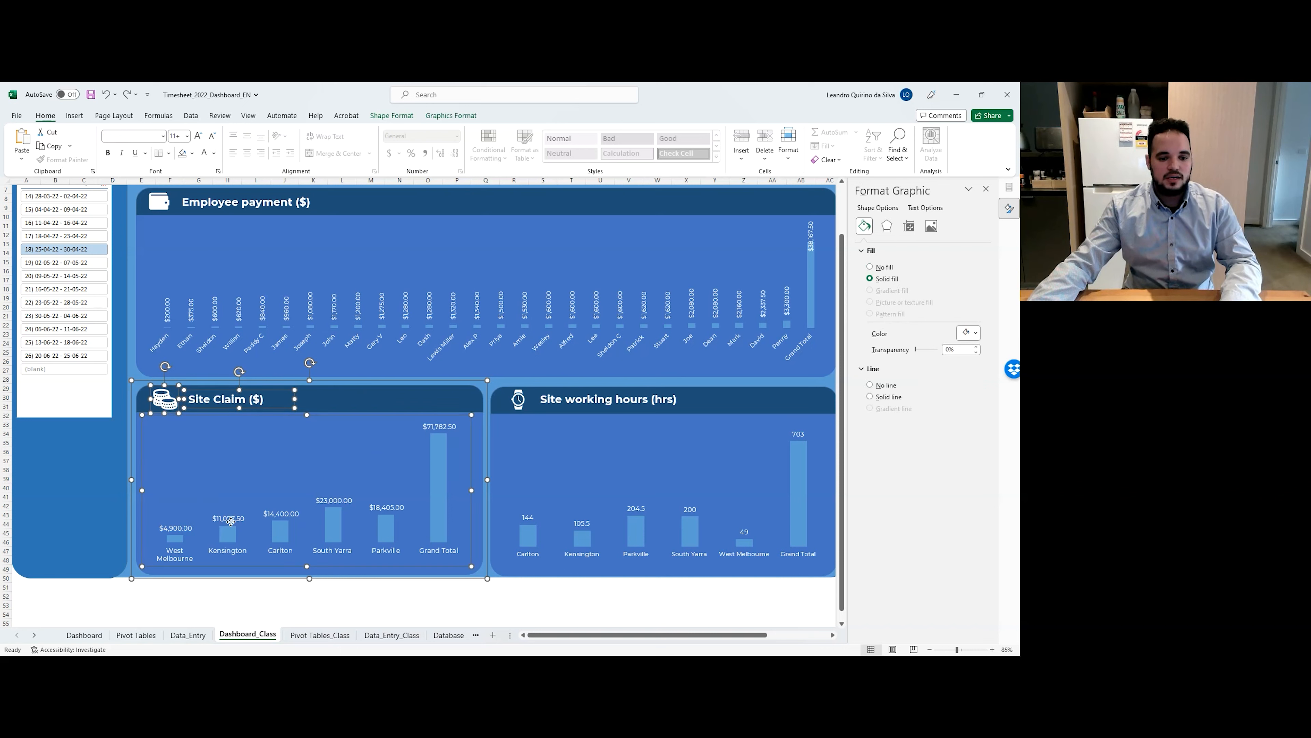
pyautogui.rightClick(329, 471)
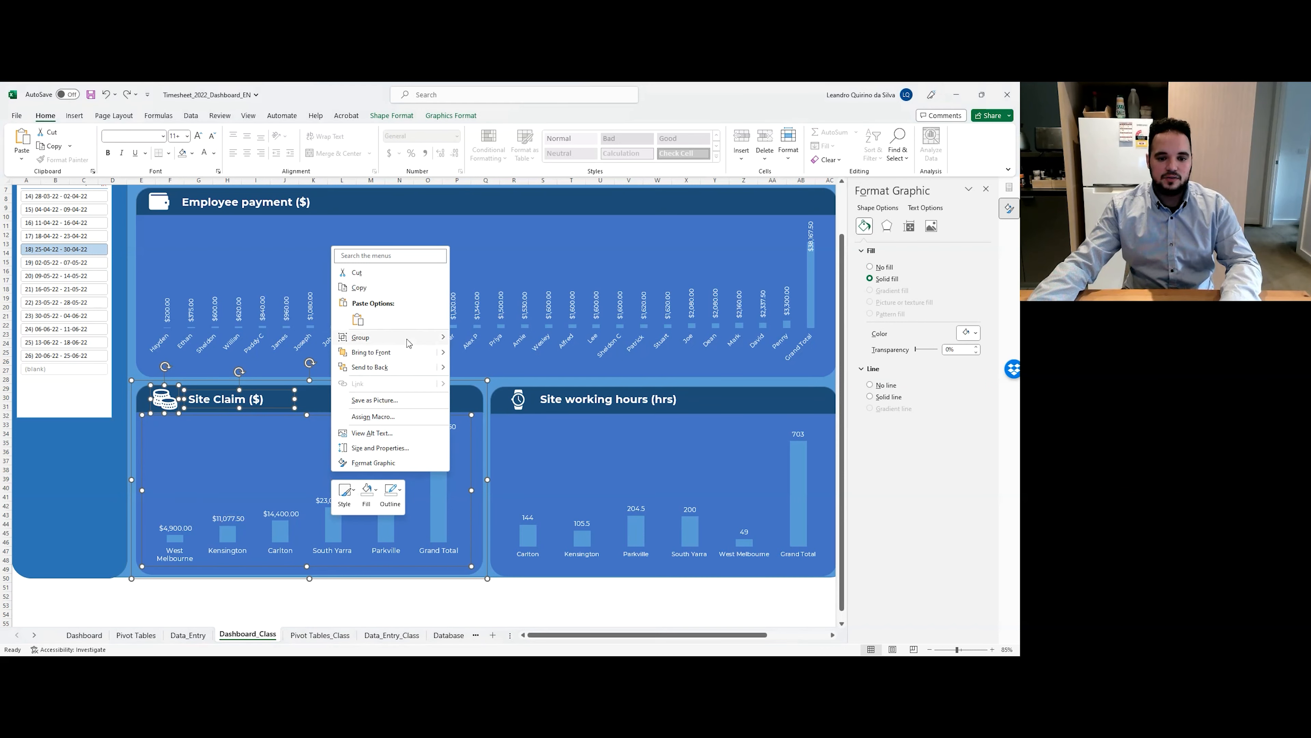
pyautogui.moveTo(411, 339)
pyautogui.click(463, 343)
pyautogui.moveTo(410, 395)
pyautogui.mouseDown()
pyautogui.moveTo(392, 489)
pyautogui.moveTo(412, 365)
pyautogui.moveTo(392, 380)
pyautogui.moveTo(412, 400)
pyautogui.mouseUp()
# Test the Week slicer with weeks 21 and 23, and leave the dashboard filtered to week 19 (02-05-22 - 07-05-22).
pyautogui.click(89, 290)
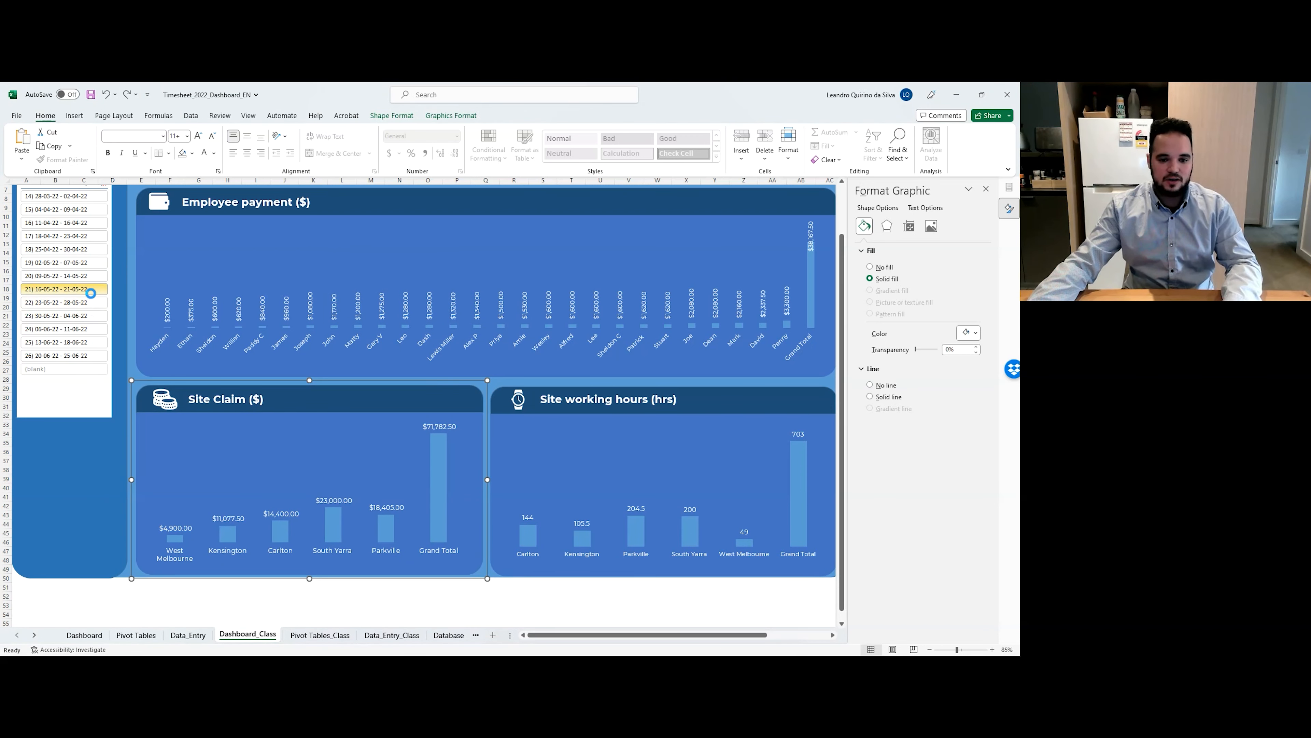
pyautogui.click(81, 316)
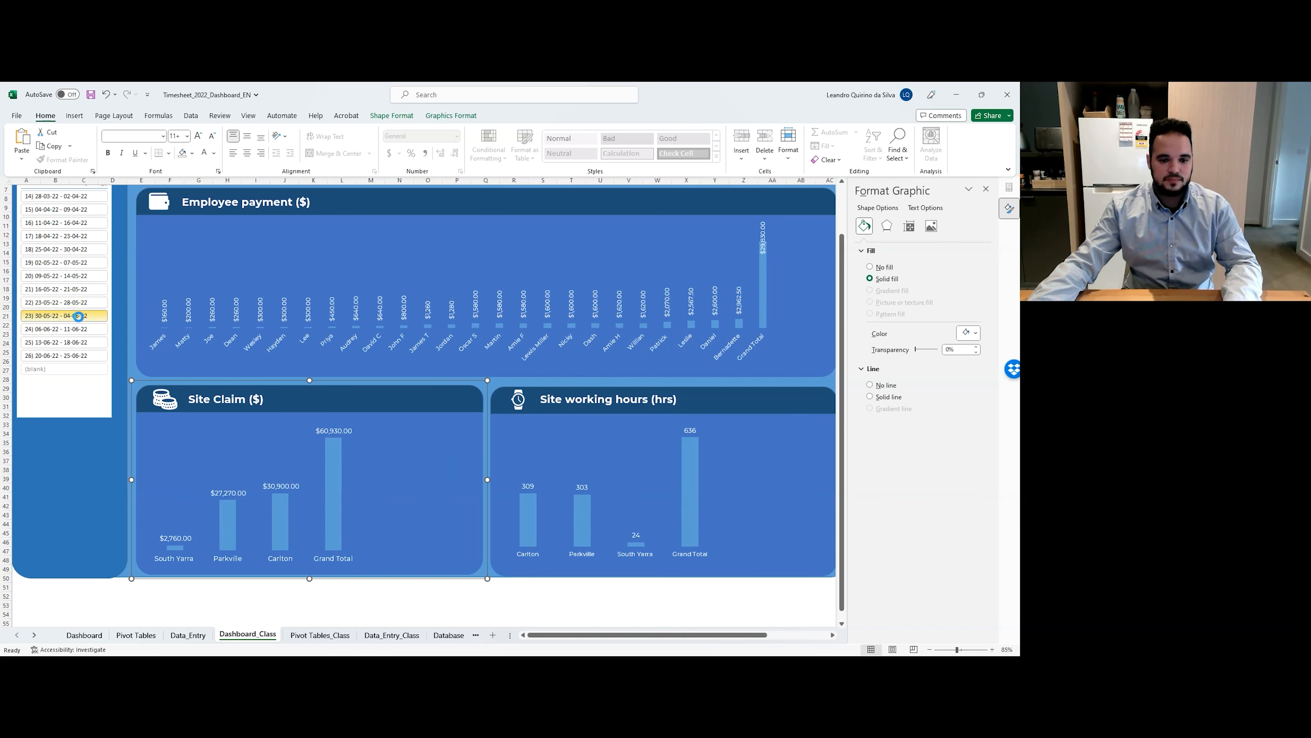
pyautogui.click(73, 264)
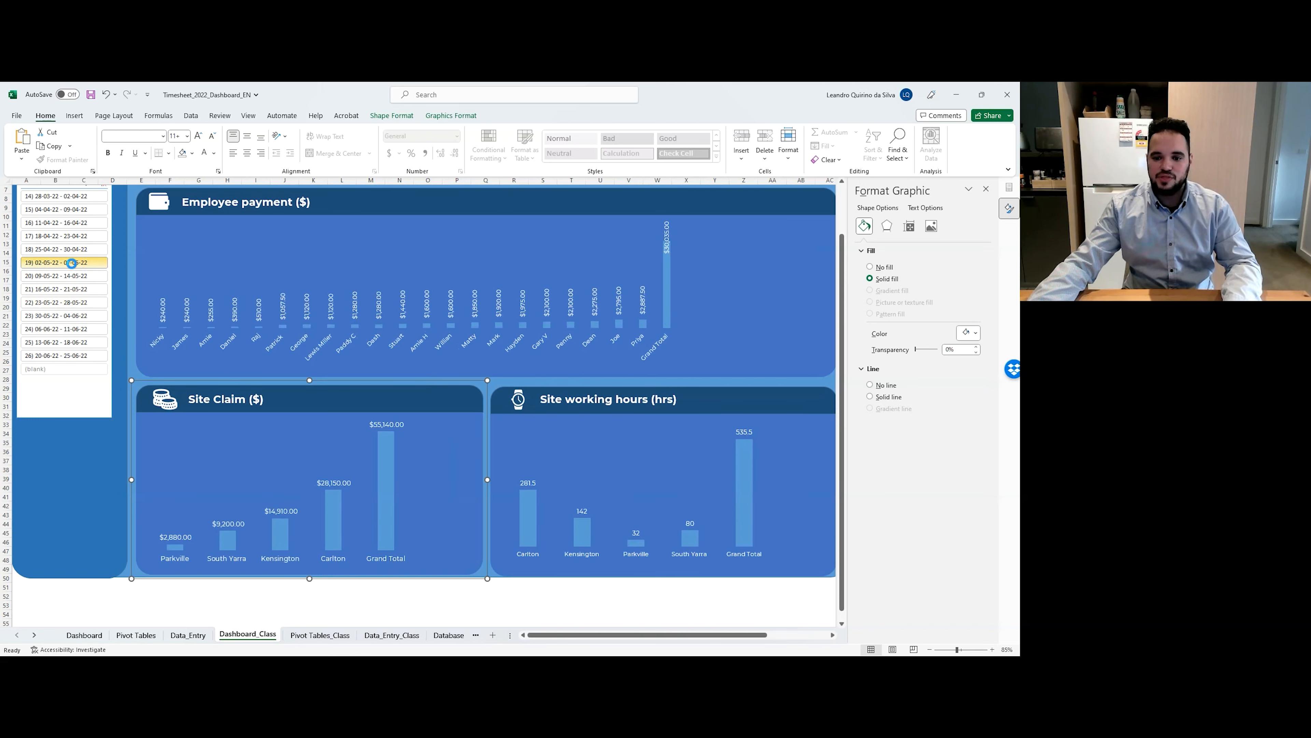
pyautogui.click(676, 341)
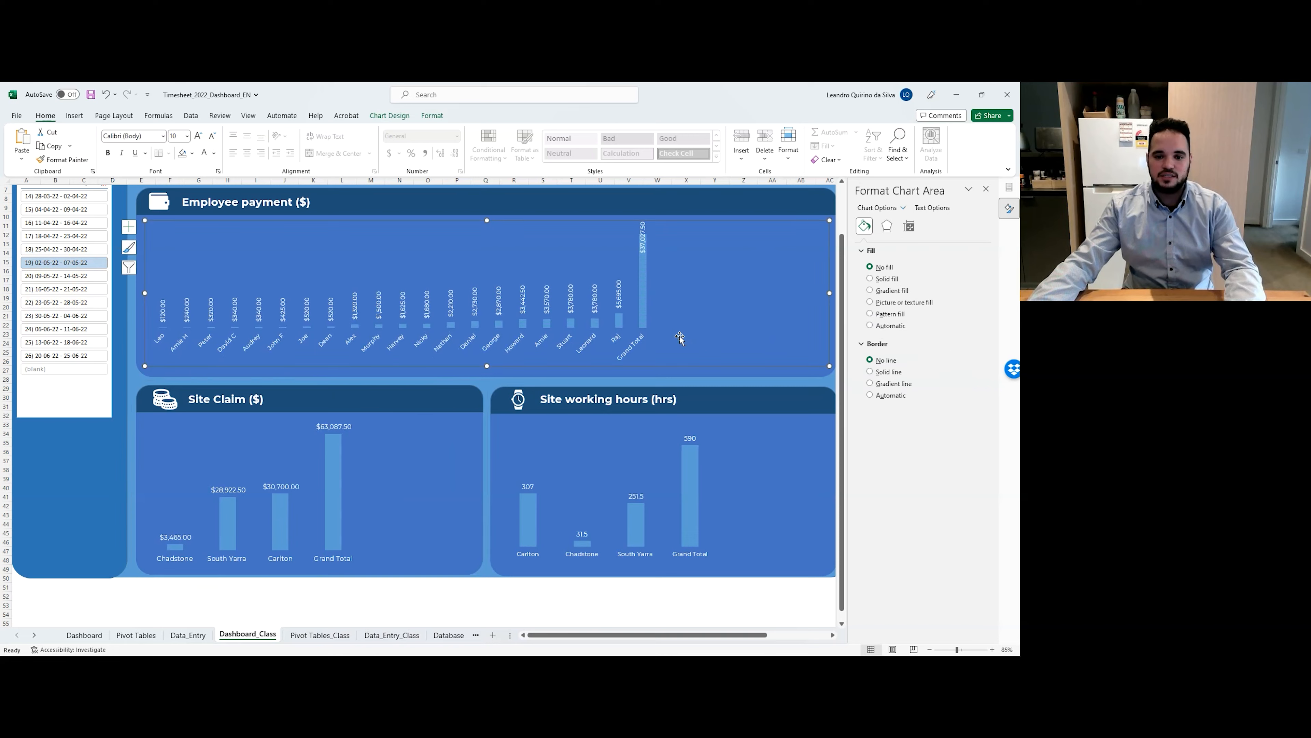
# Group the Employee payment panel, chart, title and wallet icon into one object, and save the workbook.
pyautogui.scroll(1, 674, 360)
pyautogui.scroll(1, 673, 360)
pyautogui.click(577, 256)
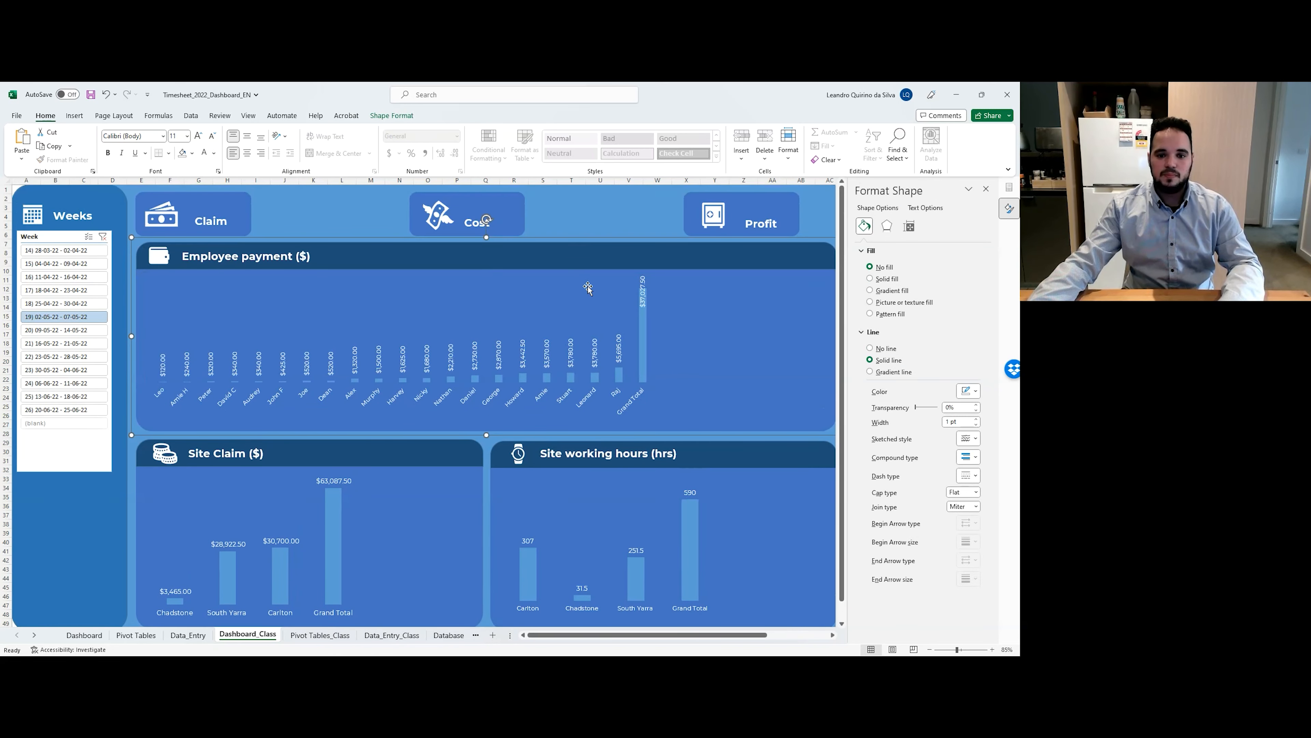
pyautogui.keyDown('ctrl'); pyautogui.click(598, 362); pyautogui.keyUp('ctrl')
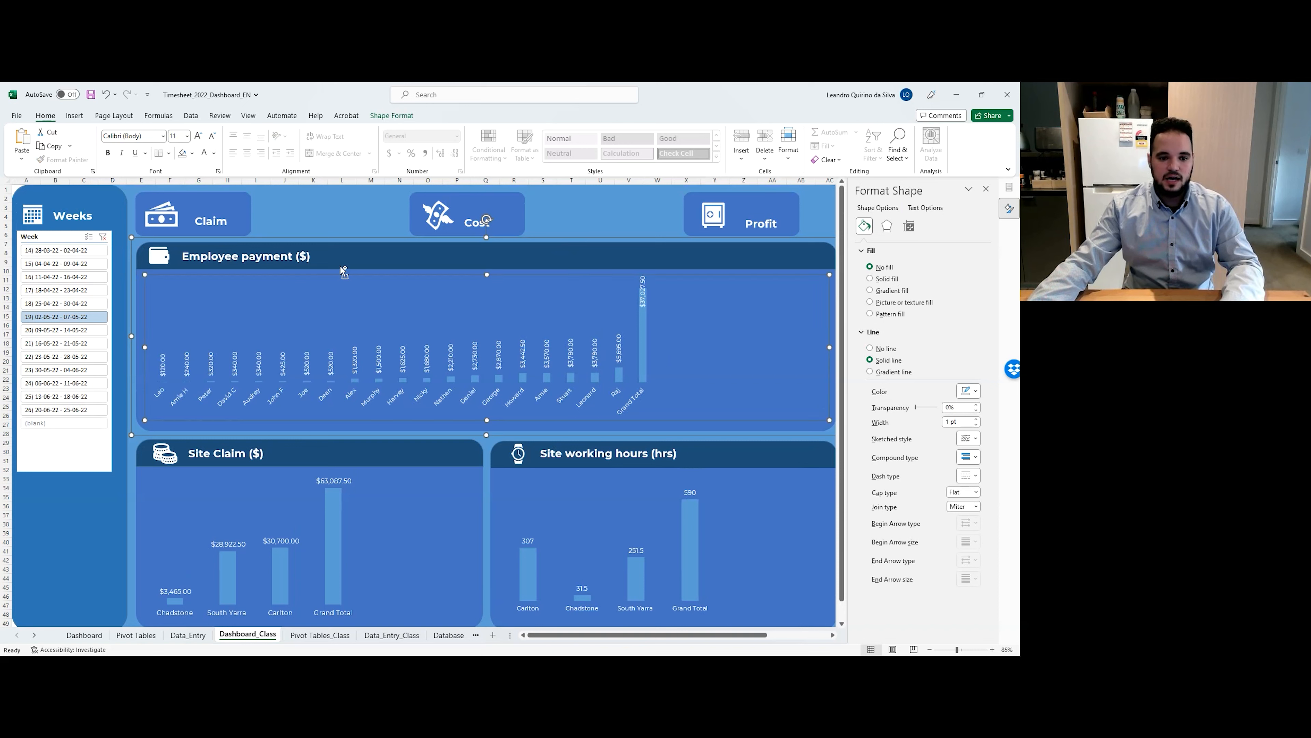
pyautogui.keyDown('ctrl'); pyautogui.click(291, 255); pyautogui.keyUp('ctrl')
pyautogui.keyDown('ctrl'); pyautogui.click(153, 257); pyautogui.keyUp('ctrl')
pyautogui.rightClick(342, 309)
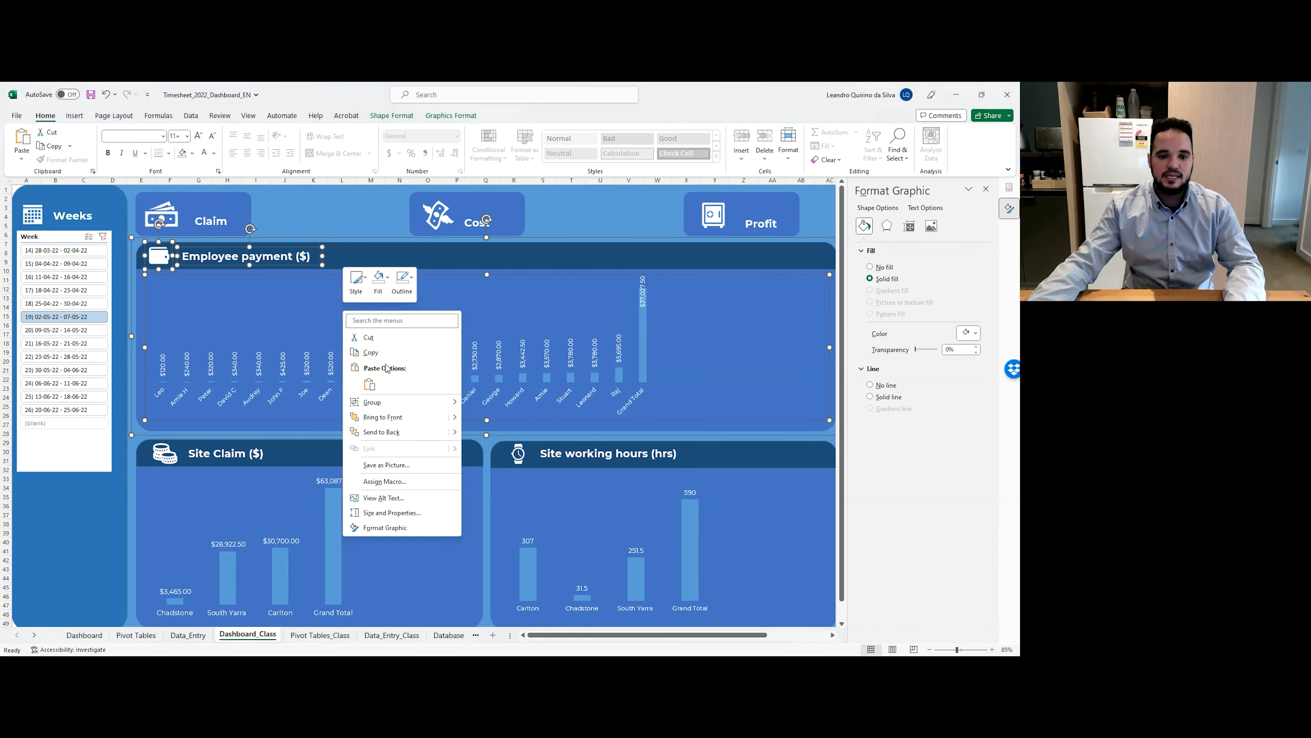
pyautogui.moveTo(449, 402)
pyautogui.moveTo(568, 257)
pyautogui.mouseDown()
pyautogui.moveTo(556, 272)
pyautogui.moveTo(492, 284)
pyautogui.moveTo(575, 267)
pyautogui.mouseUp()
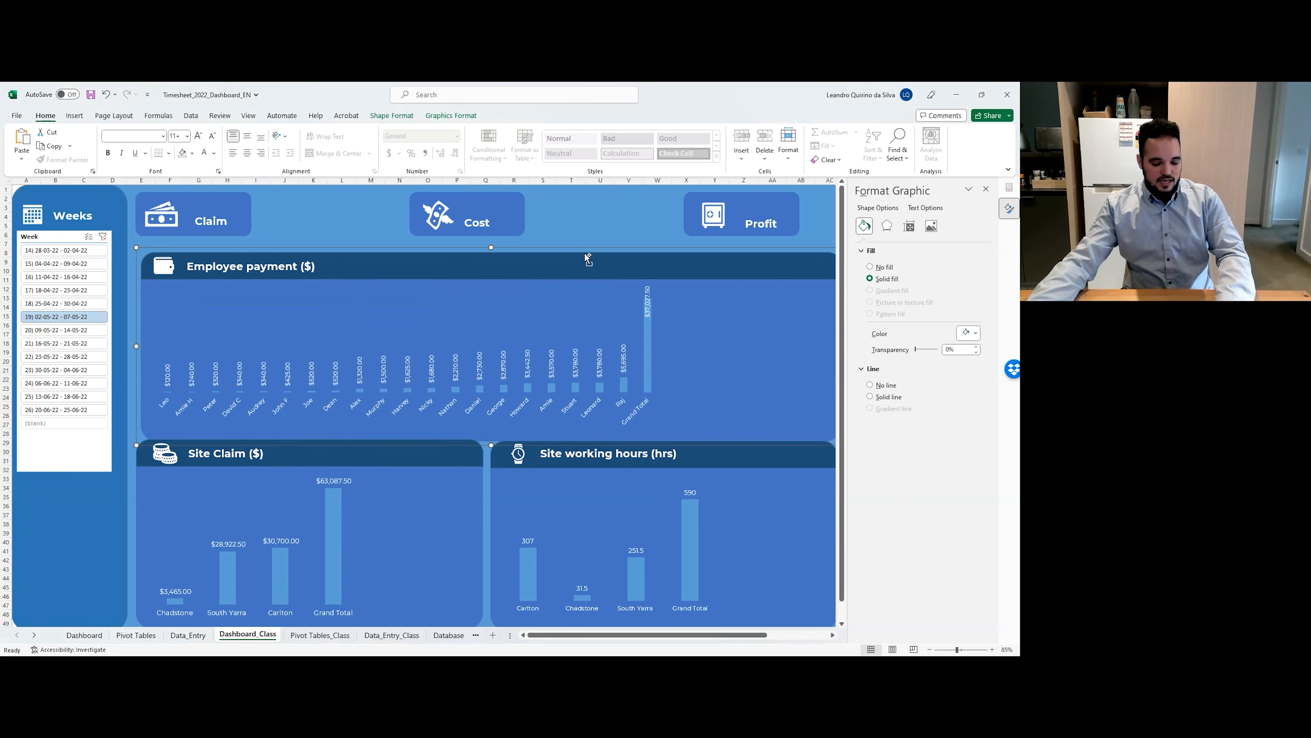
pyautogui.hotkey('ctrl', 'z')
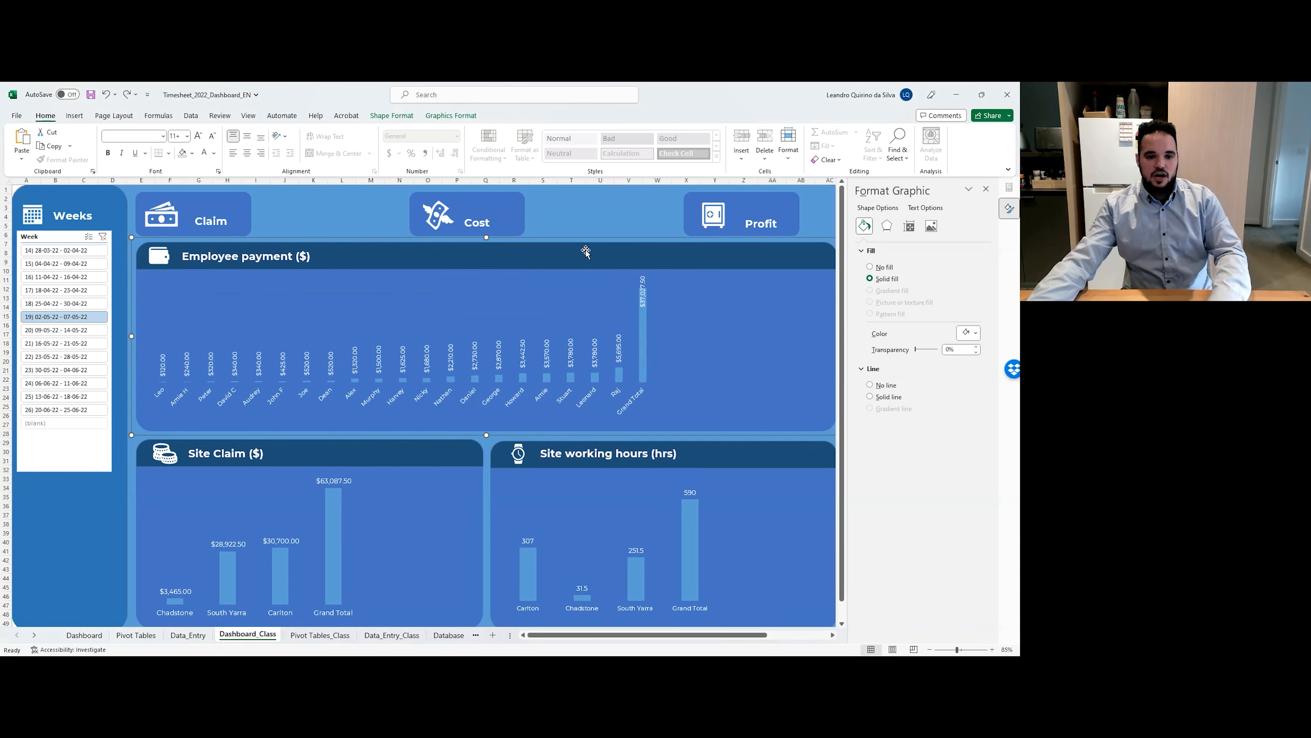
pyautogui.click(91, 95)
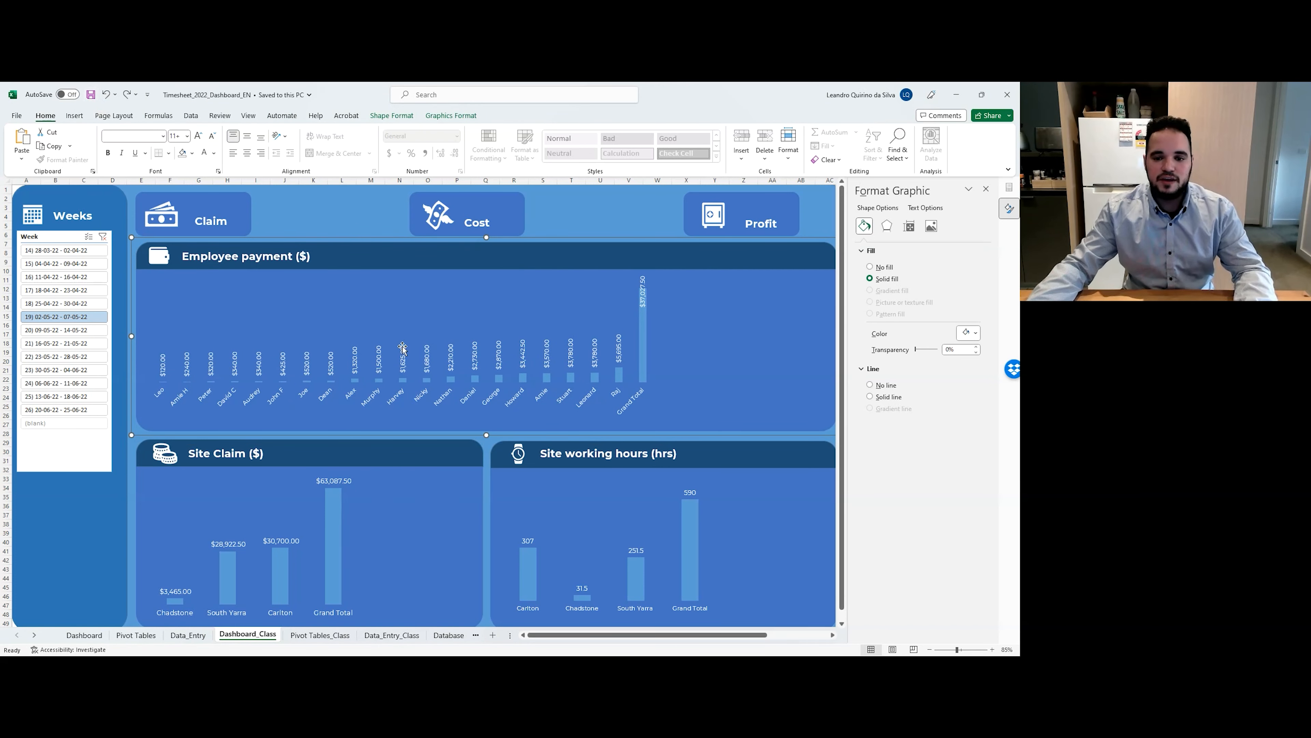
# Insert a small text box on the Claim card, directly above the Claim label.
pyautogui.click(384, 225)
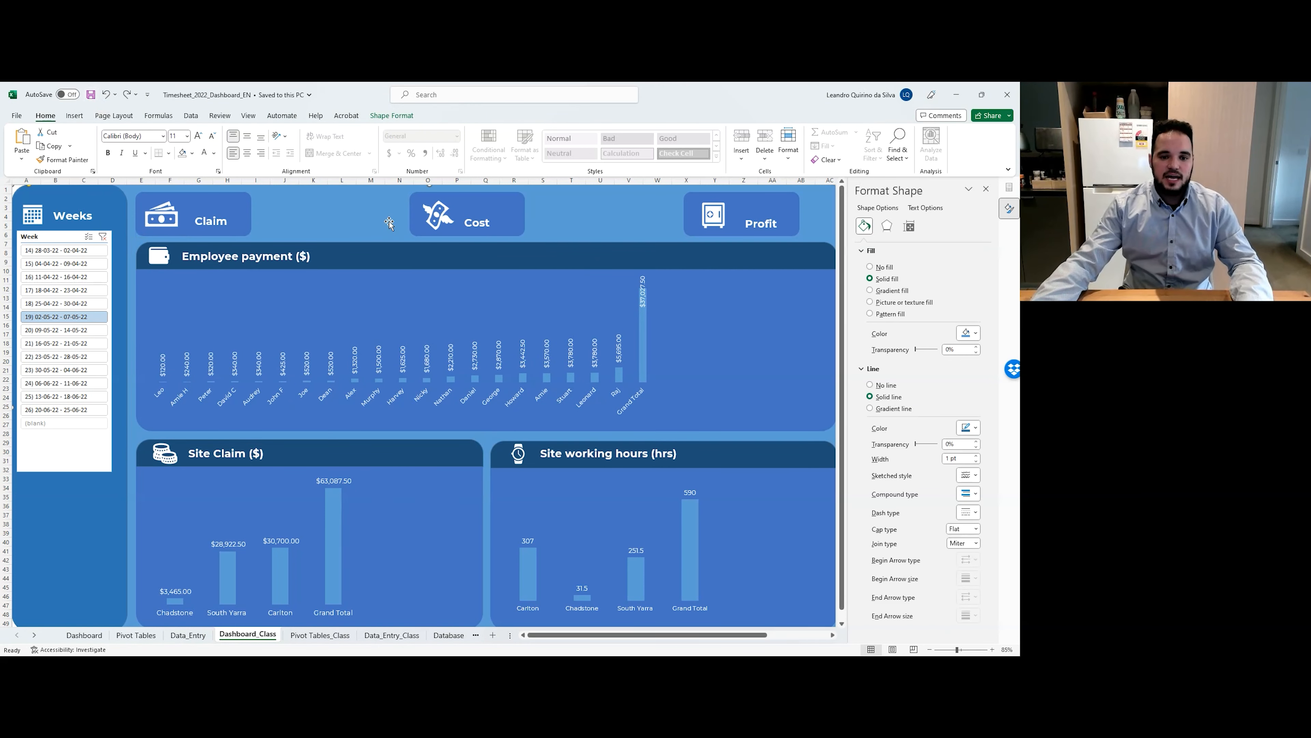
pyautogui.scroll(1, 231, 243)
pyautogui.scroll(2, 231, 247)
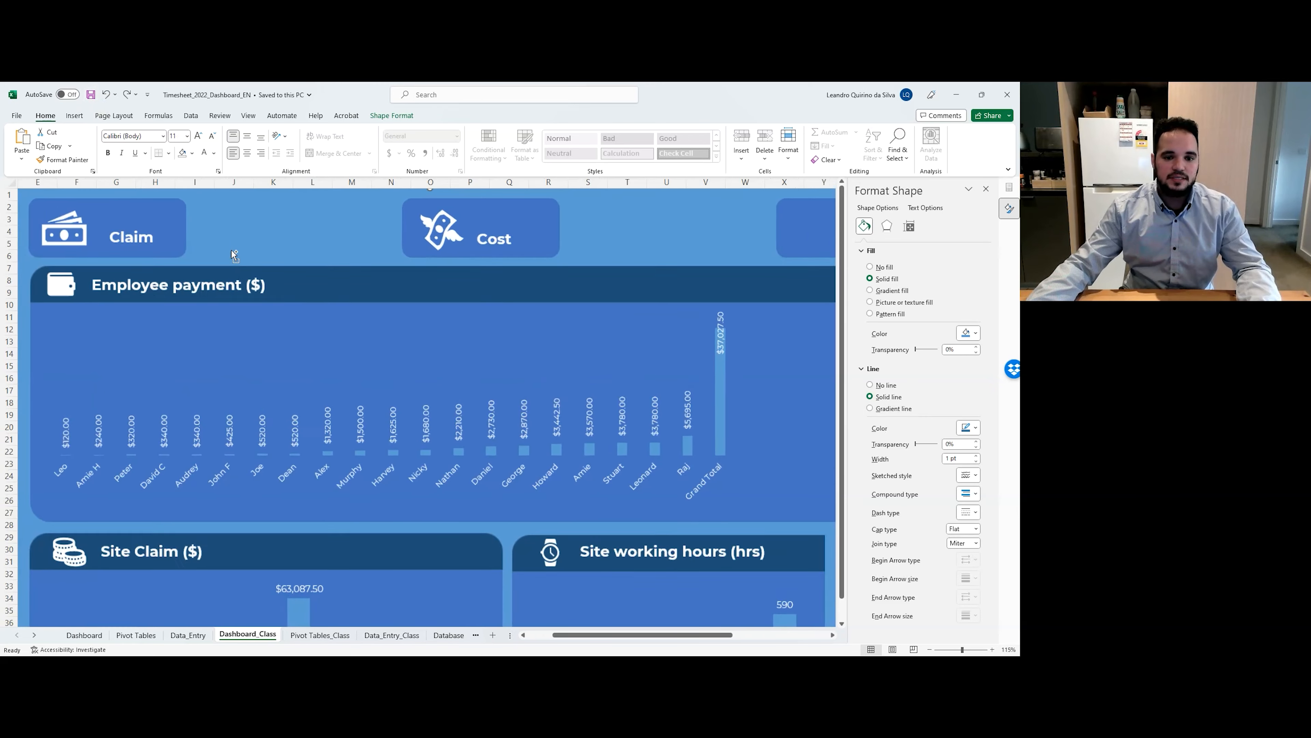
pyautogui.moveTo(589, 634); pyautogui.dragTo(560, 631)
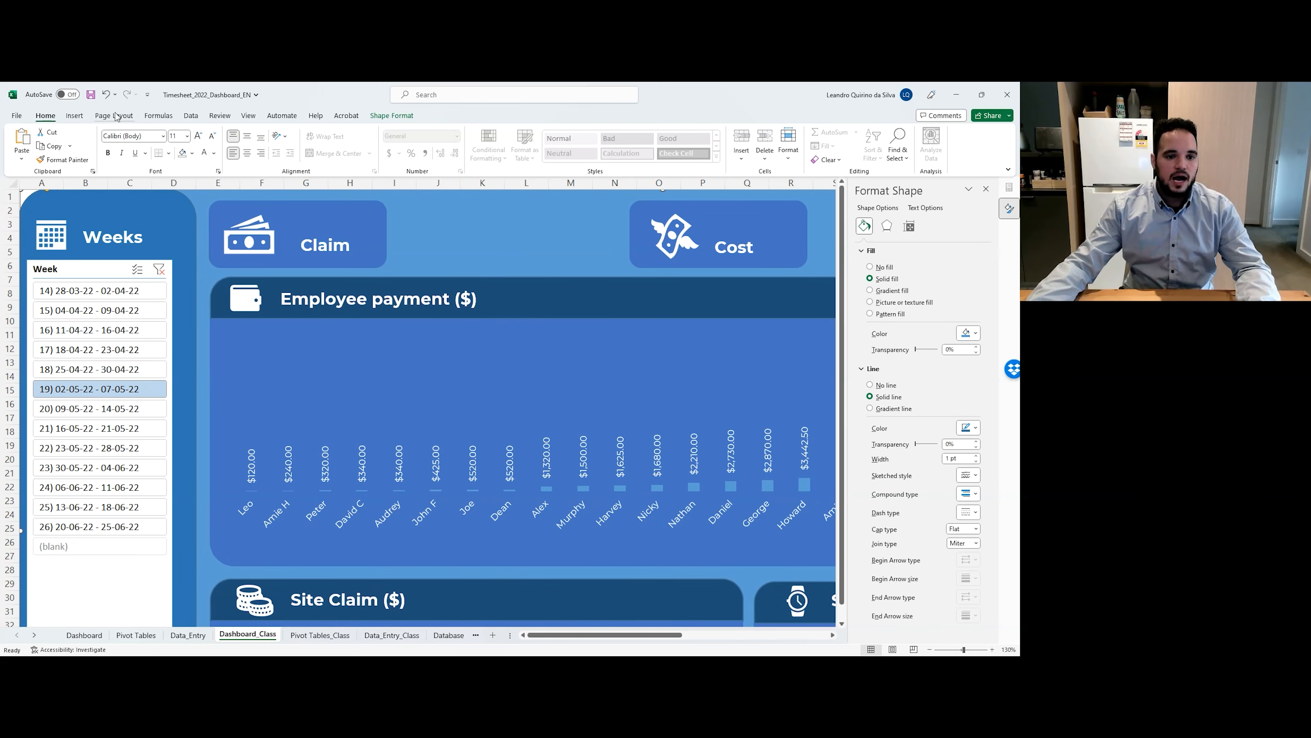
pyautogui.click(75, 117)
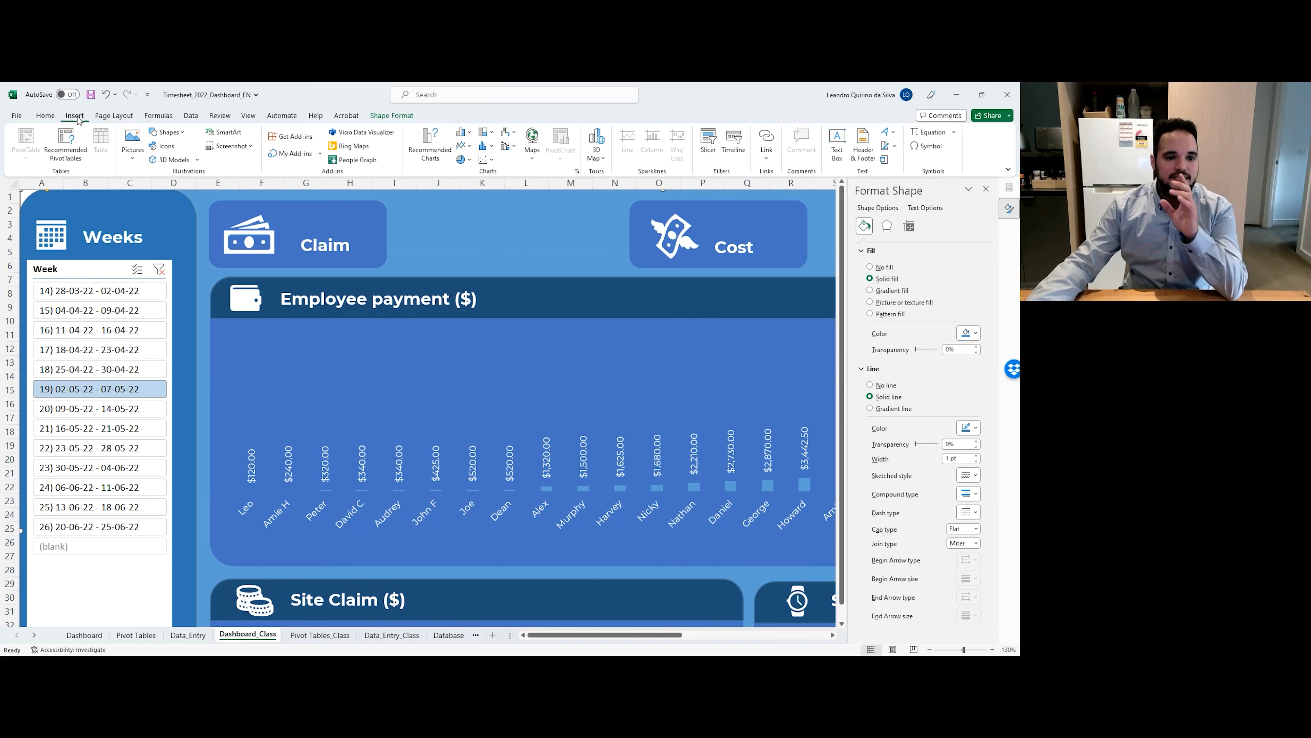
pyautogui.click(170, 133)
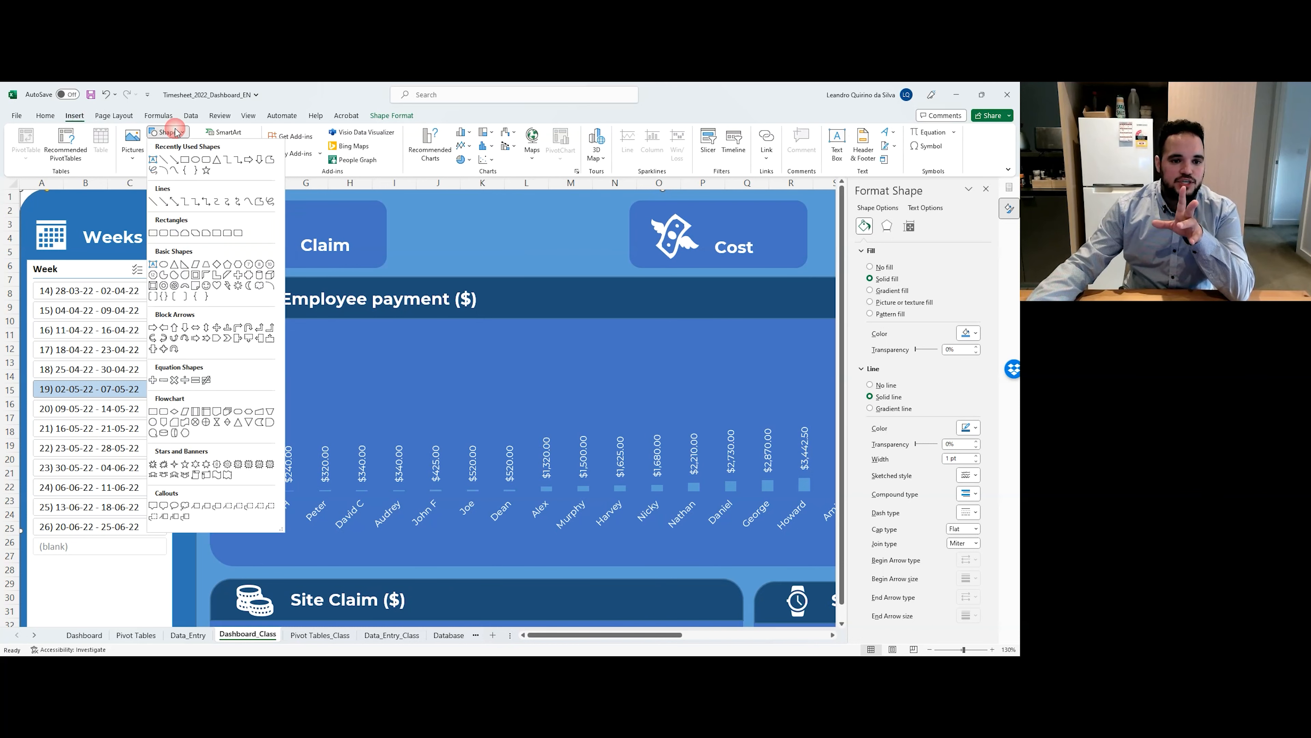
pyautogui.click(153, 160)
pyautogui.moveTo(291, 207); pyautogui.dragTo(366, 230)
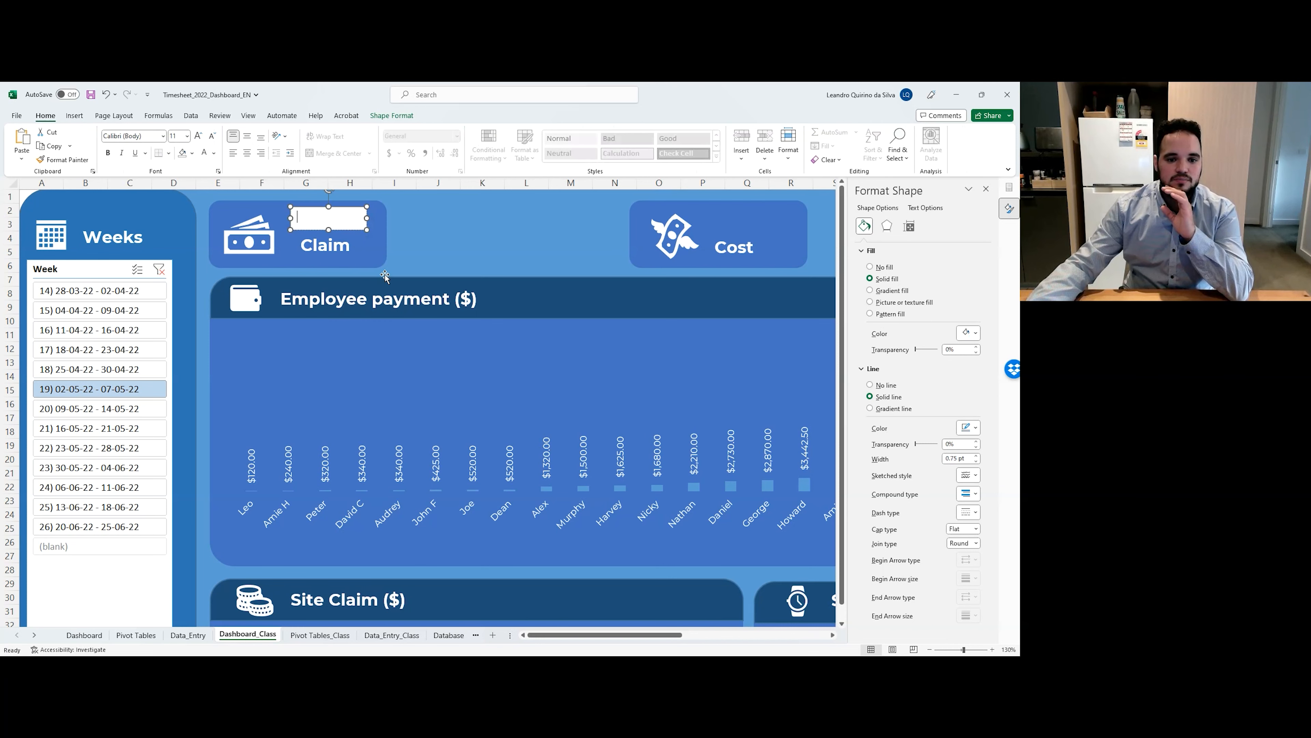
# Set the font of the empty text box on the Claim card to Montserrat, size 12.
pyautogui.click(430, 230)
pyautogui.click(368, 228)
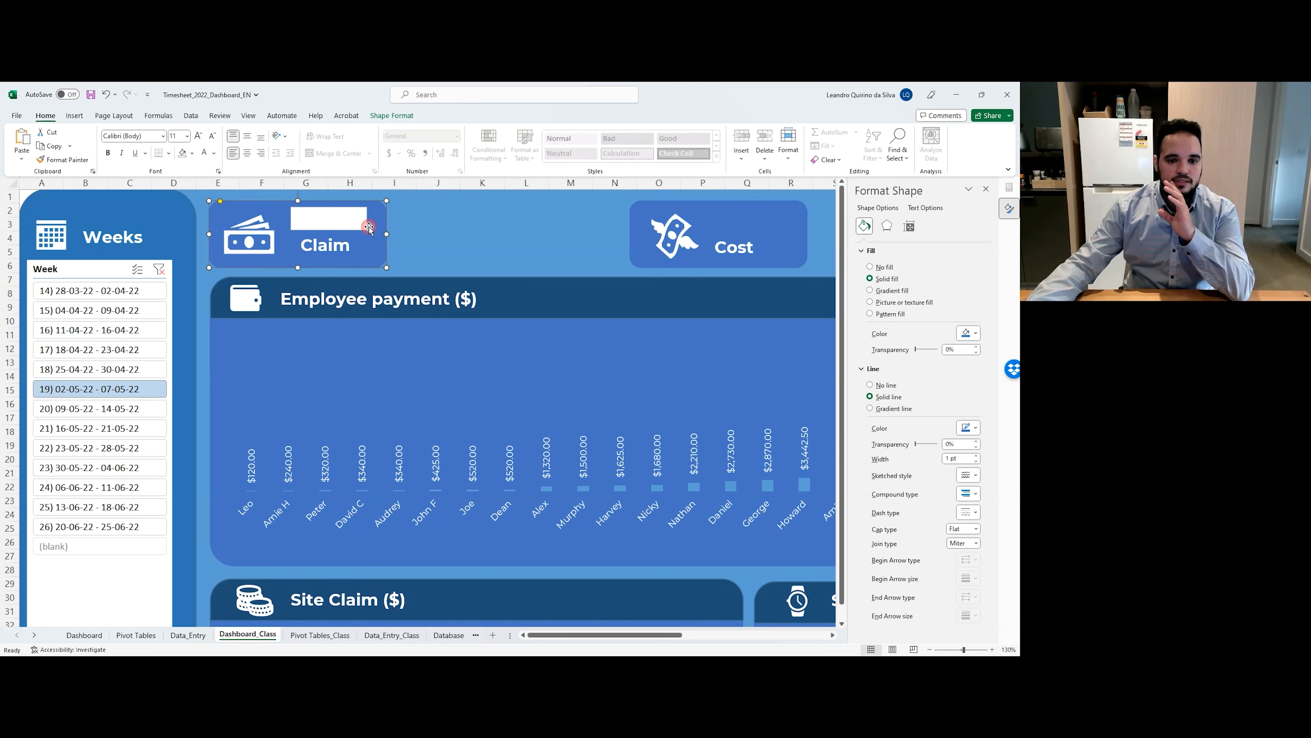
pyautogui.click(359, 226)
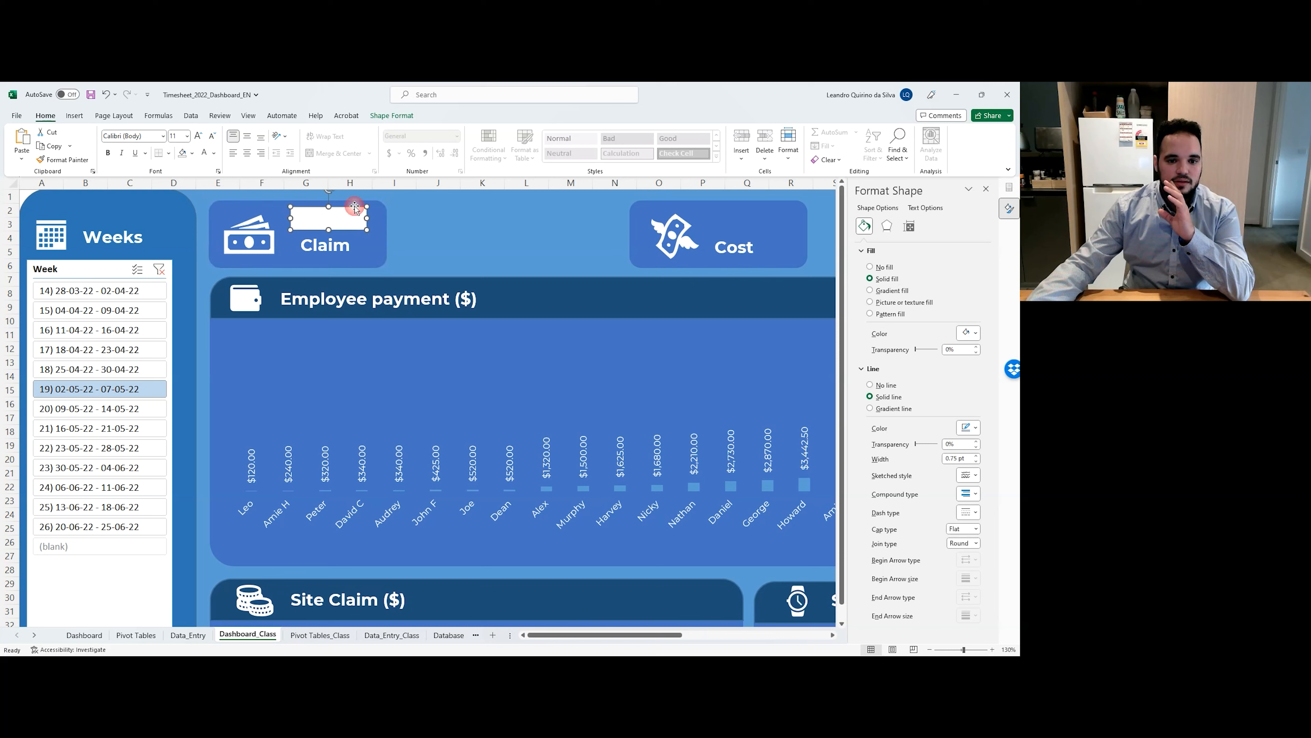
pyautogui.click(153, 140)
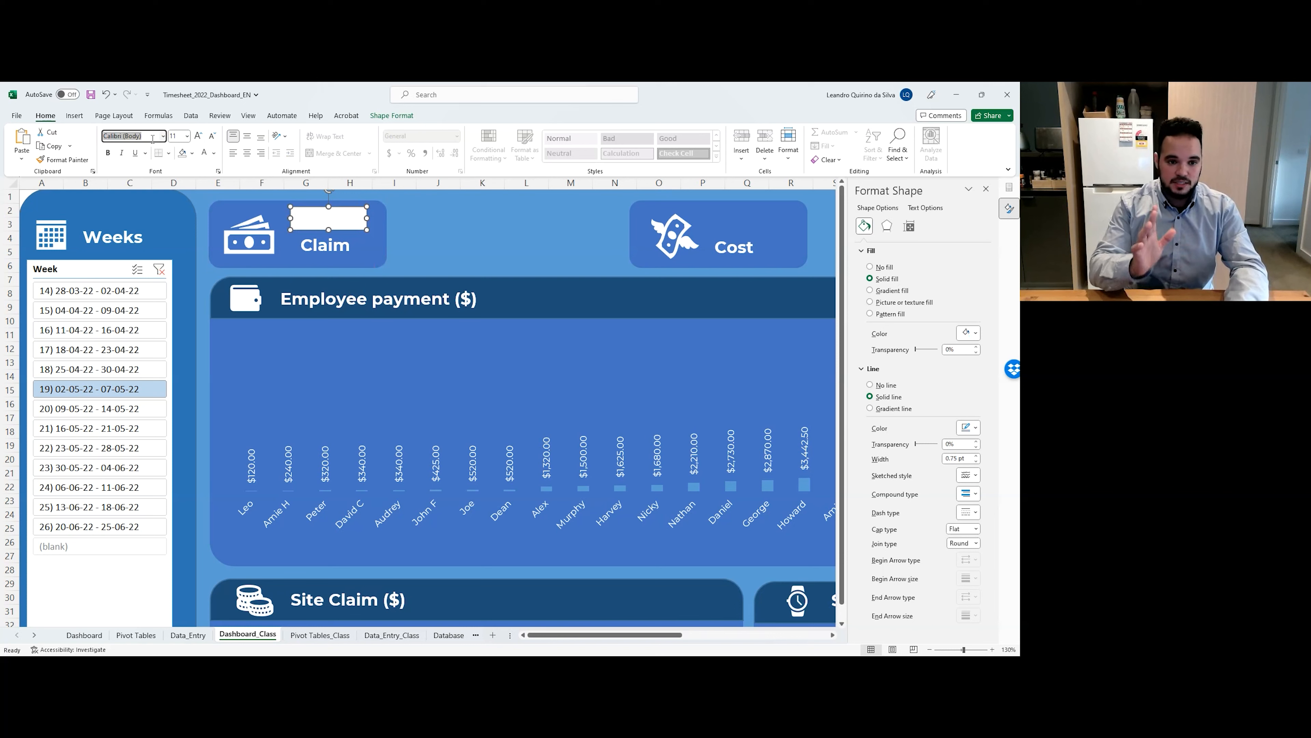
pyautogui.write('Mont')
pyautogui.press('Return')
pyautogui.click(181, 136)
pyautogui.write('12')
pyautogui.press('Return')
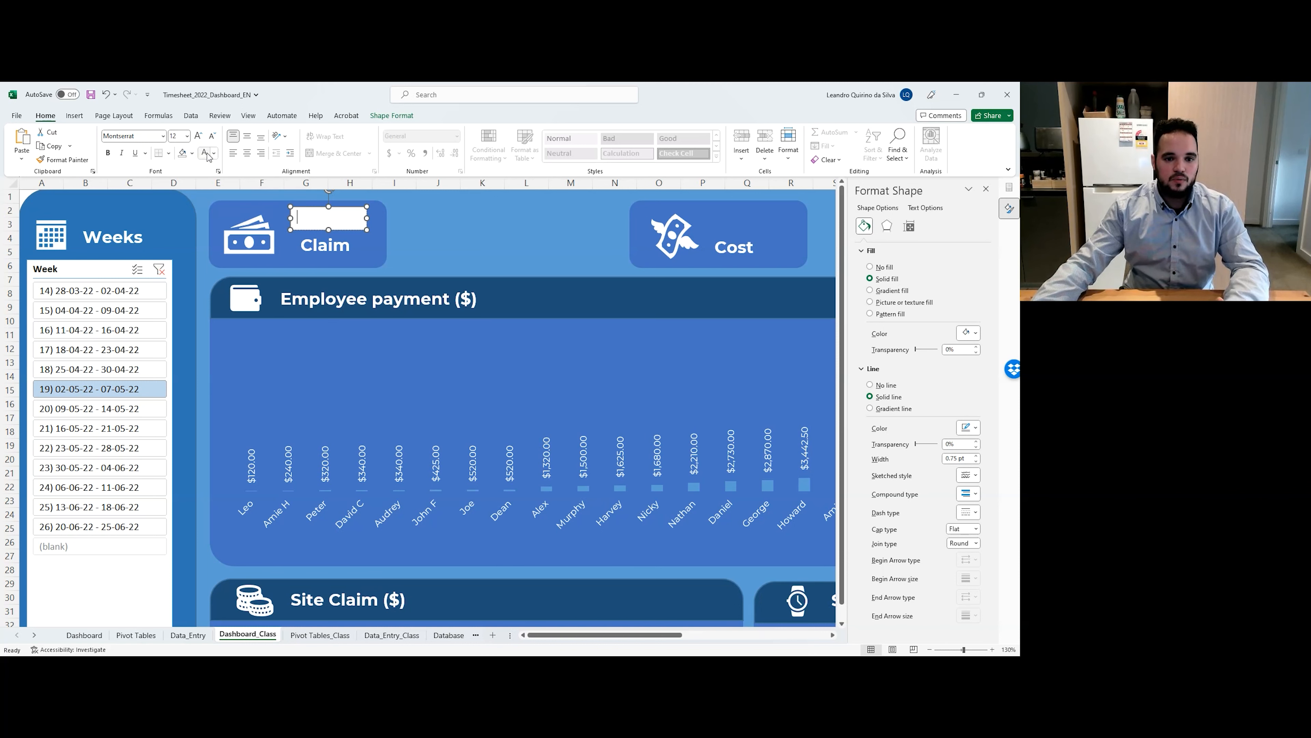
# Remove the fill and the outline from the text box on the Claim card.
pyautogui.click(382, 118)
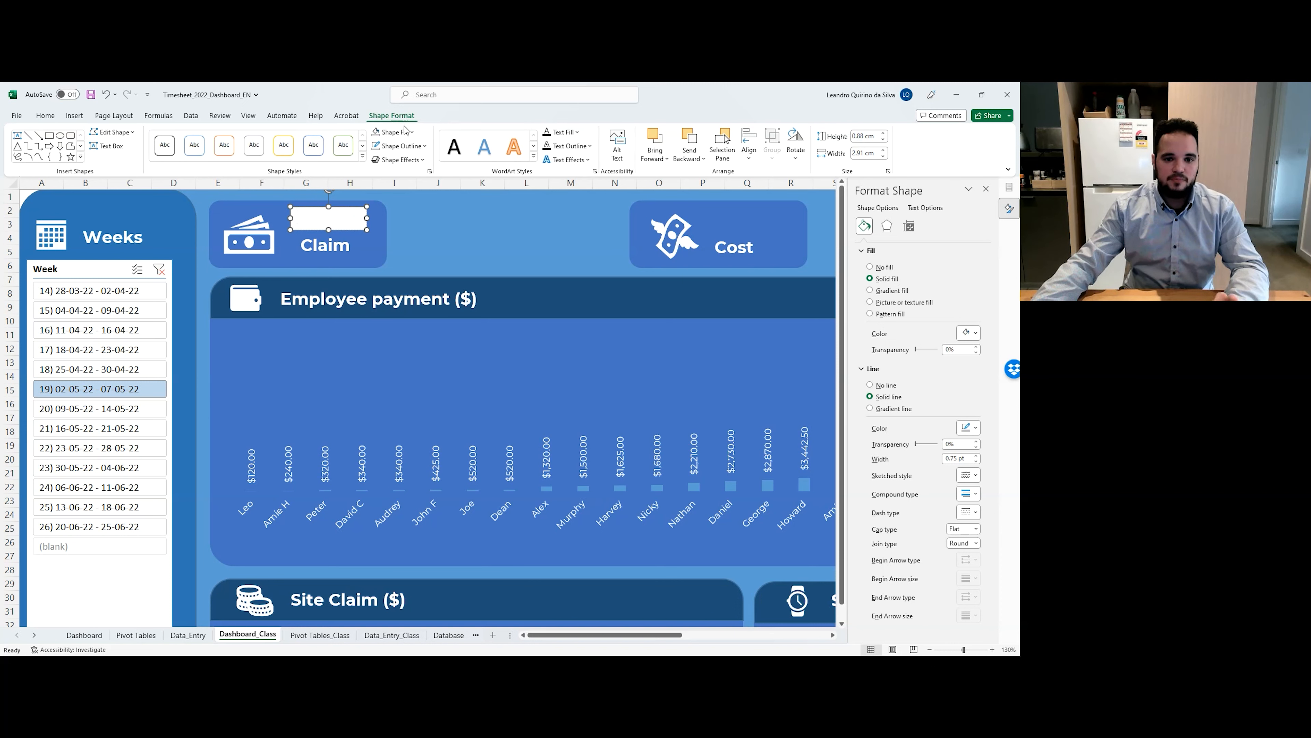
pyautogui.click(407, 132)
pyautogui.click(398, 295)
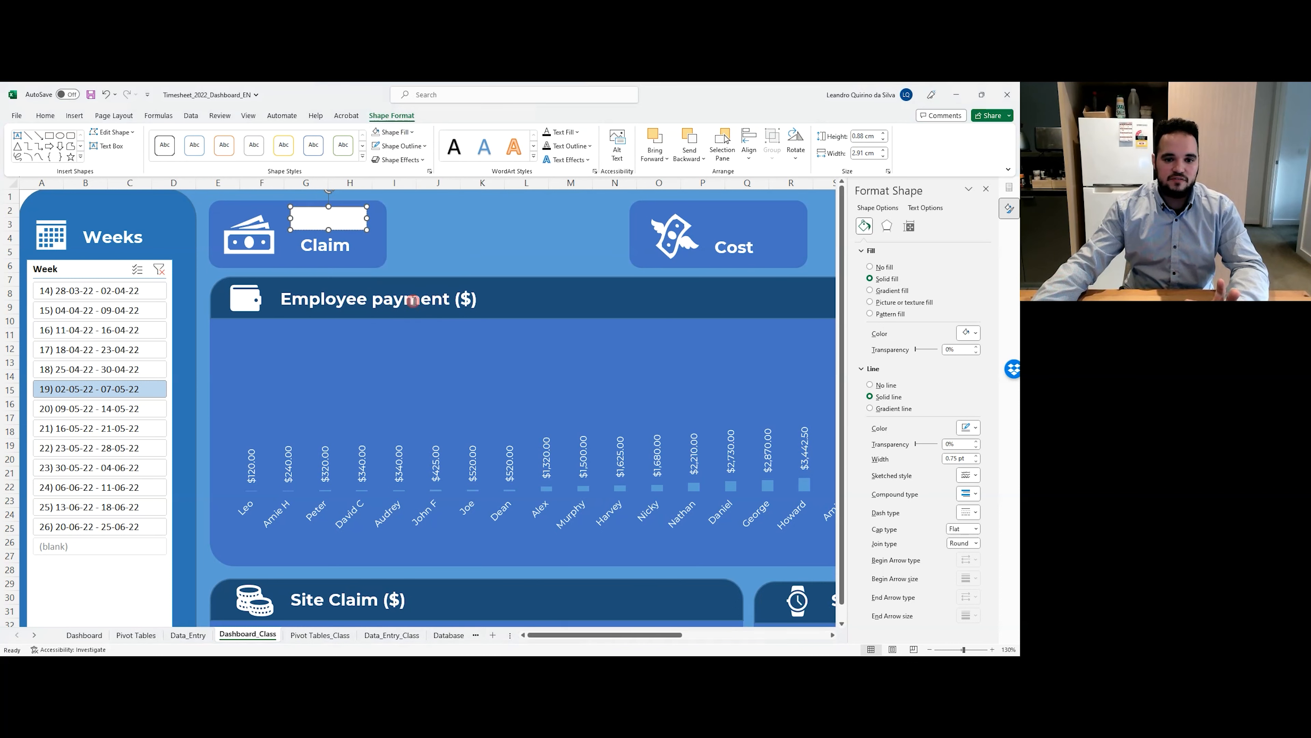
pyautogui.click(413, 133)
pyautogui.click(414, 132)
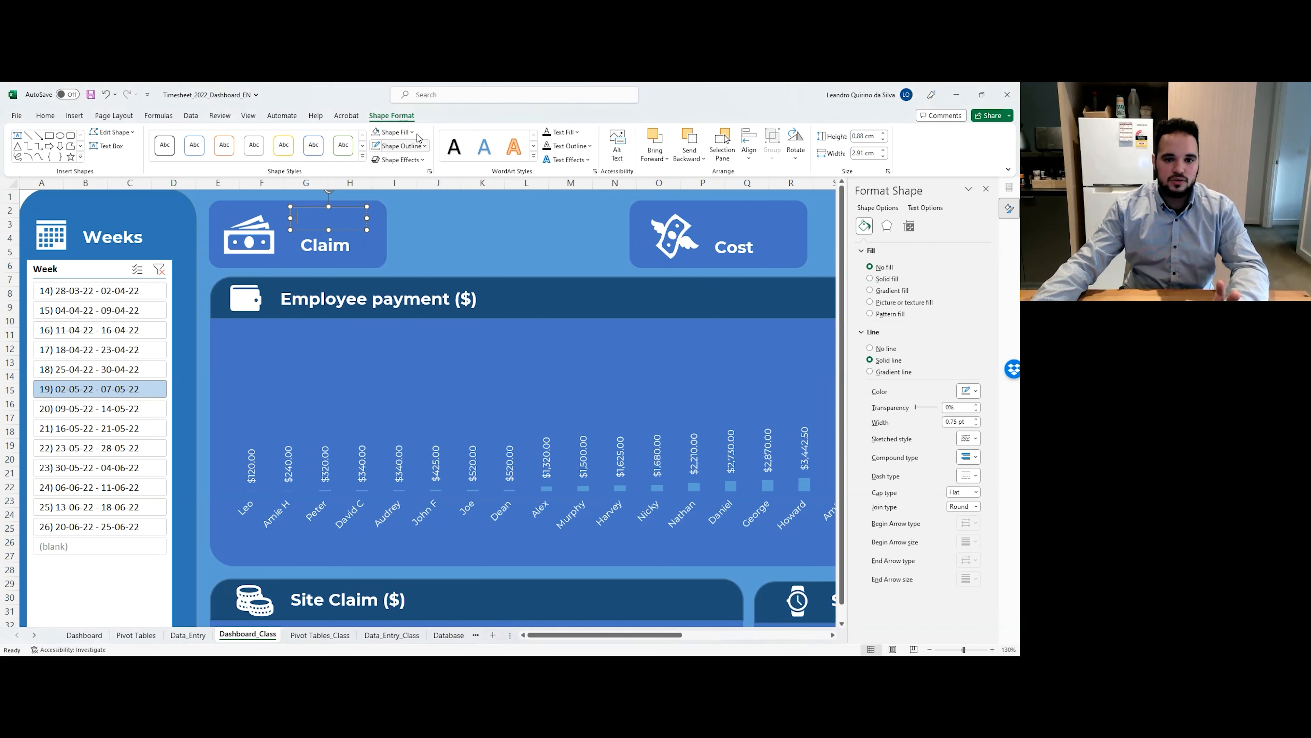
pyautogui.click(424, 146)
pyautogui.click(429, 307)
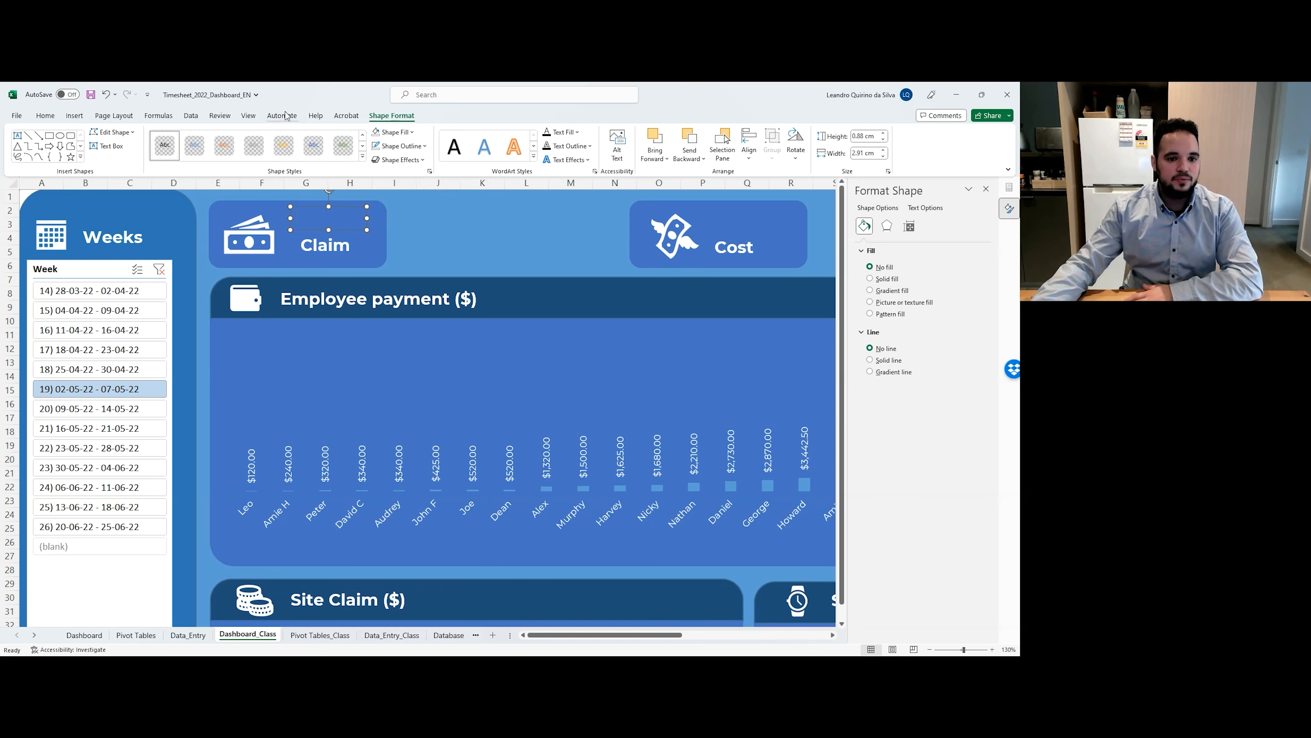
# Show the formula bar, keeping the Claim card's value text box selected.
pyautogui.click(248, 117)
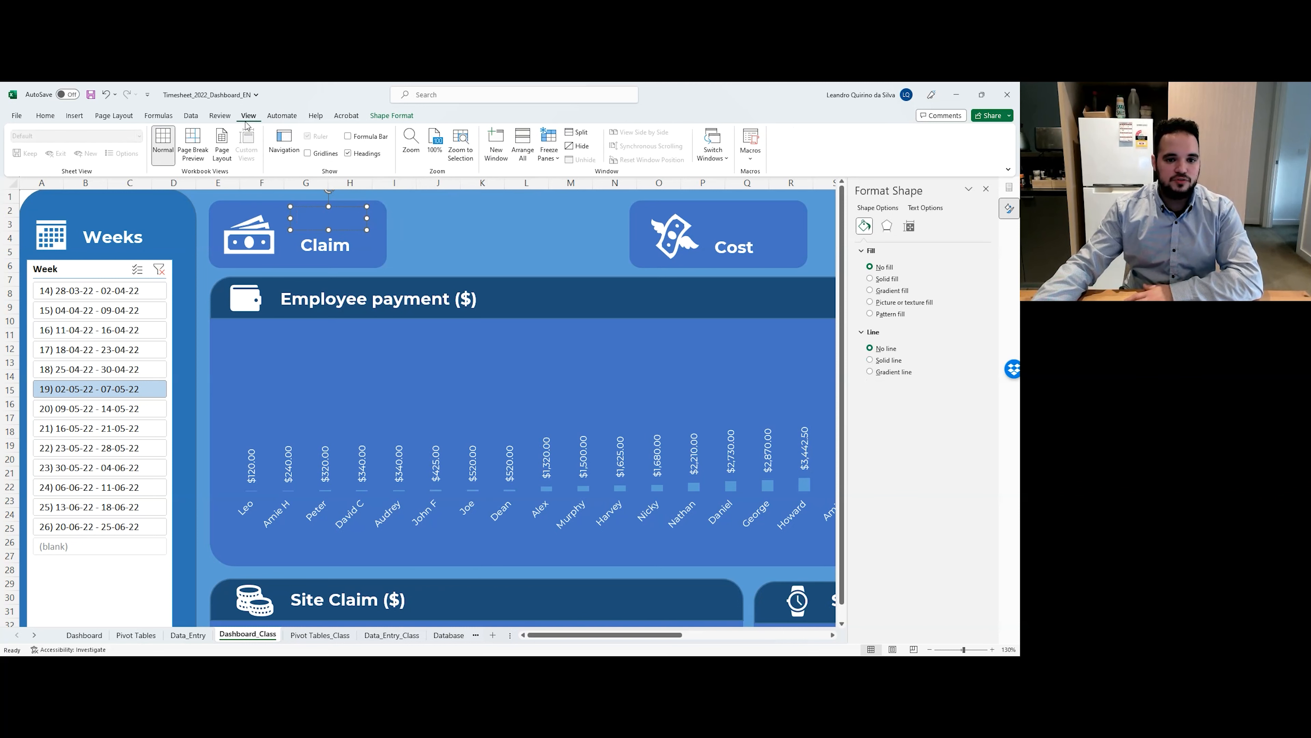
pyautogui.click(348, 136)
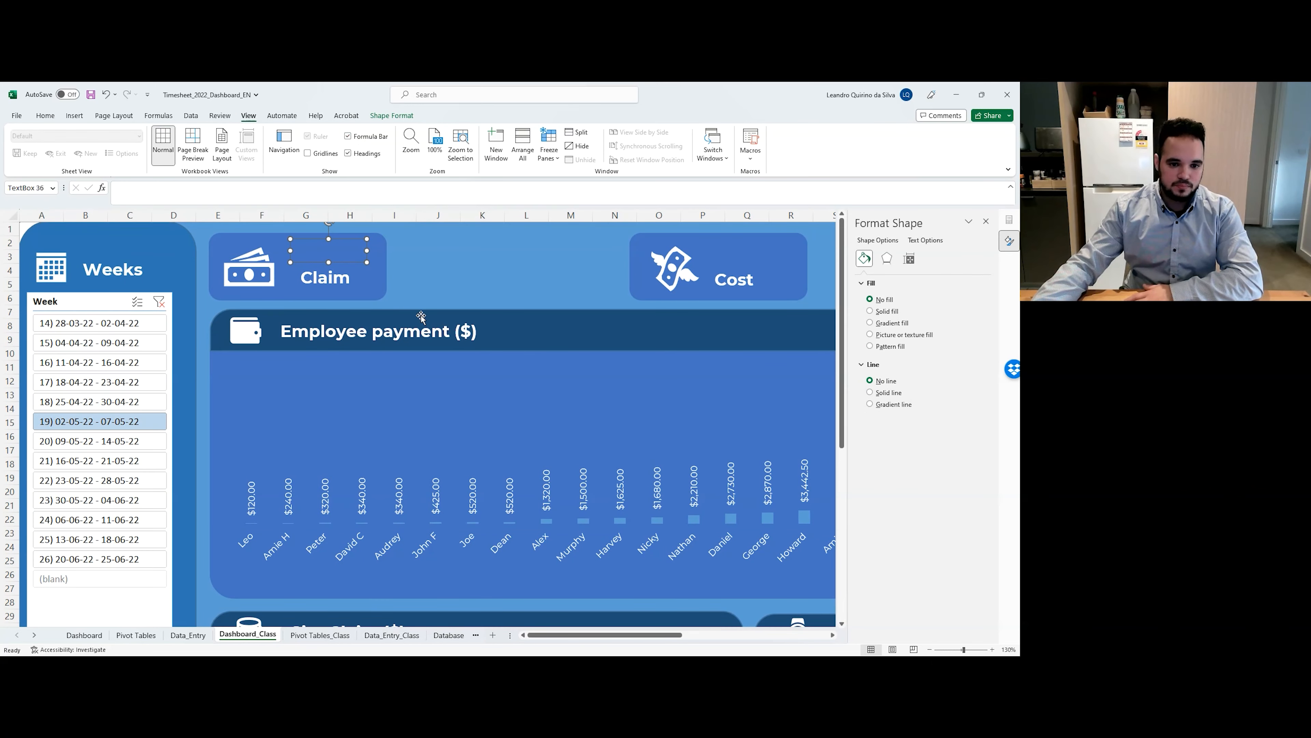
pyautogui.click(351, 246)
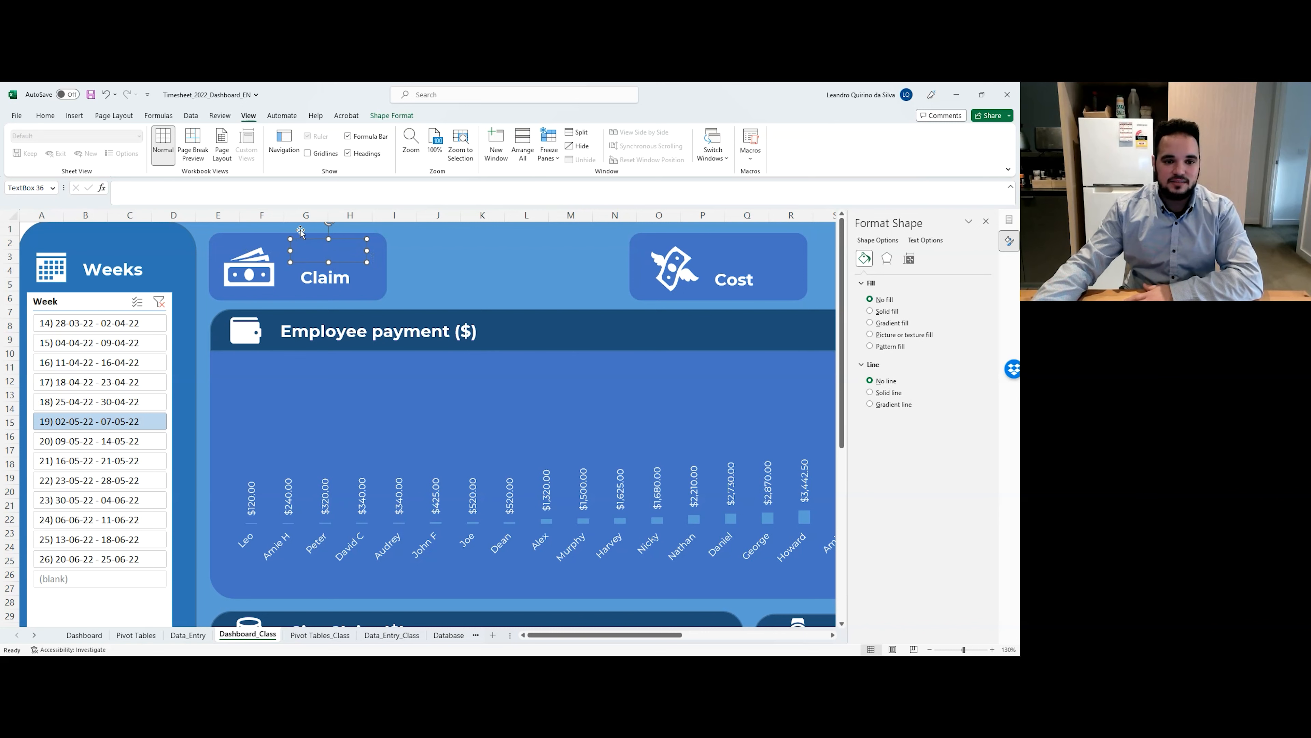
pyautogui.click(74, 115)
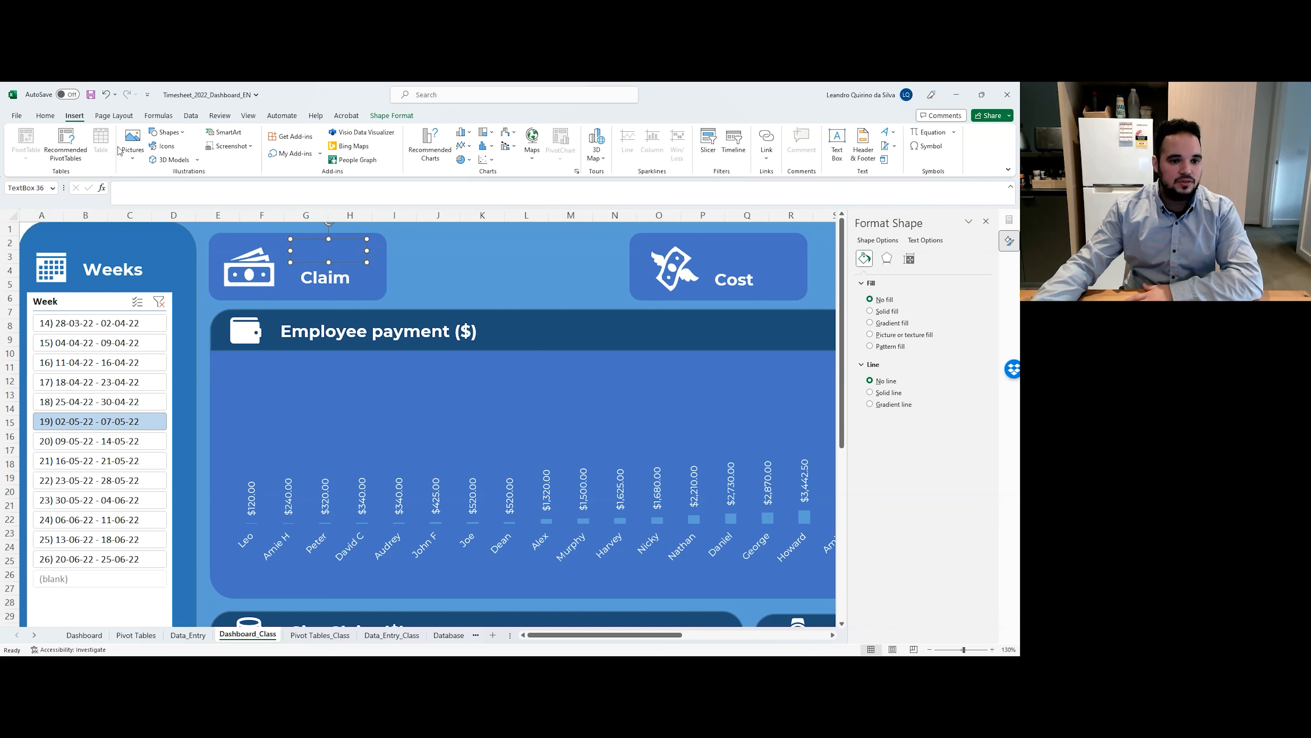
pyautogui.click(159, 135)
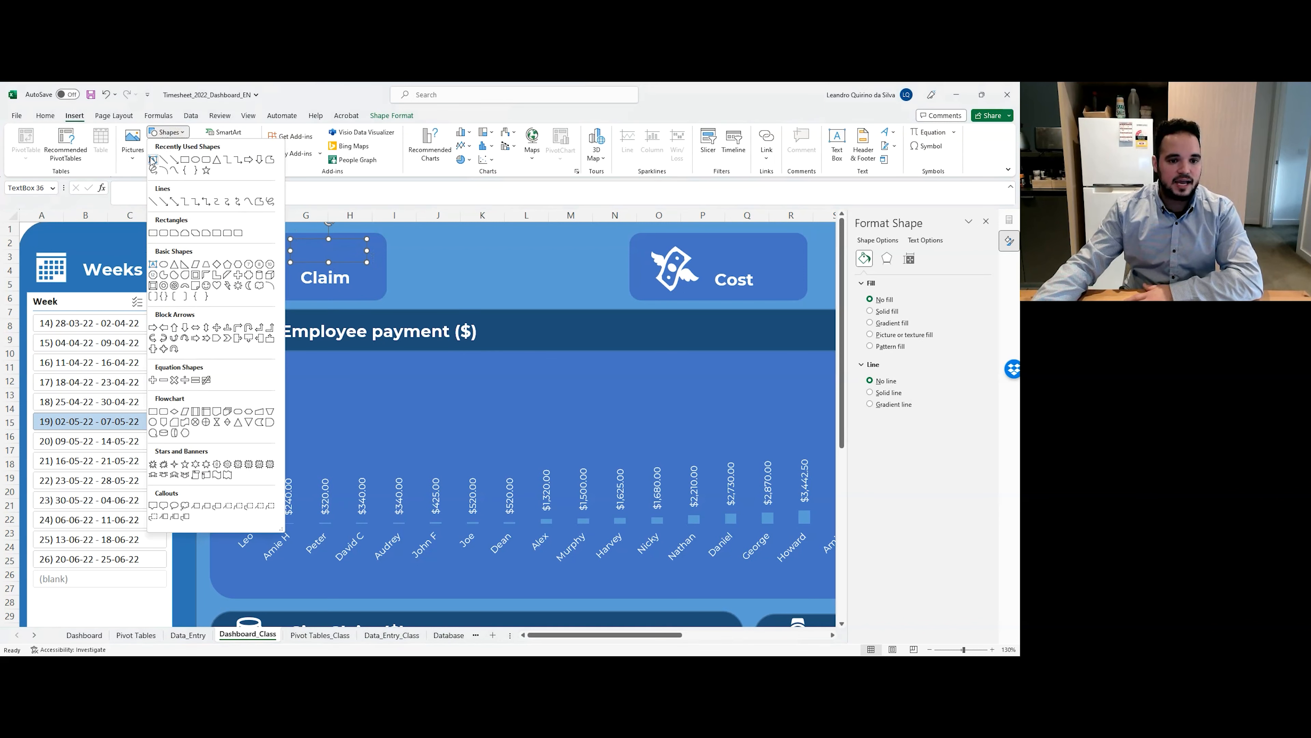
pyautogui.click(346, 242)
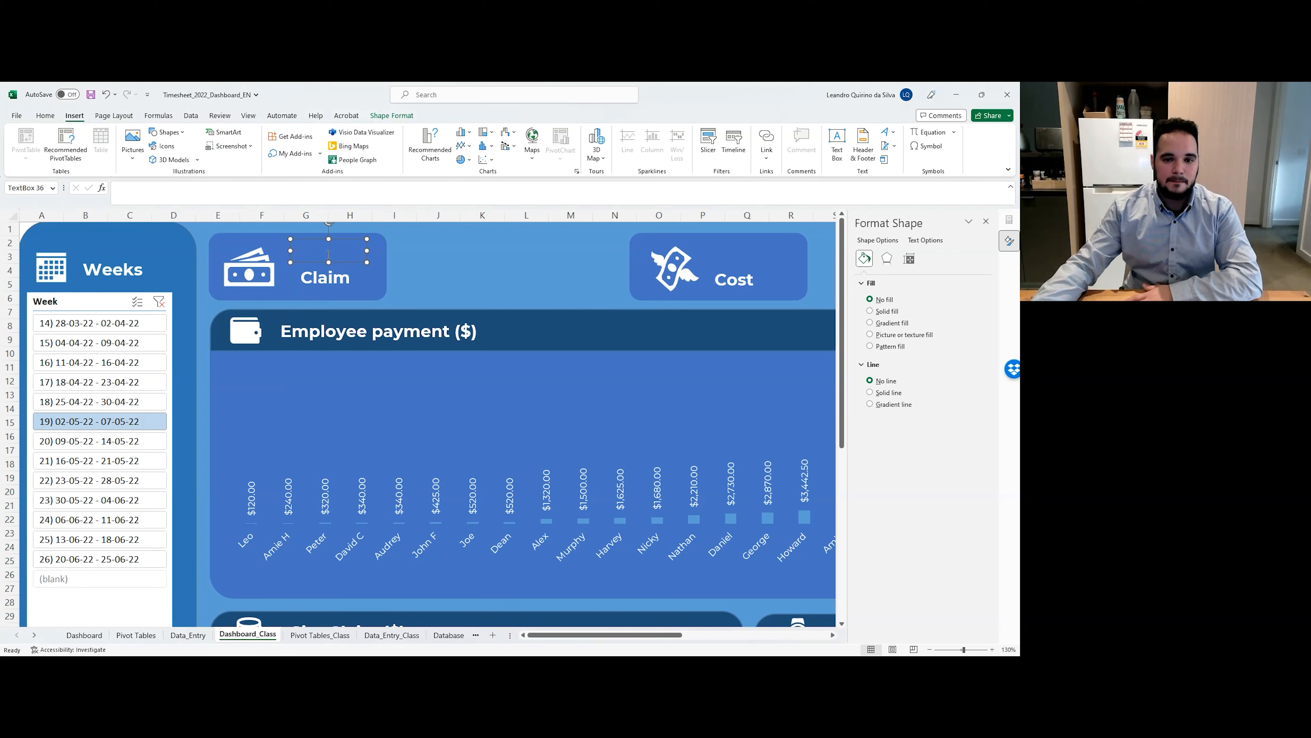
# Try to link the Claim text box to the Site Claim grand total by picking its cell on Pivot Tables_Class, and clear the resulting formula.
pyautogui.click(287, 199)
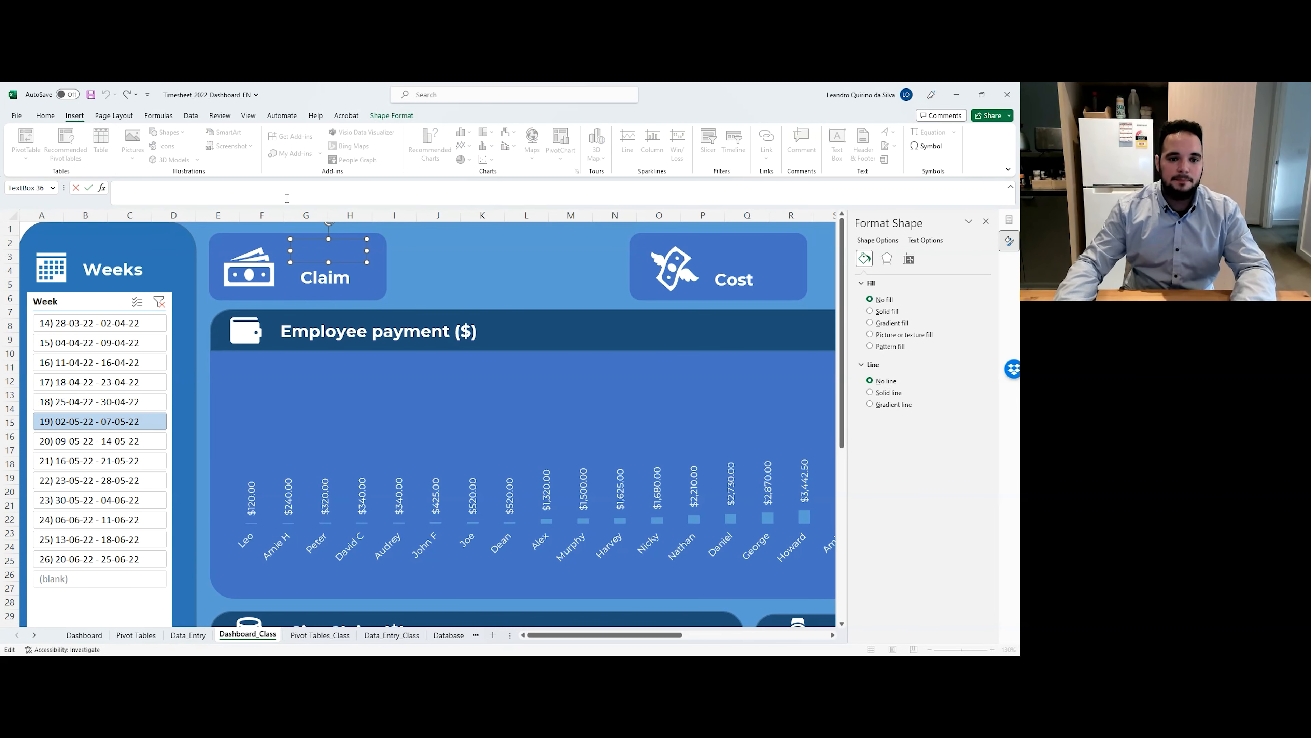
pyautogui.click(248, 117)
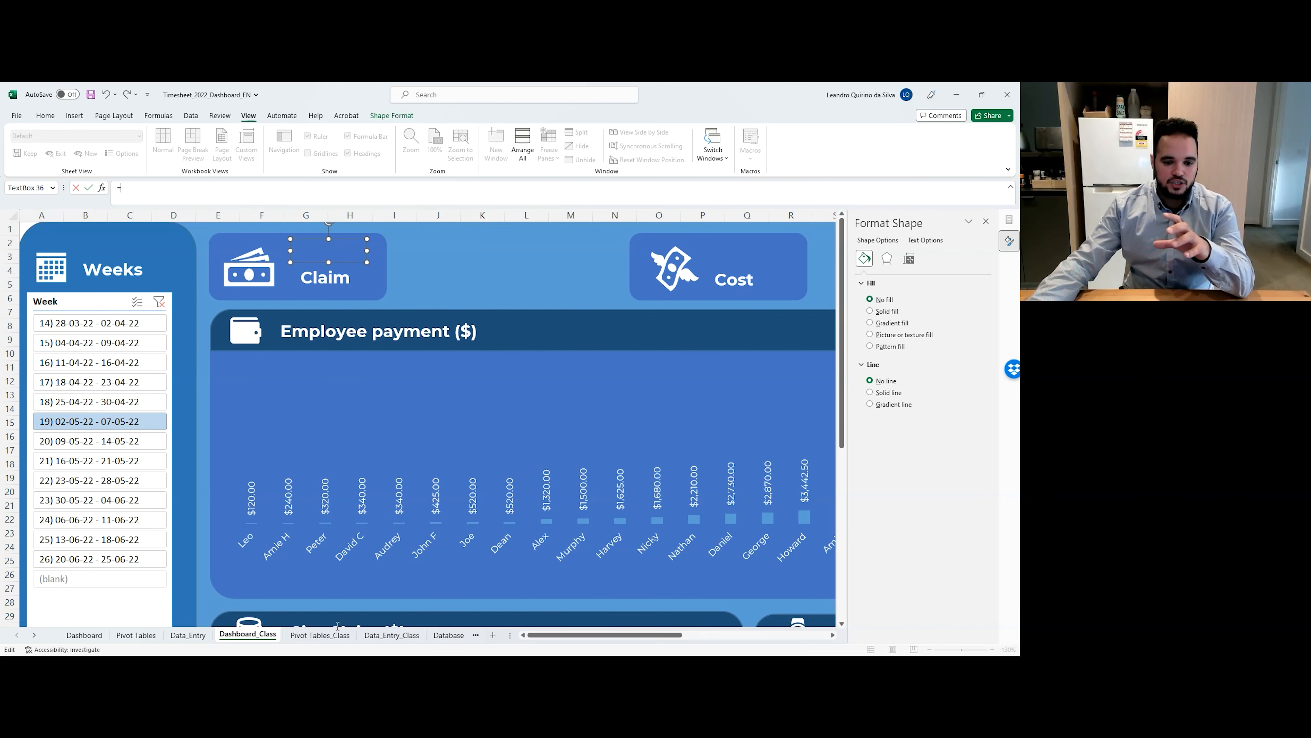
pyautogui.click(336, 636)
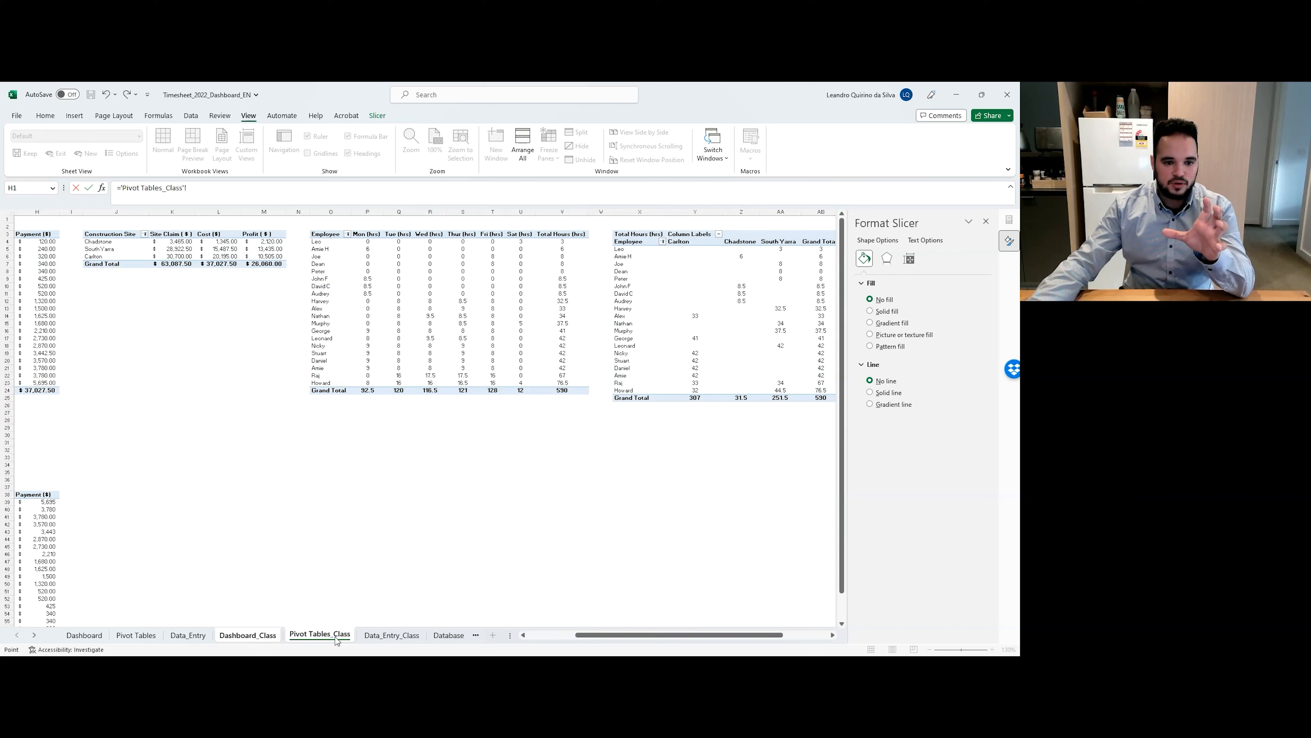
pyautogui.click(244, 637)
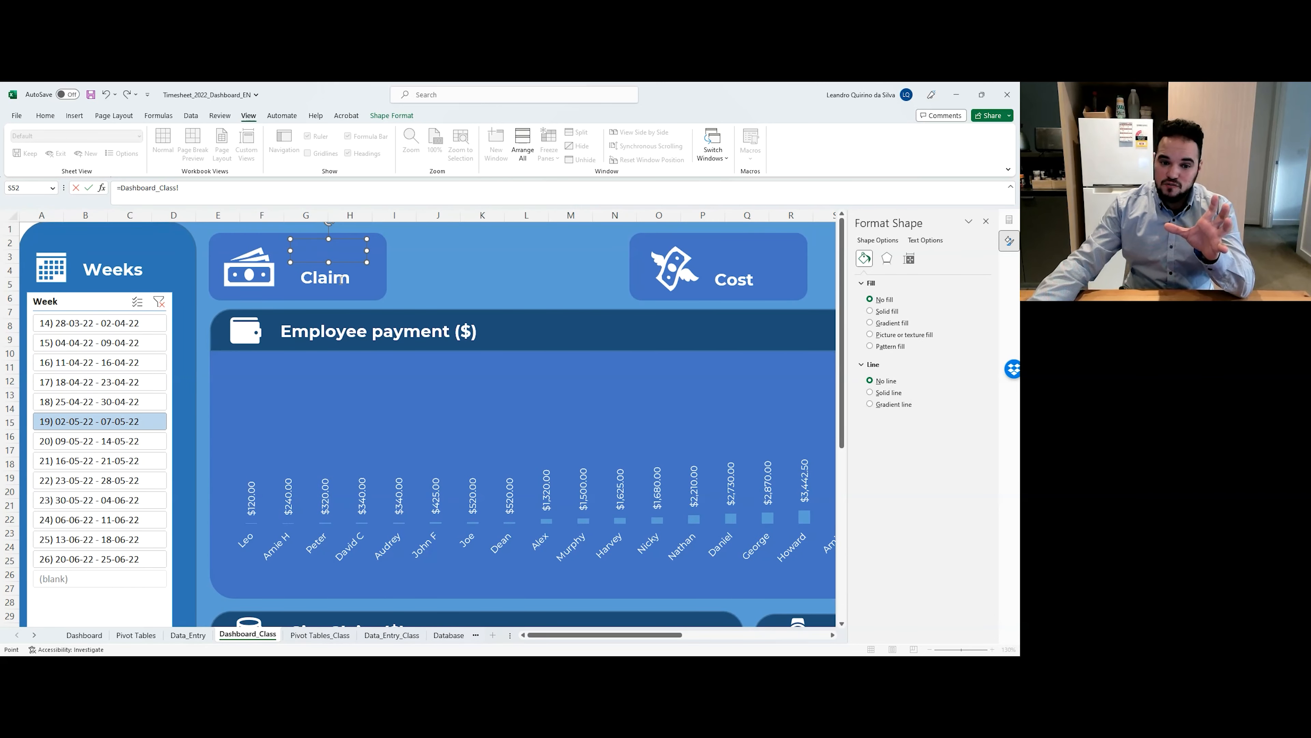
pyautogui.click(322, 637)
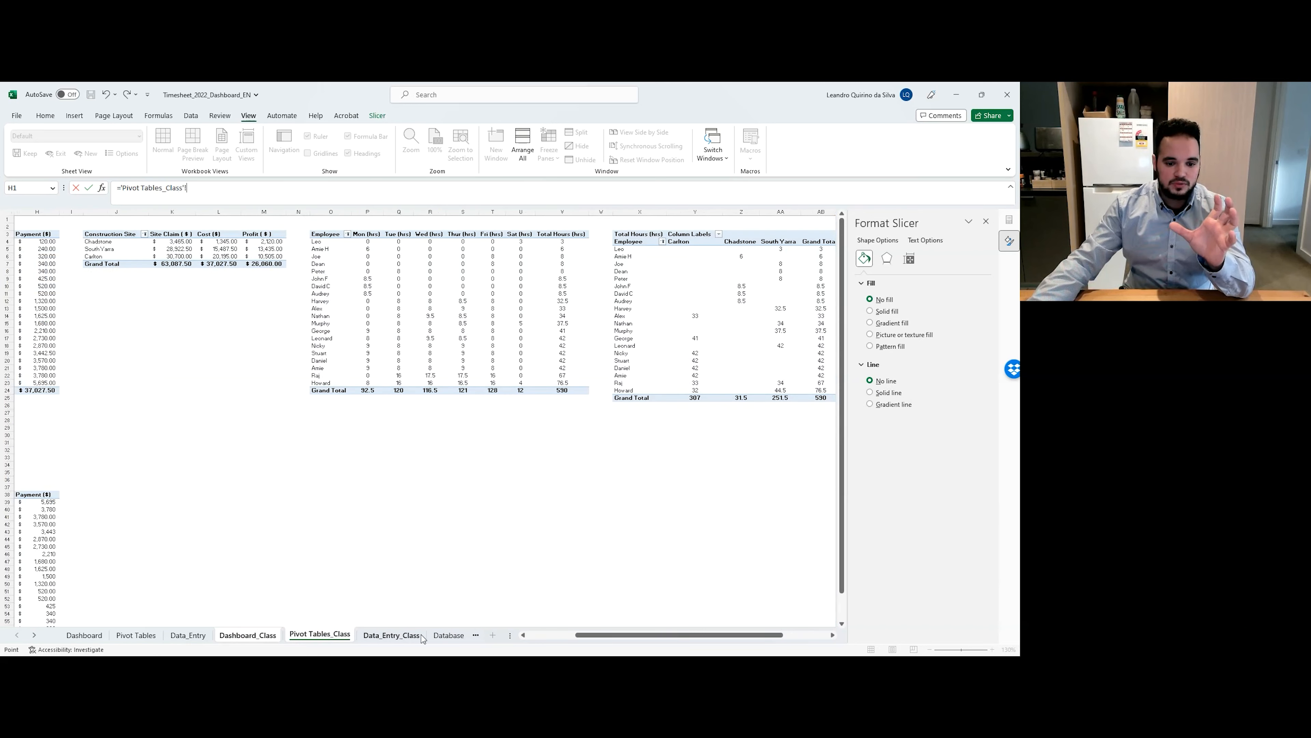
pyautogui.moveTo(577, 636); pyautogui.dragTo(537, 640)
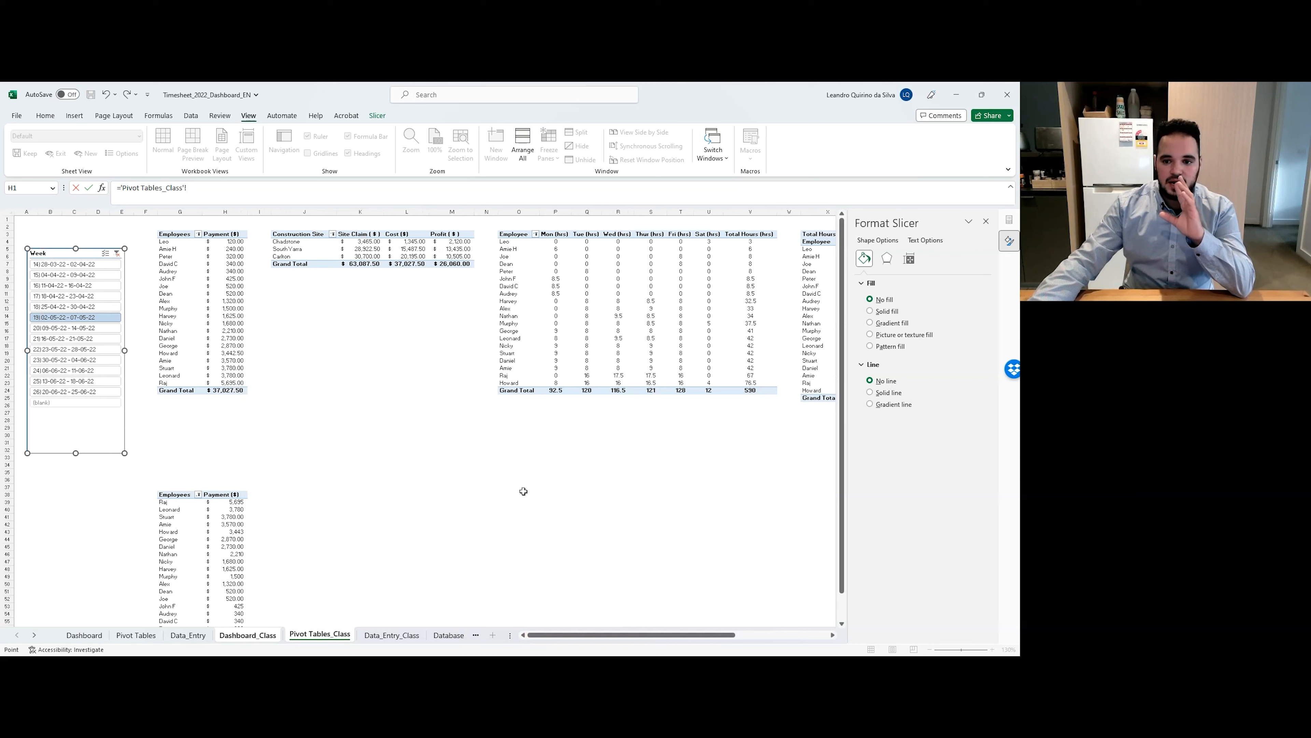
pyautogui.click(104, 281)
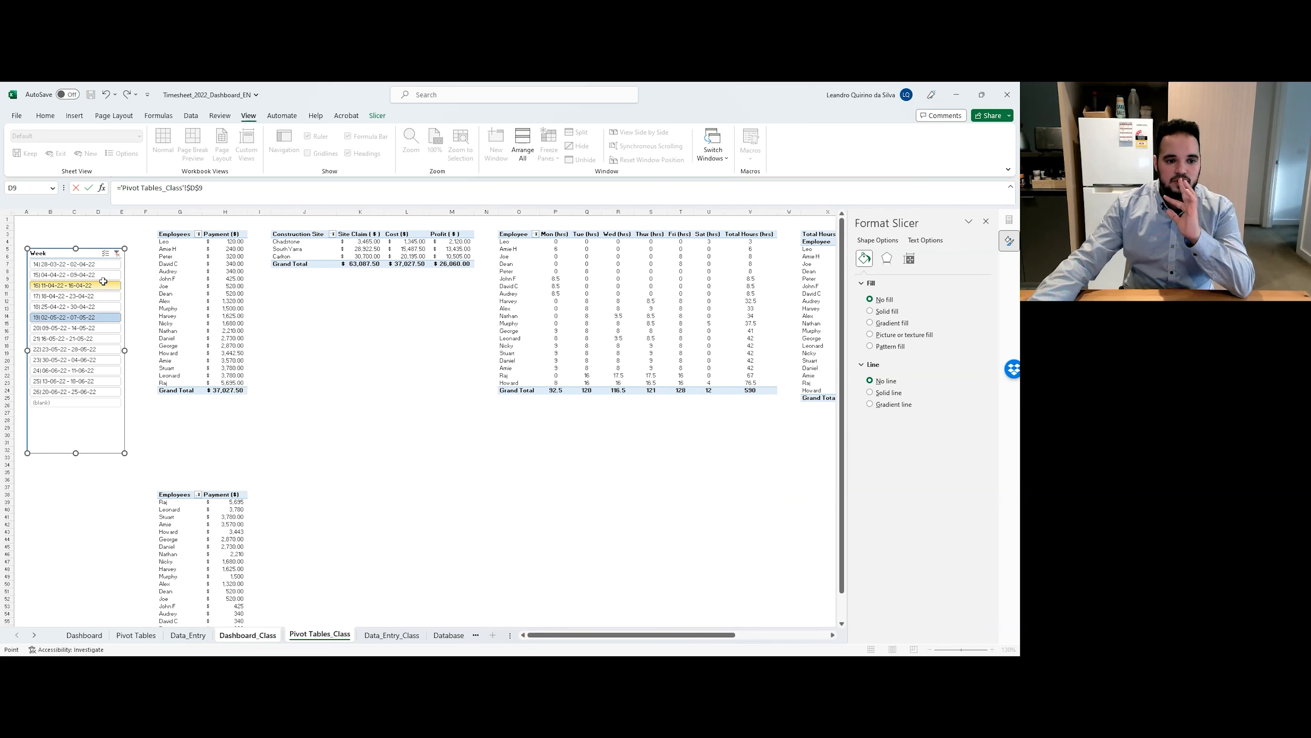
pyautogui.click(104, 272)
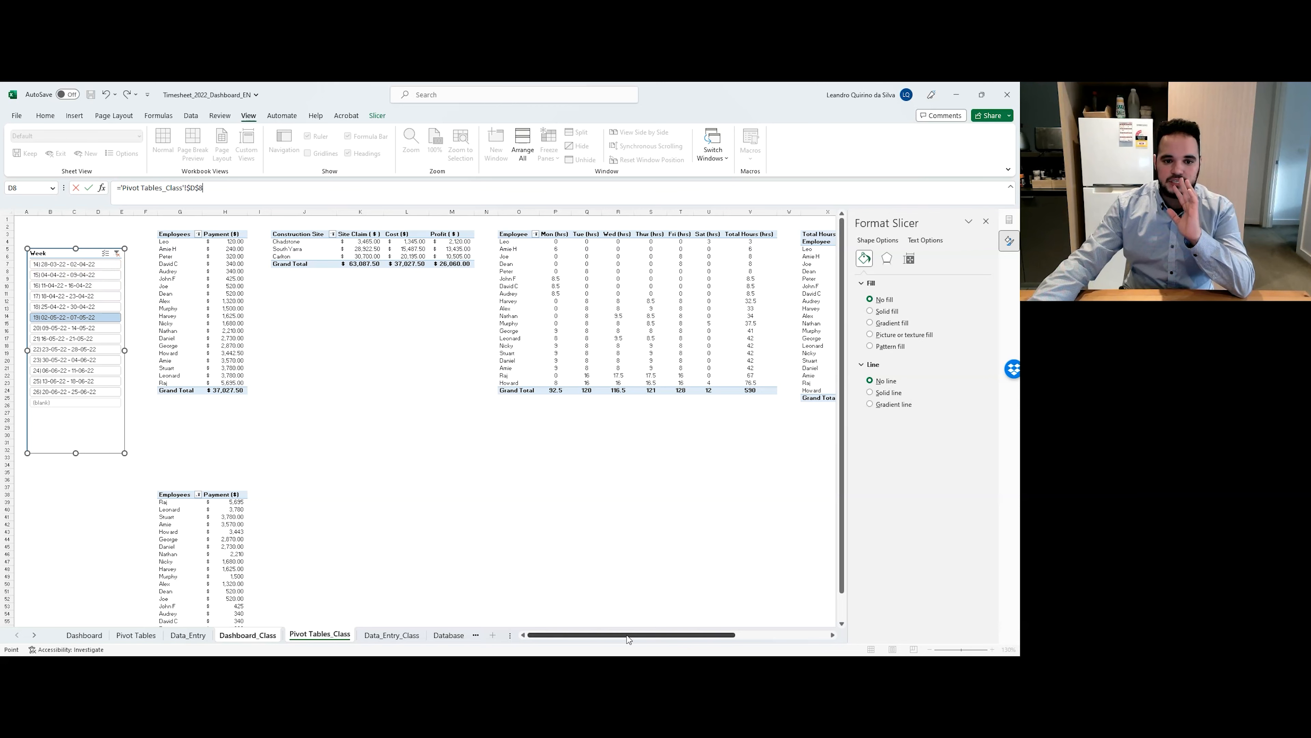
pyautogui.moveTo(616, 637)
pyautogui.mouseDown()
pyautogui.moveTo(723, 627)
pyautogui.moveTo(599, 625)
pyautogui.mouseUp()
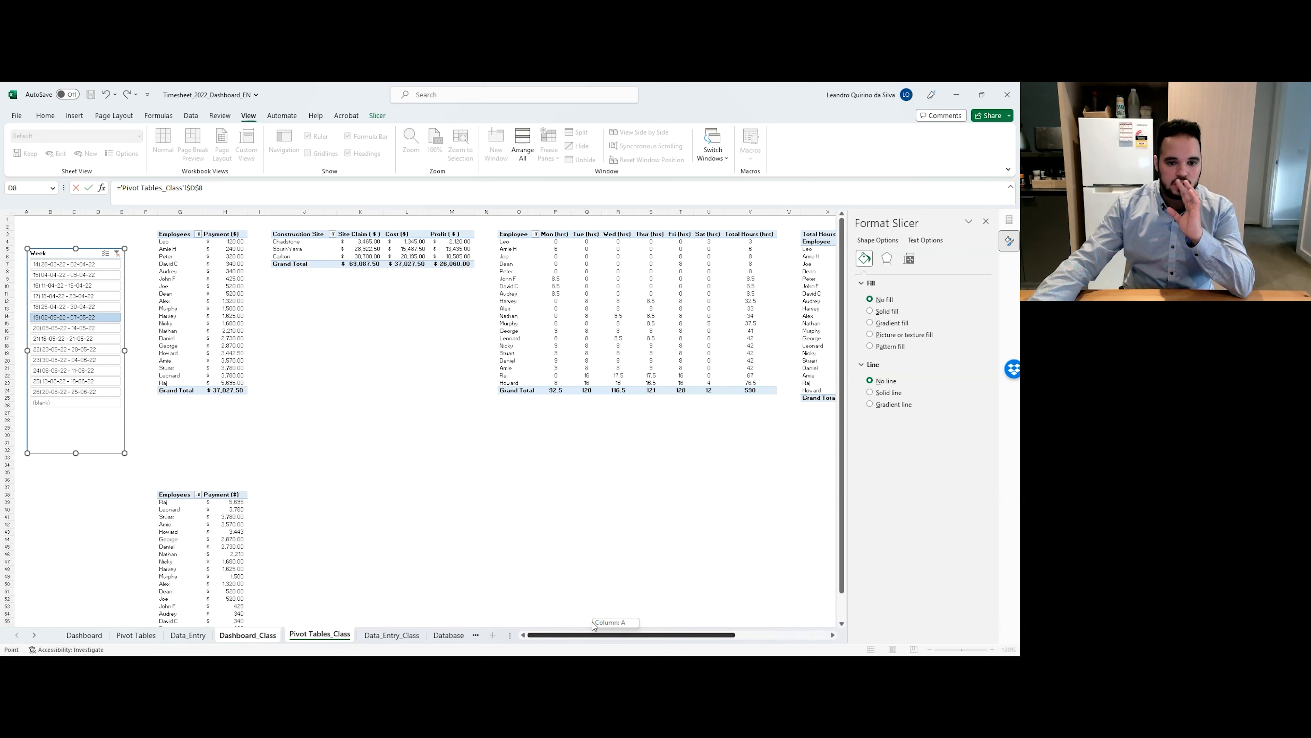
pyautogui.click(371, 265)
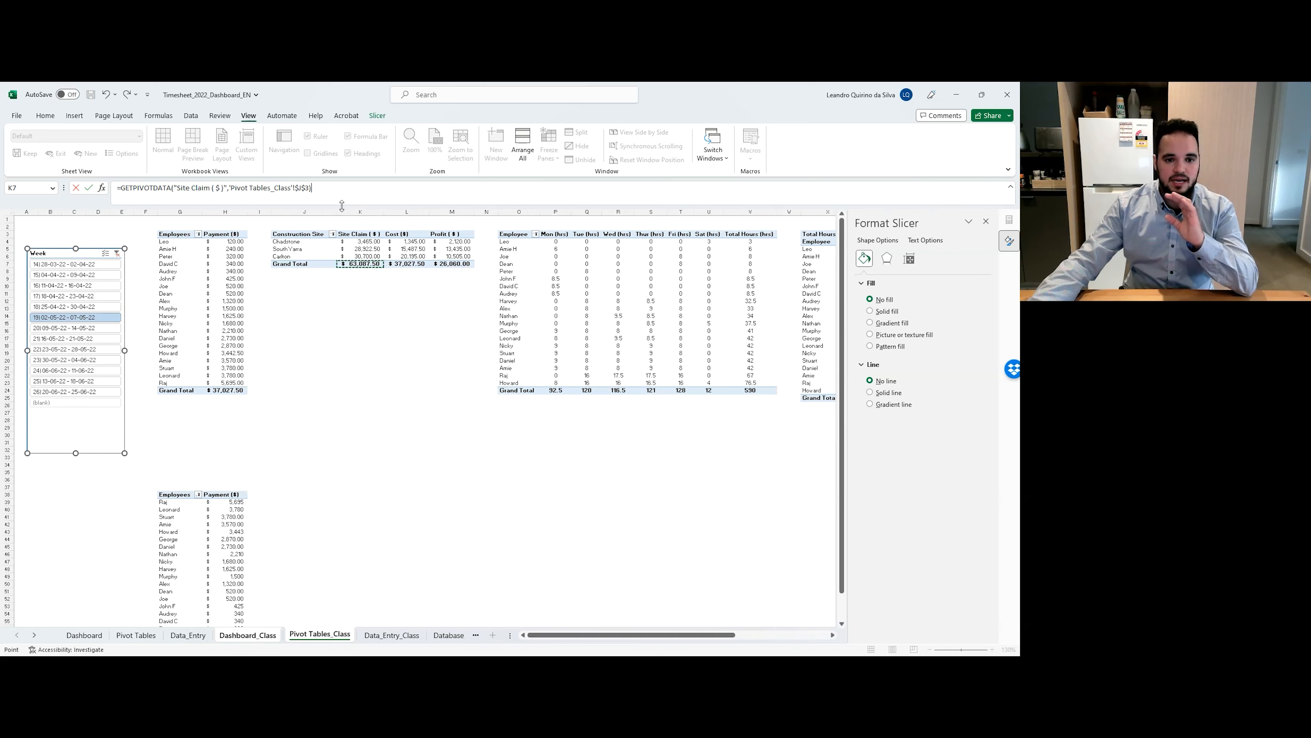
pyautogui.moveTo(339, 197); pyautogui.dragTo(123, 200)
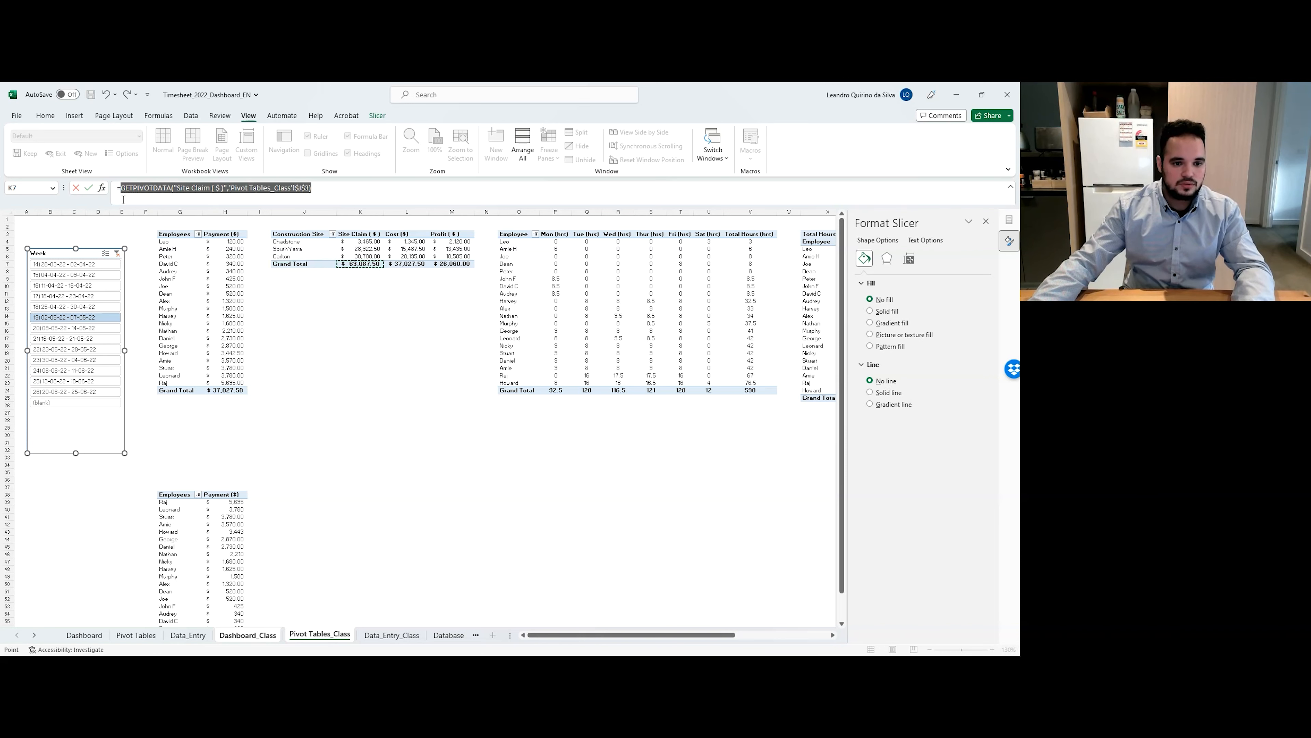
pyautogui.press('BackSpace')
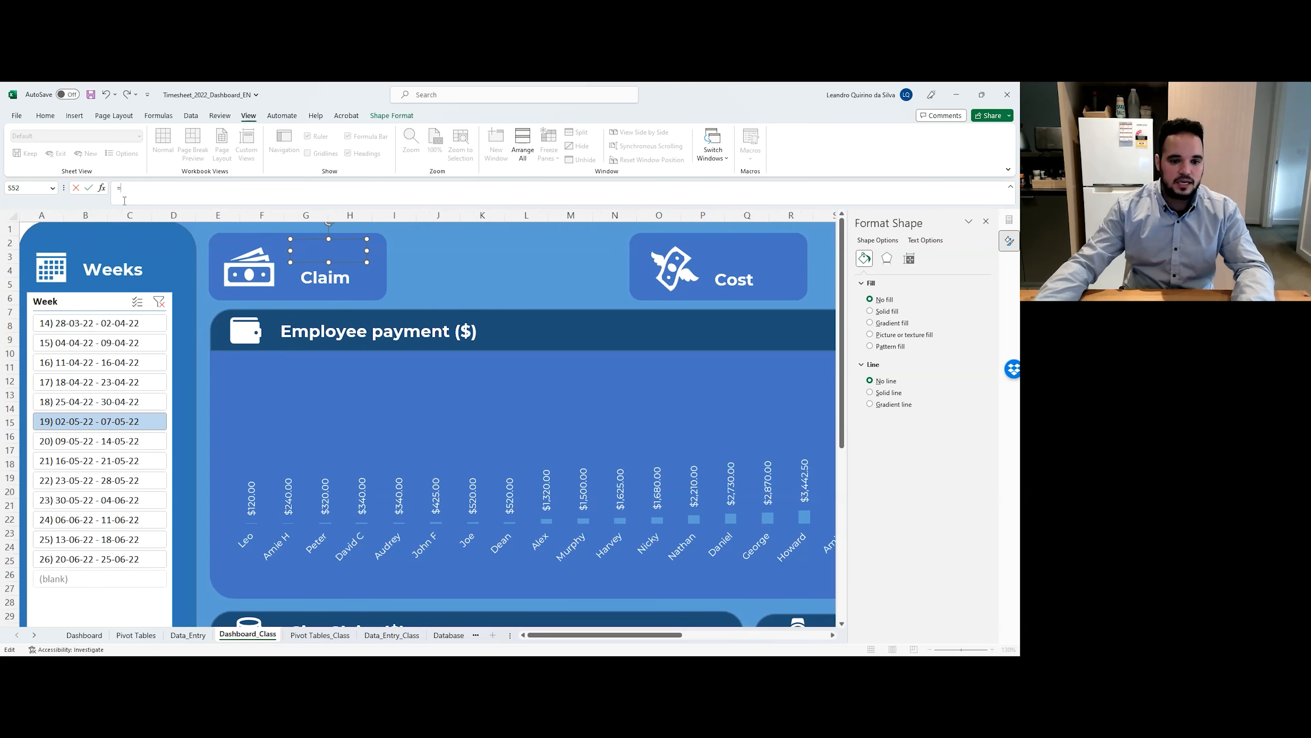
# Link the Claim text box to the Pivot Tables_Class sheet with a direct reference to cell K7.
pyautogui.click(323, 635)
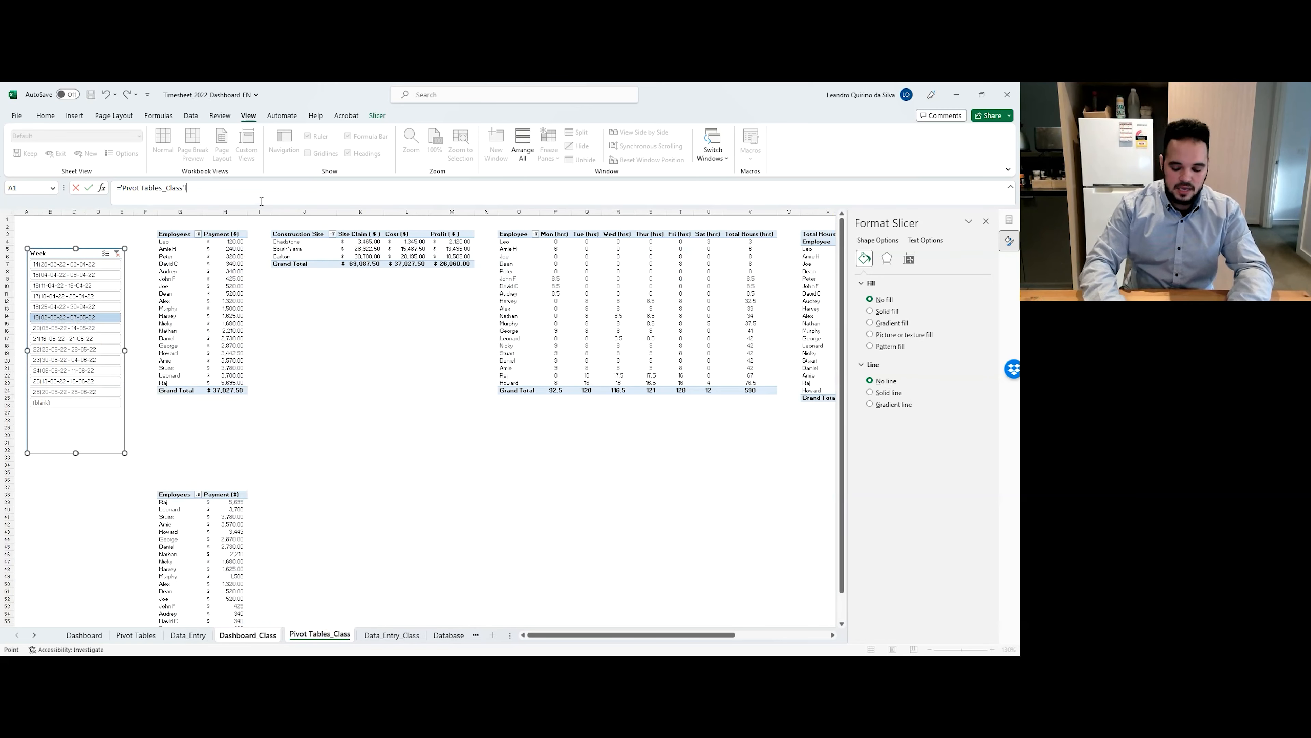
pyautogui.write('k7')
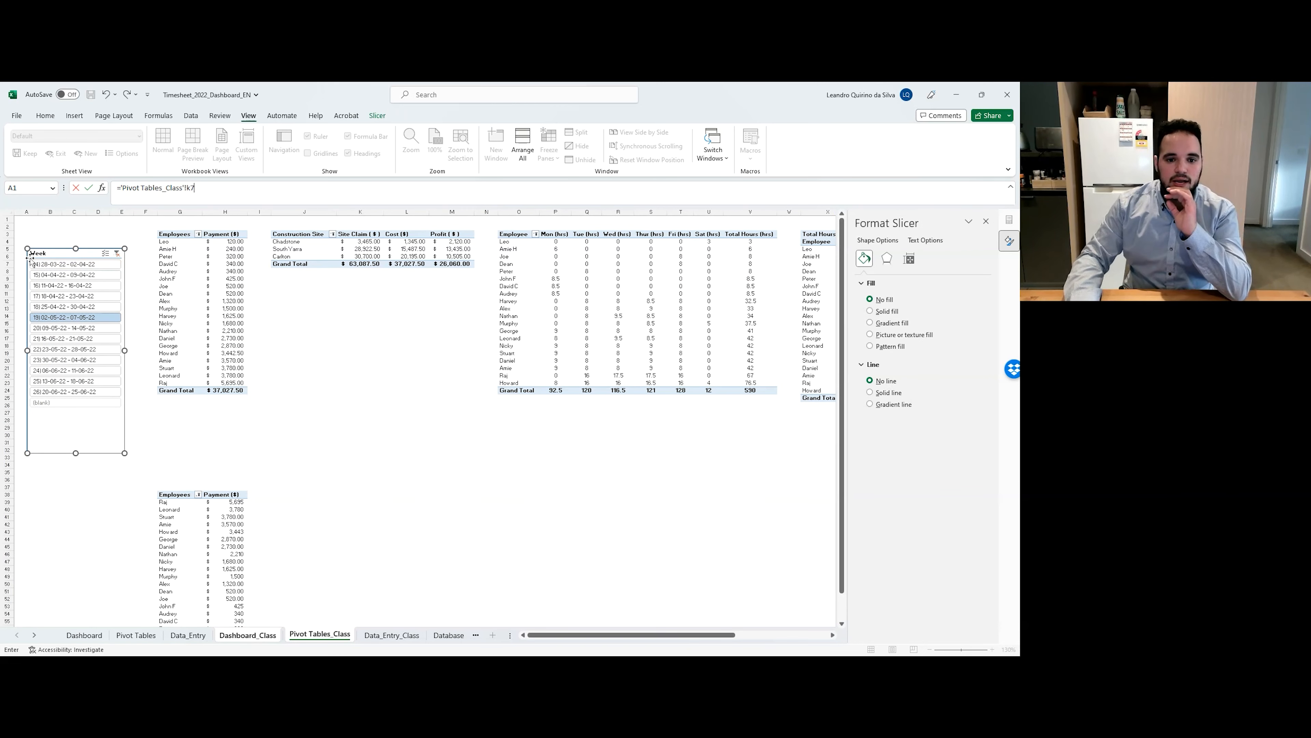
pyautogui.press('Return')
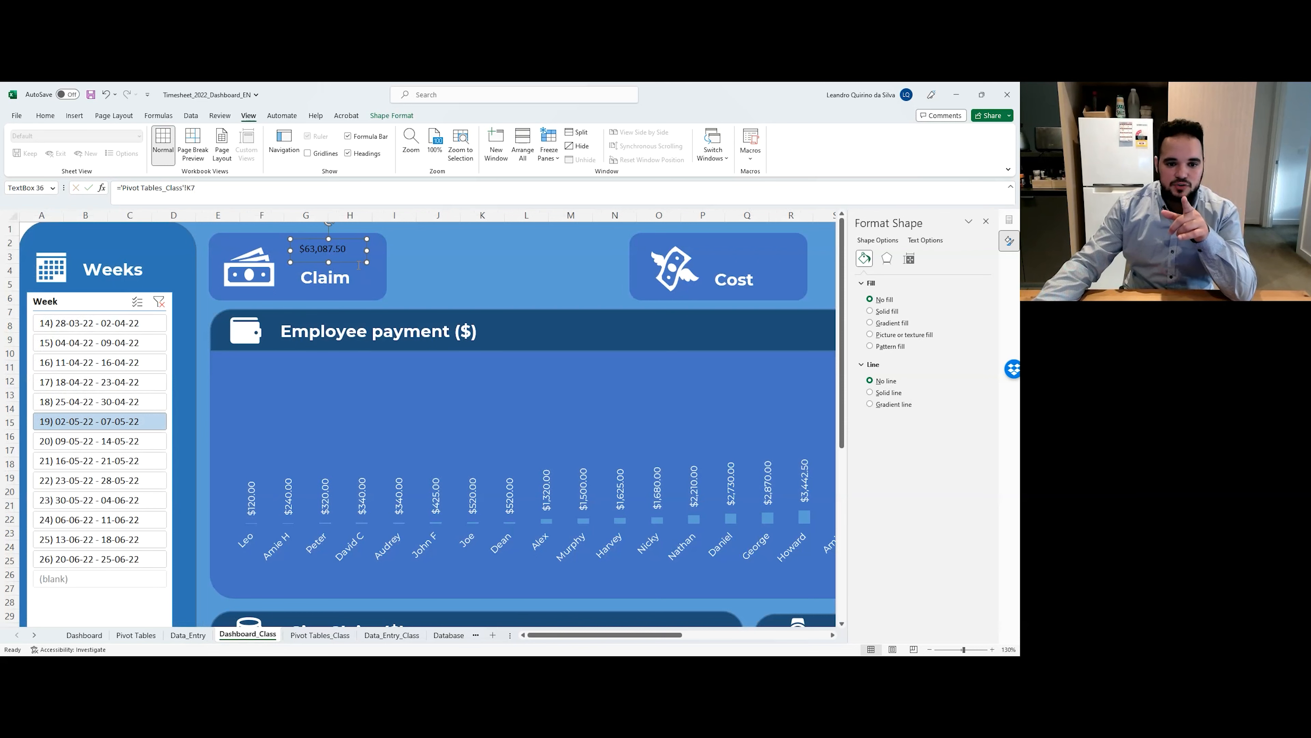
# Filter the dashboard to week 18 (25-04-22 - 30-04-22) and compare the Claim card's value with the Site Claim chart's grand total.
pyautogui.click(104, 402)
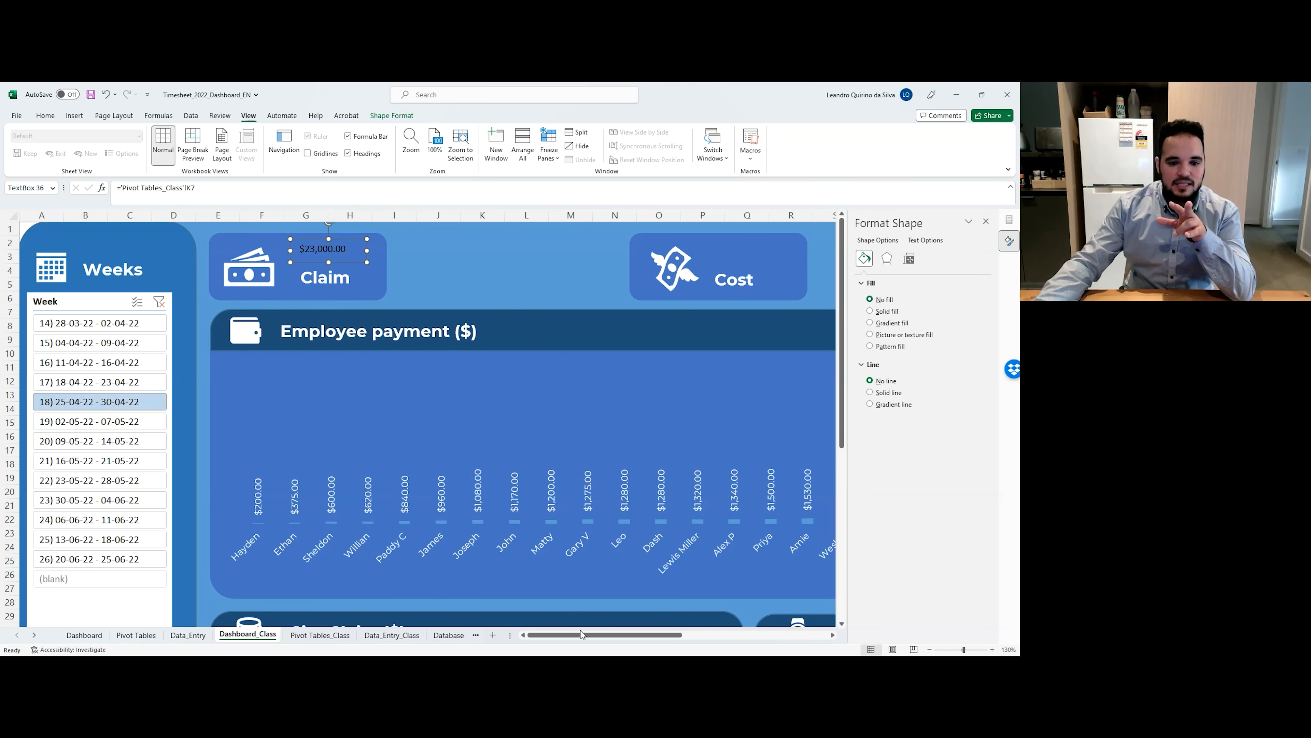
pyautogui.click(626, 635)
pyautogui.moveTo(629, 641); pyautogui.dragTo(741, 652)
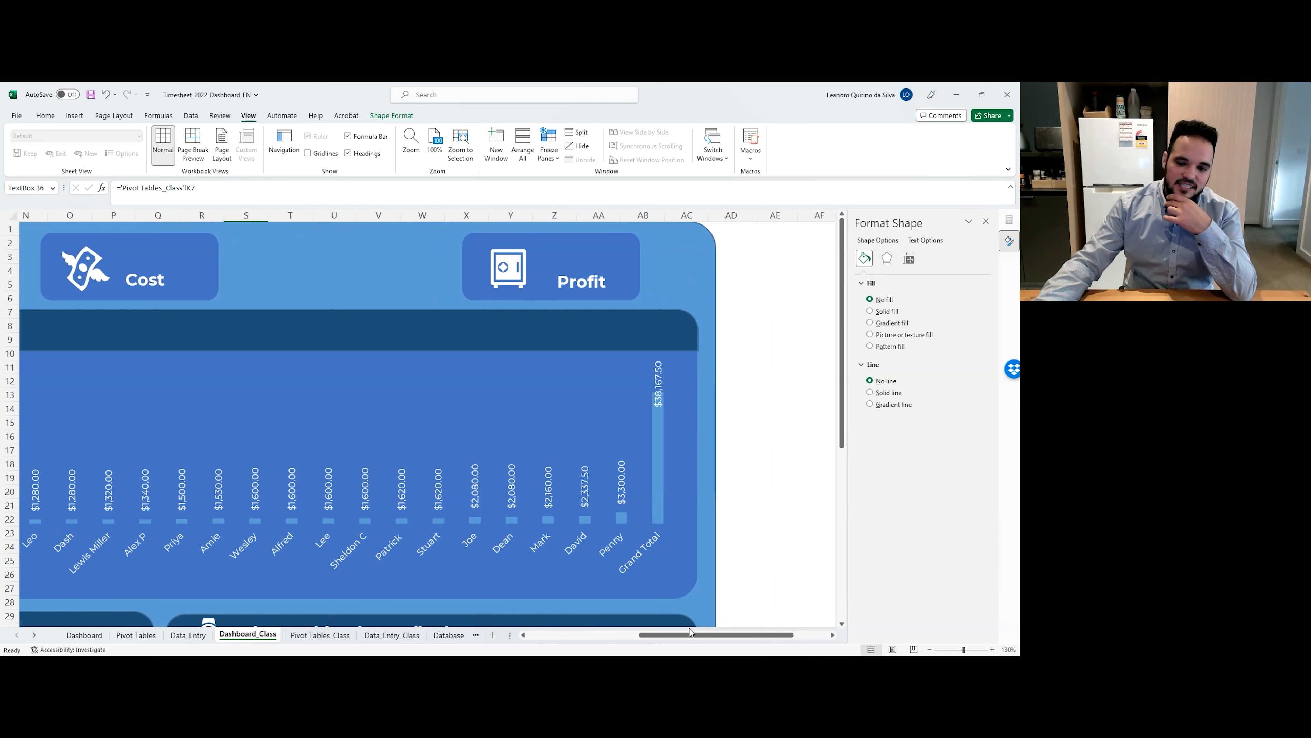
pyautogui.moveTo(692, 637); pyautogui.dragTo(580, 637)
pyautogui.scroll(-6, 497, 504)
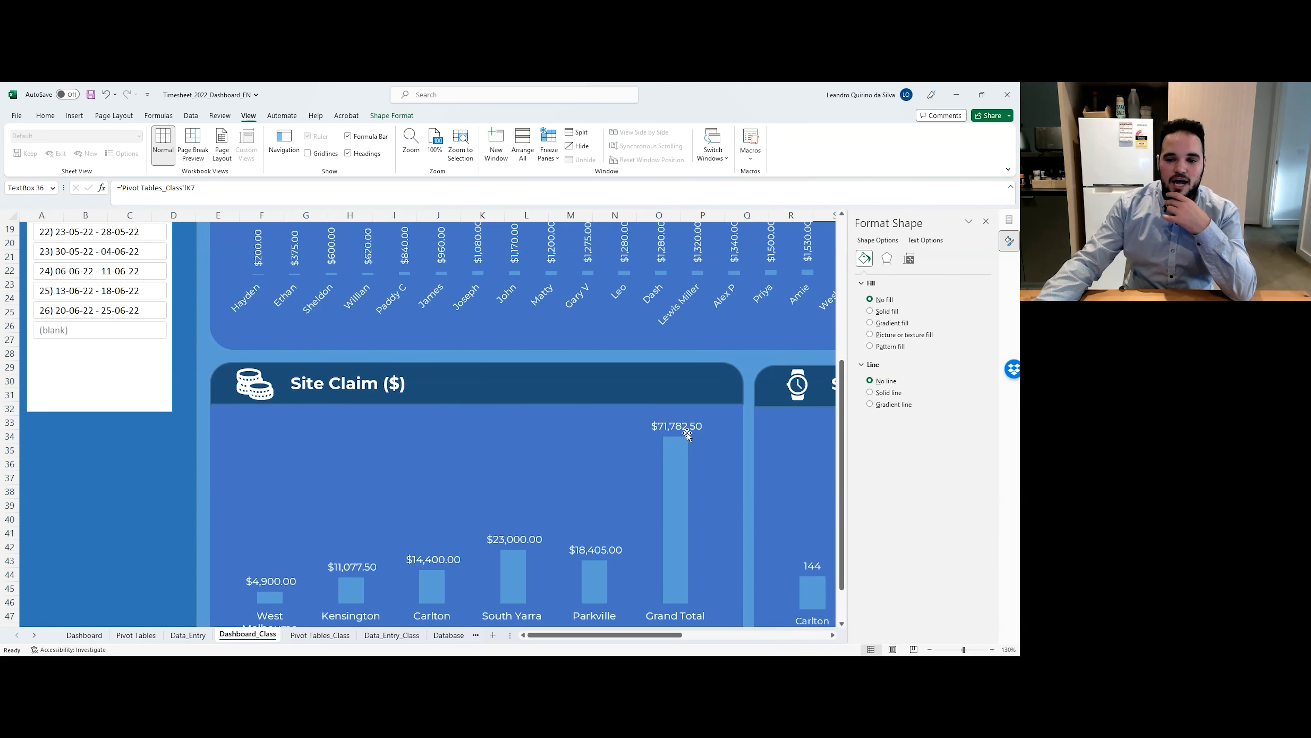
pyautogui.scroll(6, 632, 489)
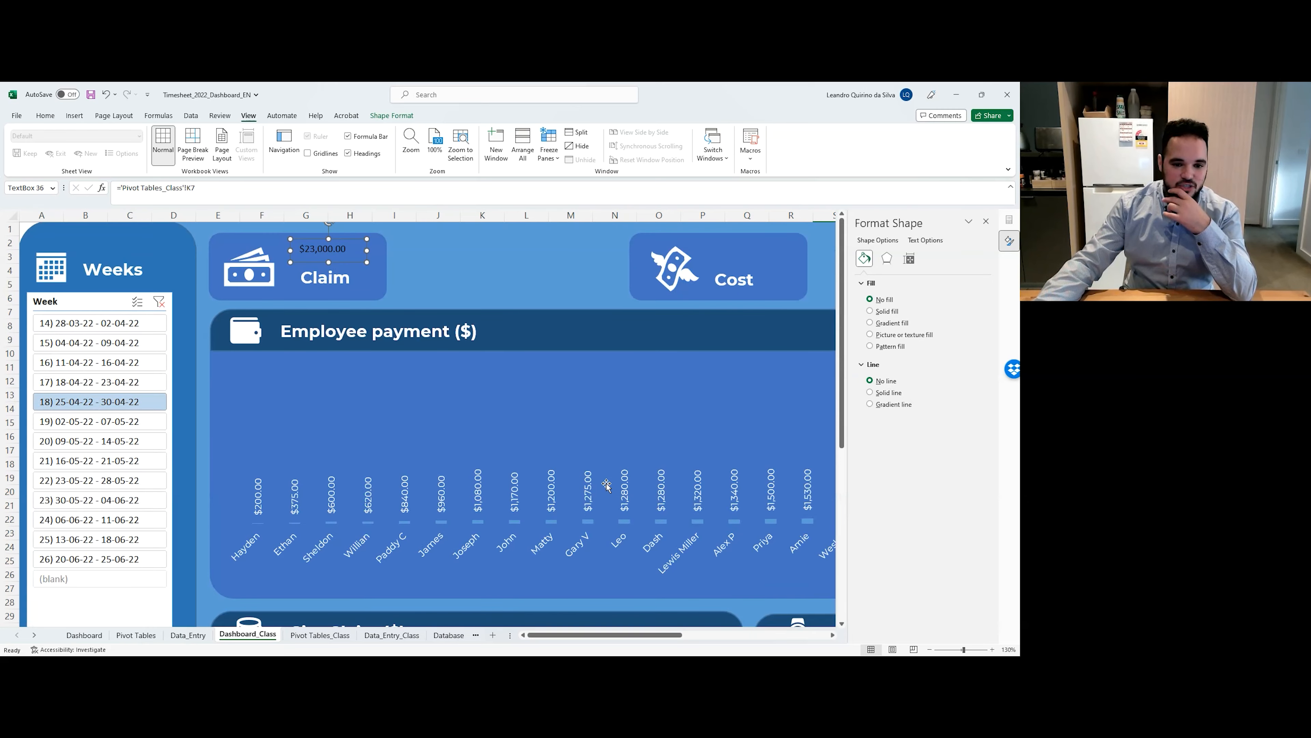
# Filter Pivot Tables_Class to week 16 (11-04-22 - 16-04-22) and check which row holds the Site Claim grand total.
pyautogui.click(321, 636)
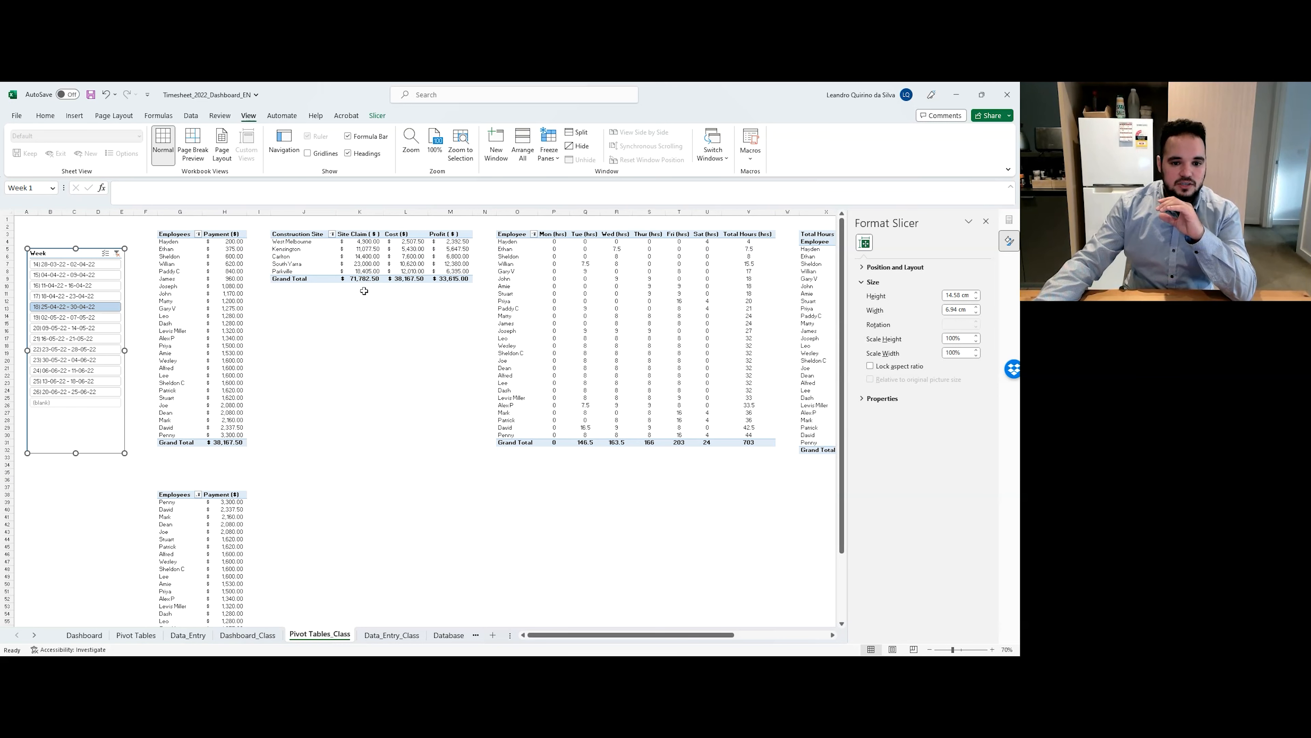
pyautogui.moveTo(361, 279); pyautogui.dragTo(5, 279)
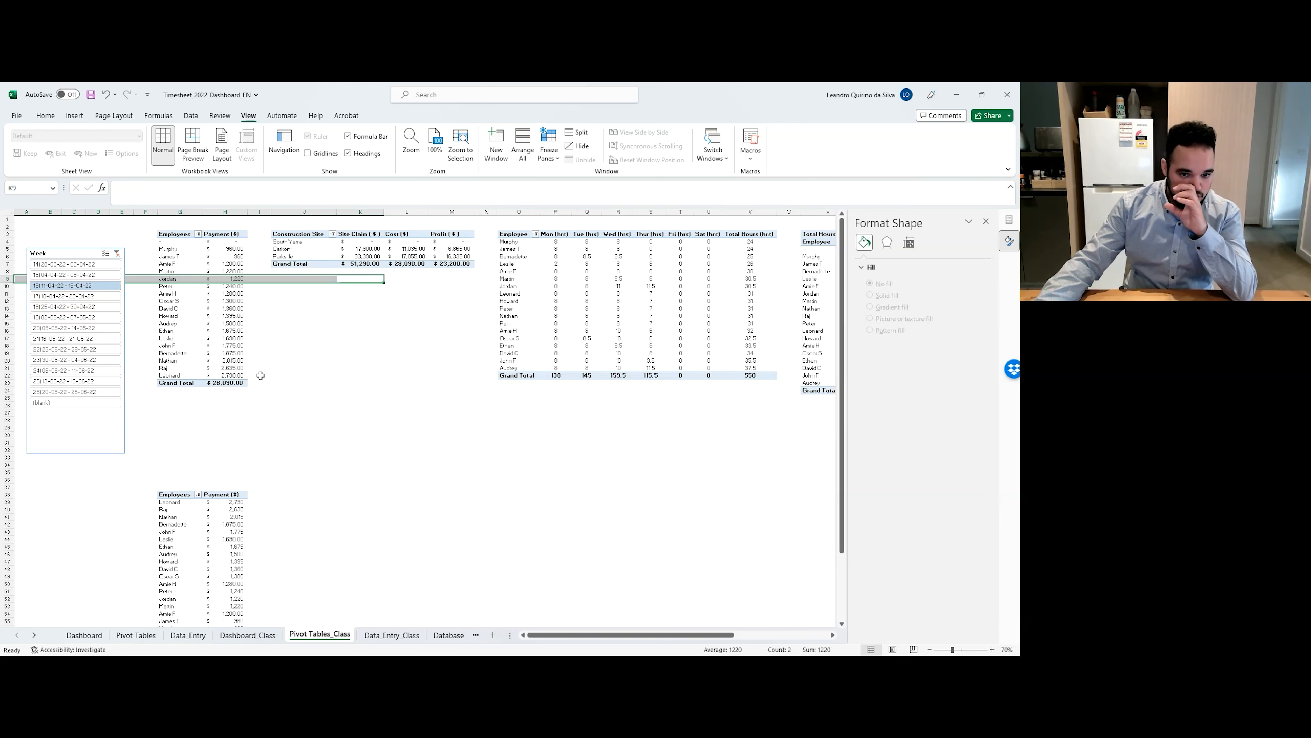
pyautogui.click(304, 333)
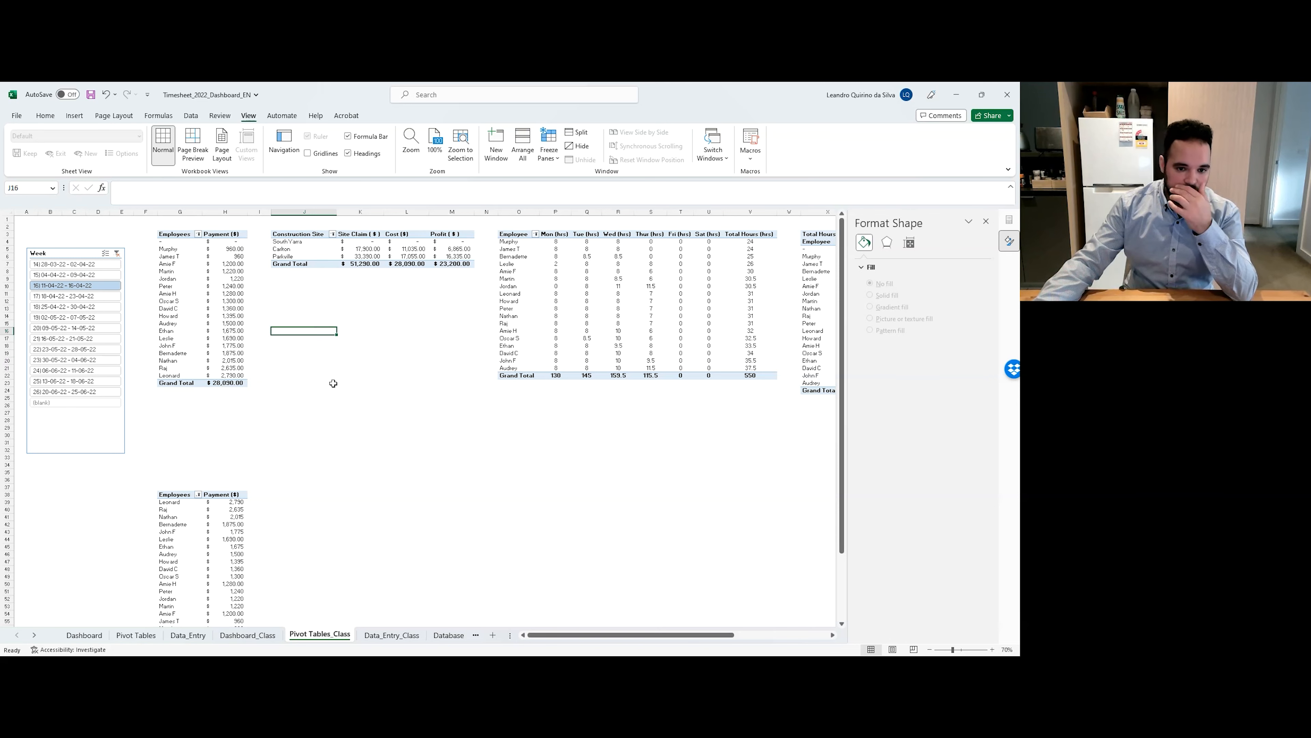
# Copy the Construction Site pivot table and paste the duplicate below it at cell J12.
pyautogui.moveTo(317, 236); pyautogui.dragTo(445, 267)
pyautogui.hotkey('ctrl', 'c')
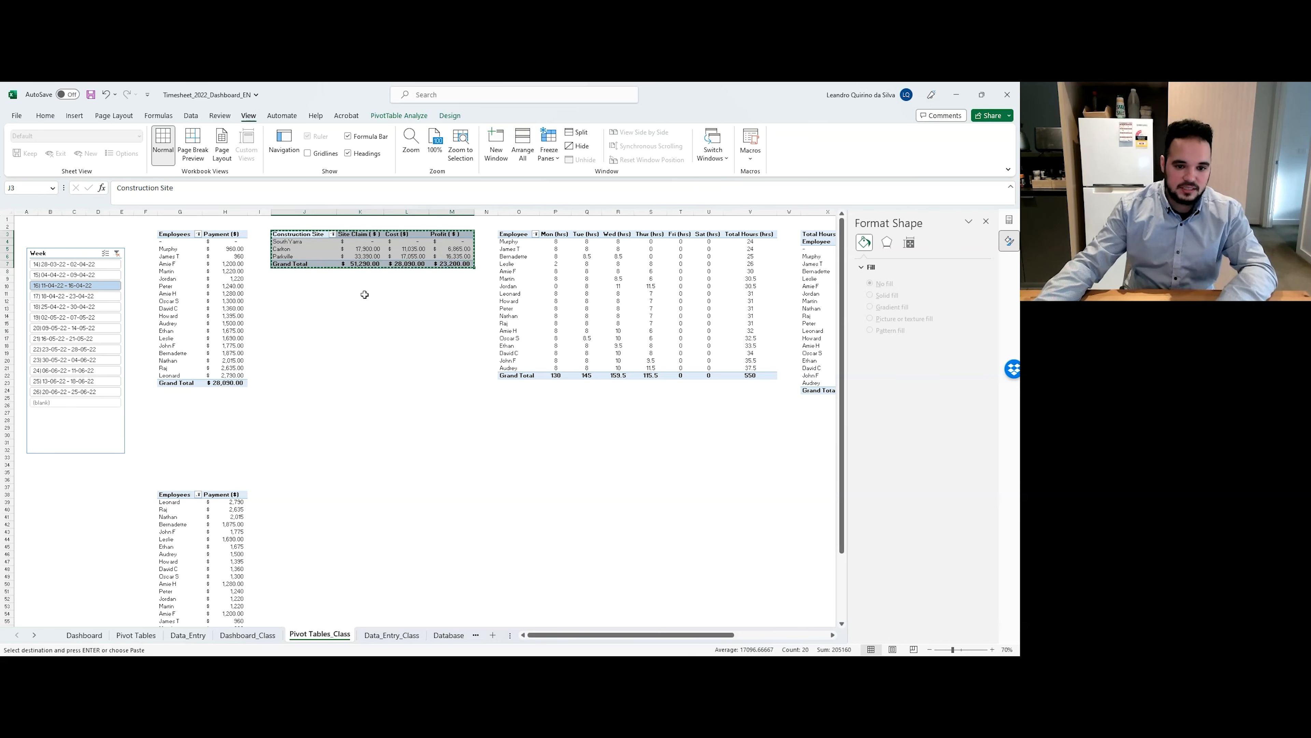
pyautogui.click(289, 302)
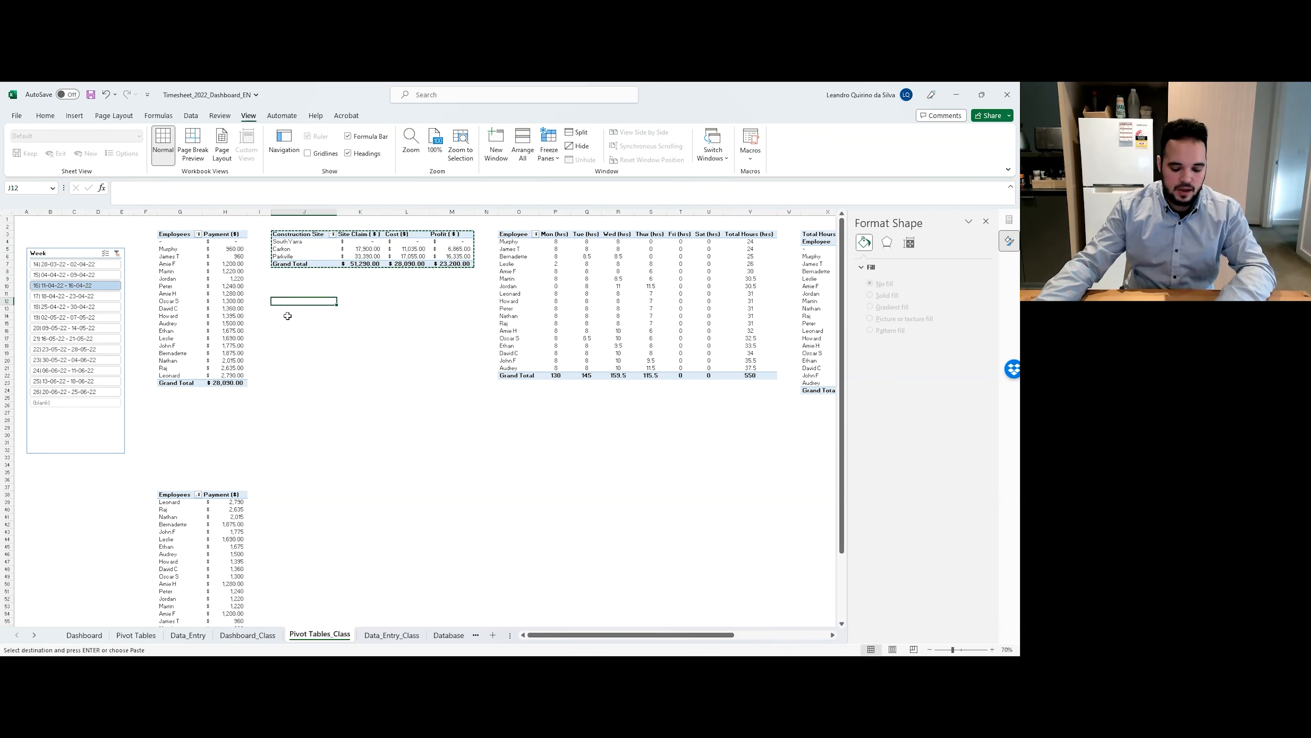
pyautogui.hotkey('ctrl', 'v')
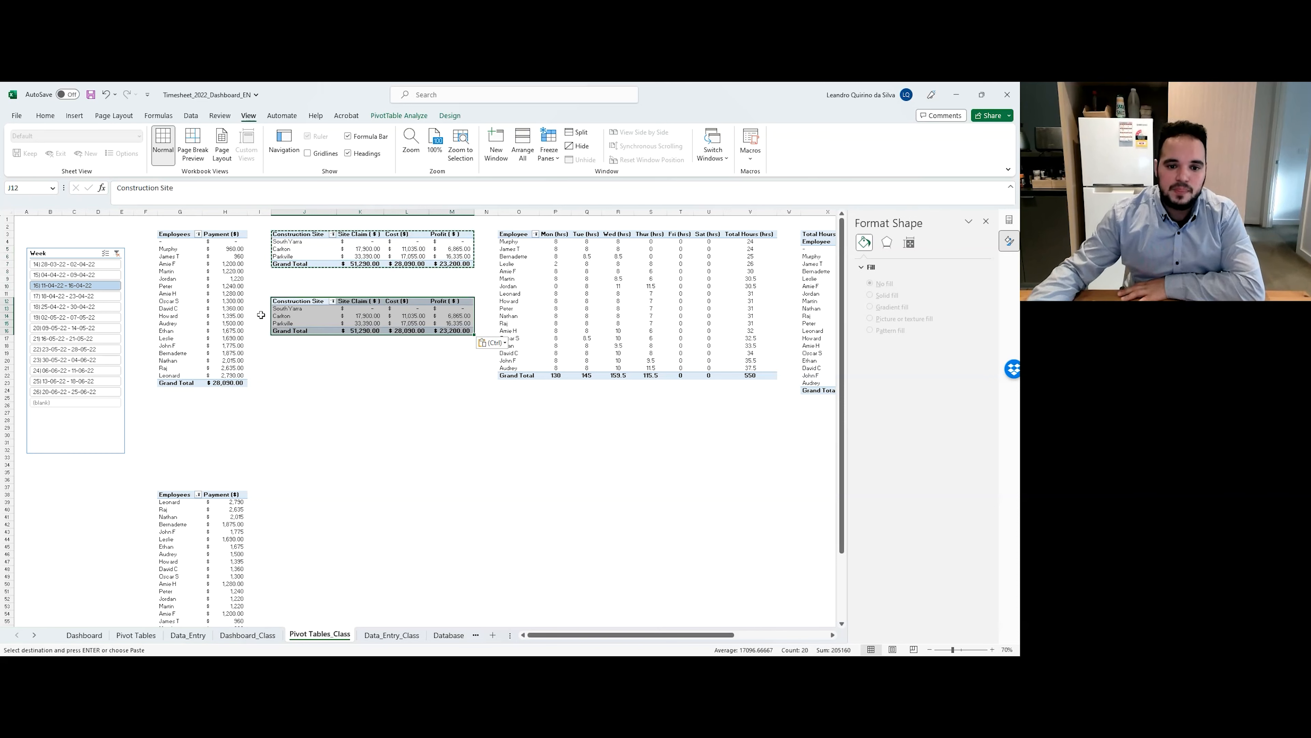
# Remove the Site, Payment ($) / Cost ($) and Profit ($) fields from the copied pivot table, keeping only Site Claim ($).
pyautogui.click(362, 310)
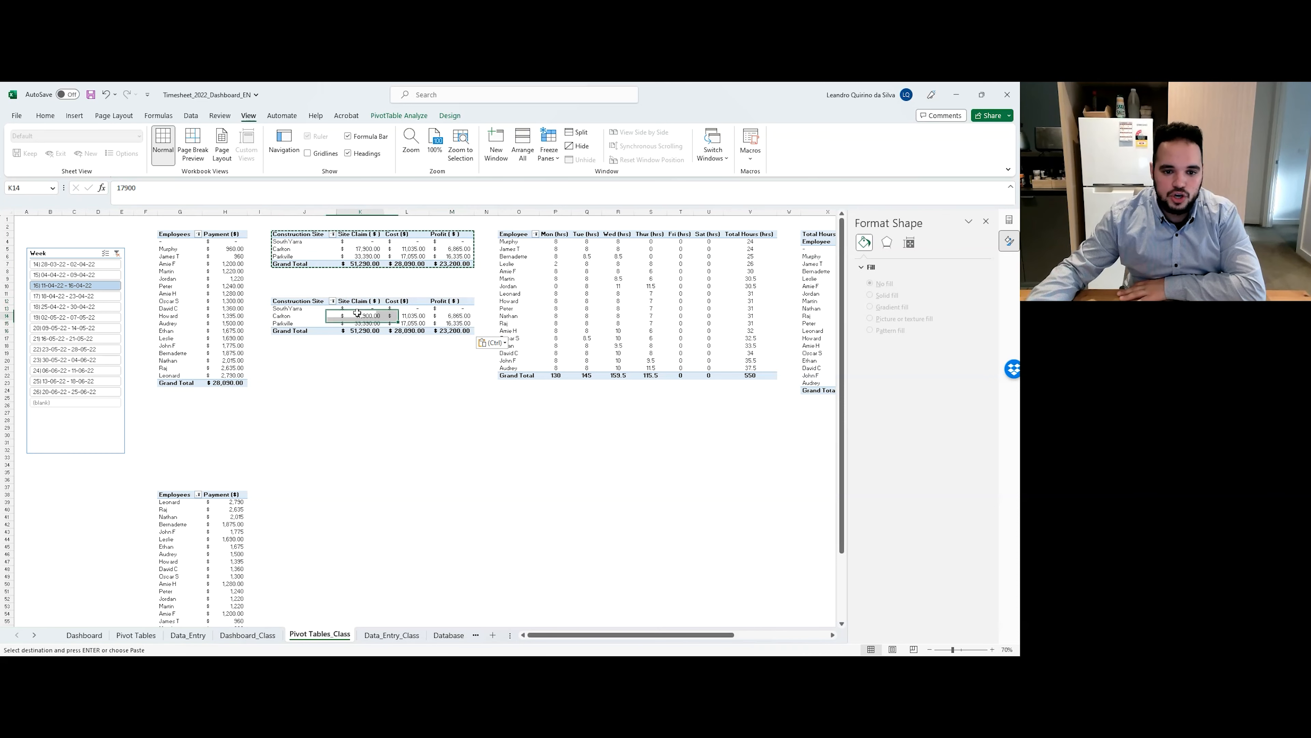
pyautogui.click(367, 302)
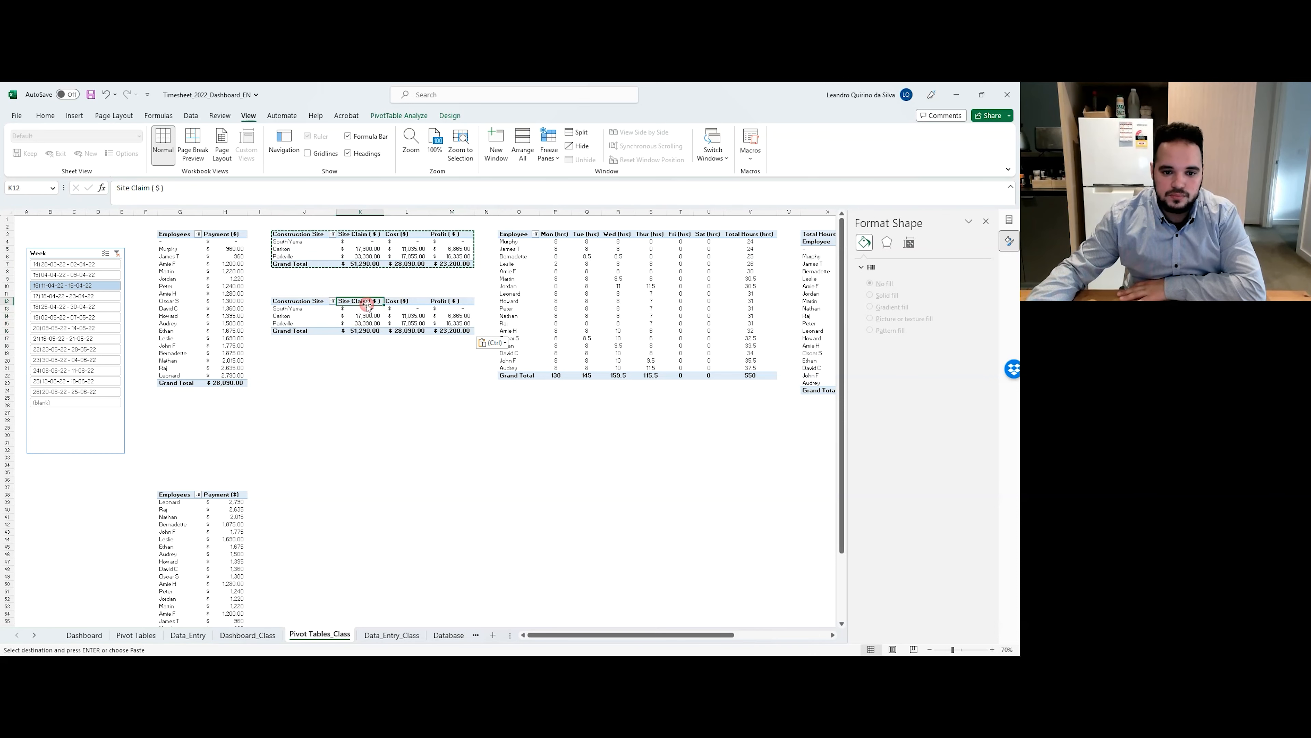
pyautogui.click(332, 301)
pyautogui.click(357, 309)
pyautogui.click(360, 309)
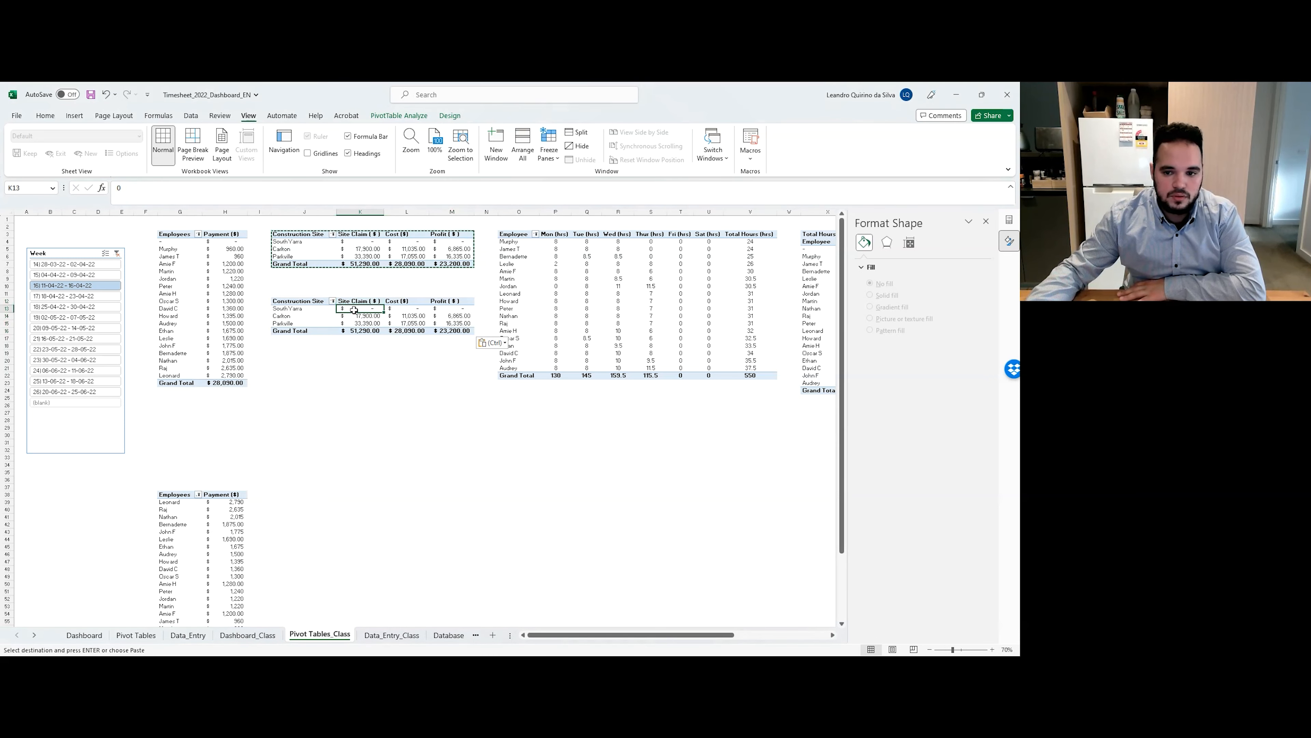
pyautogui.click(986, 222)
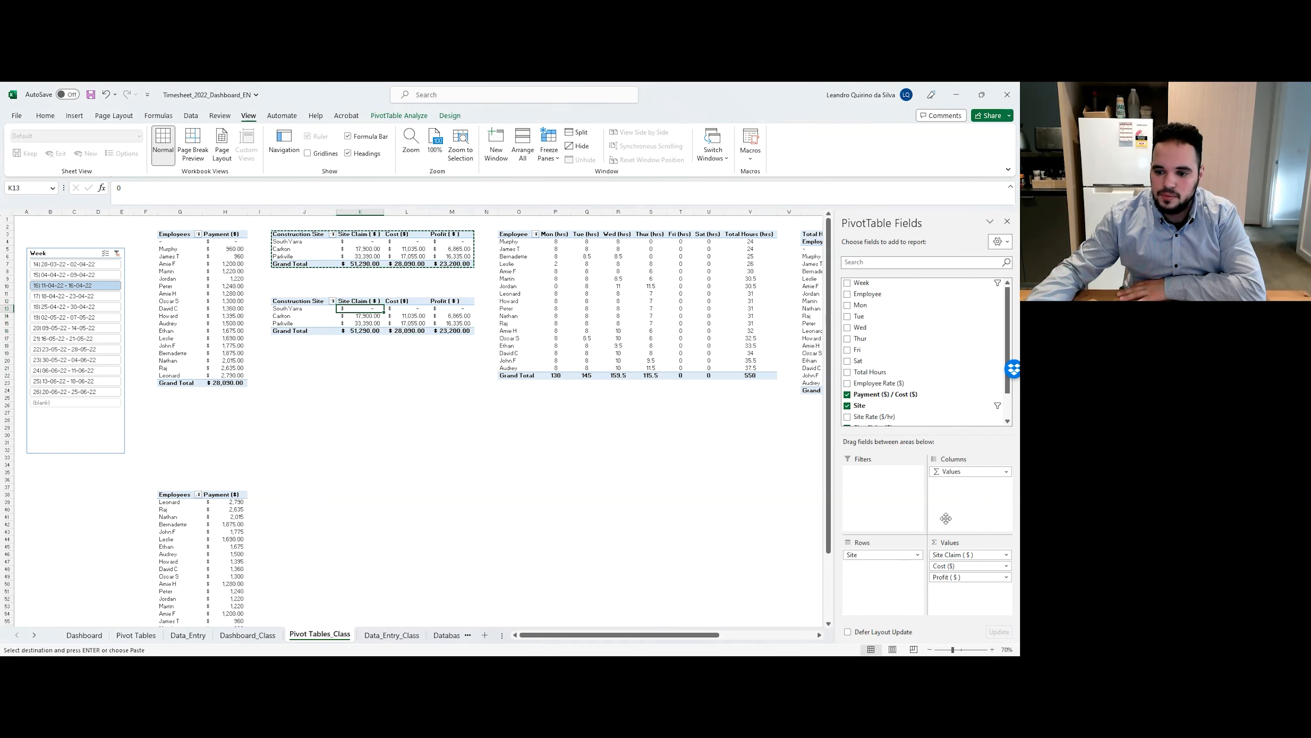
pyautogui.scroll(-2, 924, 396)
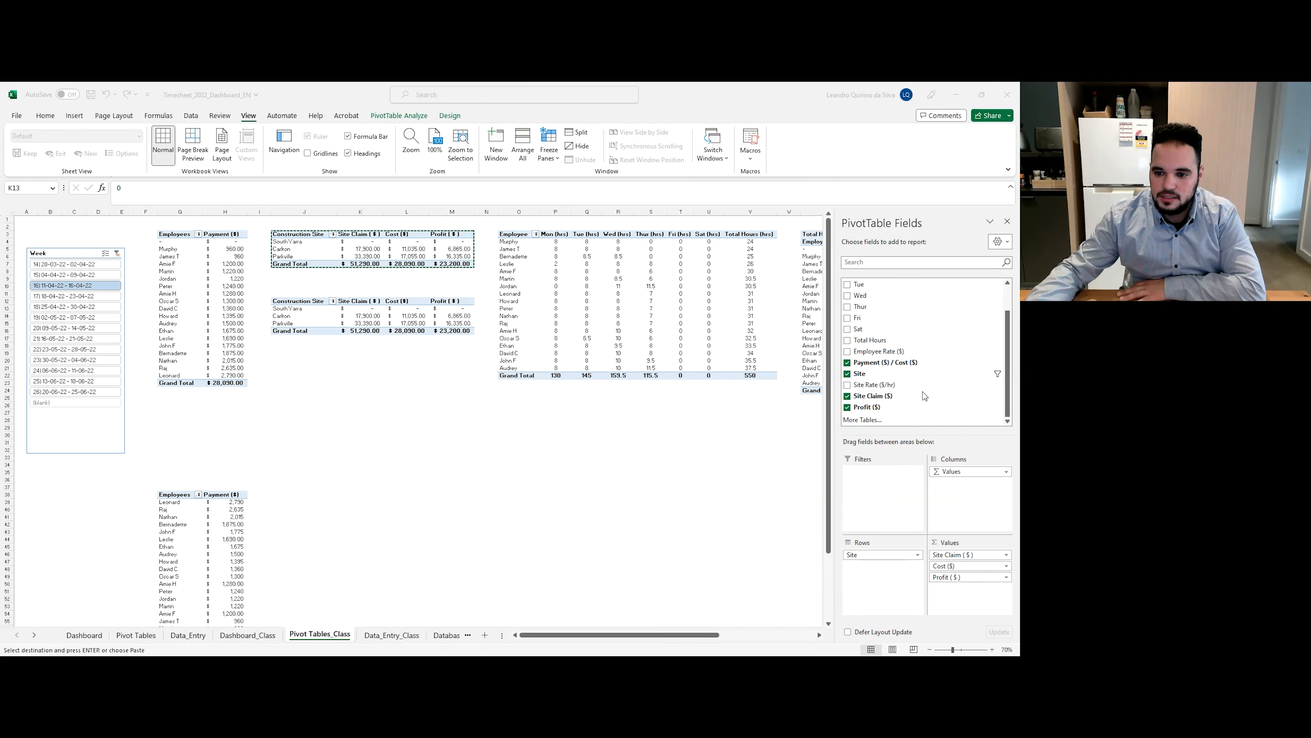
pyautogui.click(849, 376)
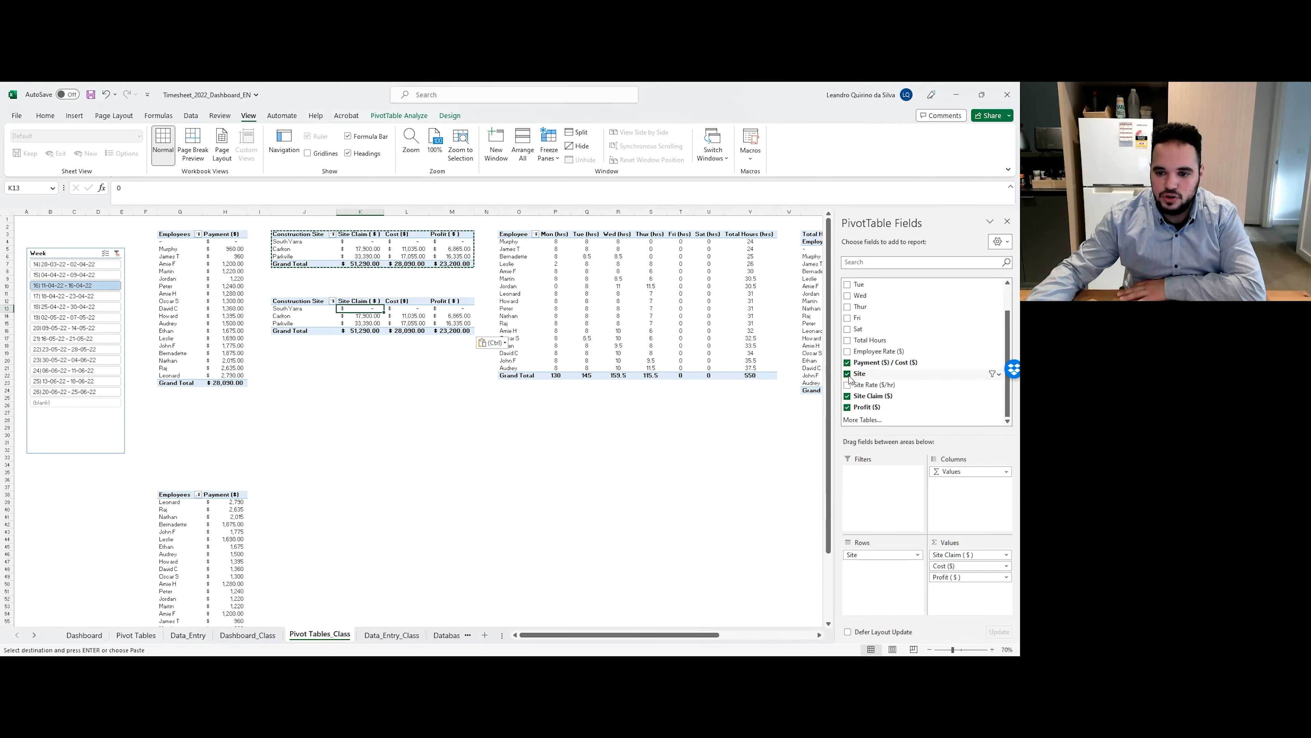
pyautogui.click(847, 373)
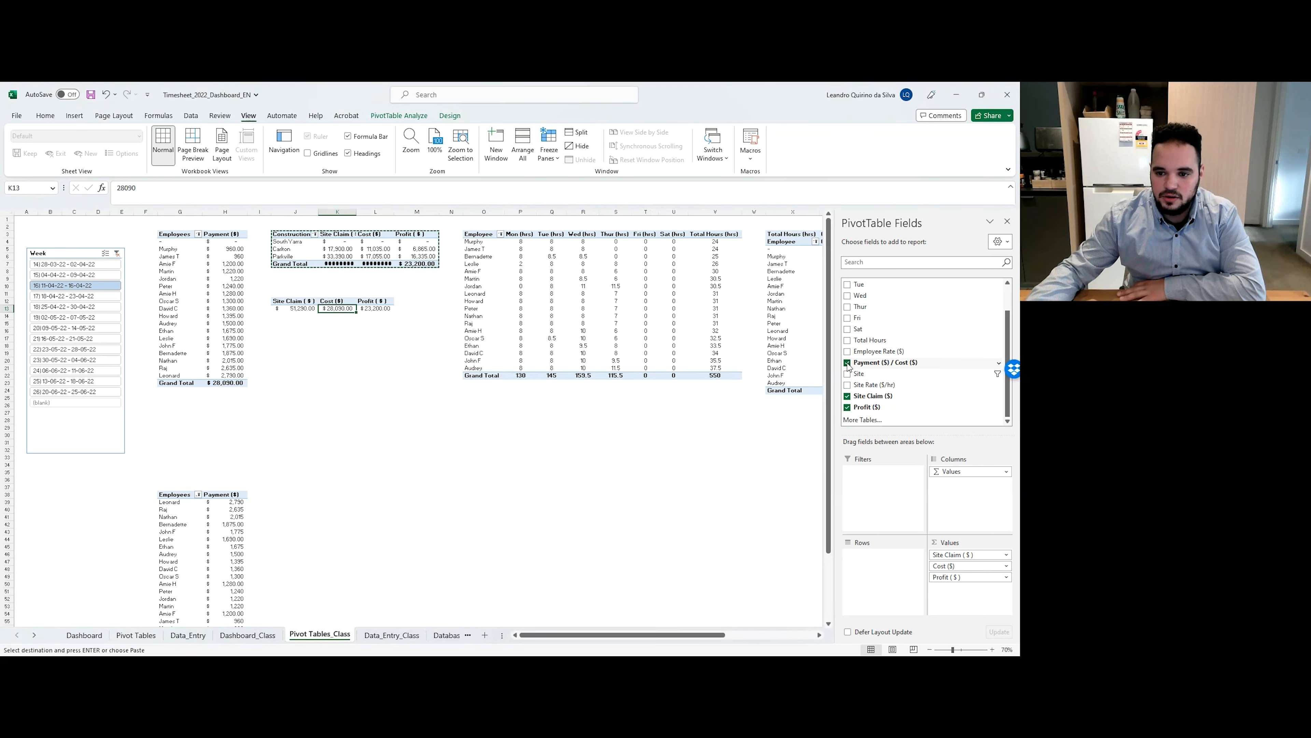
pyautogui.click(848, 363)
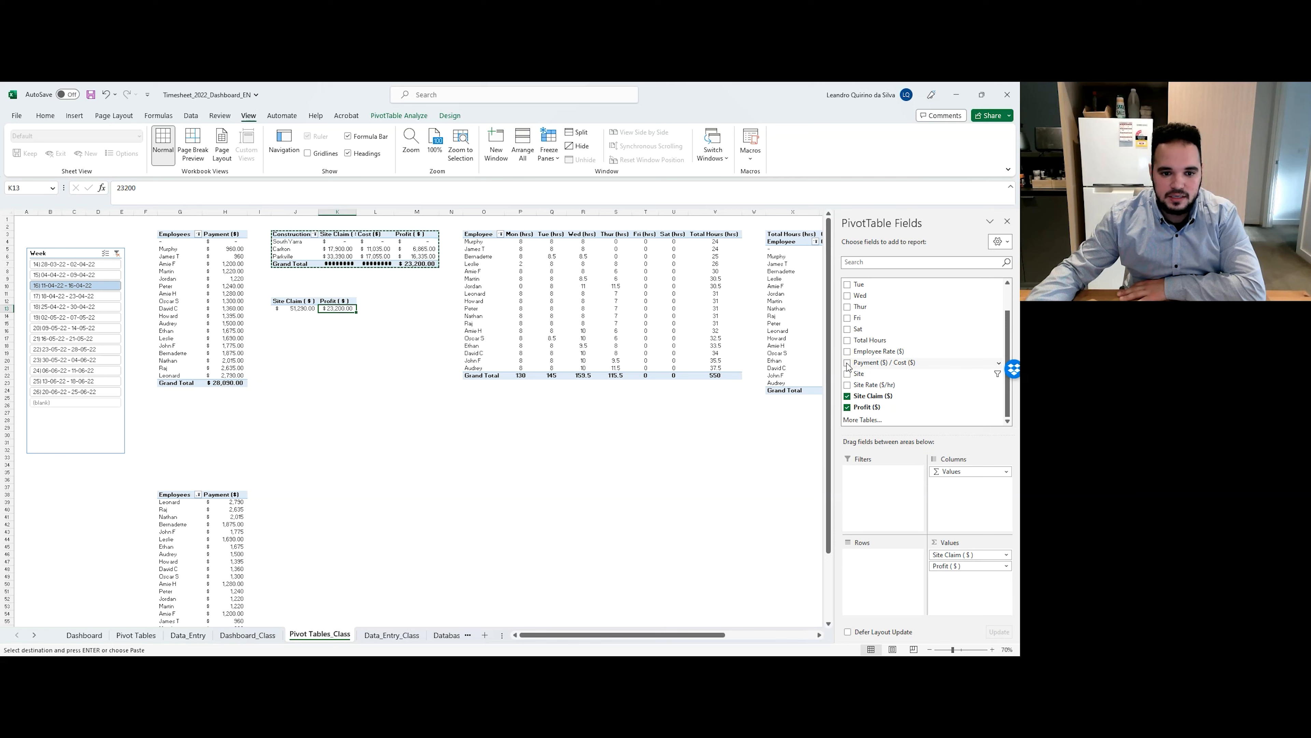
pyautogui.click(847, 407)
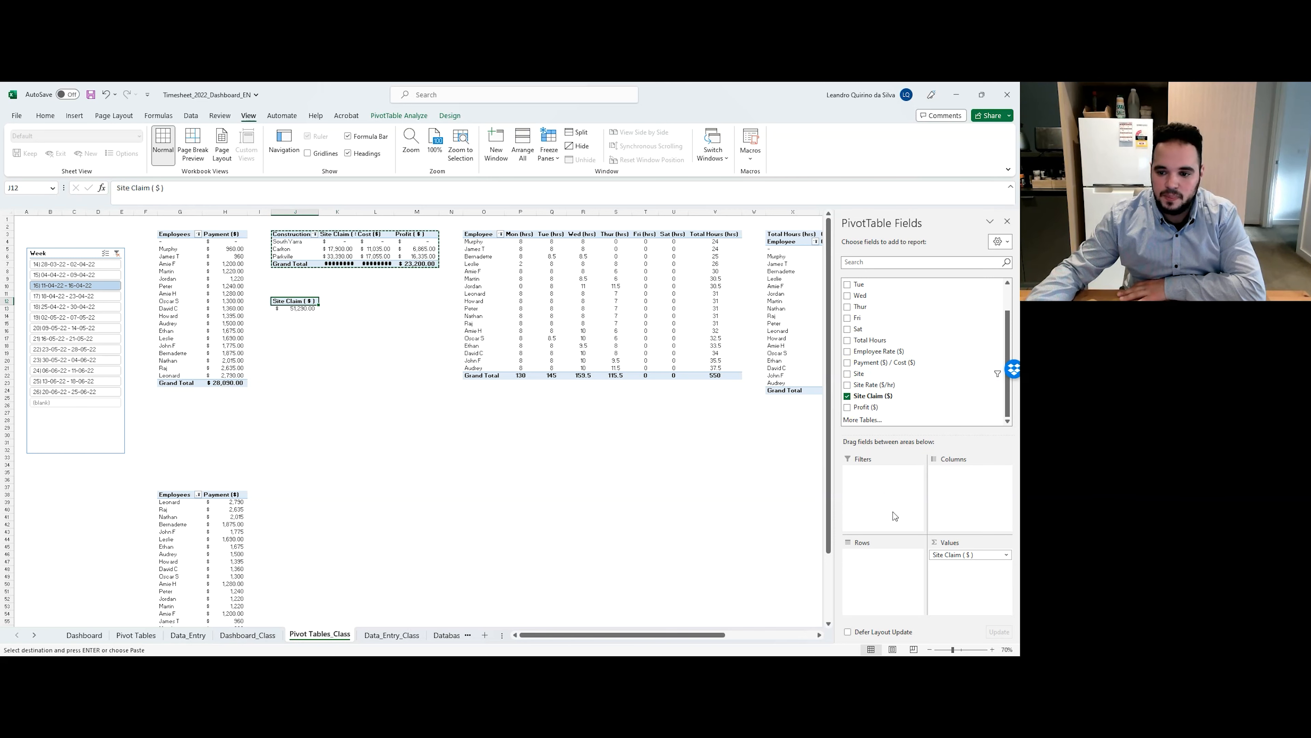
# Filter the pivot tables to week 18 (25-04-22 - 30-04-22) and compare the copied table's Site Claim with the original grand total.
pyautogui.click(669, 530)
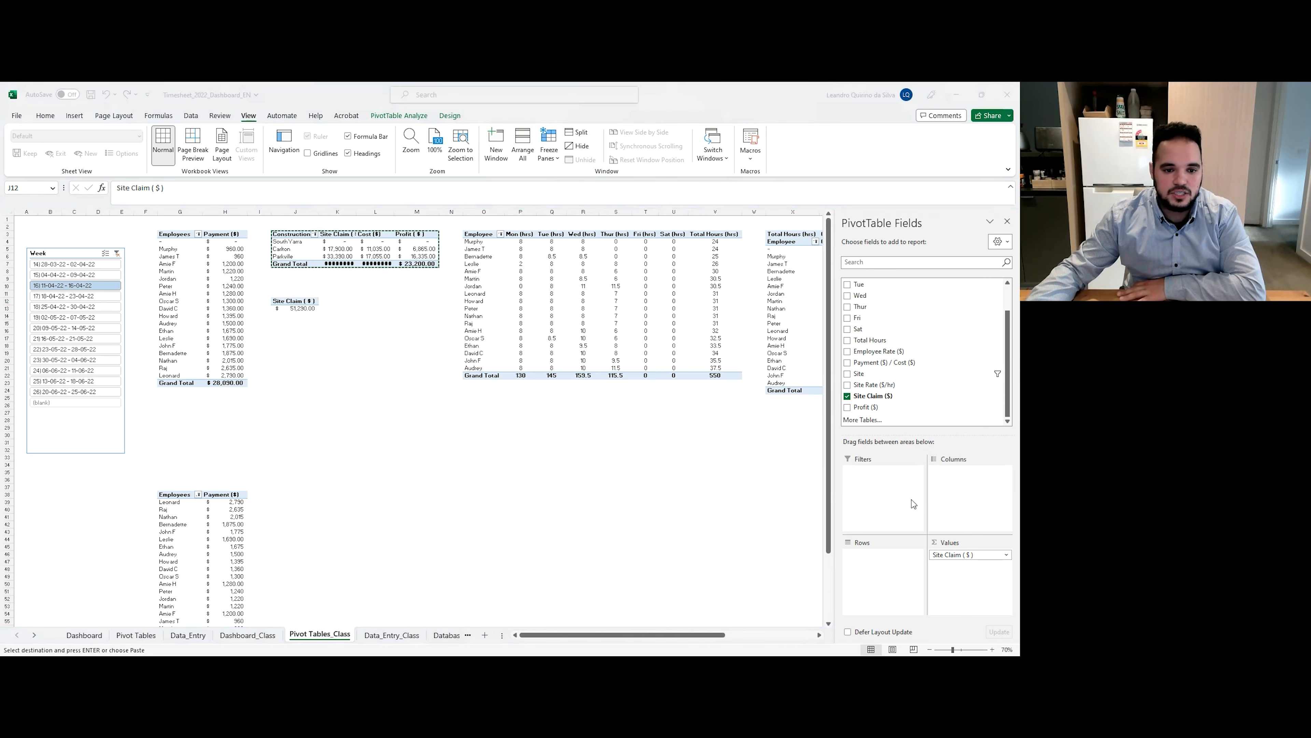
pyautogui.click(55, 306)
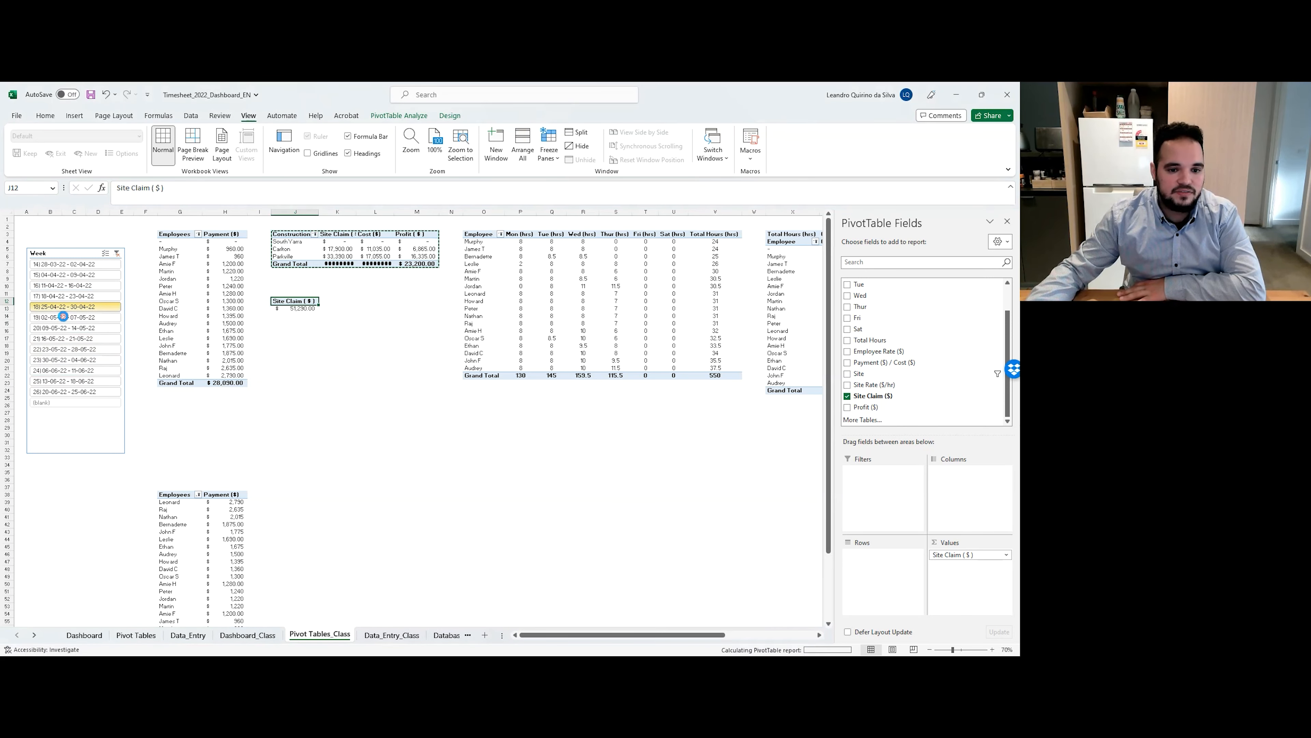
pyautogui.click(353, 309)
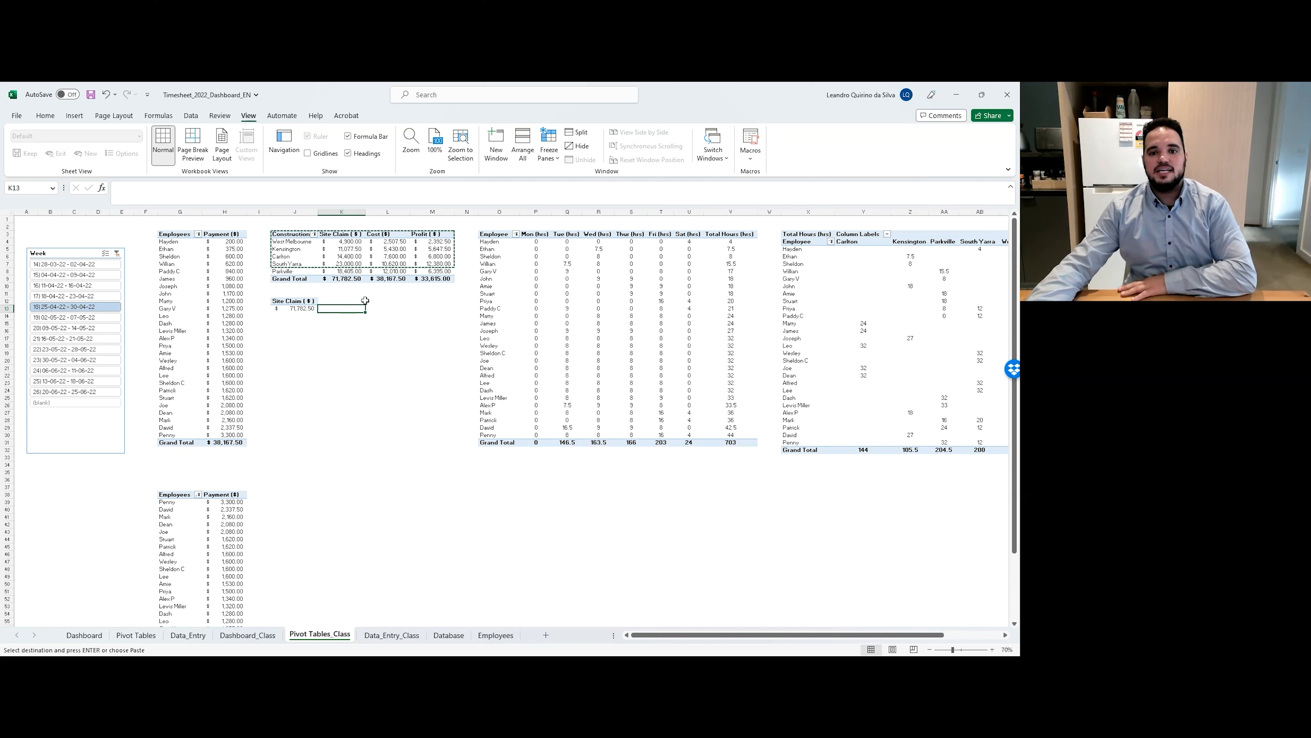
pyautogui.click(365, 386)
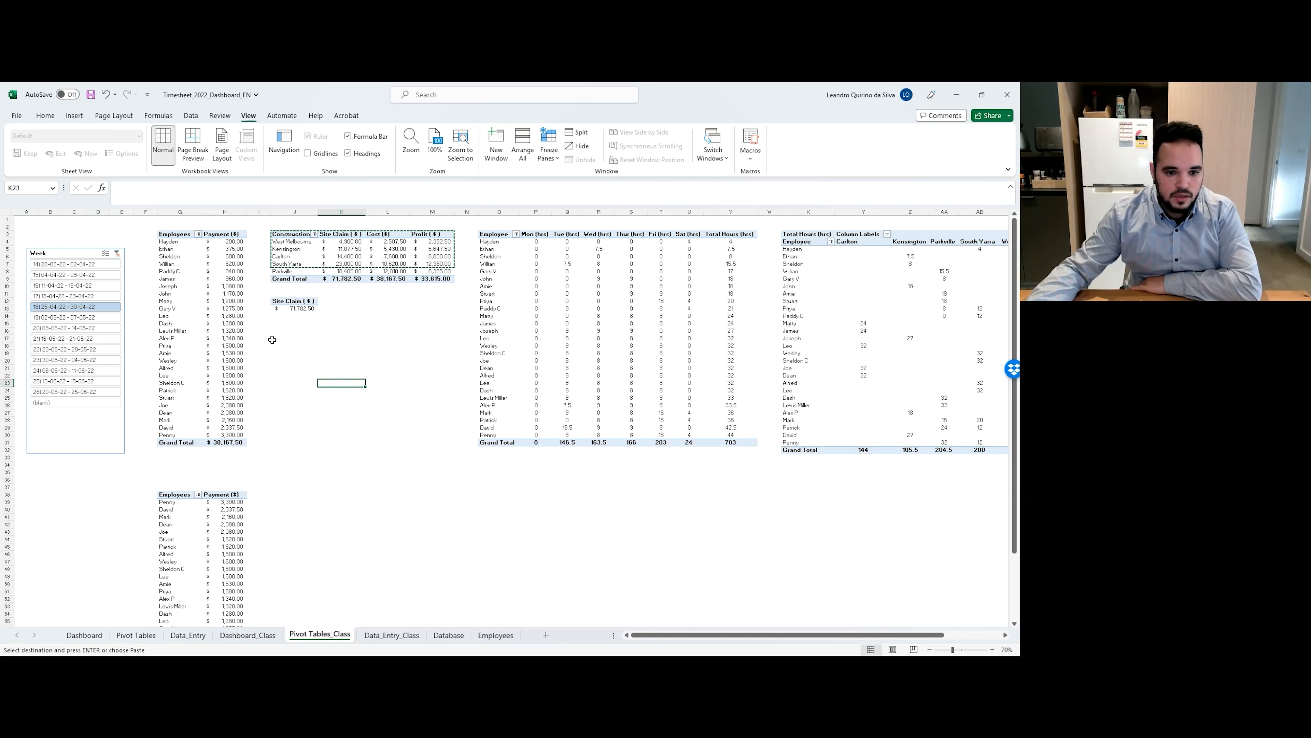
# Move the single-value Site Claim pivot table one column over so it starts at cell K12.
pyautogui.click(305, 310)
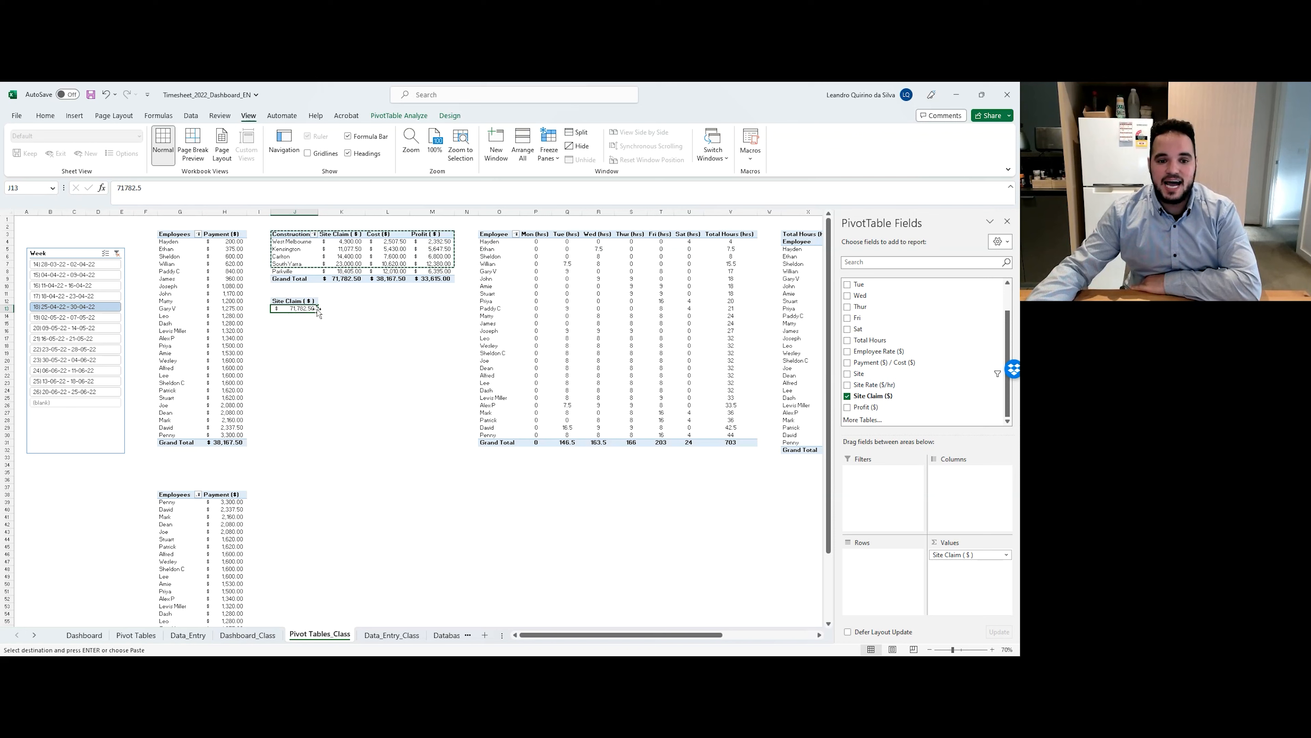
pyautogui.moveTo(296, 300); pyautogui.dragTo(358, 308)
pyautogui.click(341, 354)
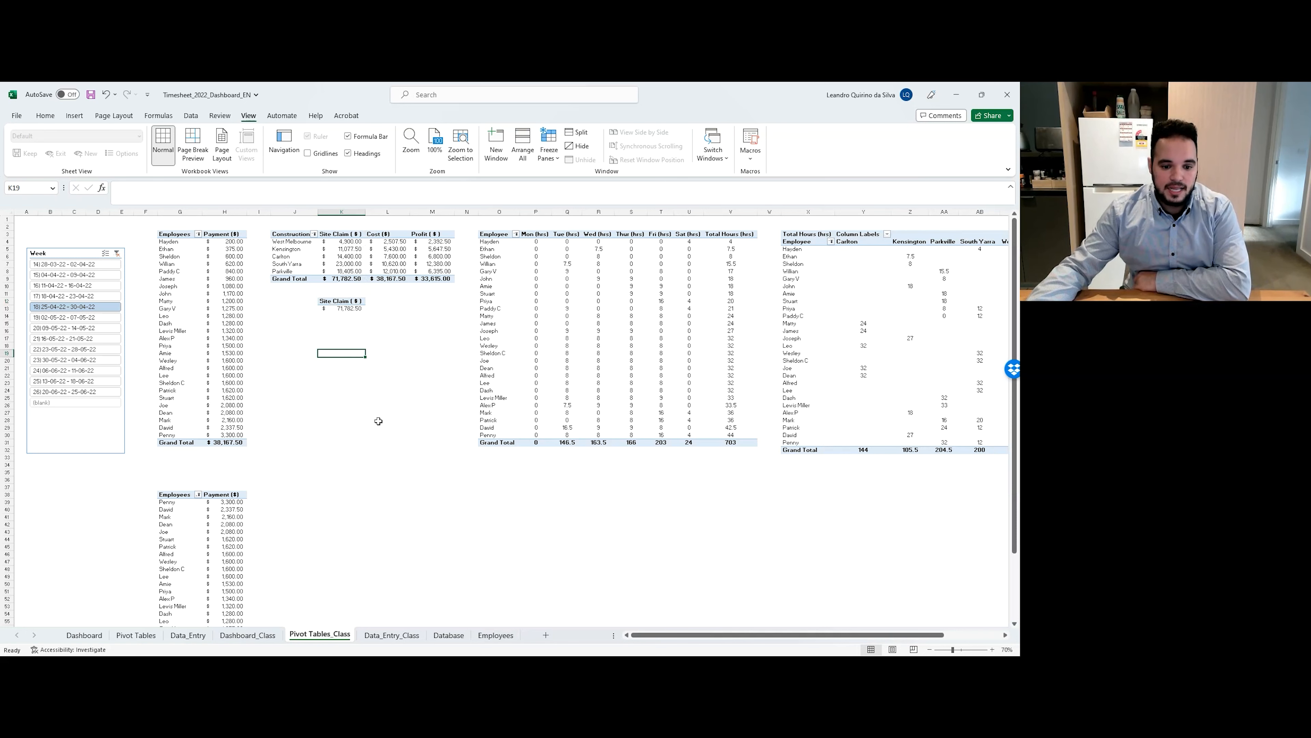
# Relink the Claim card's text box on Dashboard_Class to Pivot Tables_Class cell K13 and compare its value with the Site Claim chart's grand total.
pyautogui.click(248, 634)
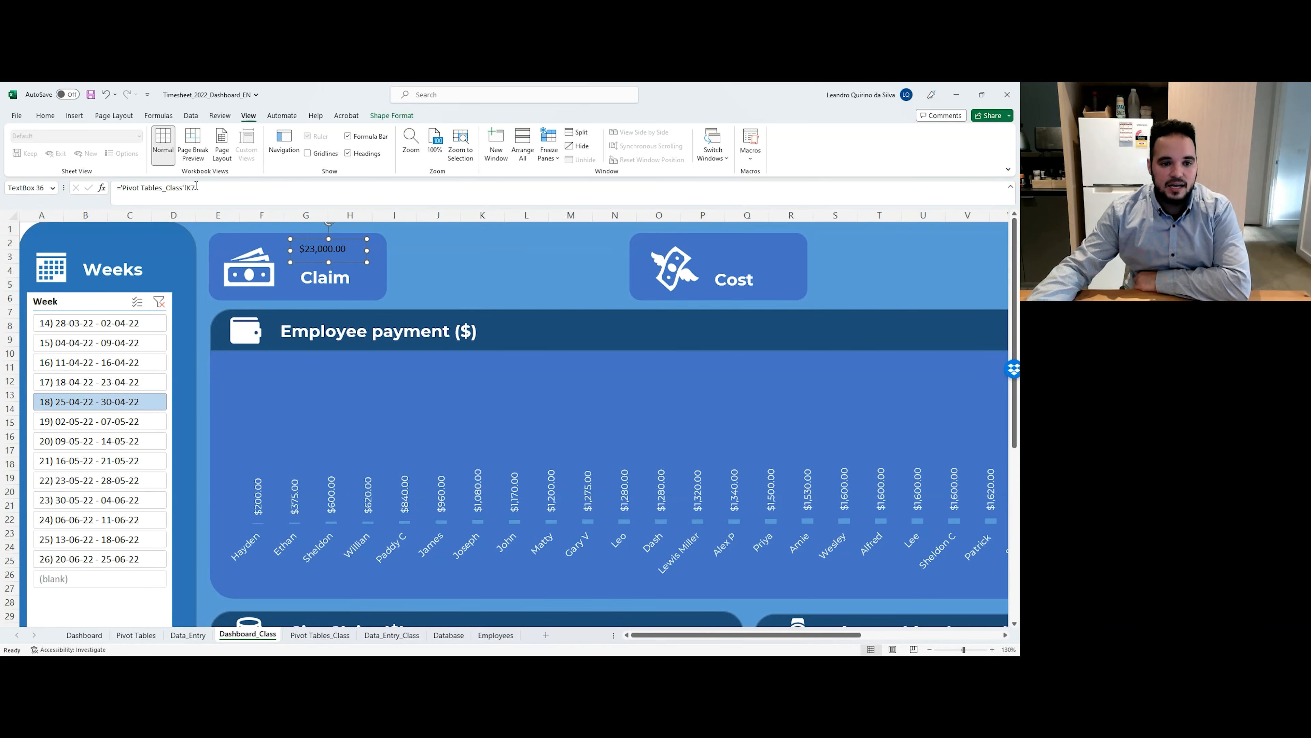
pyautogui.click(335, 640)
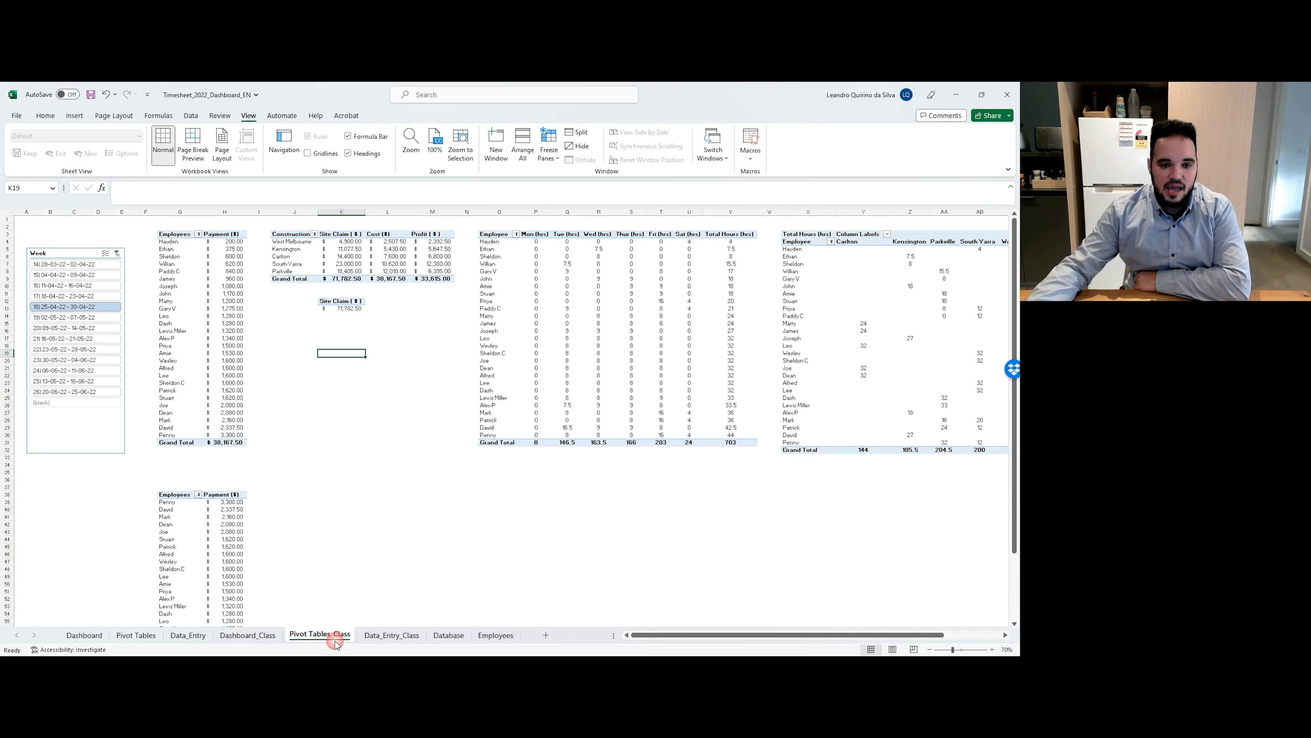
pyautogui.click(341, 309)
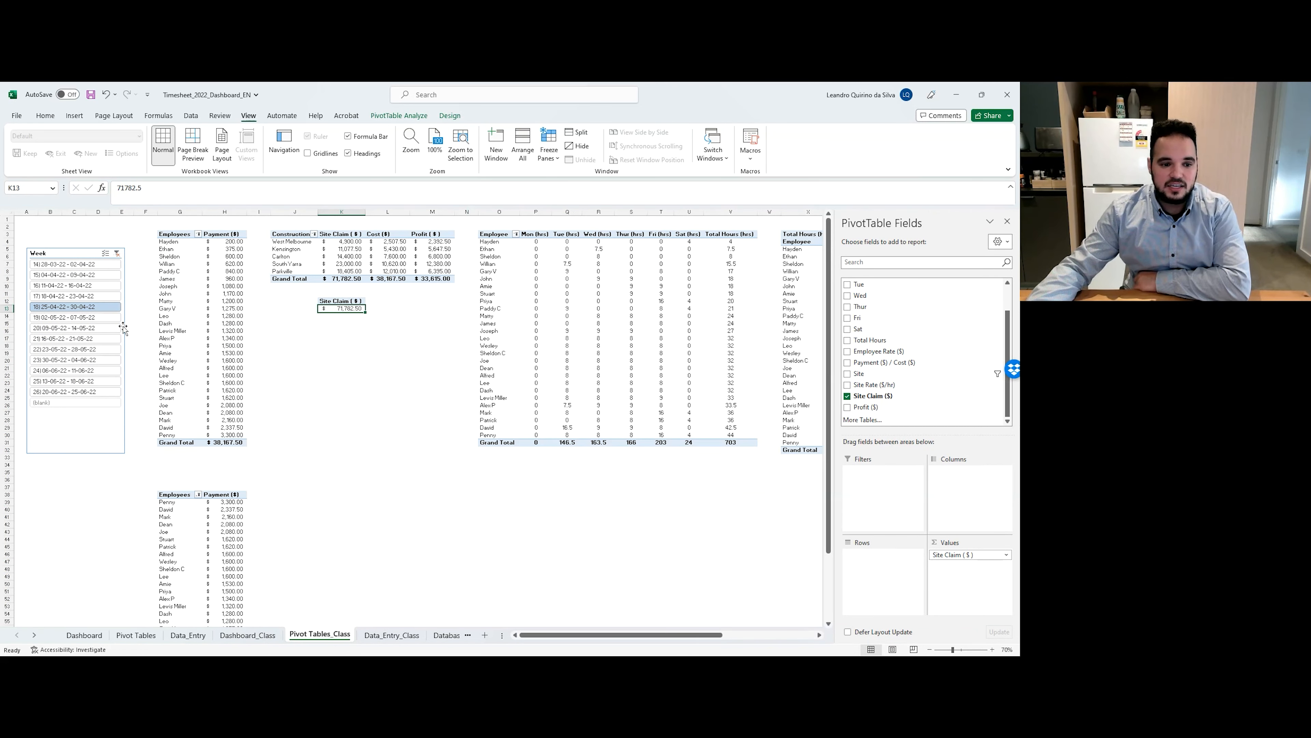
pyautogui.click(248, 635)
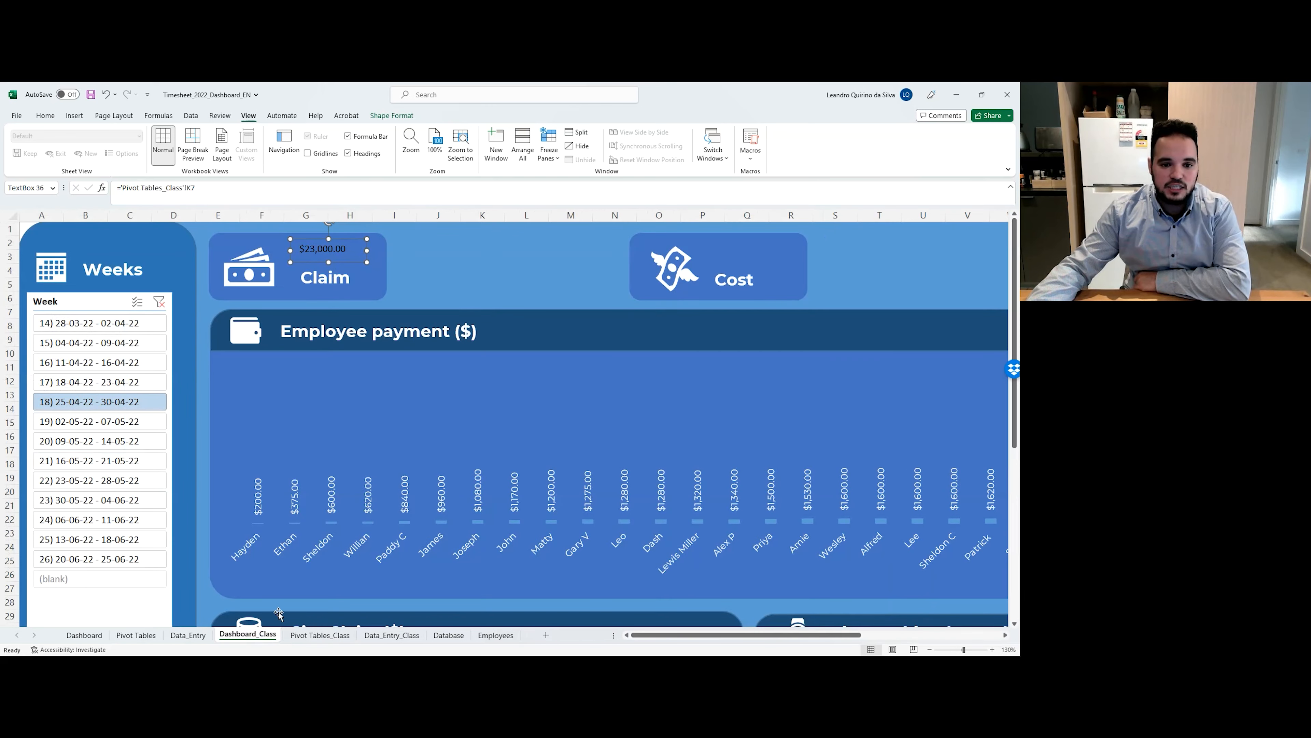
pyautogui.click(535, 267)
pyautogui.click(349, 250)
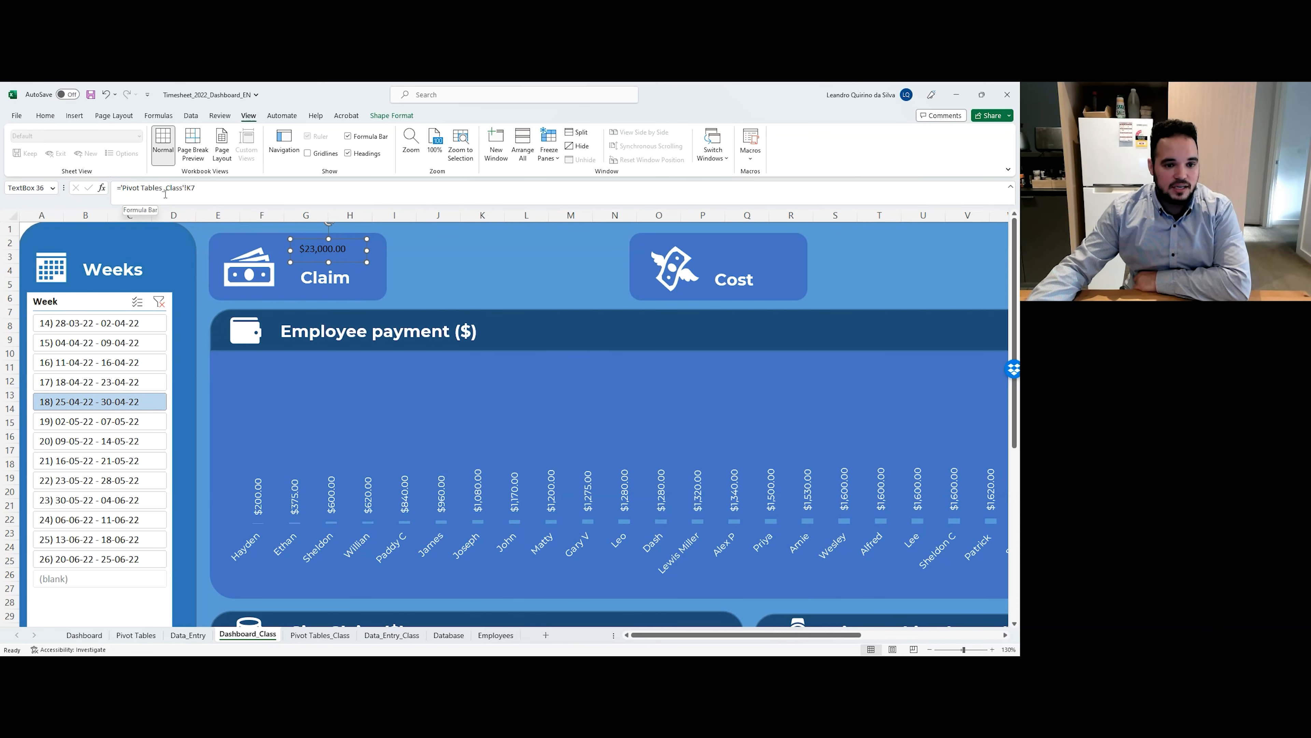
pyautogui.click(201, 187)
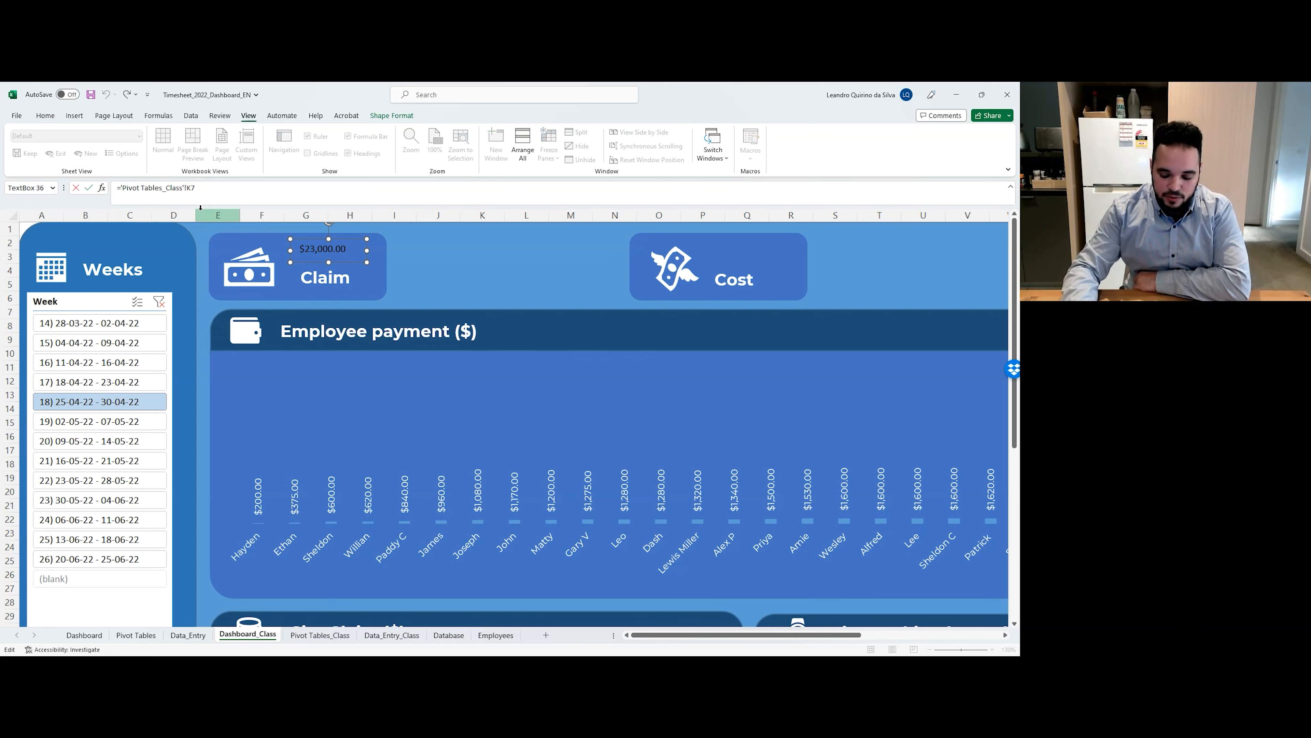
pyautogui.press('BackSpace')
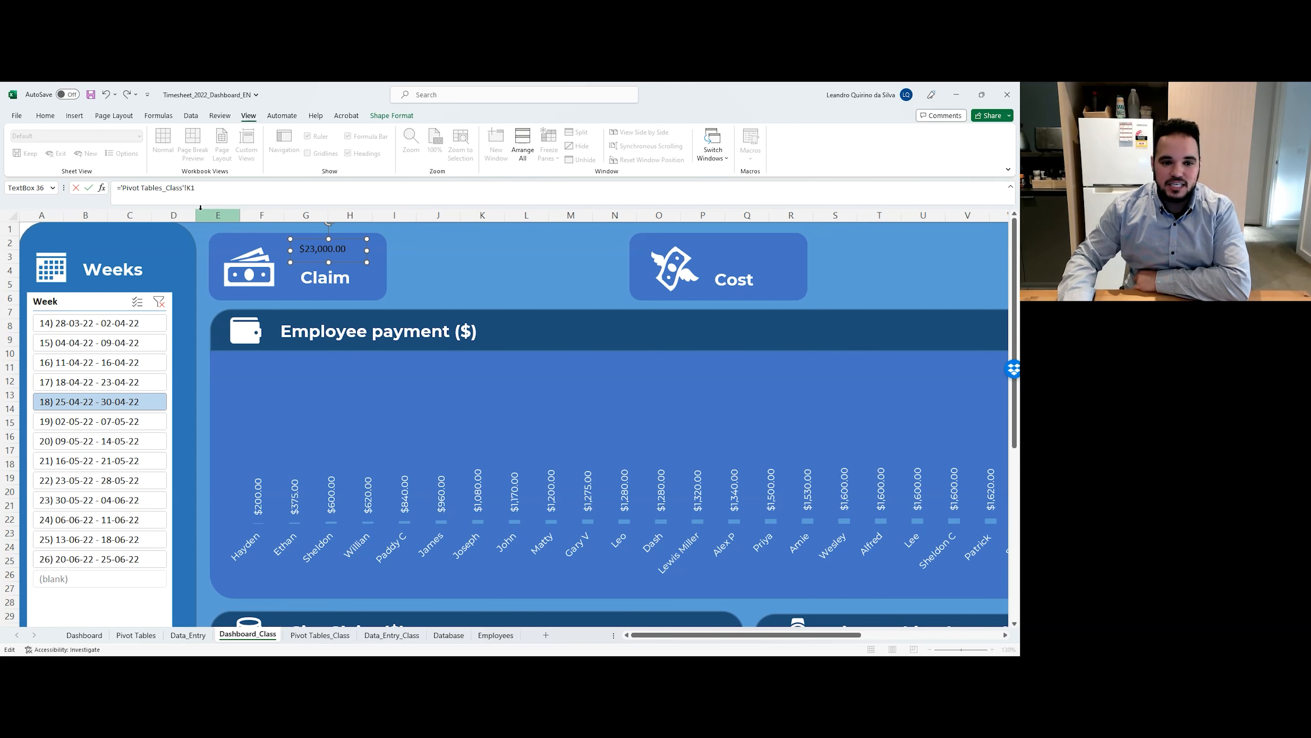
pyautogui.press('Return')
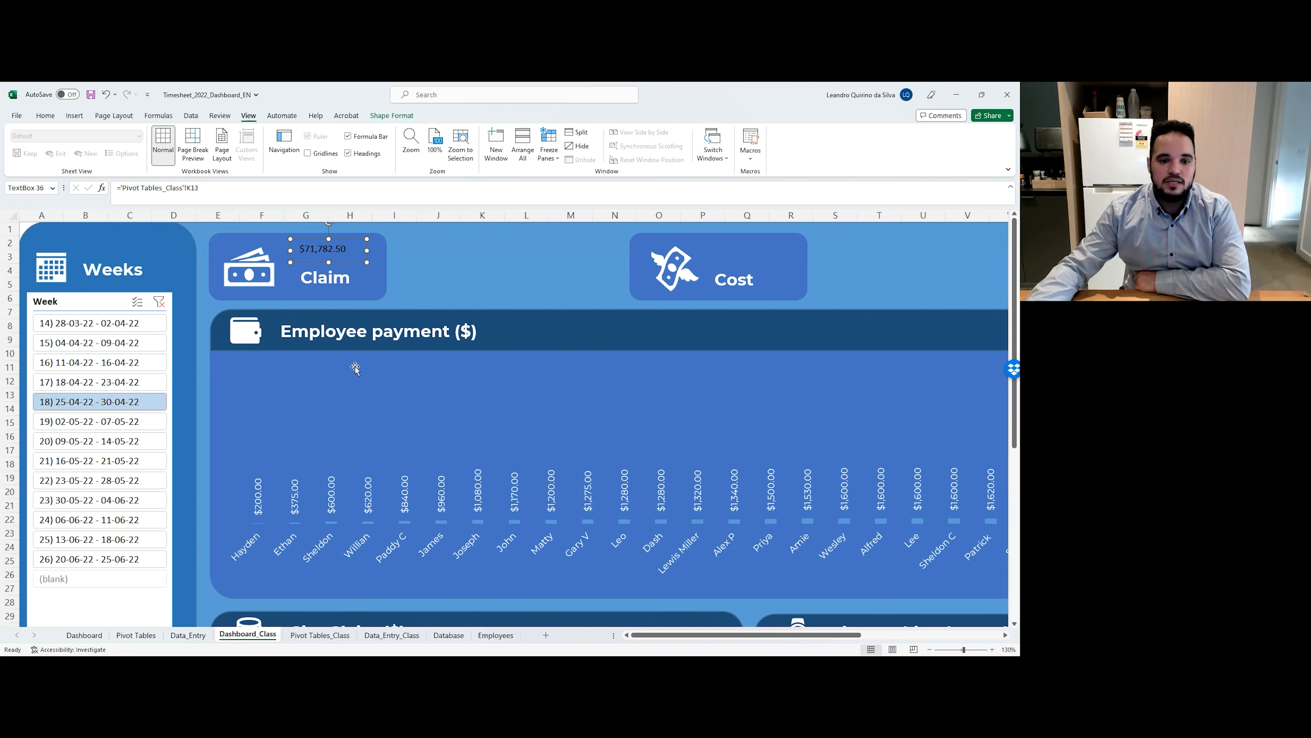
pyautogui.scroll(-7, 361, 372)
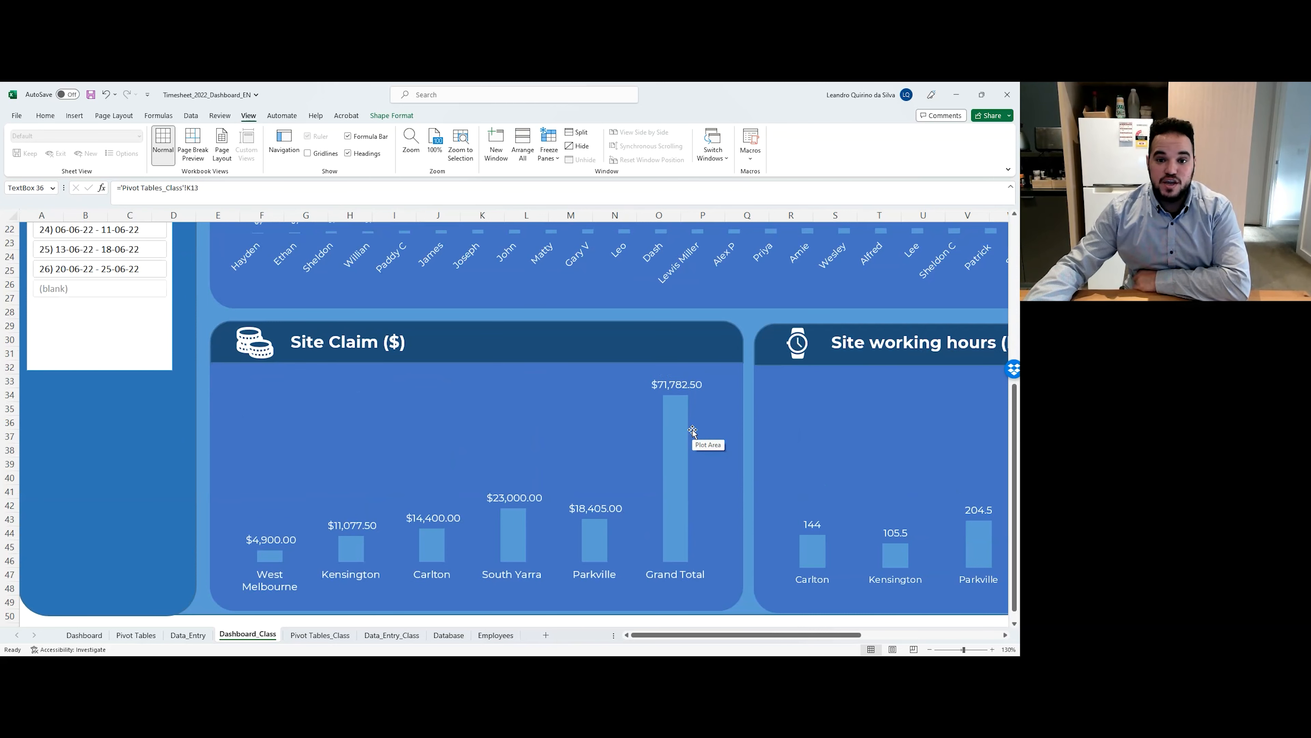
pyautogui.scroll(7, 692, 431)
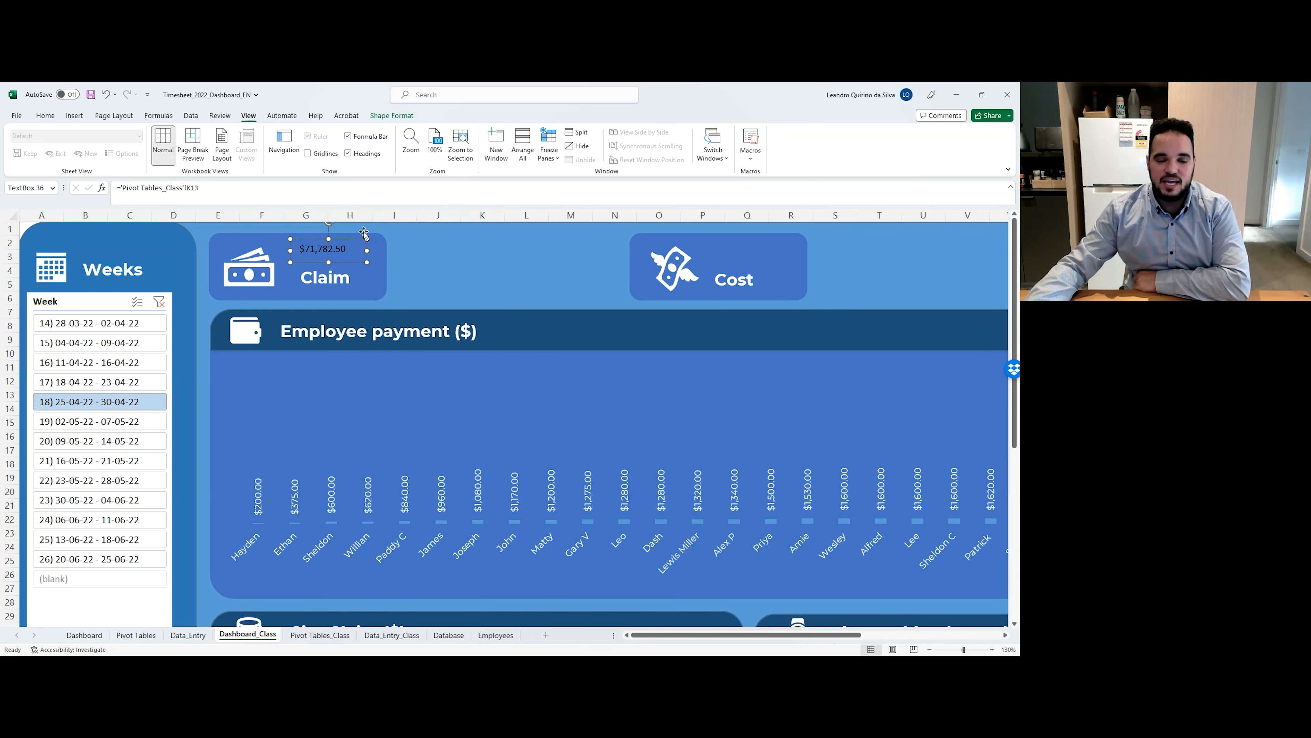
# Set the Claim card's value text to the Montserrat font at size 12.
pyautogui.click(45, 115)
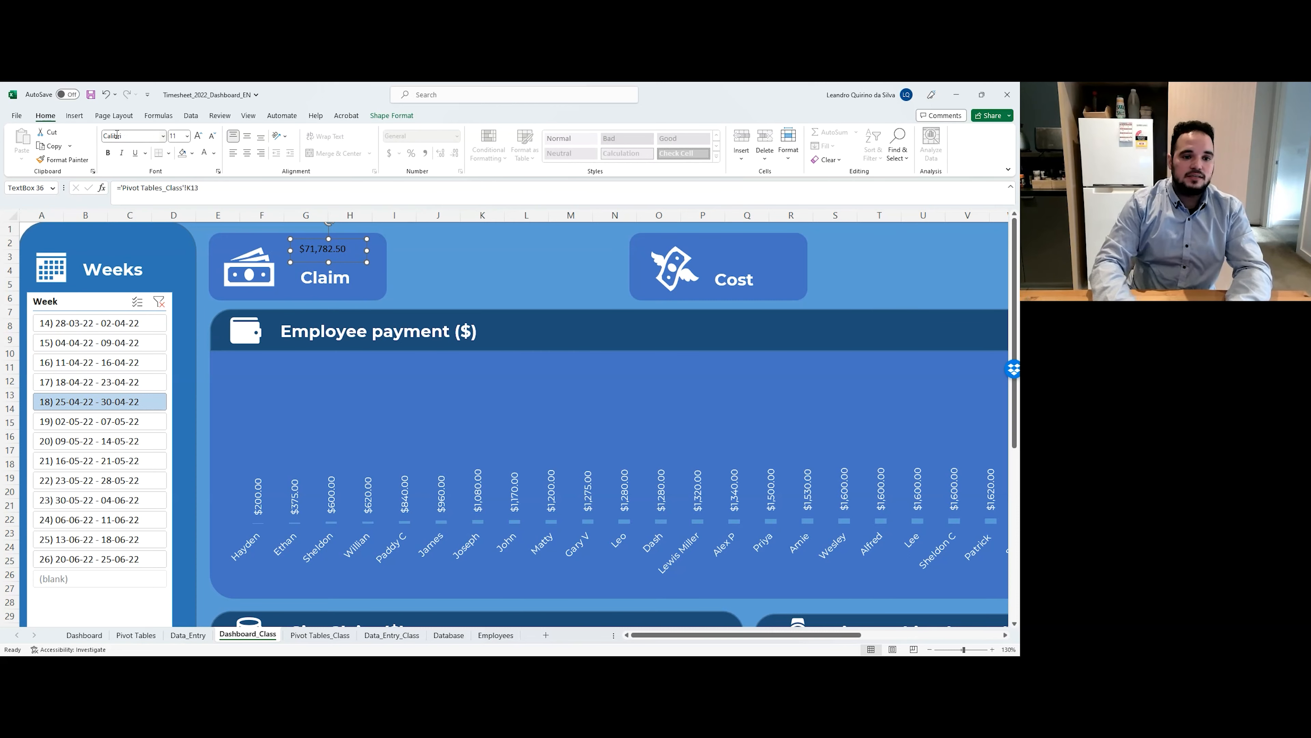
pyautogui.click(140, 135)
pyautogui.write('Montserrat')
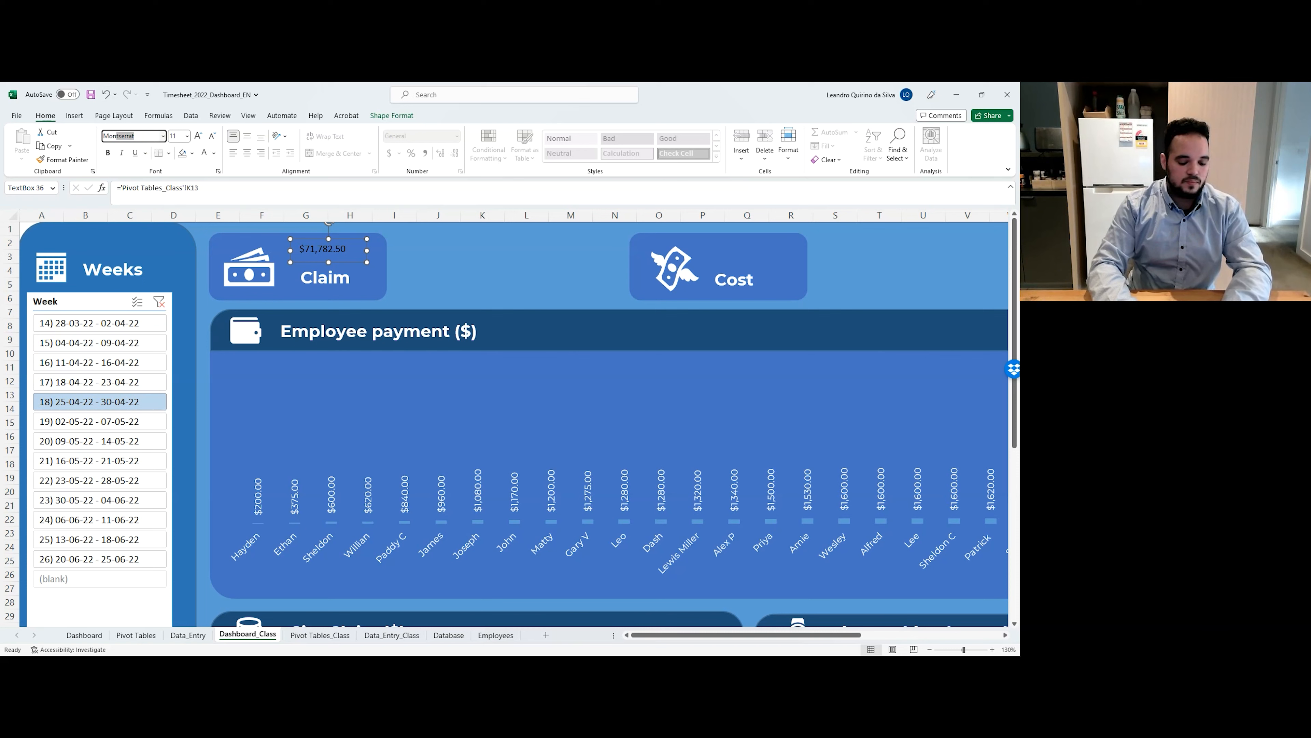
pyautogui.press('Tab')
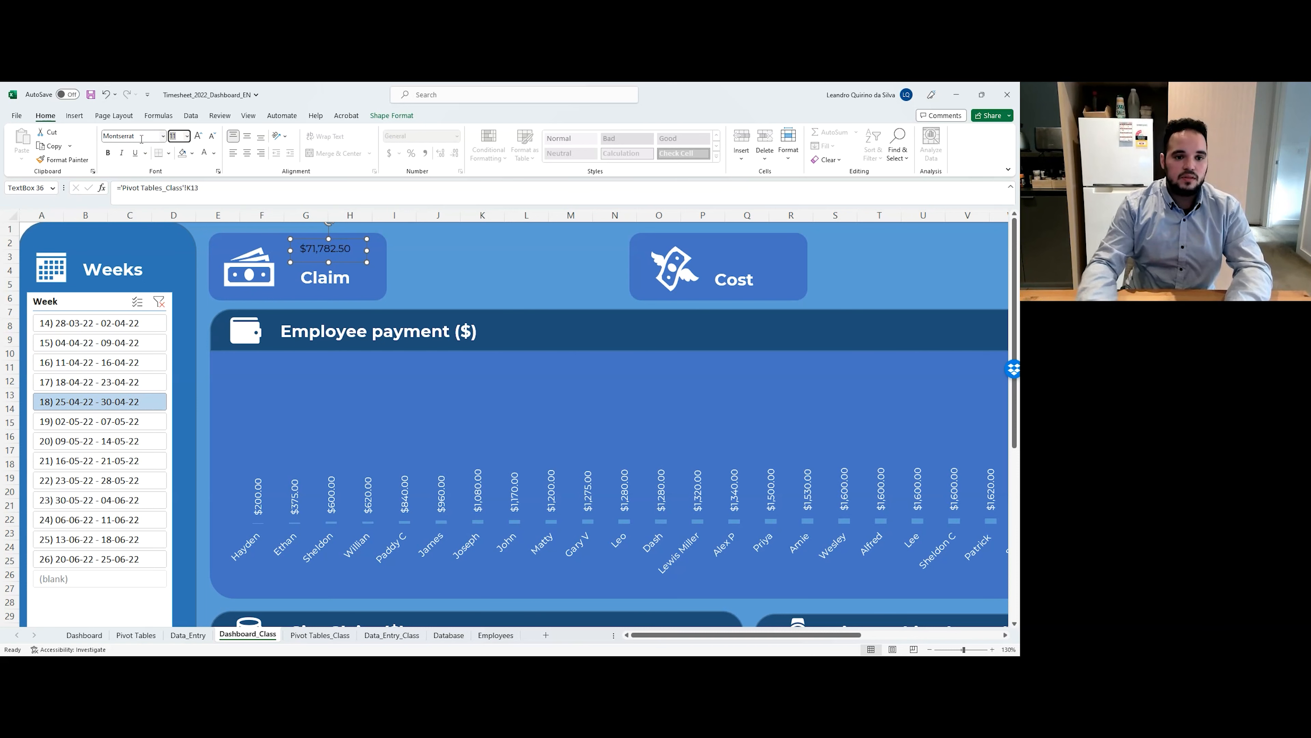
pyautogui.press('Return')
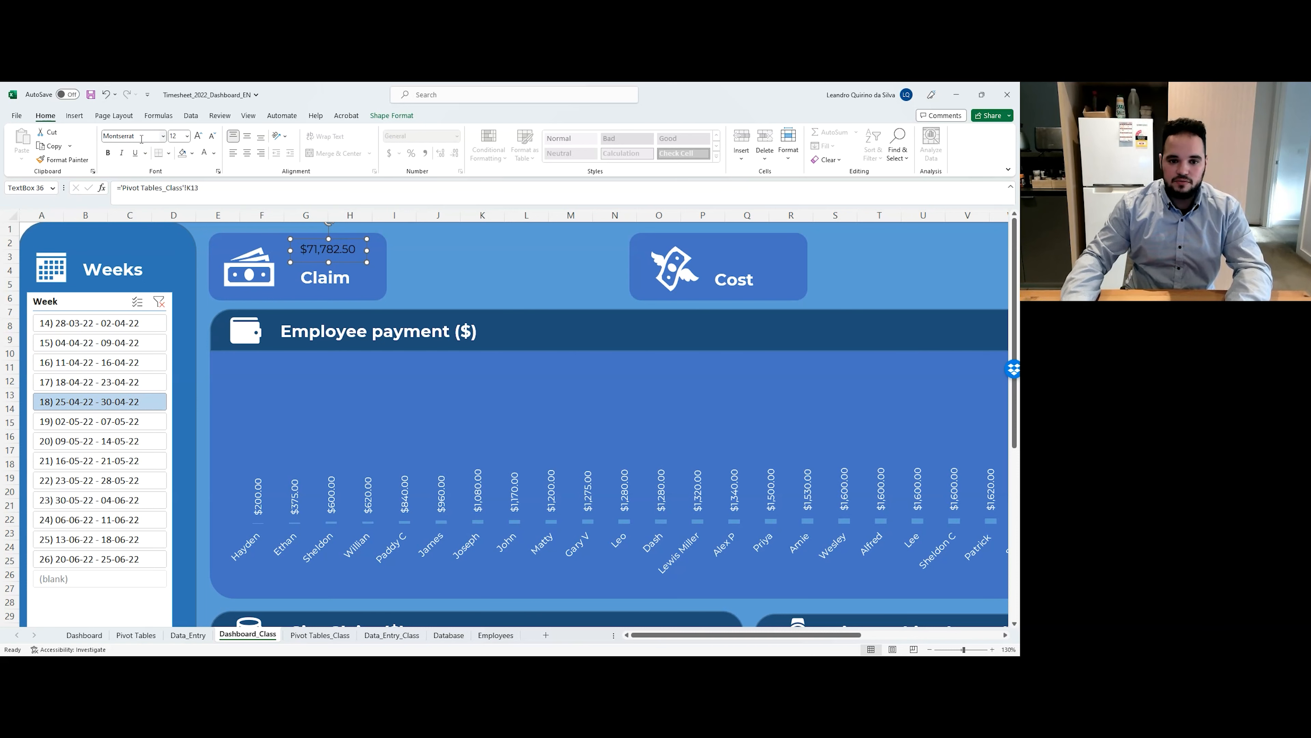
# Colour the Claim card's value text white and set its font size to 14, leaving it non-bold.
pyautogui.click(205, 153)
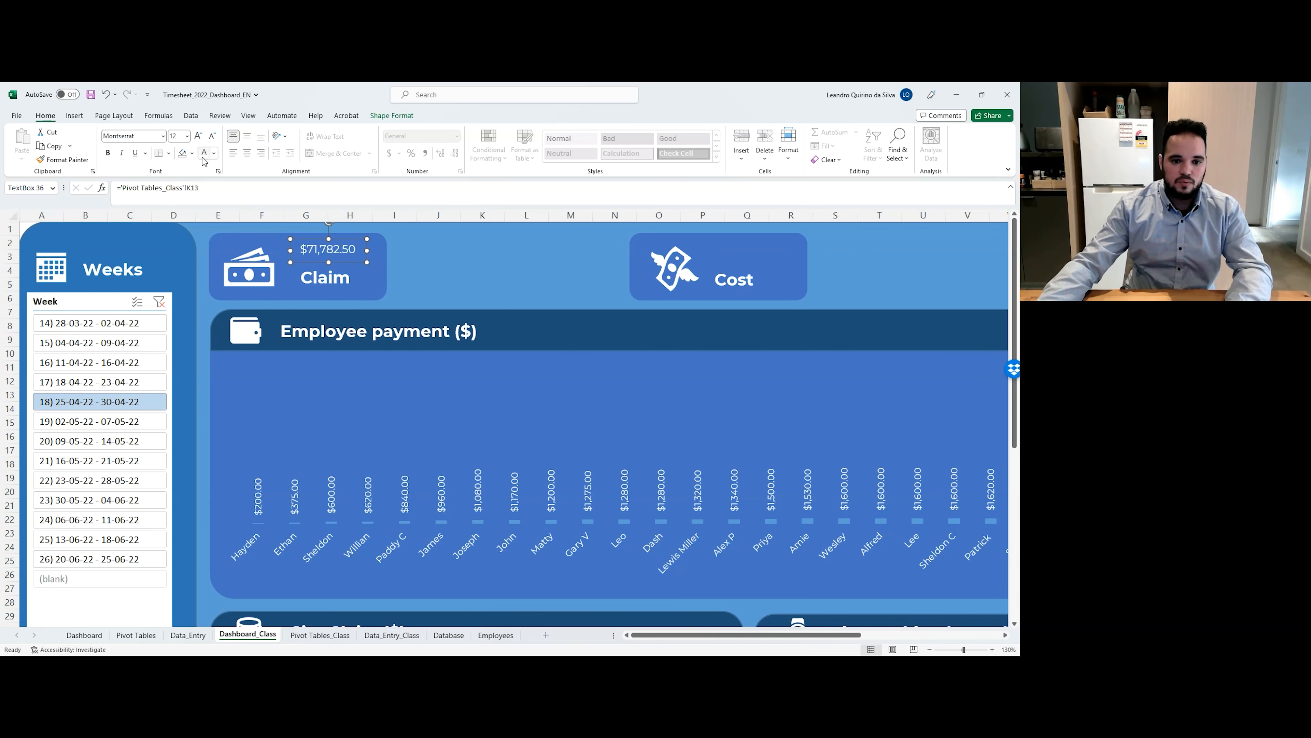
pyautogui.click(108, 153)
pyautogui.click(107, 153)
pyautogui.click(181, 136)
pyautogui.write('14')
pyautogui.press('Return')
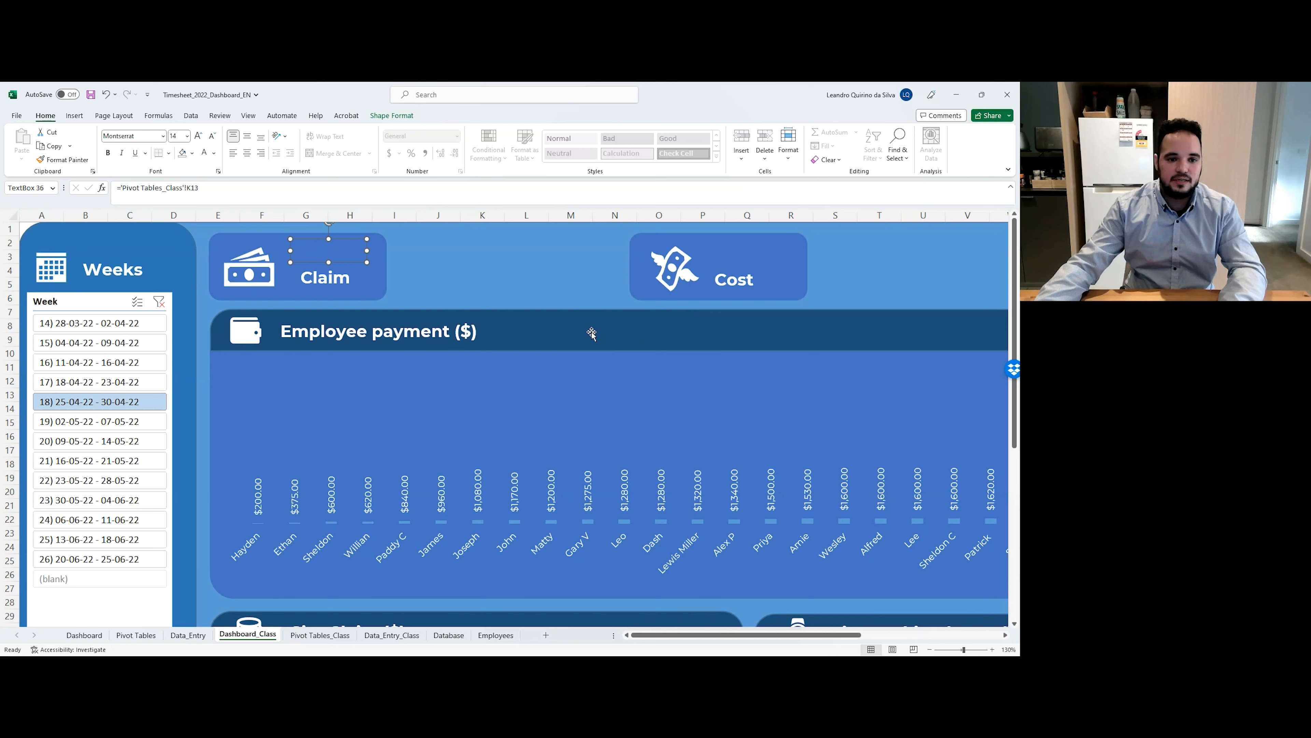
# Enlarge the Claim value's text box to fit the larger text and place it just above the Claim label.
pyautogui.moveTo(365, 263); pyautogui.dragTo(365, 273)
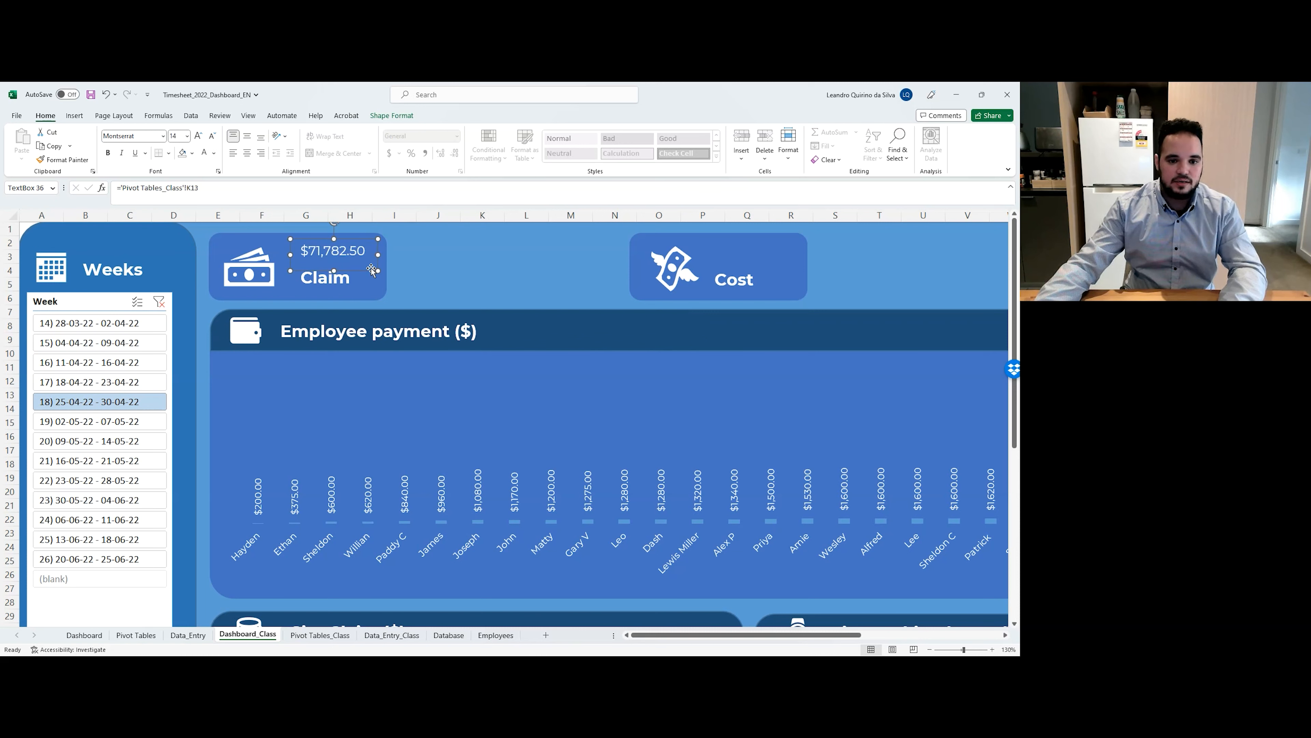
pyautogui.click(365, 272)
pyautogui.click(449, 269)
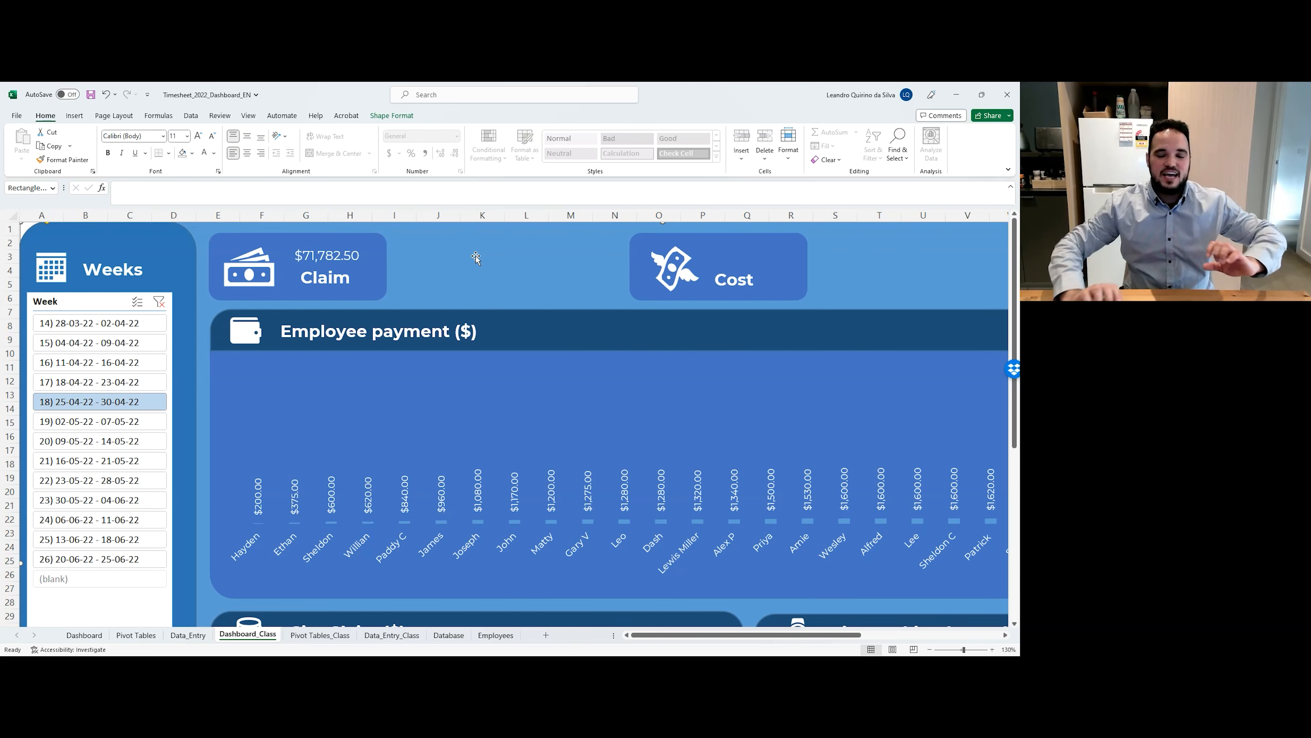
# Add the Payment ($) / Cost ($) field to the values of the Site Claim pivot table at K12 on Pivot Tables_Class.
pyautogui.click(320, 635)
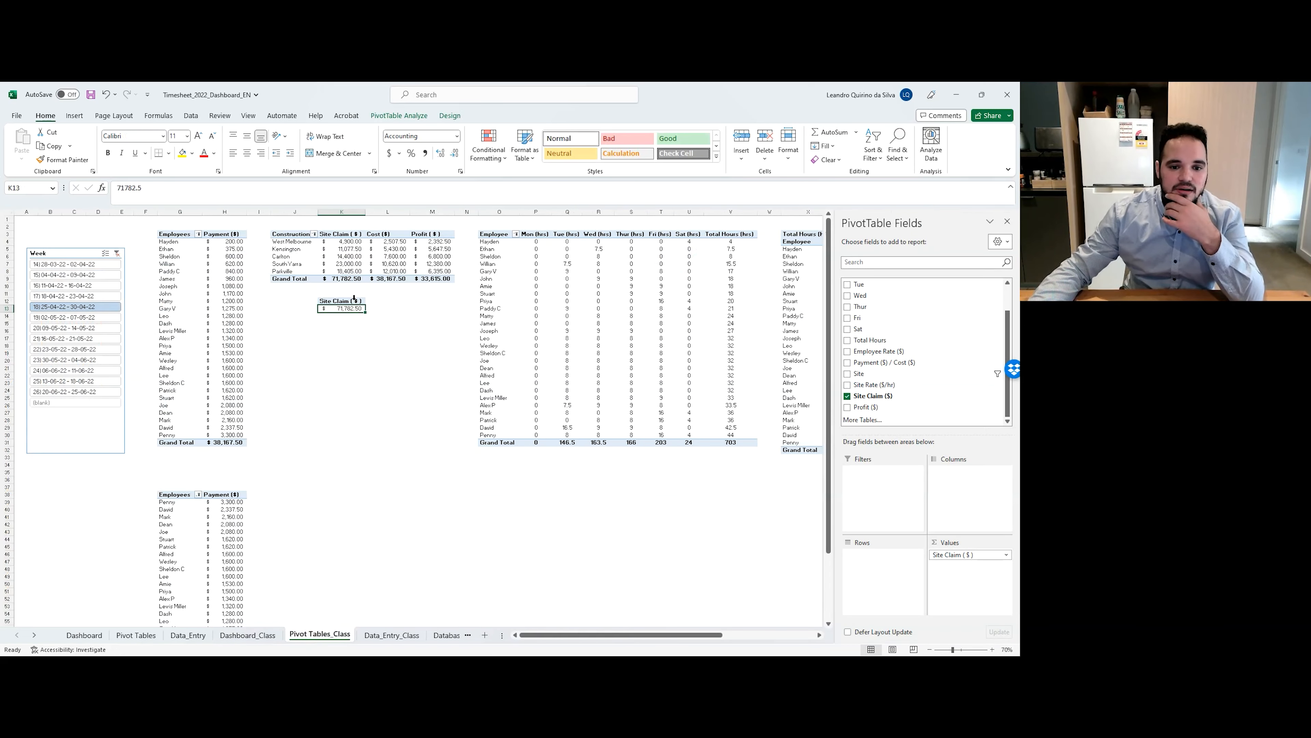
pyautogui.click(884, 494)
pyautogui.click(345, 303)
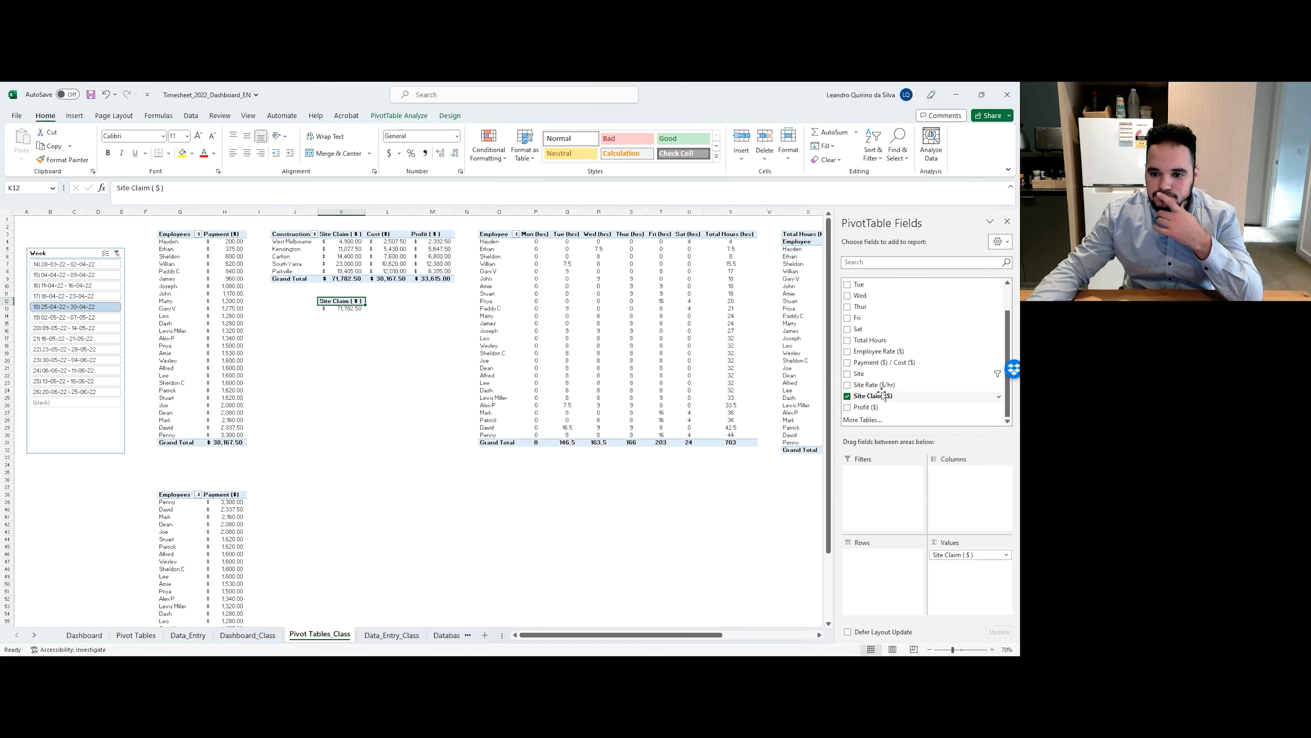
pyautogui.scroll(1, 881, 375)
pyautogui.scroll(-1, 879, 375)
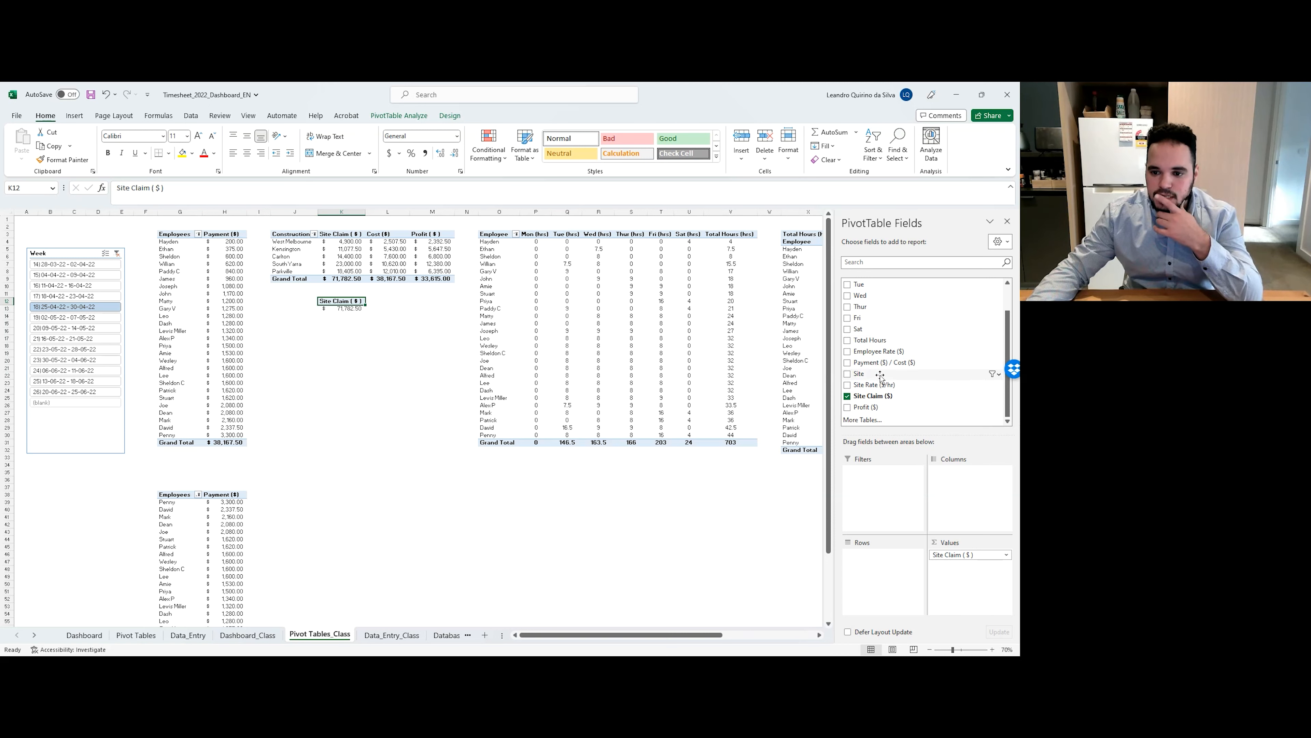
pyautogui.click(847, 363)
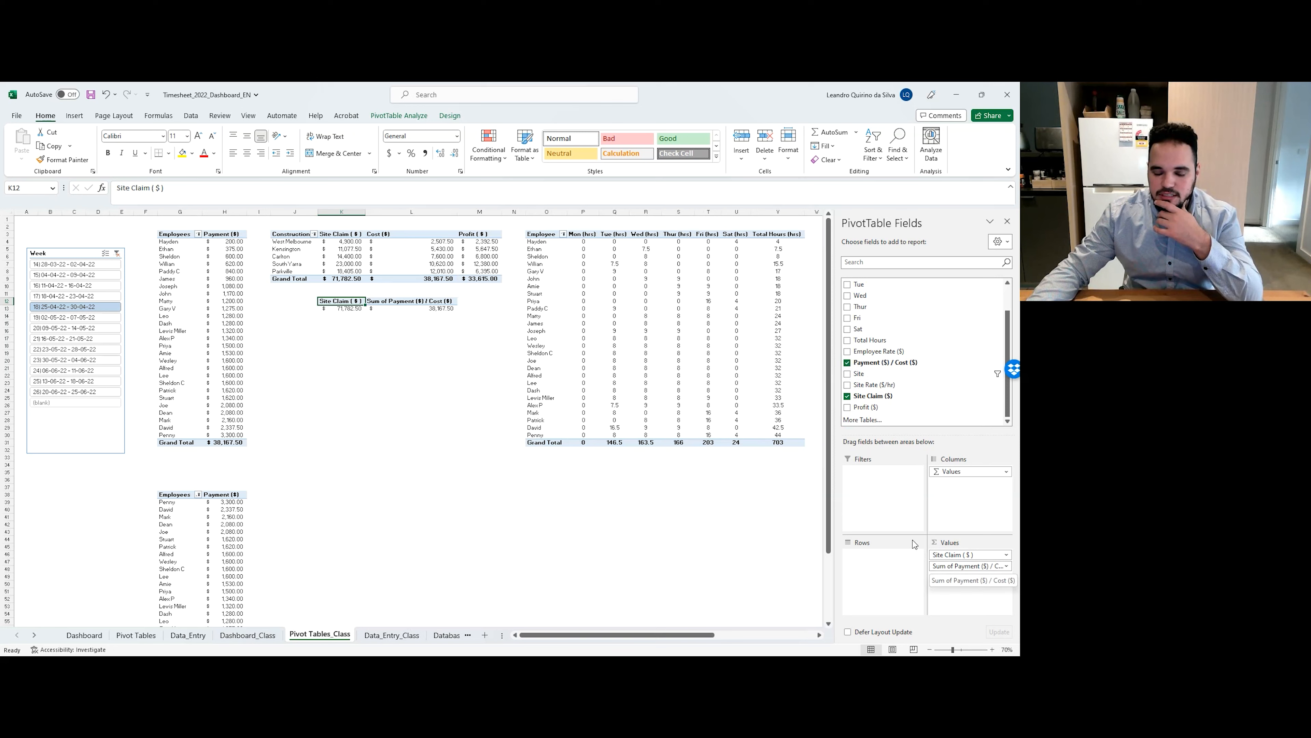
# Rename the pivot table header in L12 to Cost ($) and fit column L to its contents.
pyautogui.click(420, 303)
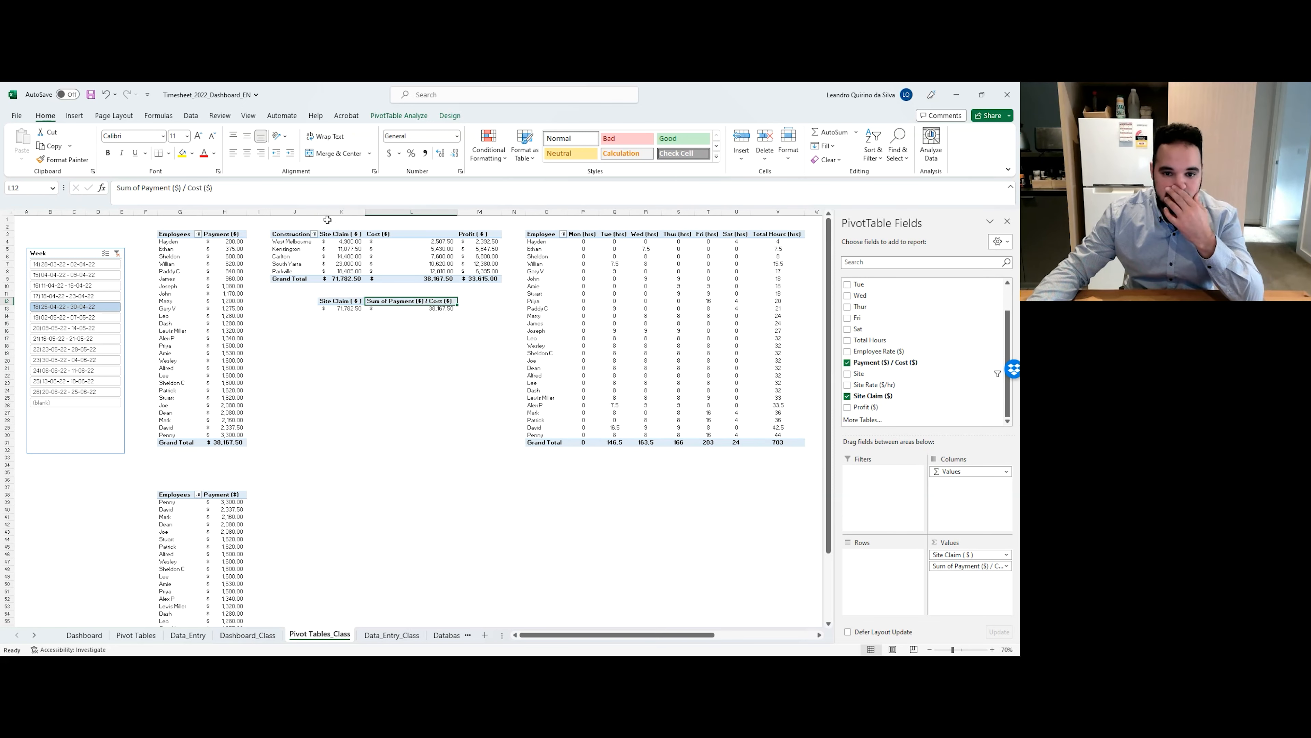
pyautogui.moveTo(190, 189); pyautogui.dragTo(103, 192)
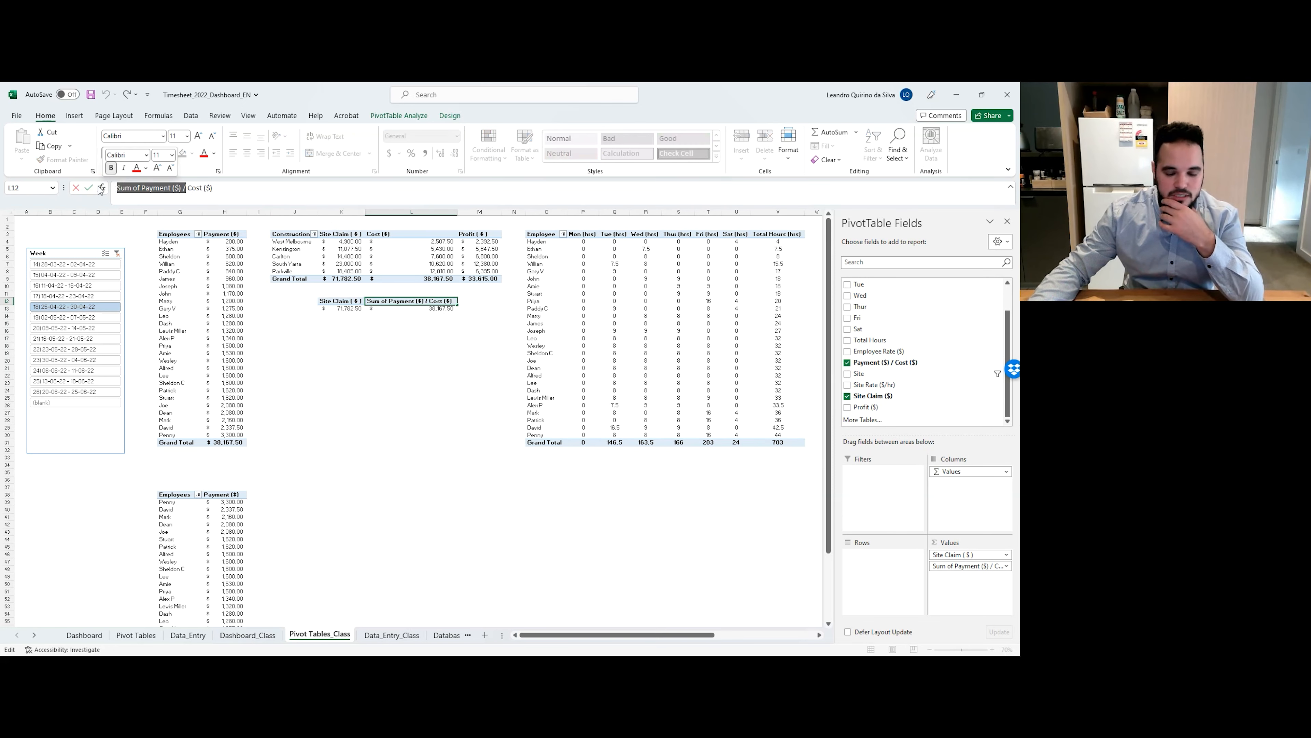
pyautogui.press('BackSpace')
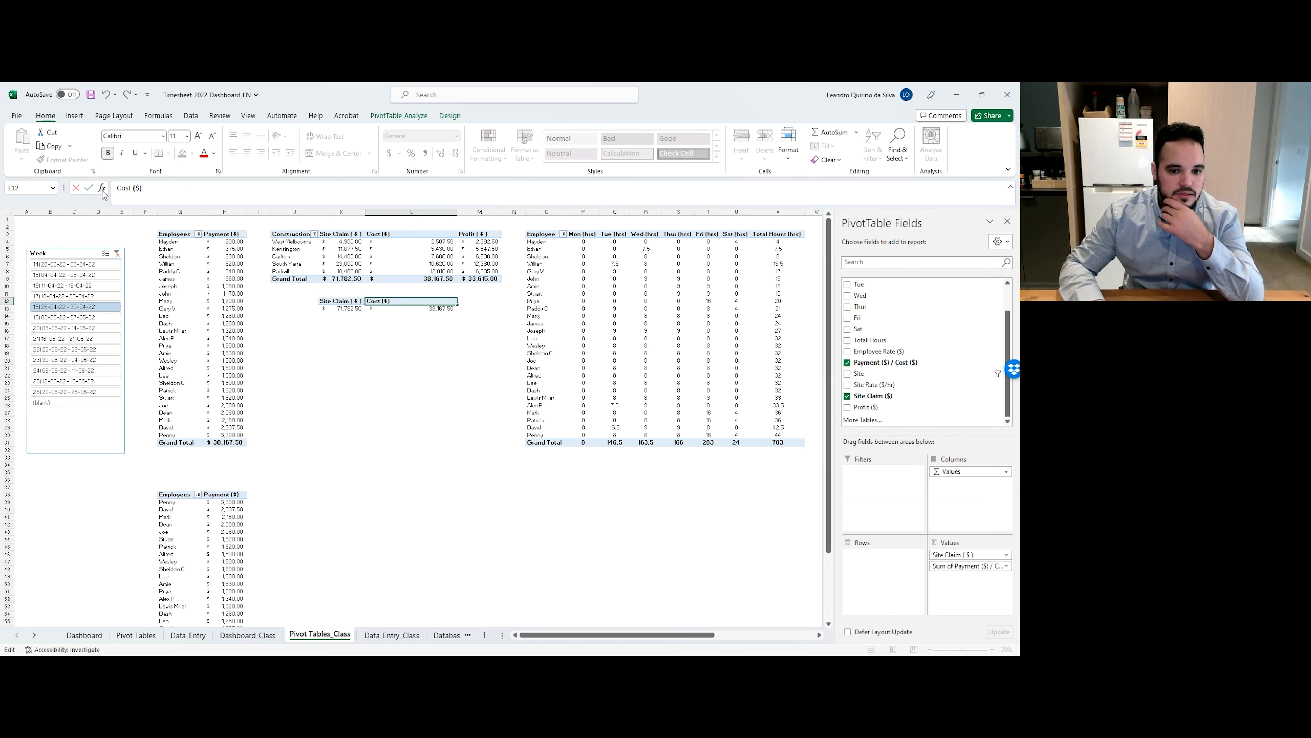
pyautogui.press('Return')
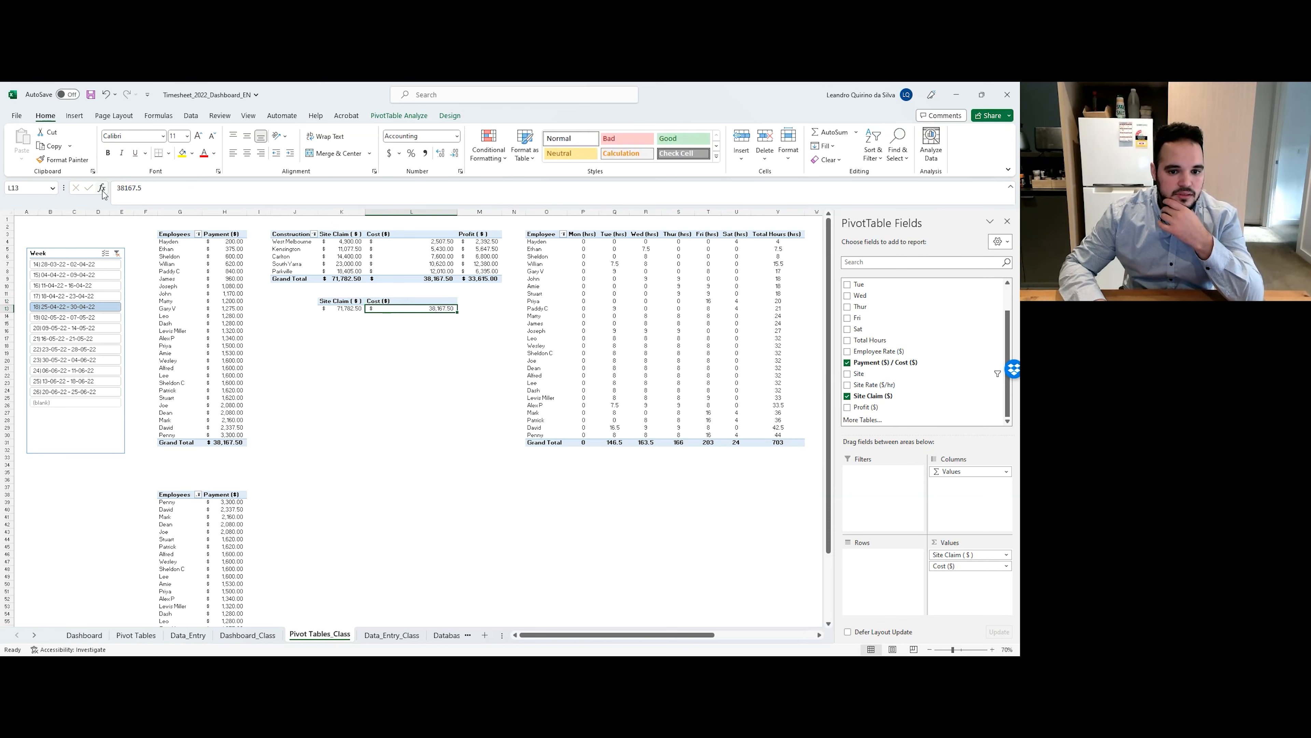
pyautogui.moveTo(458, 212); pyautogui.dragTo(457, 212)
pyautogui.doubleClick(457, 212)
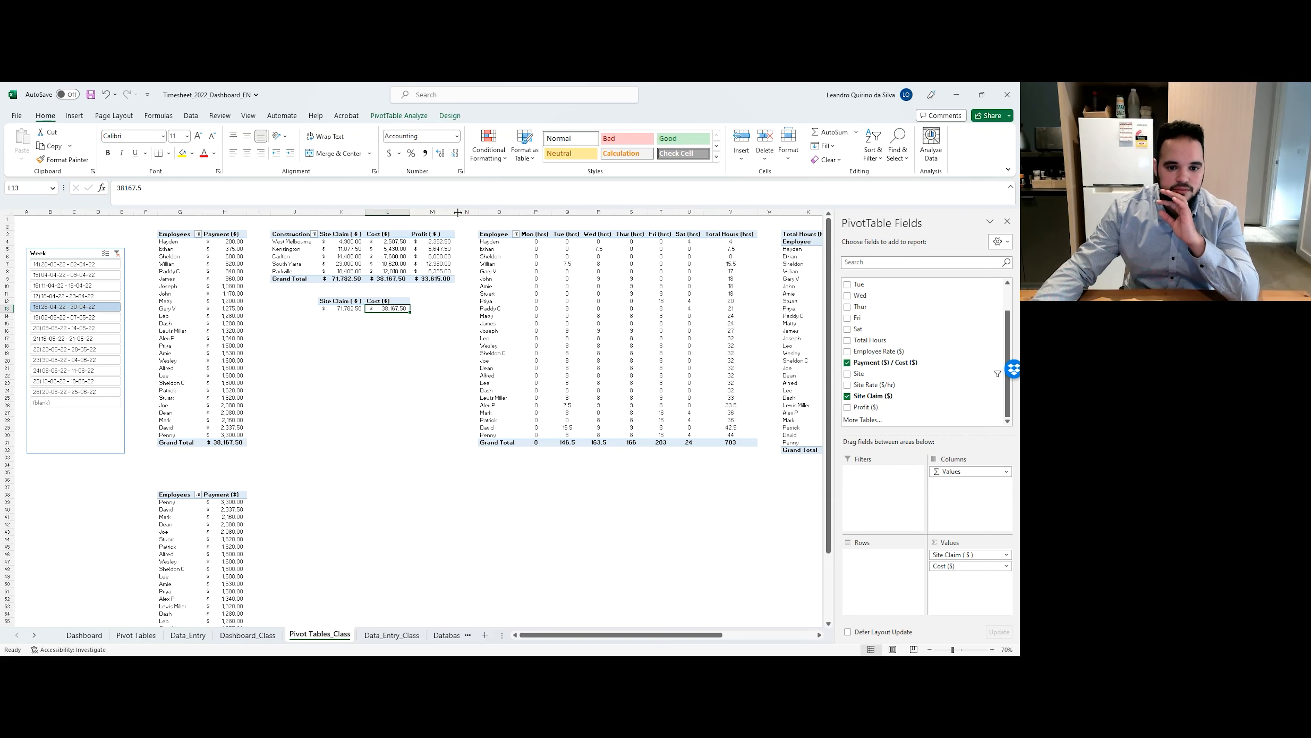
# Add the Profit ($) field to the same pivot table's values and widen column L to fit the cost figures.
pyautogui.click(366, 342)
pyautogui.click(384, 301)
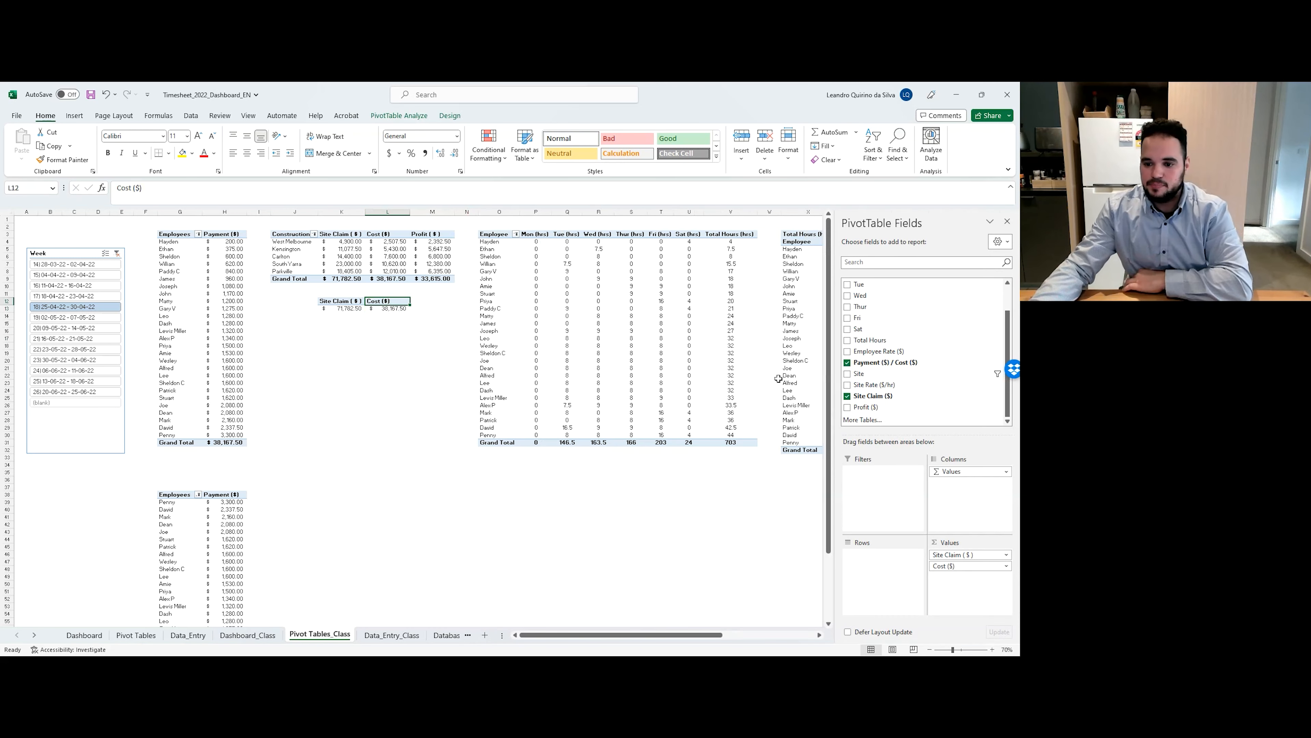
pyautogui.click(847, 407)
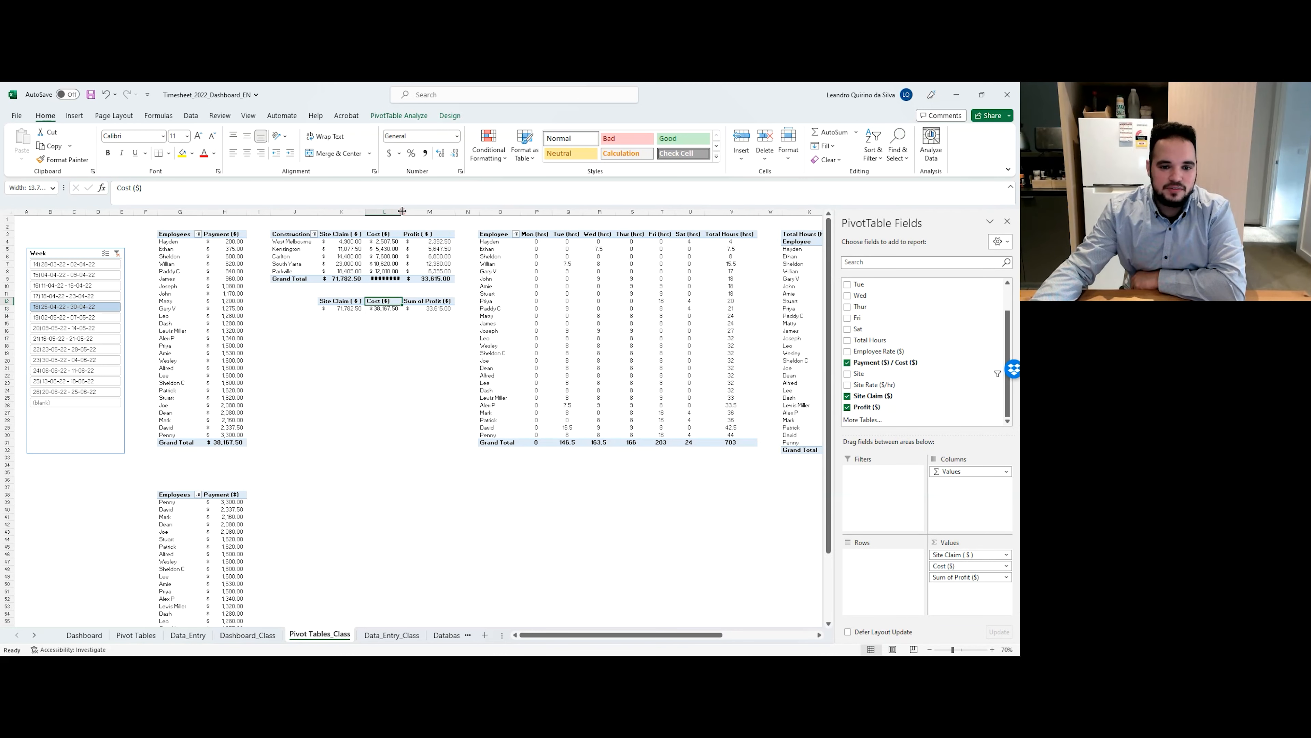
pyautogui.moveTo(402, 211); pyautogui.dragTo(410, 212)
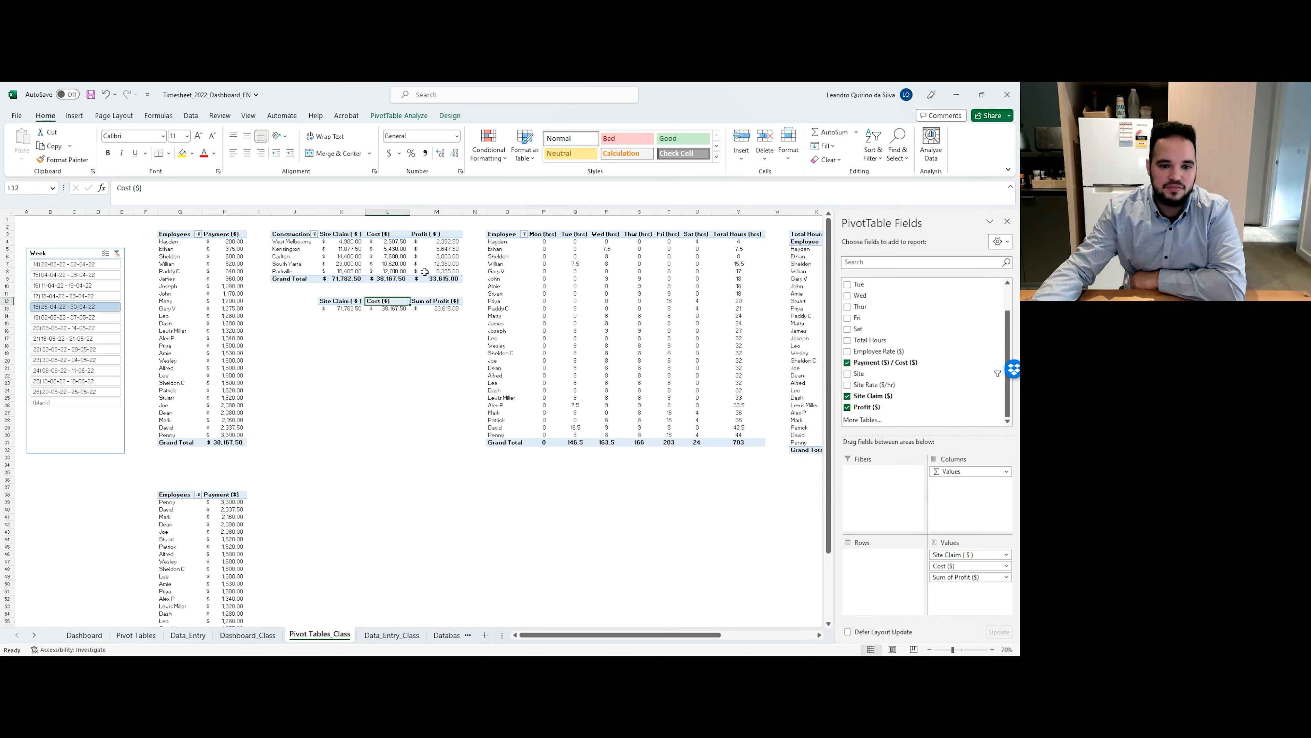
# Rename the pivot table header in M12 to Profit ($), with an extra space before the bracket to keep the name unique.
pyautogui.click(406, 376)
pyautogui.click(431, 301)
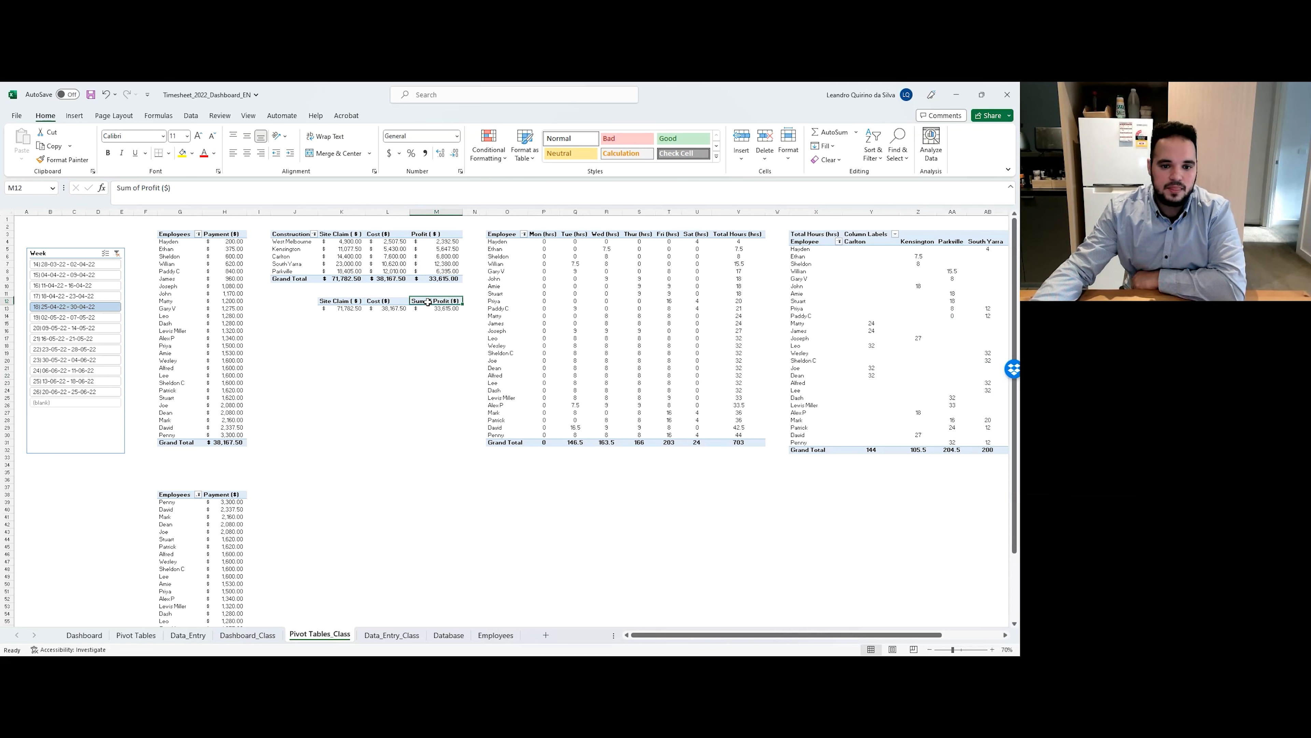
pyautogui.moveTo(142, 188); pyautogui.dragTo(84, 174)
pyautogui.press('Delete')
pyautogui.press('Delete')
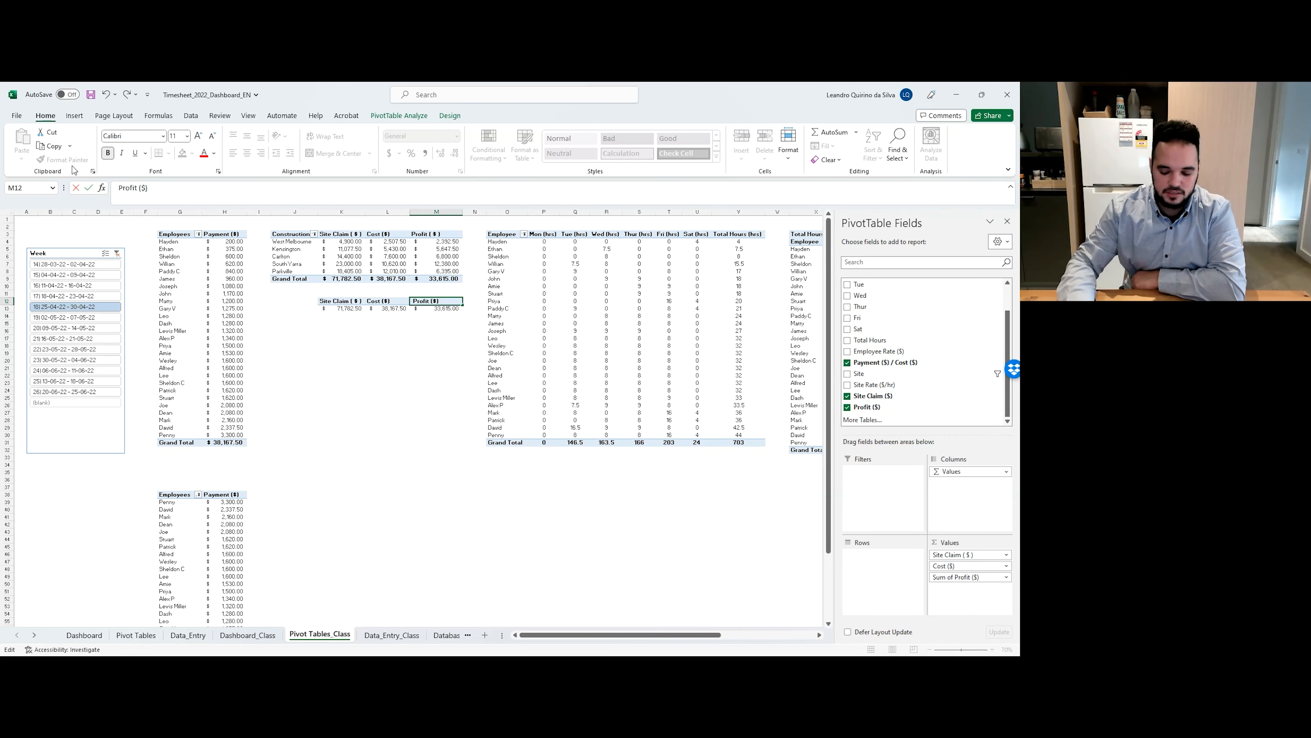
pyautogui.press('Return')
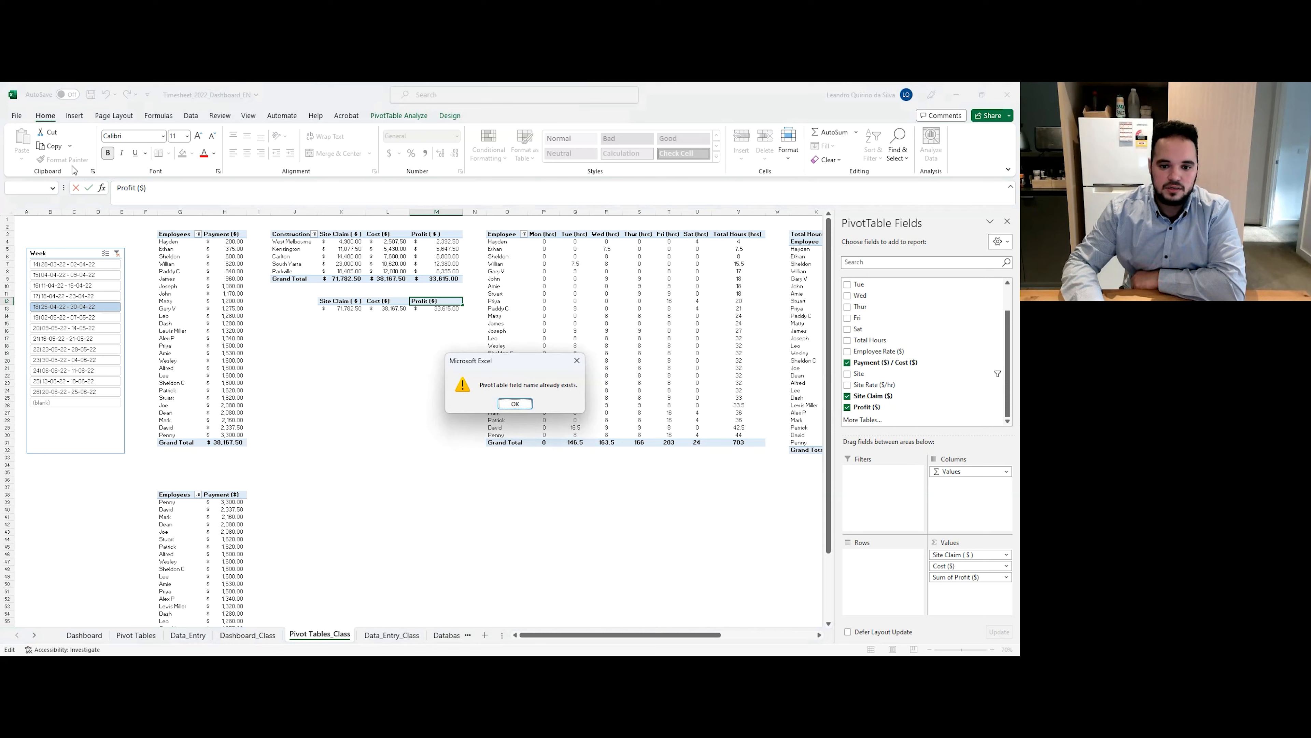
pyautogui.press('Return')
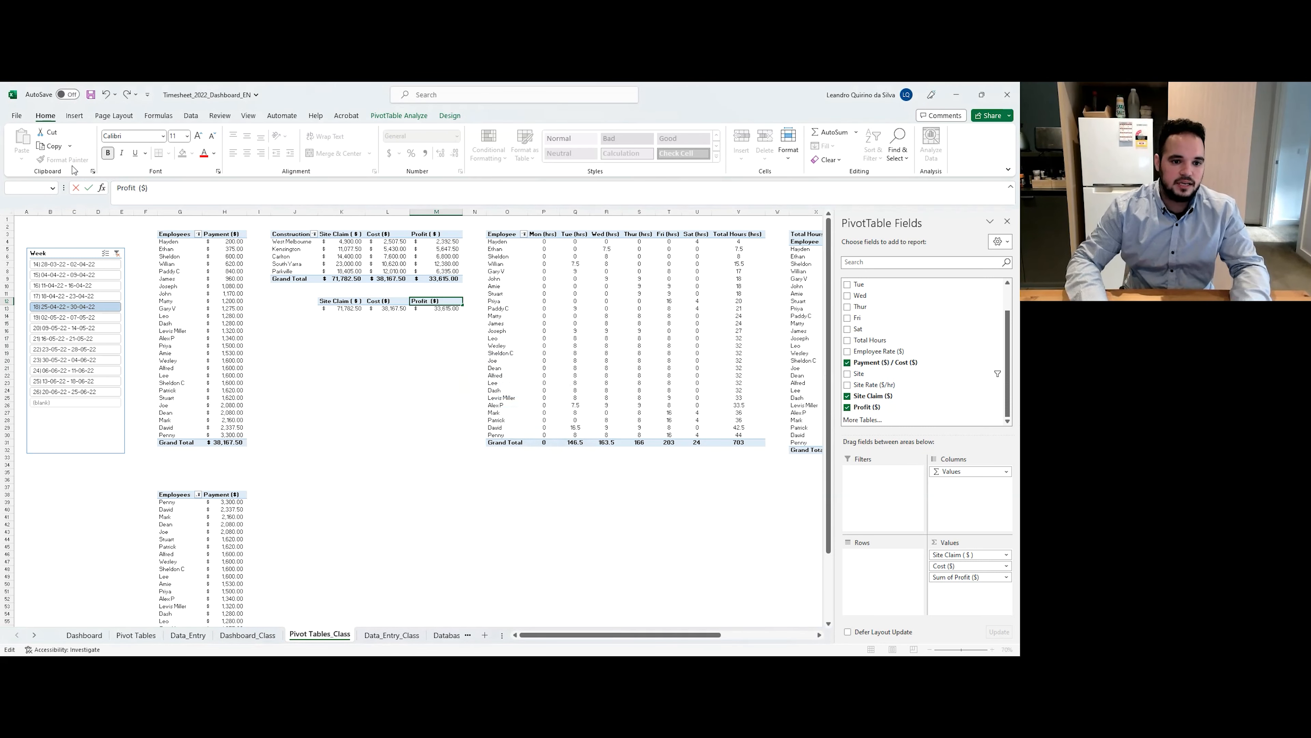
pyautogui.press('Return')
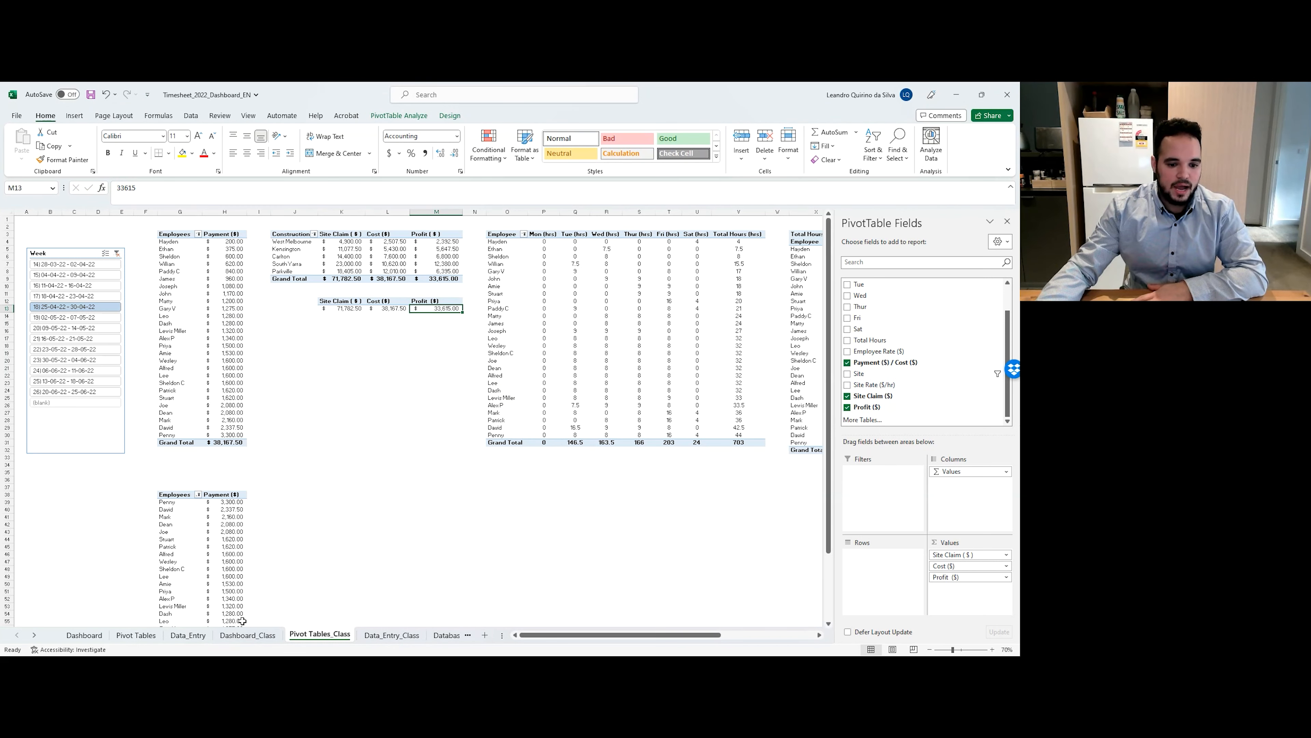
# Copy the Claim card's value text box on Dashboard_Class to the Cost card, placing it above the Cost label.
pyautogui.click(248, 635)
pyautogui.click(324, 257)
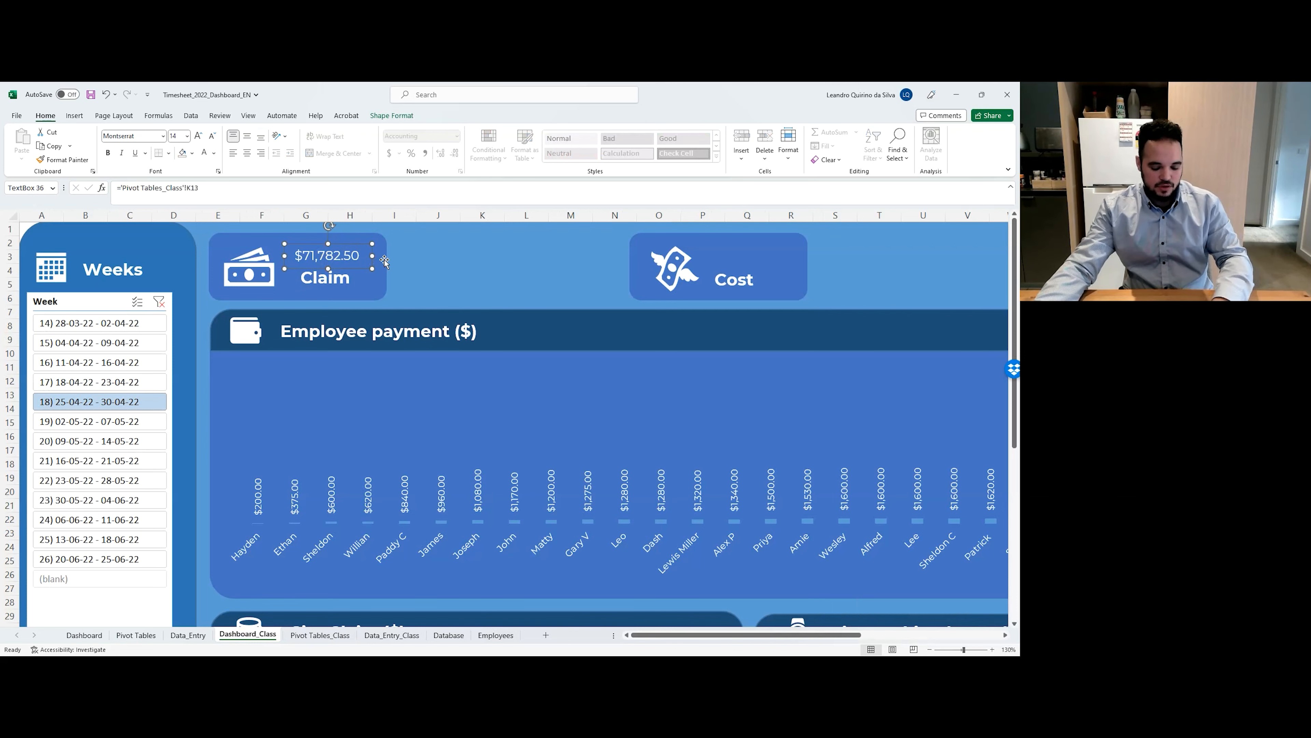
pyautogui.moveTo(386, 265); pyautogui.dragTo(773, 265)
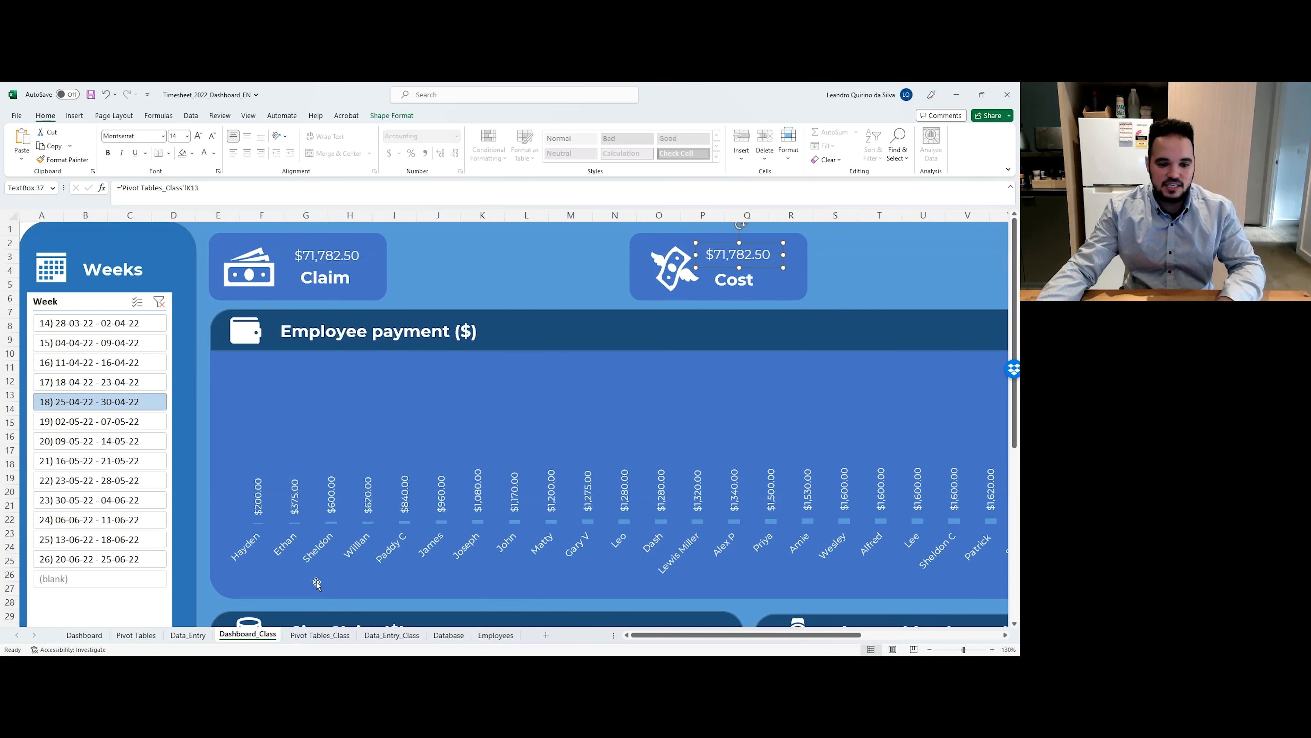
# Find the Cost value's cell on Pivot Tables_Class and relink the Cost card's text box to L13.
pyautogui.click(321, 636)
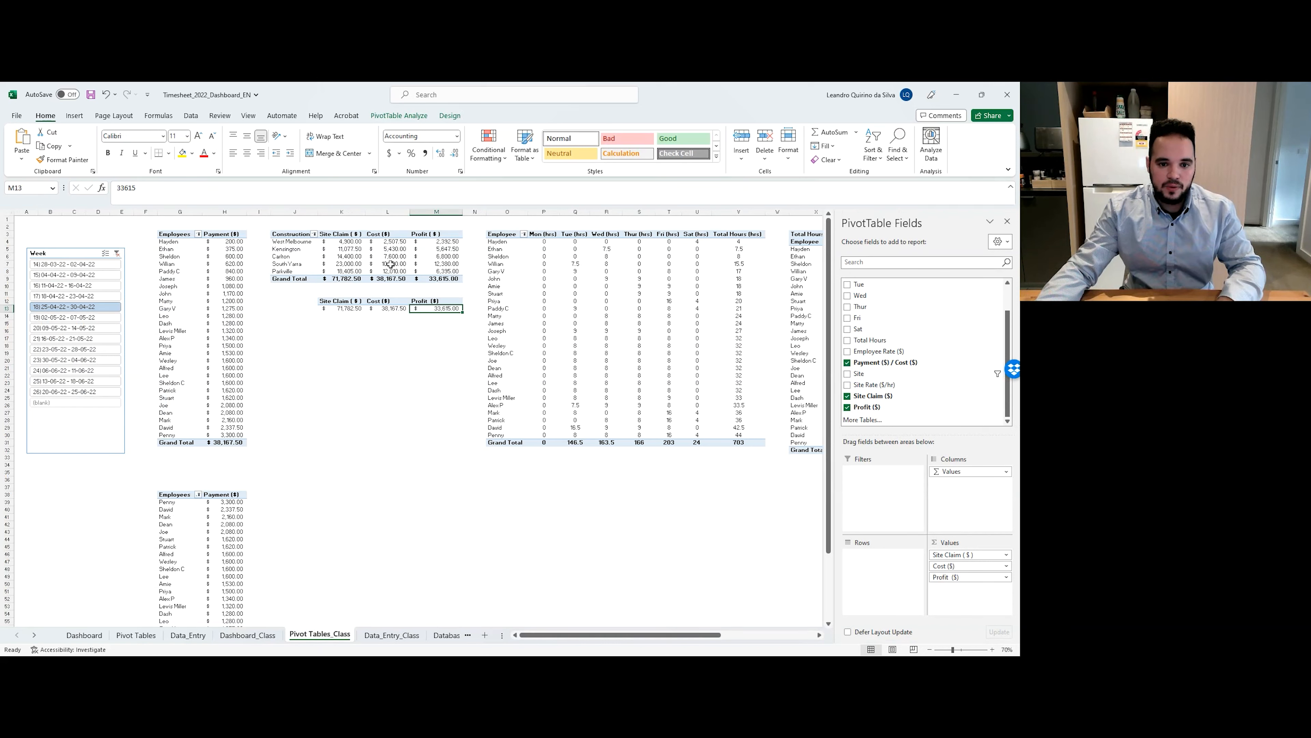
pyautogui.click(392, 213)
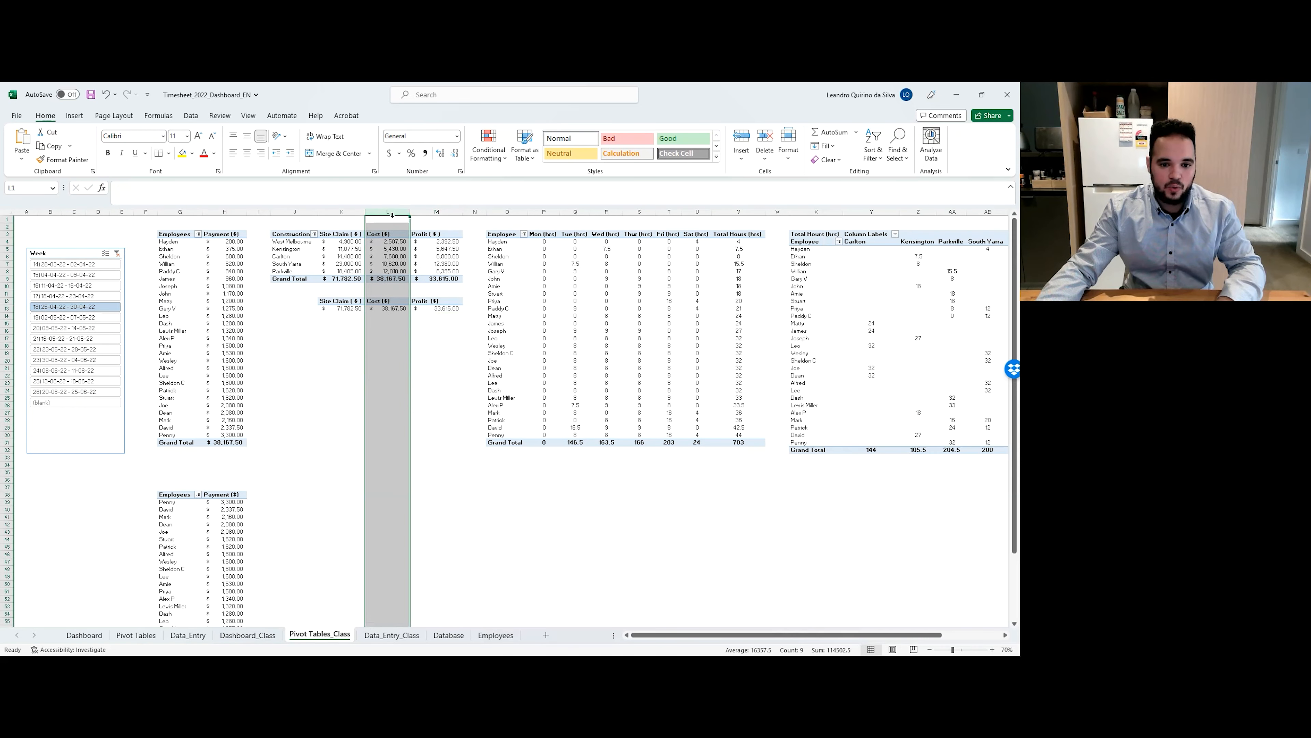
pyautogui.click(389, 310)
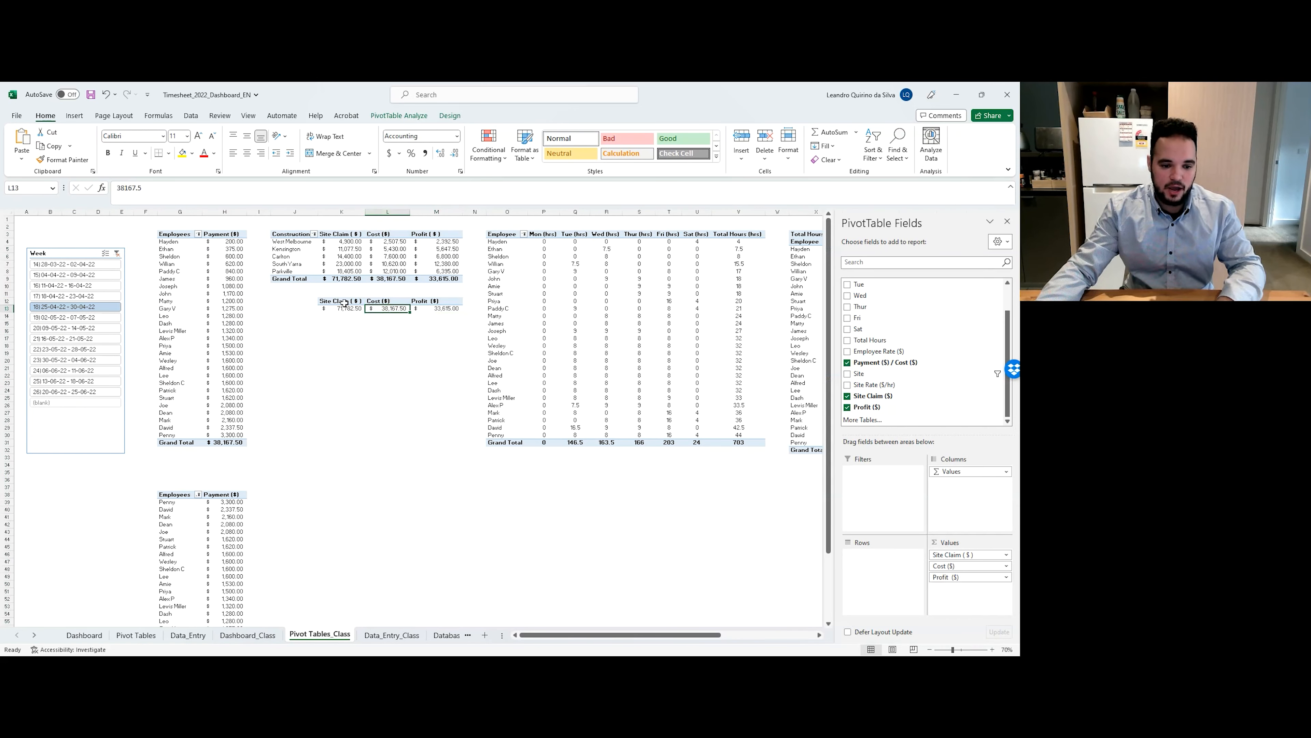
pyautogui.click(84, 636)
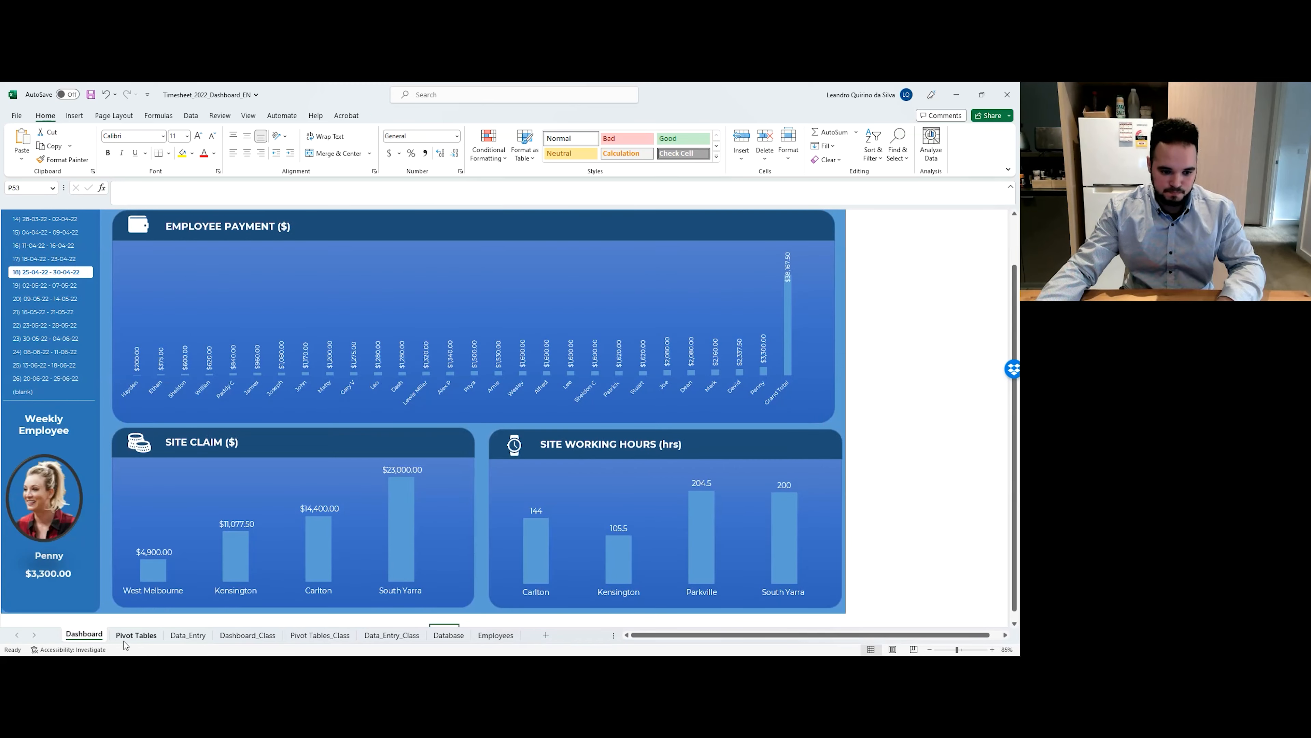
pyautogui.click(136, 635)
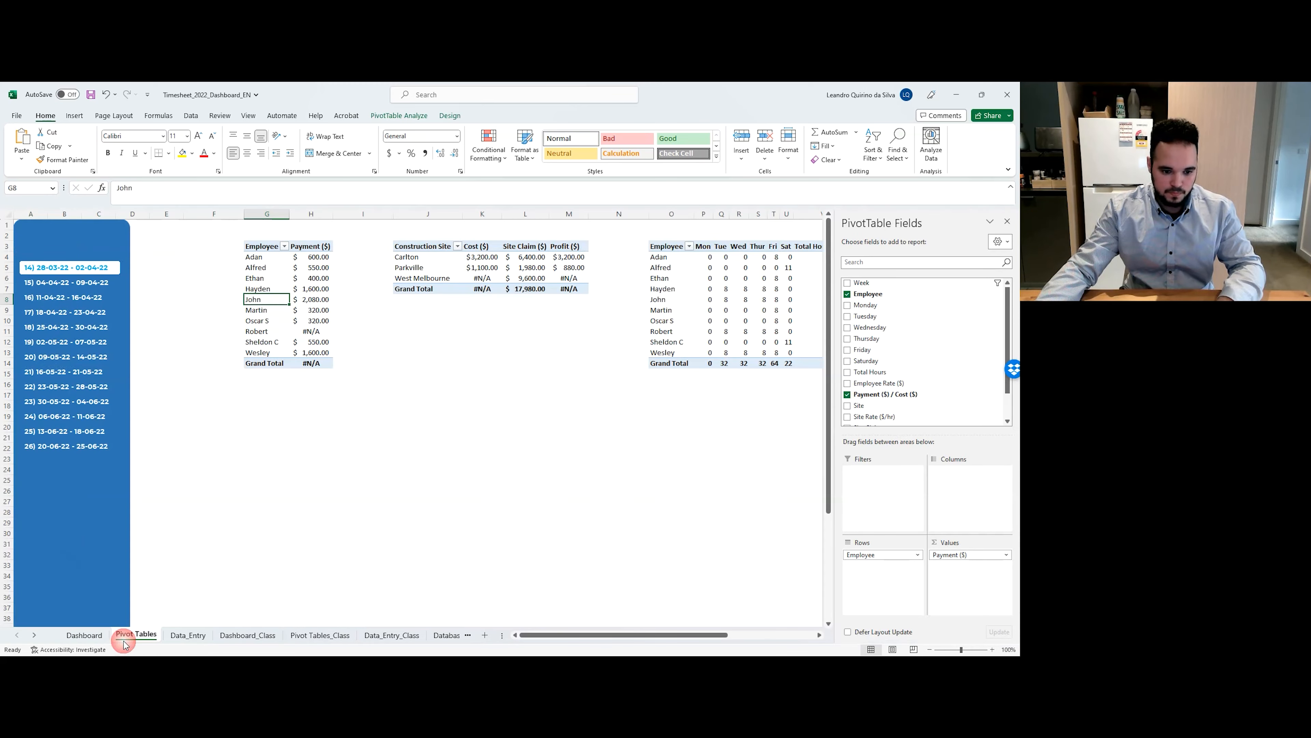
pyautogui.click(174, 637)
pyautogui.click(244, 640)
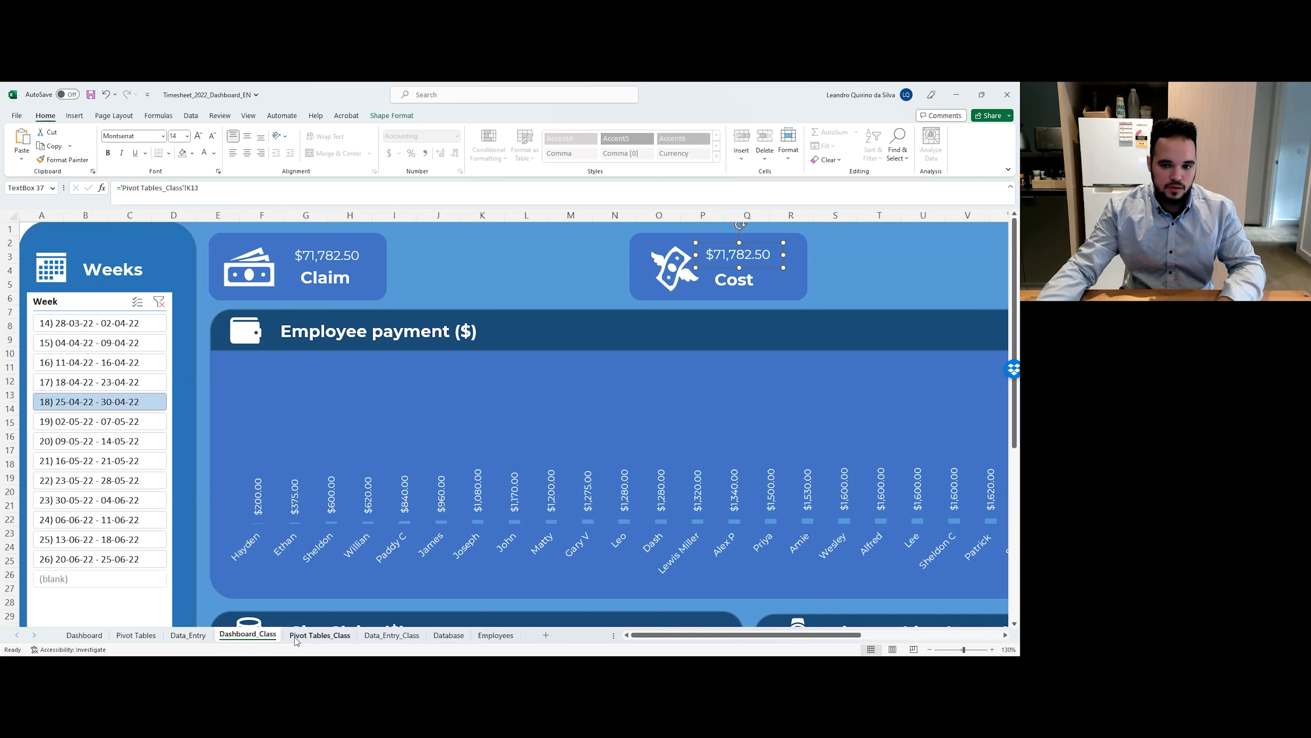
pyautogui.click(192, 189)
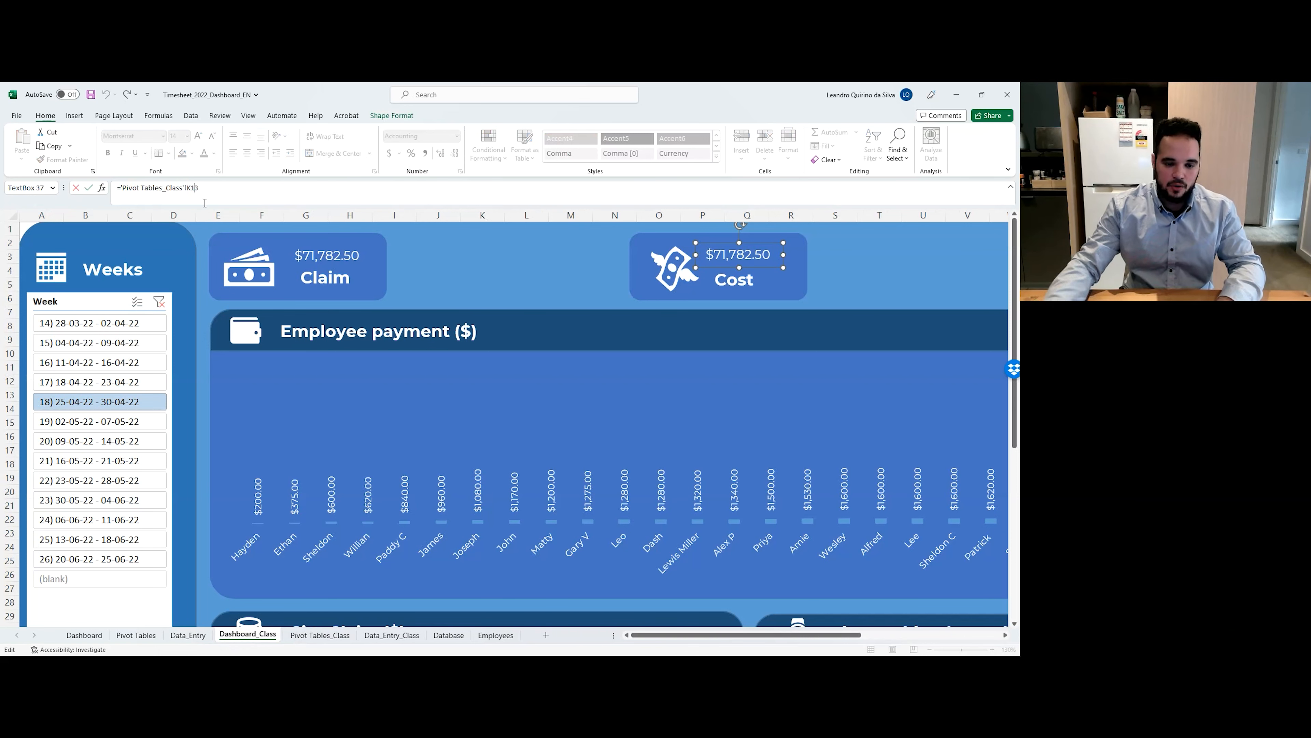
pyautogui.press('BackSpace')
pyautogui.write('L')
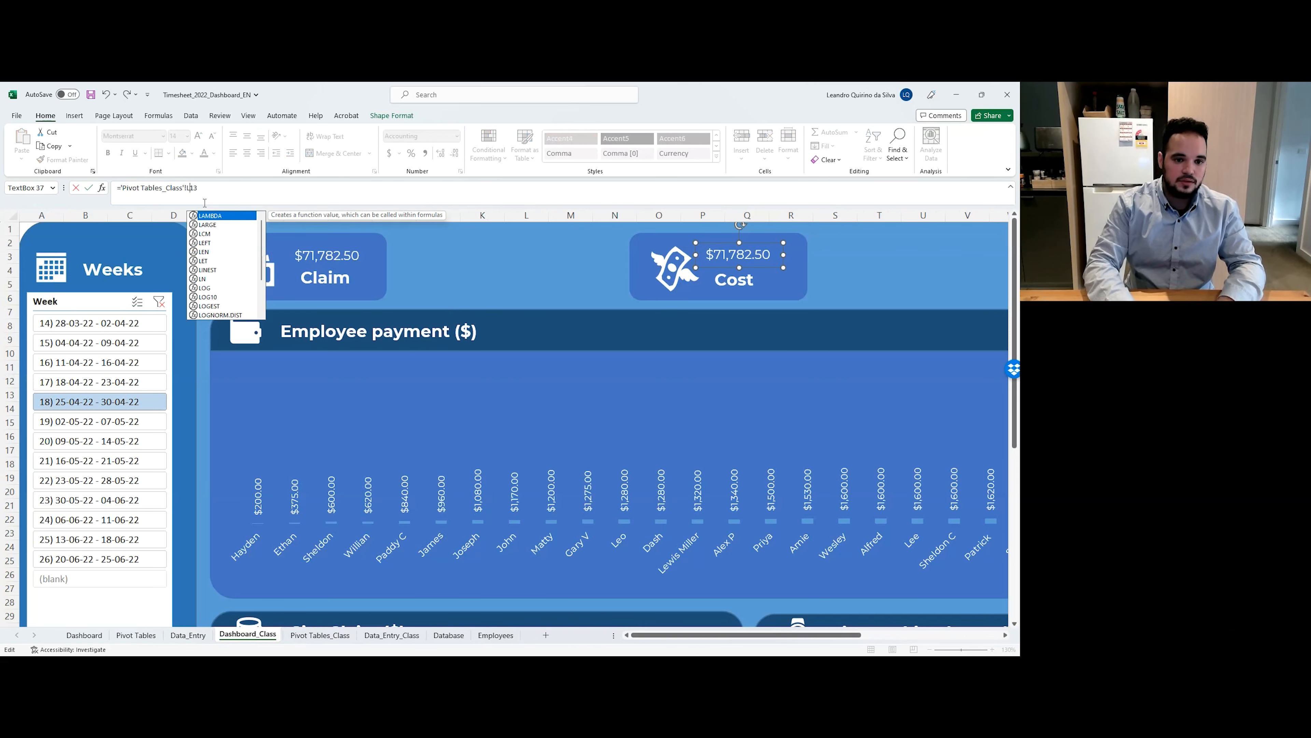
pyautogui.press('Return')
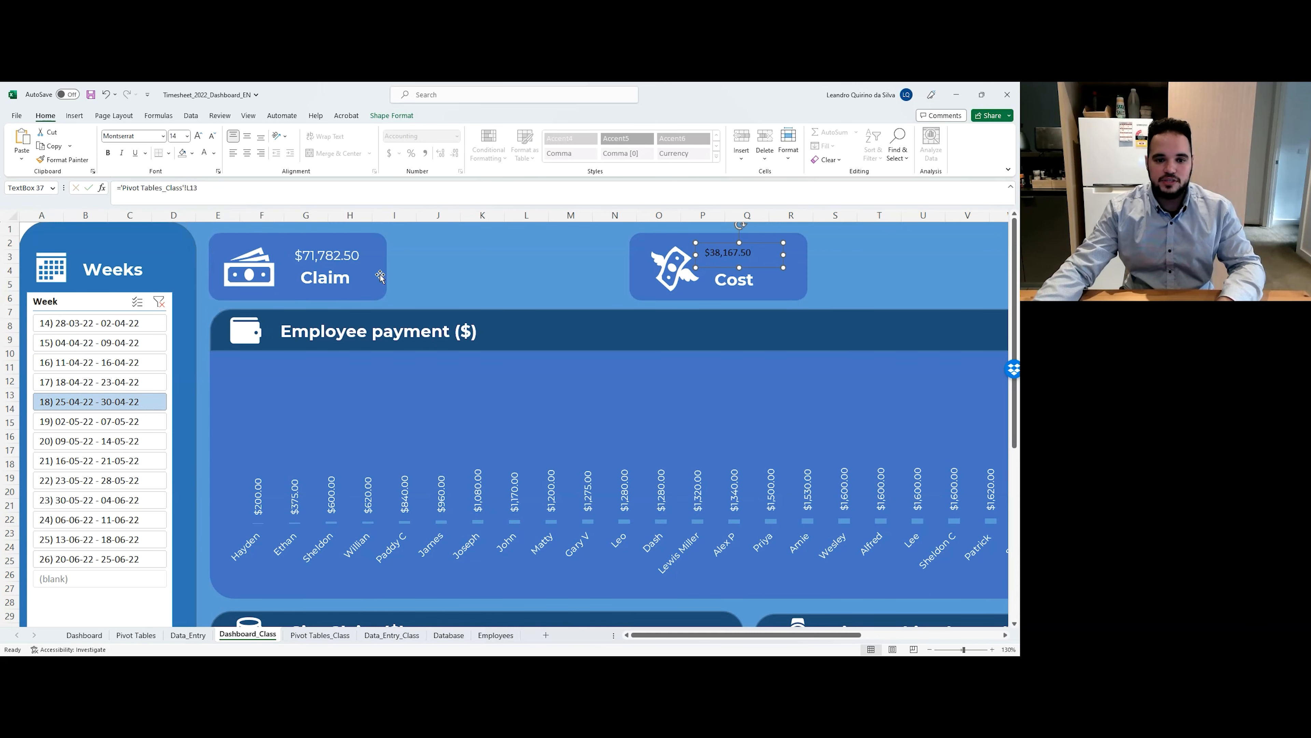
# Copy the Claim value's text formatting onto the Cost card's value.
pyautogui.click(357, 252)
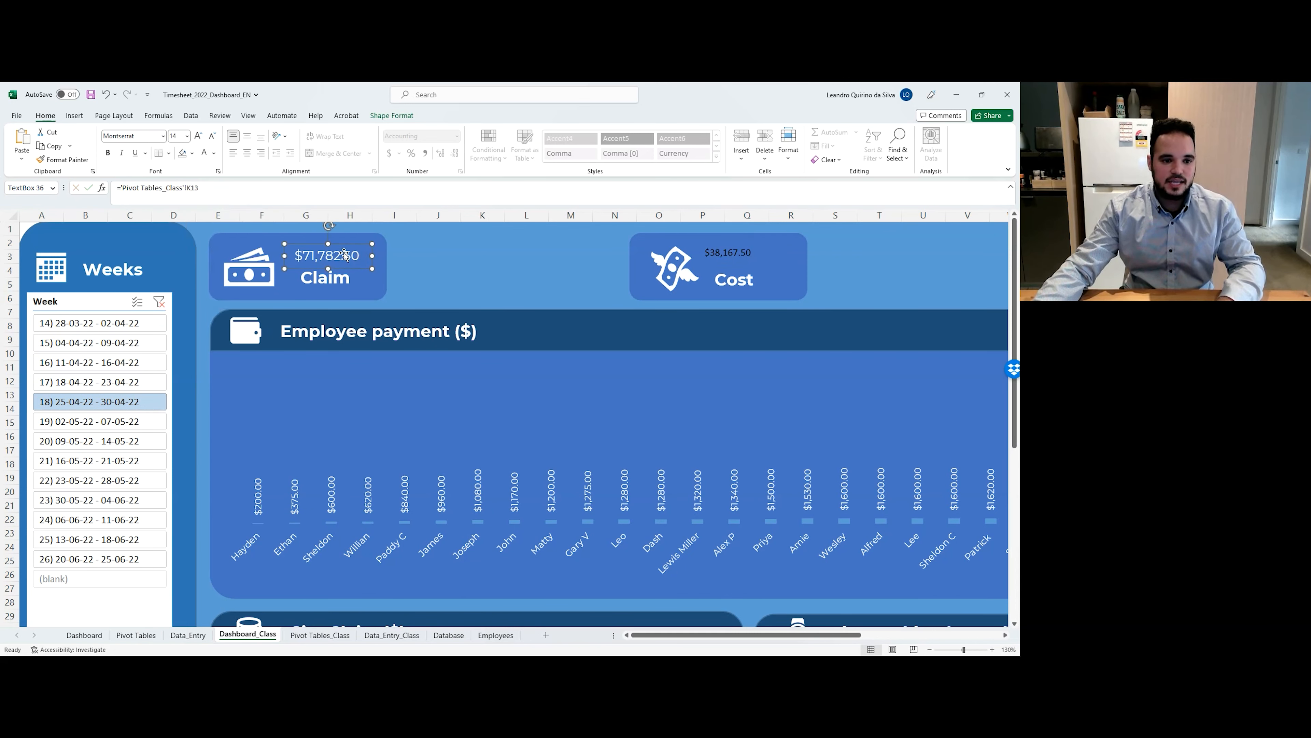
pyautogui.click(79, 161)
pyautogui.click(728, 253)
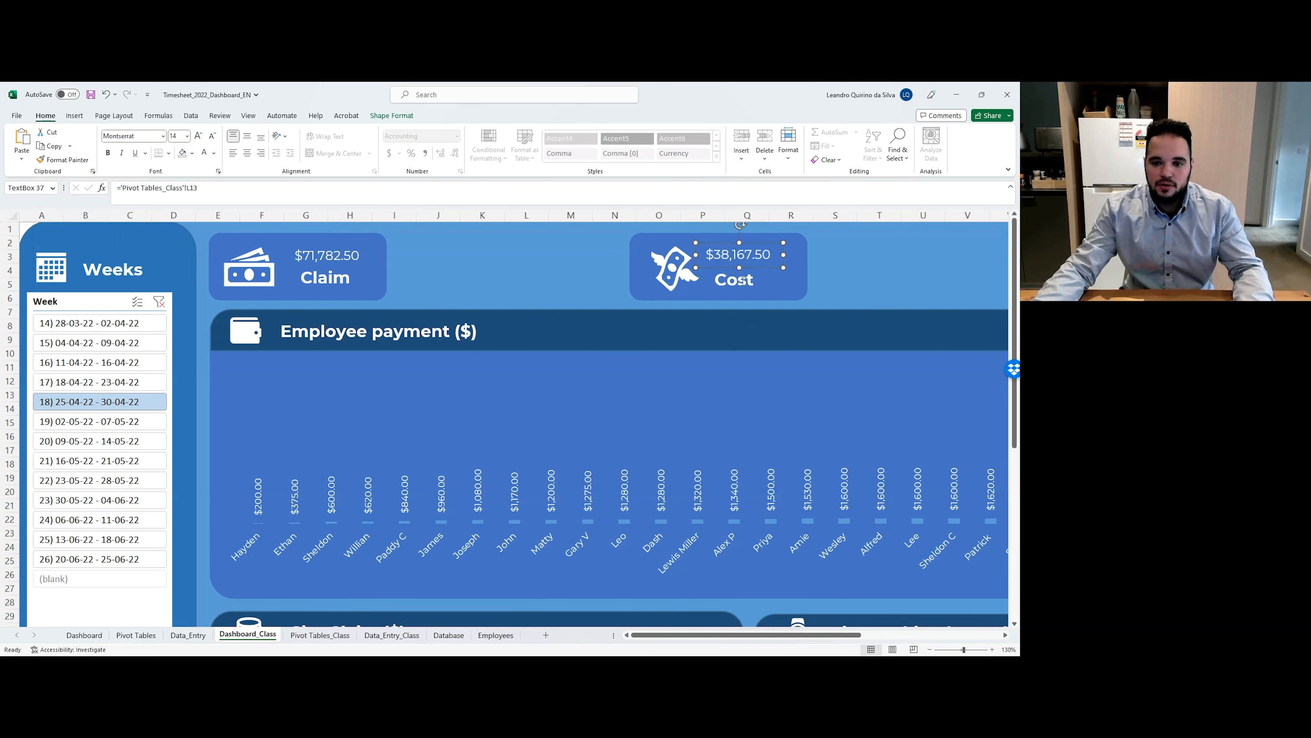
pyautogui.scroll(-7, 529, 358)
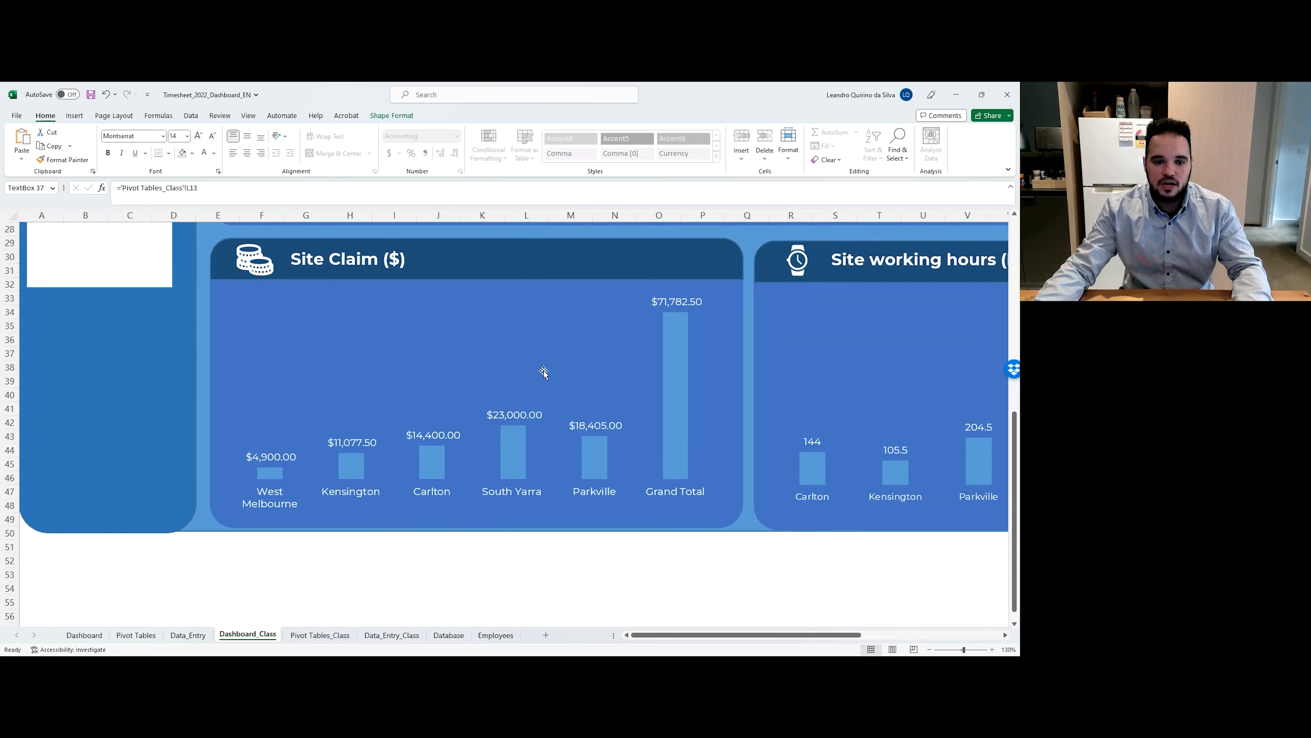
# Copy the Cost card's value text box to the Profit card, placing it above the Profit label.
pyautogui.scroll(7, 548, 384)
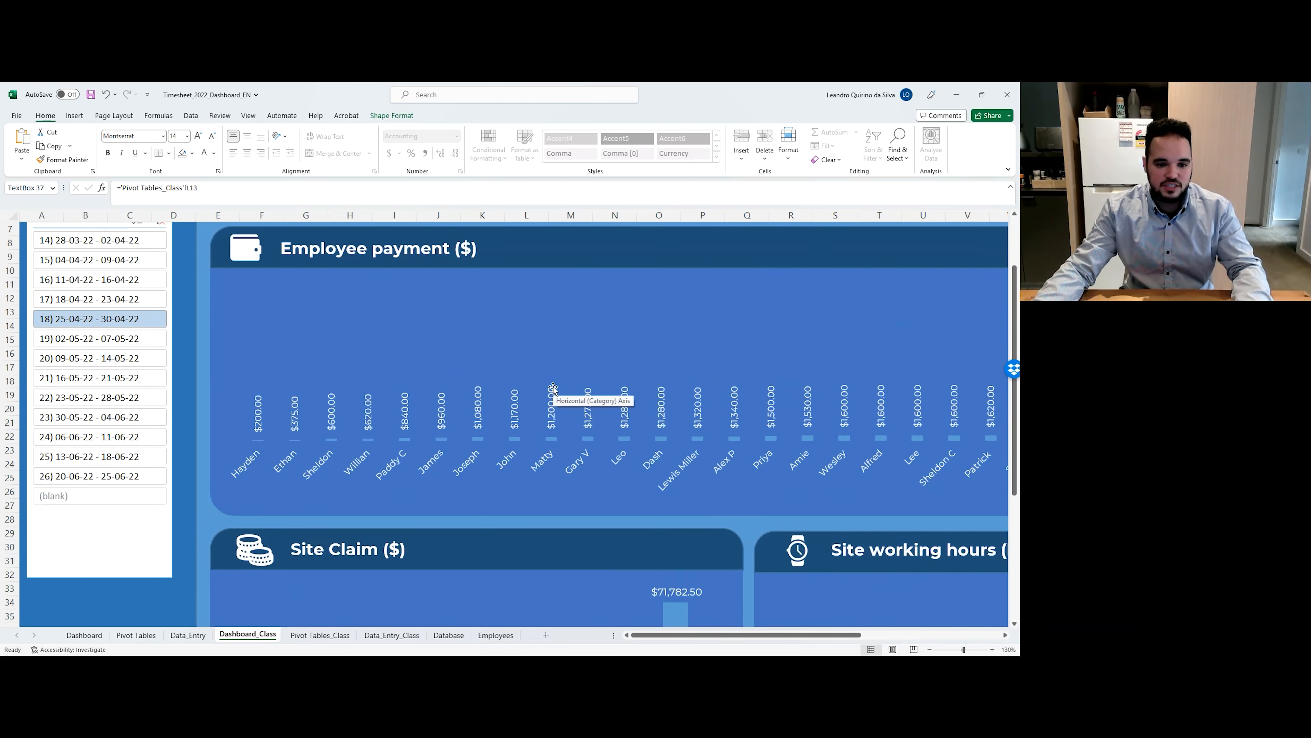
pyautogui.moveTo(751, 635); pyautogui.dragTo(854, 636)
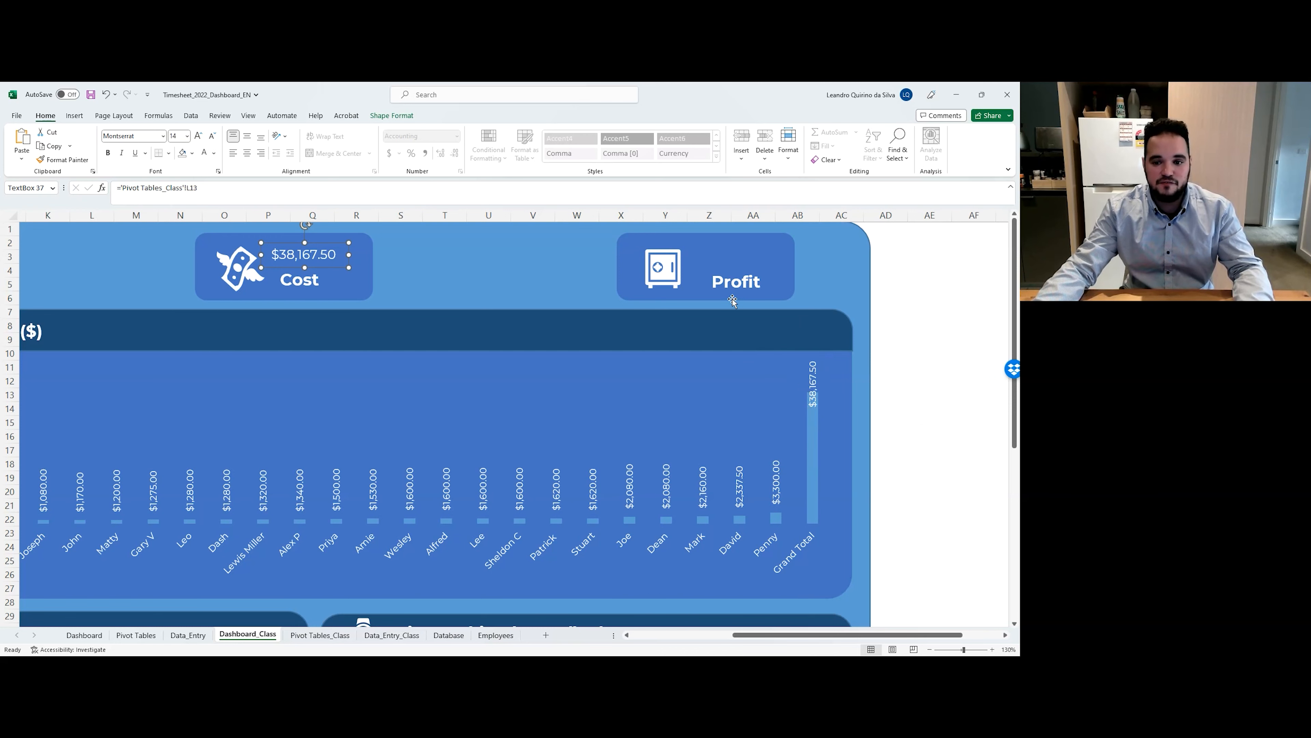
pyautogui.click(416, 267)
pyautogui.click(333, 269)
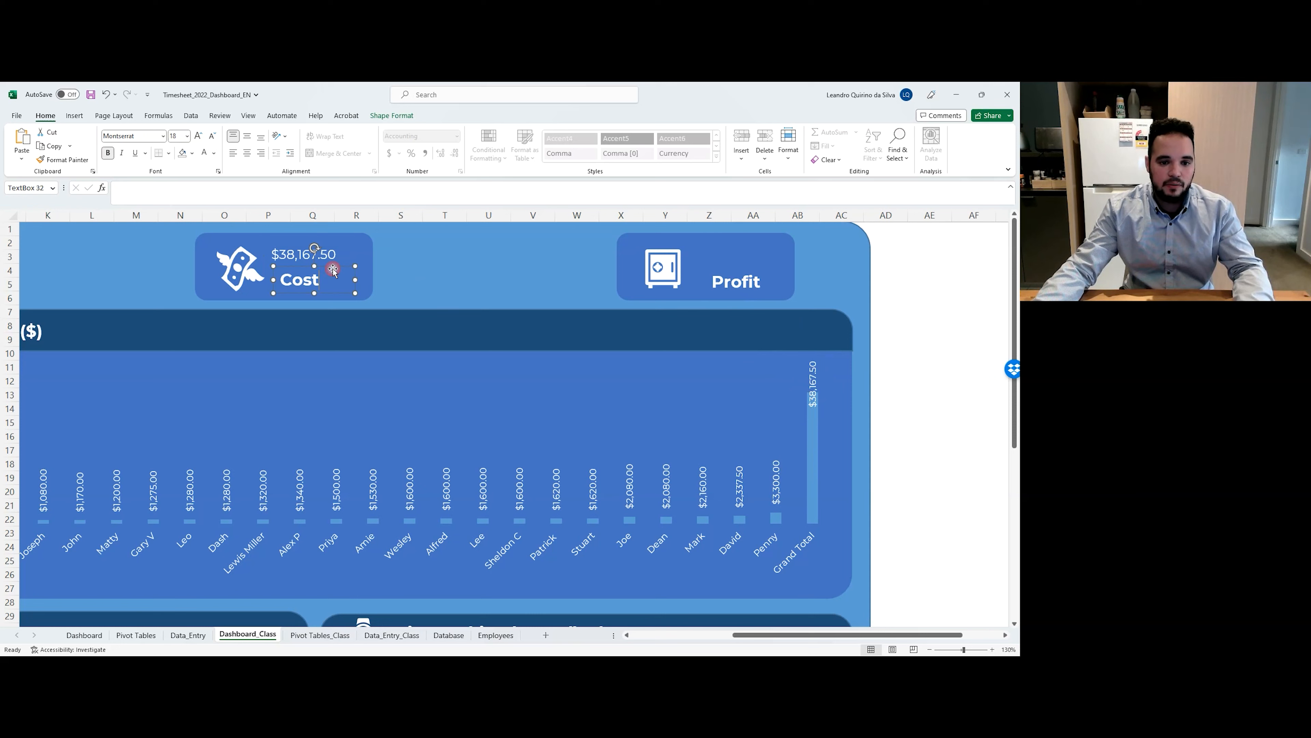
pyautogui.click(338, 243)
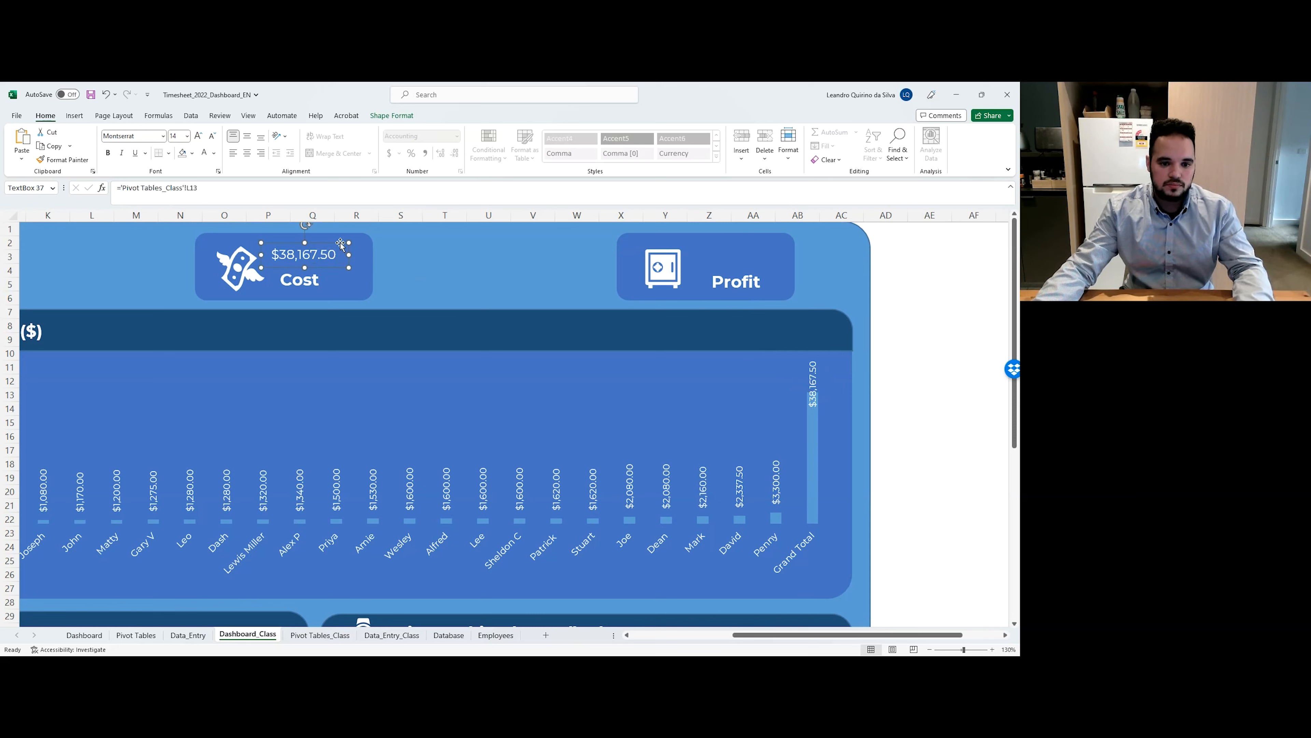
pyautogui.moveTo(340, 243); pyautogui.dragTo(773, 244)
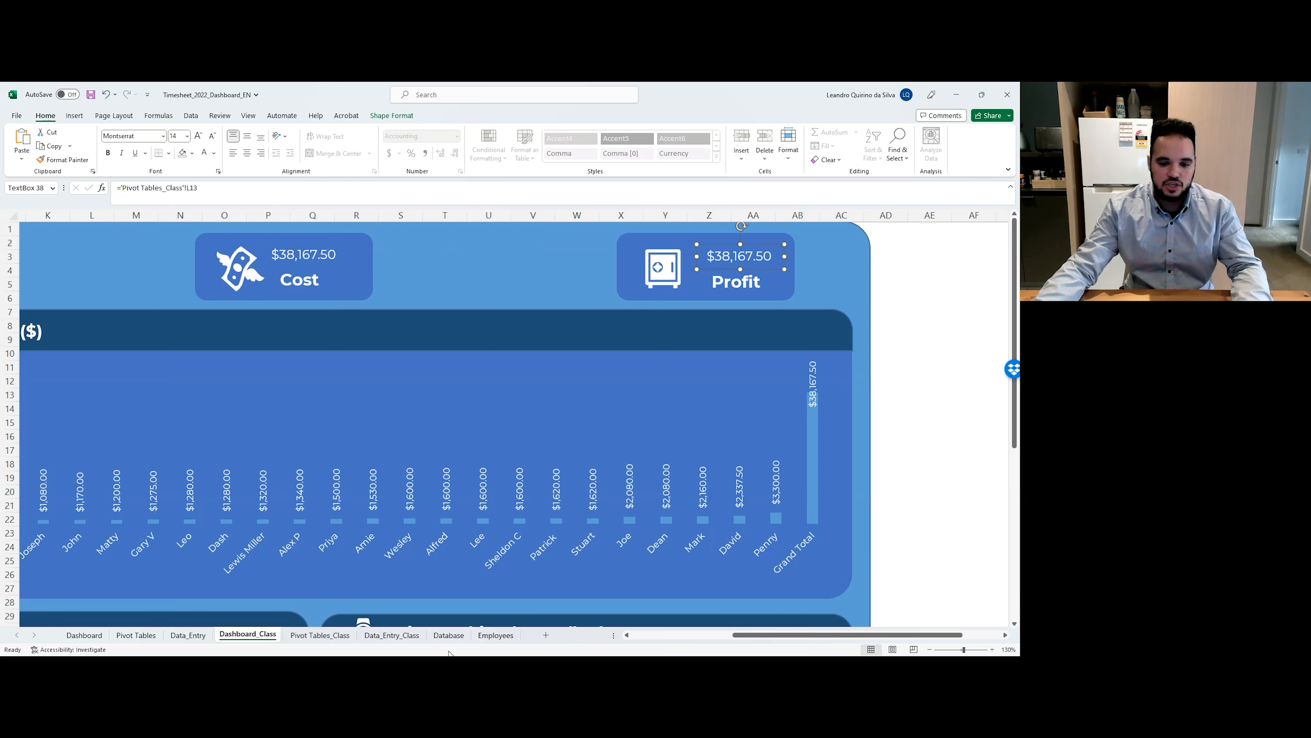
# Find the Profit value's cell on Pivot Tables_Class and relink the Profit card's text box to M13.
pyautogui.click(319, 635)
pyautogui.click(434, 309)
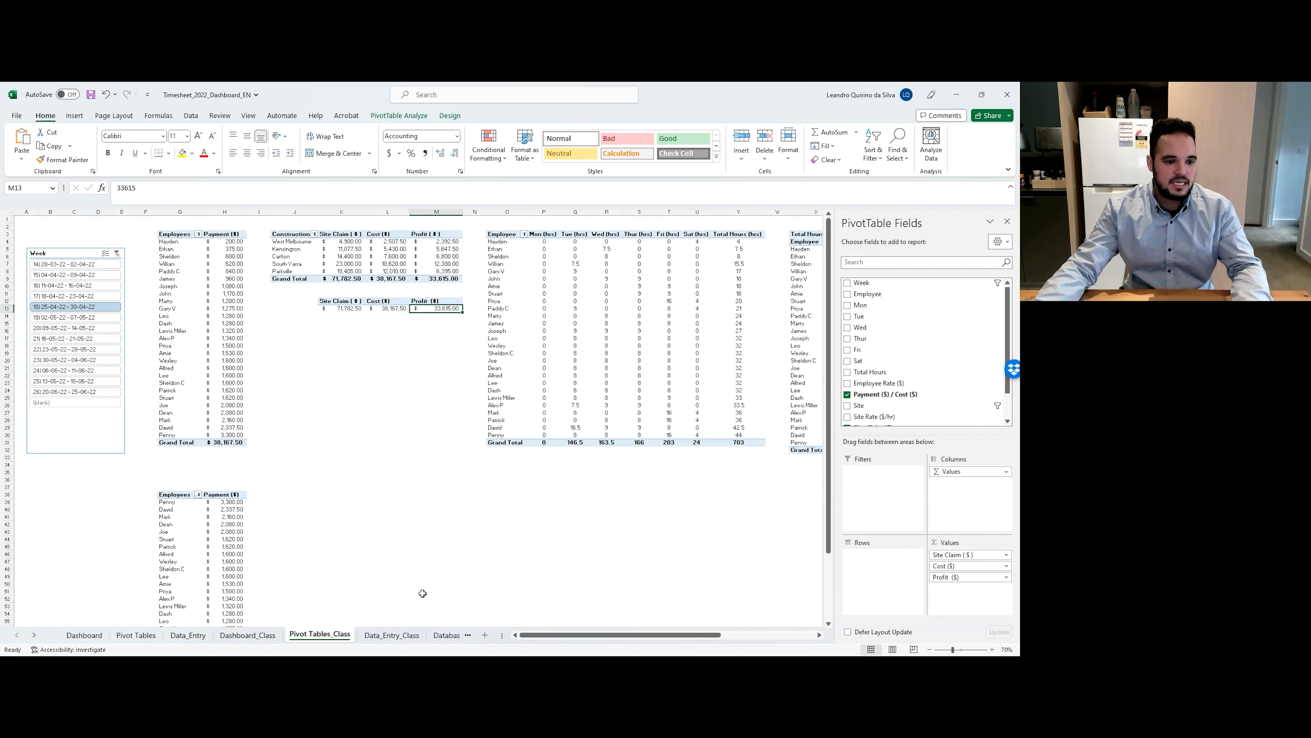
pyautogui.click(263, 637)
pyautogui.click(188, 189)
pyautogui.press('BackSpace')
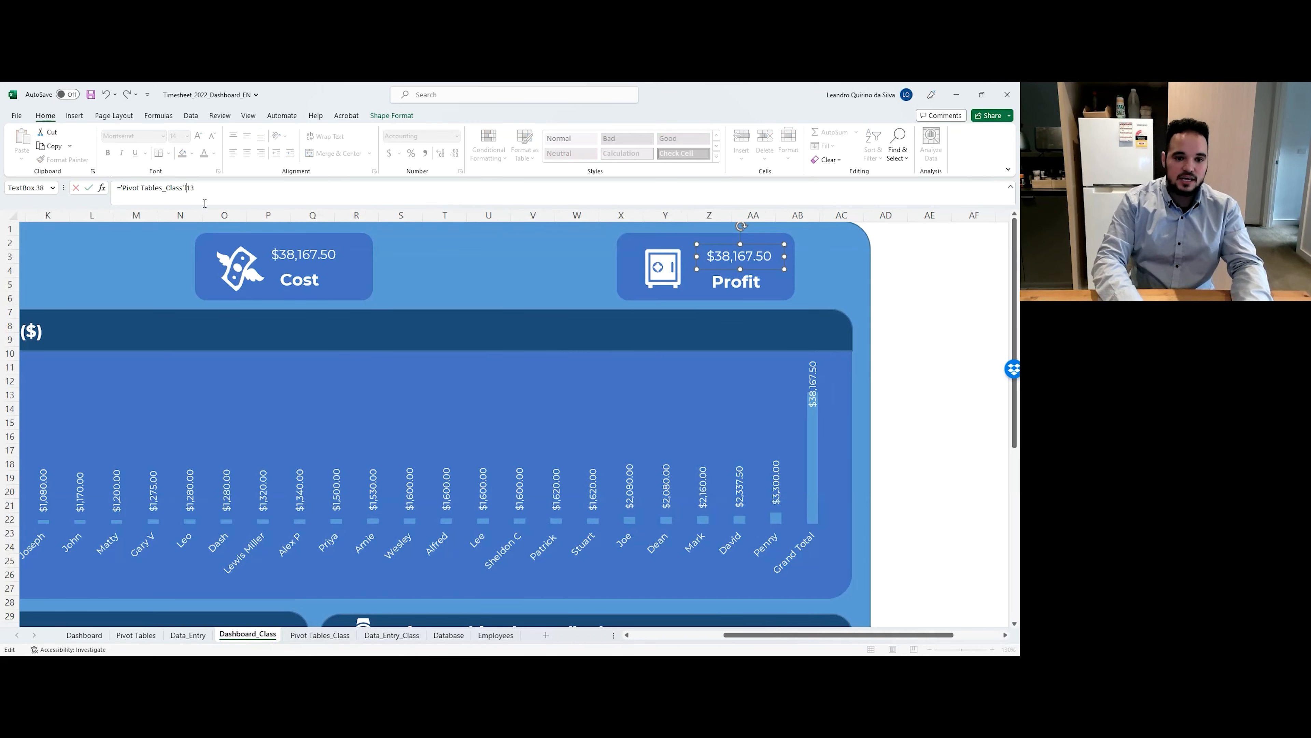
pyautogui.write('M')
pyautogui.click(230, 186)
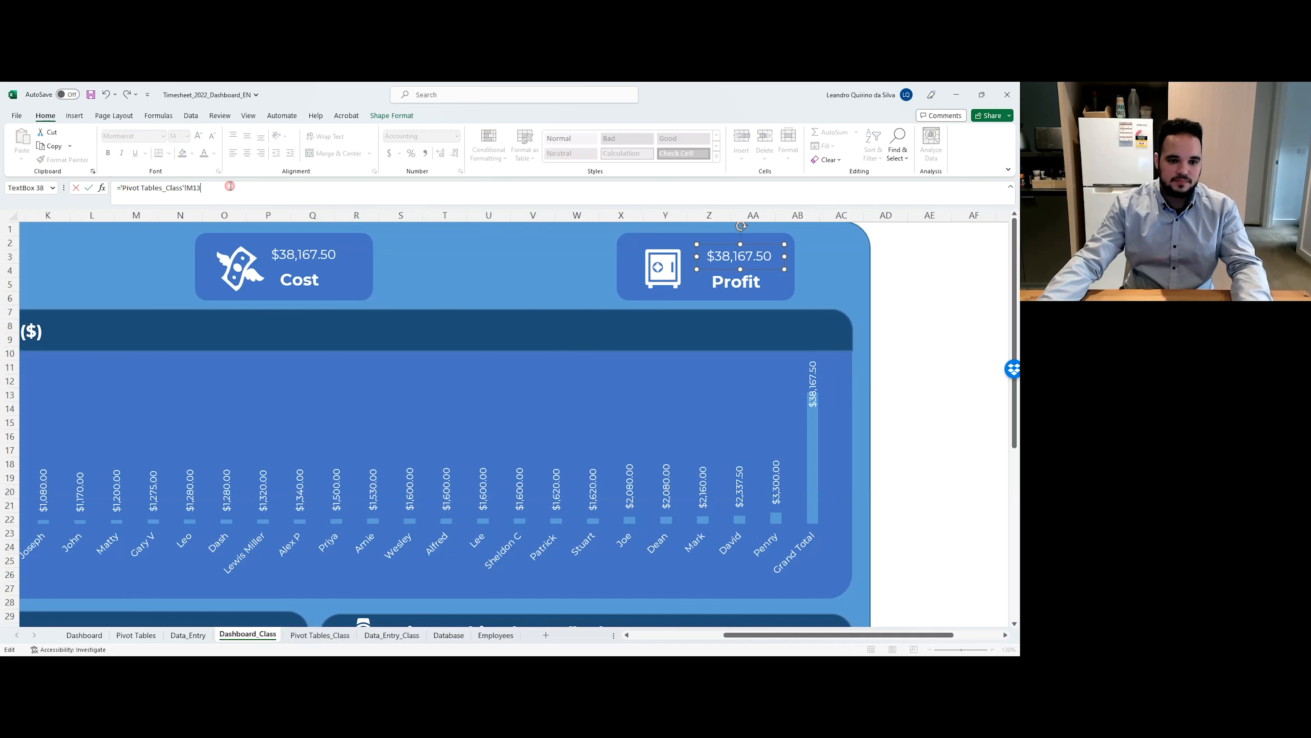
pyautogui.press('Return')
# Copy the Cost value's text formatting onto the Profit card's value.
pyautogui.click(328, 250)
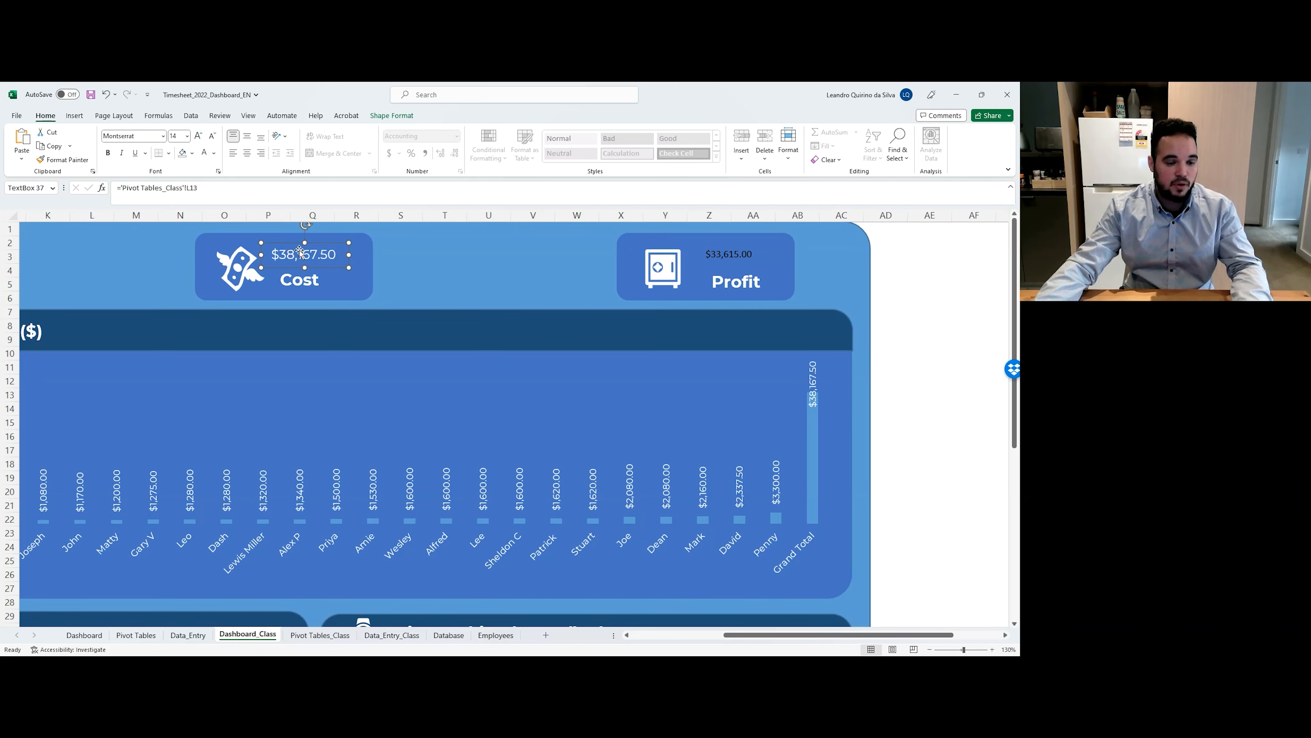
pyautogui.click(68, 160)
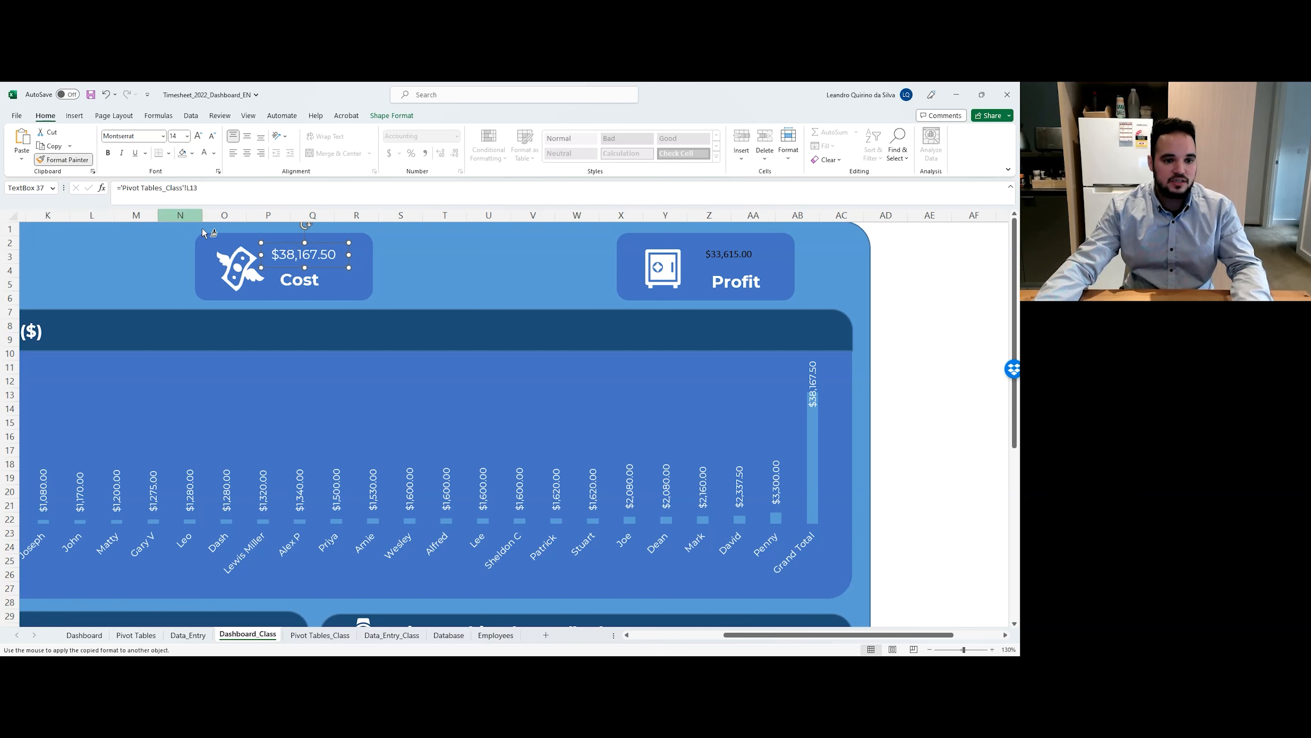
pyautogui.click(714, 251)
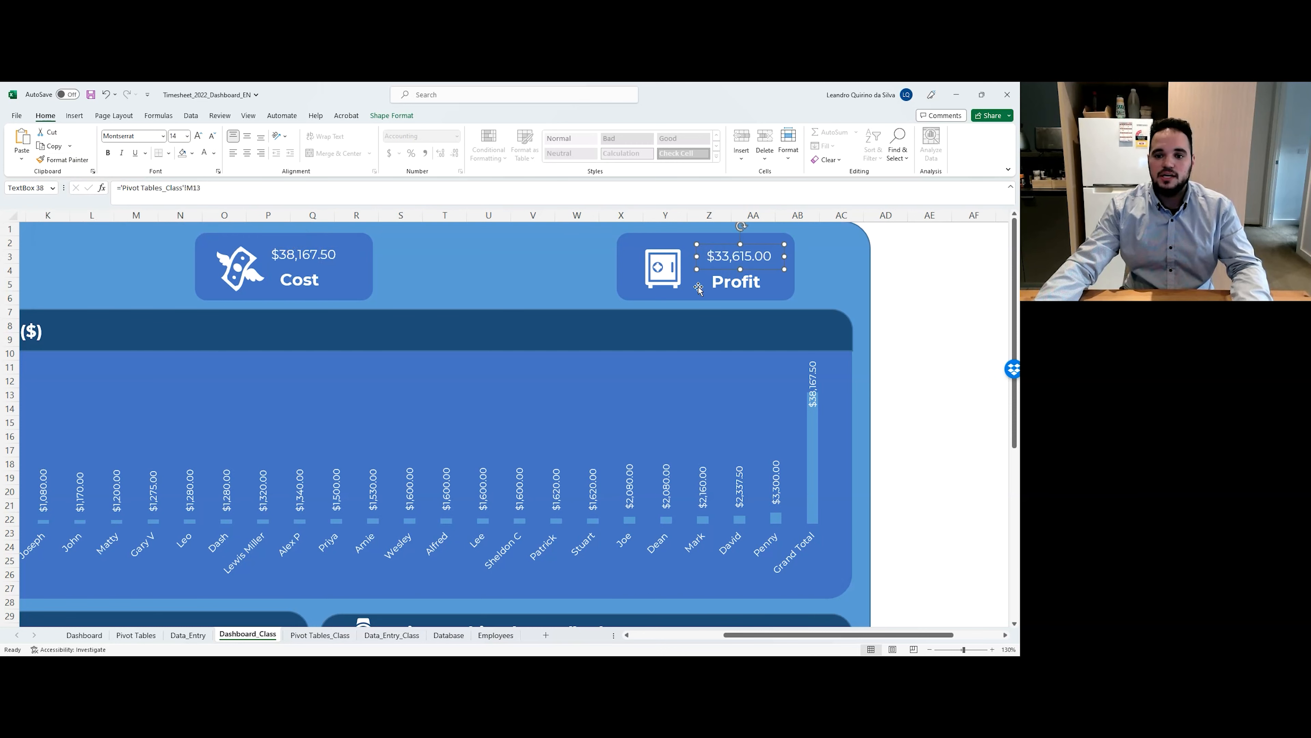
pyautogui.click(936, 295)
# Fit the whole Dashboard_Class layout in view at 70% zoom and save the workbook.
pyautogui.click(566, 636)
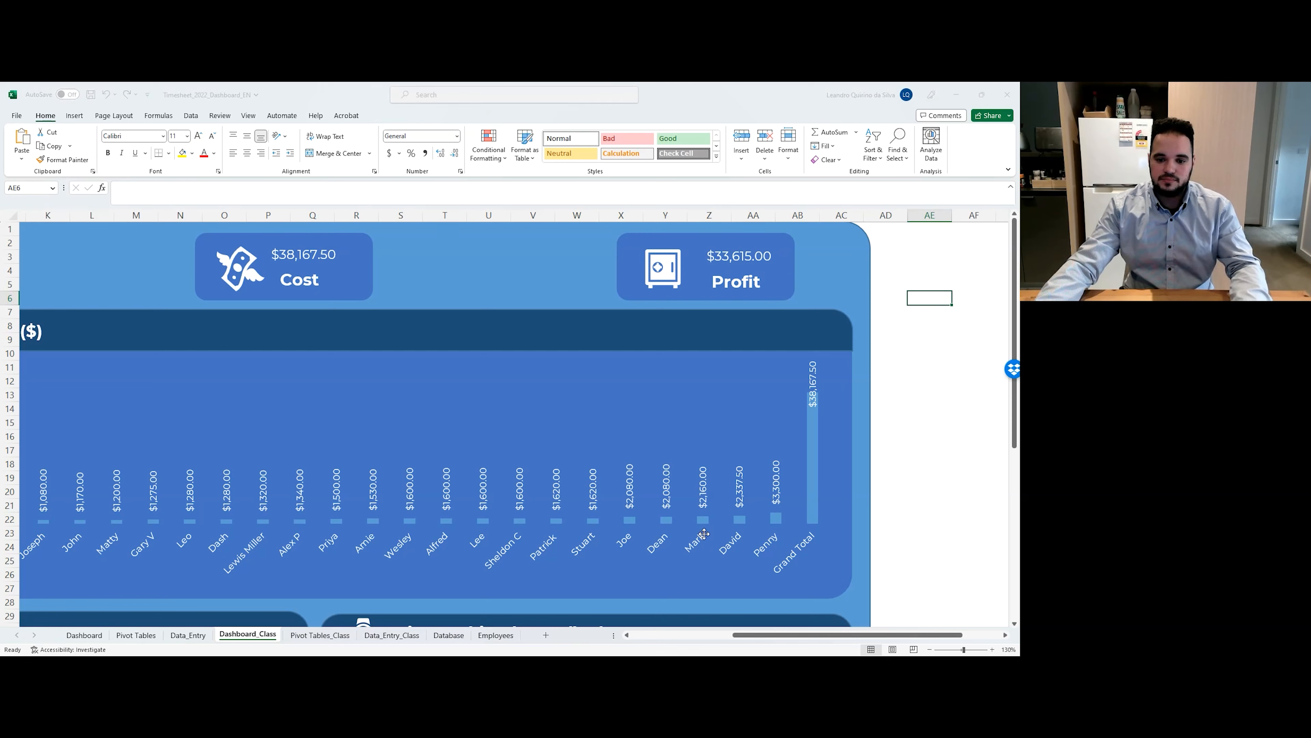
pyautogui.keyDown('ctrl'); pyautogui.scroll(-4, 768, 491); pyautogui.keyUp('ctrl')
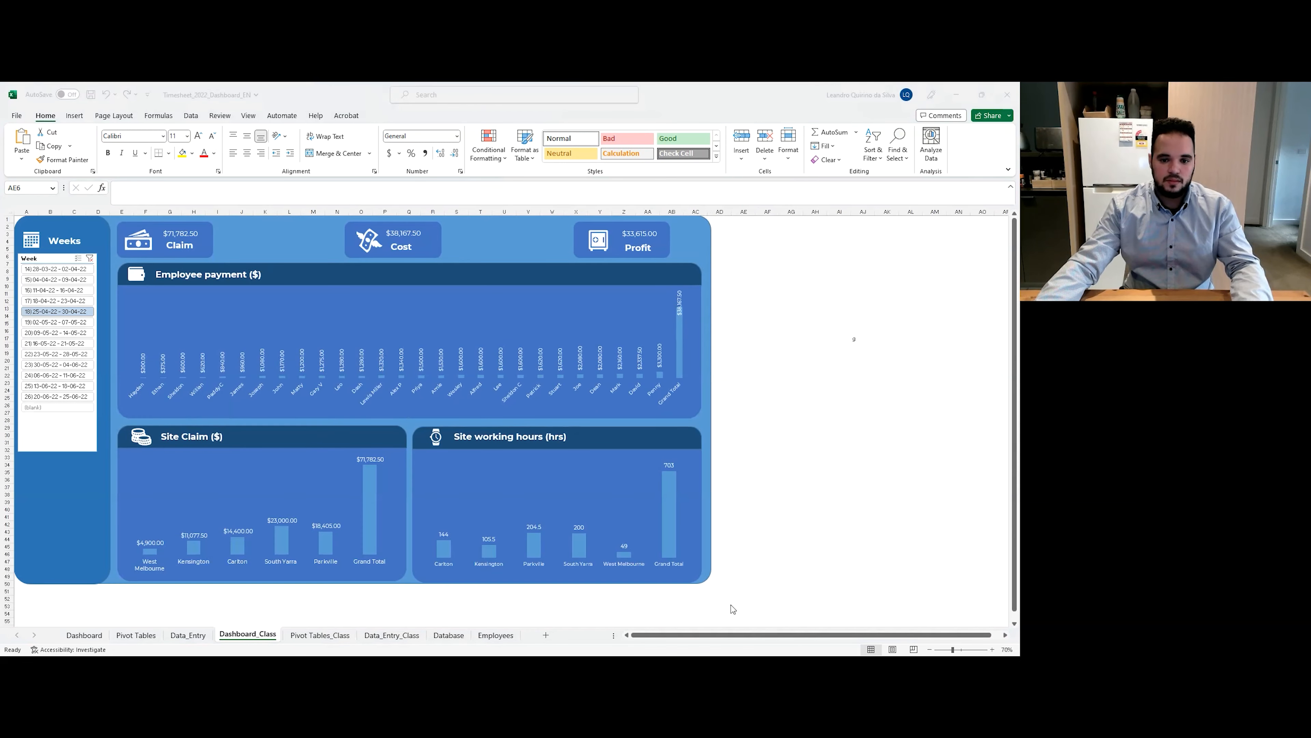
pyautogui.click(715, 638)
pyautogui.click(767, 450)
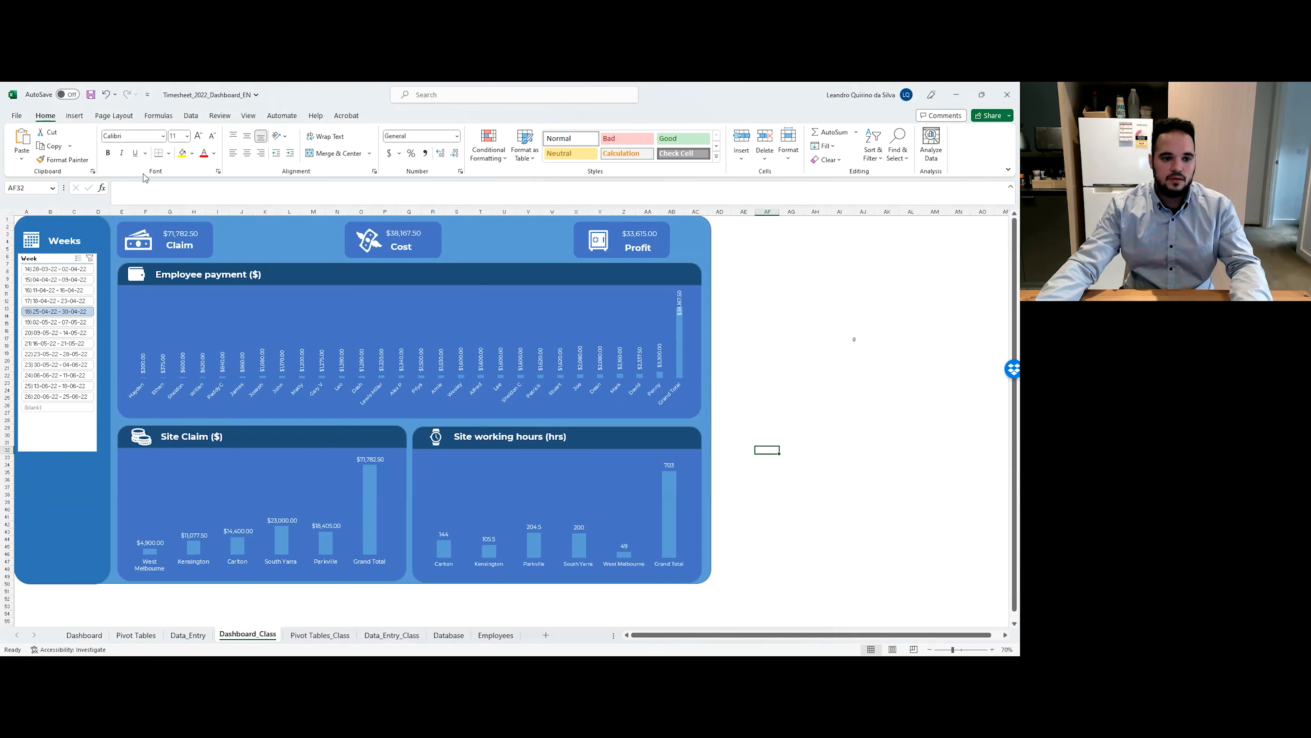
pyautogui.click(91, 95)
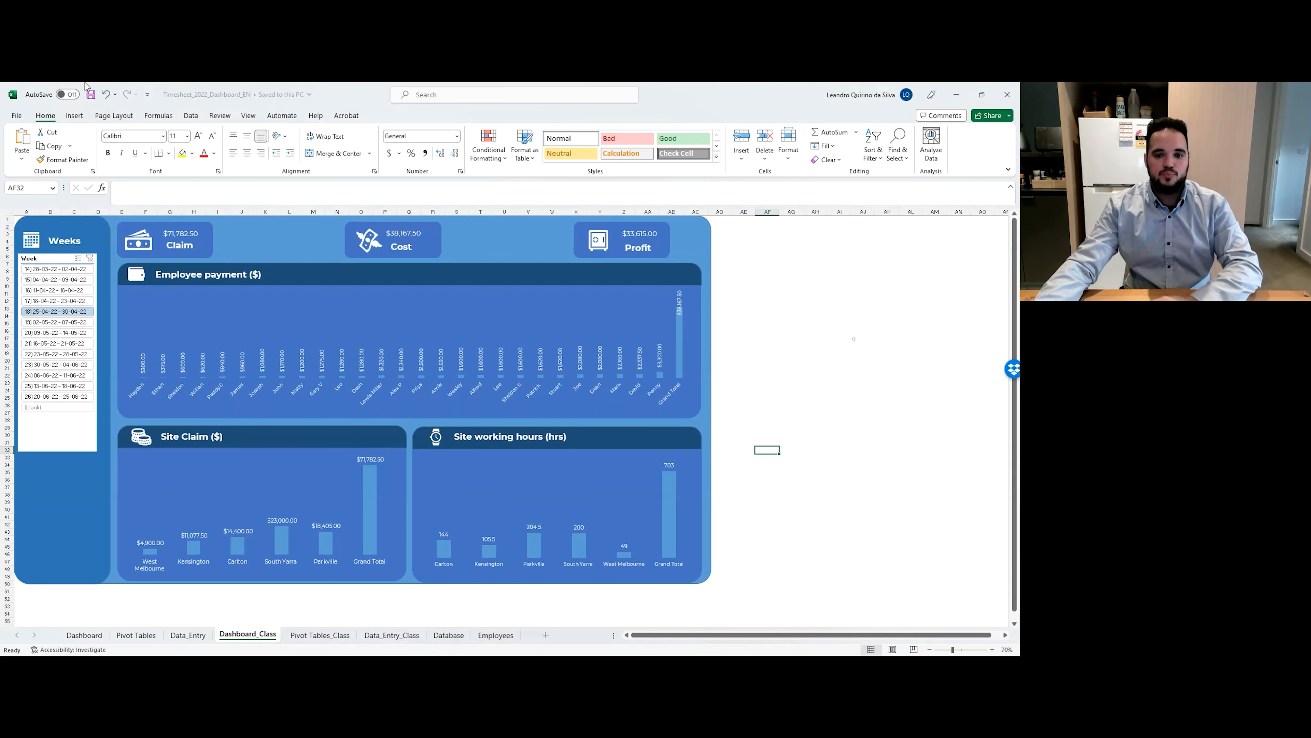
# Test the week slicer by filtering Dashboard_Class to several weeks between 15 and 26, checking the cards and charts, ending on 26) 20-06-22 - 25-06-22.
pyautogui.click(76, 281)
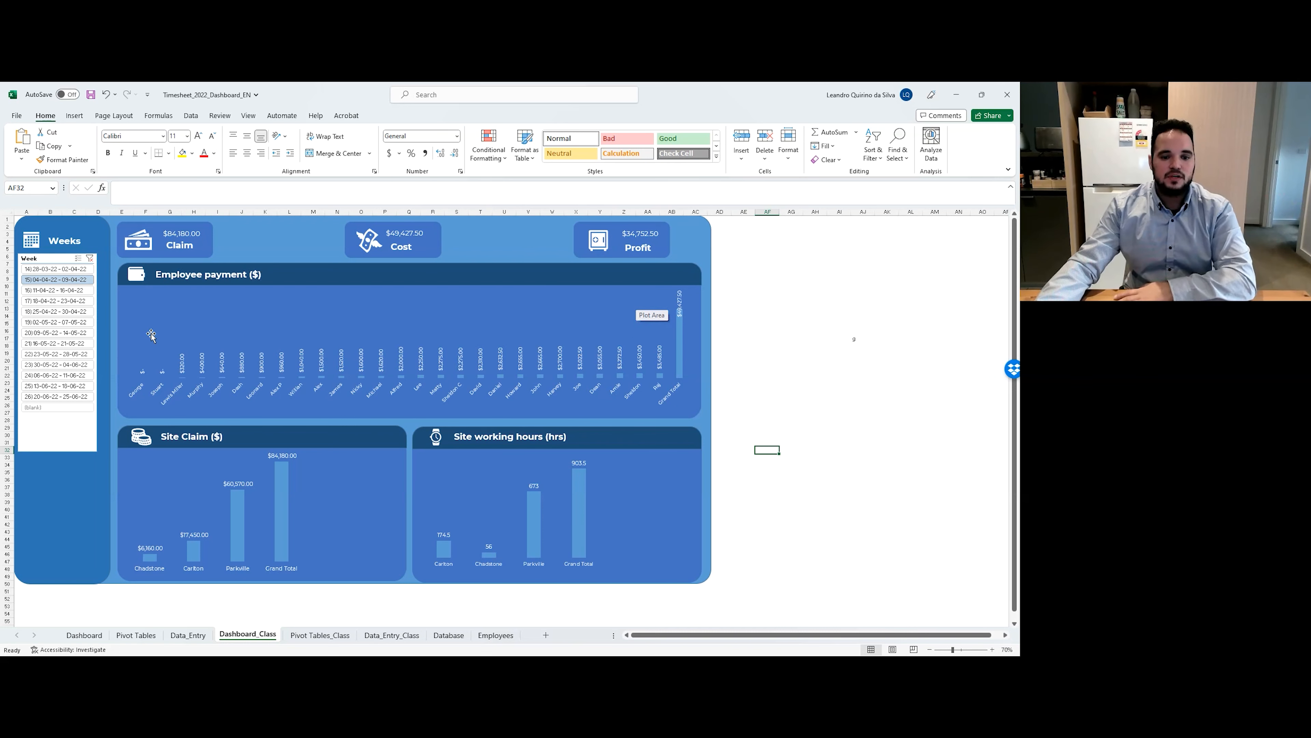
pyautogui.click(64, 301)
pyautogui.click(67, 322)
pyautogui.click(62, 344)
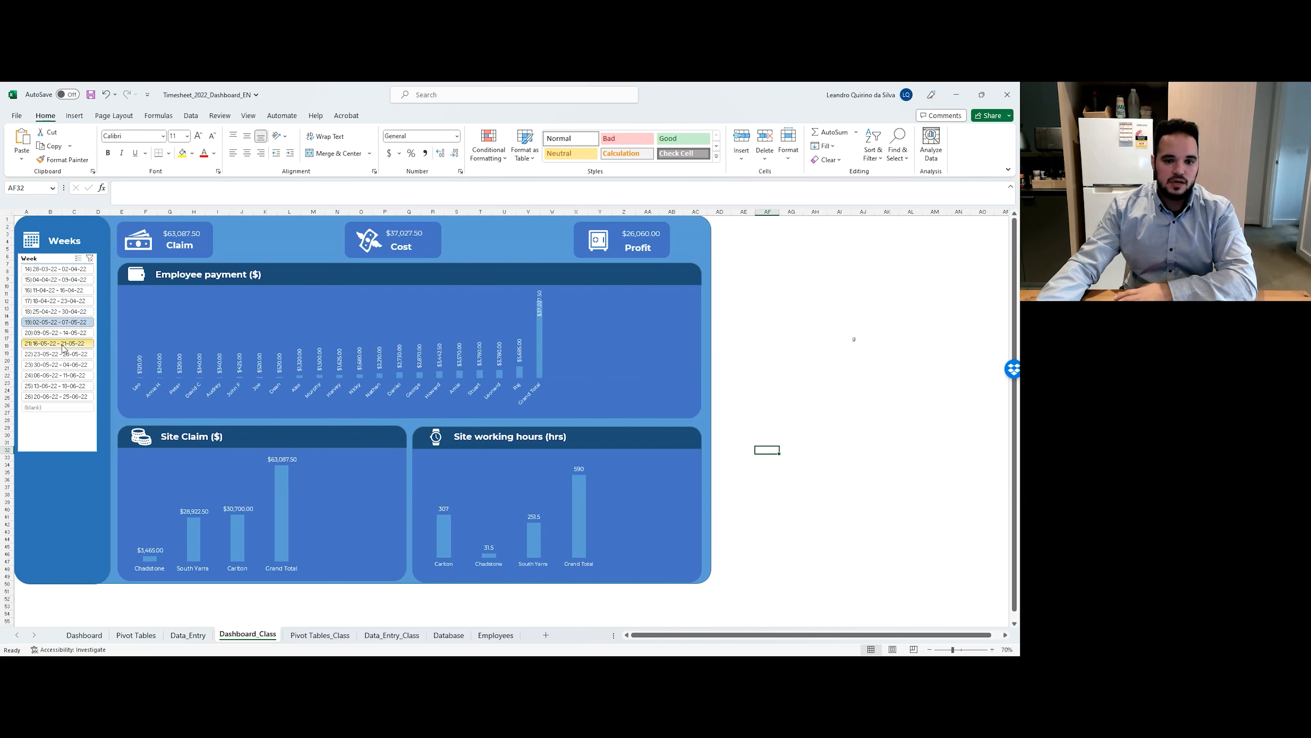
pyautogui.click(63, 345)
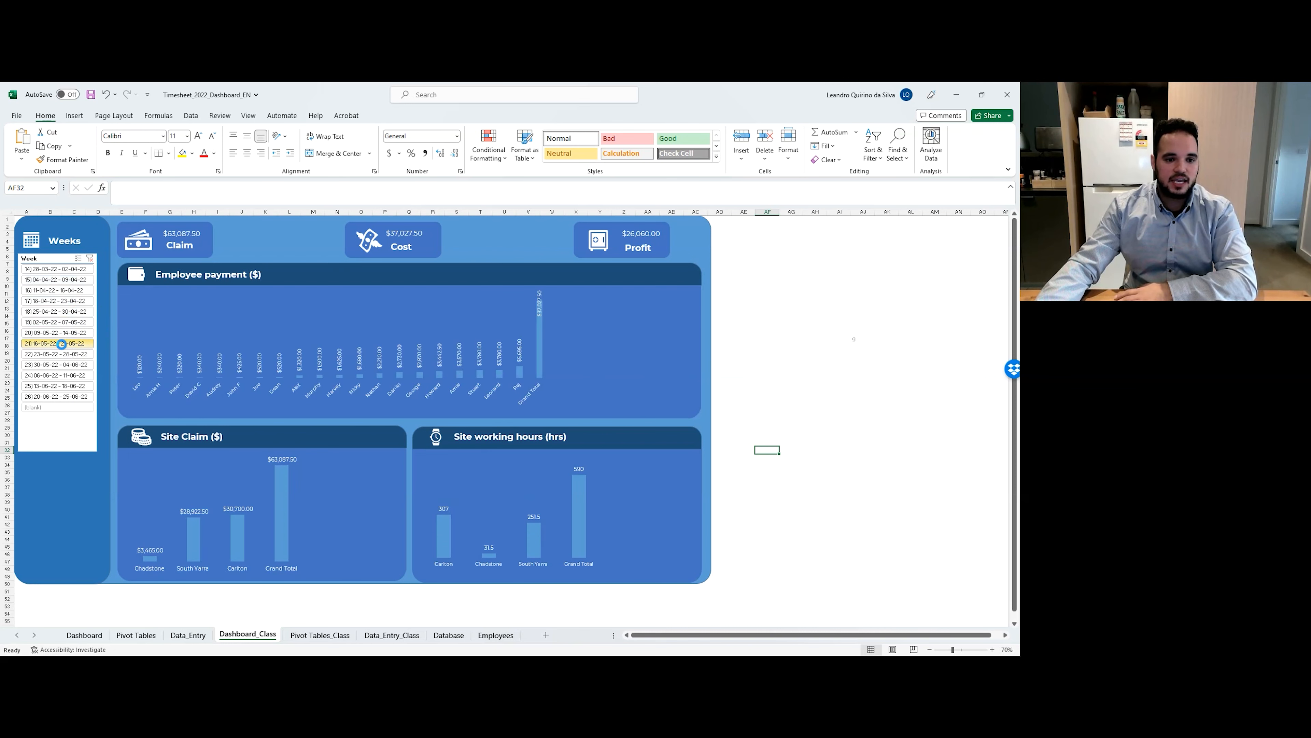
pyautogui.click(62, 332)
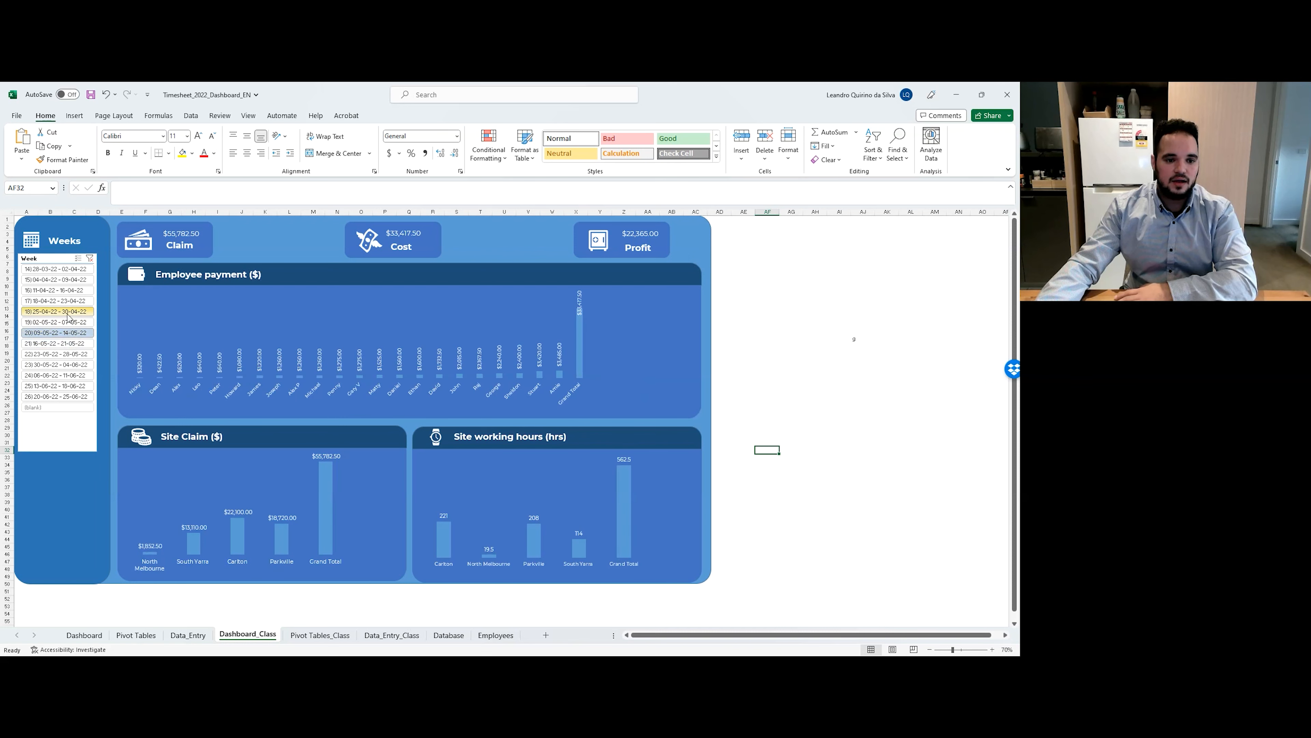
pyautogui.click(67, 311)
pyautogui.click(58, 365)
pyautogui.click(56, 386)
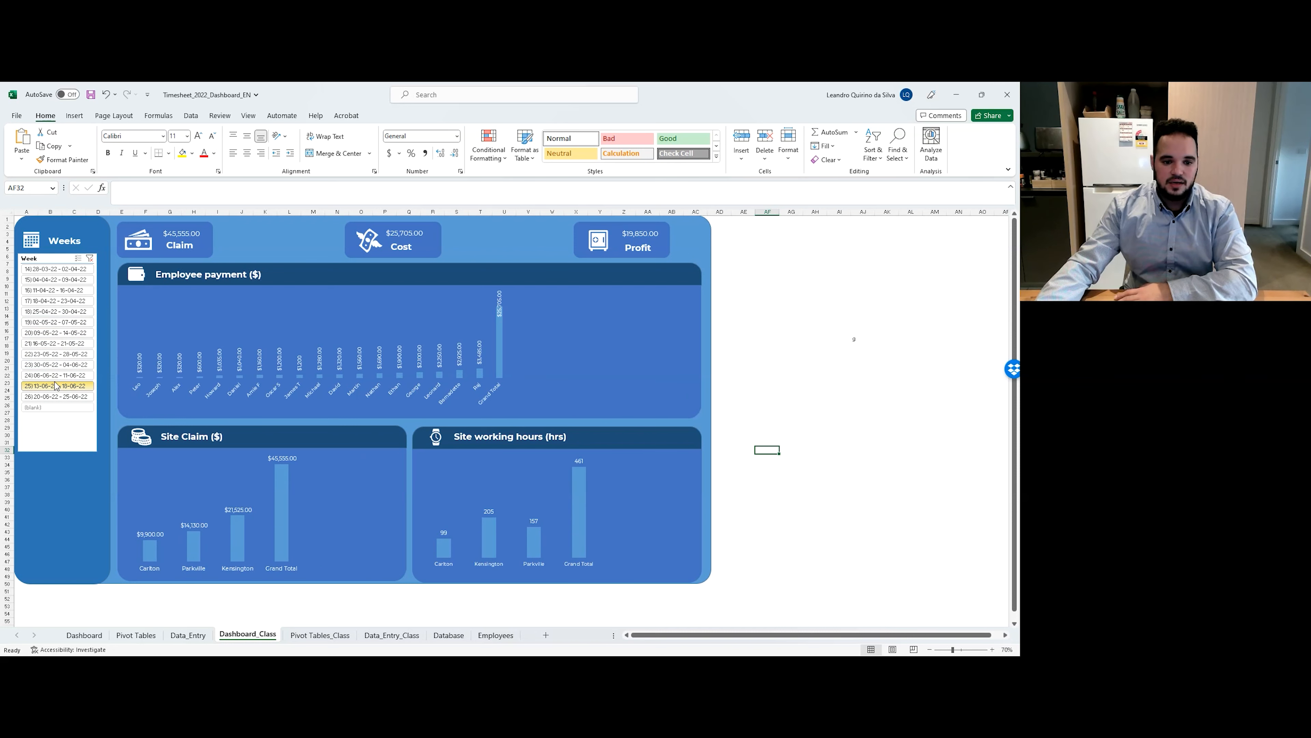
pyautogui.click(56, 395)
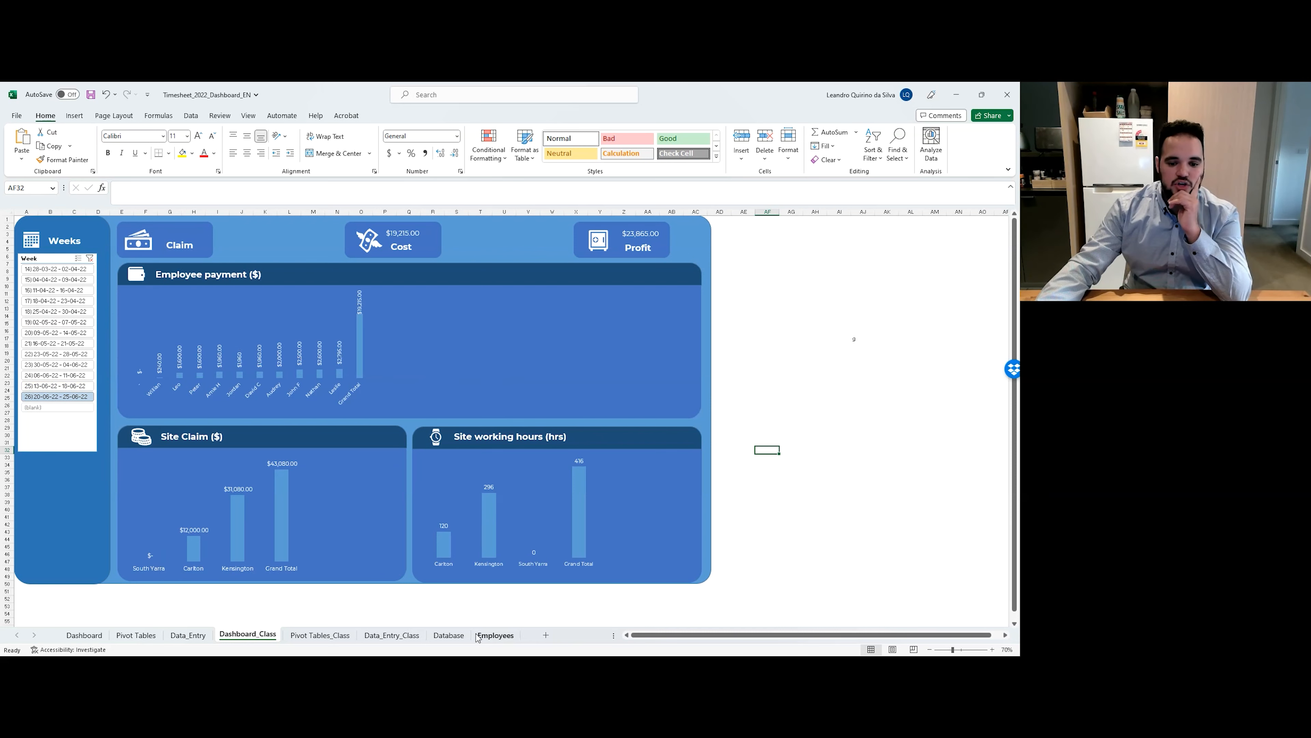
# Check the Claim value in K13 on Pivot Tables_Class and compare the Claim card on the finished Dashboard for weeks 26 and 25.
pyautogui.click(315, 636)
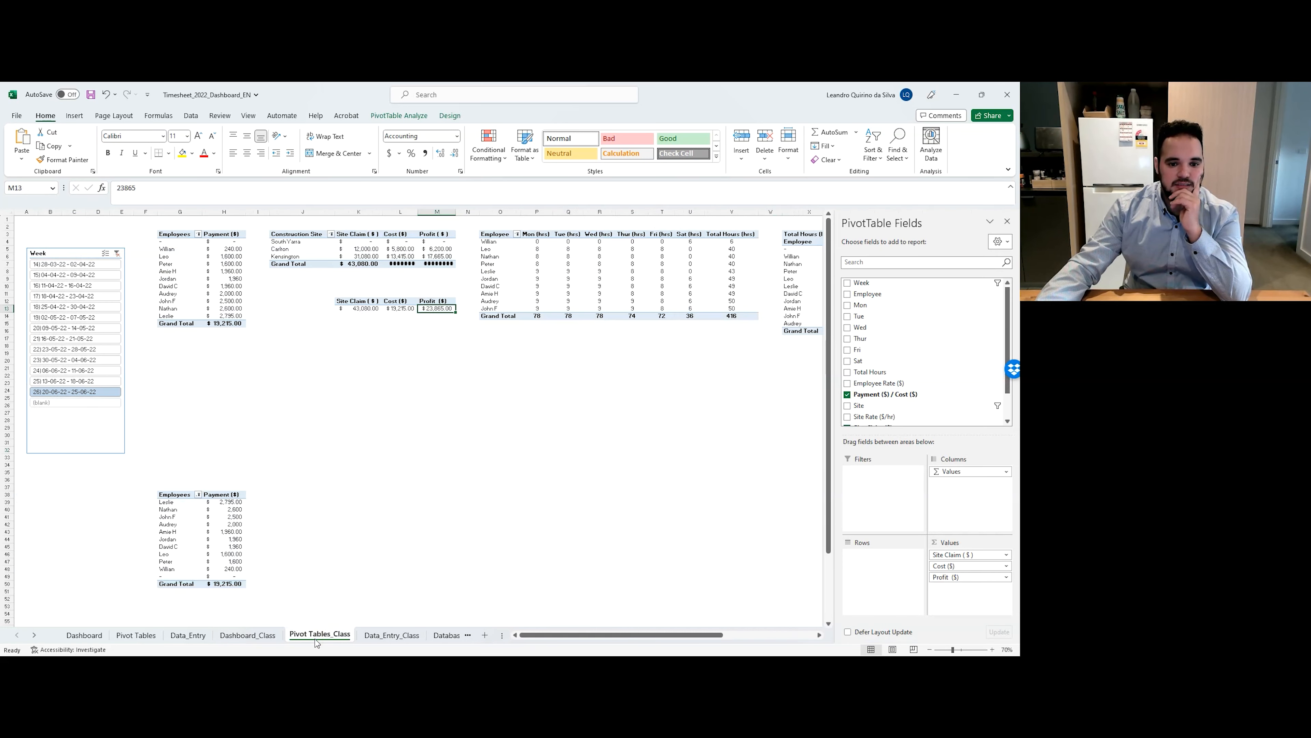
pyautogui.click(366, 308)
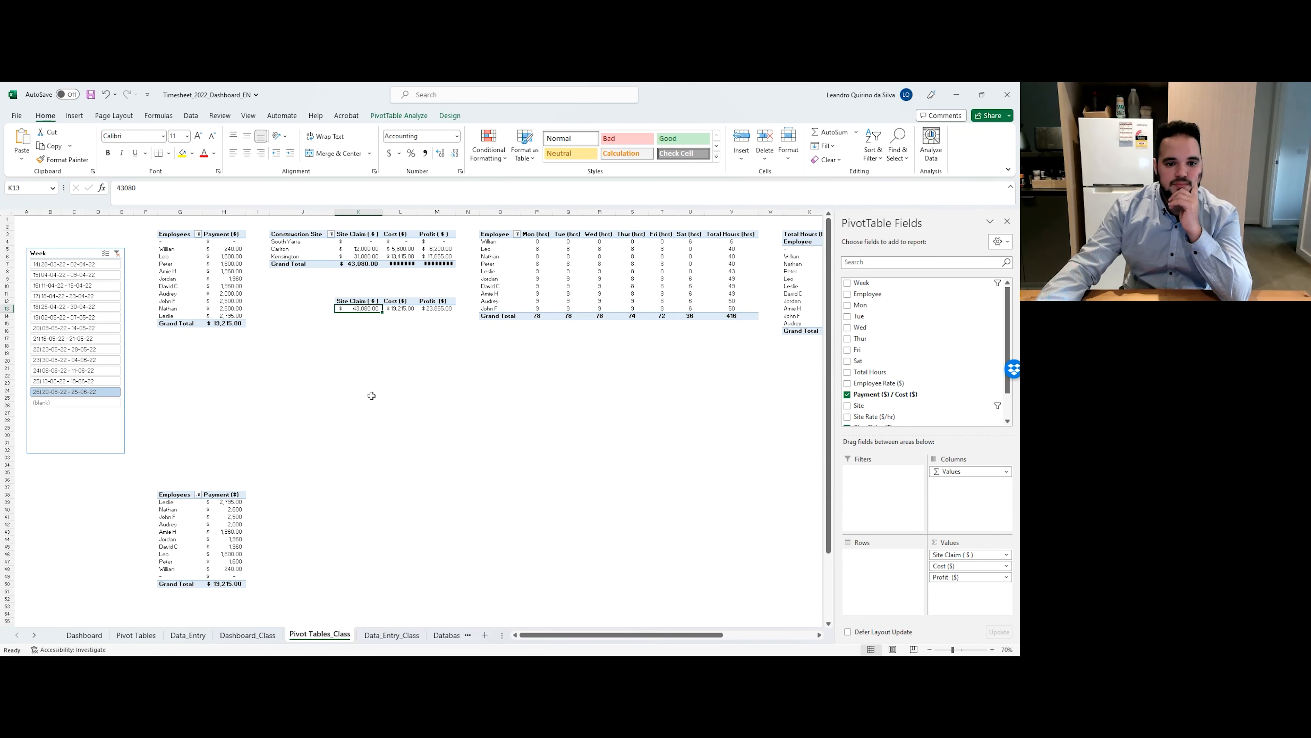
pyautogui.click(90, 635)
pyautogui.scroll(1, 295, 525)
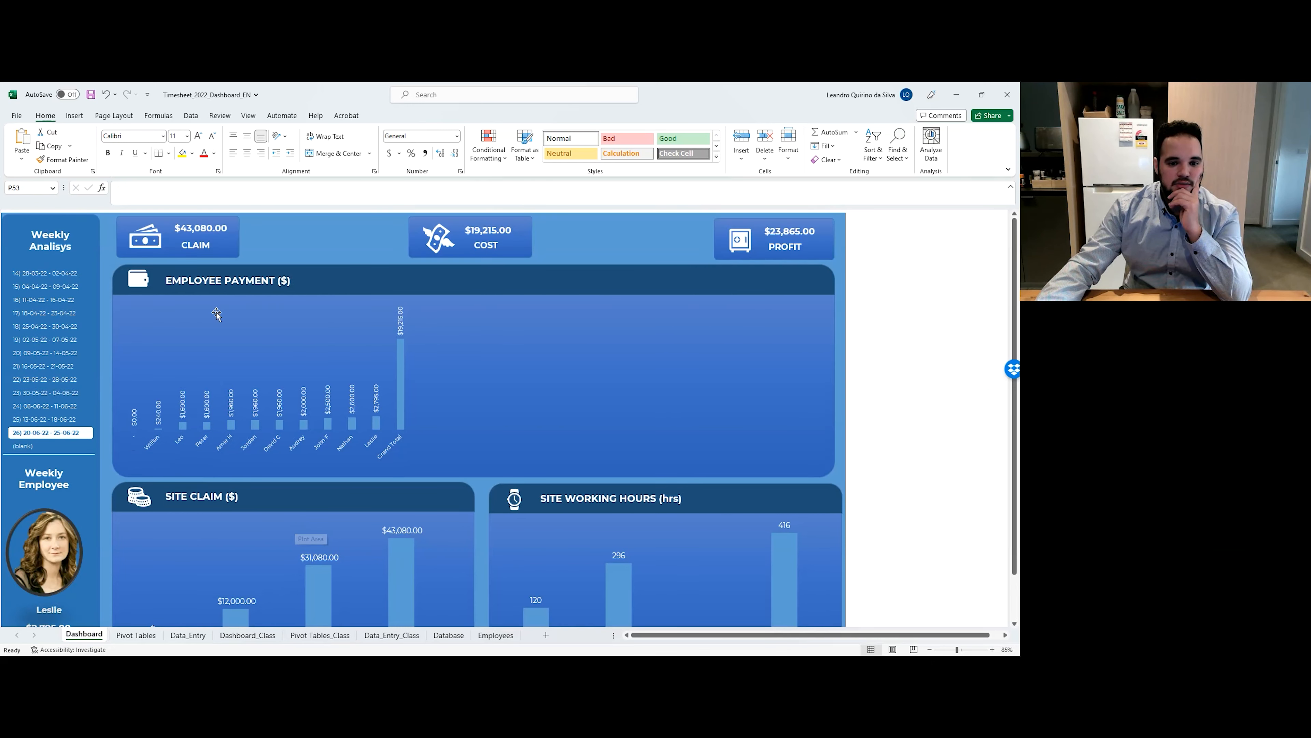
pyautogui.click(72, 421)
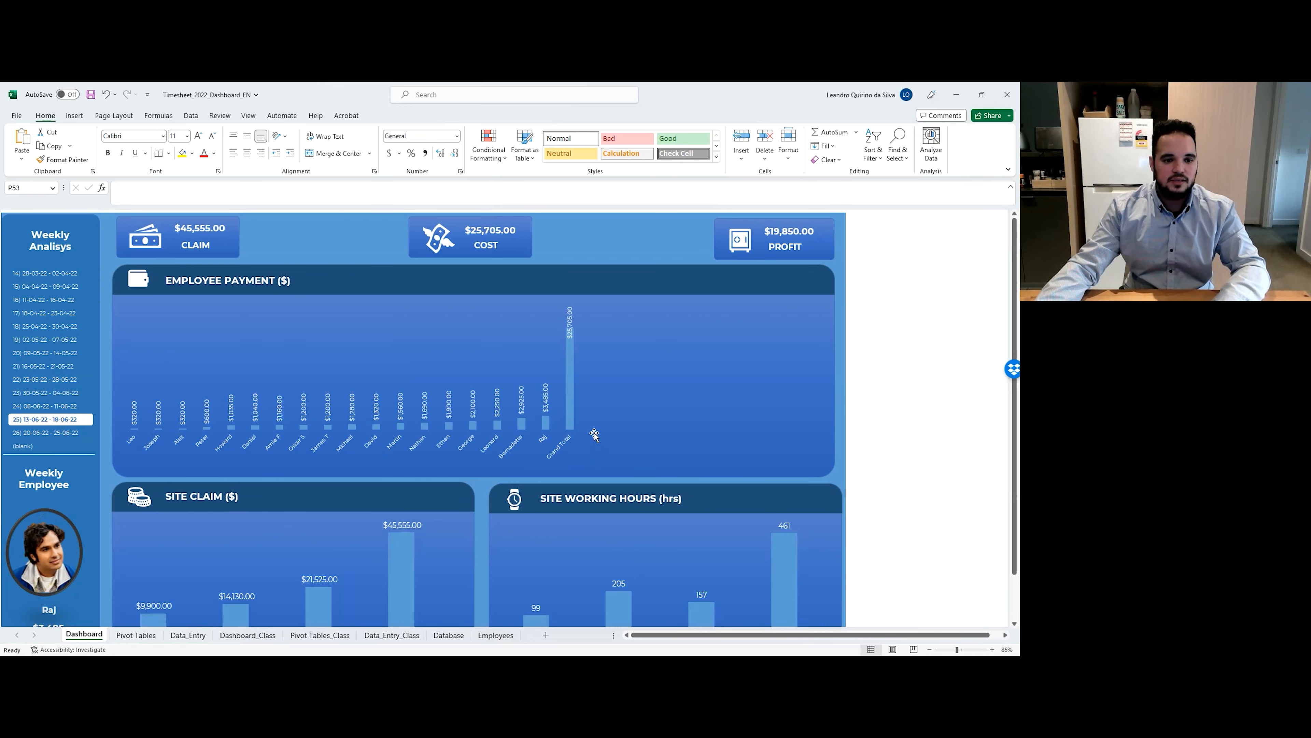
pyautogui.scroll(-1, 594, 430)
# Return to Dashboard_Class and filter it to week 26) 20-06-22 - 25-06-22.
pyautogui.click(247, 635)
pyautogui.scroll(1, 125, 438)
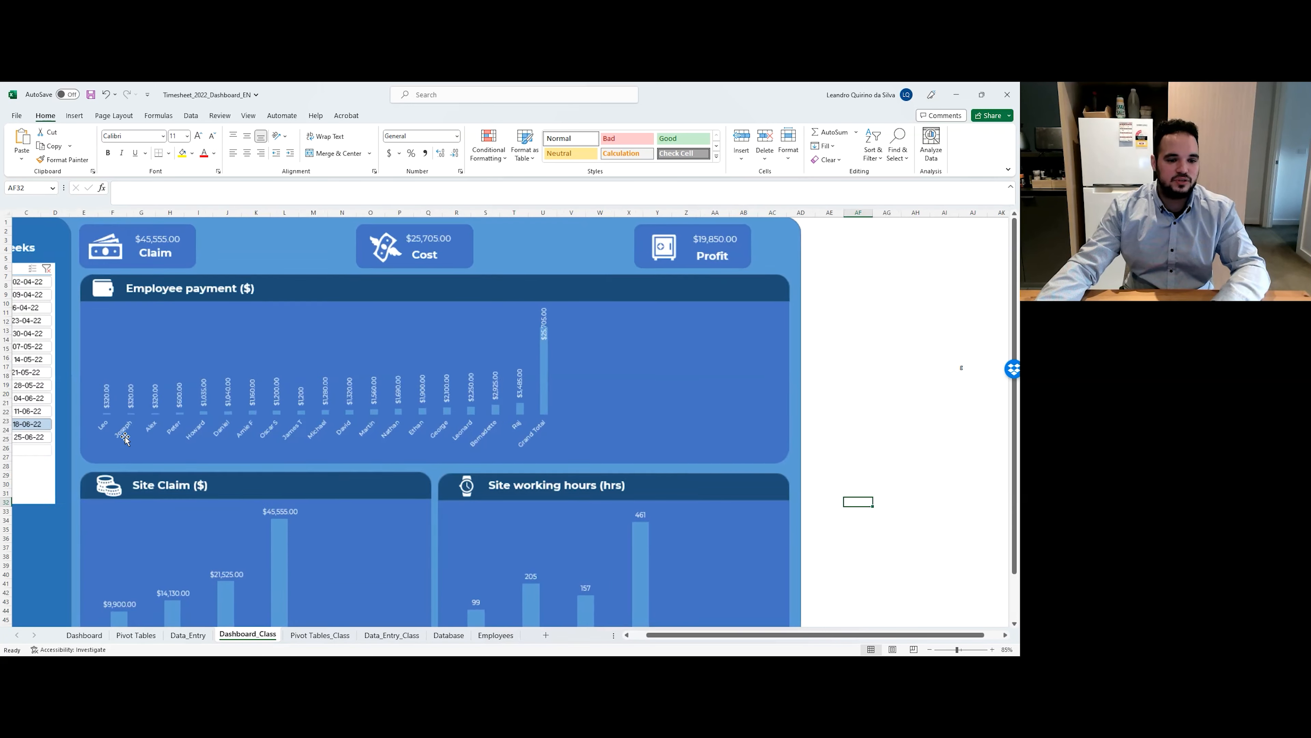
pyautogui.moveTo(690, 636); pyautogui.dragTo(641, 635)
pyautogui.click(40, 444)
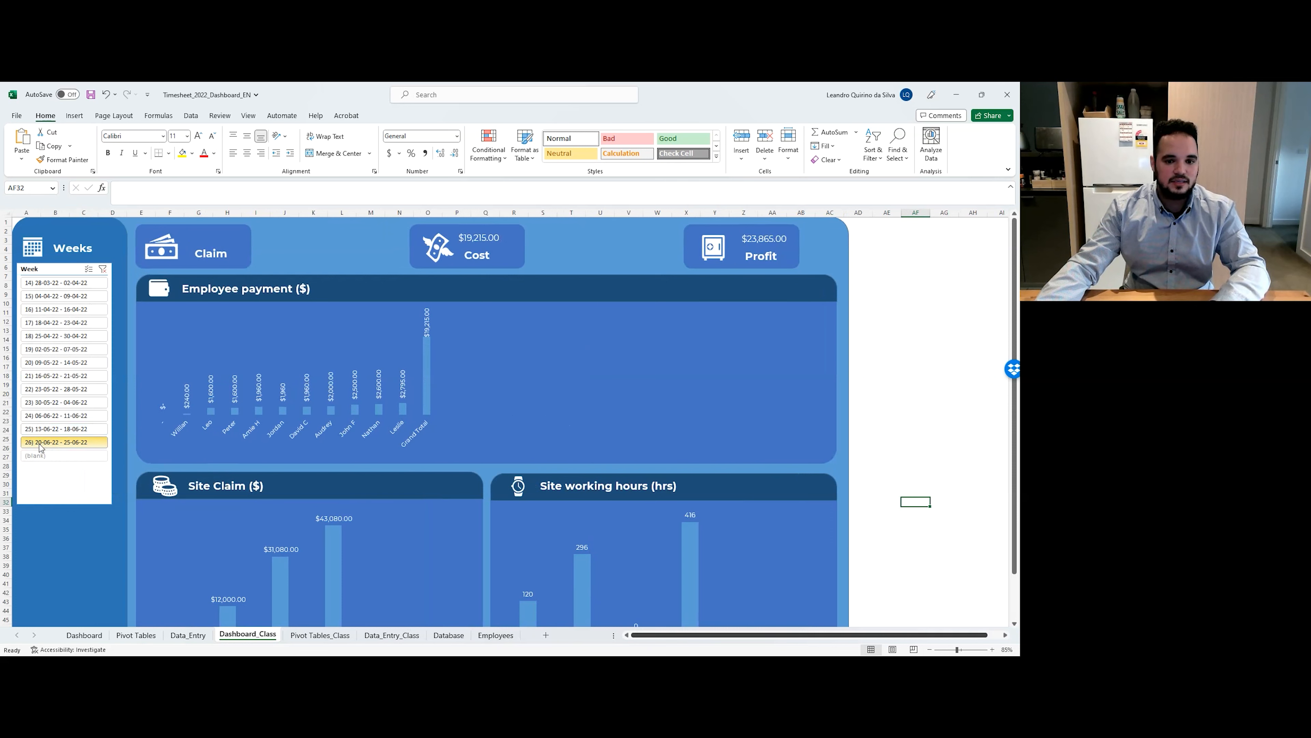
# Widen the Claim card's value text box slightly so it can hold the full amount.
pyautogui.click(217, 241)
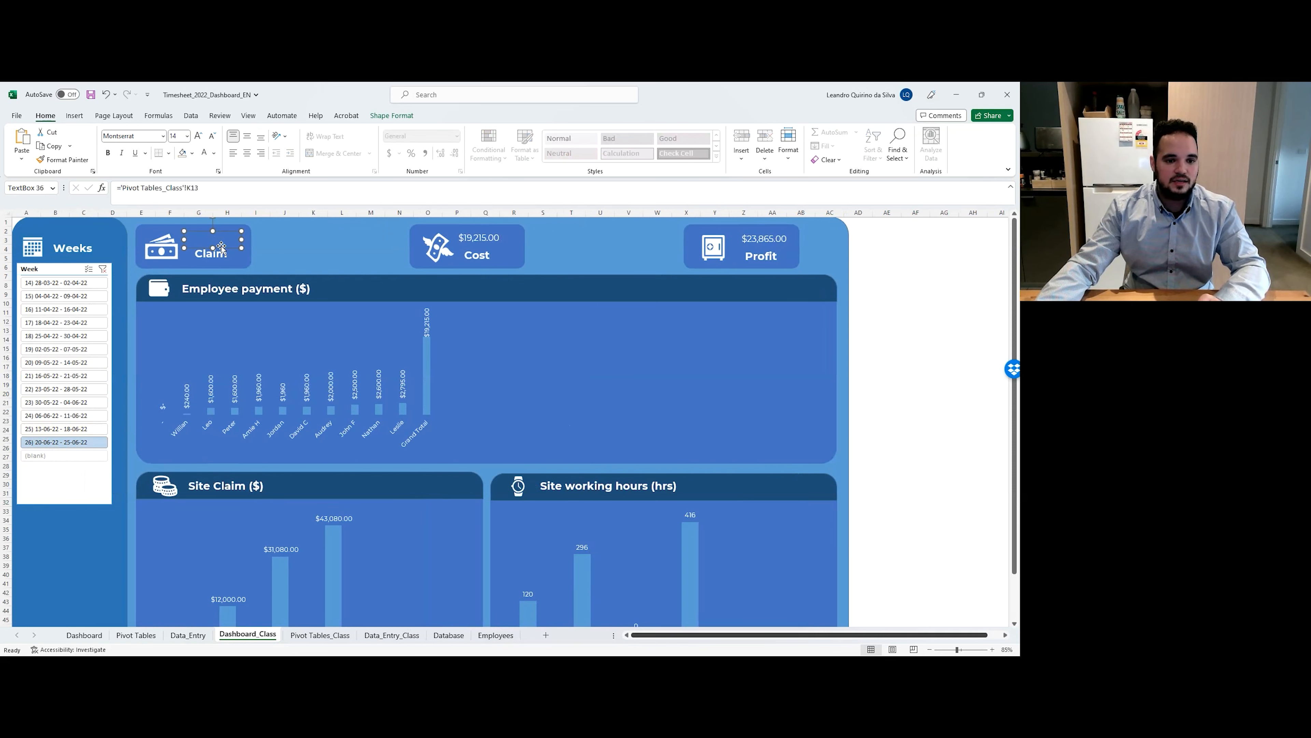
pyautogui.click(476, 239)
pyautogui.click(221, 240)
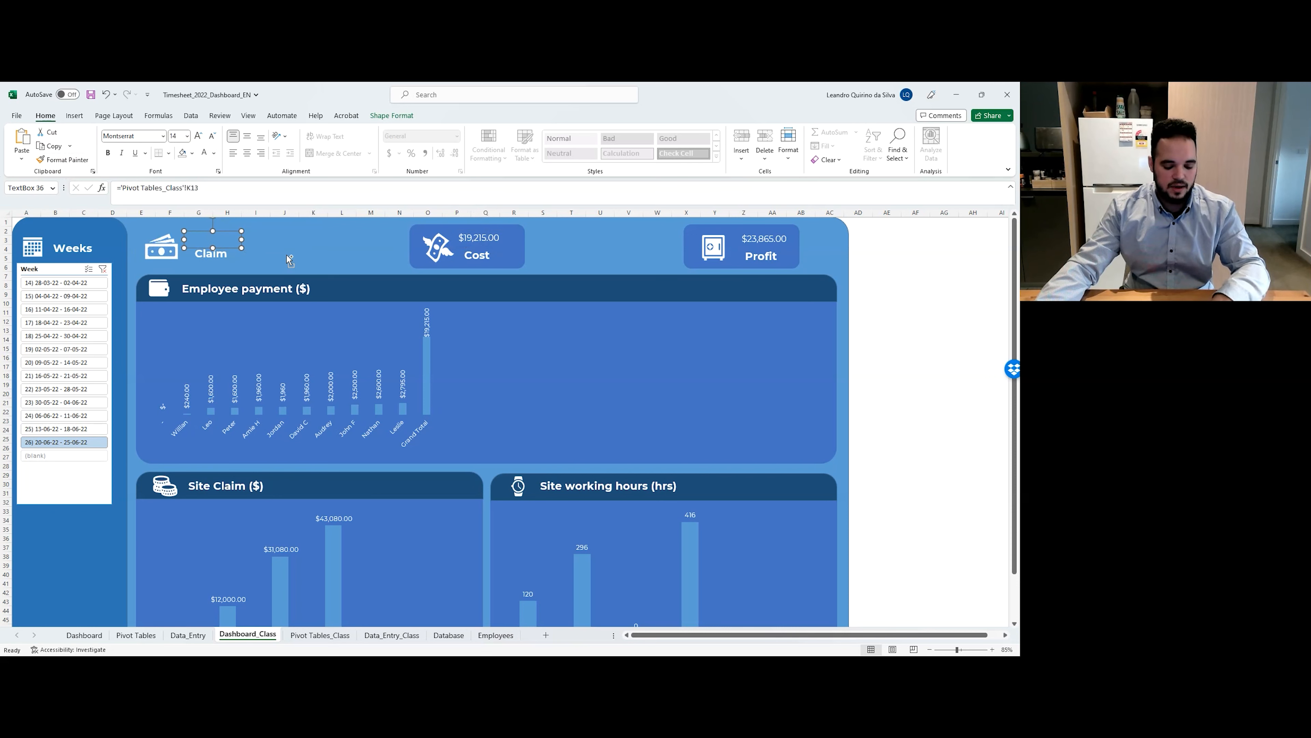
pyautogui.hotkey('ctrl', 'z')
pyautogui.click(227, 238)
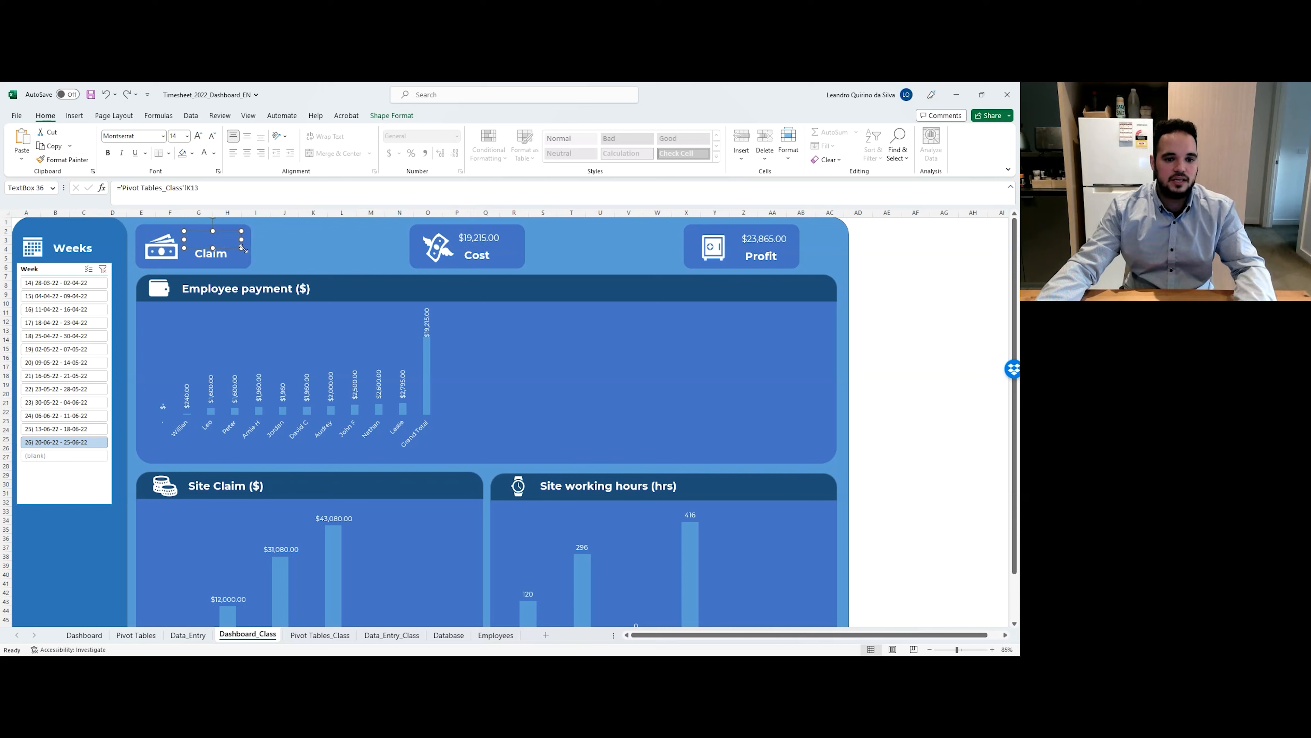
pyautogui.moveTo(242, 248); pyautogui.dragTo(245, 245)
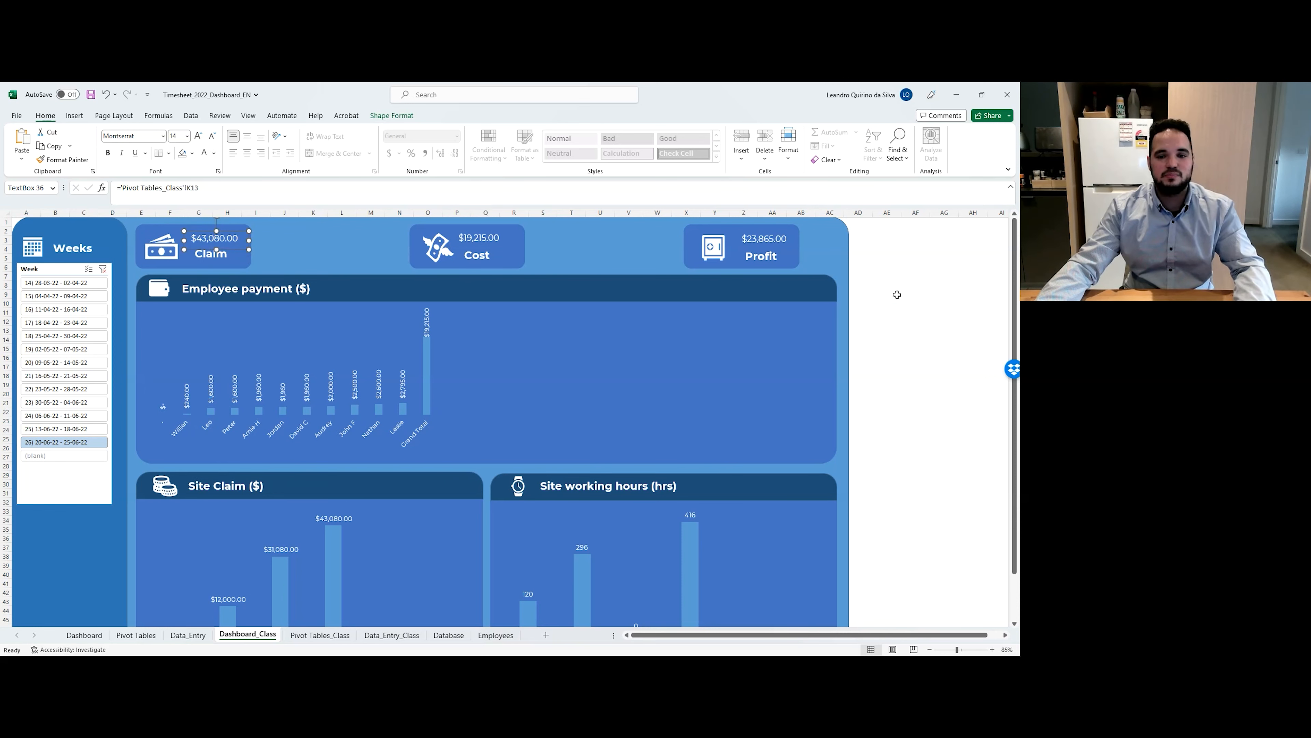
pyautogui.click(915, 293)
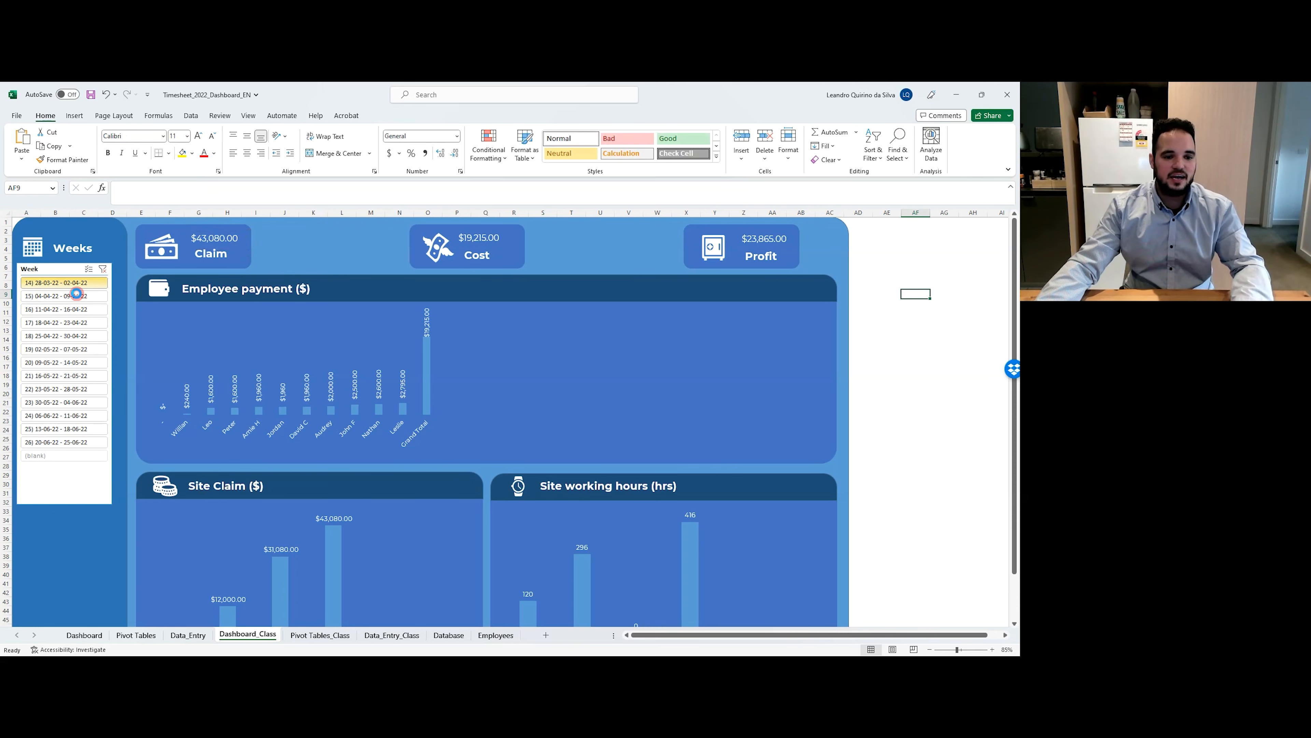
# Filter Dashboard_Class to week 15, then week 16) 11-04-22 - 16-04-22, and widen the Cost card's value text box slightly.
pyautogui.click(78, 295)
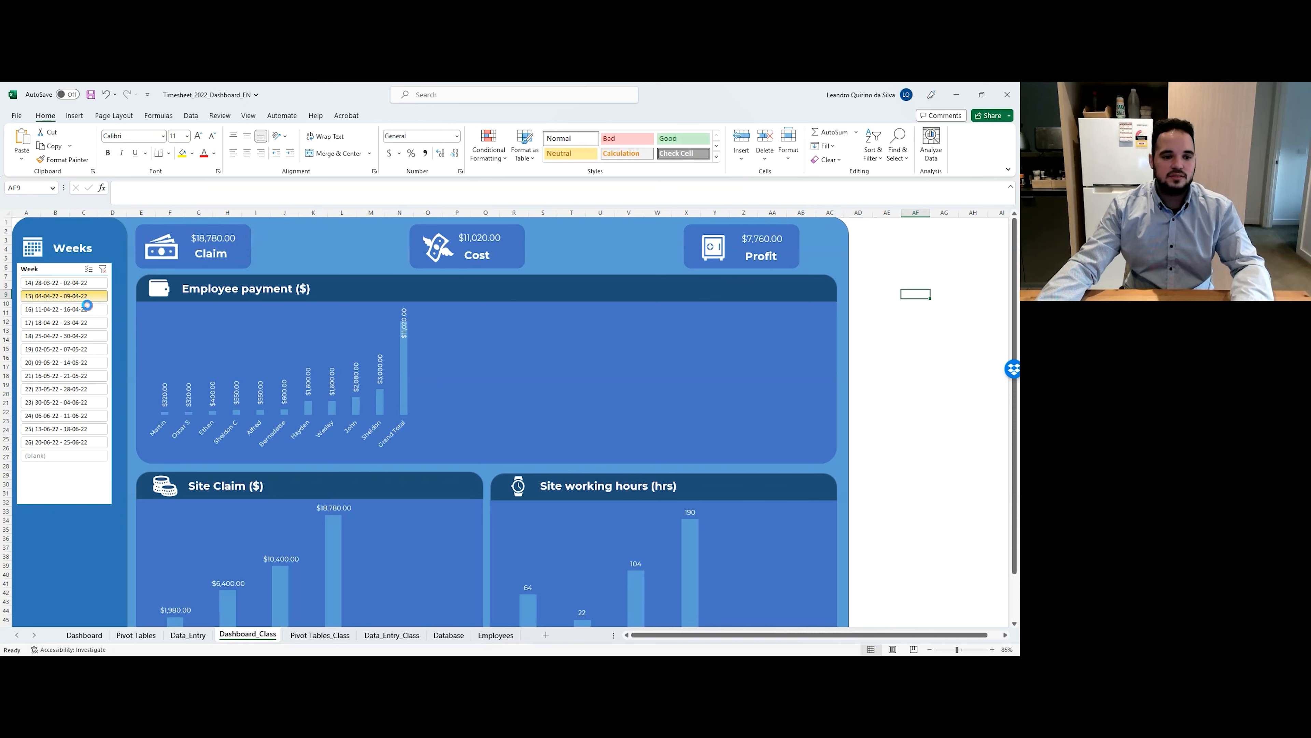
pyautogui.click(76, 309)
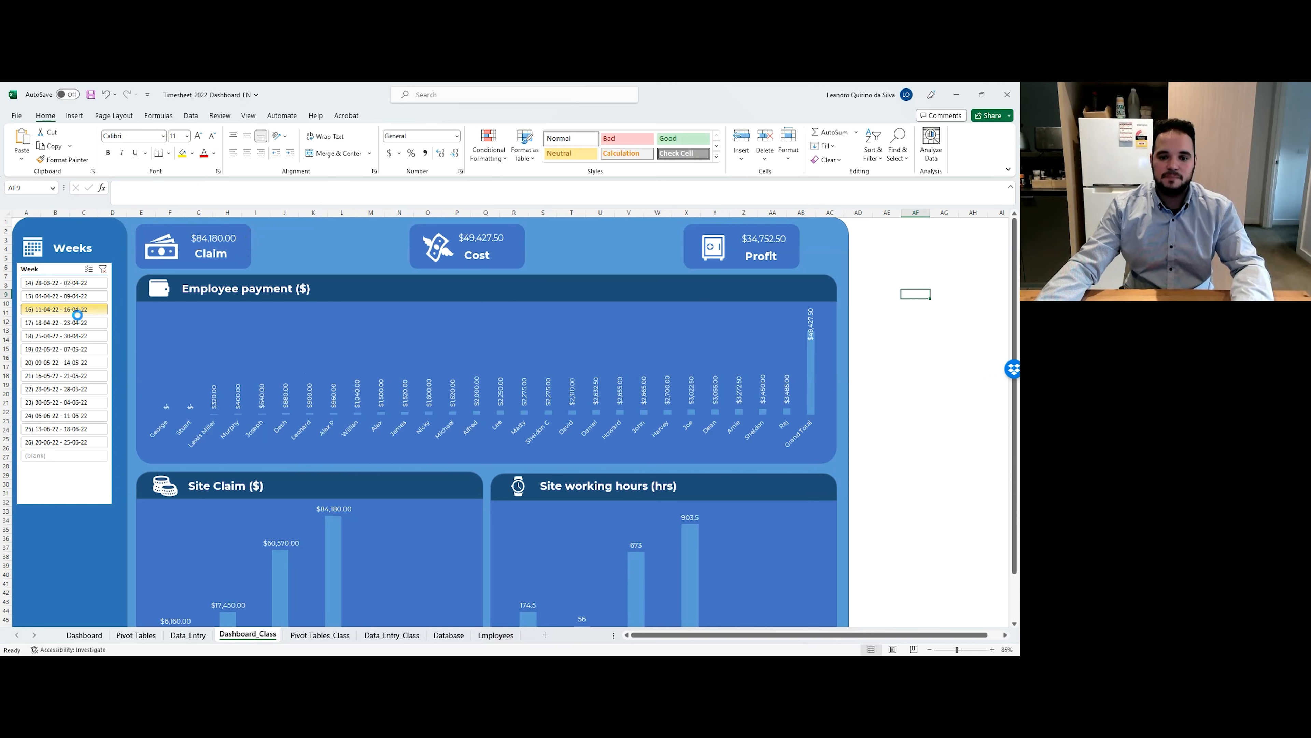
pyautogui.click(490, 238)
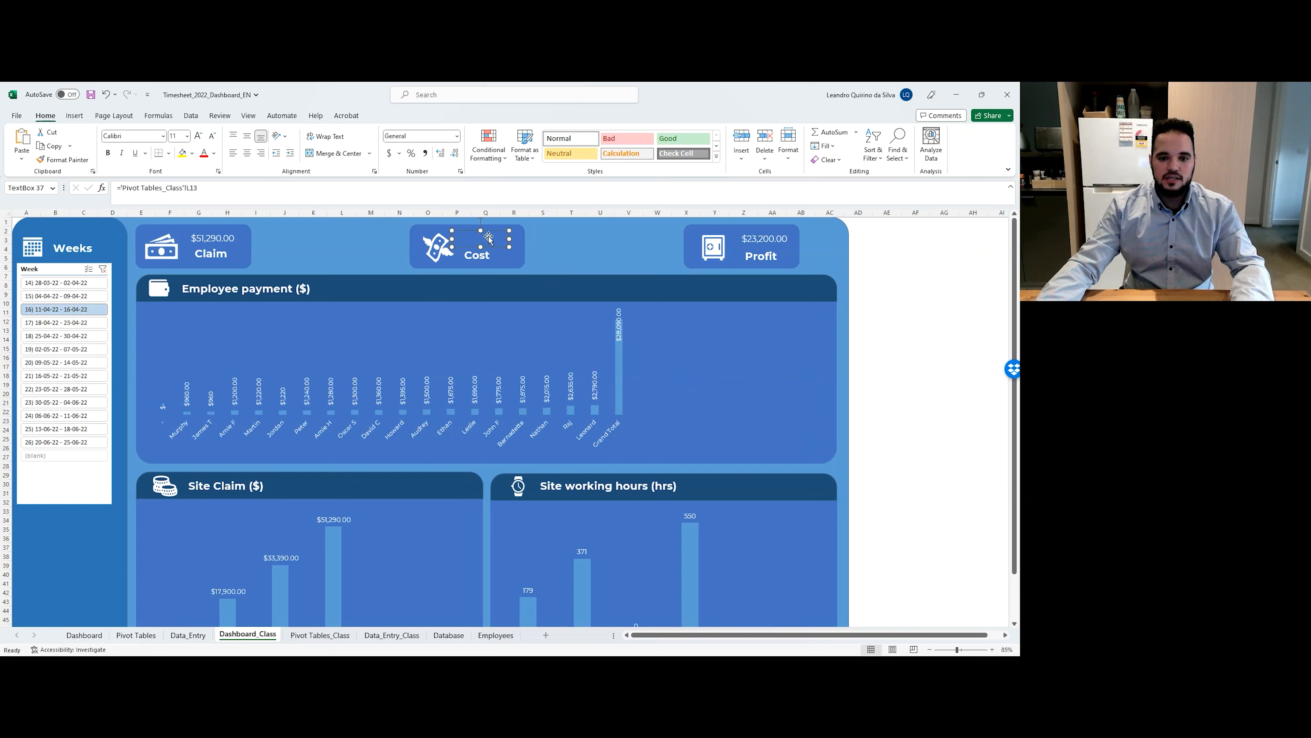
pyautogui.click(518, 247)
pyautogui.click(952, 293)
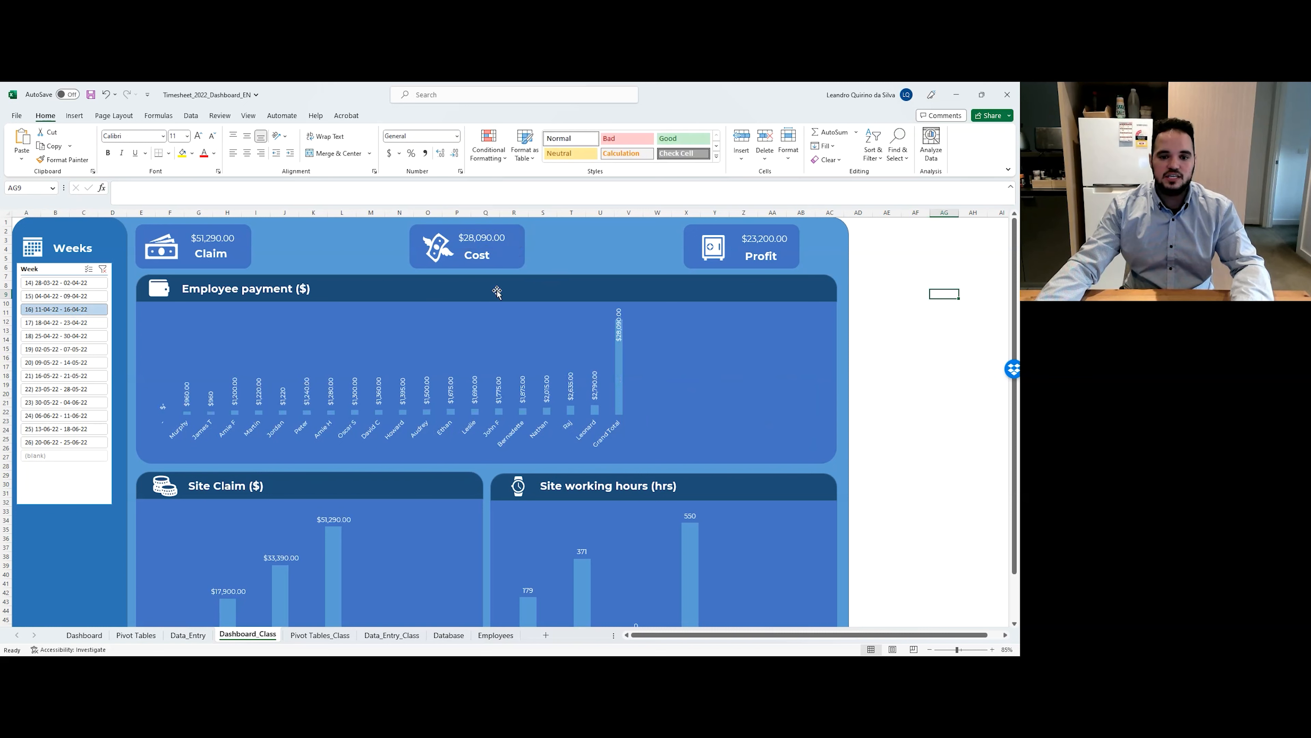
# Check the Claim, Cost and Profit cards for weeks 17, 18 and 19, ending on 19) 02-05-22 - 07-05-22.
pyautogui.click(82, 323)
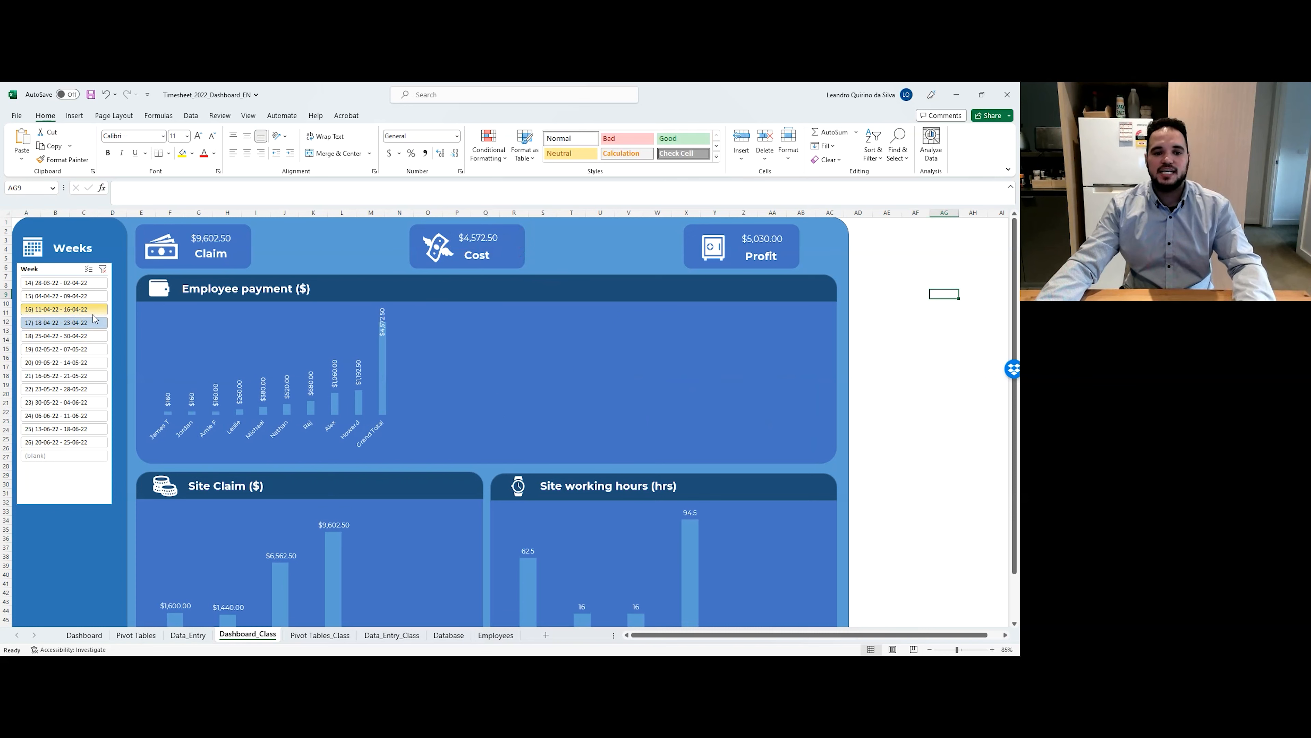
pyautogui.click(85, 336)
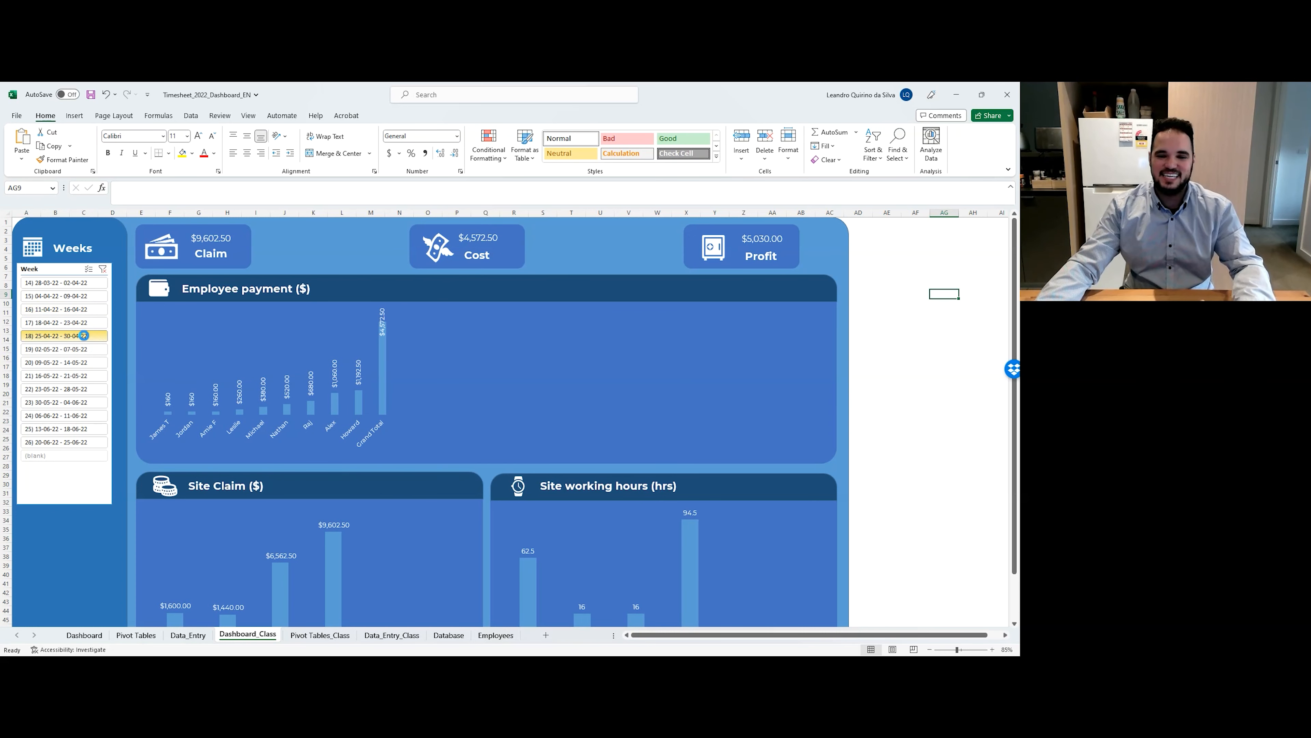
pyautogui.click(83, 349)
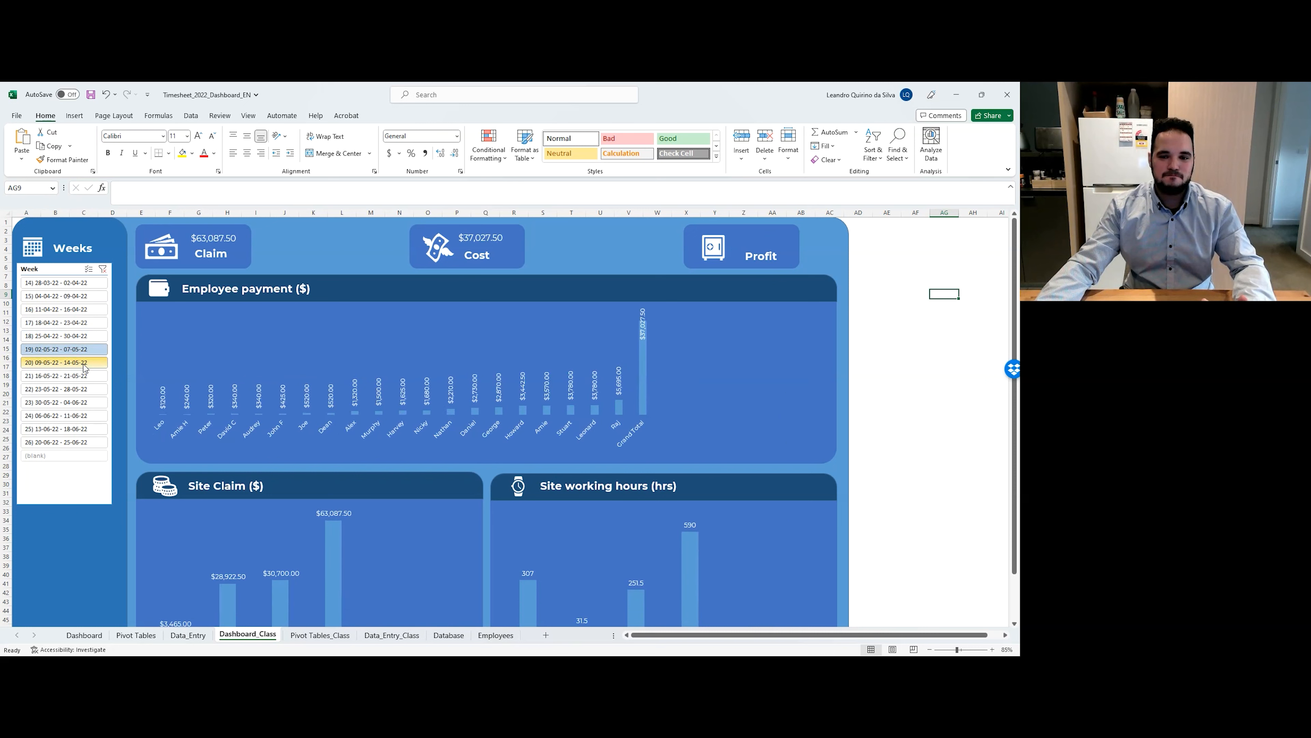
# Widen the Profit card's value text box slightly so it can hold the full amount.
pyautogui.click(757, 242)
pyautogui.click(796, 250)
pyautogui.click(778, 240)
pyautogui.moveTo(792, 248); pyautogui.dragTo(799, 249)
pyautogui.click(862, 285)
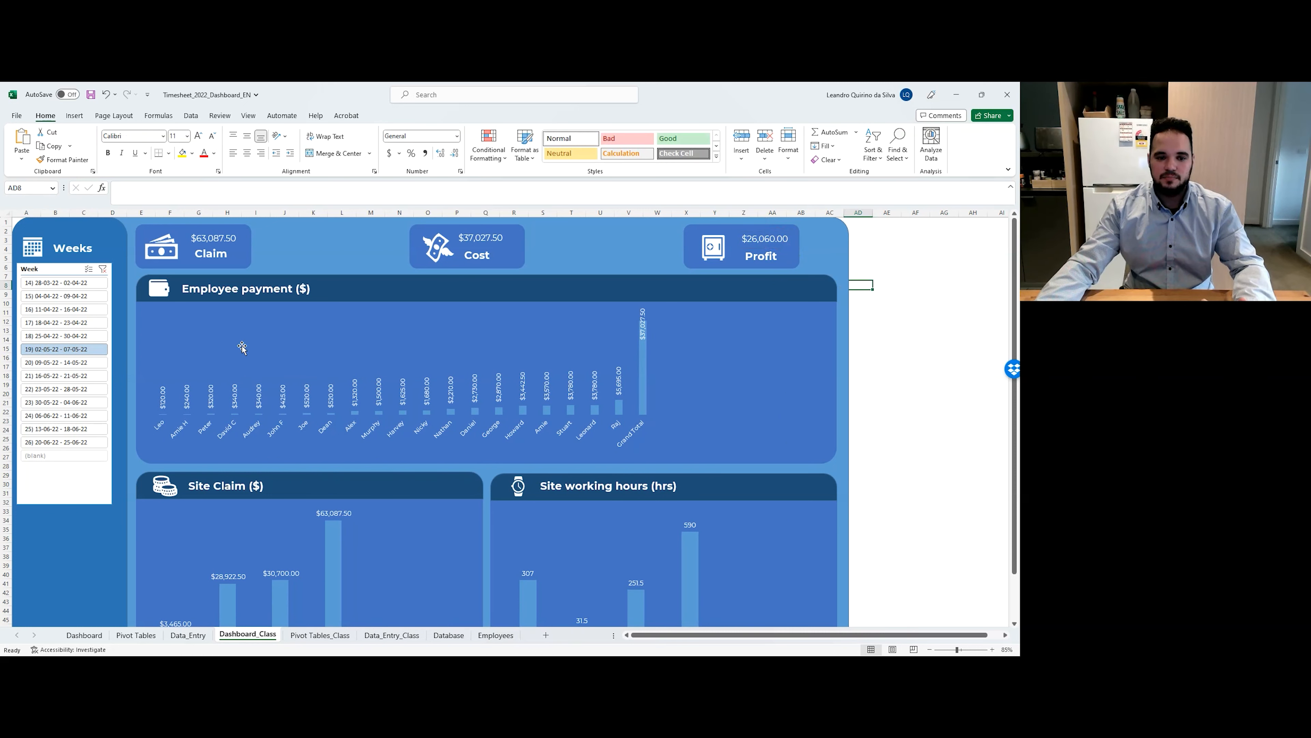
# Check the cards and charts for each week from 20 to 26, ending on 26) 20-06-22 - 25-06-22, and save the workbook.
pyautogui.click(75, 366)
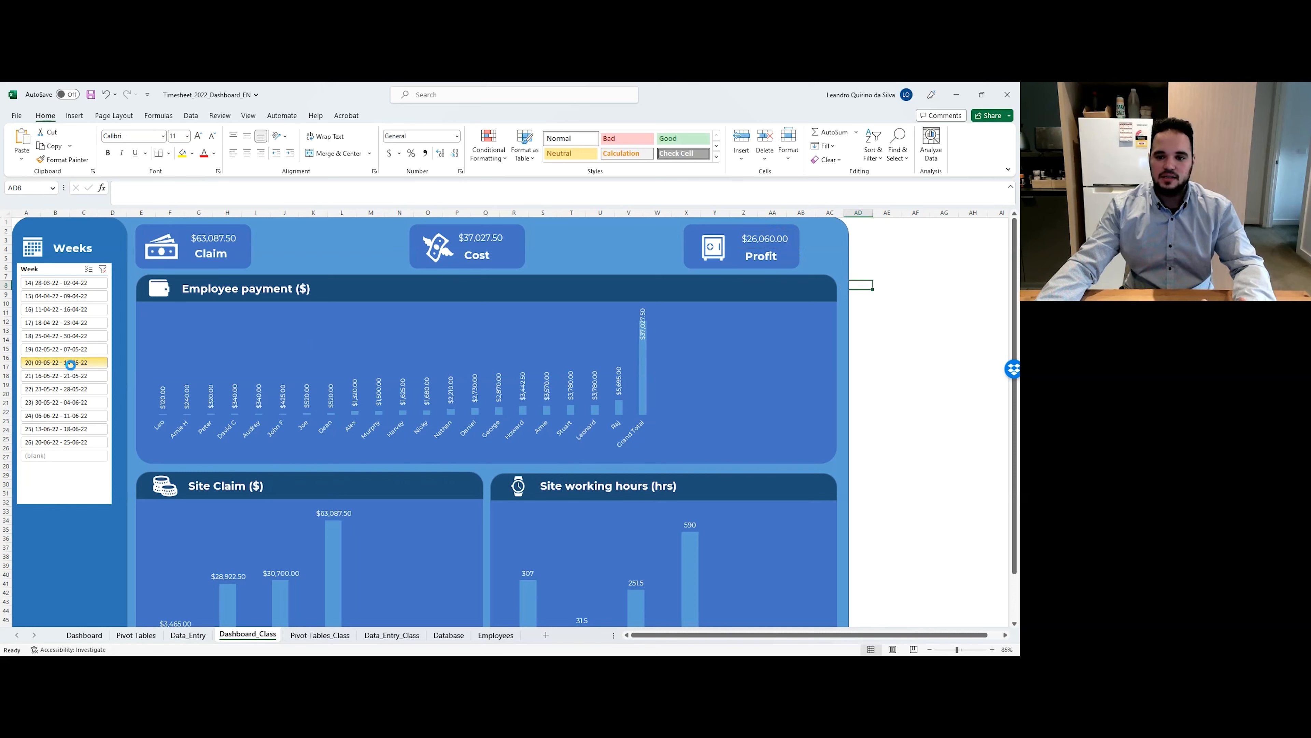
pyautogui.click(73, 375)
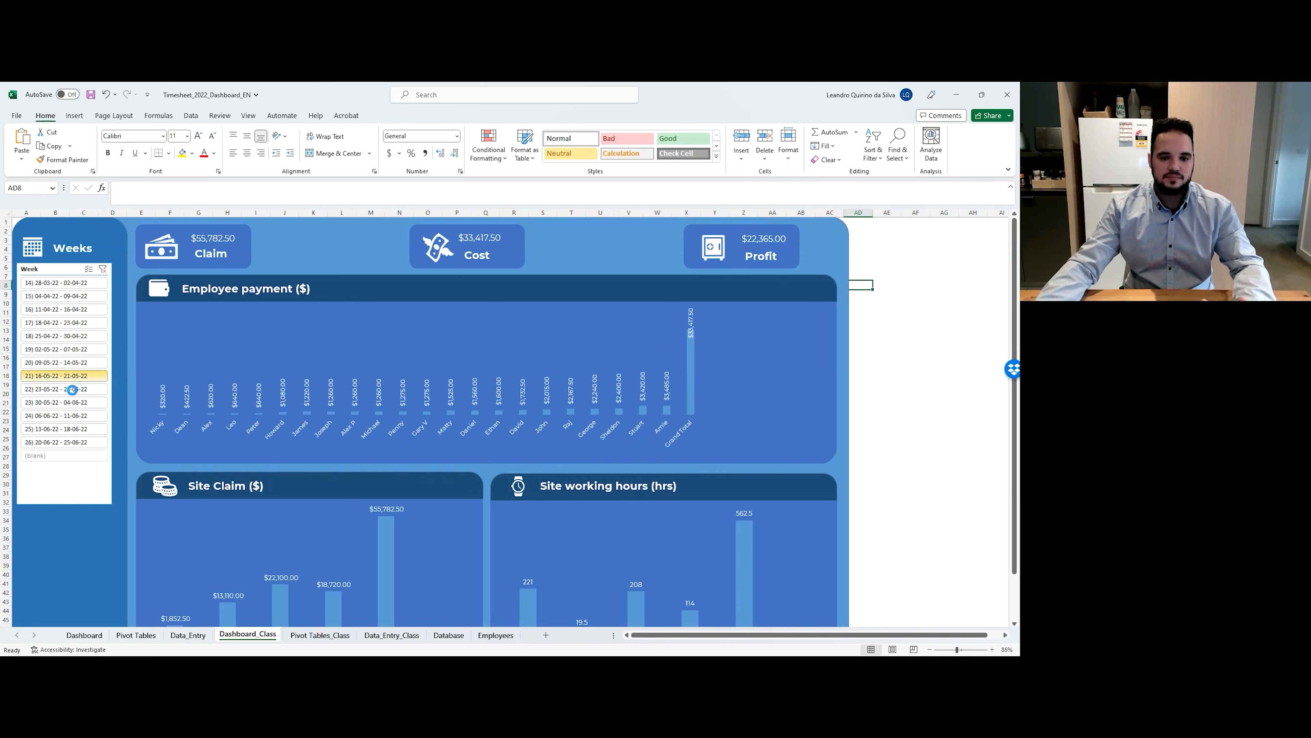
pyautogui.click(73, 389)
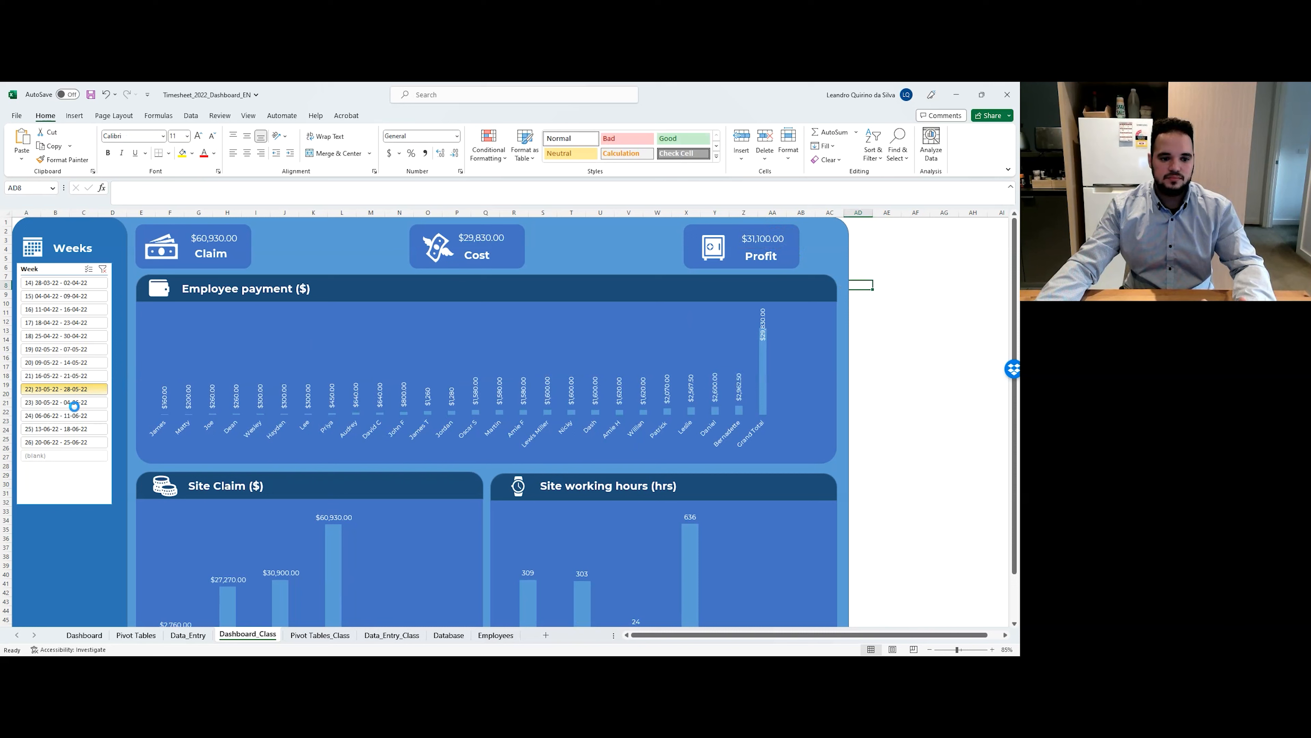
pyautogui.click(74, 405)
pyautogui.click(61, 416)
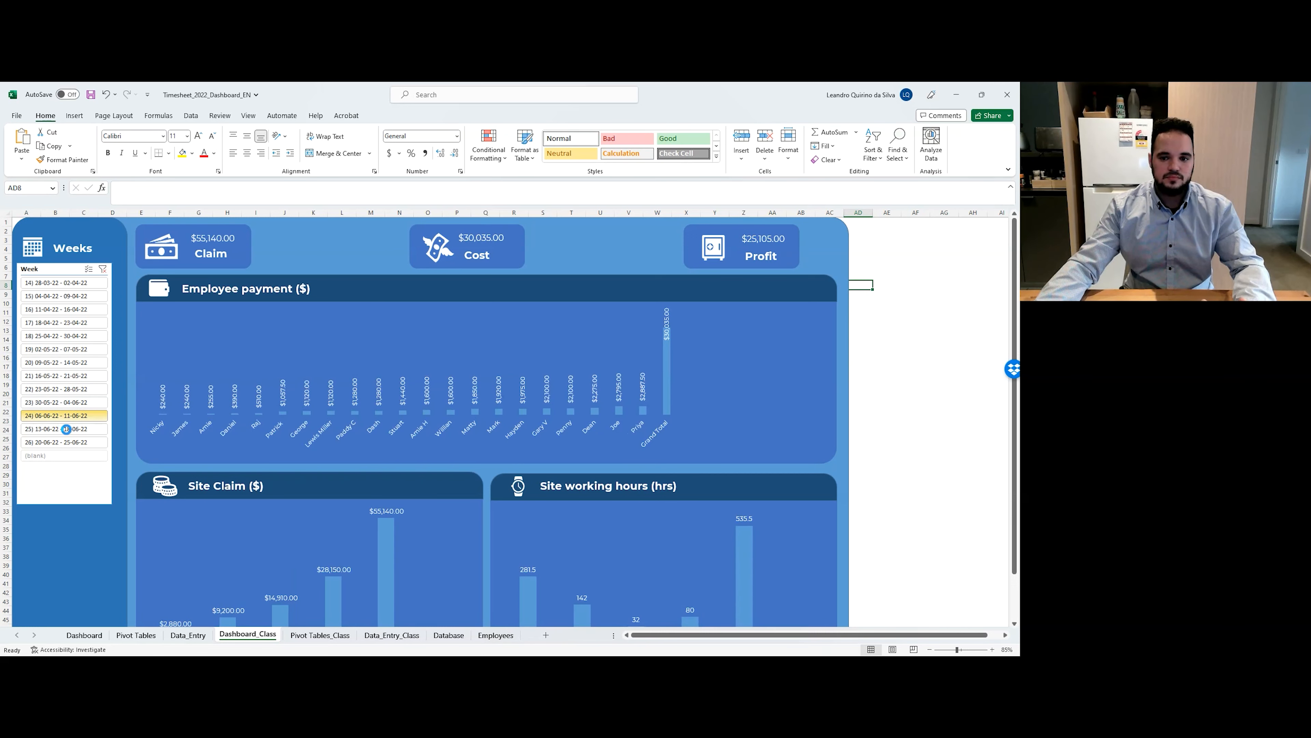
pyautogui.click(67, 429)
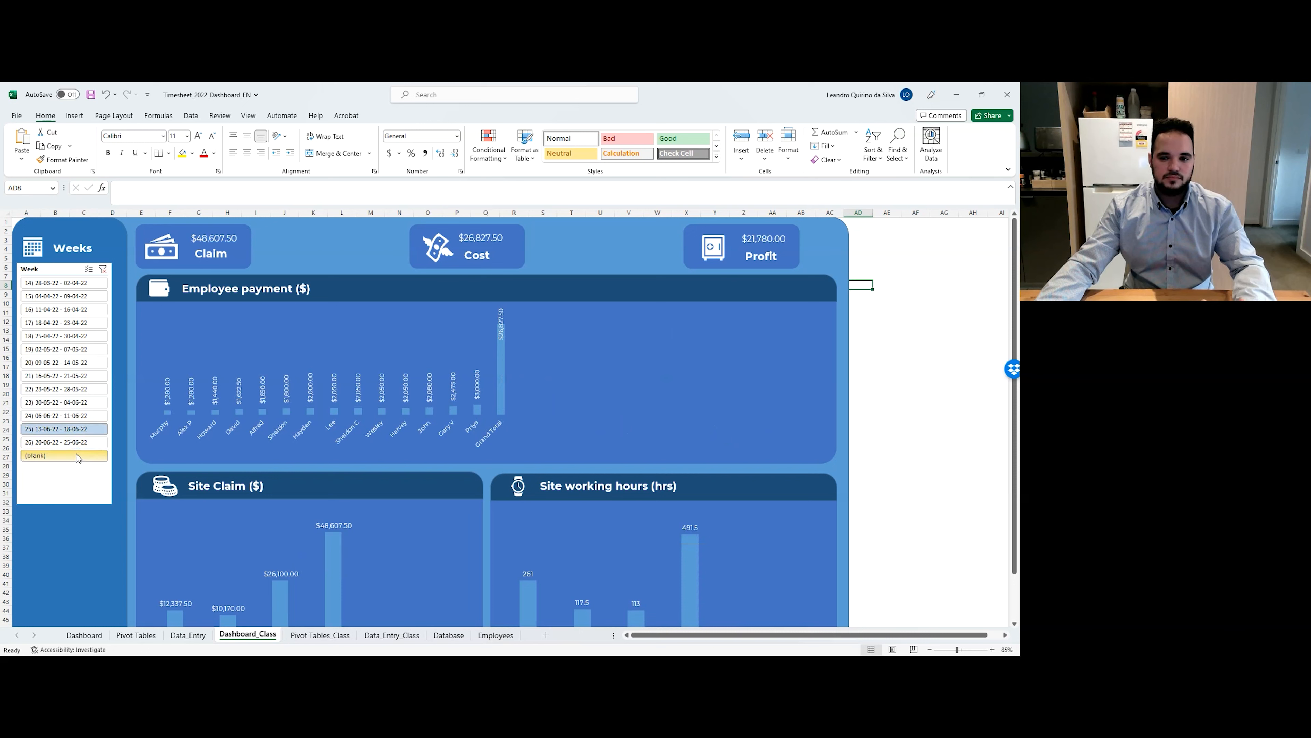
pyautogui.click(80, 446)
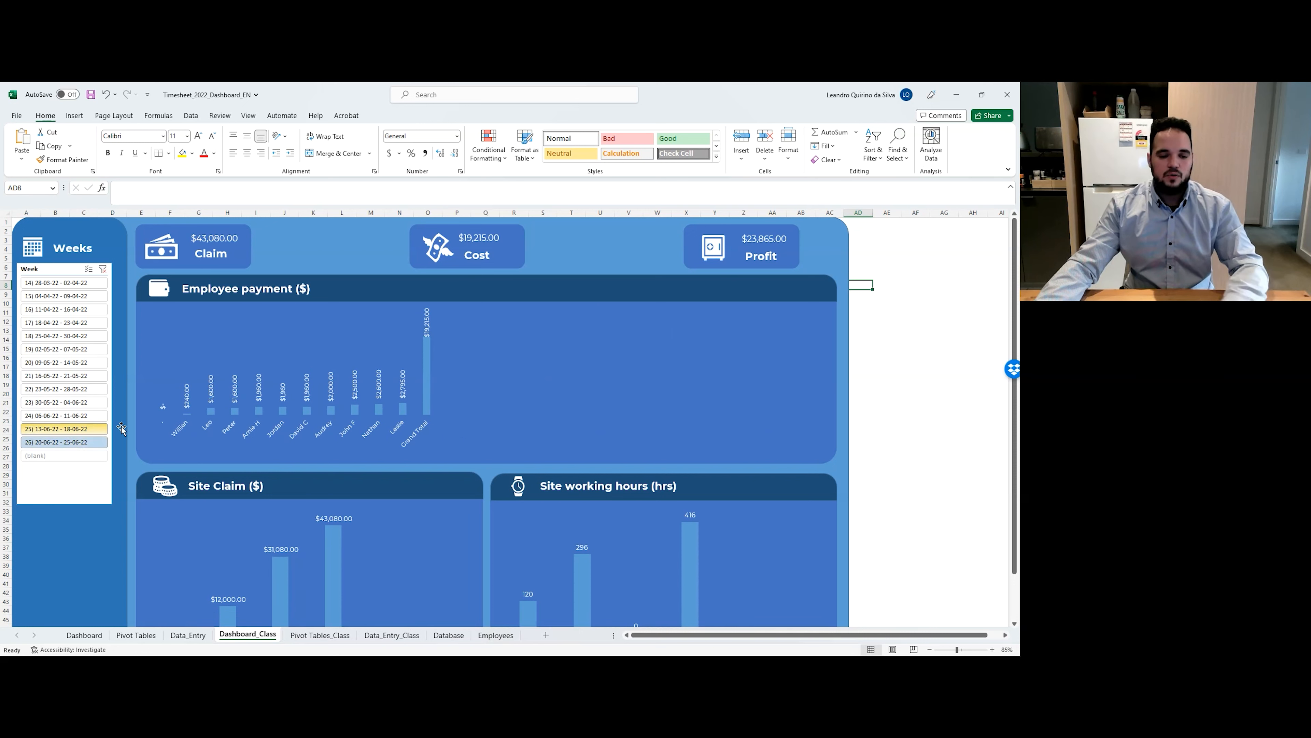
pyautogui.scroll(-5, 334, 365)
pyautogui.scroll(5, 341, 377)
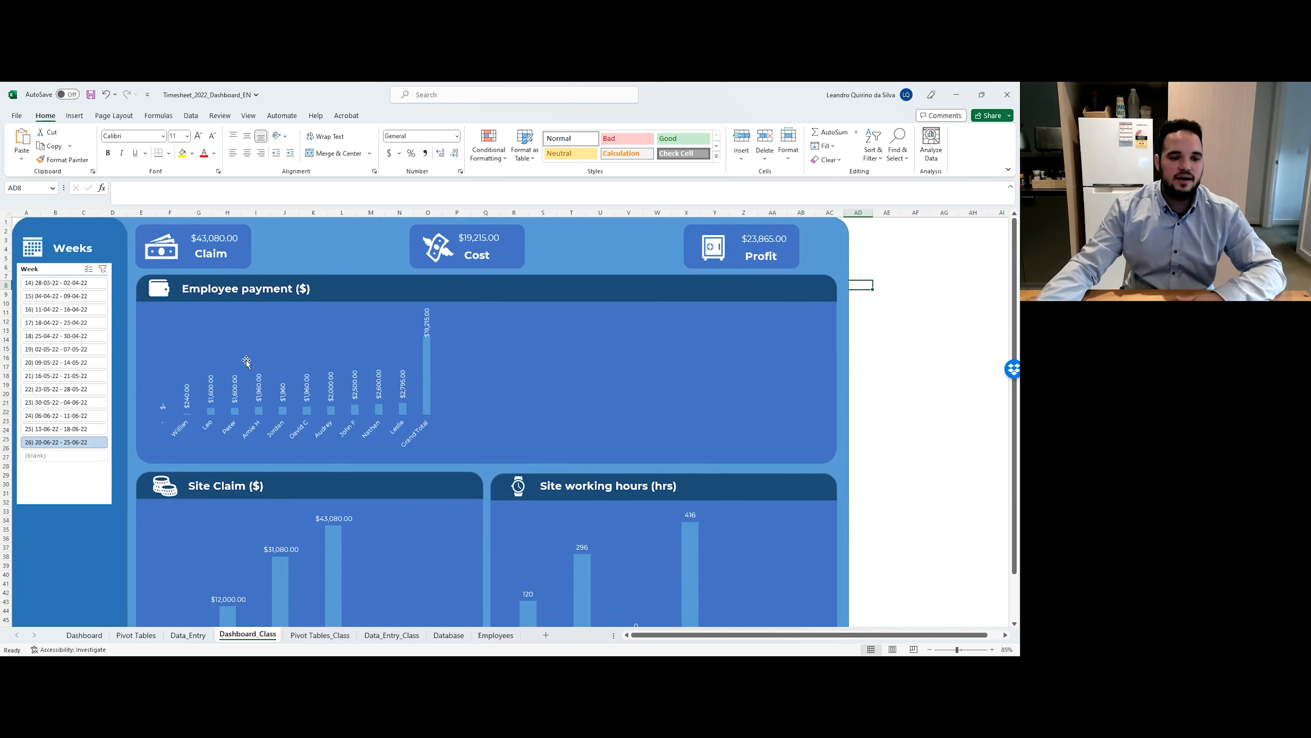
pyautogui.click(91, 95)
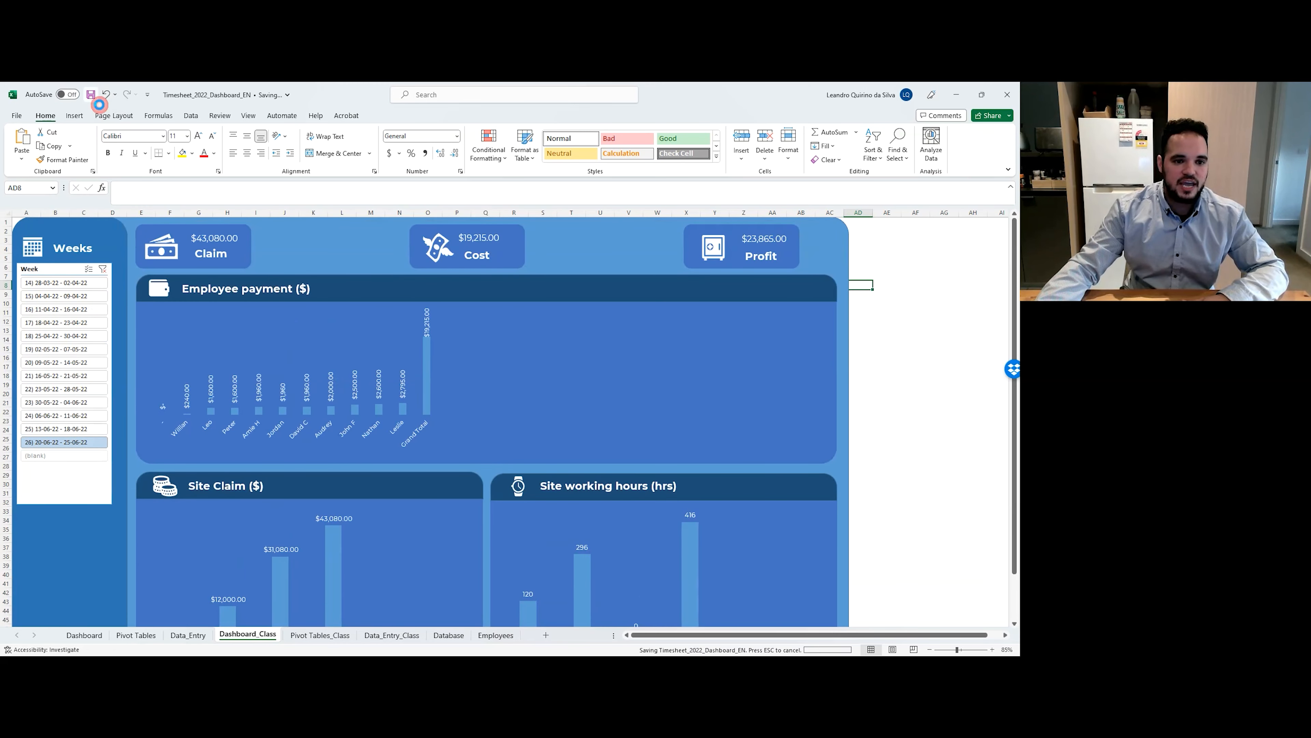
# Filter Dashboard_Class to week 17, then 15) 04-04-22 - 09-04-22, and review the payment, claim and working hours charts.
pyautogui.click(60, 326)
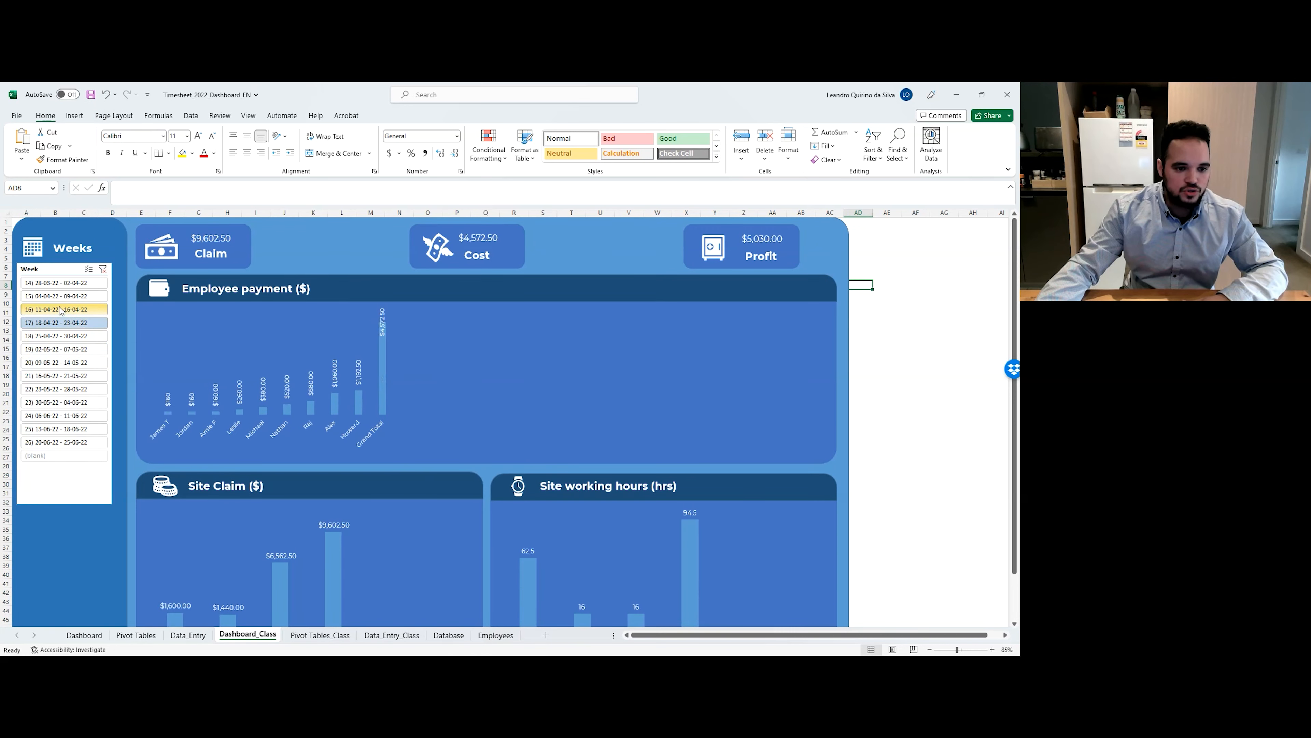
pyautogui.click(58, 296)
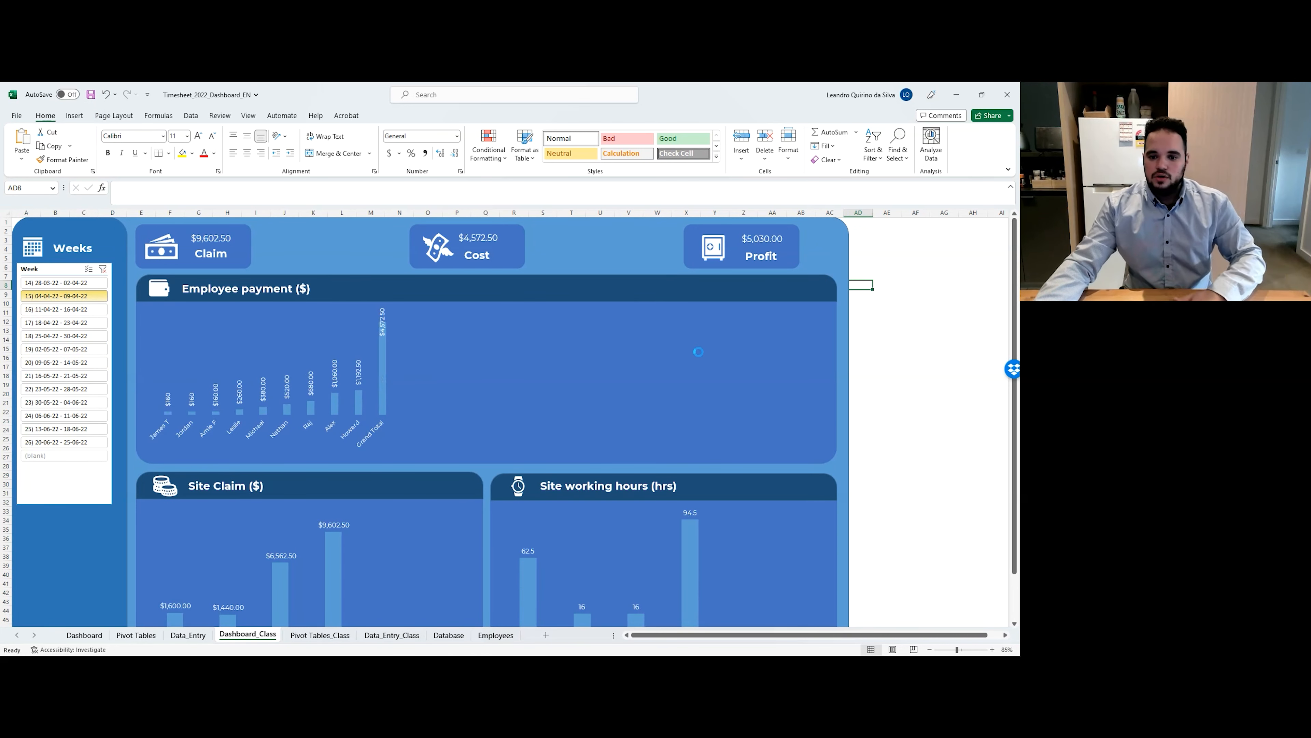
pyautogui.scroll(-1, 705, 359)
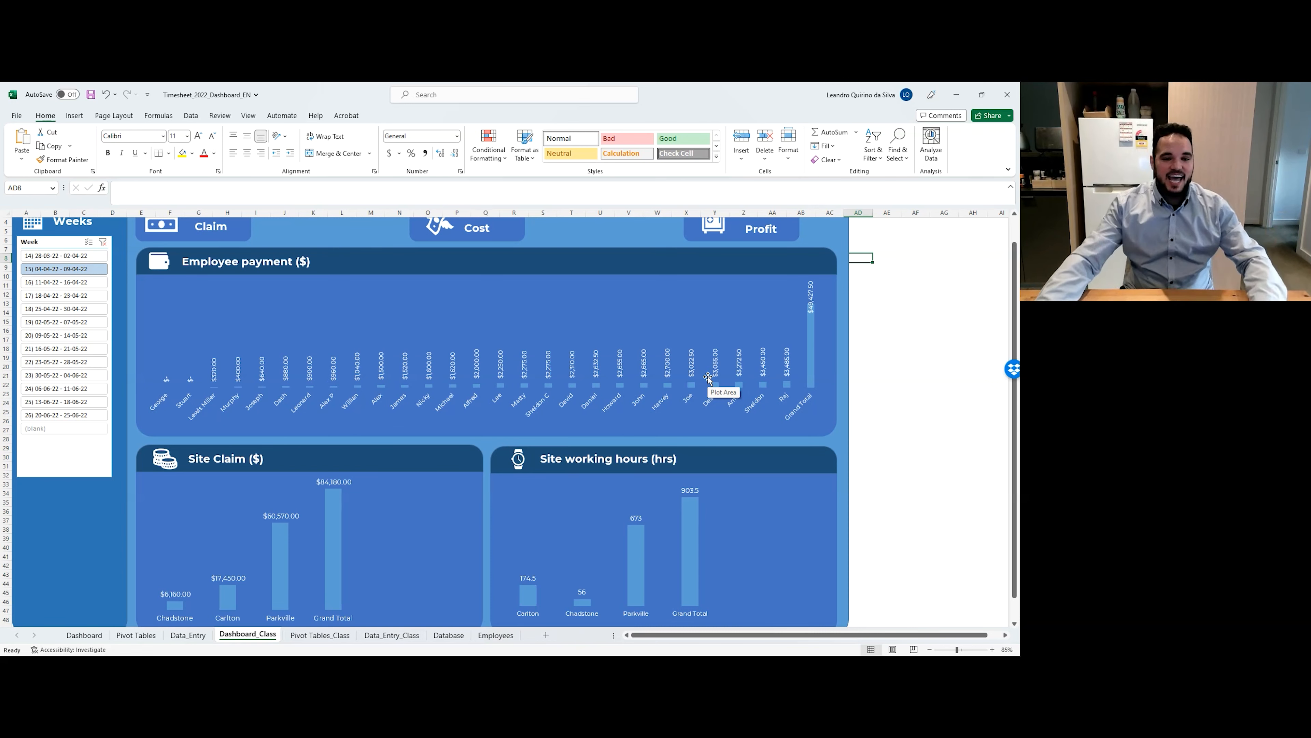
pyautogui.scroll(1, 671, 381)
# Shorten the Week slicer so its frame ends just below the (blank) entry.
pyautogui.click(58, 486)
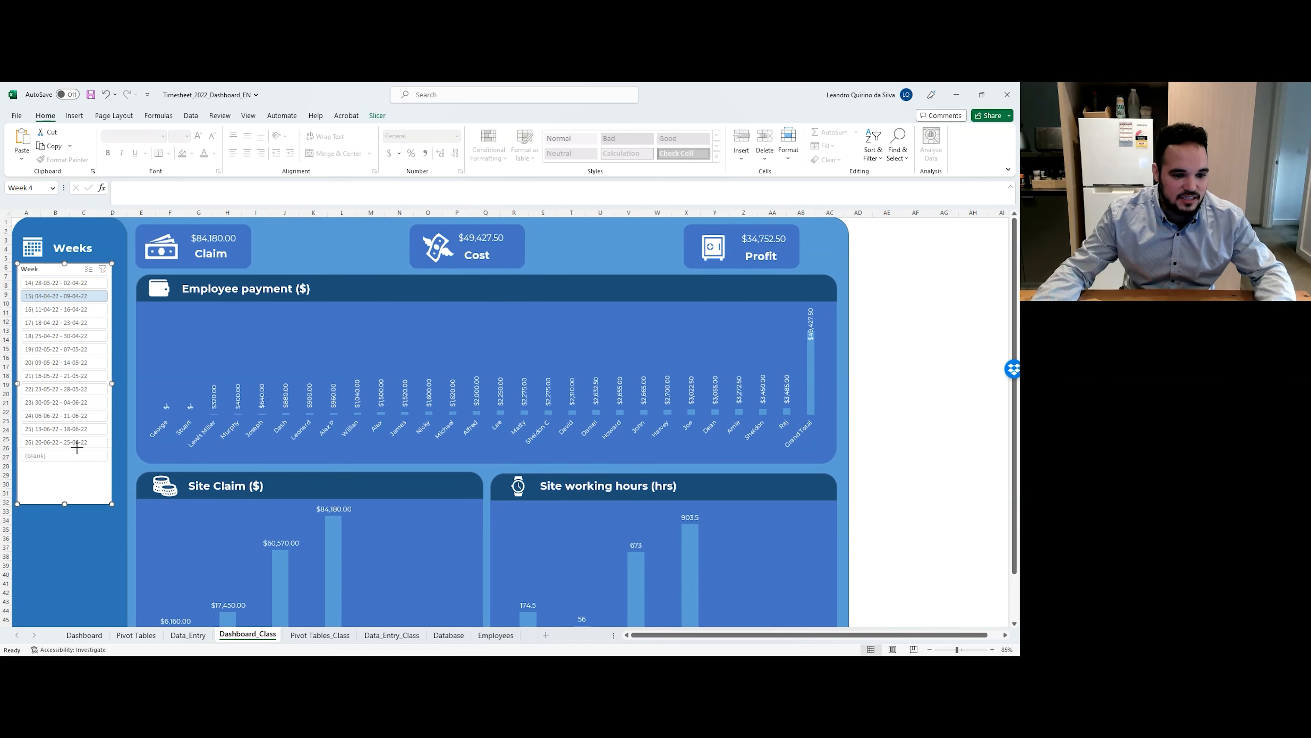
pyautogui.moveTo(76, 449); pyautogui.dragTo(64, 467)
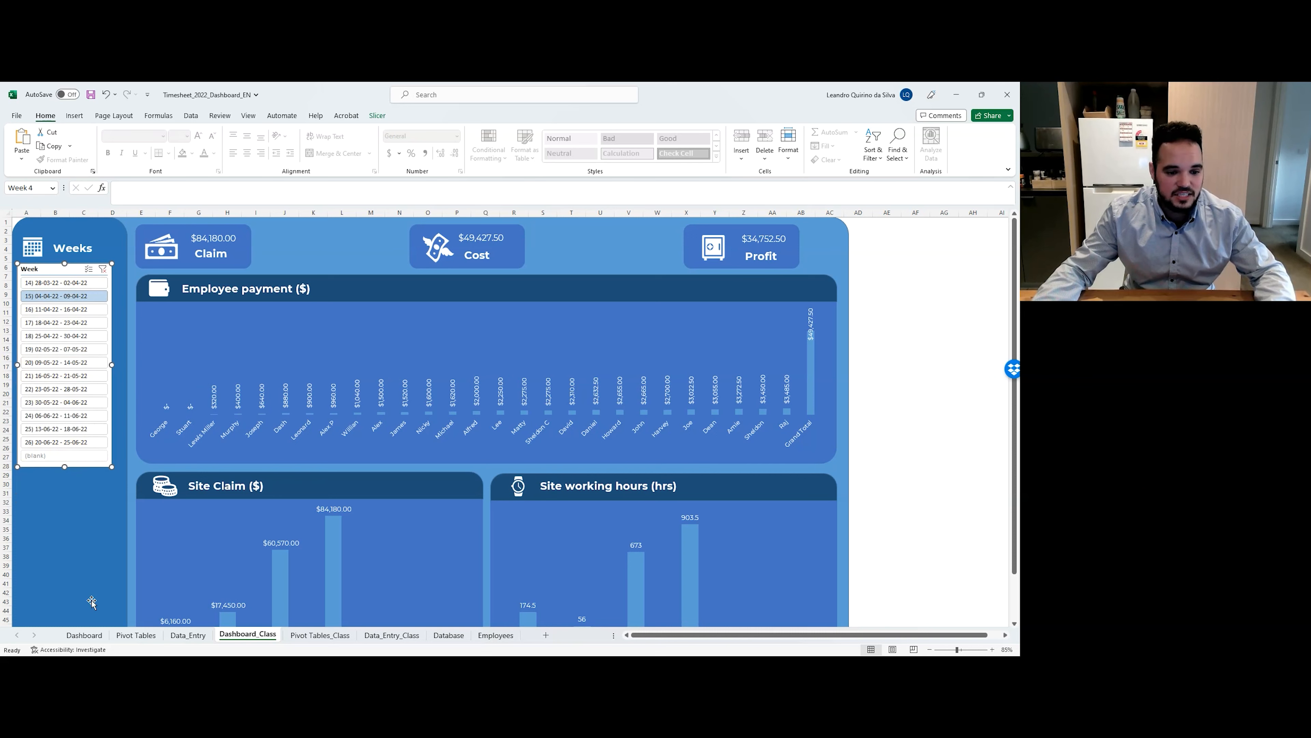
# Compare the slicer on the finished Dashboard by filtering to weeks 19 and 17, then return to Dashboard_Class.
pyautogui.click(84, 634)
pyautogui.click(43, 315)
pyautogui.click(36, 296)
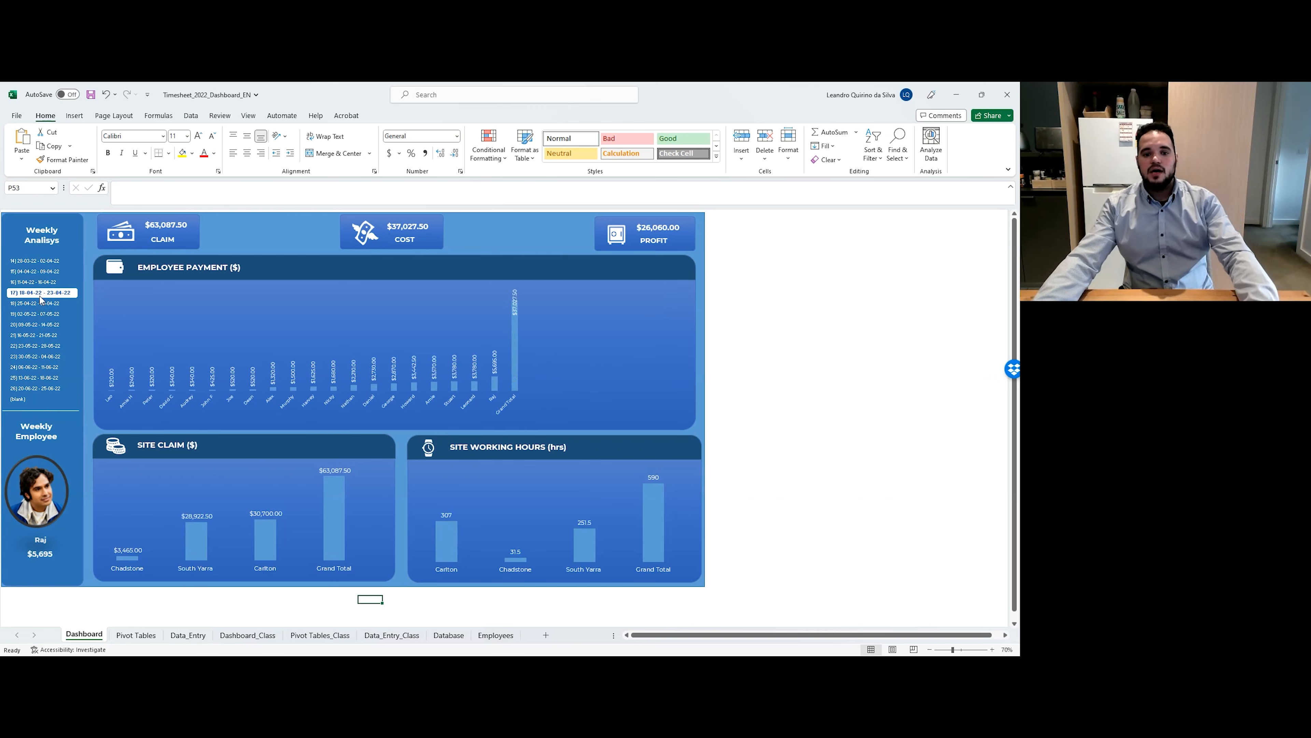
pyautogui.click(320, 634)
pyautogui.click(248, 635)
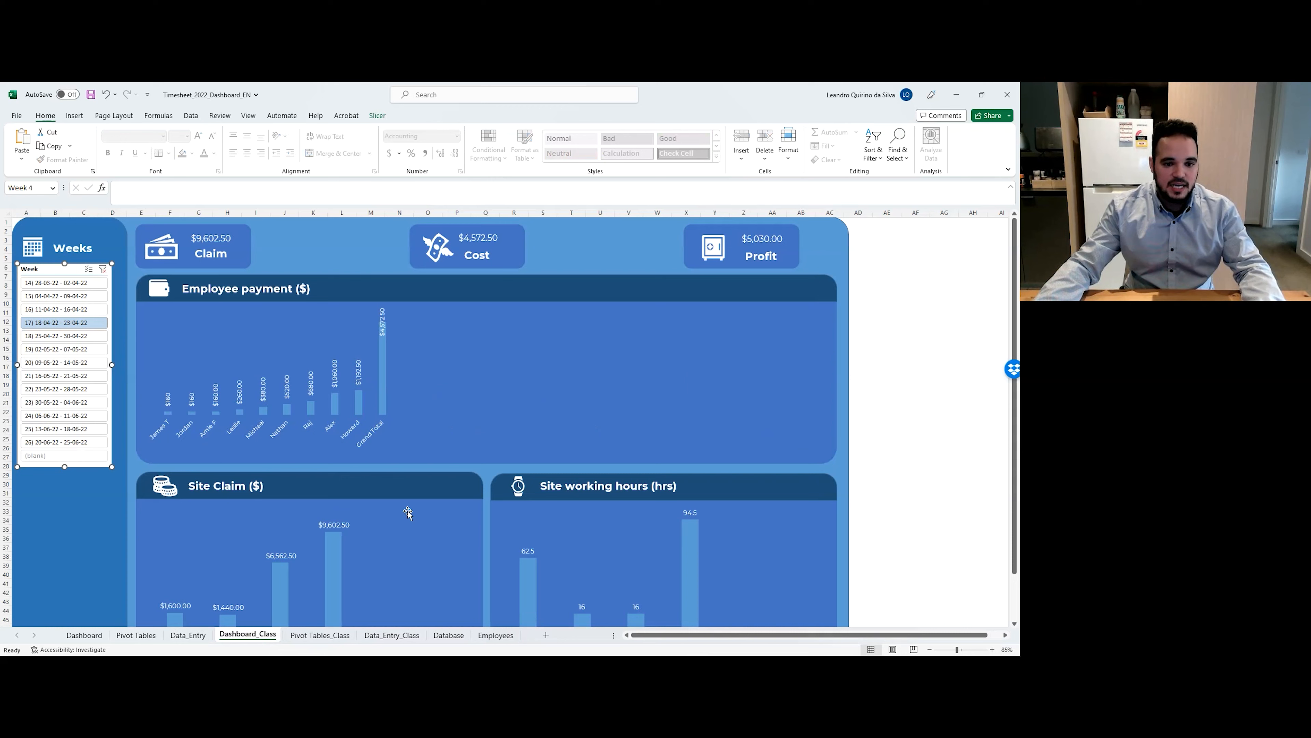